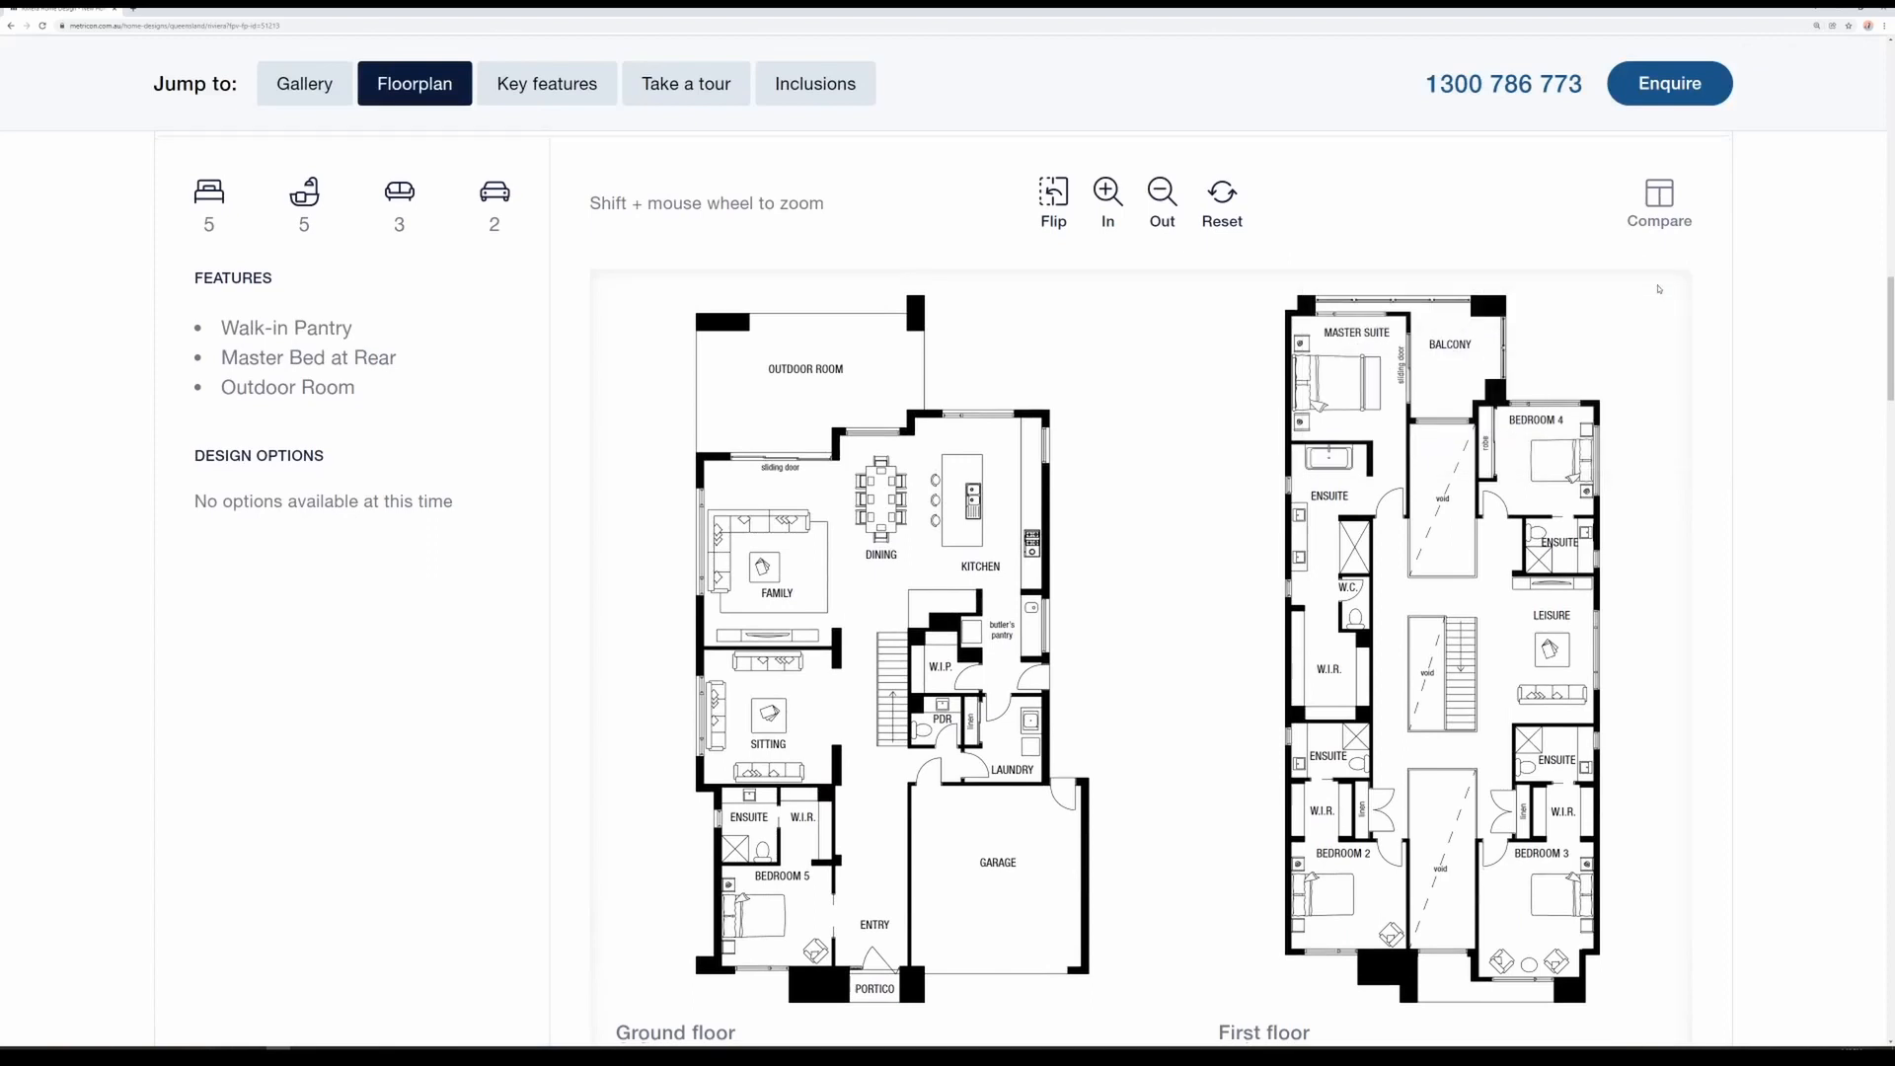
- Snip the ground floor plan from the web page and save the capture as Bottom.PNG in the Build A House folder
scroll(1654, 284, "down", 1)
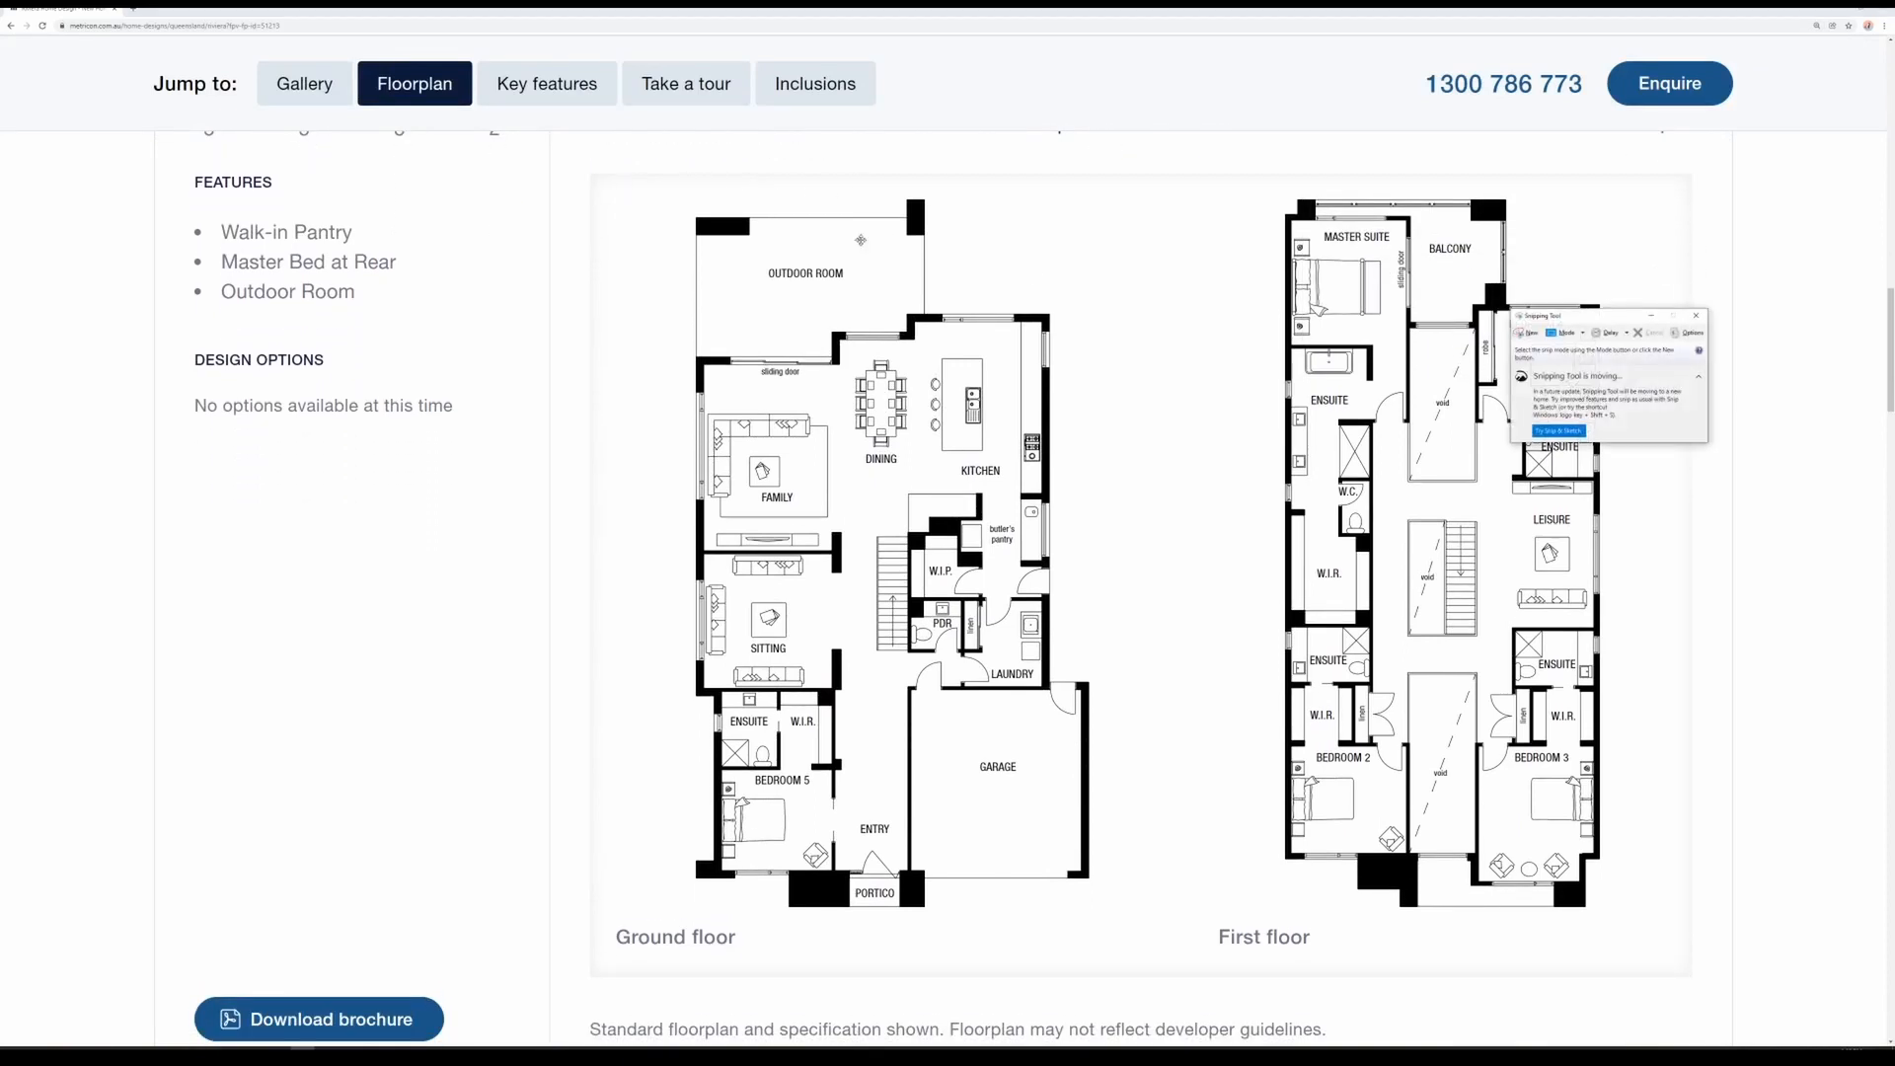
left_click(1531, 333)
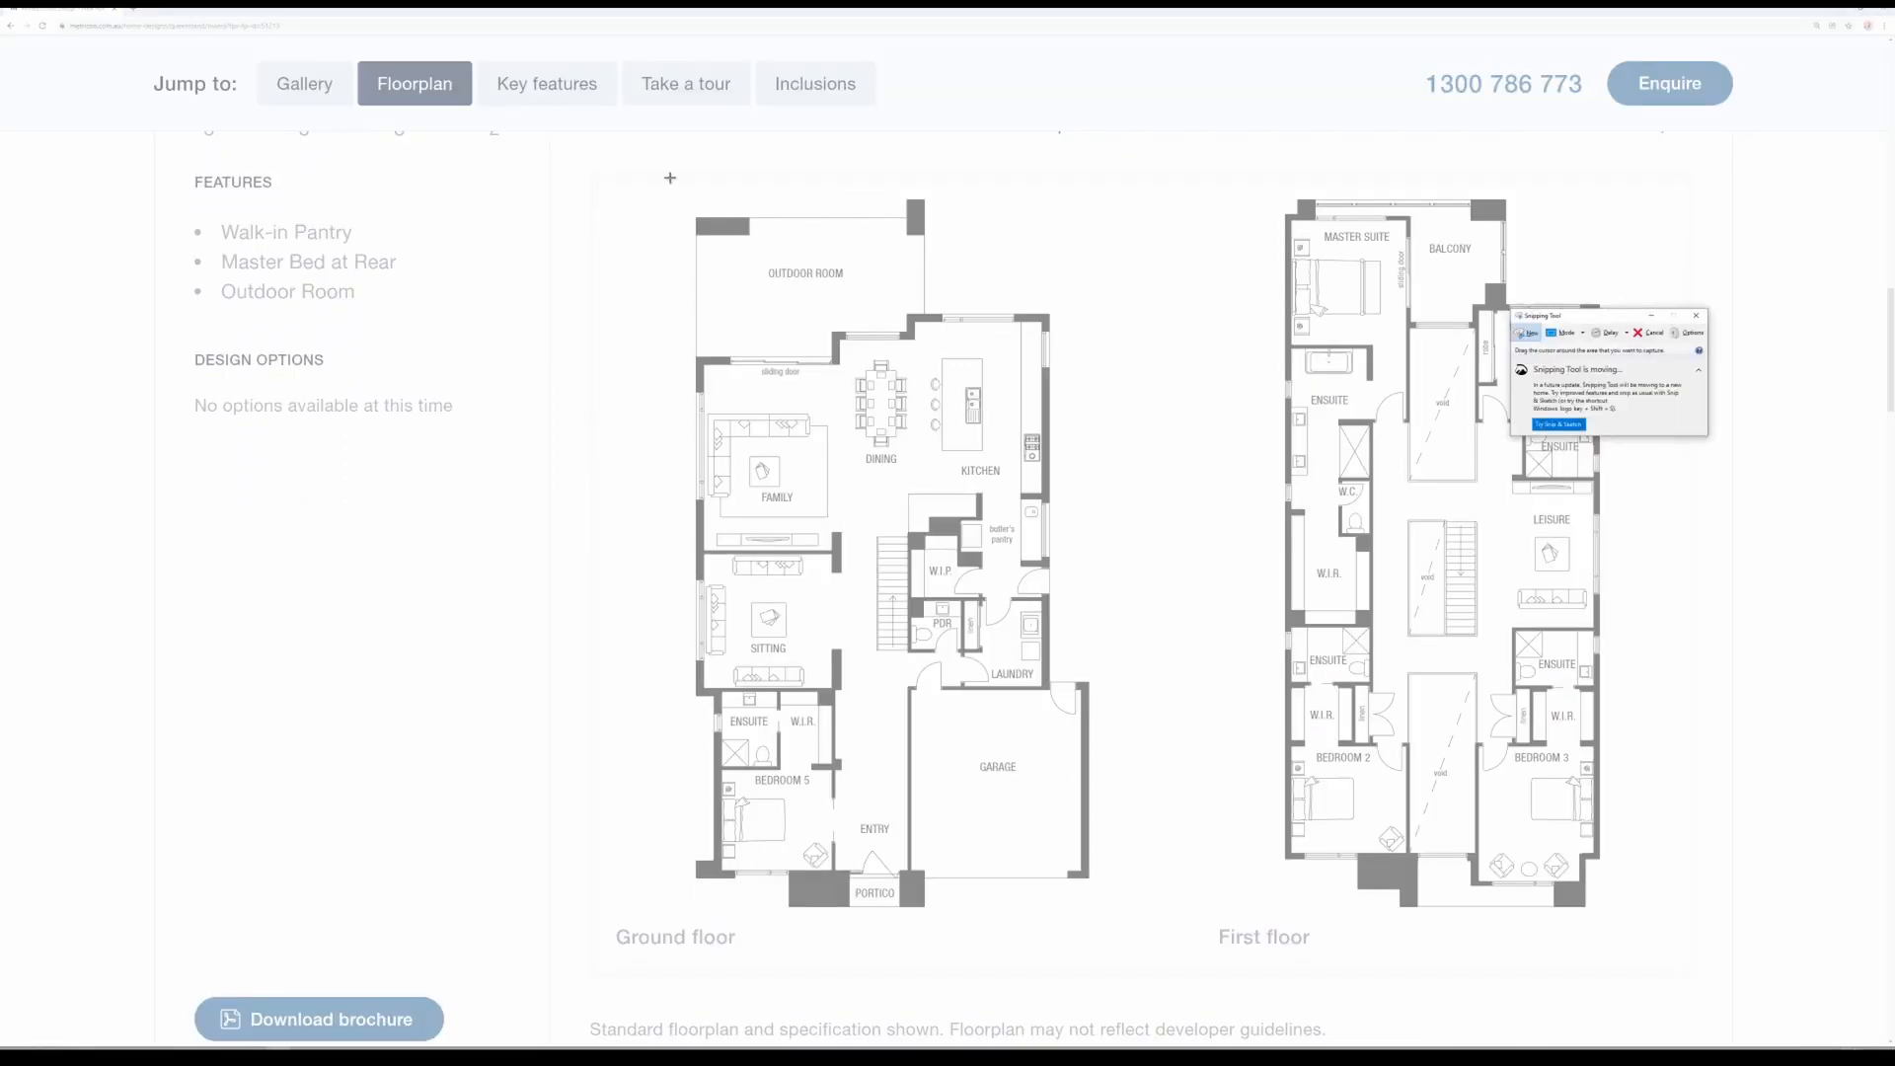
left_click_drag(652, 177, 1115, 923)
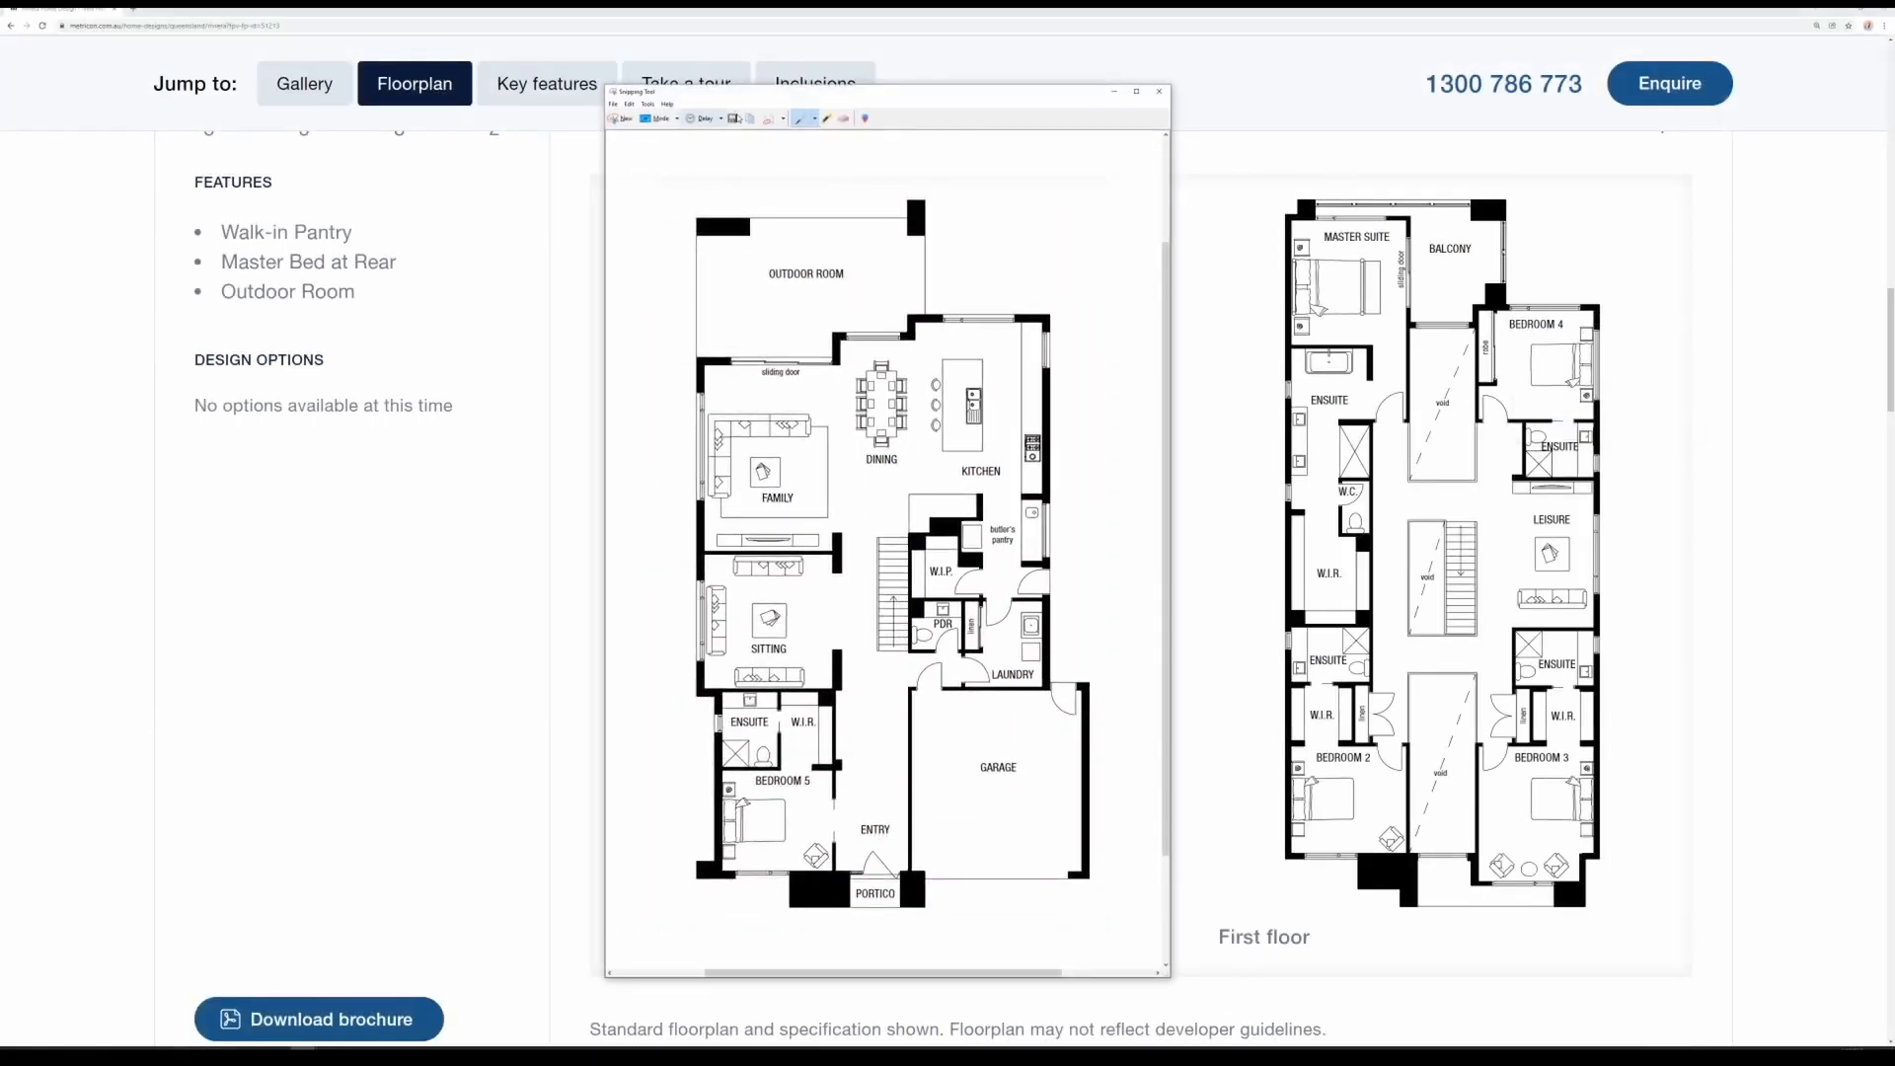
left_click(732, 118)
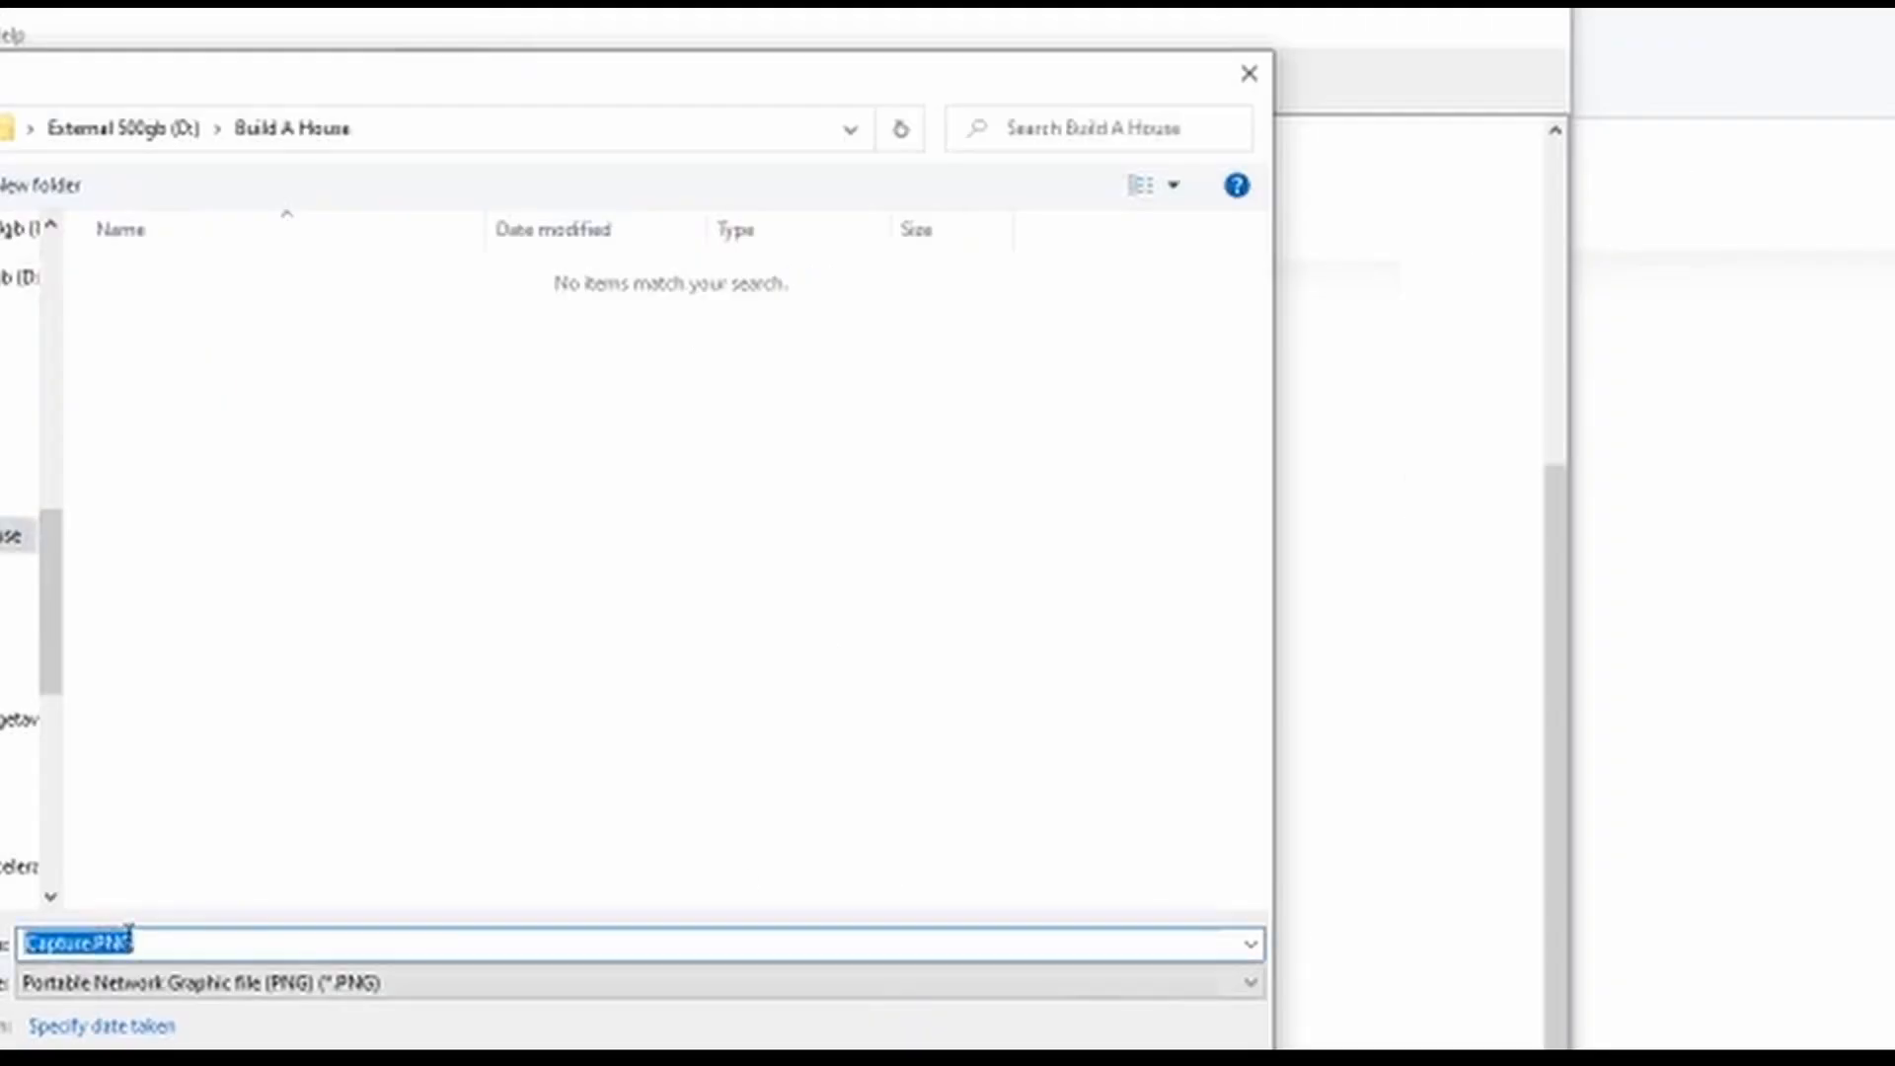
left_click_drag(91, 944, 7, 944)
type("Bottom")
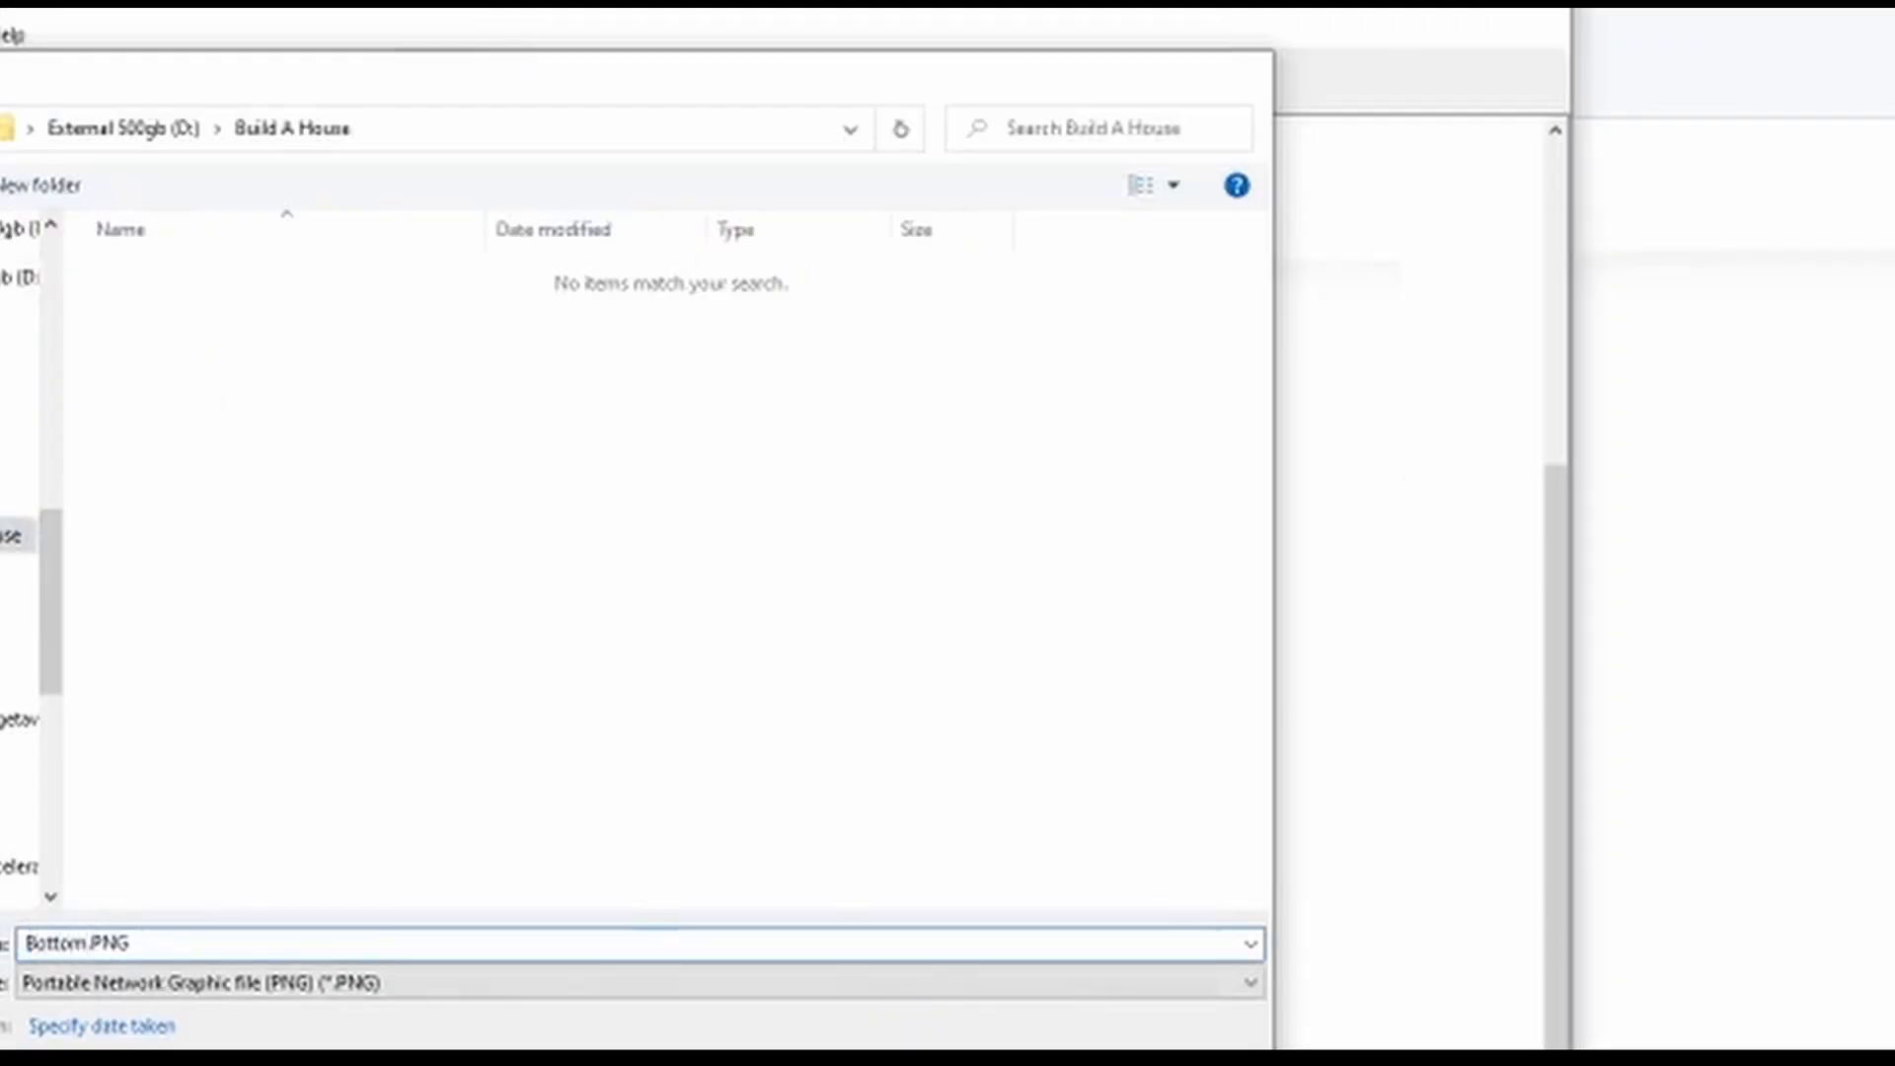
key("Return")
- Capture a second snip covering the first floor plan
left_click(621, 119)
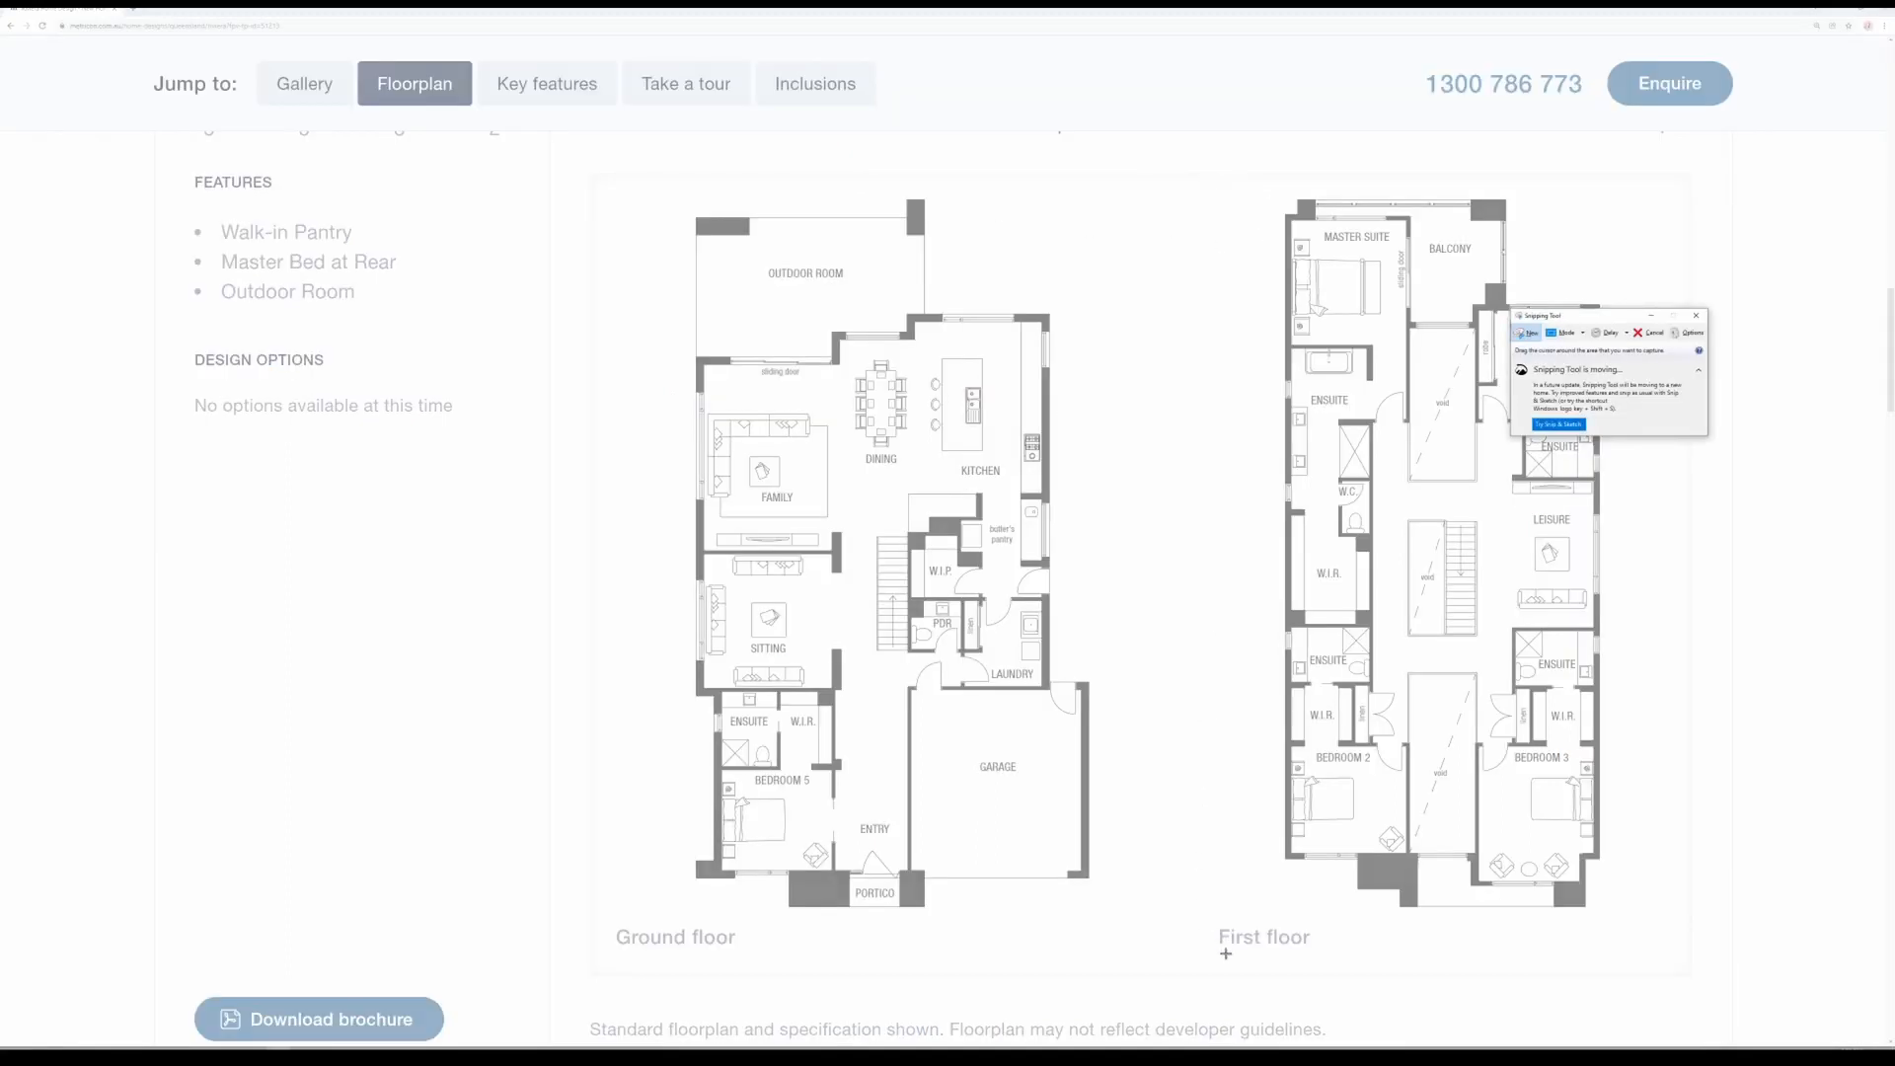
left_click_drag(1276, 921, 1619, 180)
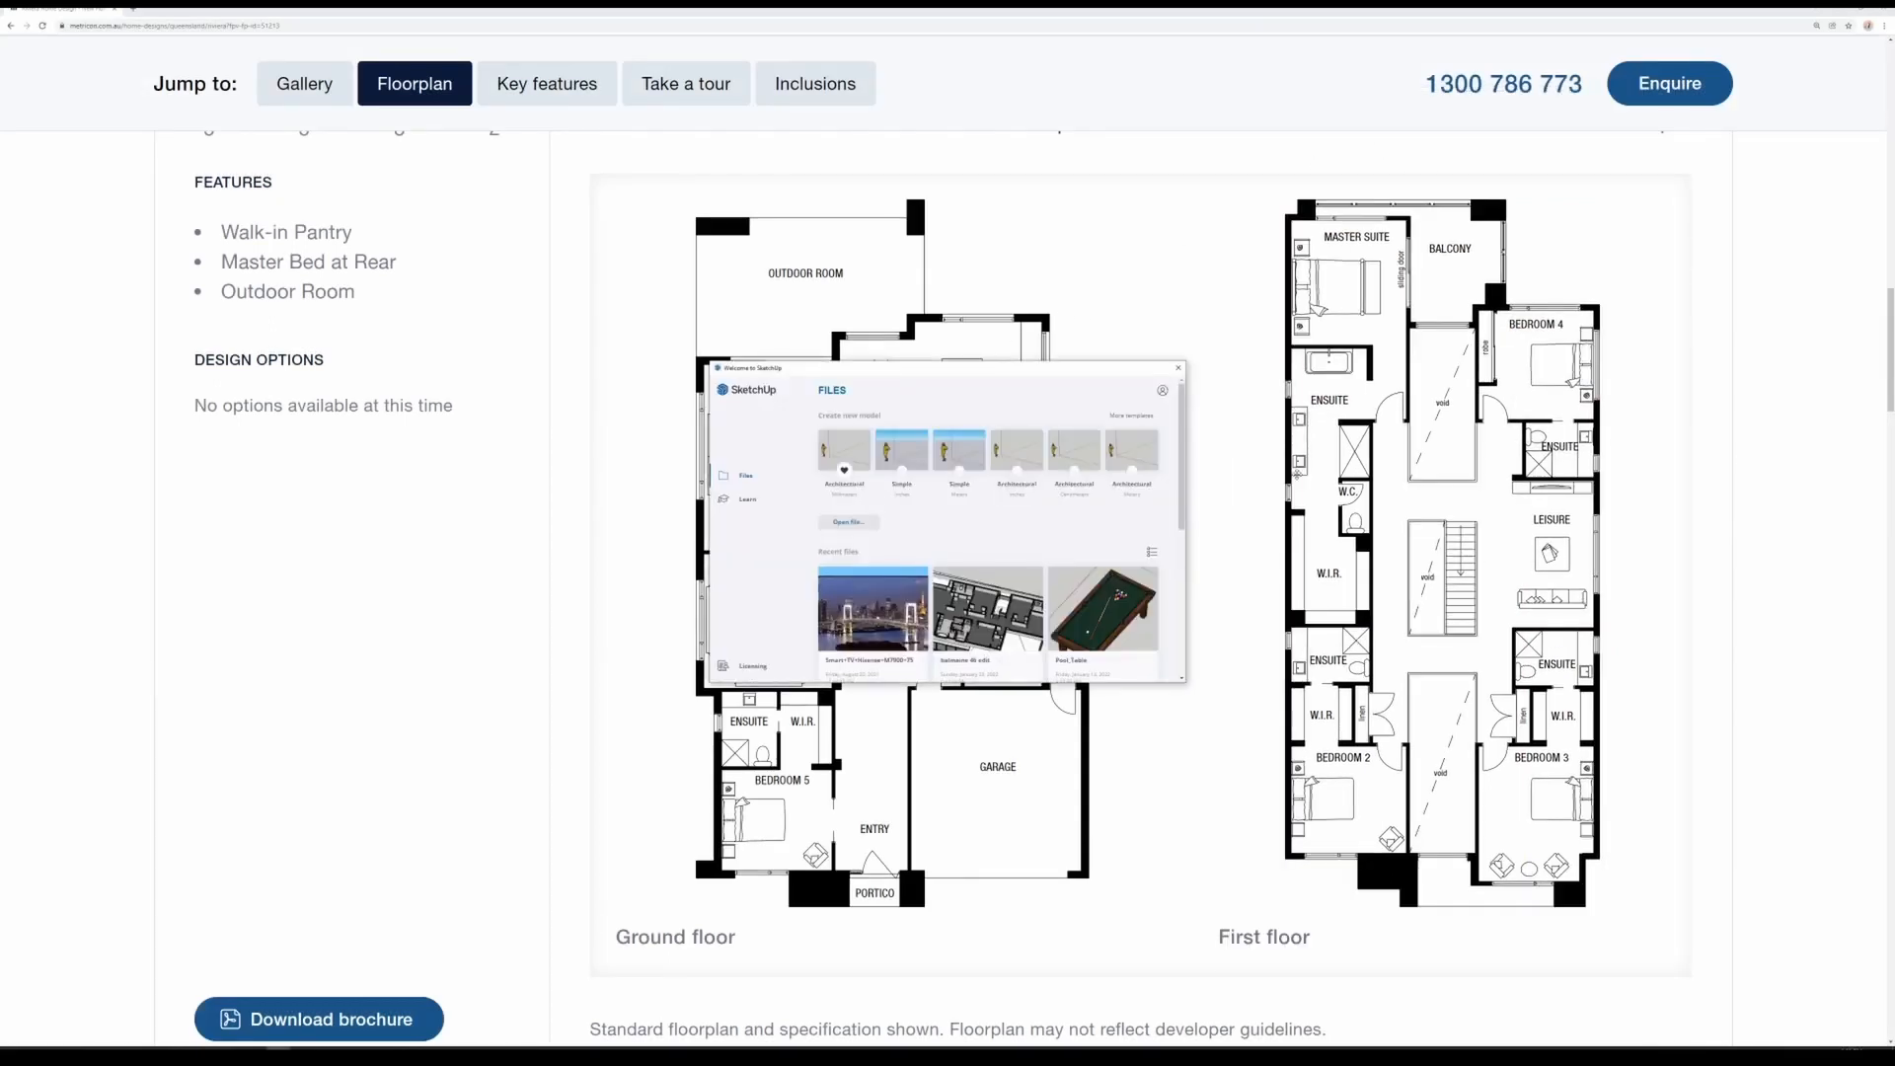
- Start a new SketchUp model from the first Architectural template and delete the default human figure
left_click(843, 473)
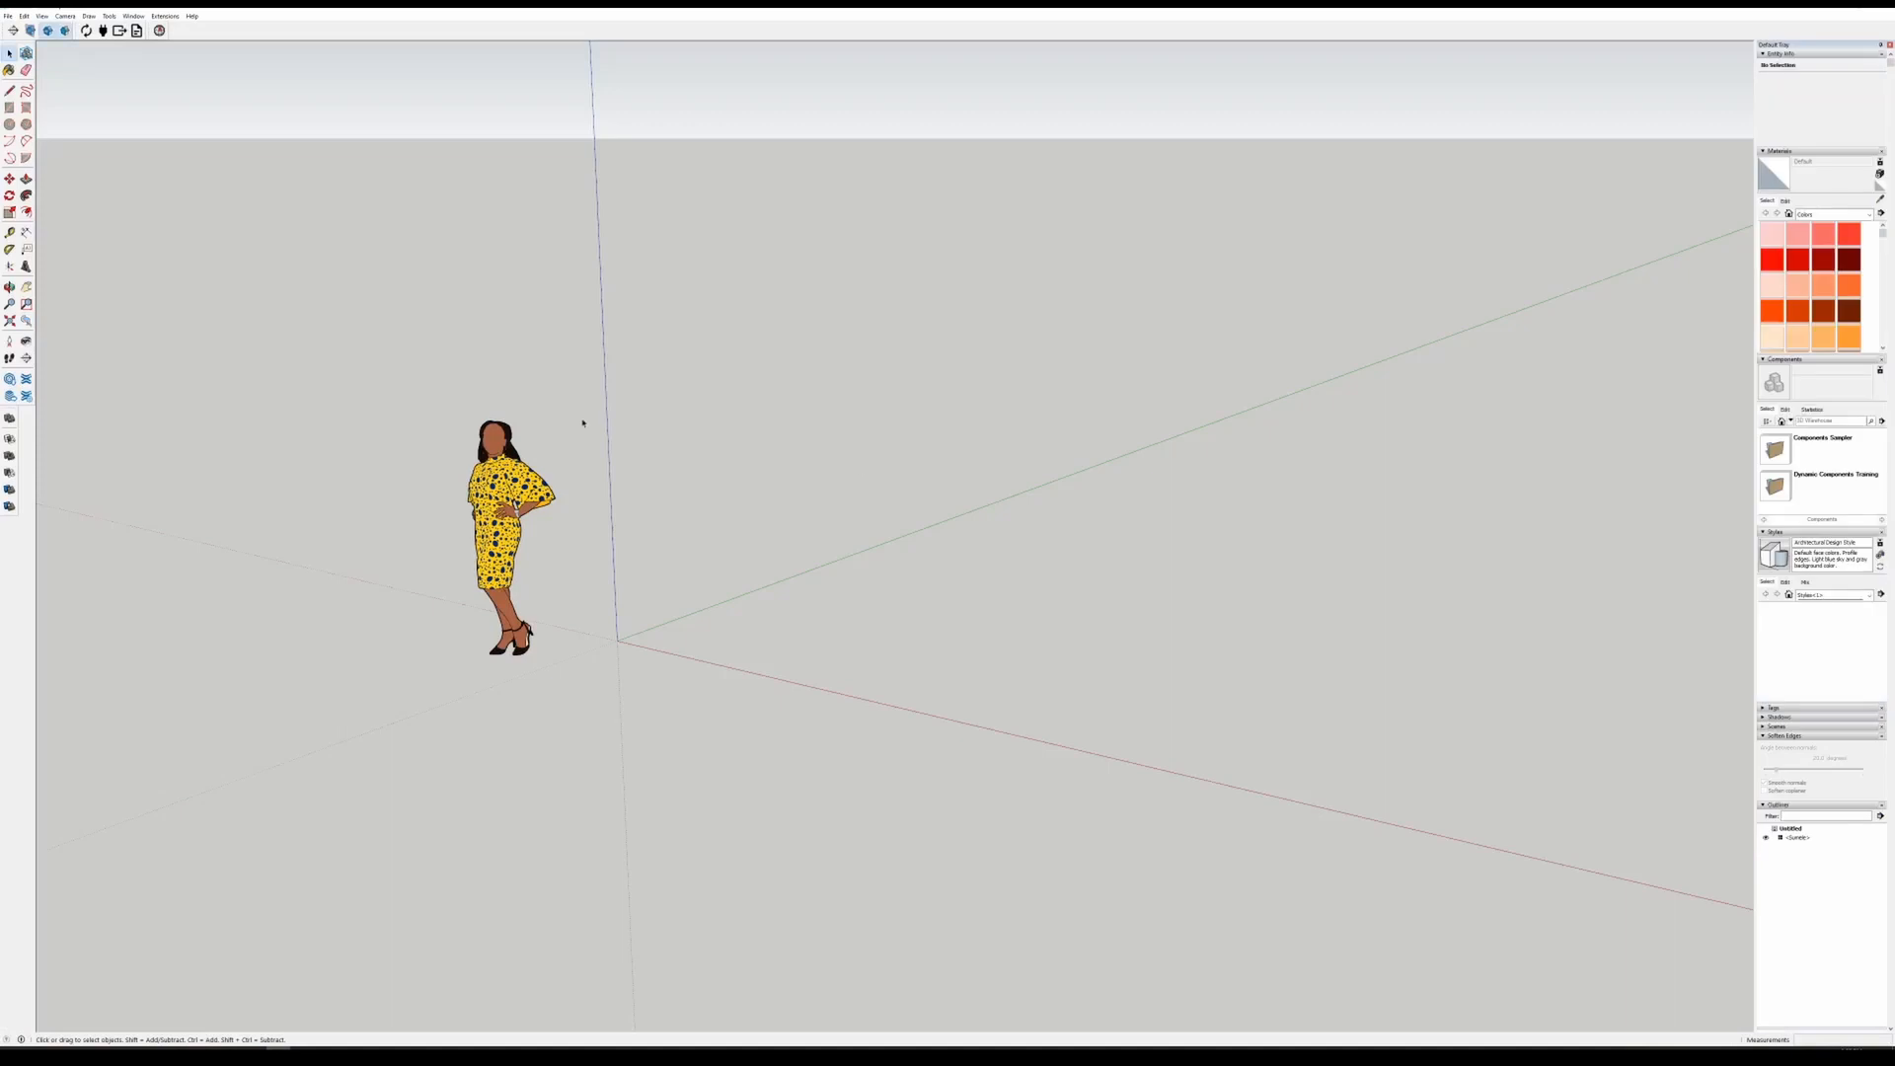
left_click_drag(374, 686, 373, 691)
key("Delete")
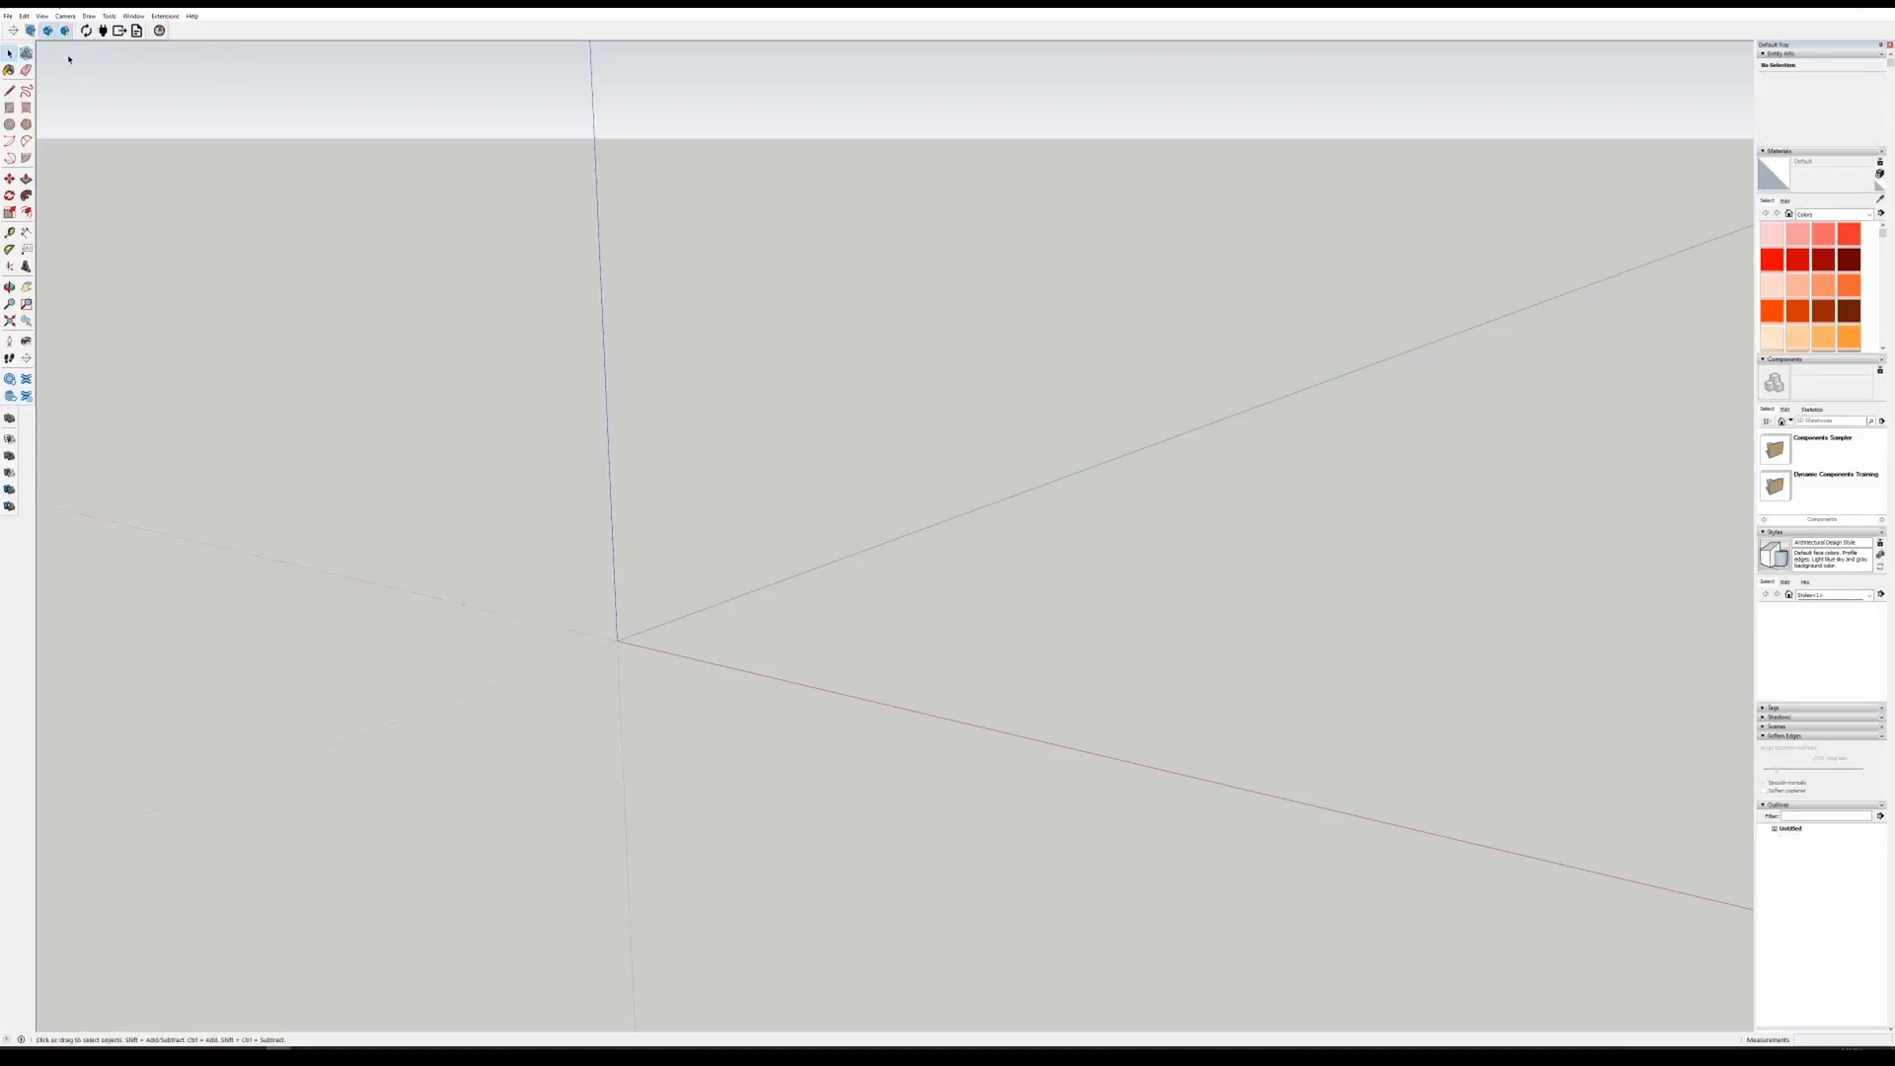
- Import the Bottom.PNG floor plan as an image, anchor its corner at the origin and size it up on the ground plane
left_click(8, 17)
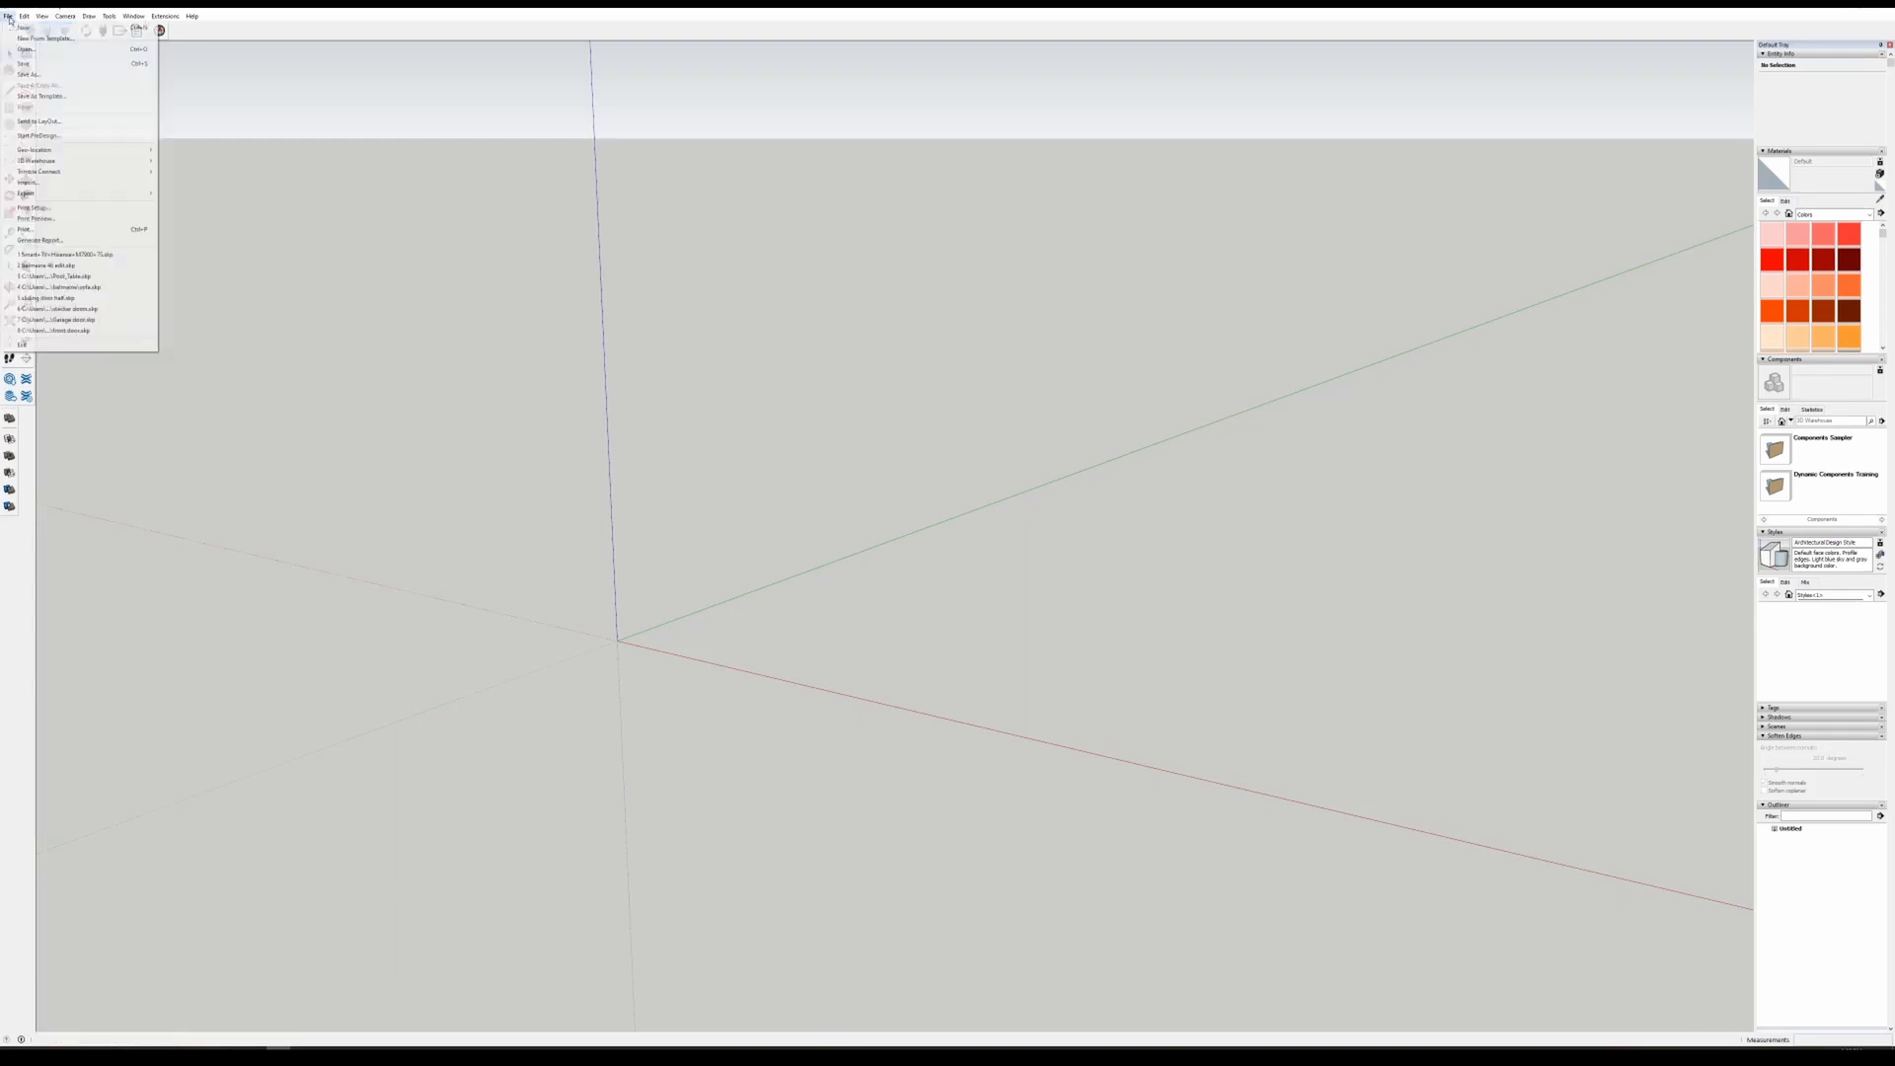
left_click(70, 182)
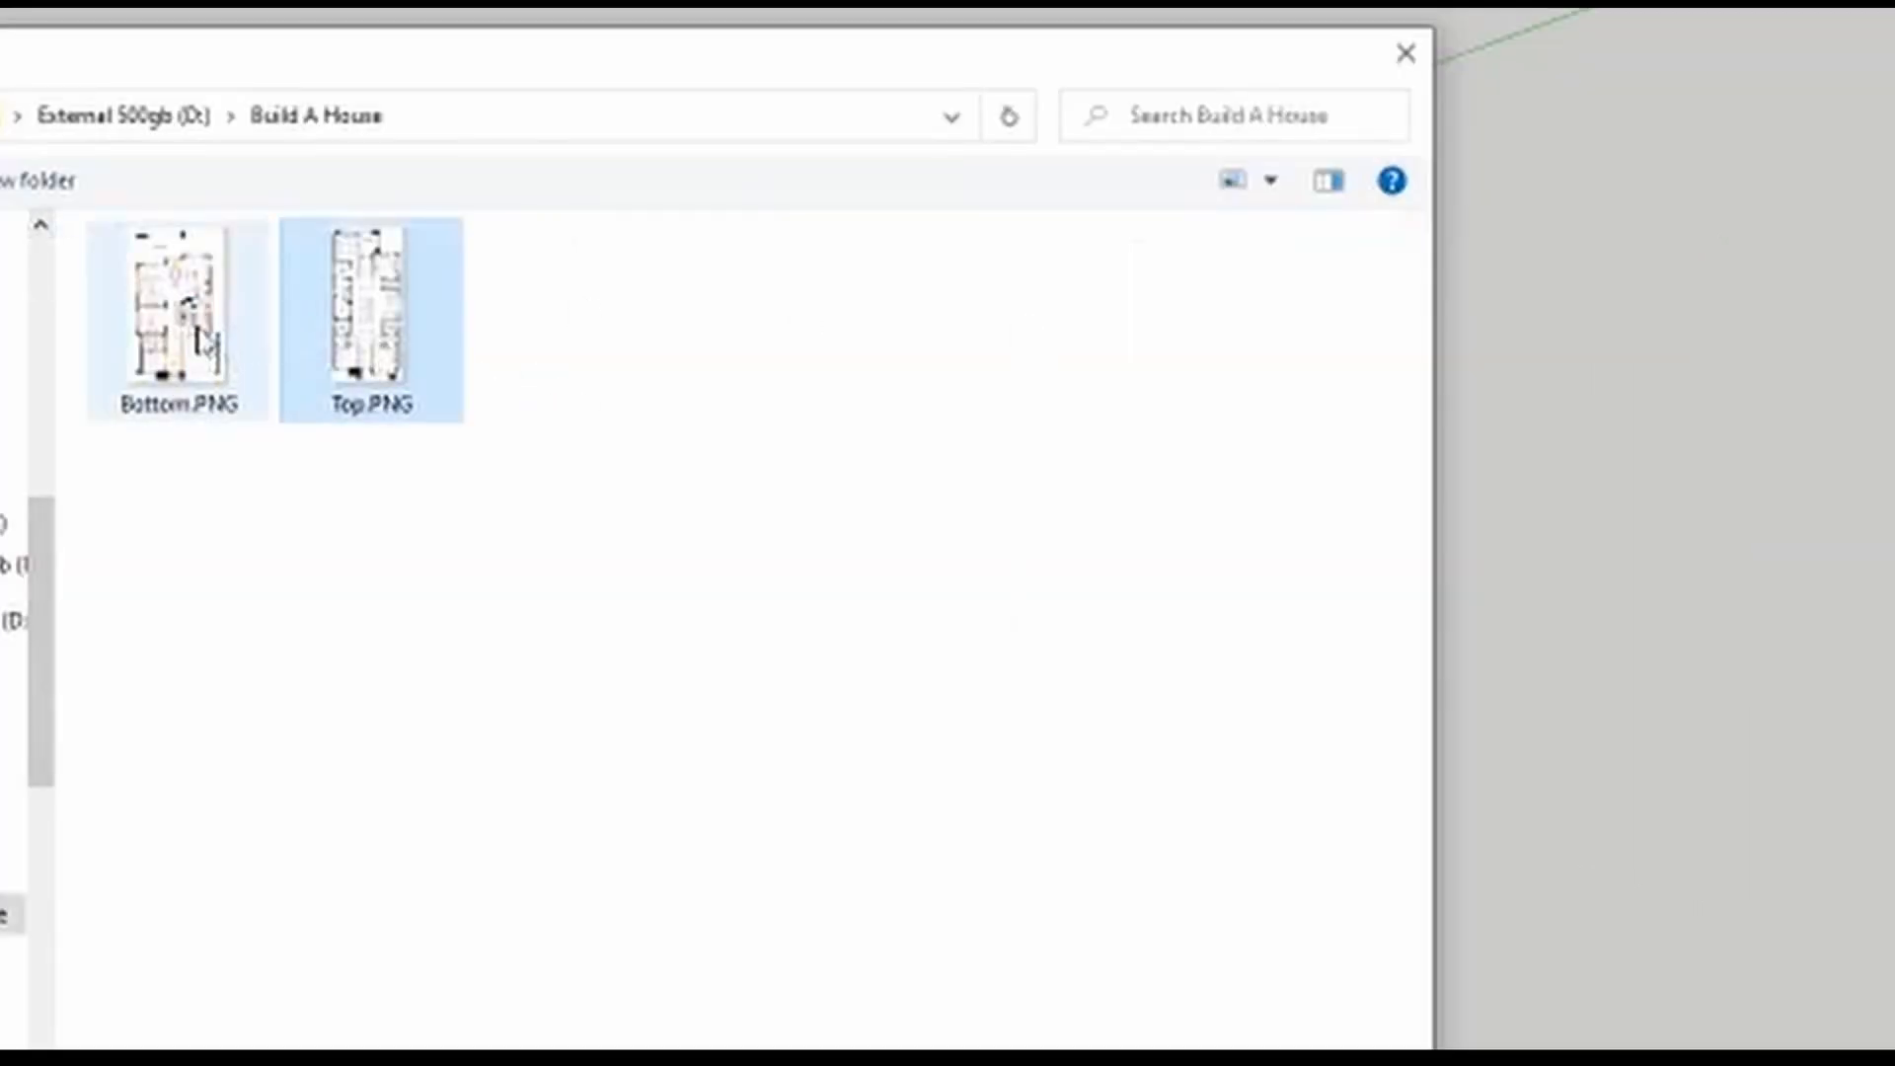
left_click(178, 311)
left_click(1178, 771)
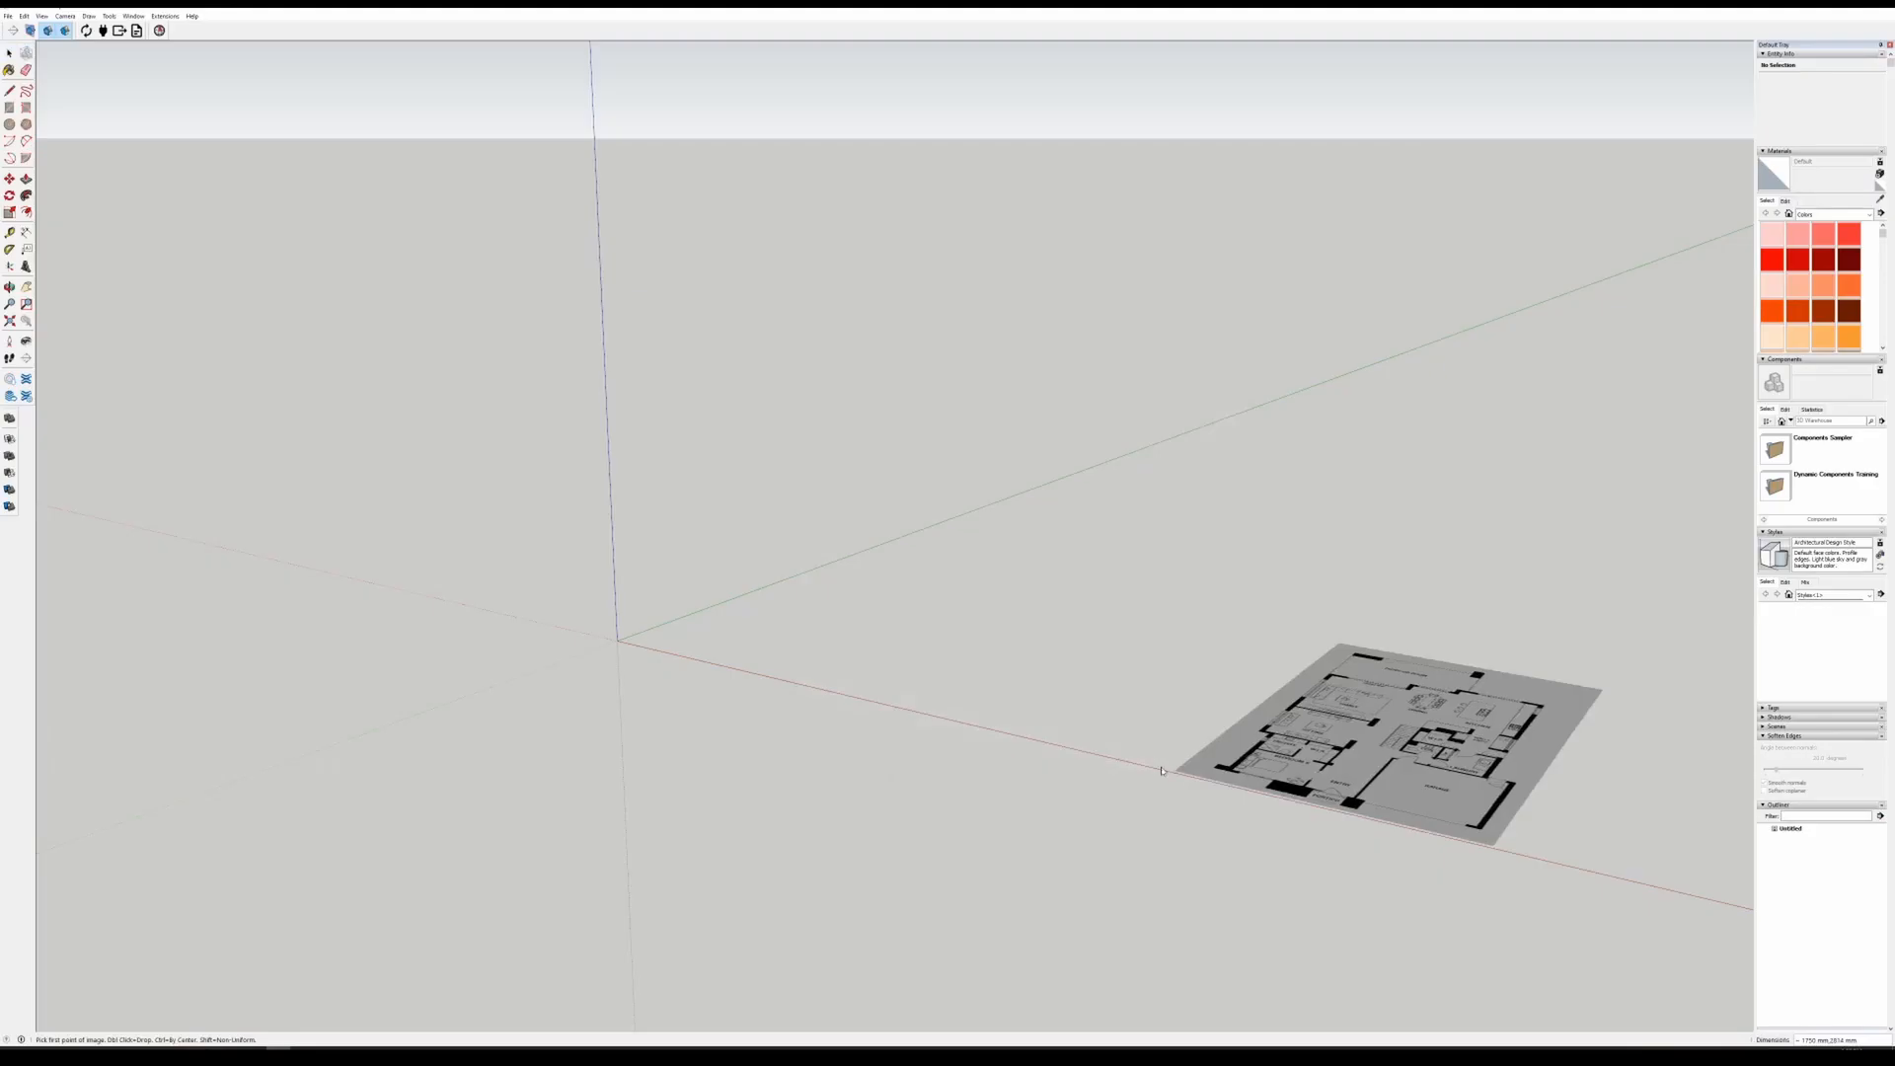
left_click(620, 640)
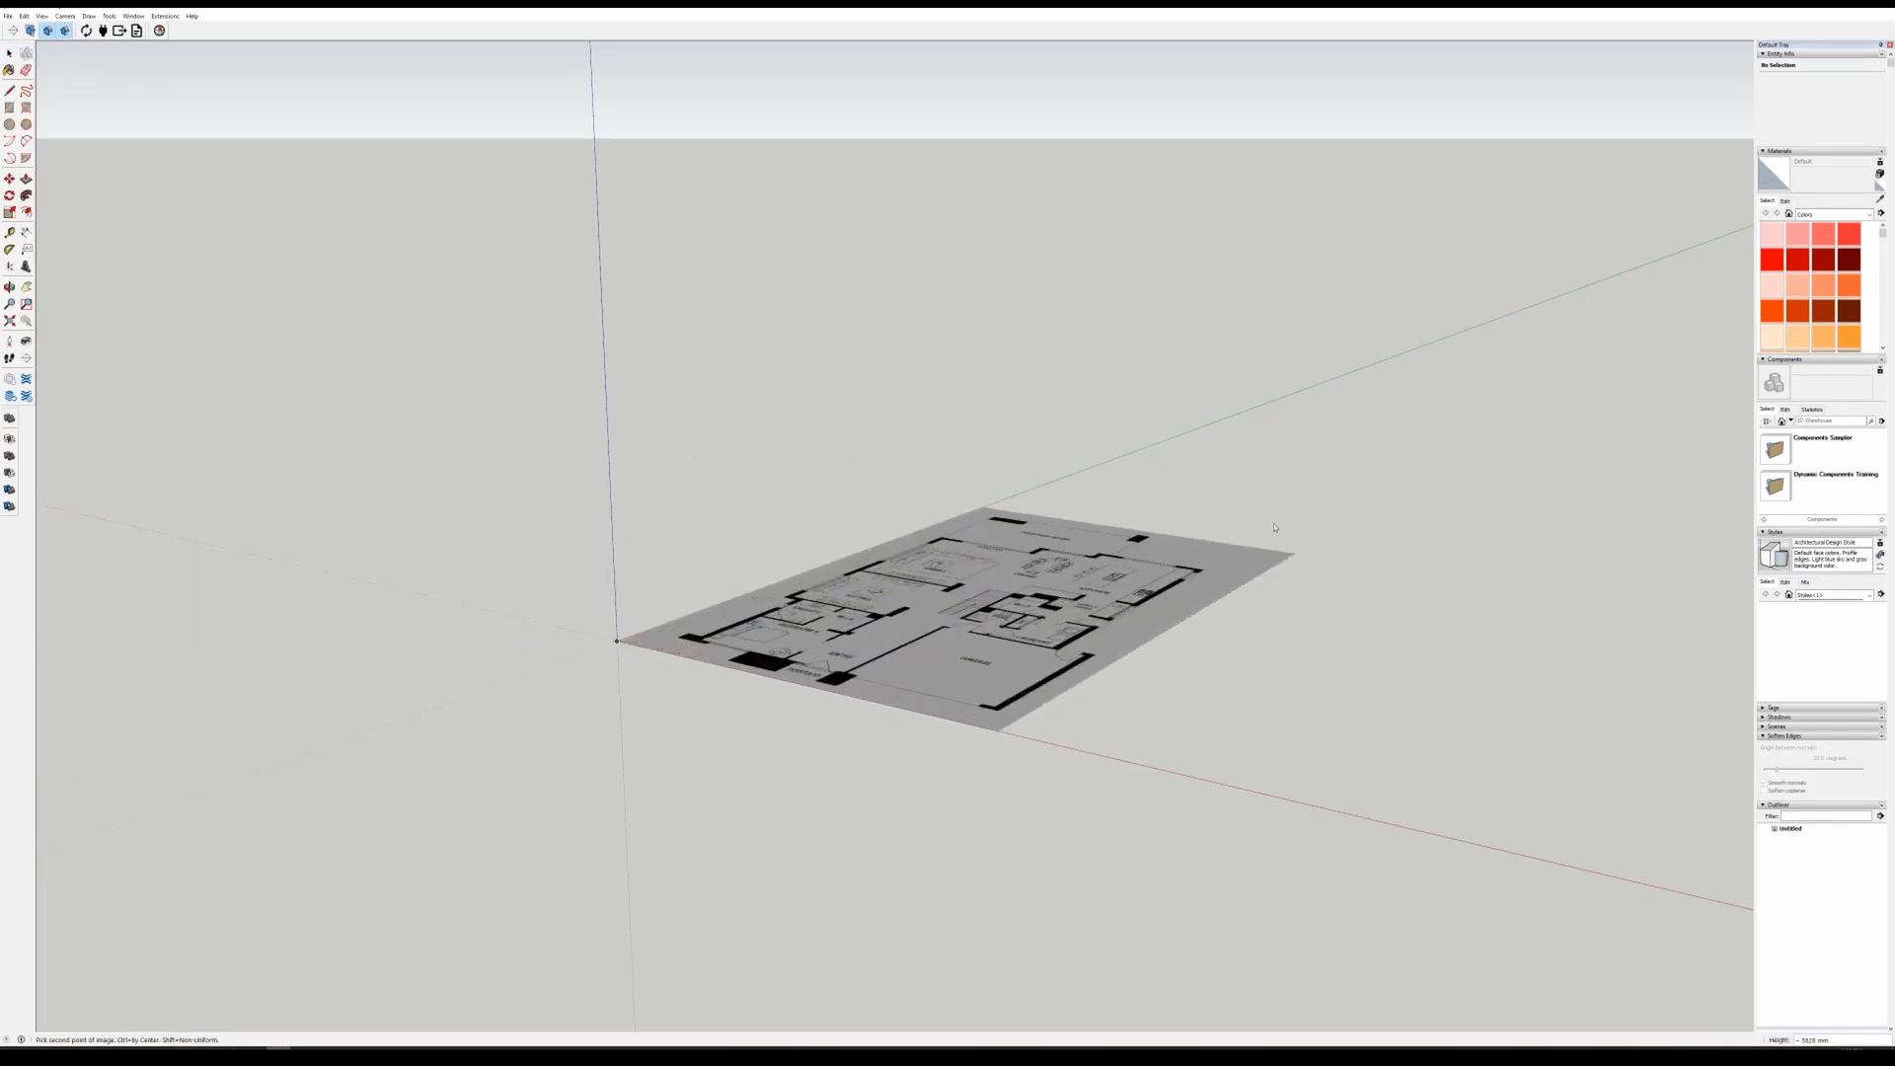
left_click(1529, 447)
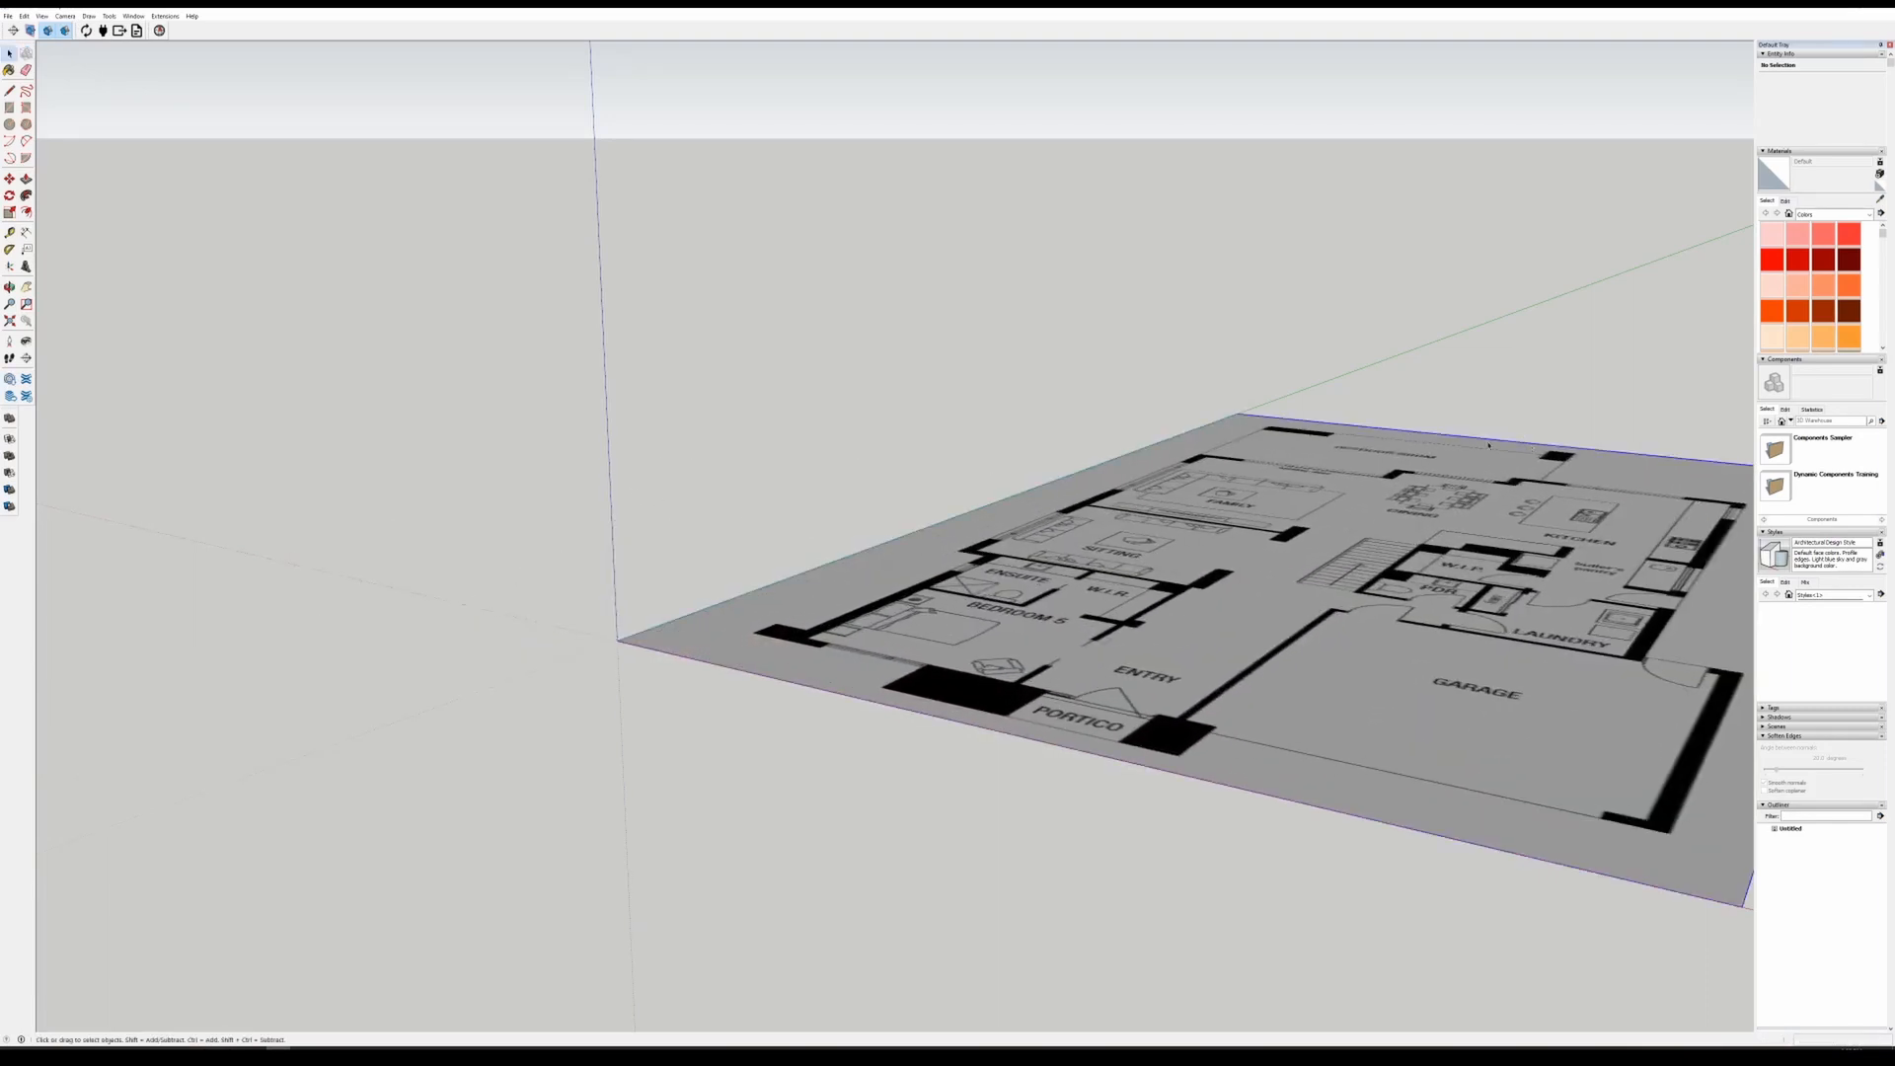
right_click(971, 392)
left_click(1155, 434)
middle_click_drag(937, 357, 1229, 732)
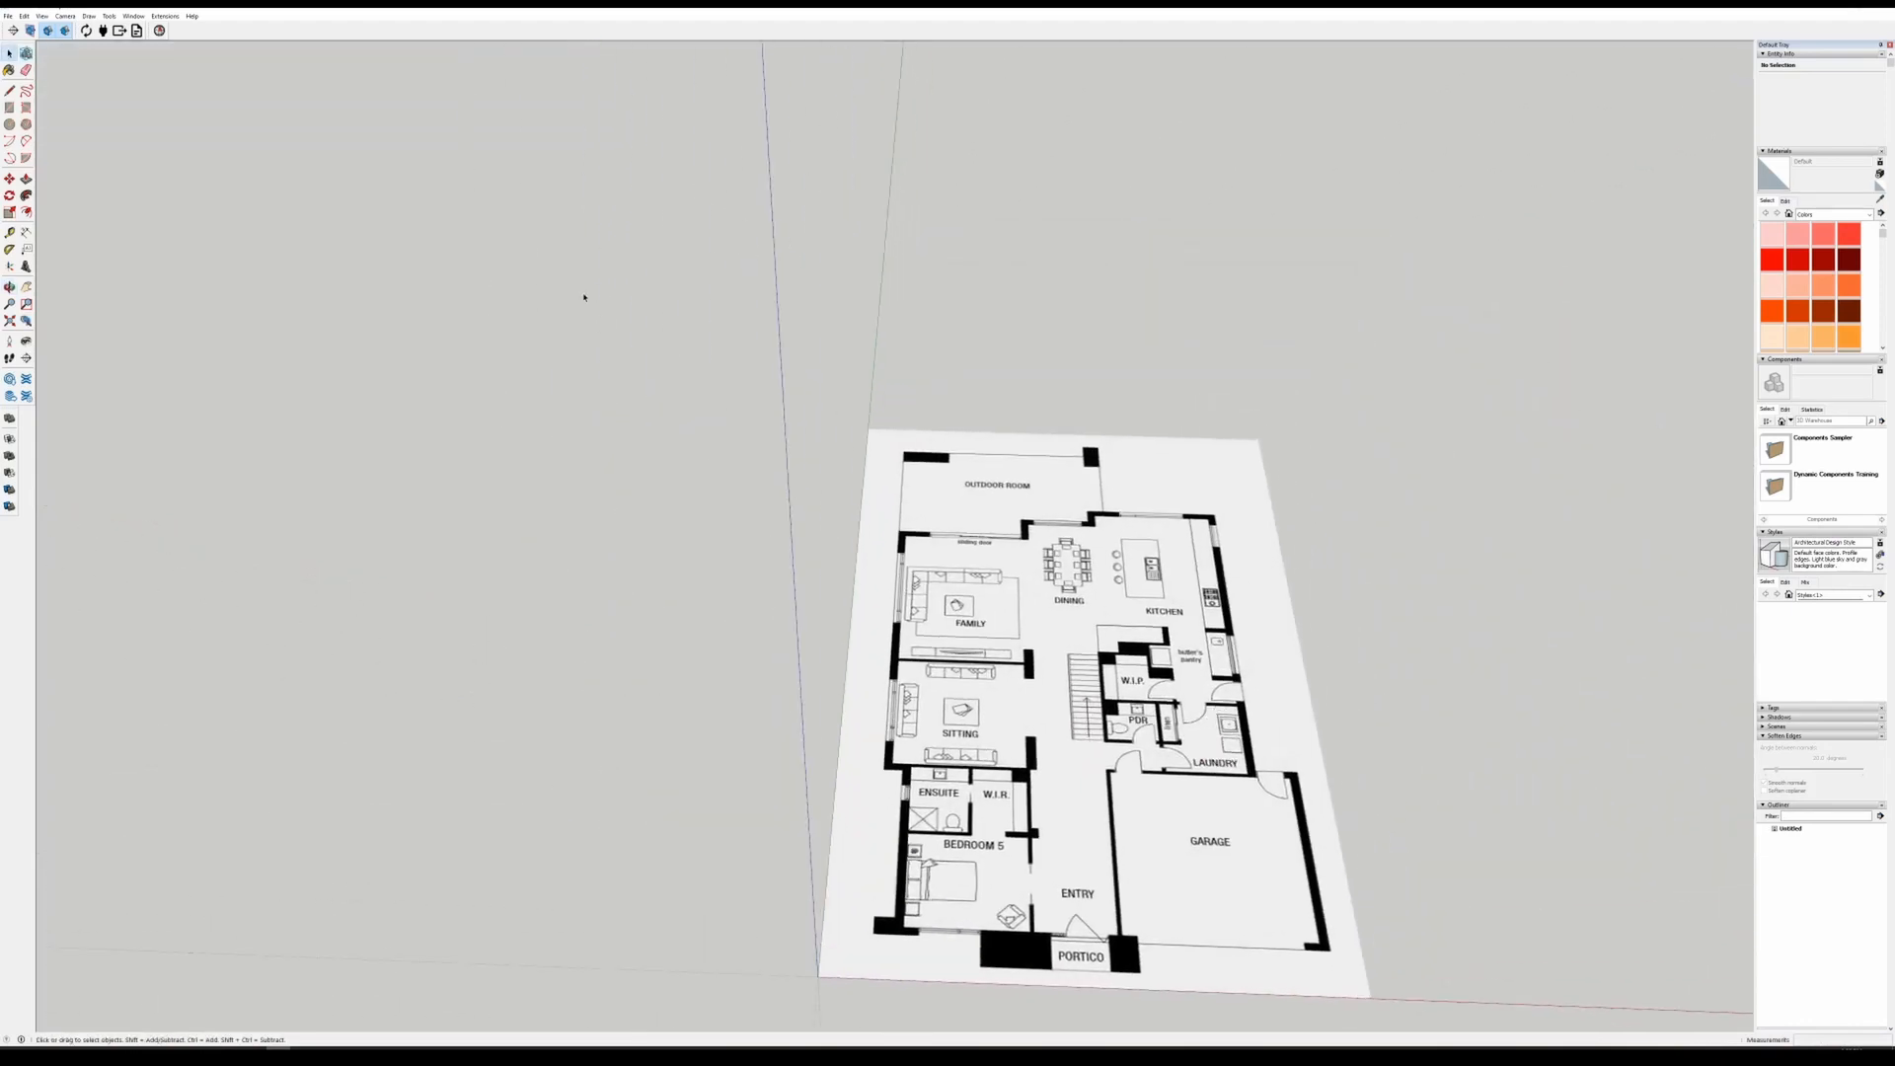
left_click(8, 16)
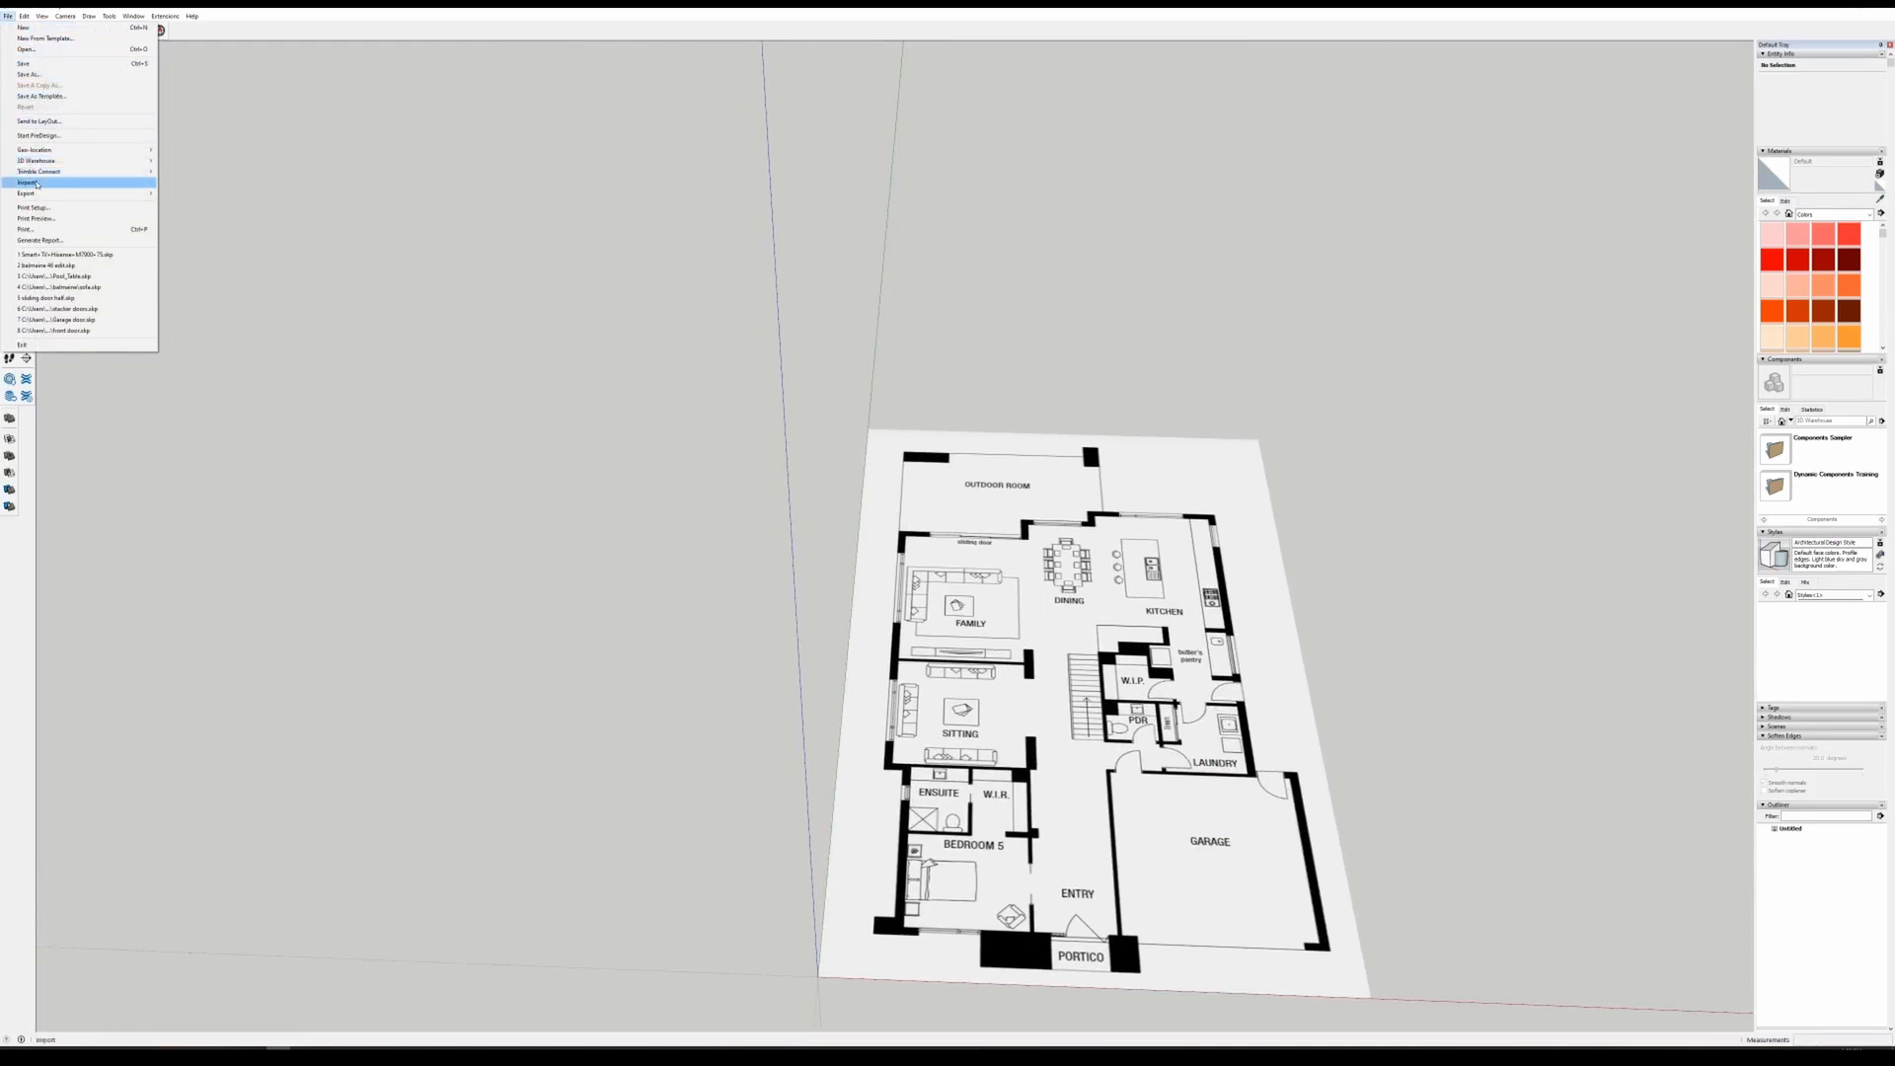
left_click(368, 208)
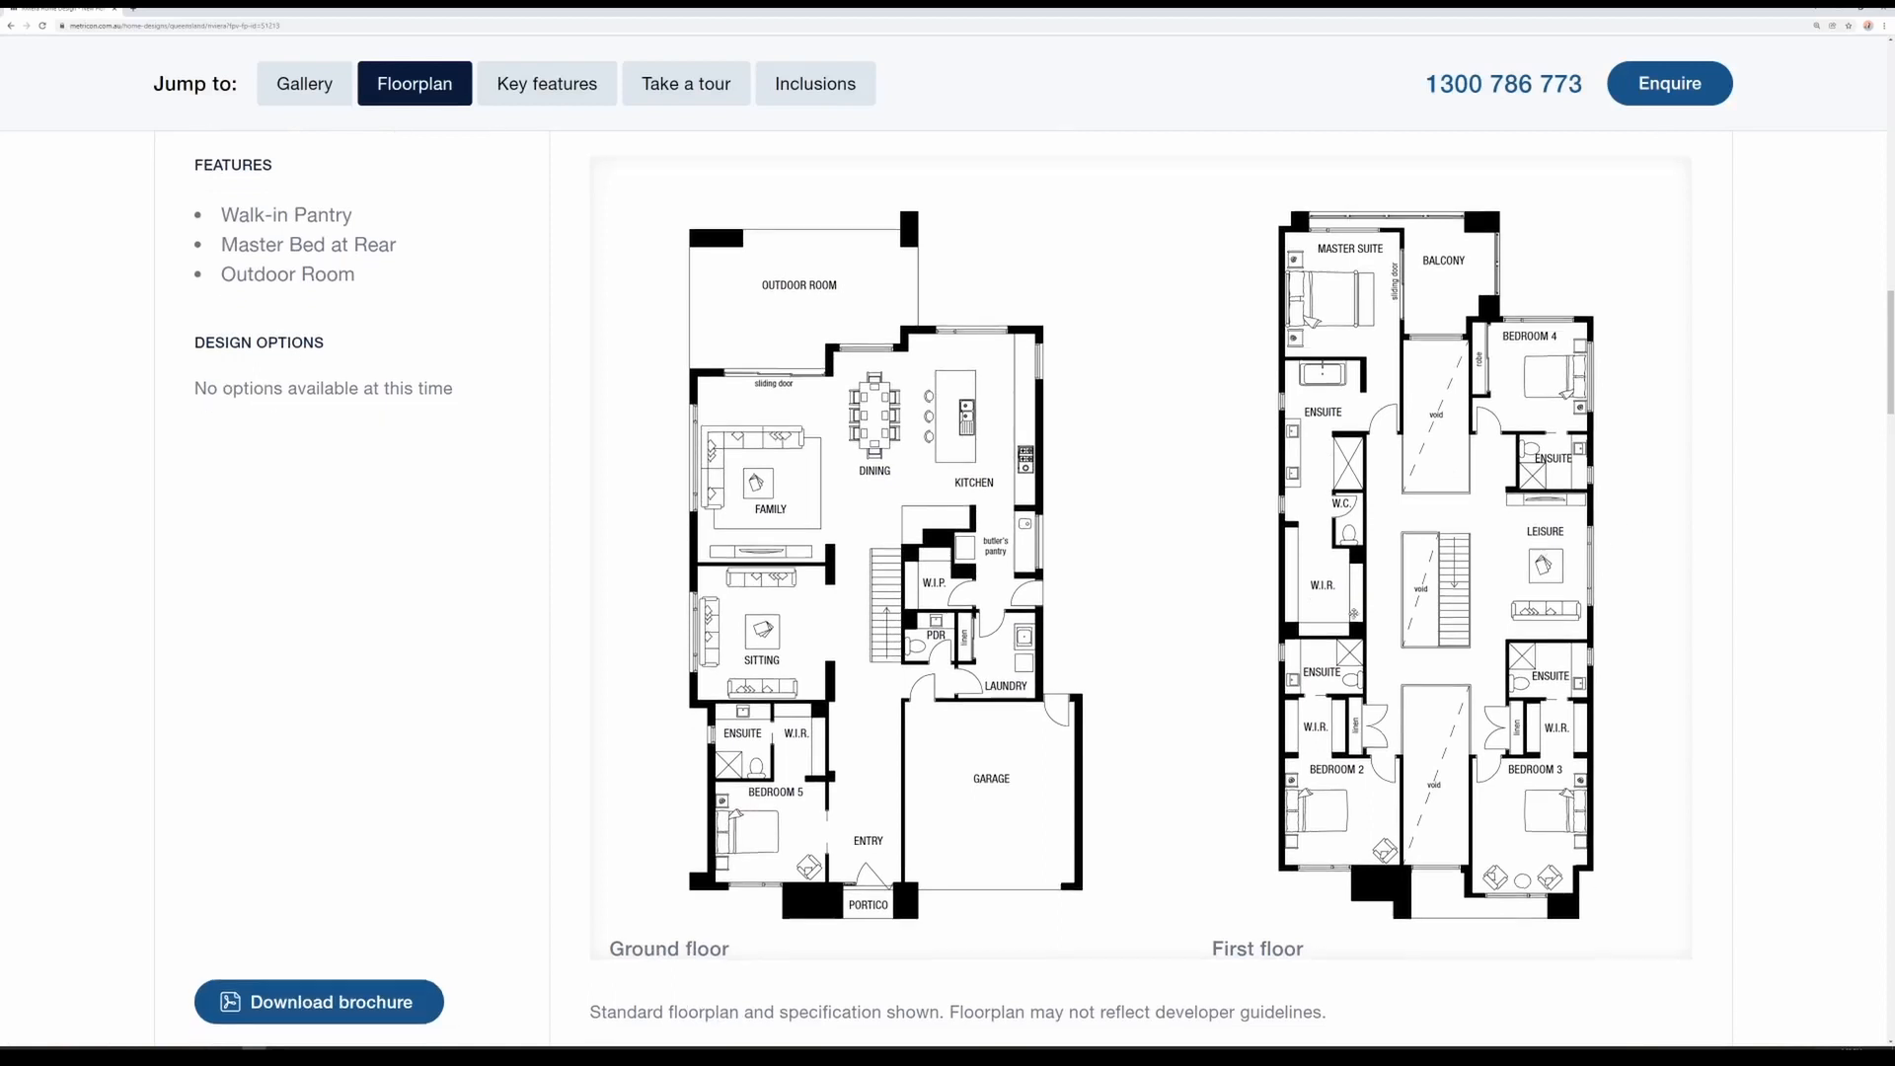
- Expand the Area and Dimensions section on the floor plan web page and highlight the double garage dimensions
scroll(1665, 505, "down", 4)
left_click(1675, 688)
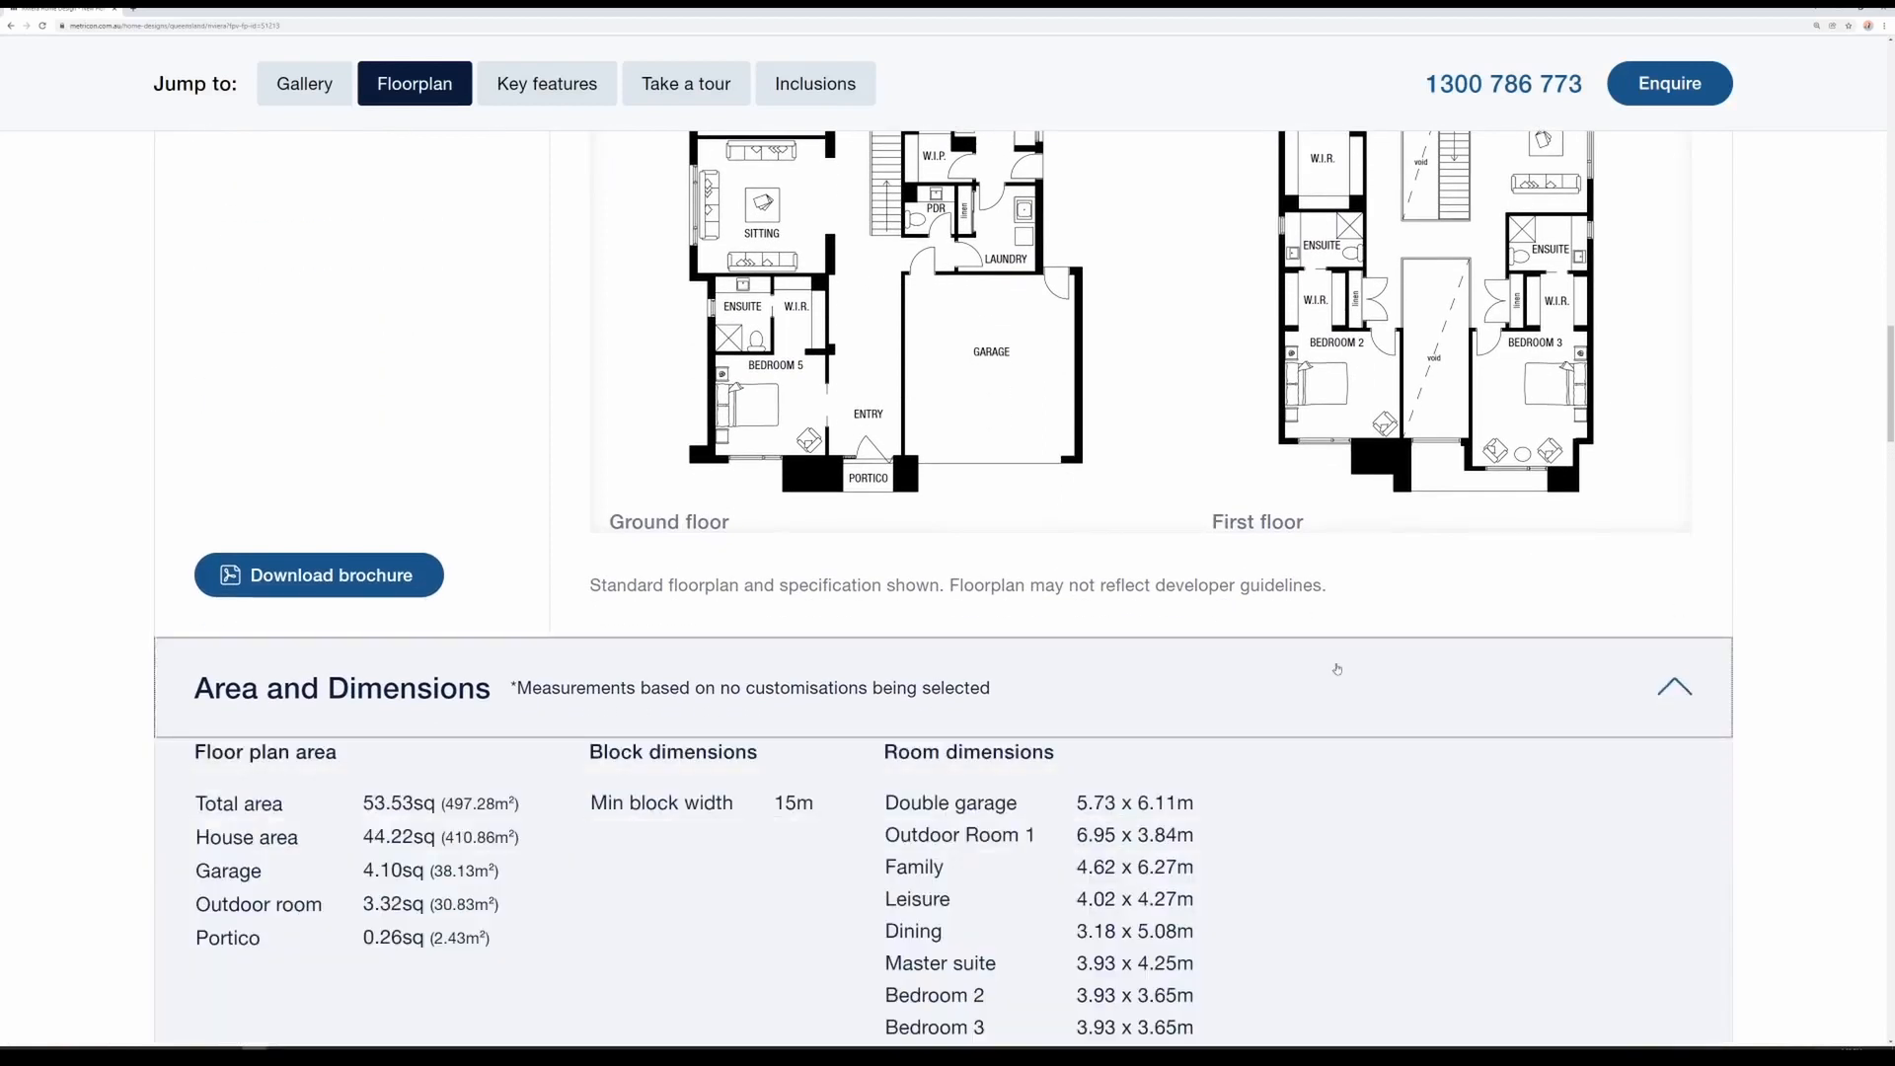
scroll(537, 640, "down", 2)
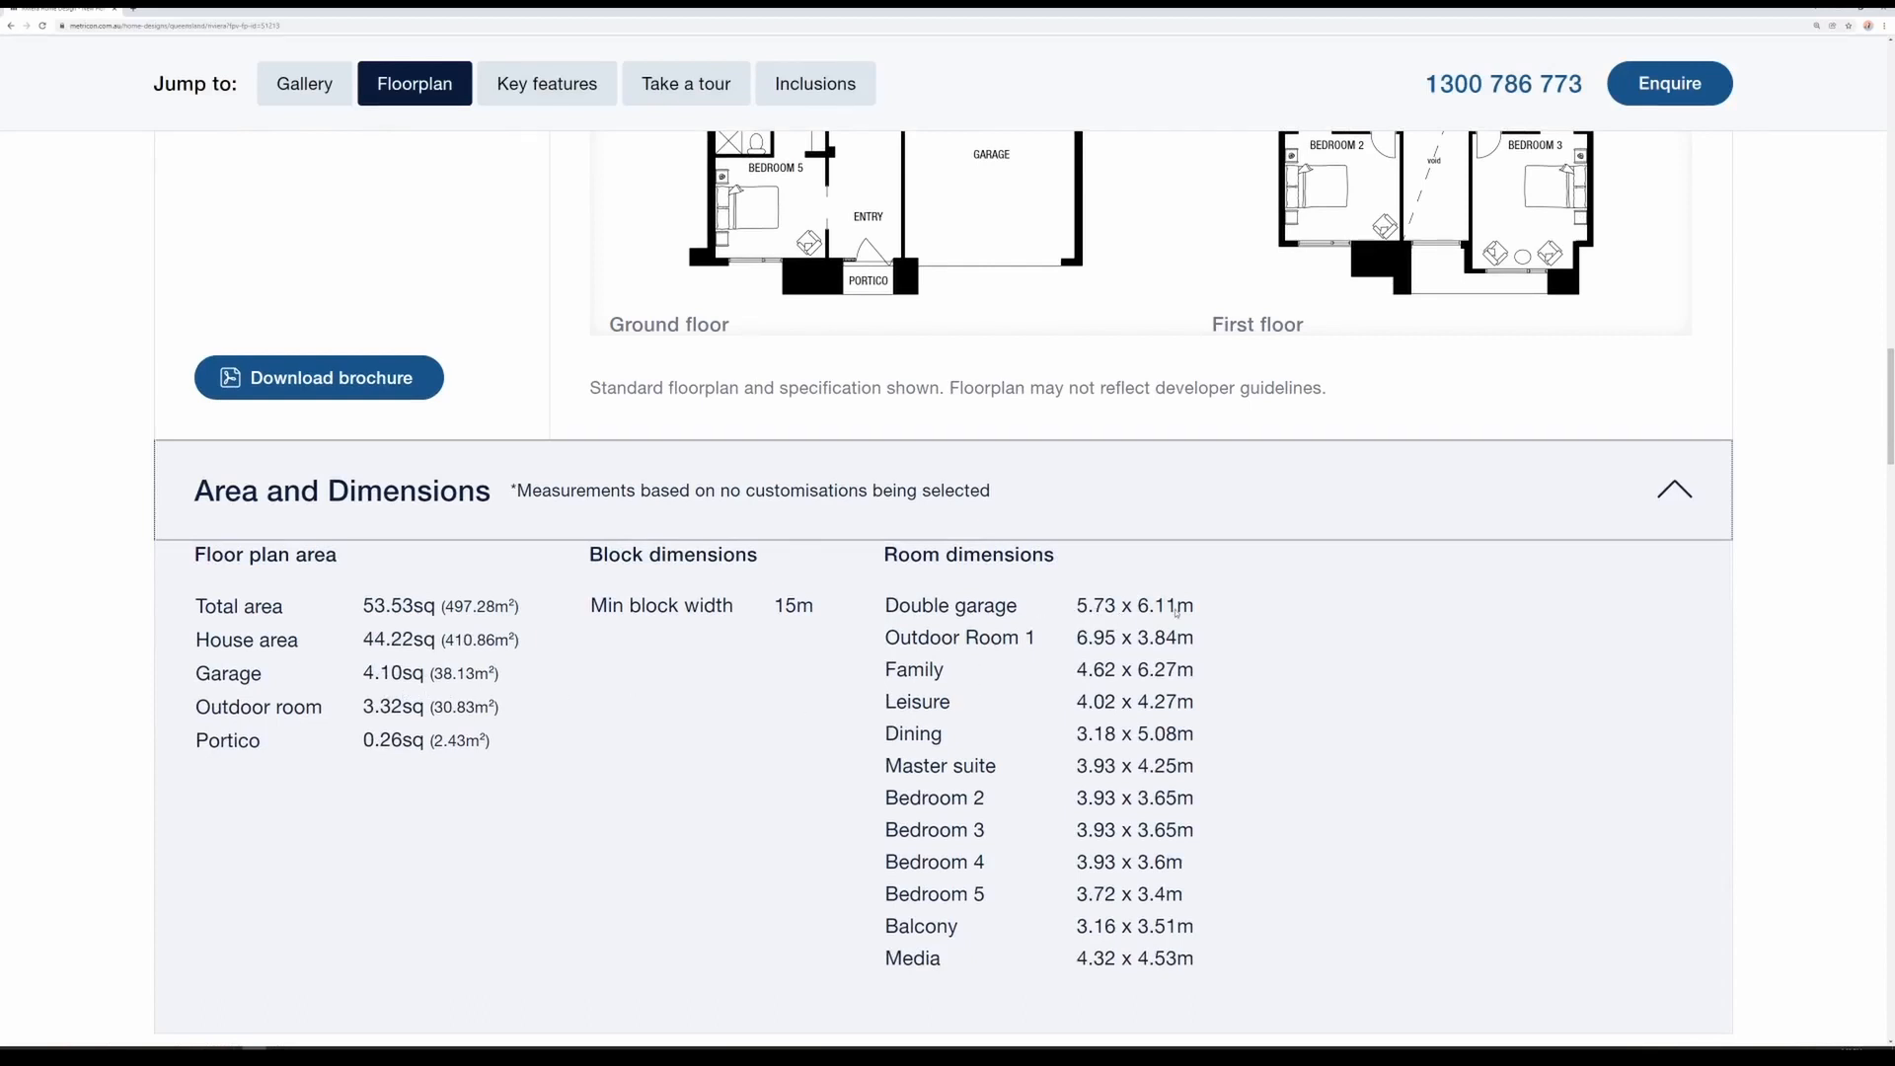
scroll(1188, 614, "up", 1)
mouse_move(1207, 659)
left_mouse_down()
mouse_move(1090, 659)
mouse_move(1194, 659)
left_mouse_up()
scroll(1167, 635, "up", 2)
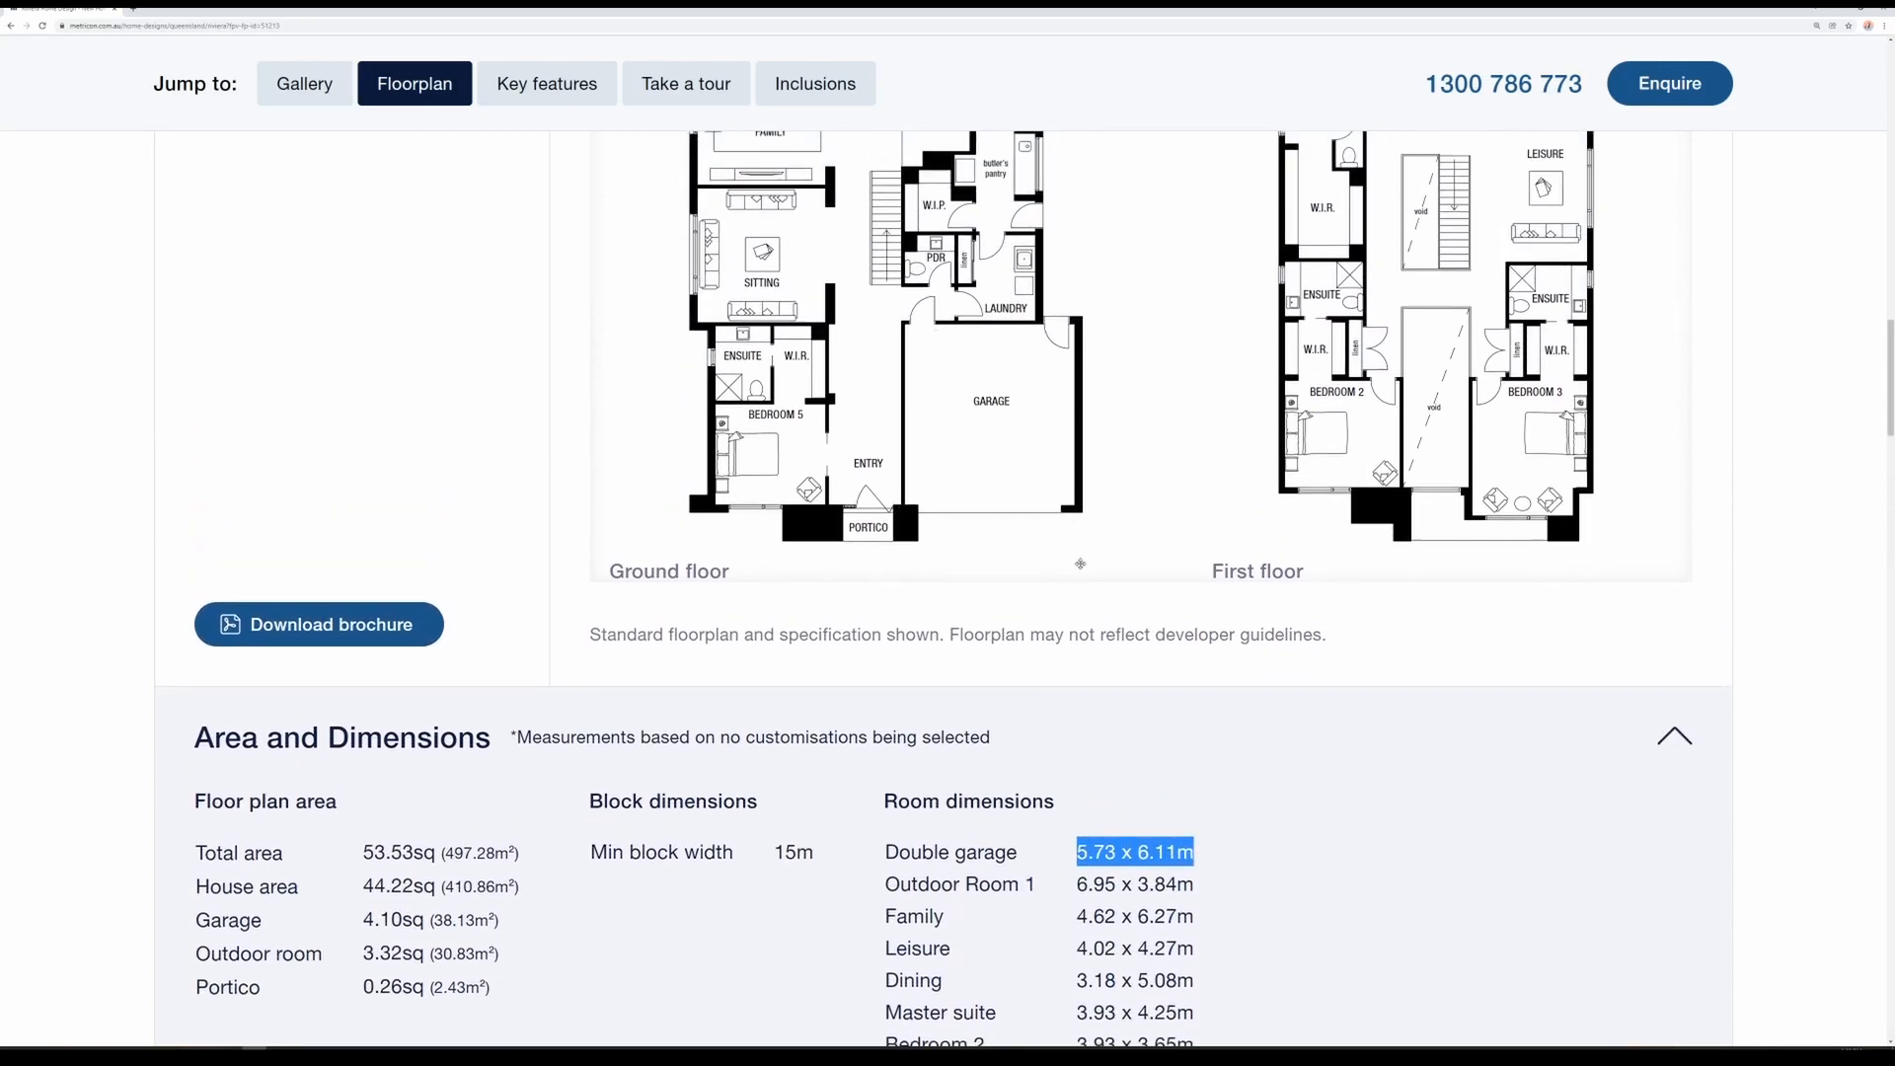
left_click(1091, 694)
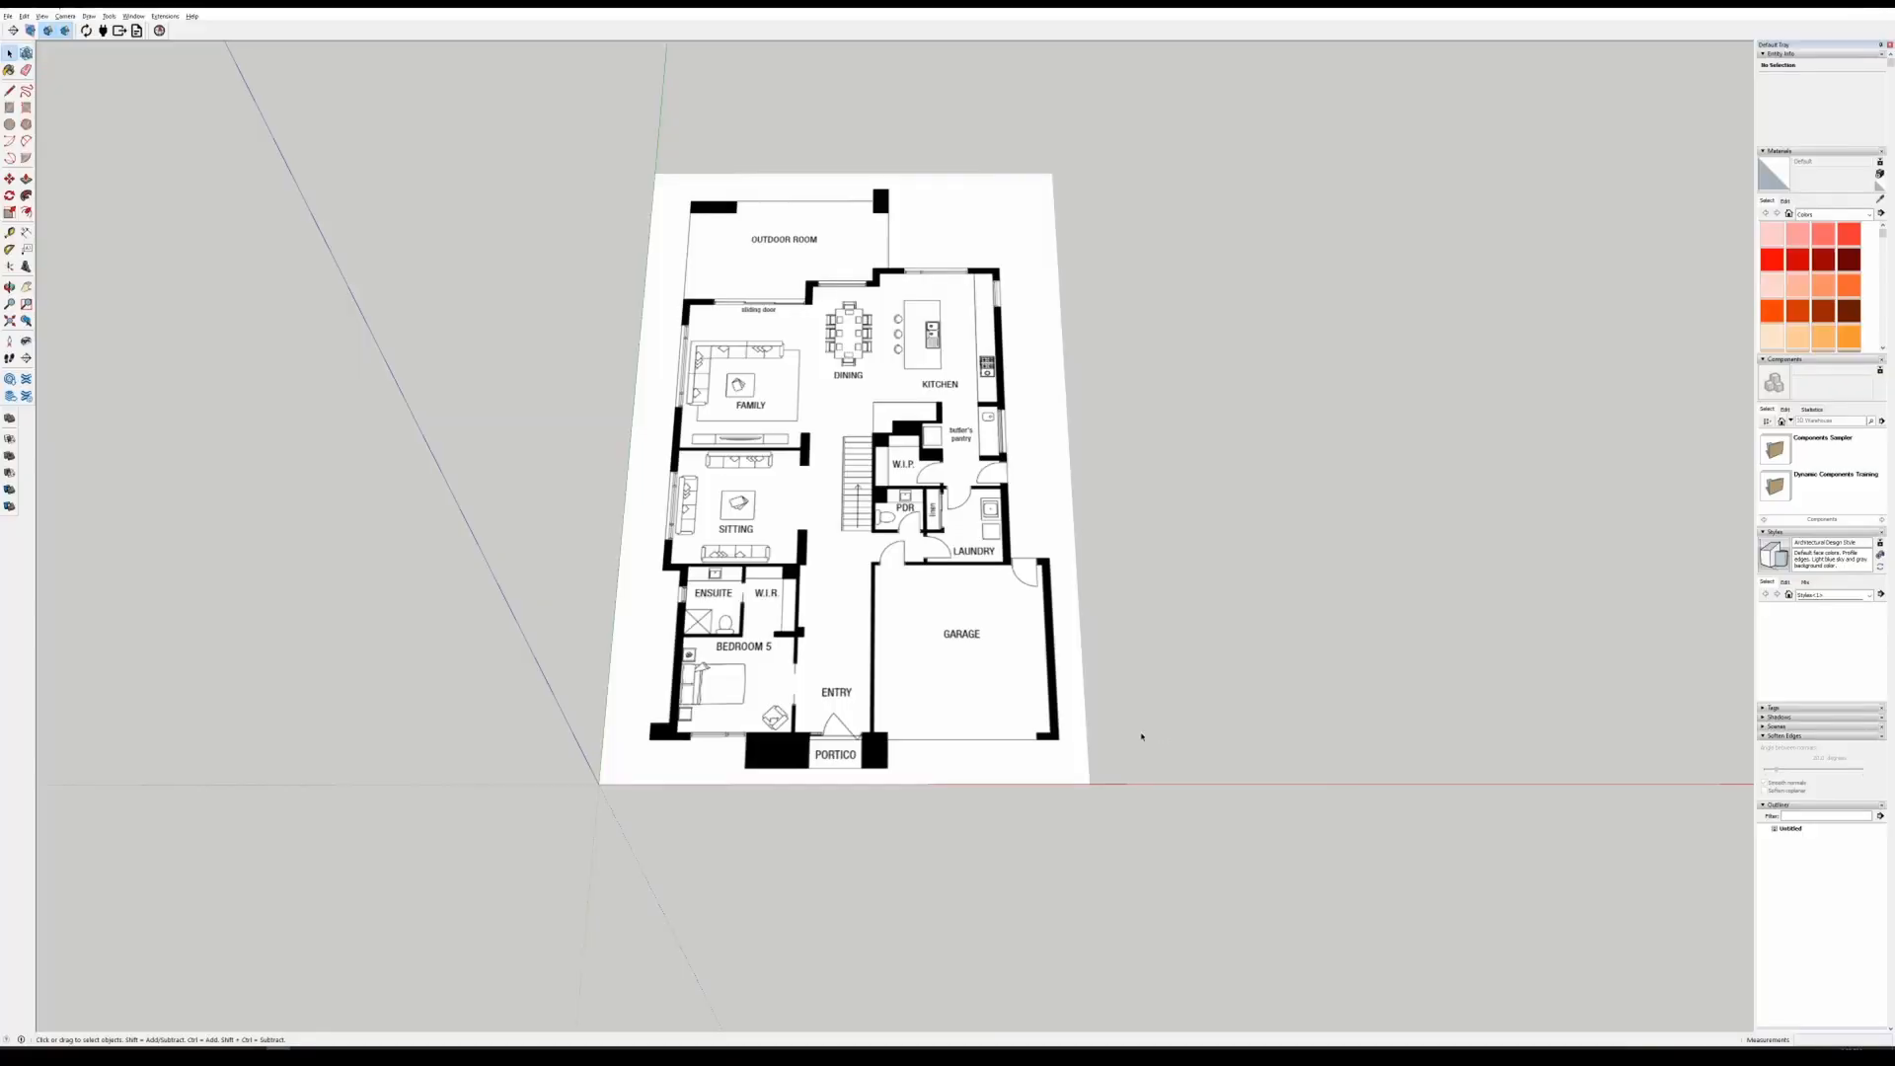
key("l")
left_click(810, 849)
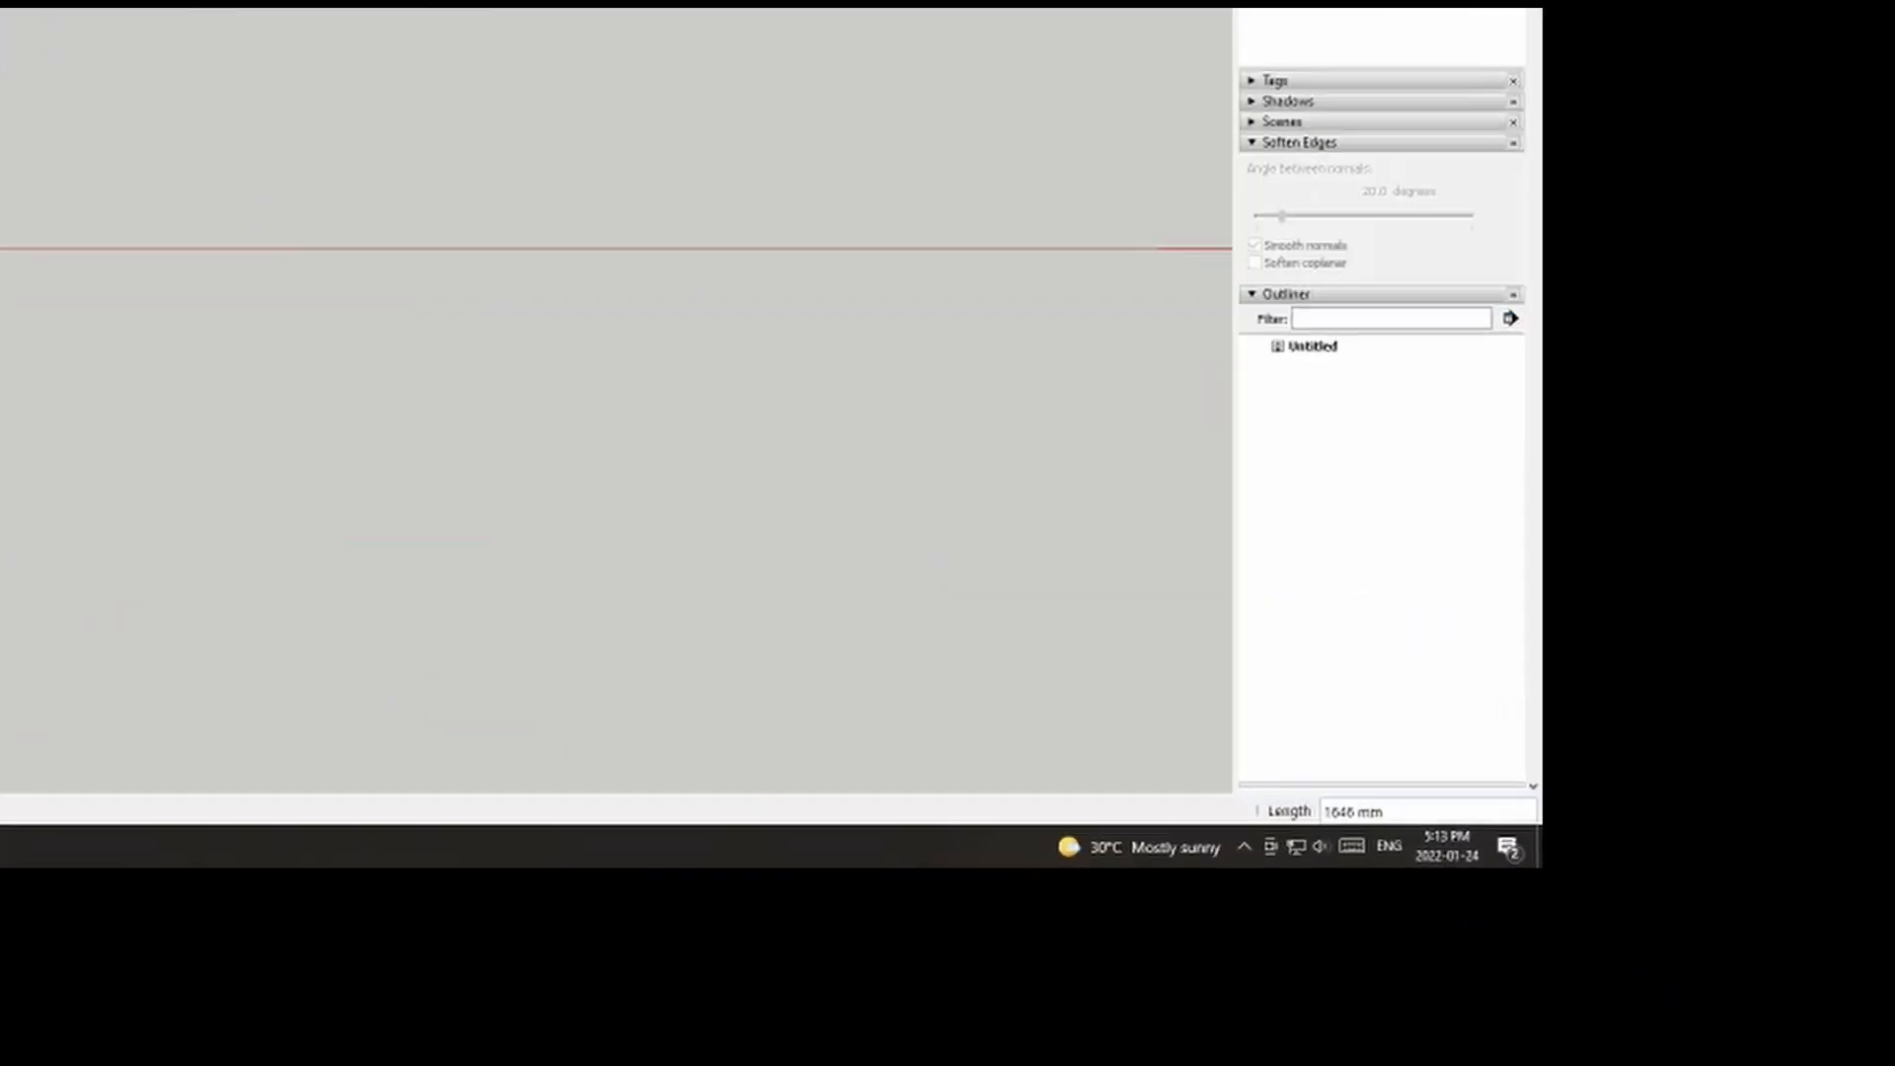
type("5")
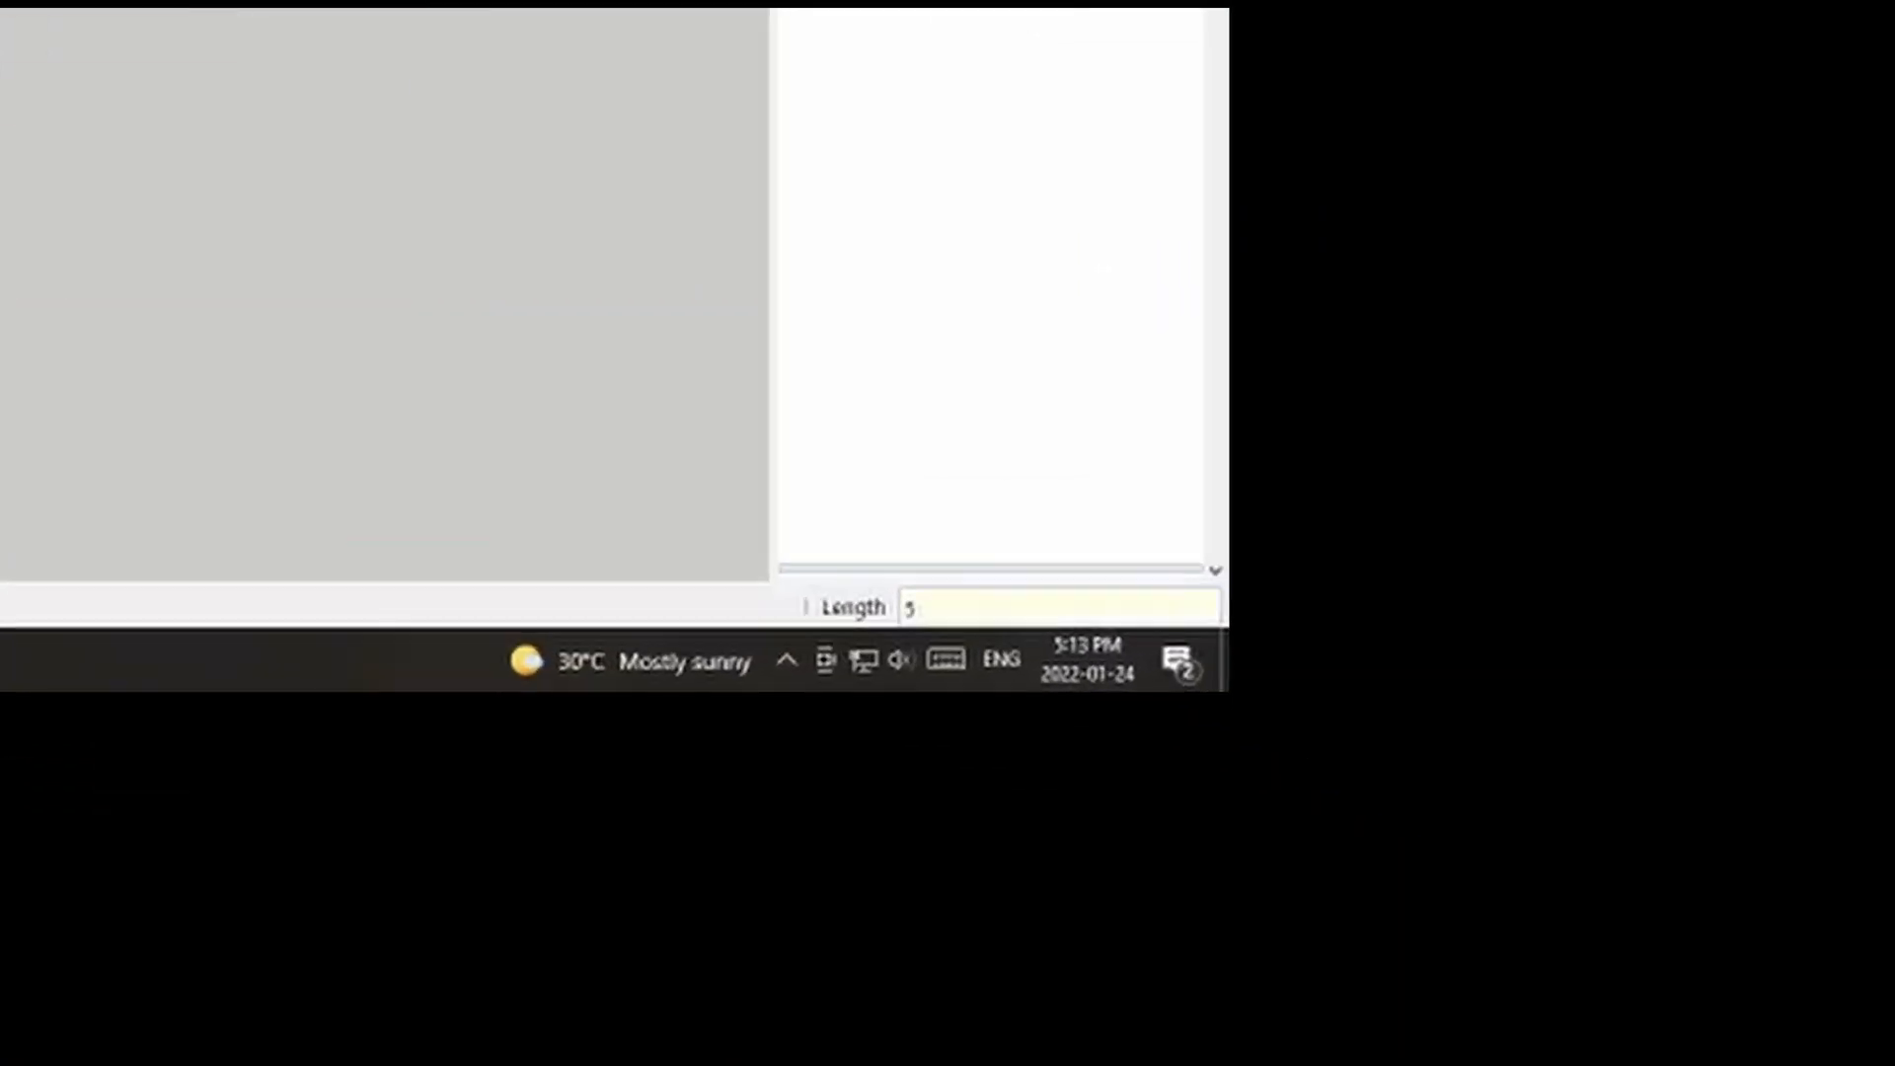
type(".7")
type("3")
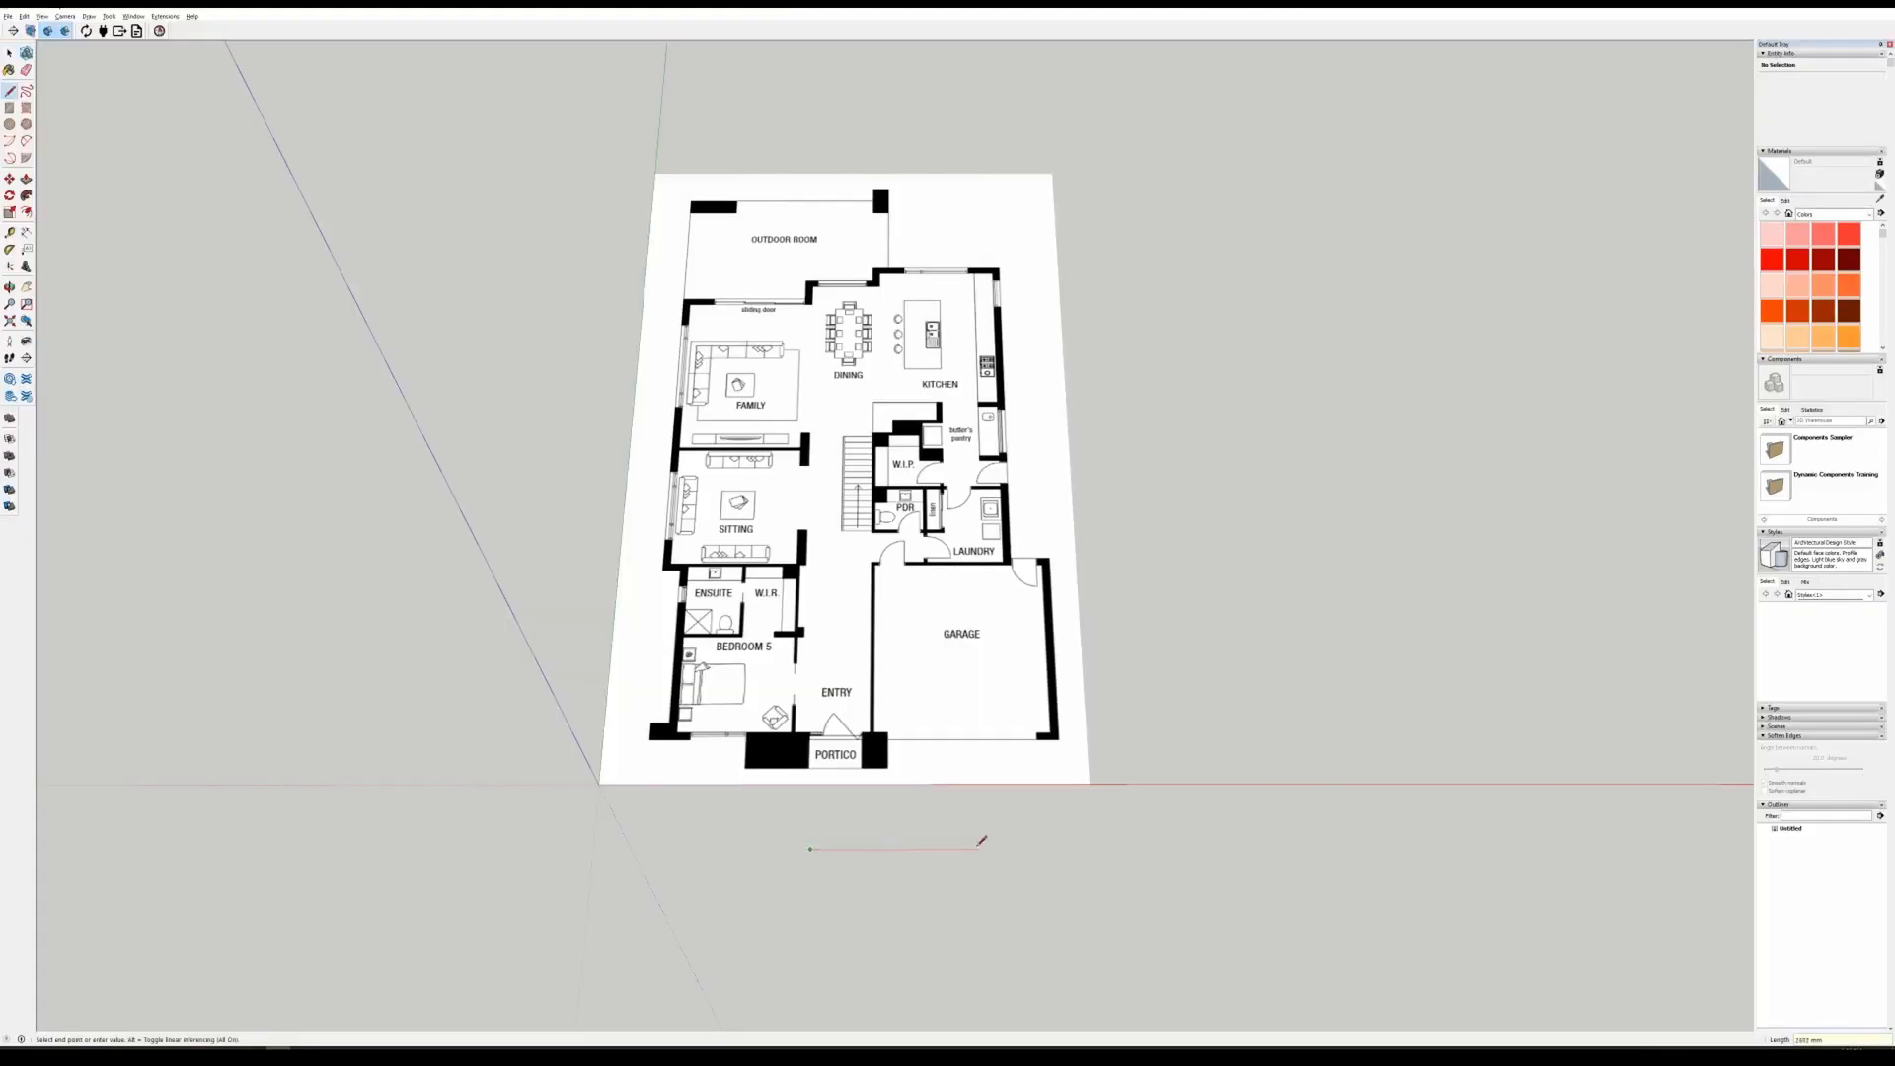
key("space")
- Draw a 5730 mm reference line parallel to the red axis, in front of the floor plan image
key("l")
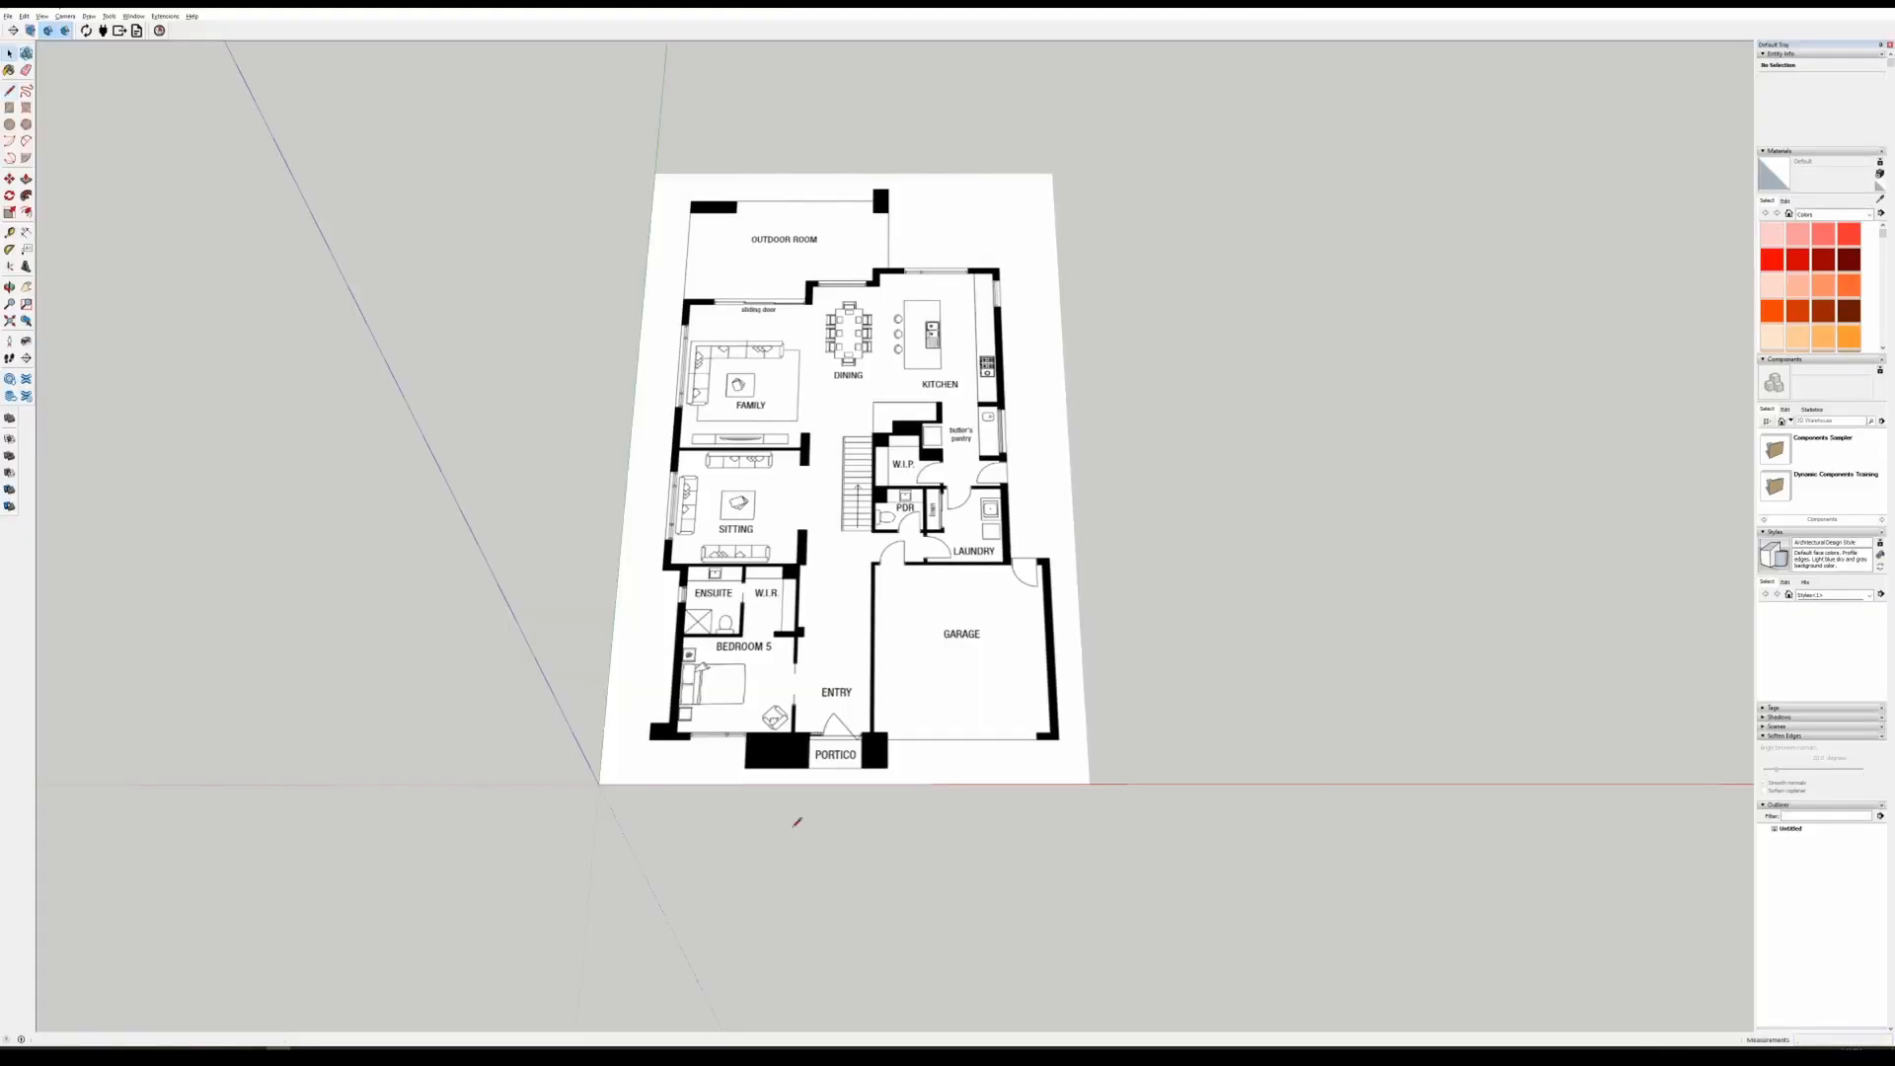
left_click(768, 831)
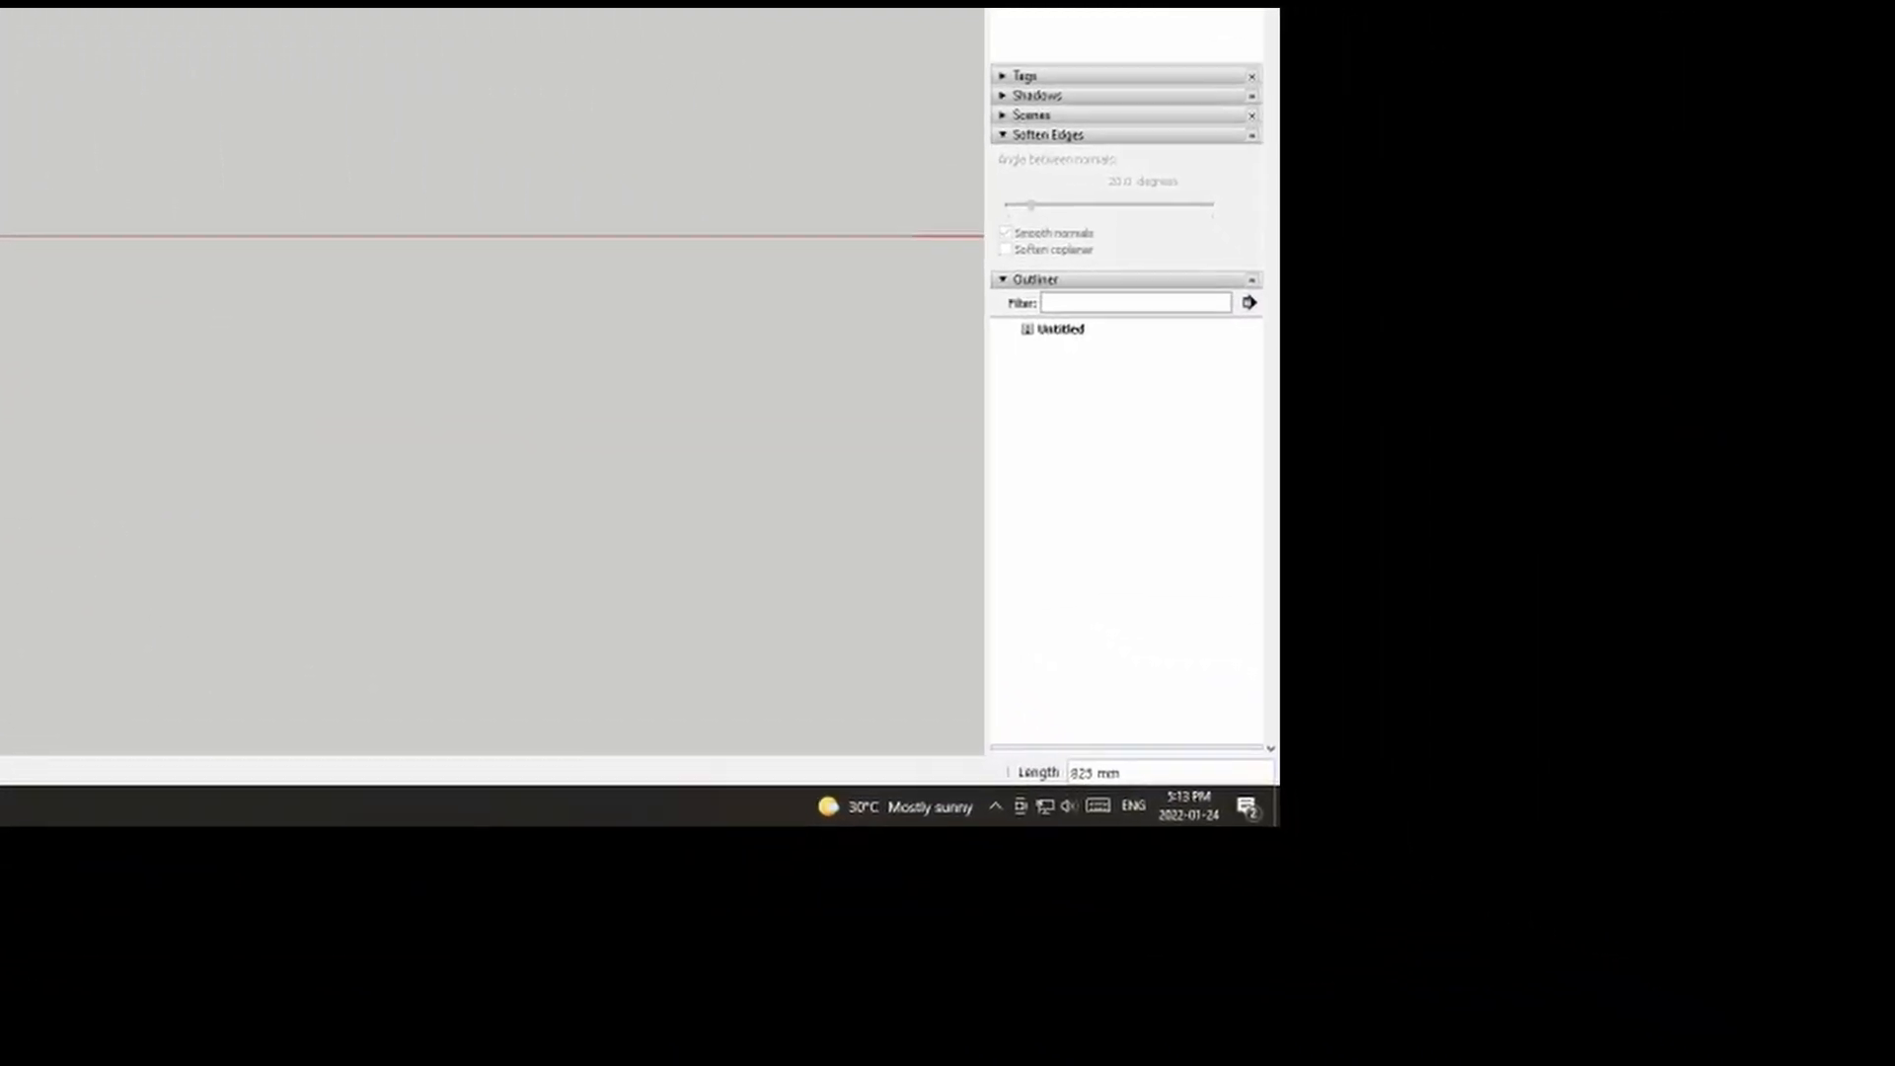
type("5730")
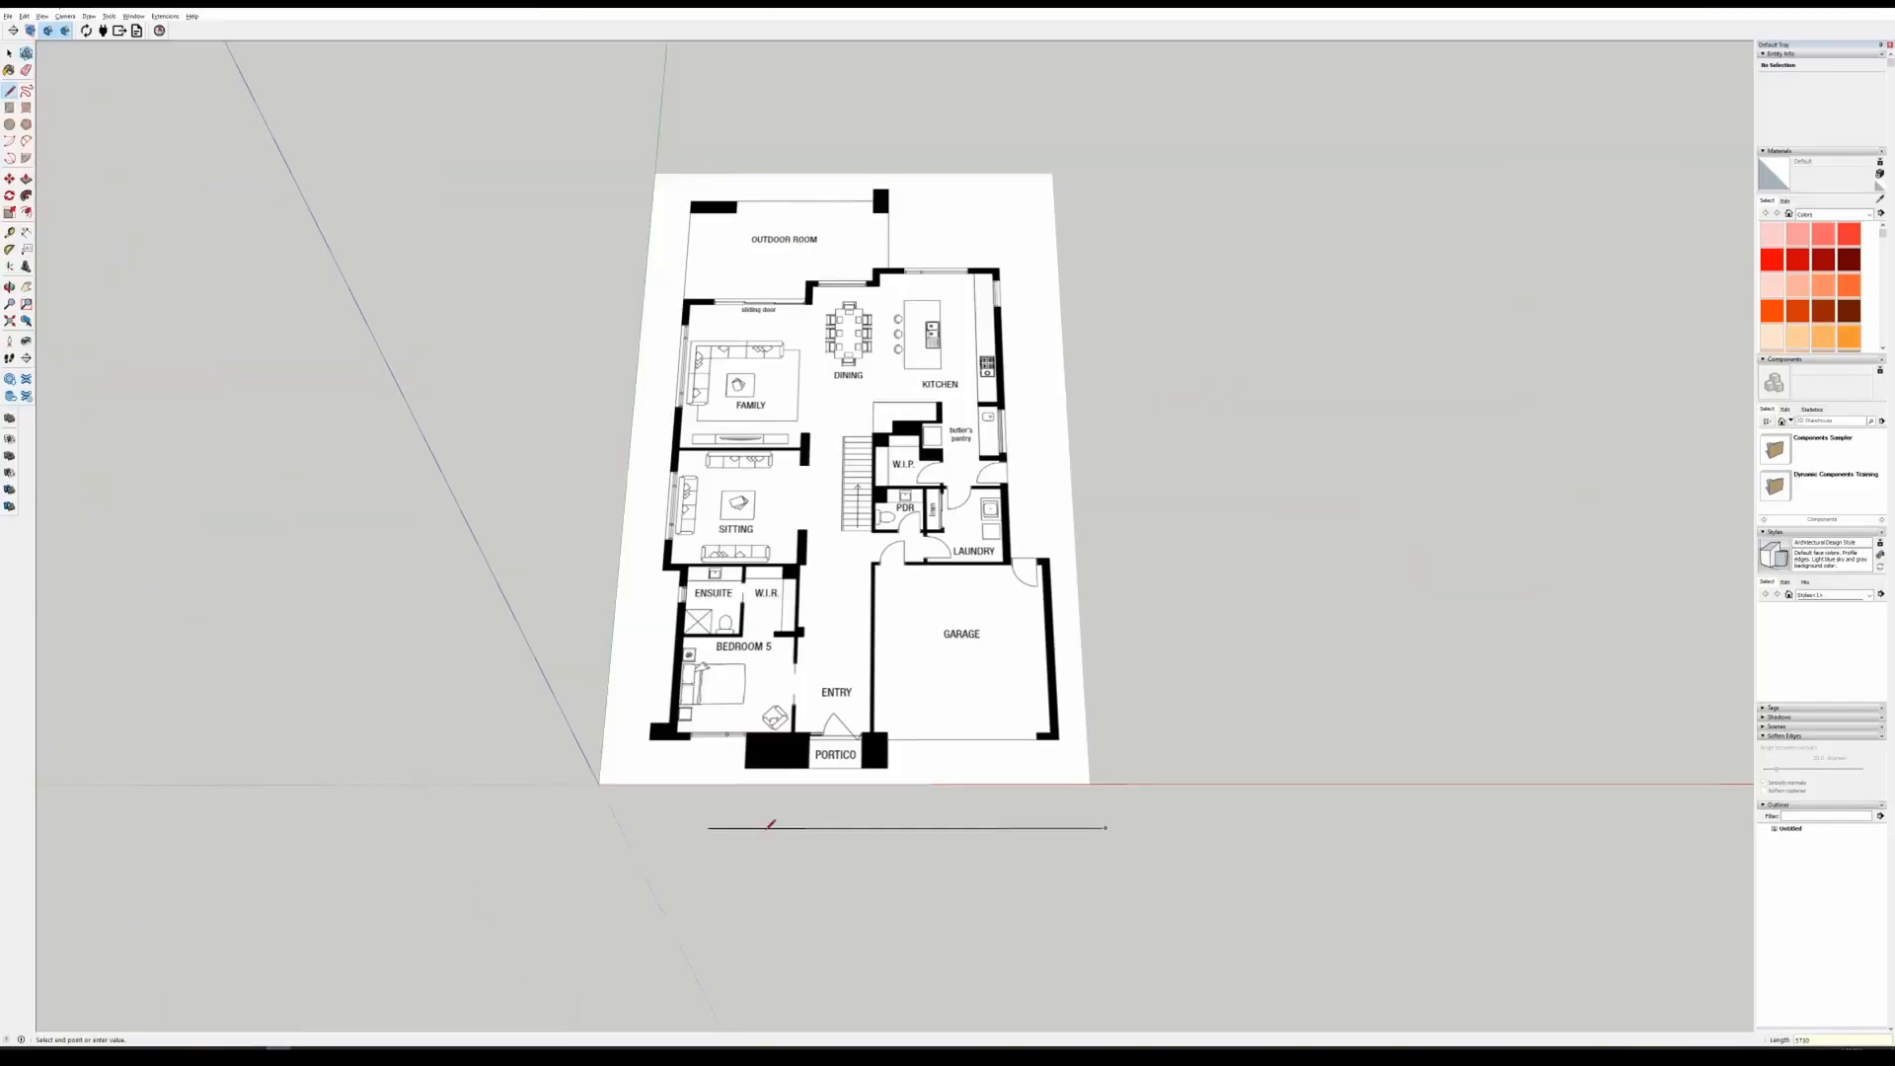
key("space")
- Select the floor plan image and turn on the X-ray face style
left_click(847, 758)
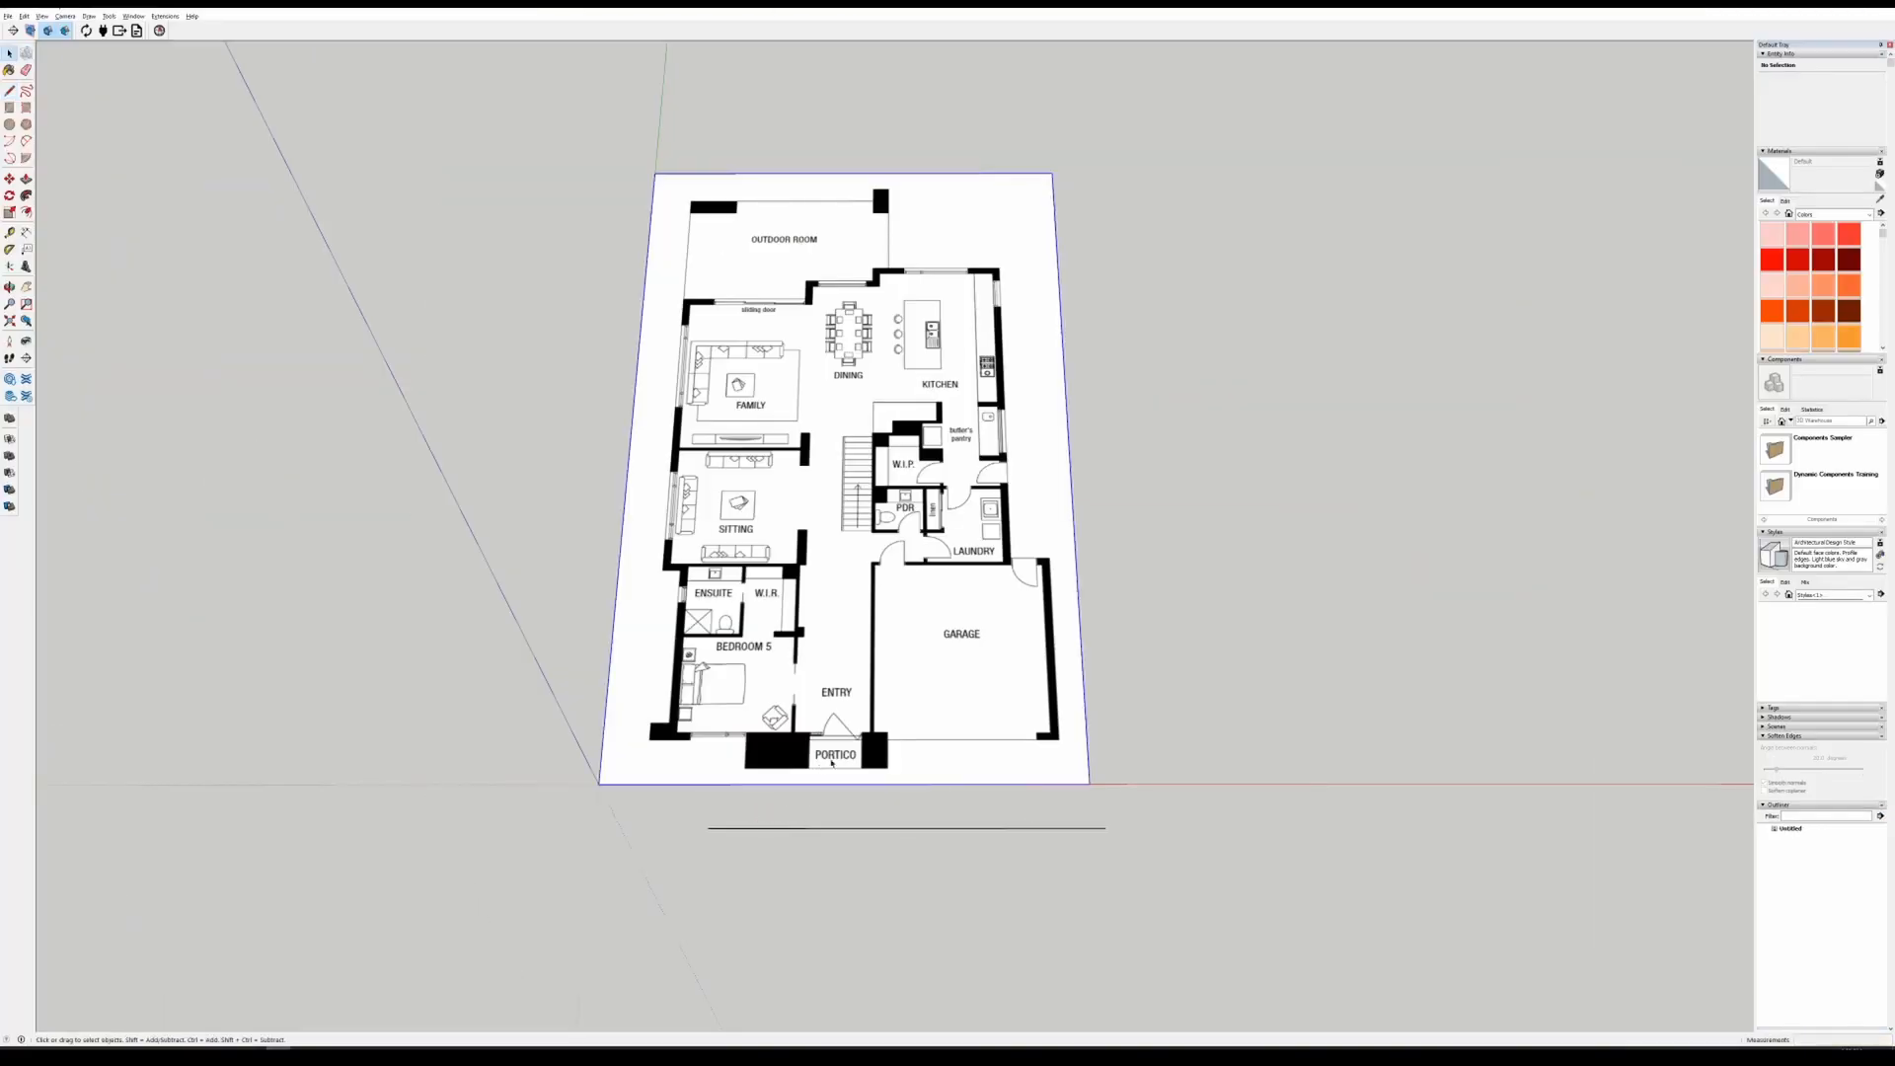
right_click(919, 737)
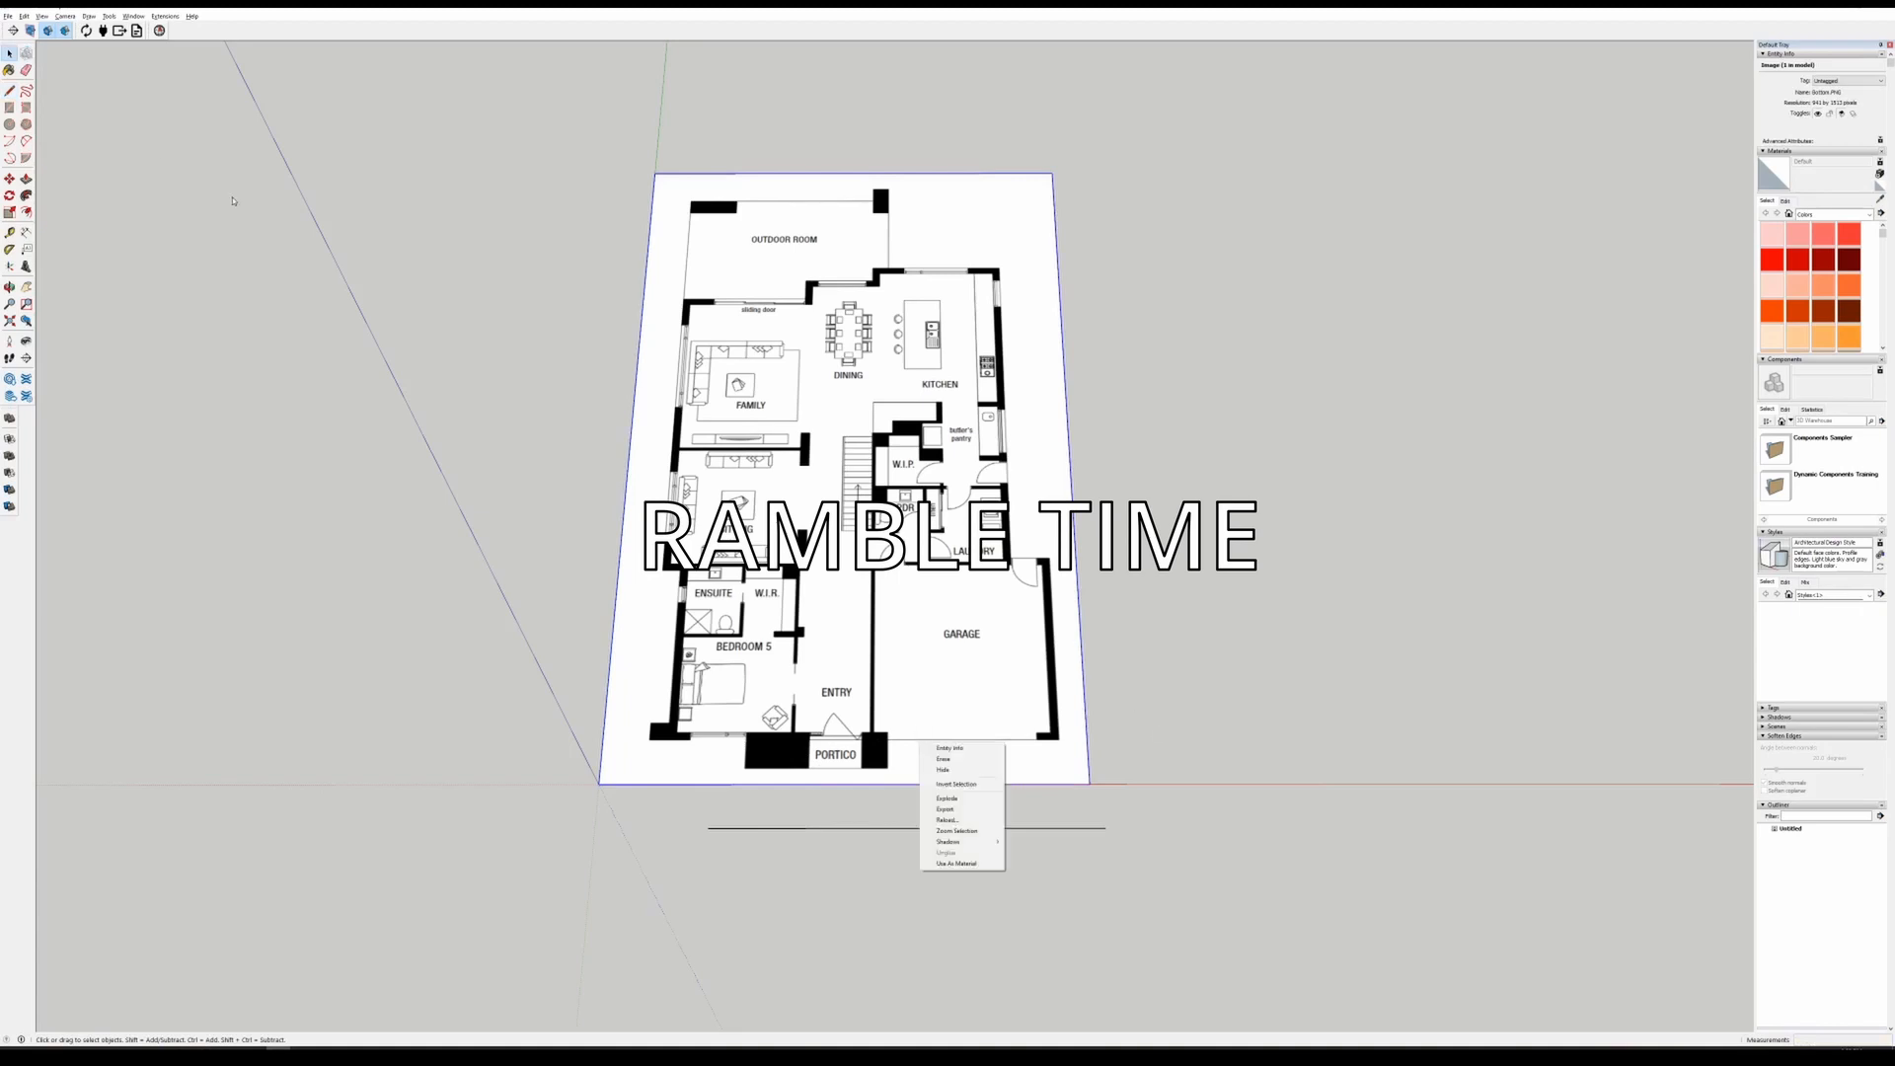
left_click(42, 15)
left_click(159, 168)
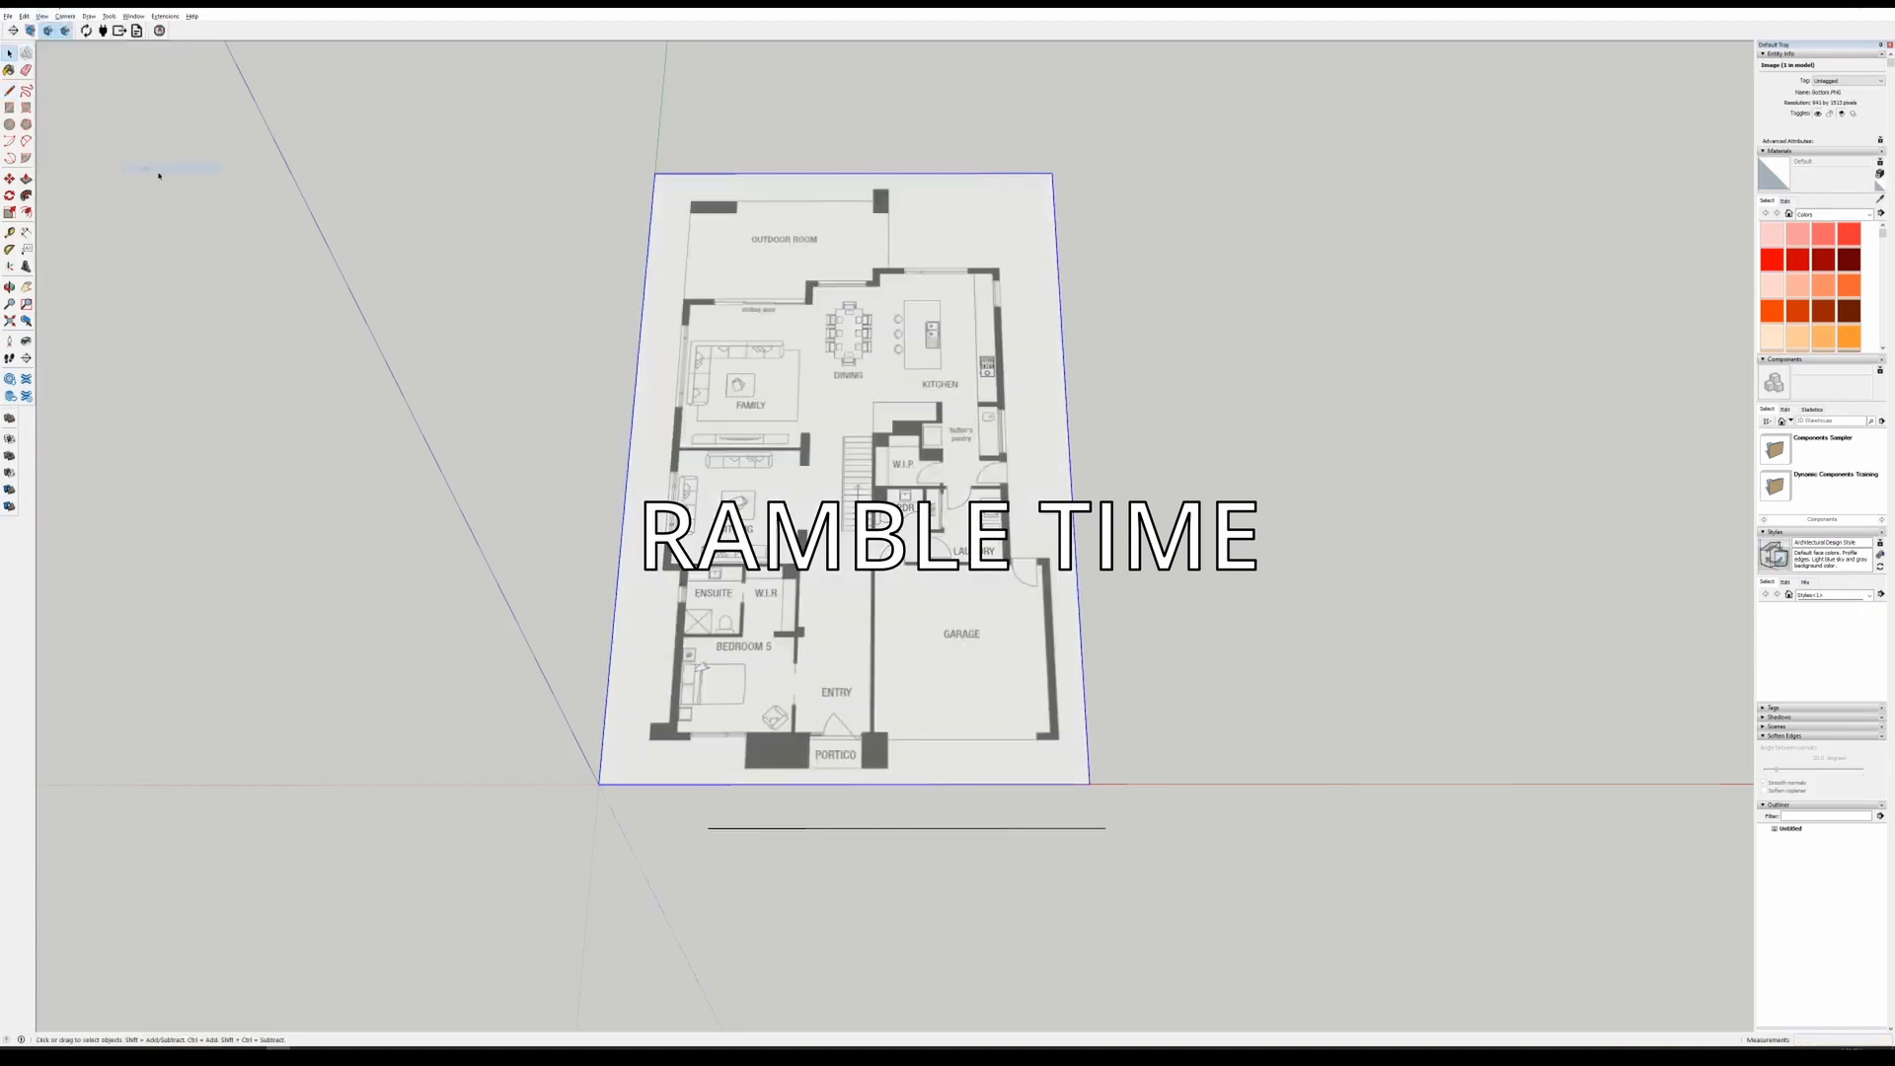
- Scale the floor plan image up uniformly about its centre
middle_click_drag(992, 700, 1202, 493)
key("s")
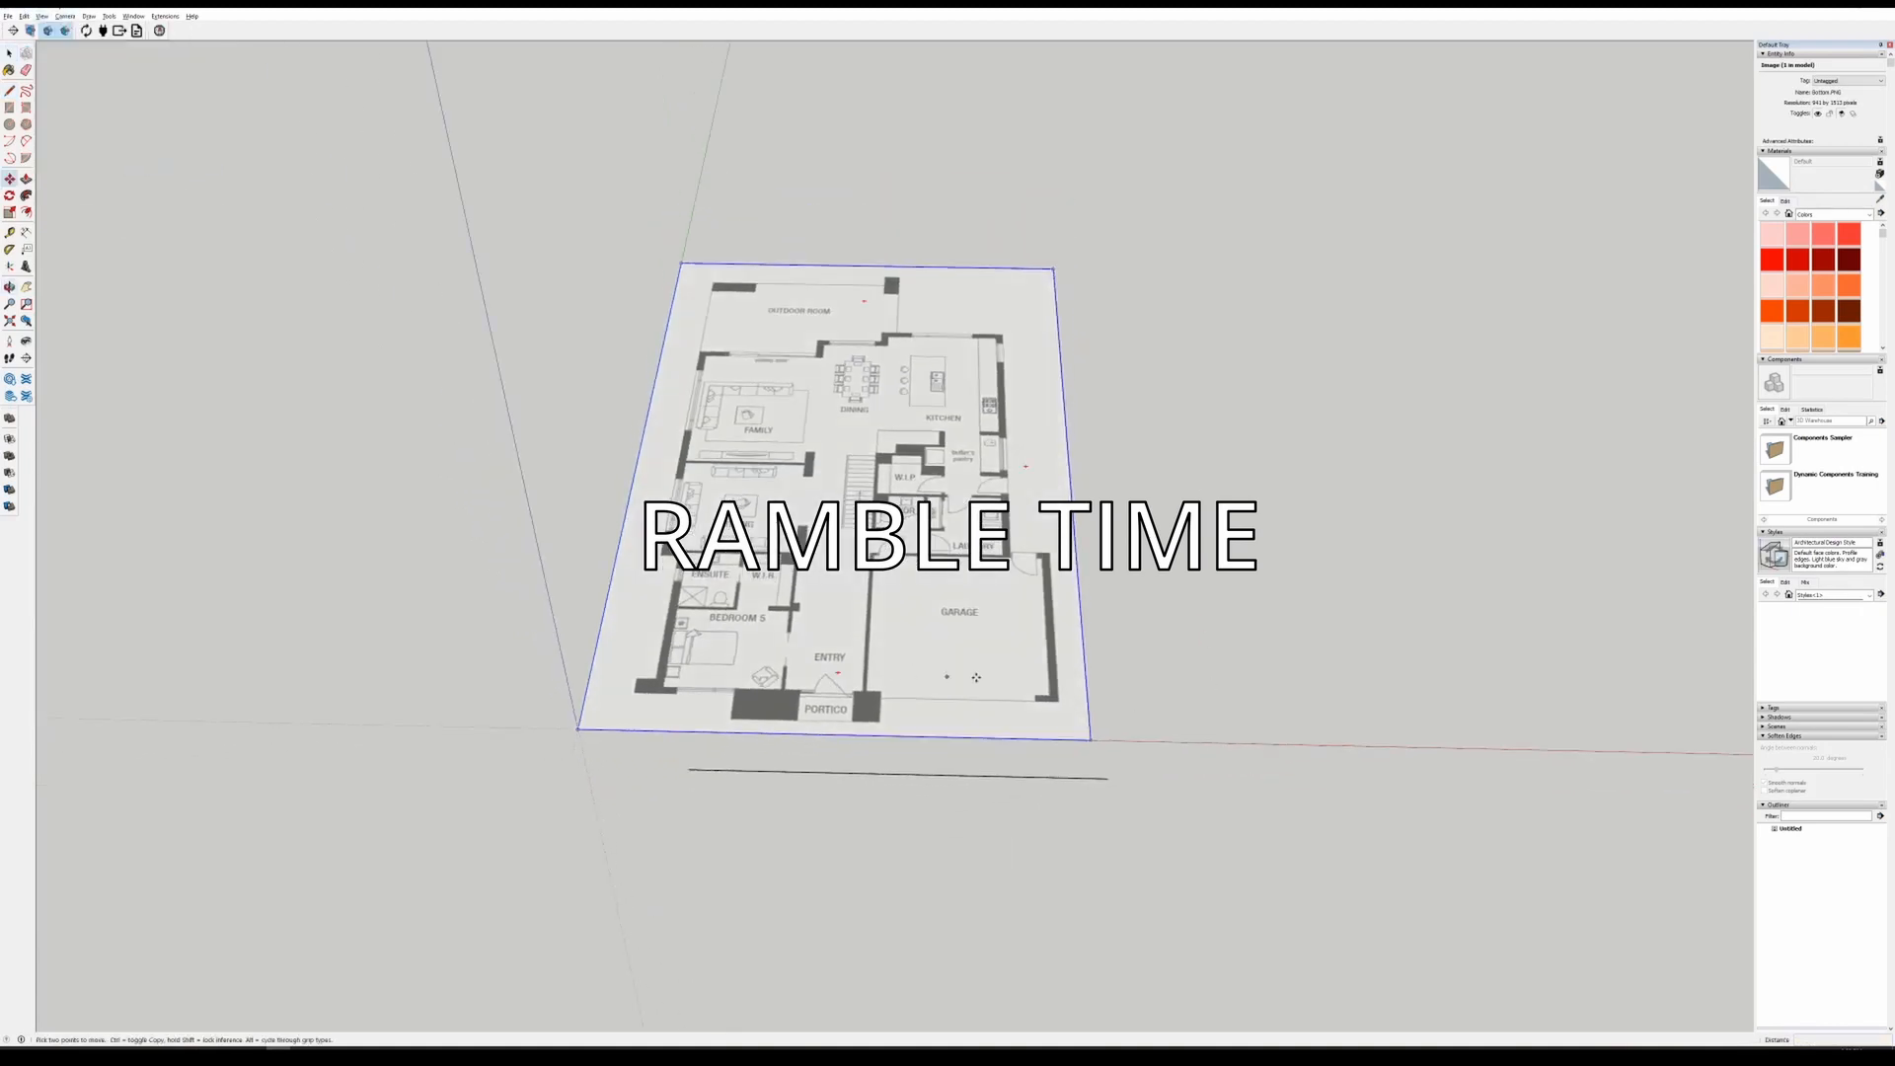
left_click_drag(1052, 270, 1329, 241, "ctrl")
scroll(1214, 378, "down", 3)
- Move the floor plan image so the garage's front inner corner beside the portico meets the reference line's end
key("m")
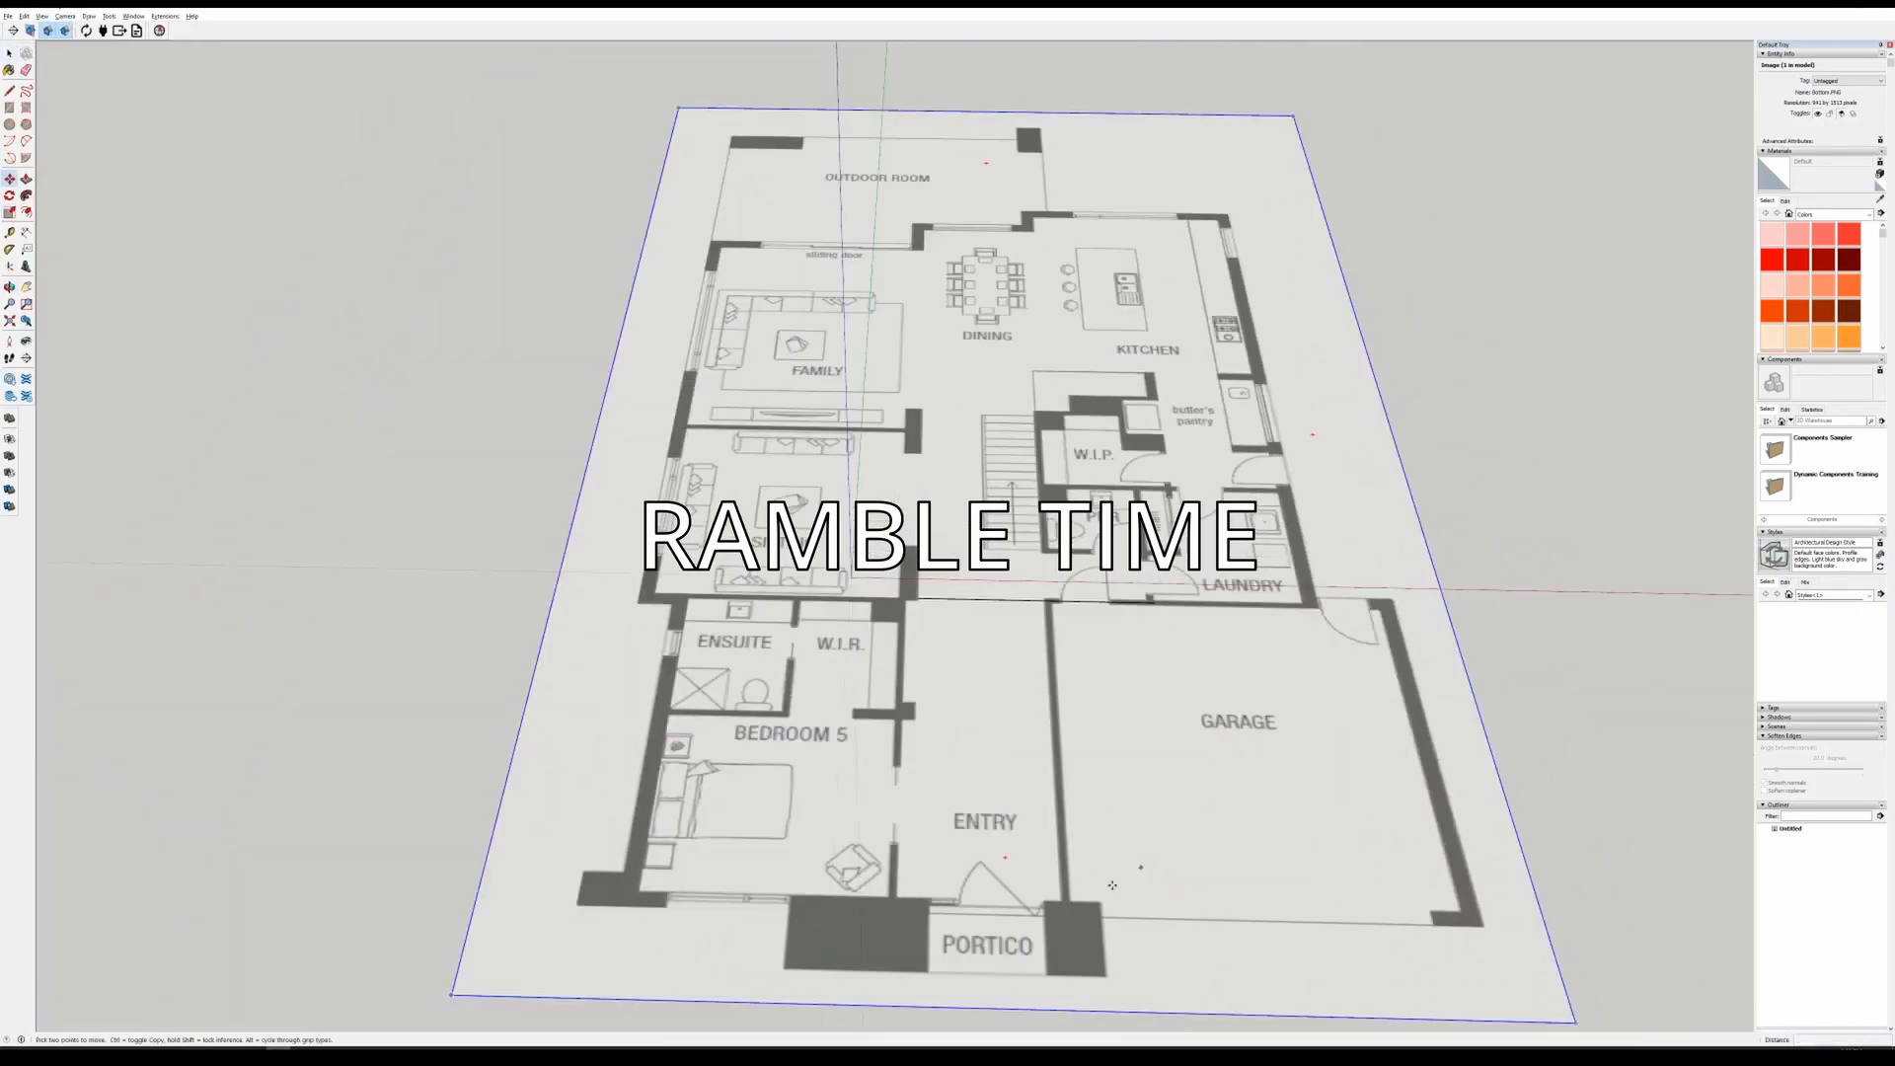
left_click(1069, 910)
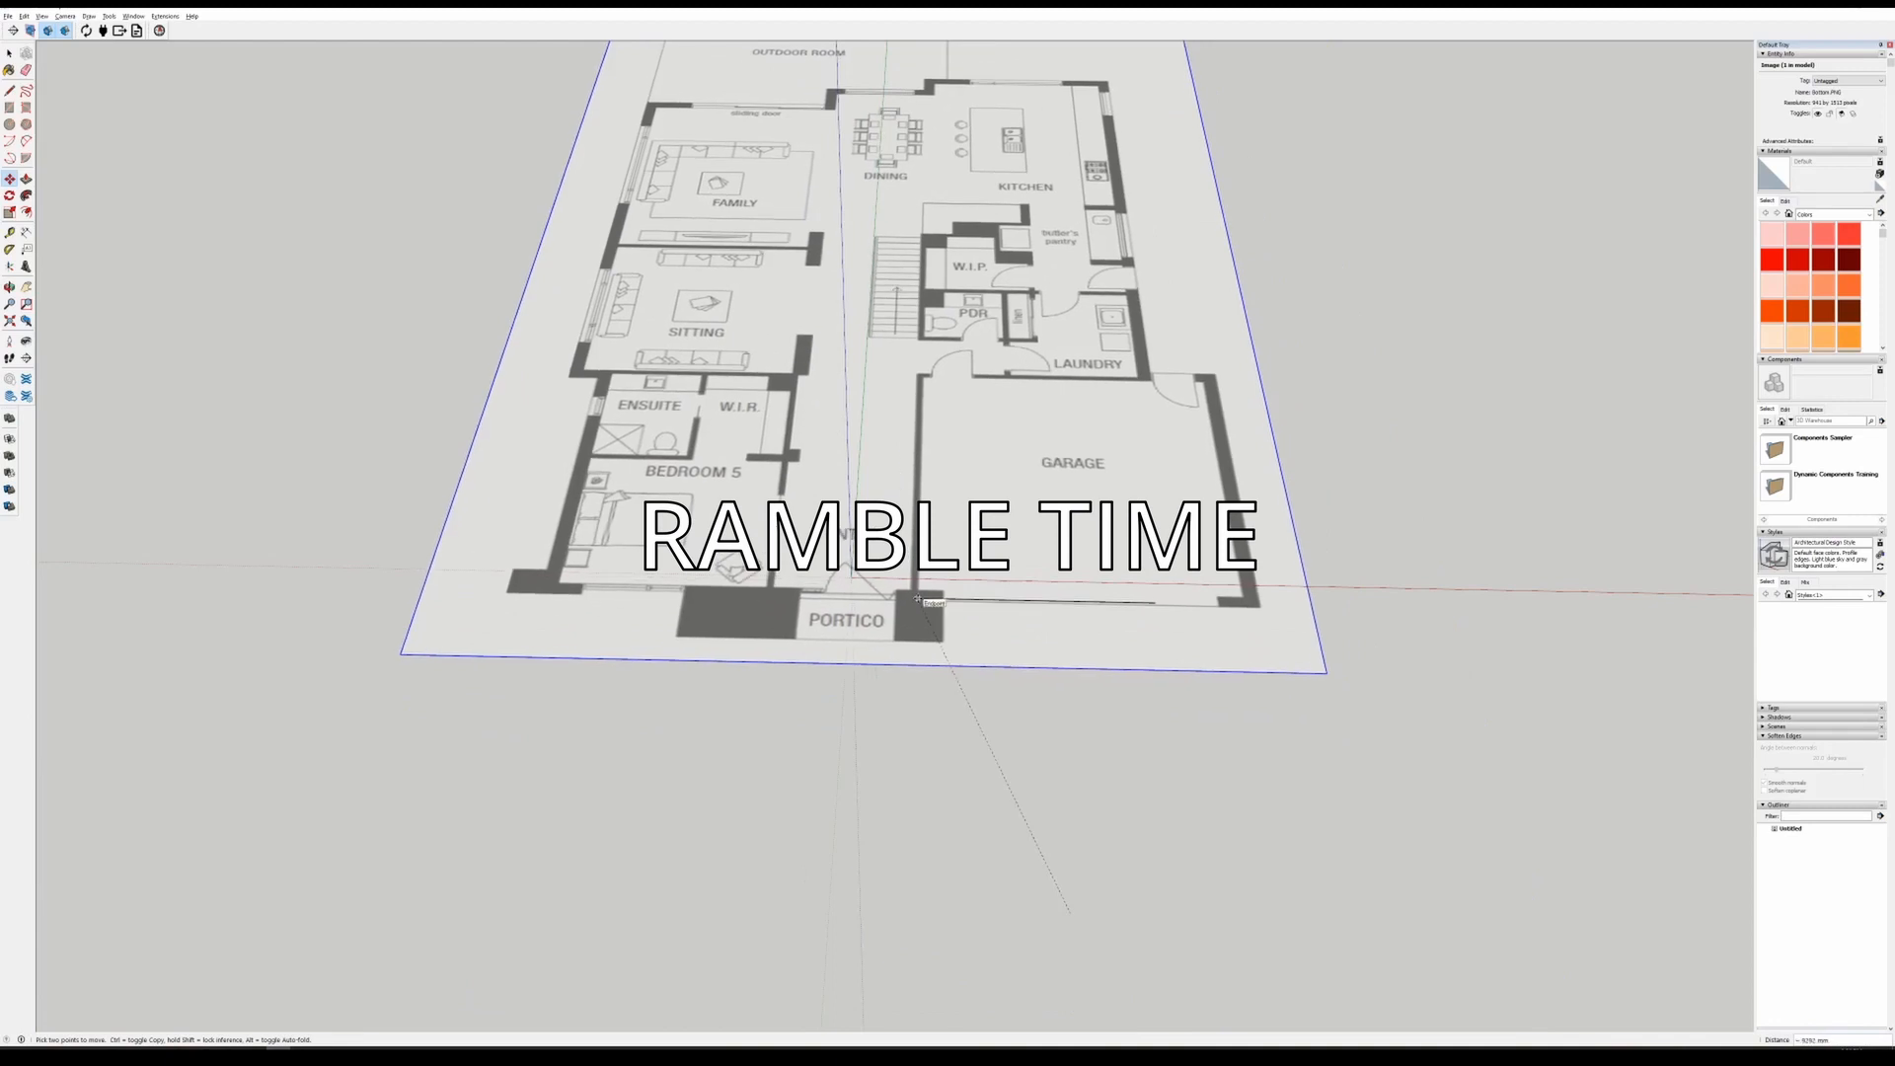
left_click(917, 600)
scroll(889, 592, "up", 3)
scroll(1122, 565, "down", 5)
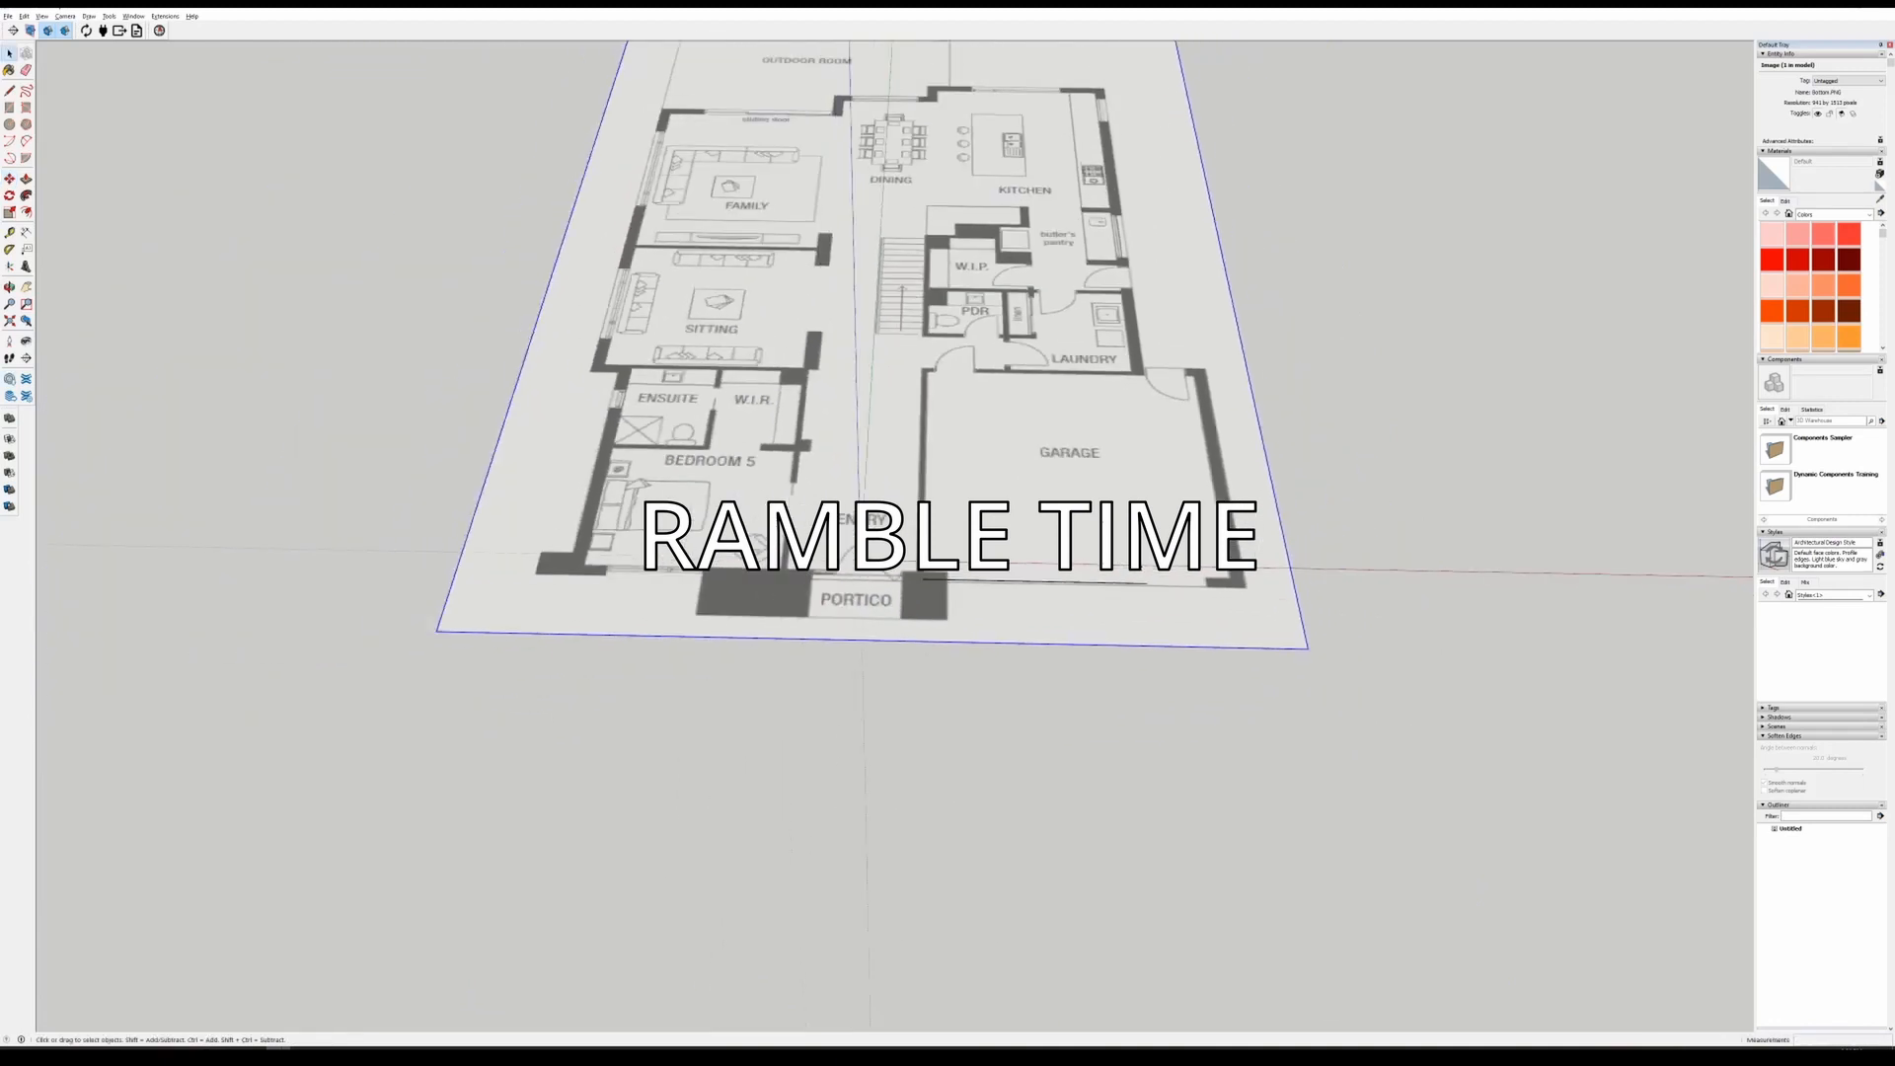
- Scale the floor plan image down uniformly to bring the garage width closer to the reference line's length
key("s")
left_click_drag(1311, 647, 1147, 583)
key("m")
scroll(1110, 510, "up", 3)
middle_click_drag(1108, 513, 1080, 789)
scroll(1083, 708, "down", 2)
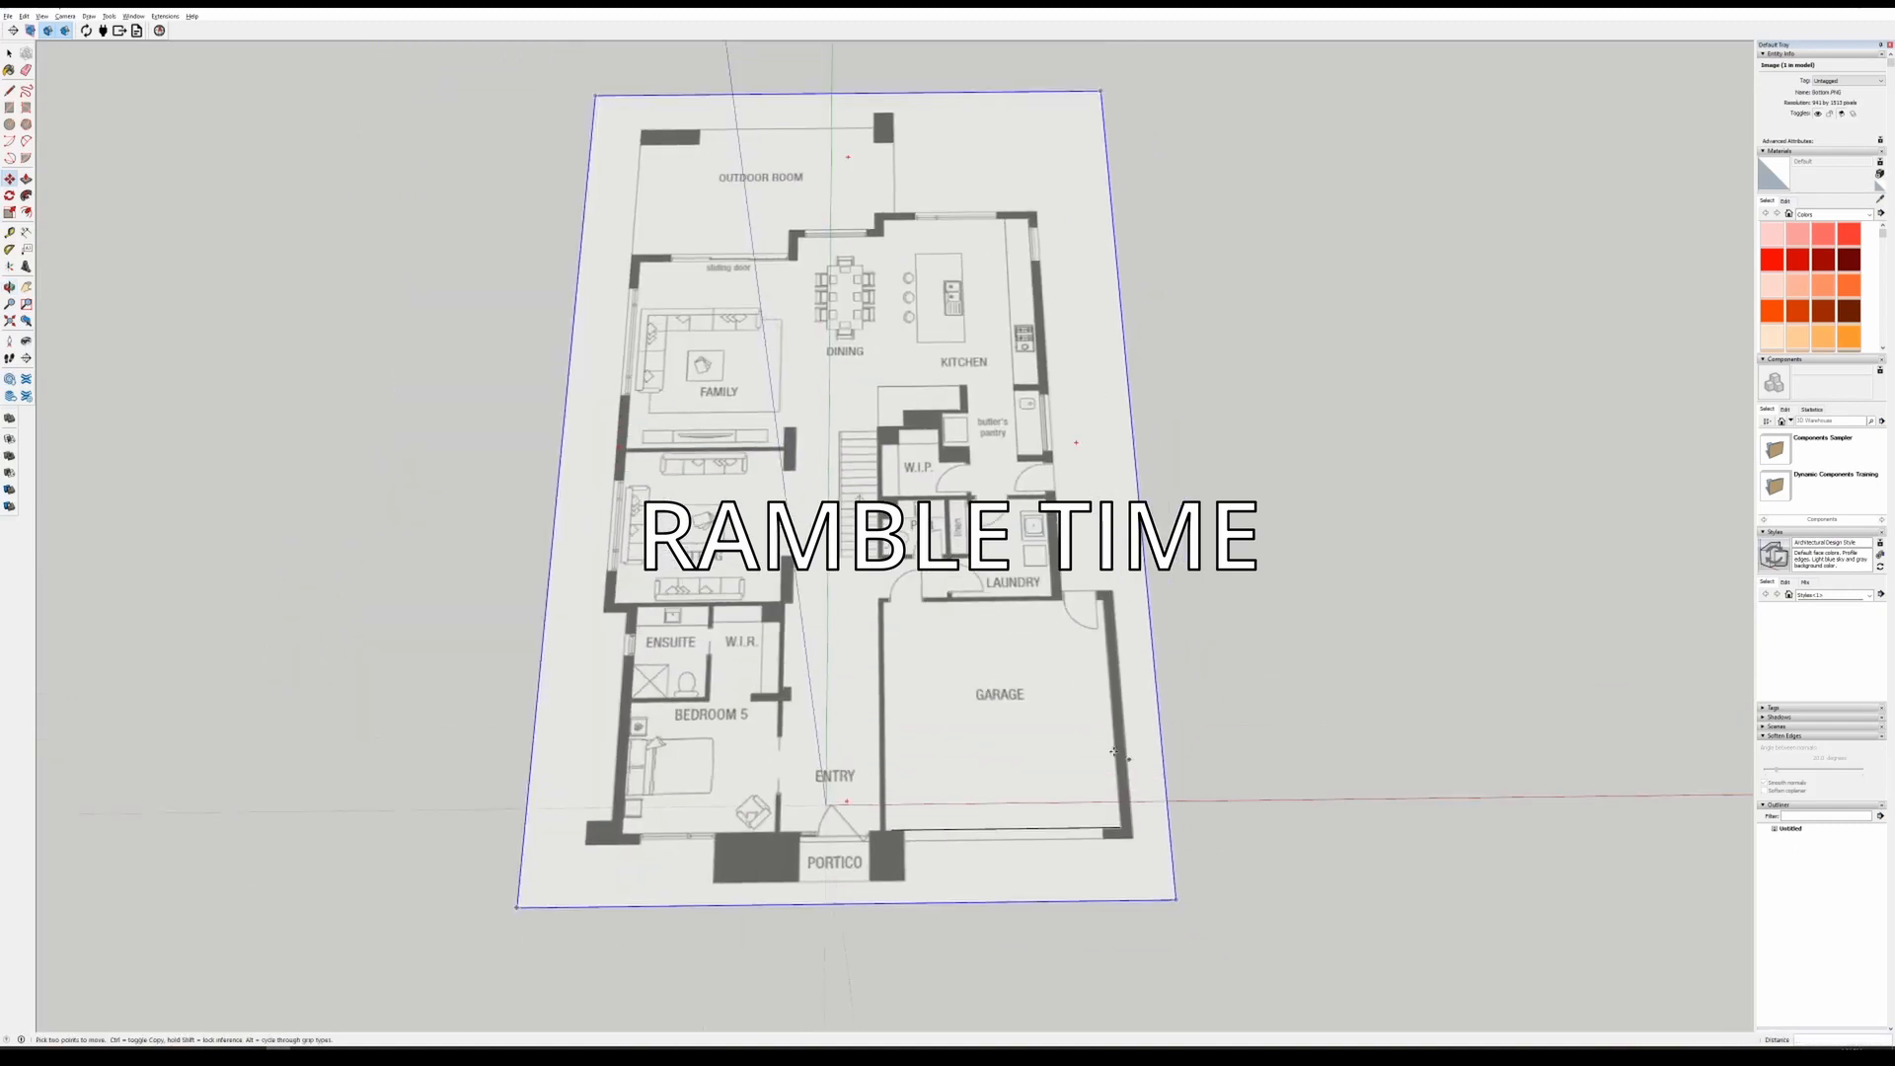
- Scale the floor plan image down slightly about its centre and move the garage's front inner corner at the outer side wall to the reference line's end
key("s")
mouse_move(596, 93)
left_mouse_down("ctrl")
mouse_move(588, 76)
mouse_move(604, 107)
left_mouse_up("ctrl")
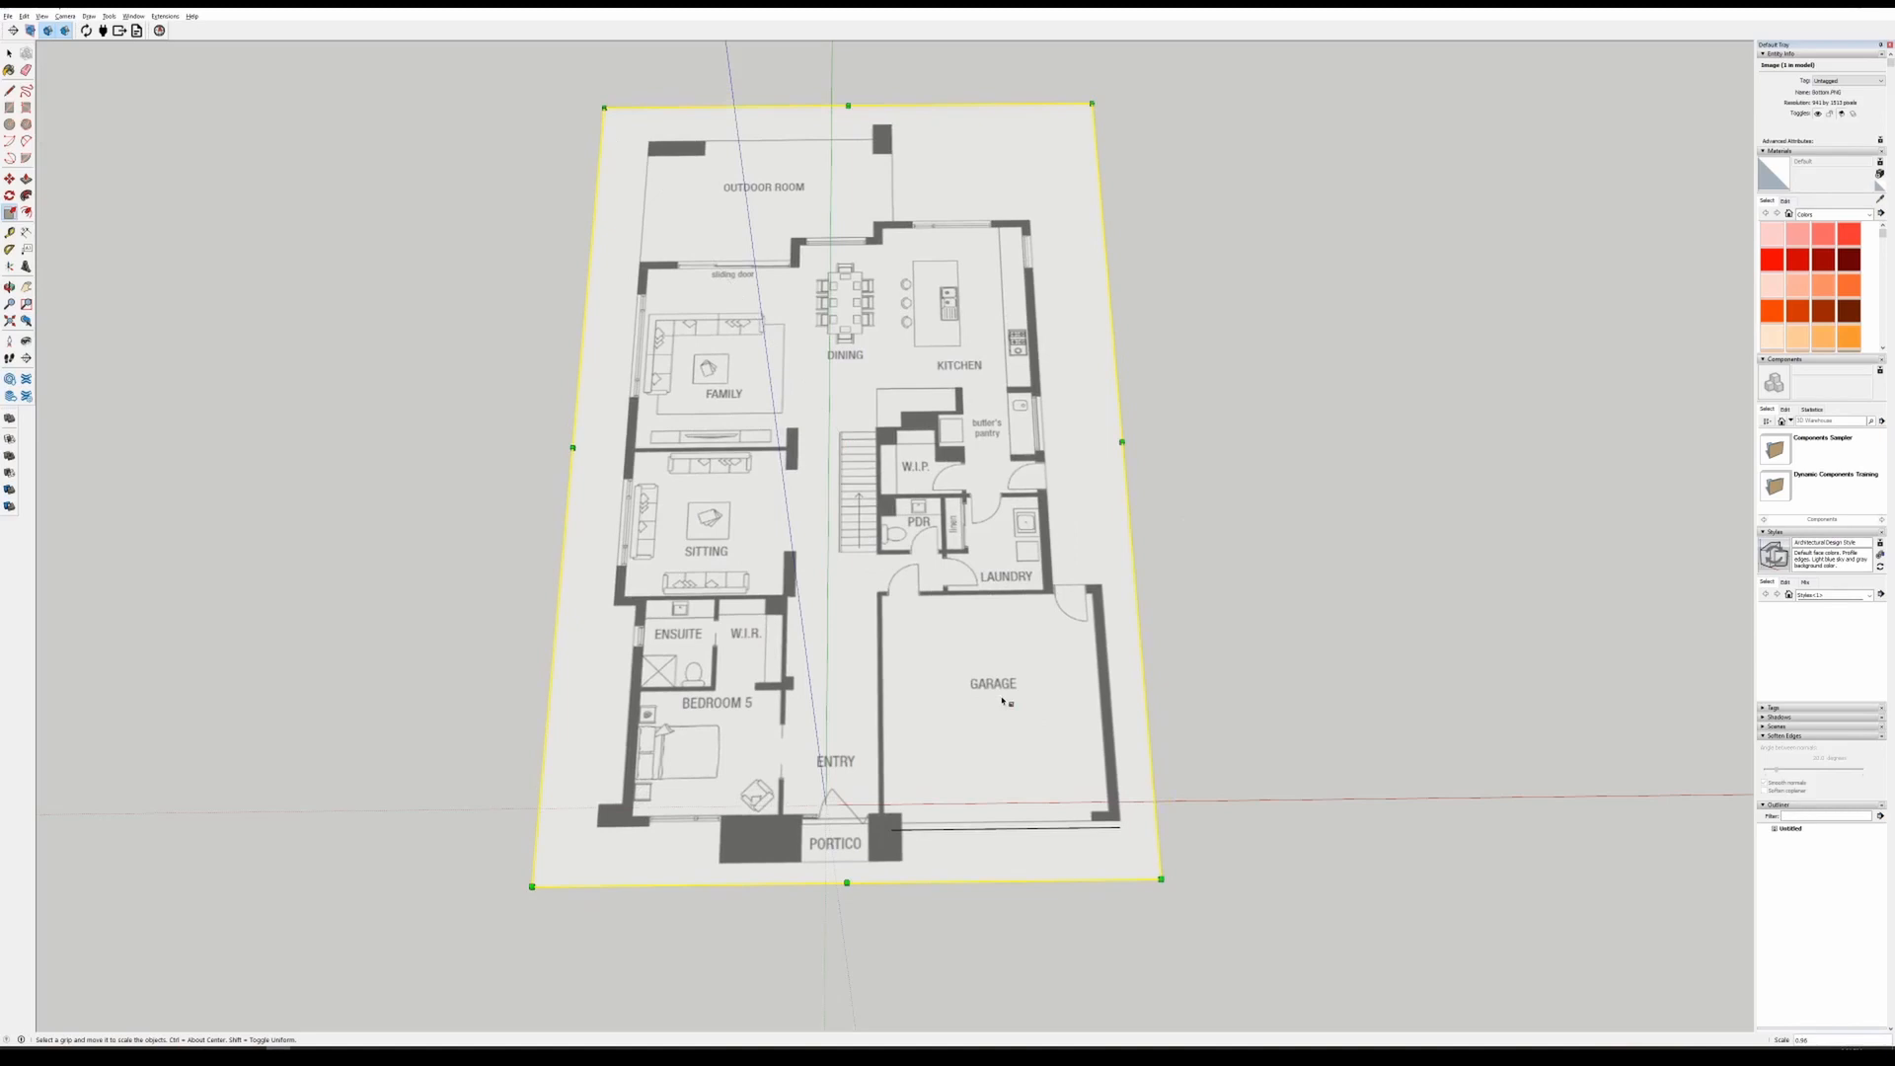
key("m")
left_click(1107, 809)
left_click(1118, 827)
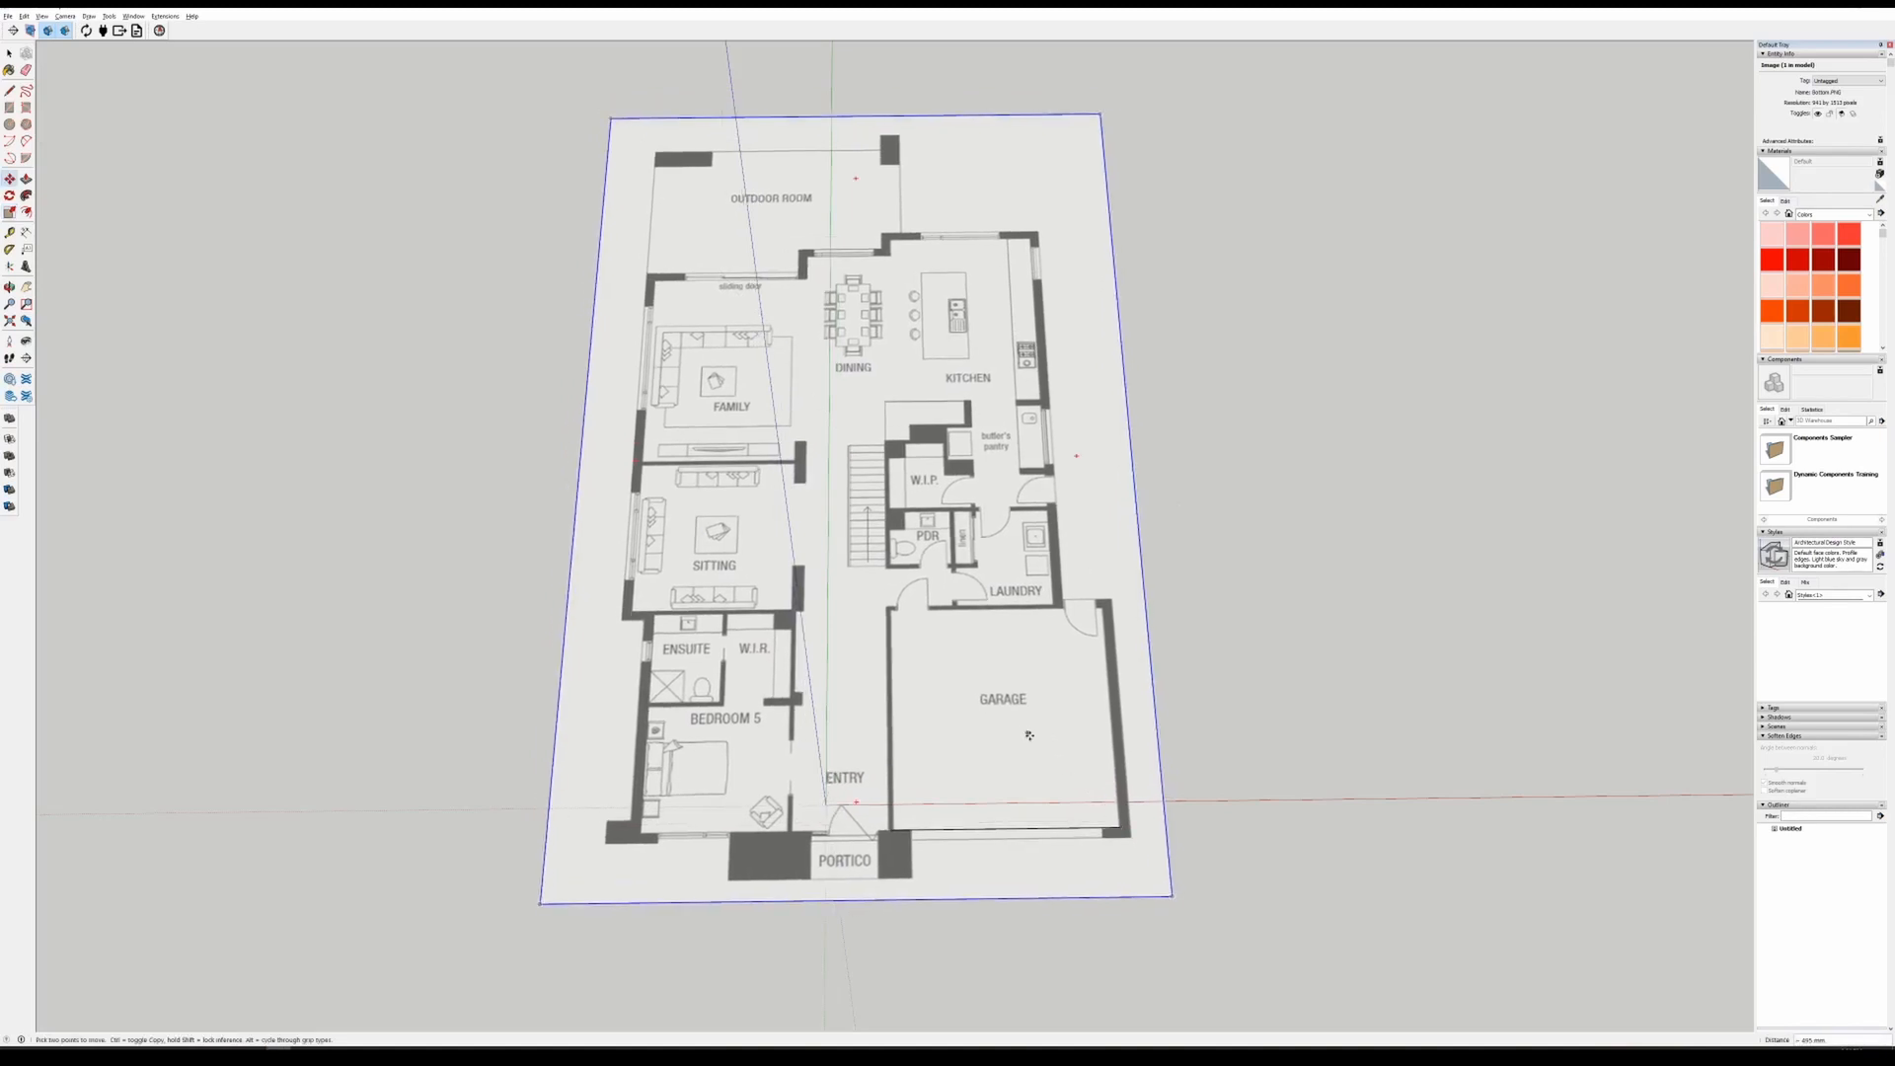
- Check the garage's depth along its outer side wall with the Line tool, and delete the reference line across the garage front
middle_click_drag(1027, 736, 1020, 710)
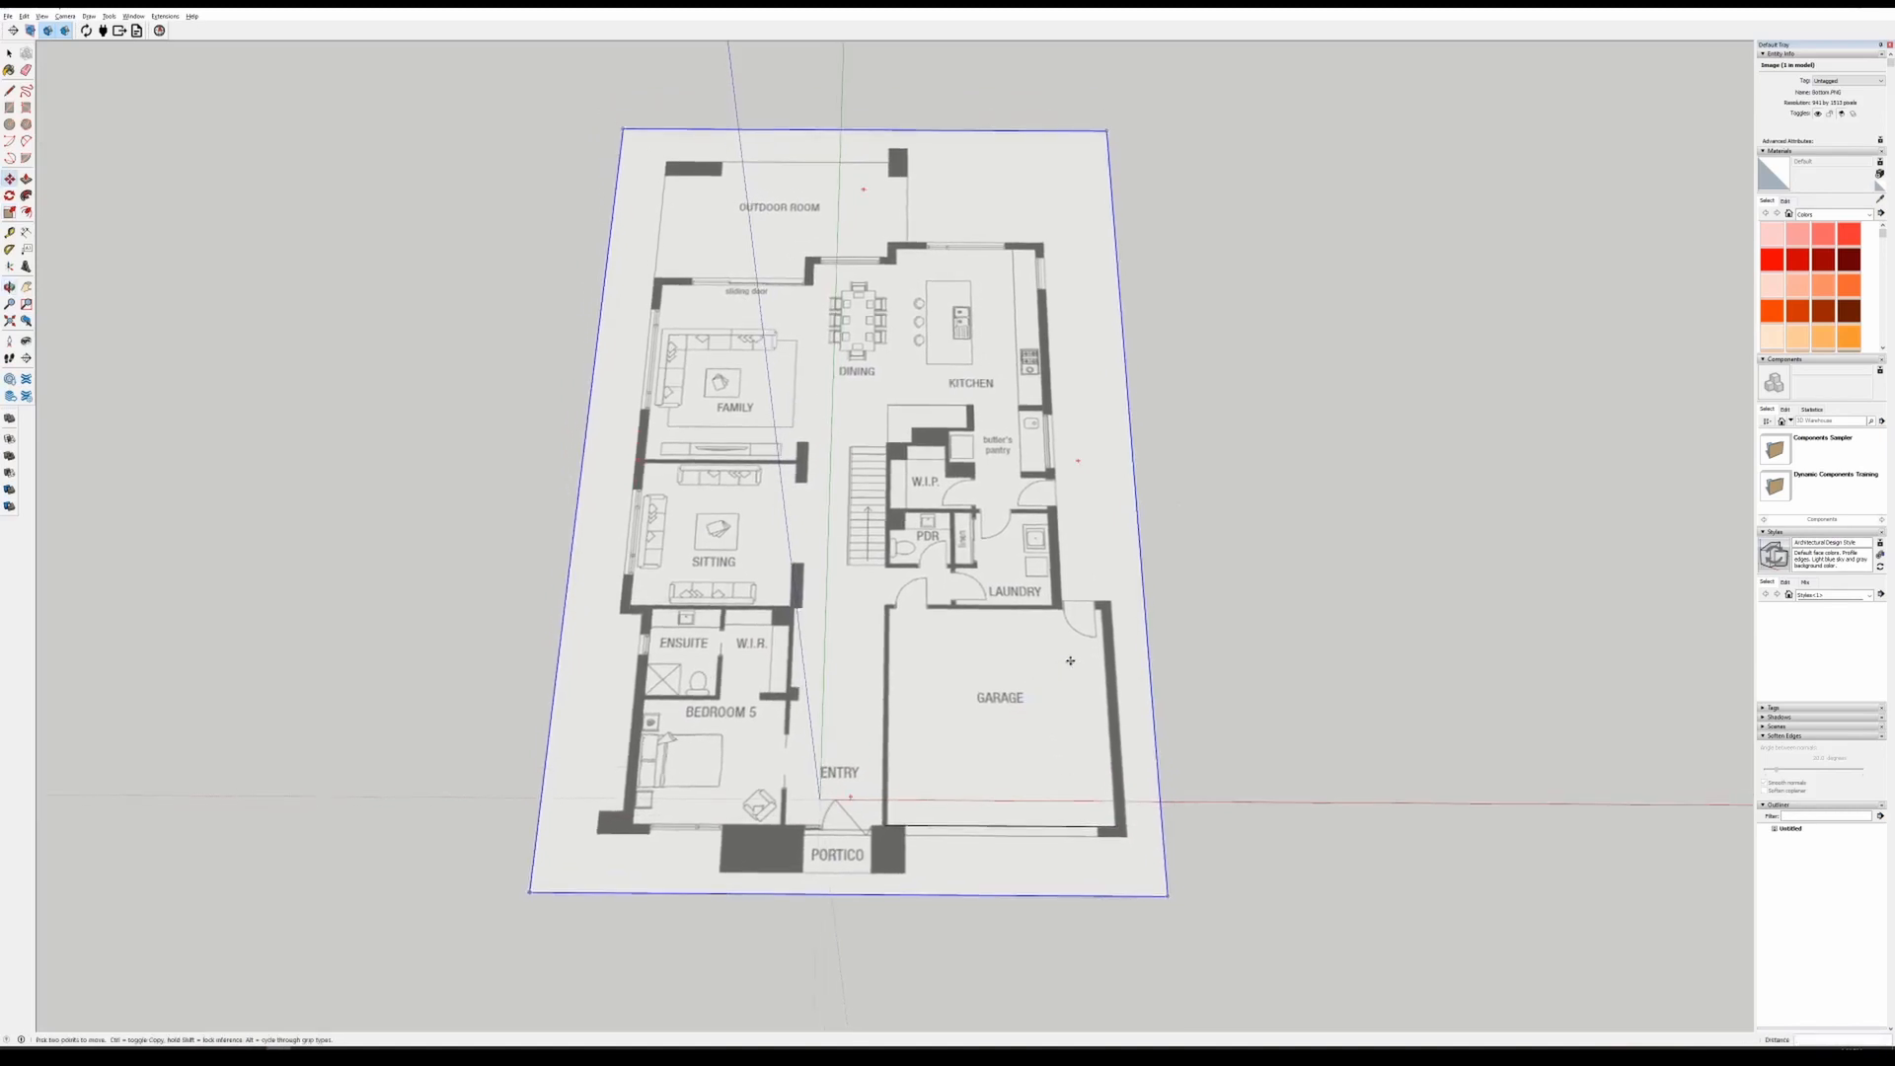
key("l")
left_click(1116, 826)
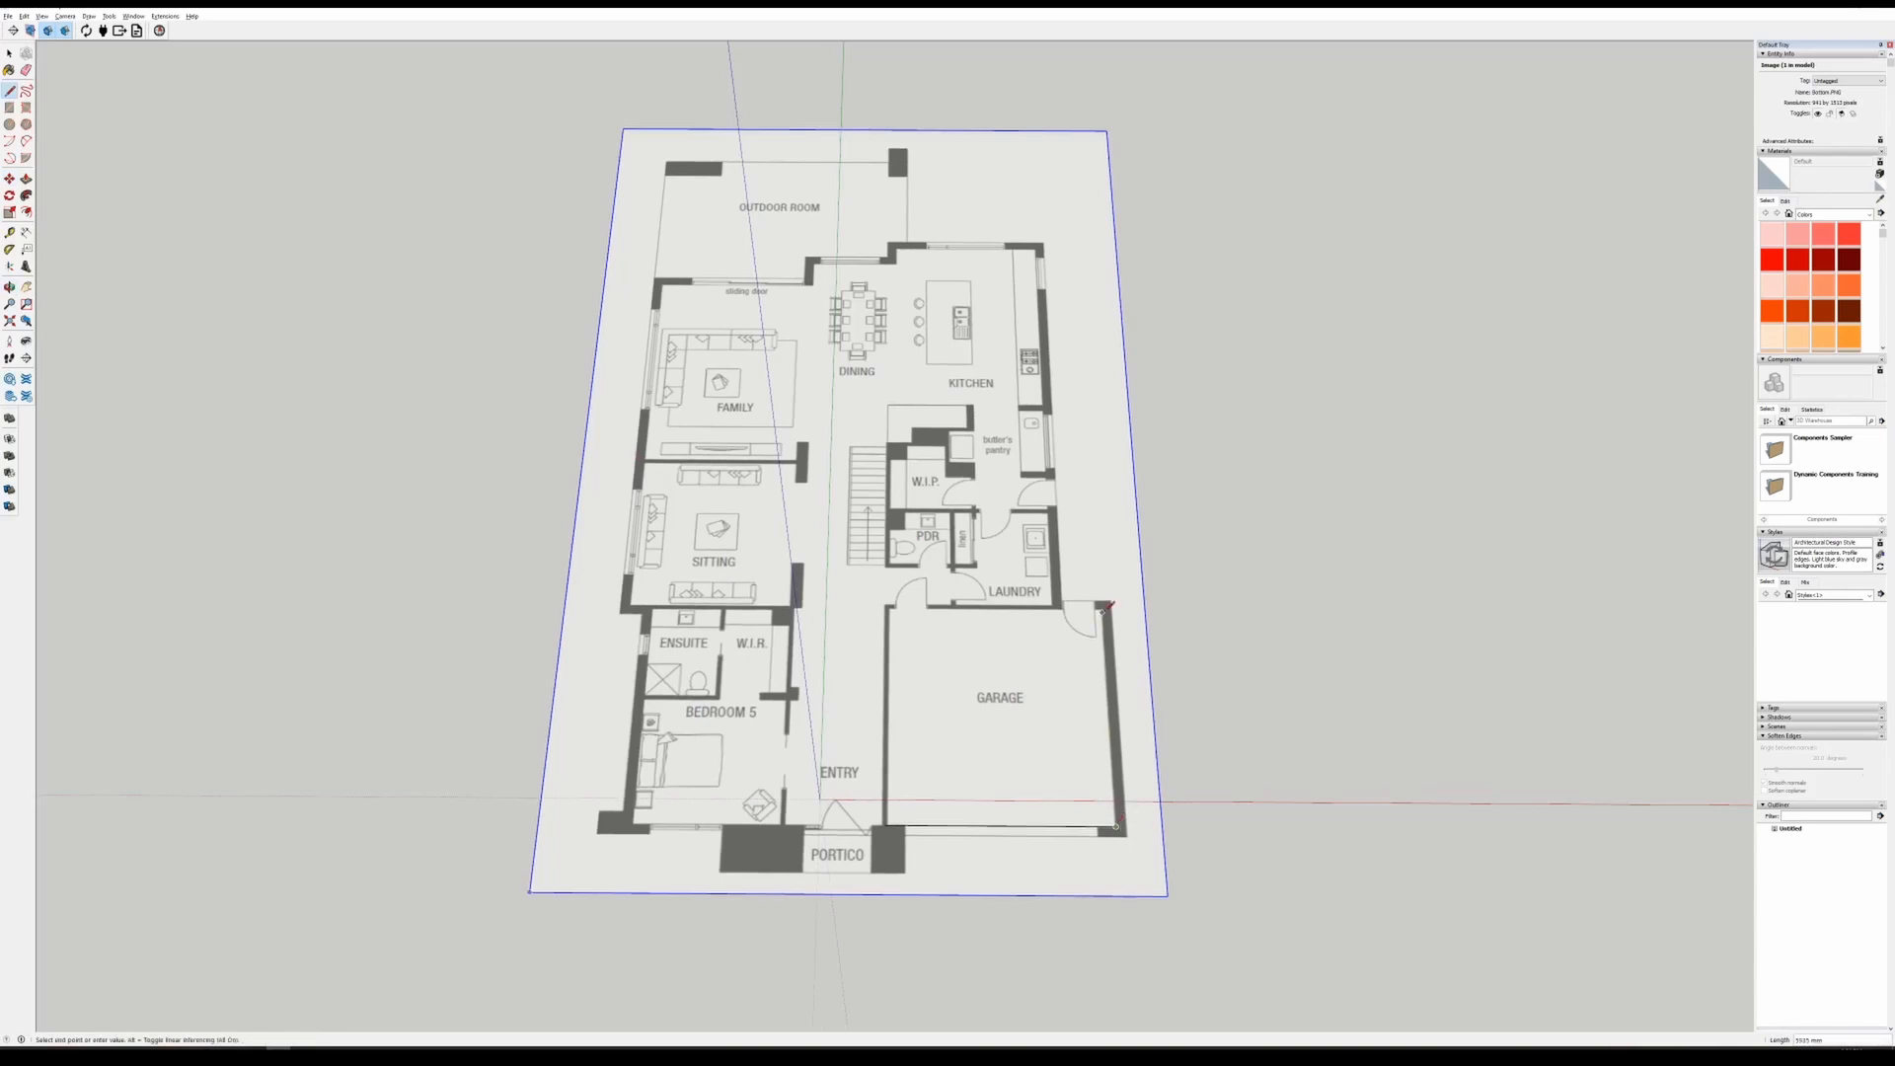
key("space")
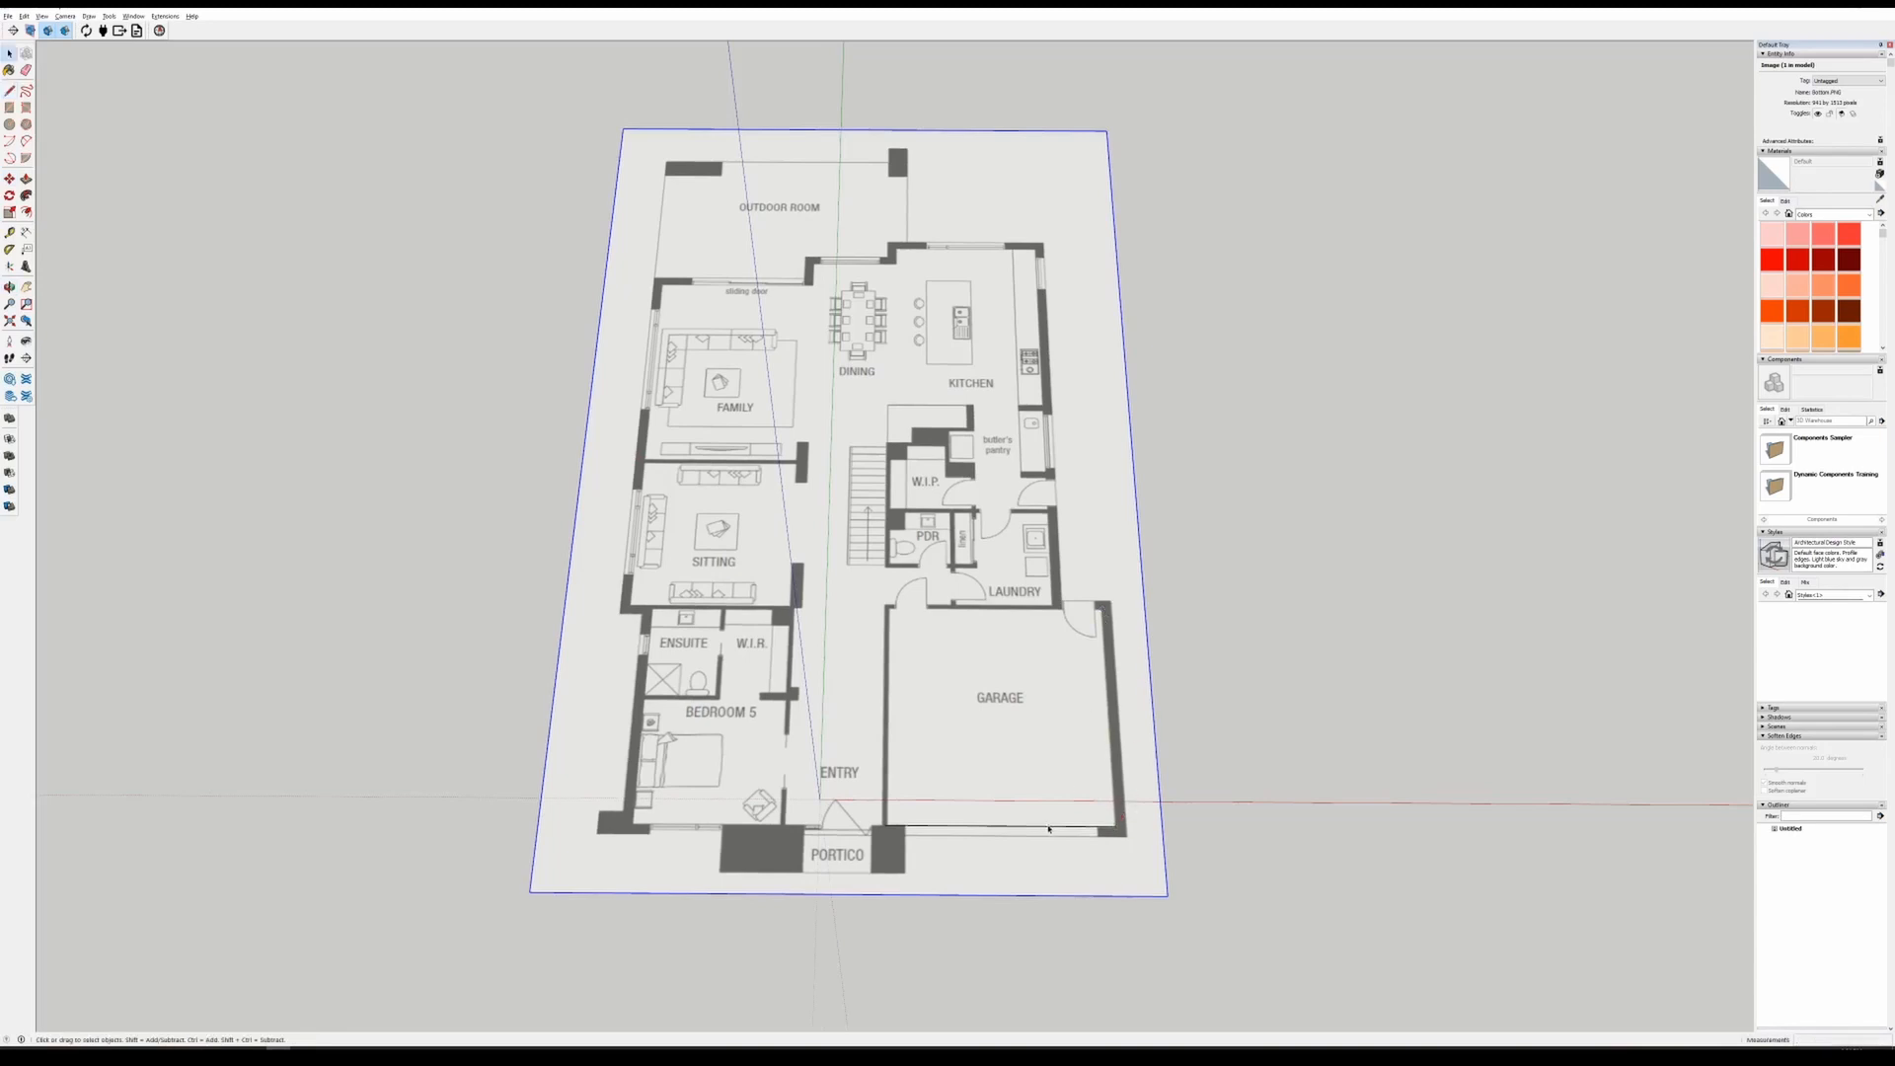
left_click(1049, 827)
key("Delete")
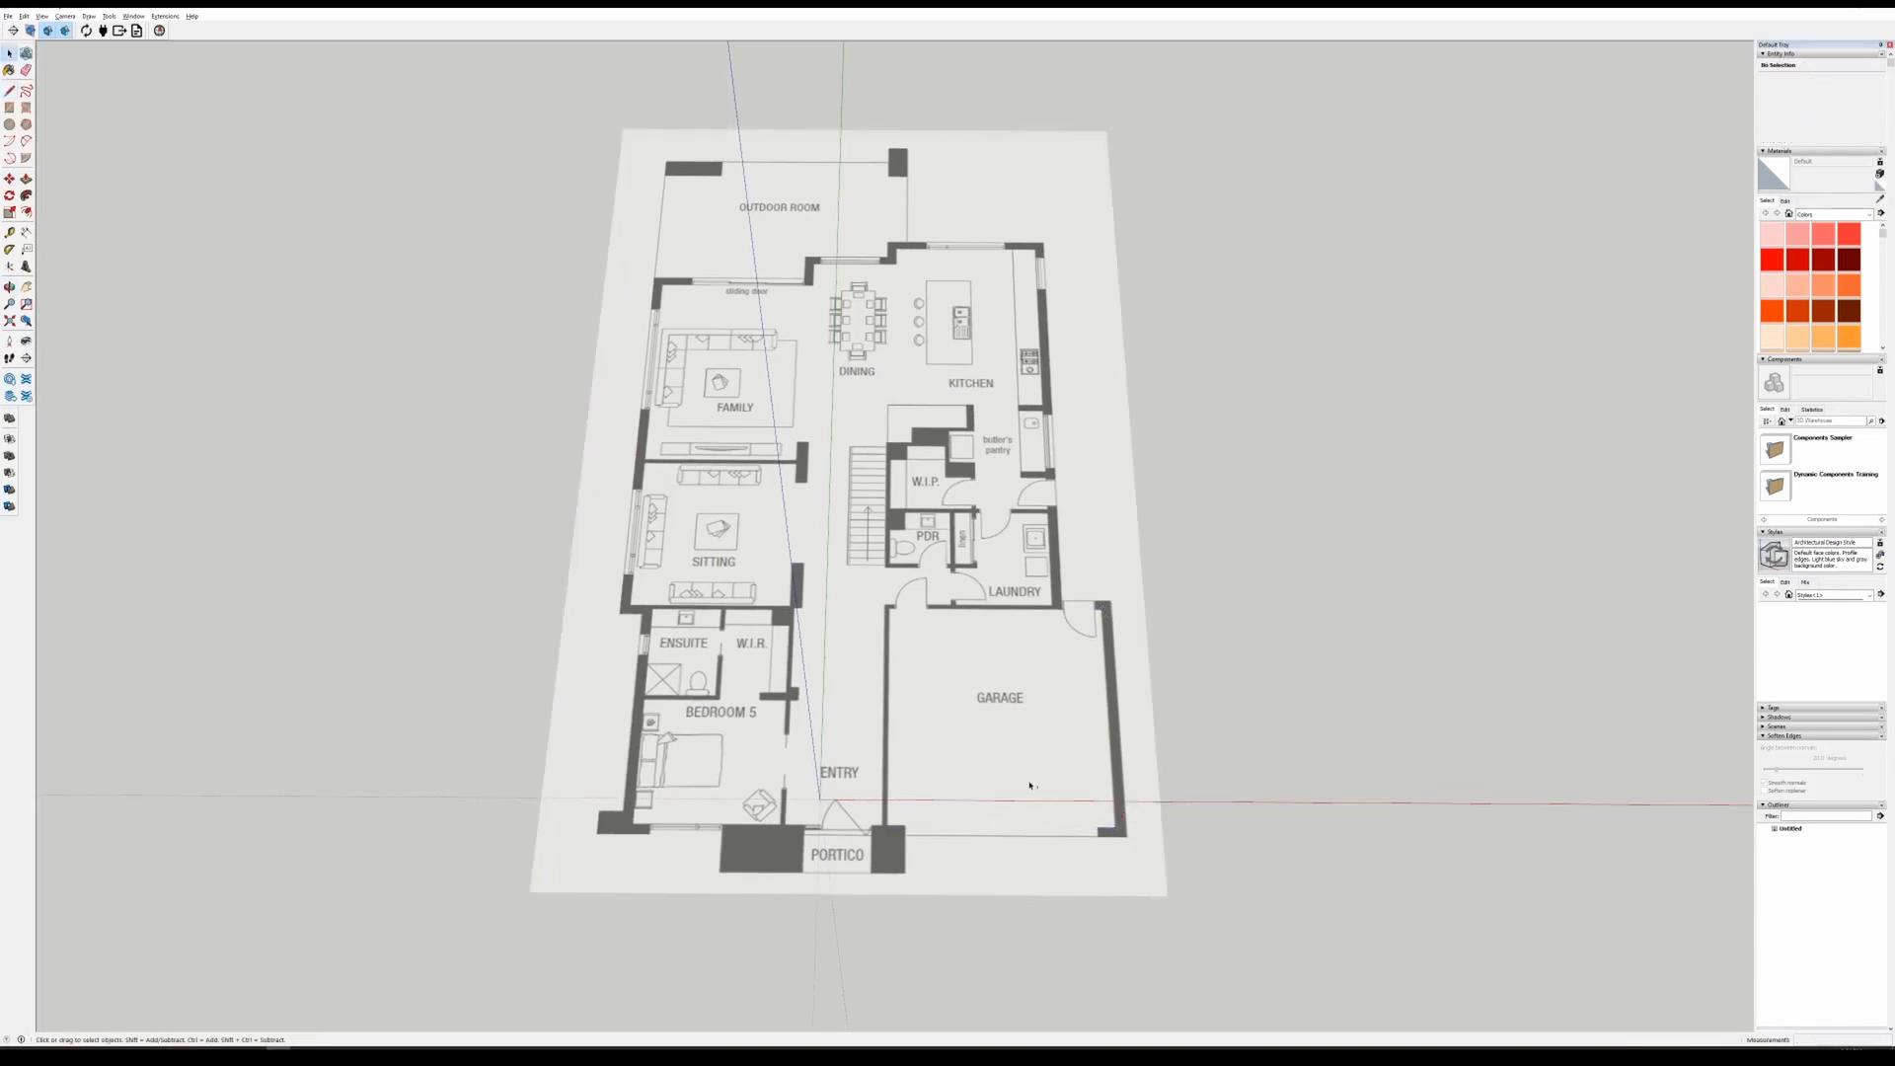
- Move the floor plan image so bedroom 5's outer wall lines up with the green axis and the portico's front edge lies on the red axis
left_click(1030, 785)
key("m")
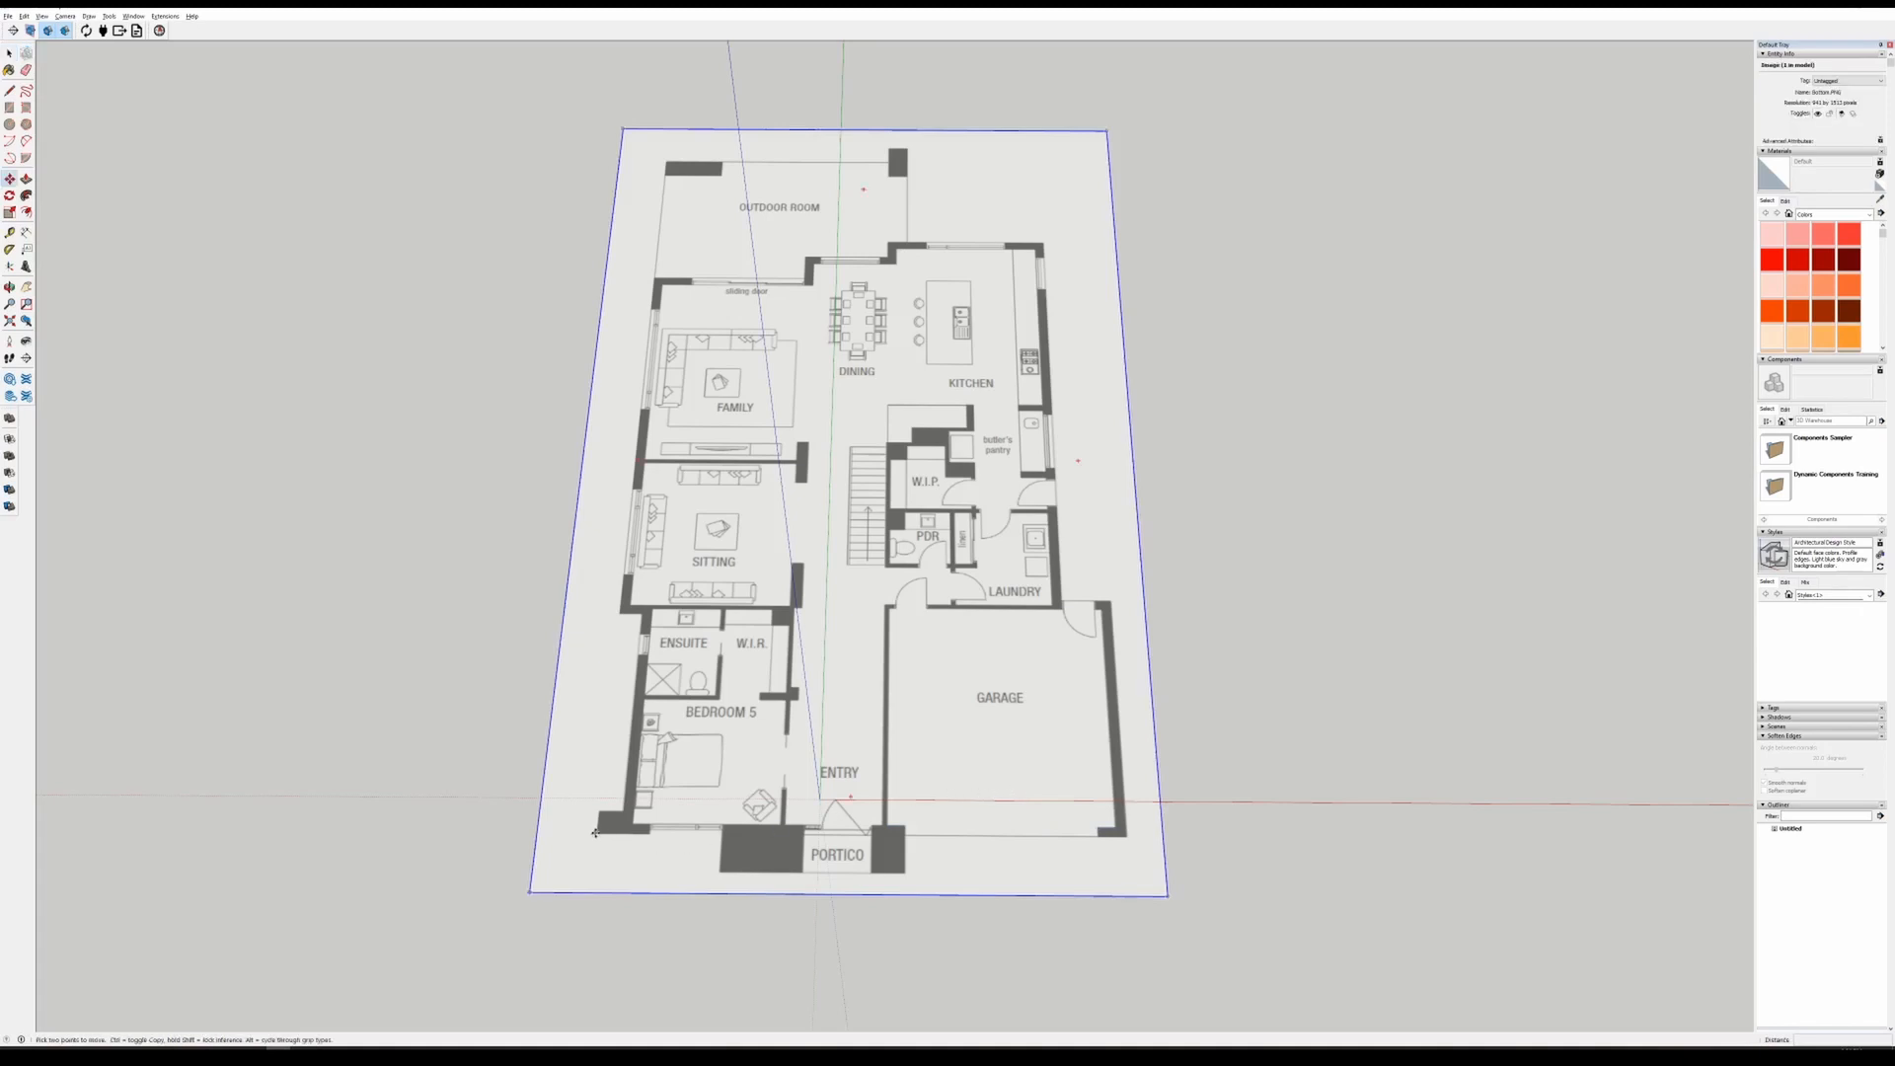
left_click(595, 832)
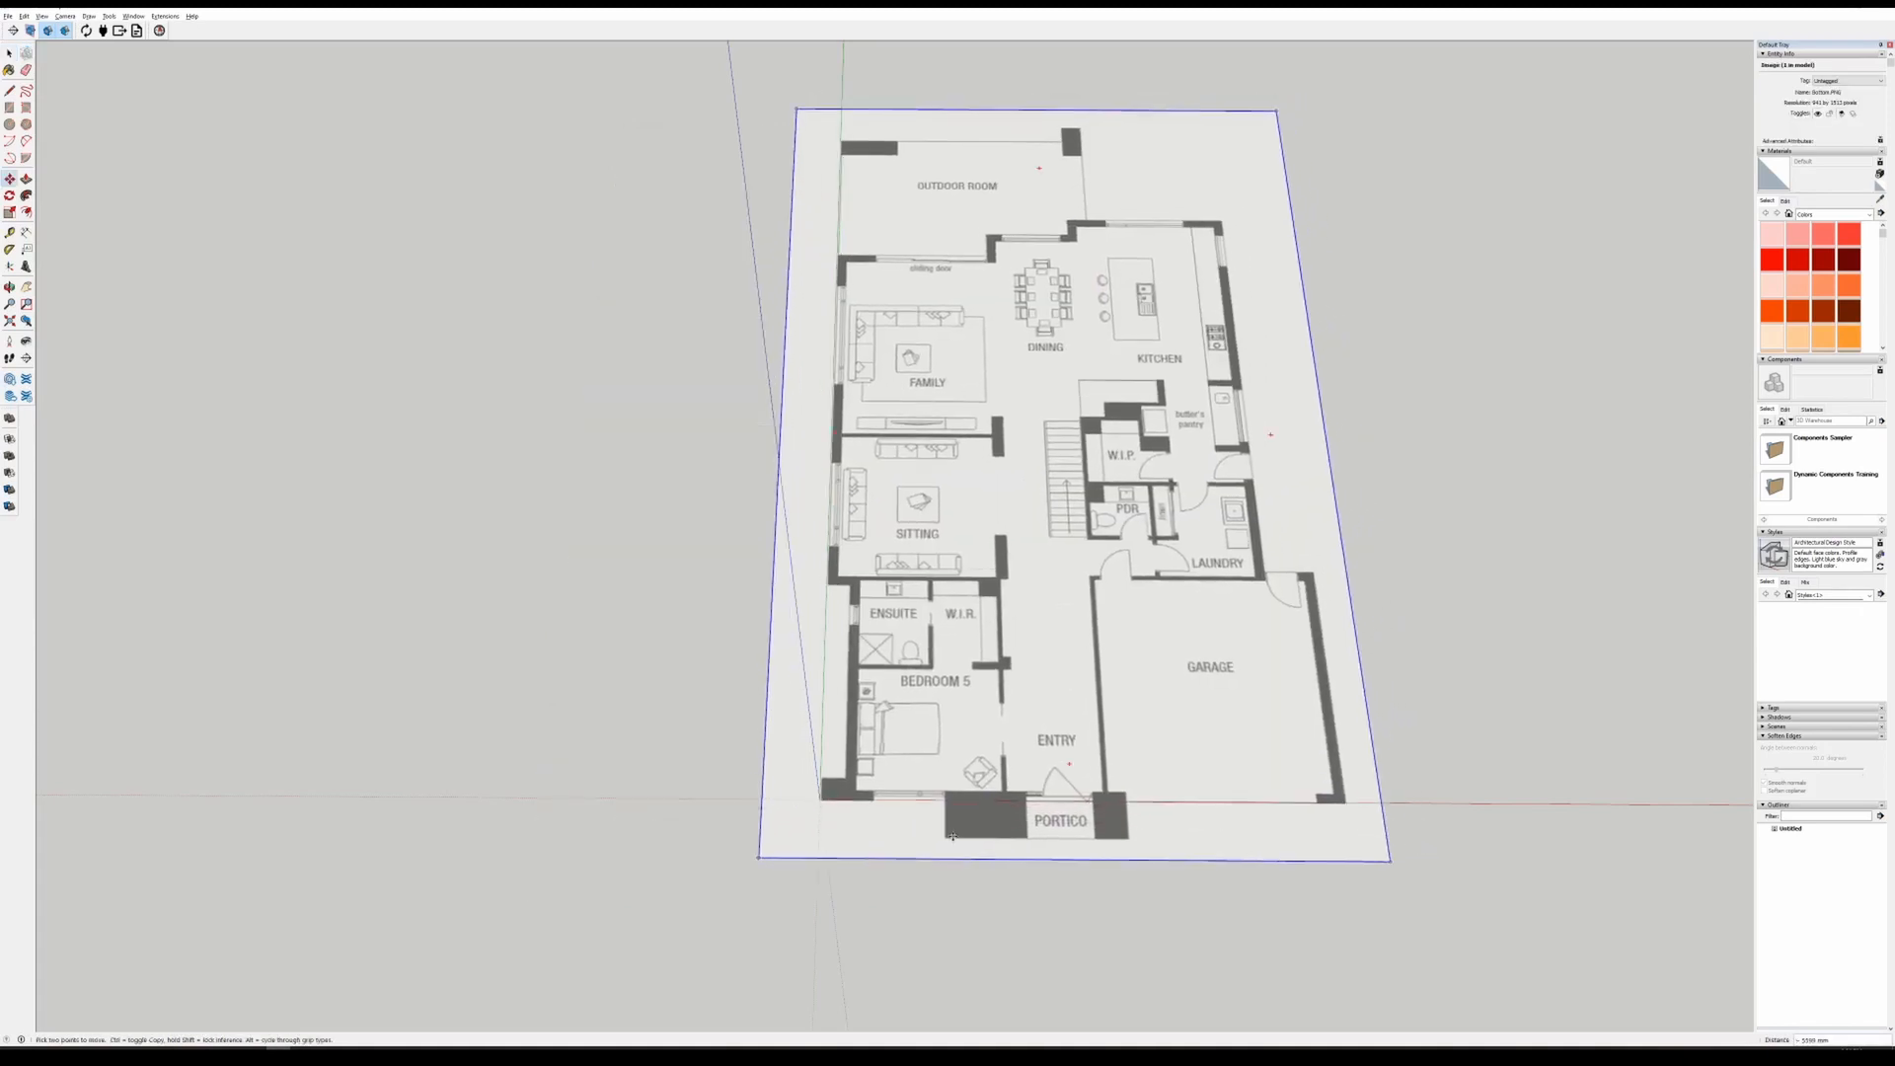
left_click(946, 837)
left_click(945, 800)
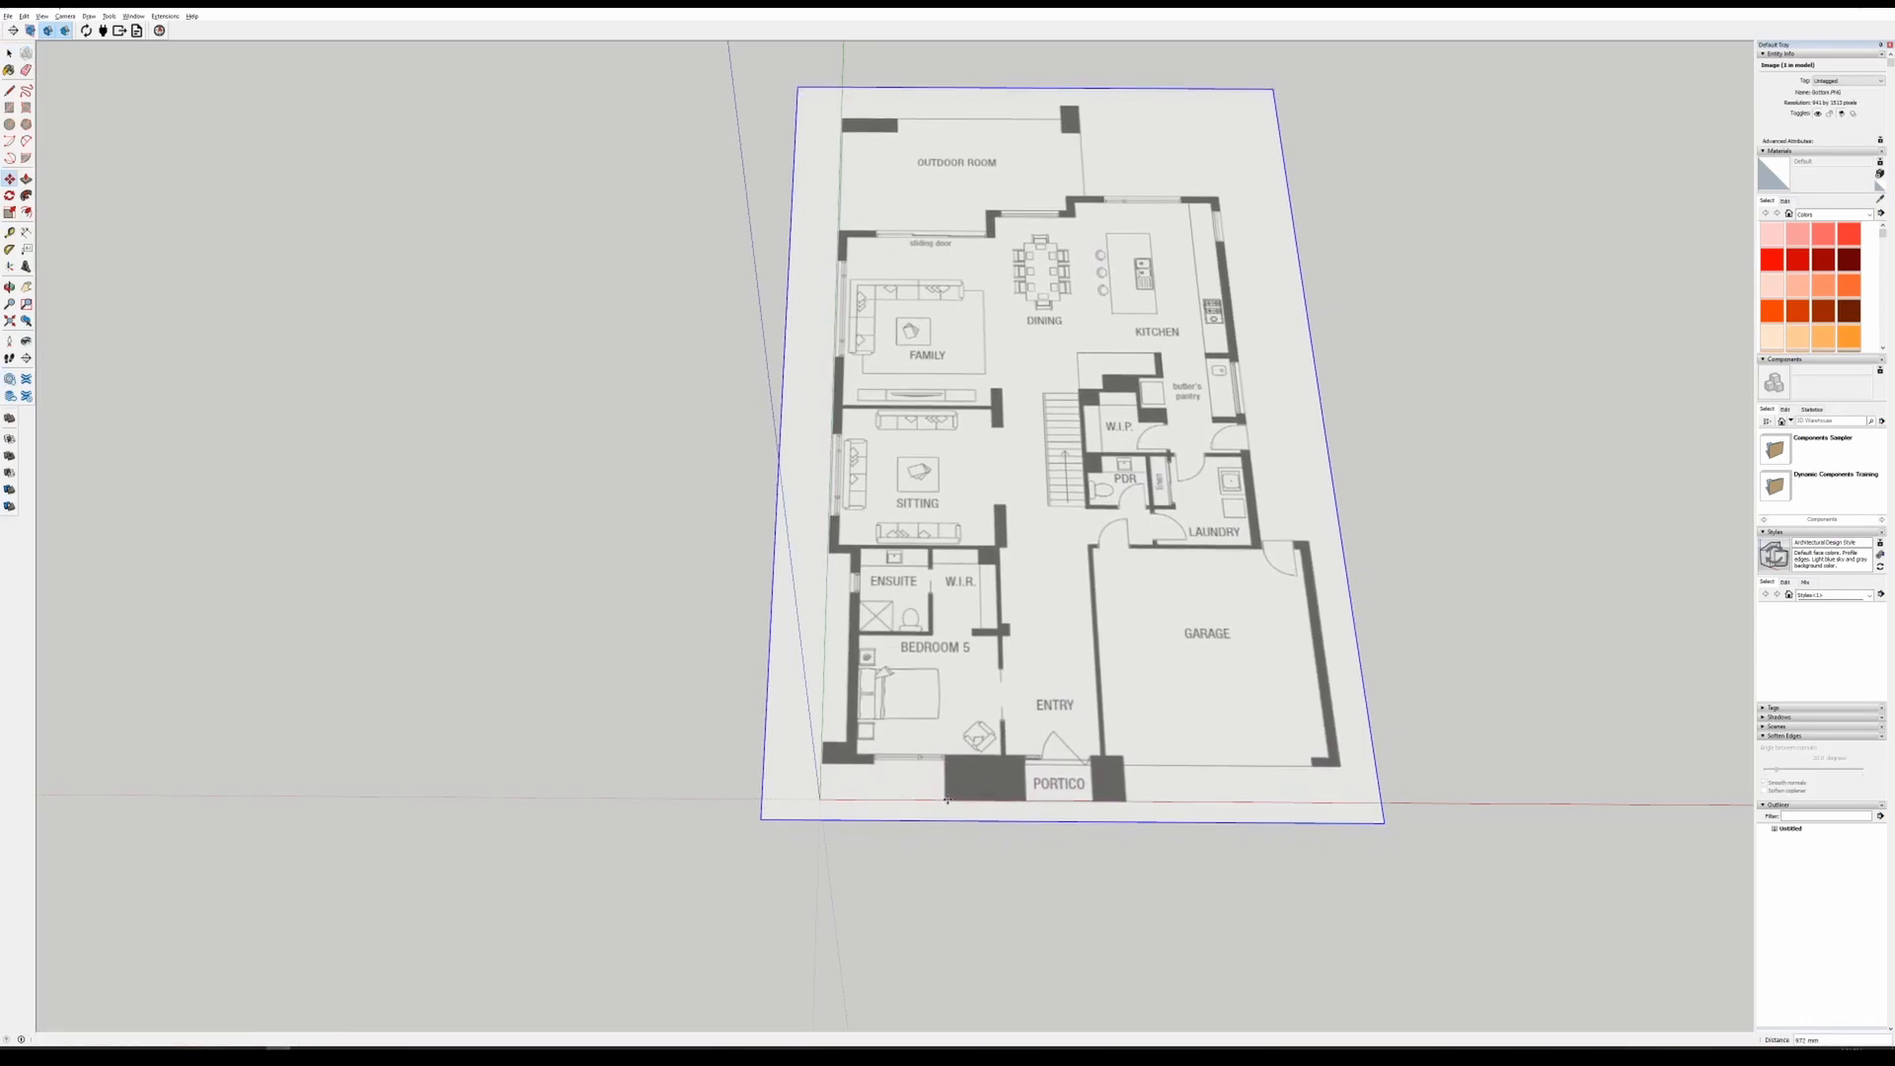
- Trace the house footprint with two adjoining rectangles, one over the garage, entry and bedroom 5, the other over the rooms behind them
key("r")
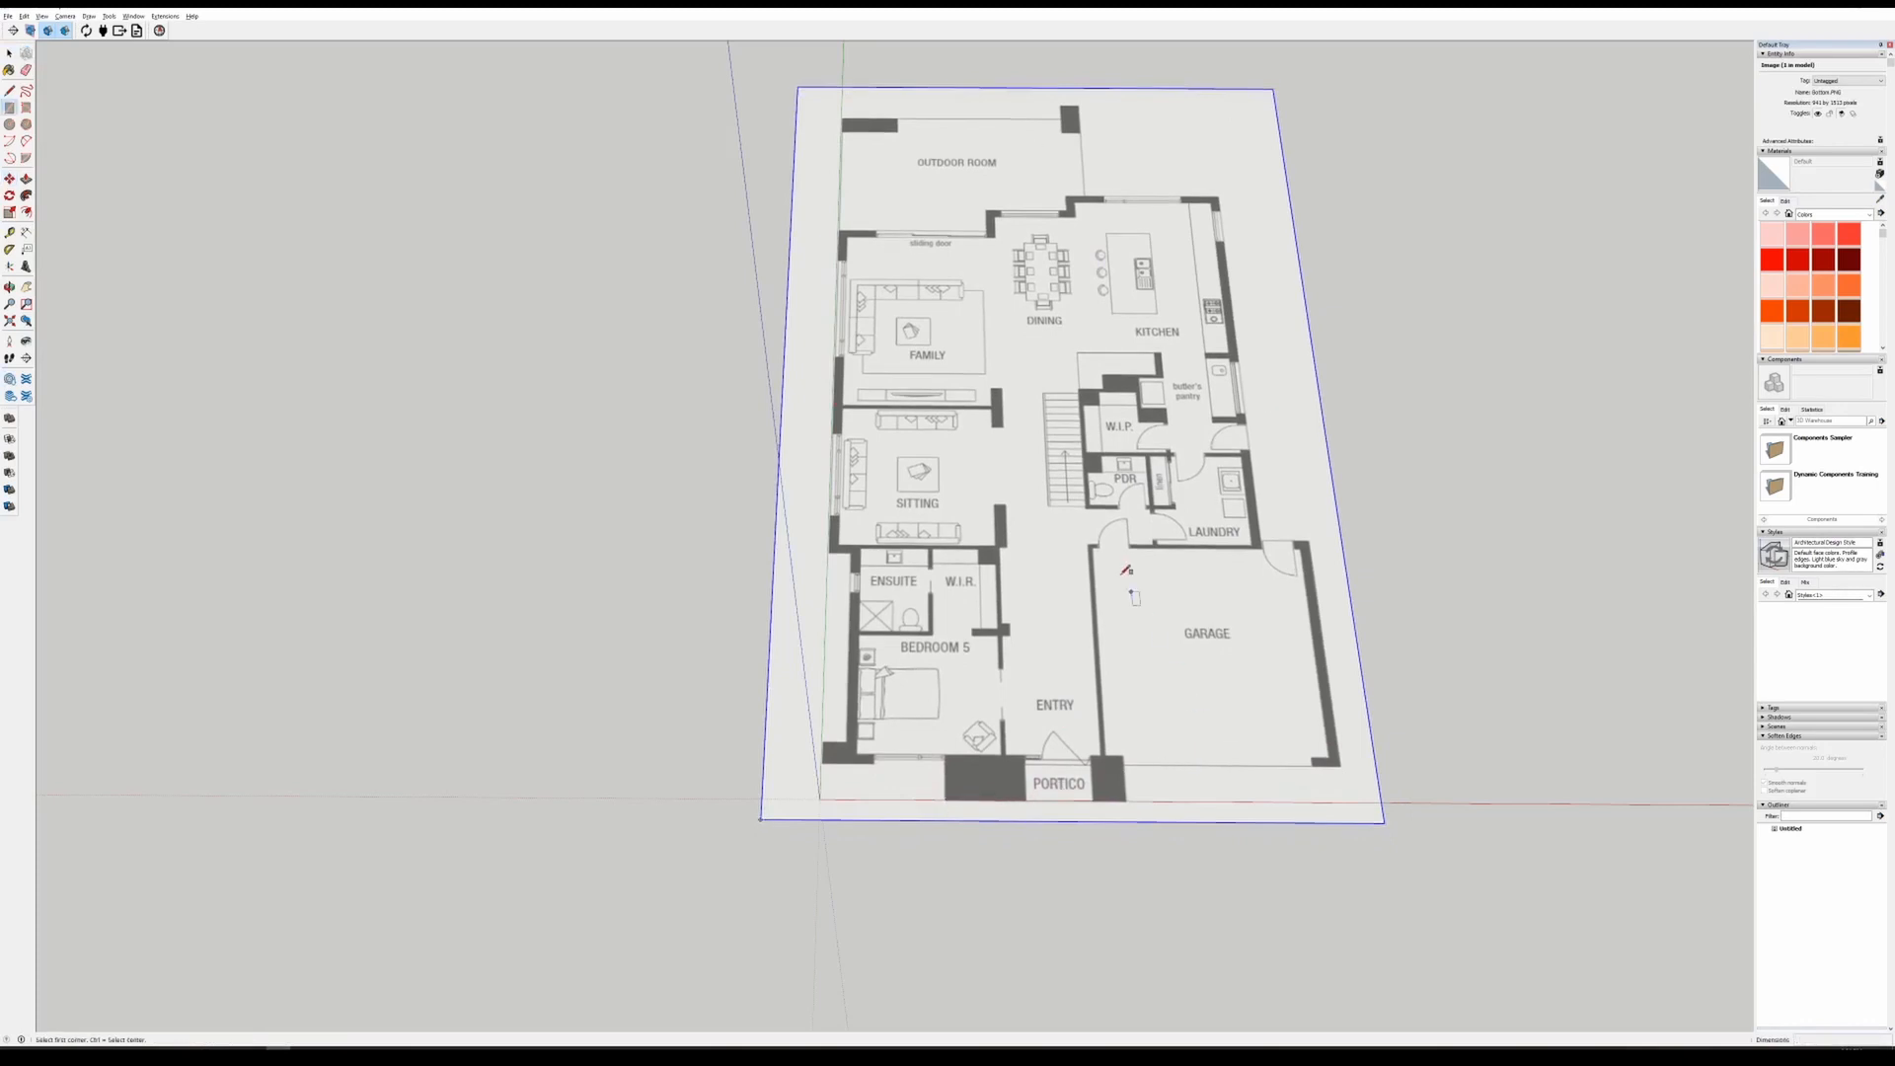
left_click(1310, 540)
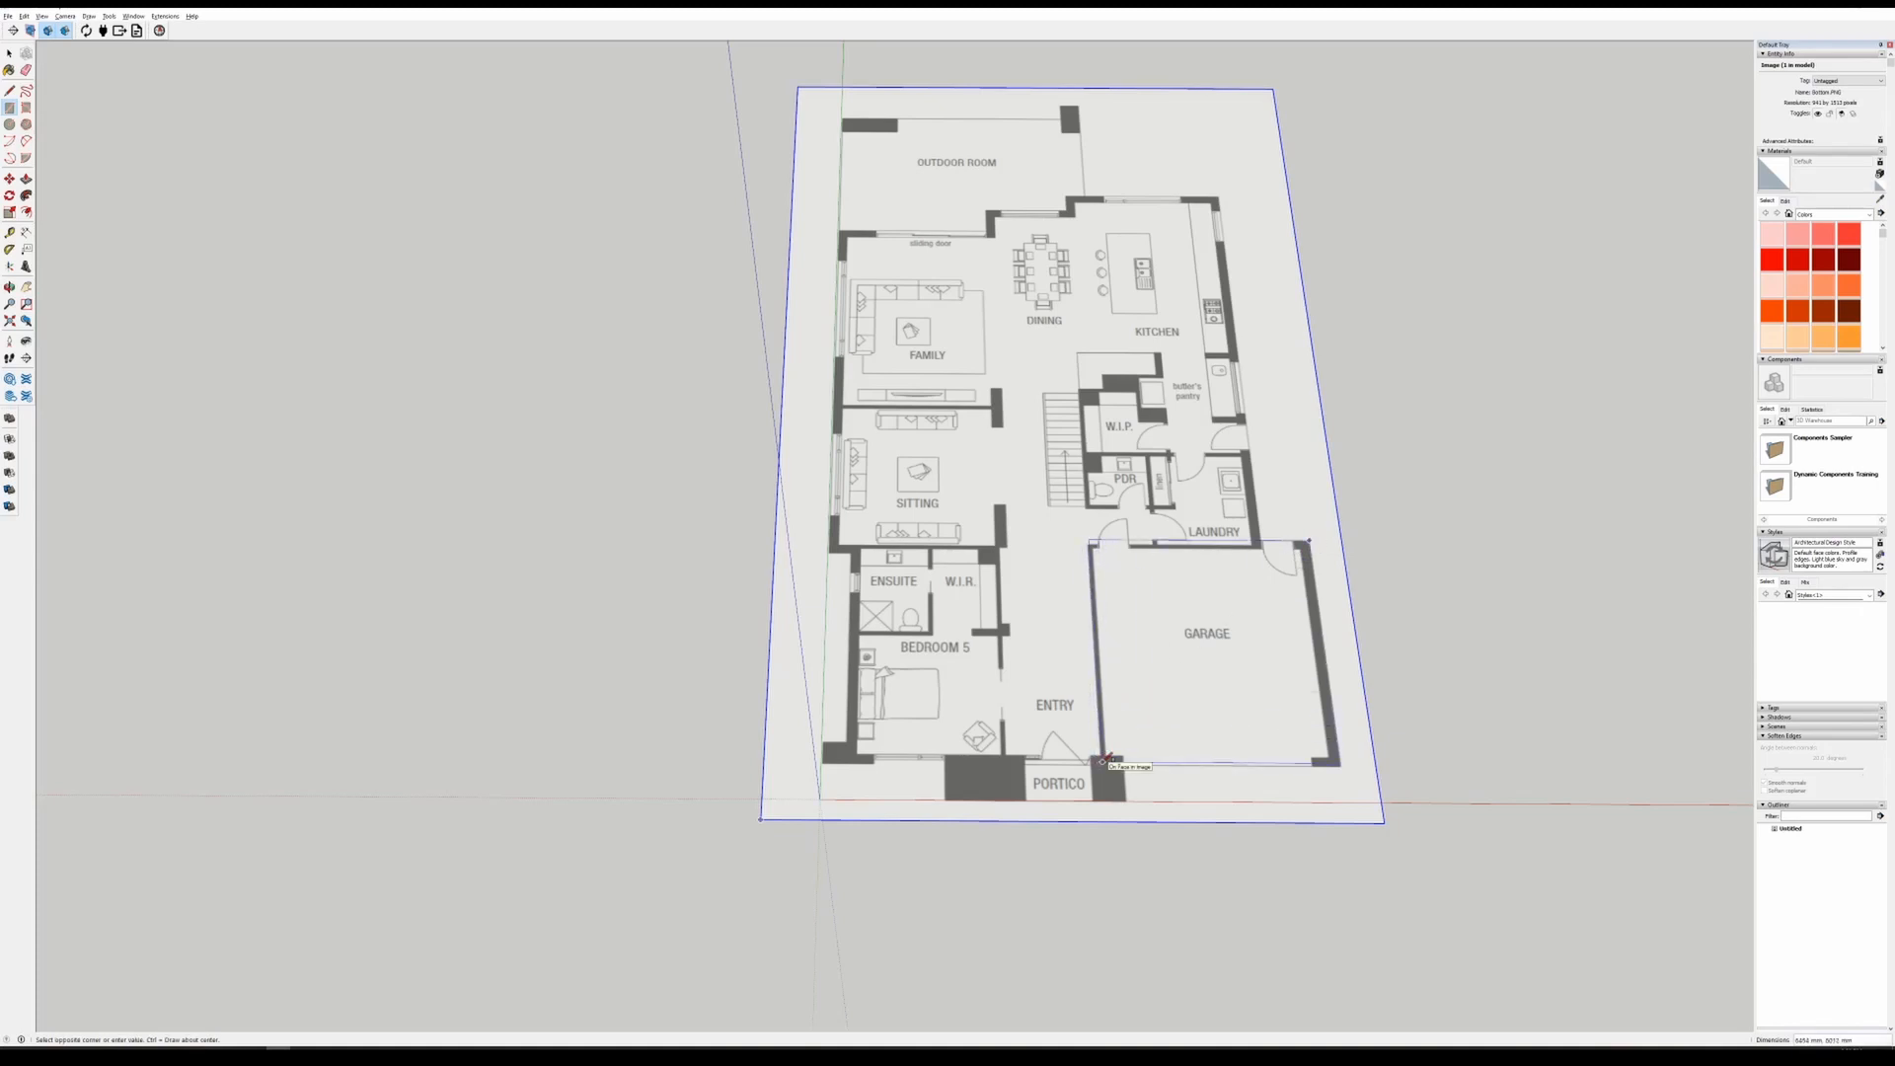
left_click(825, 761)
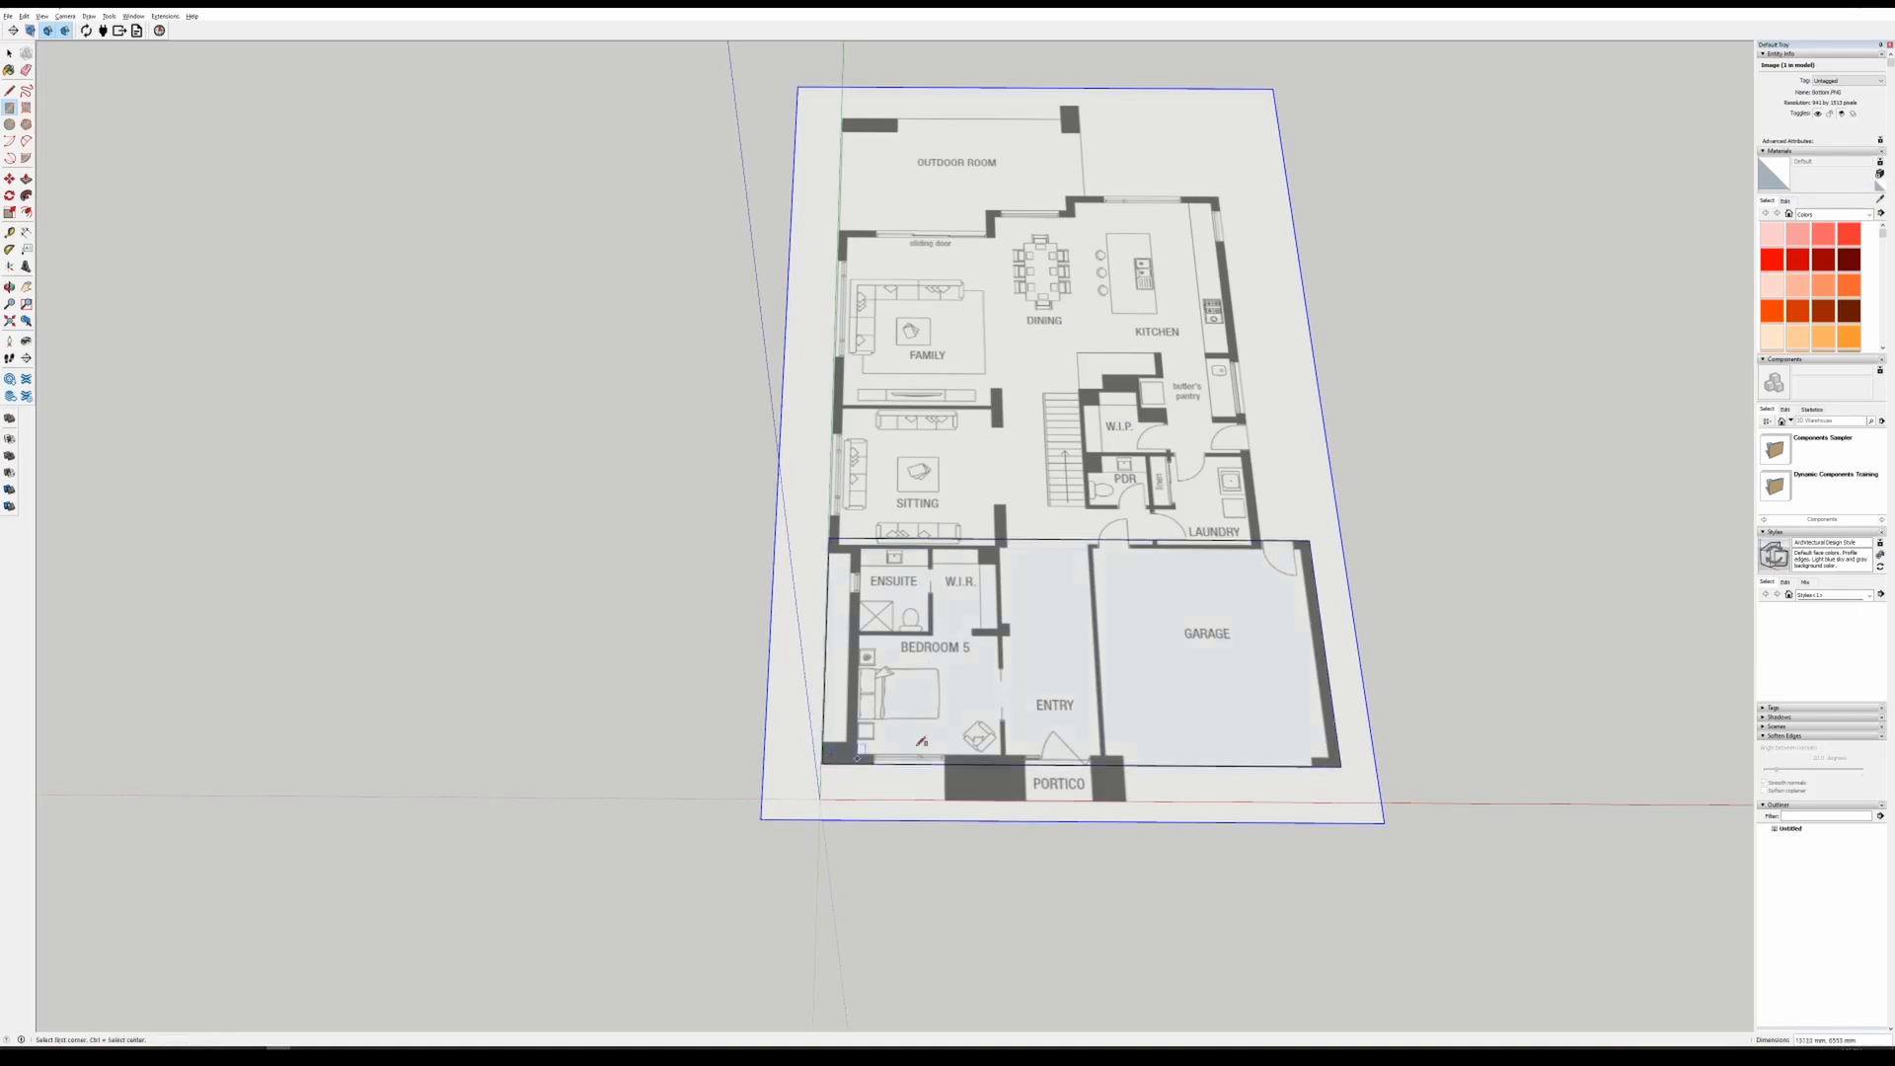
key("space")
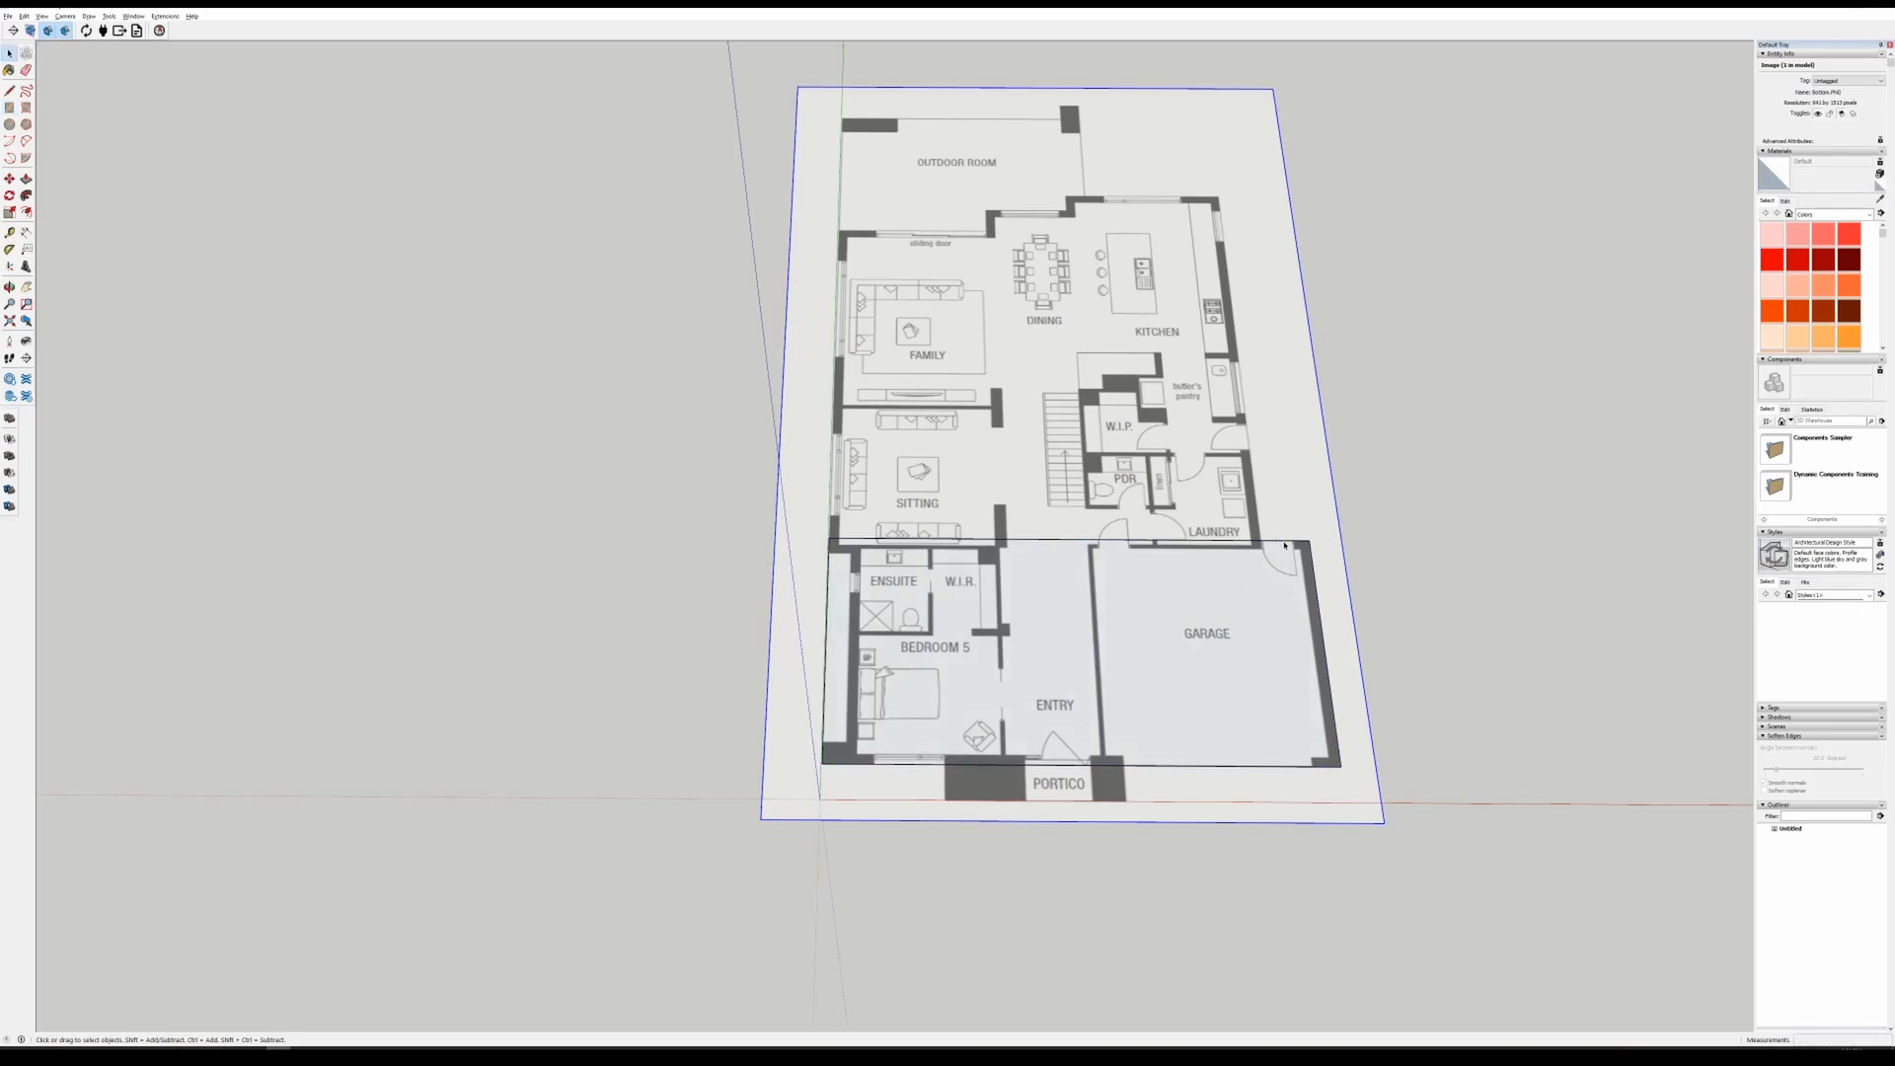
key("r")
left_click(1220, 196)
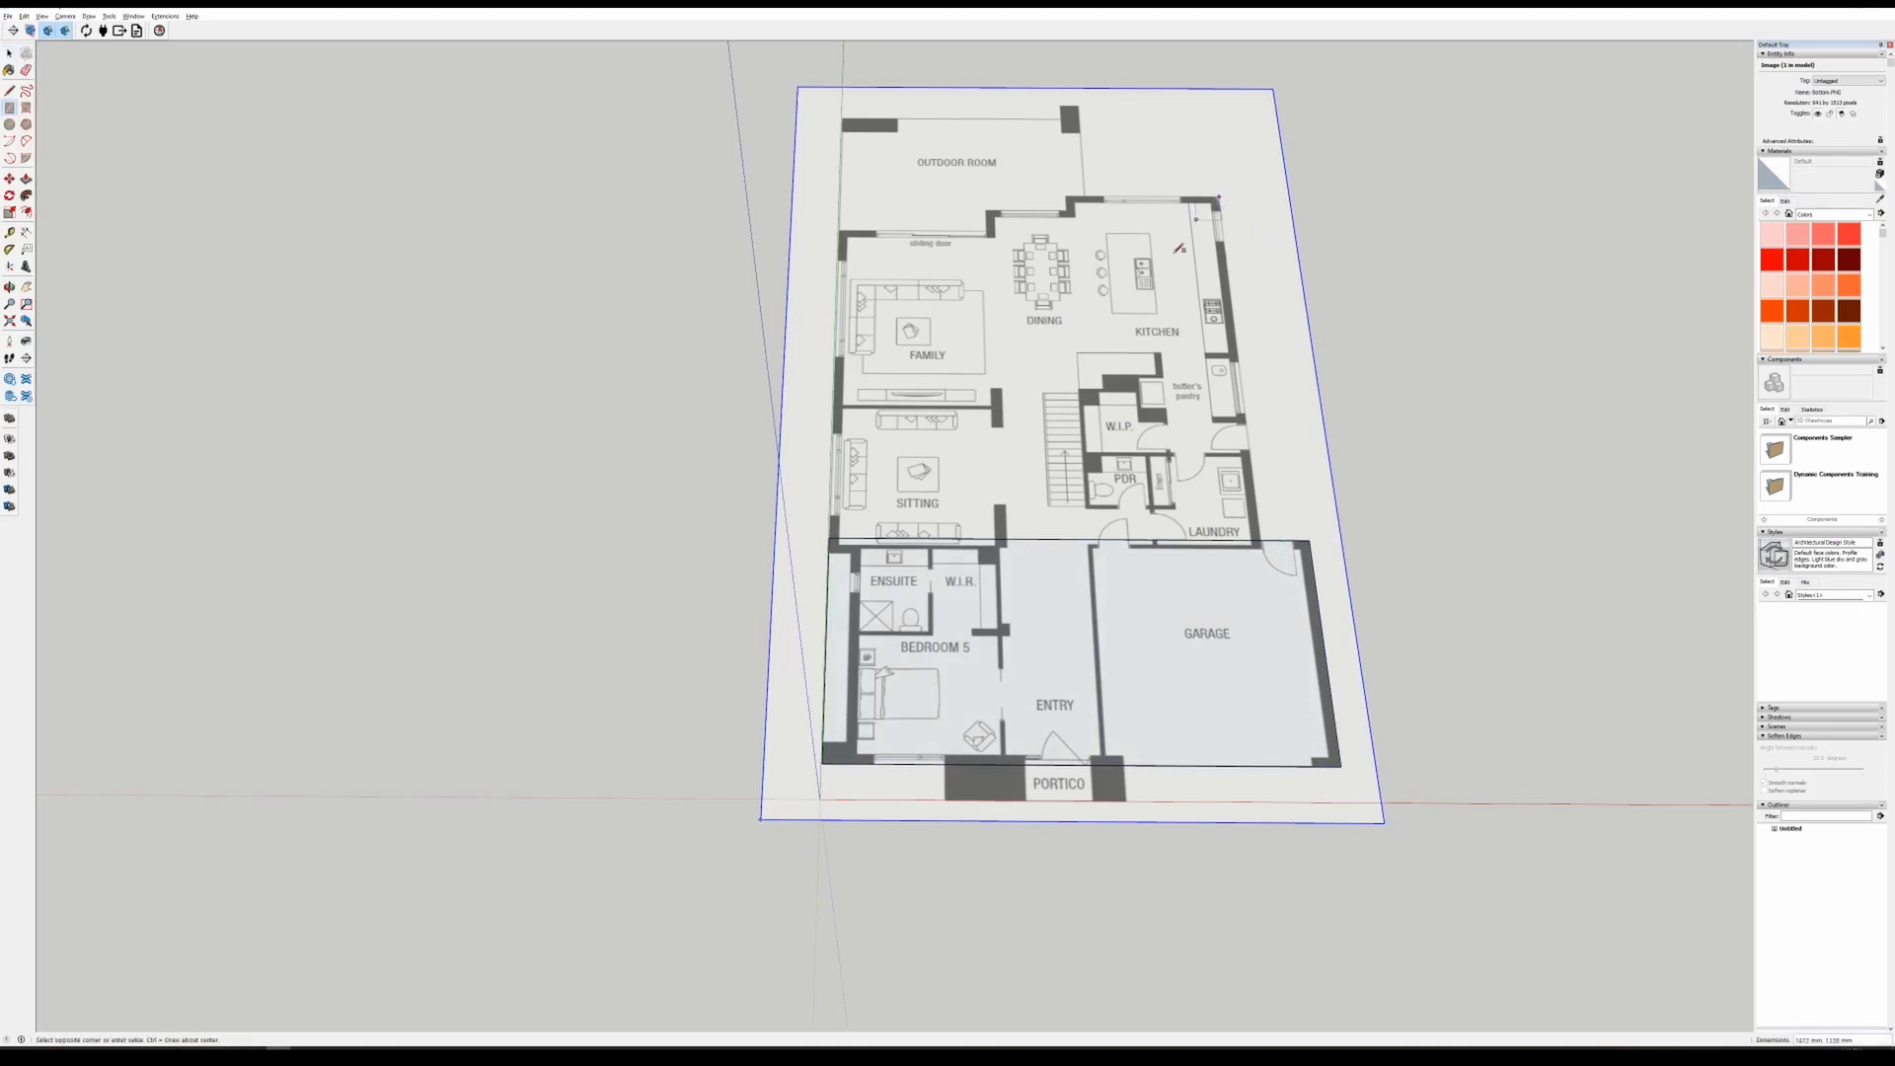
left_click(832, 536)
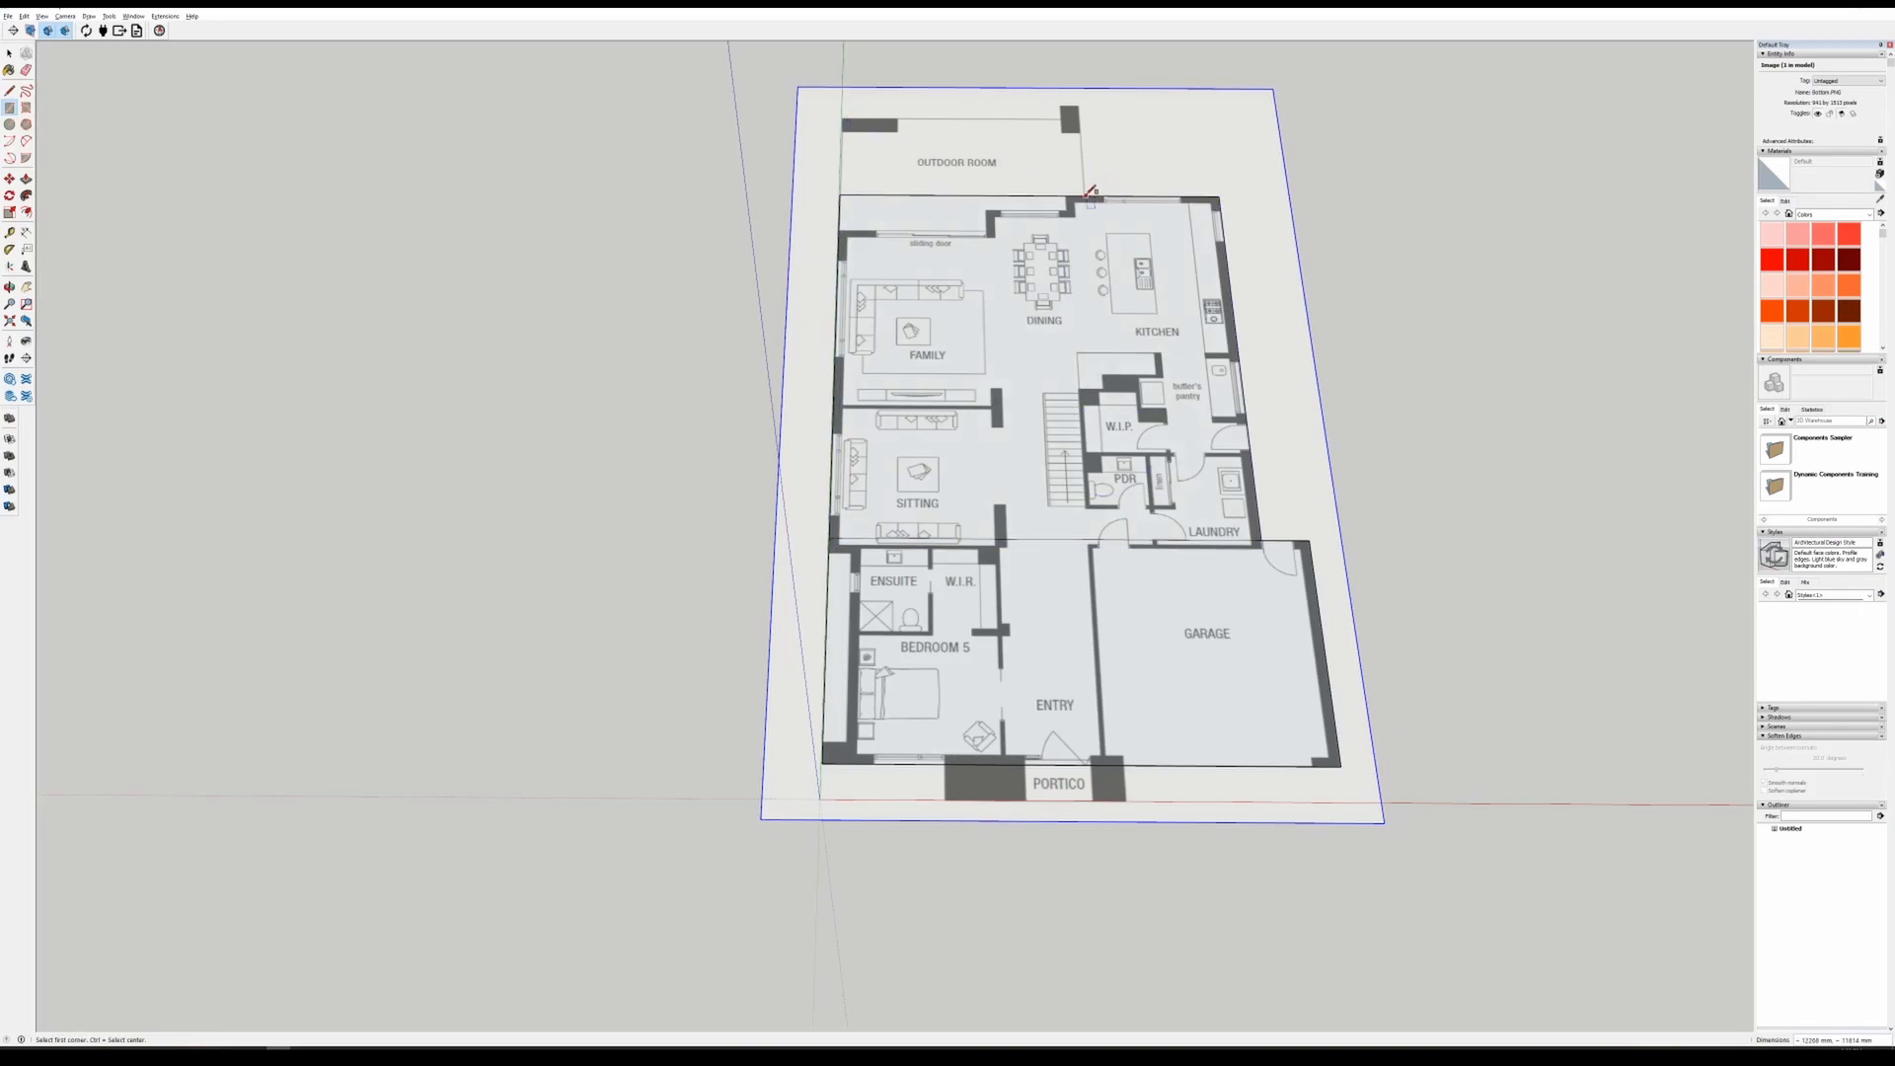
- Delete the faces inside the traced rooms, including the W.I.P. area, so only the wall faces remain
scroll(1250, 540, "up", 5)
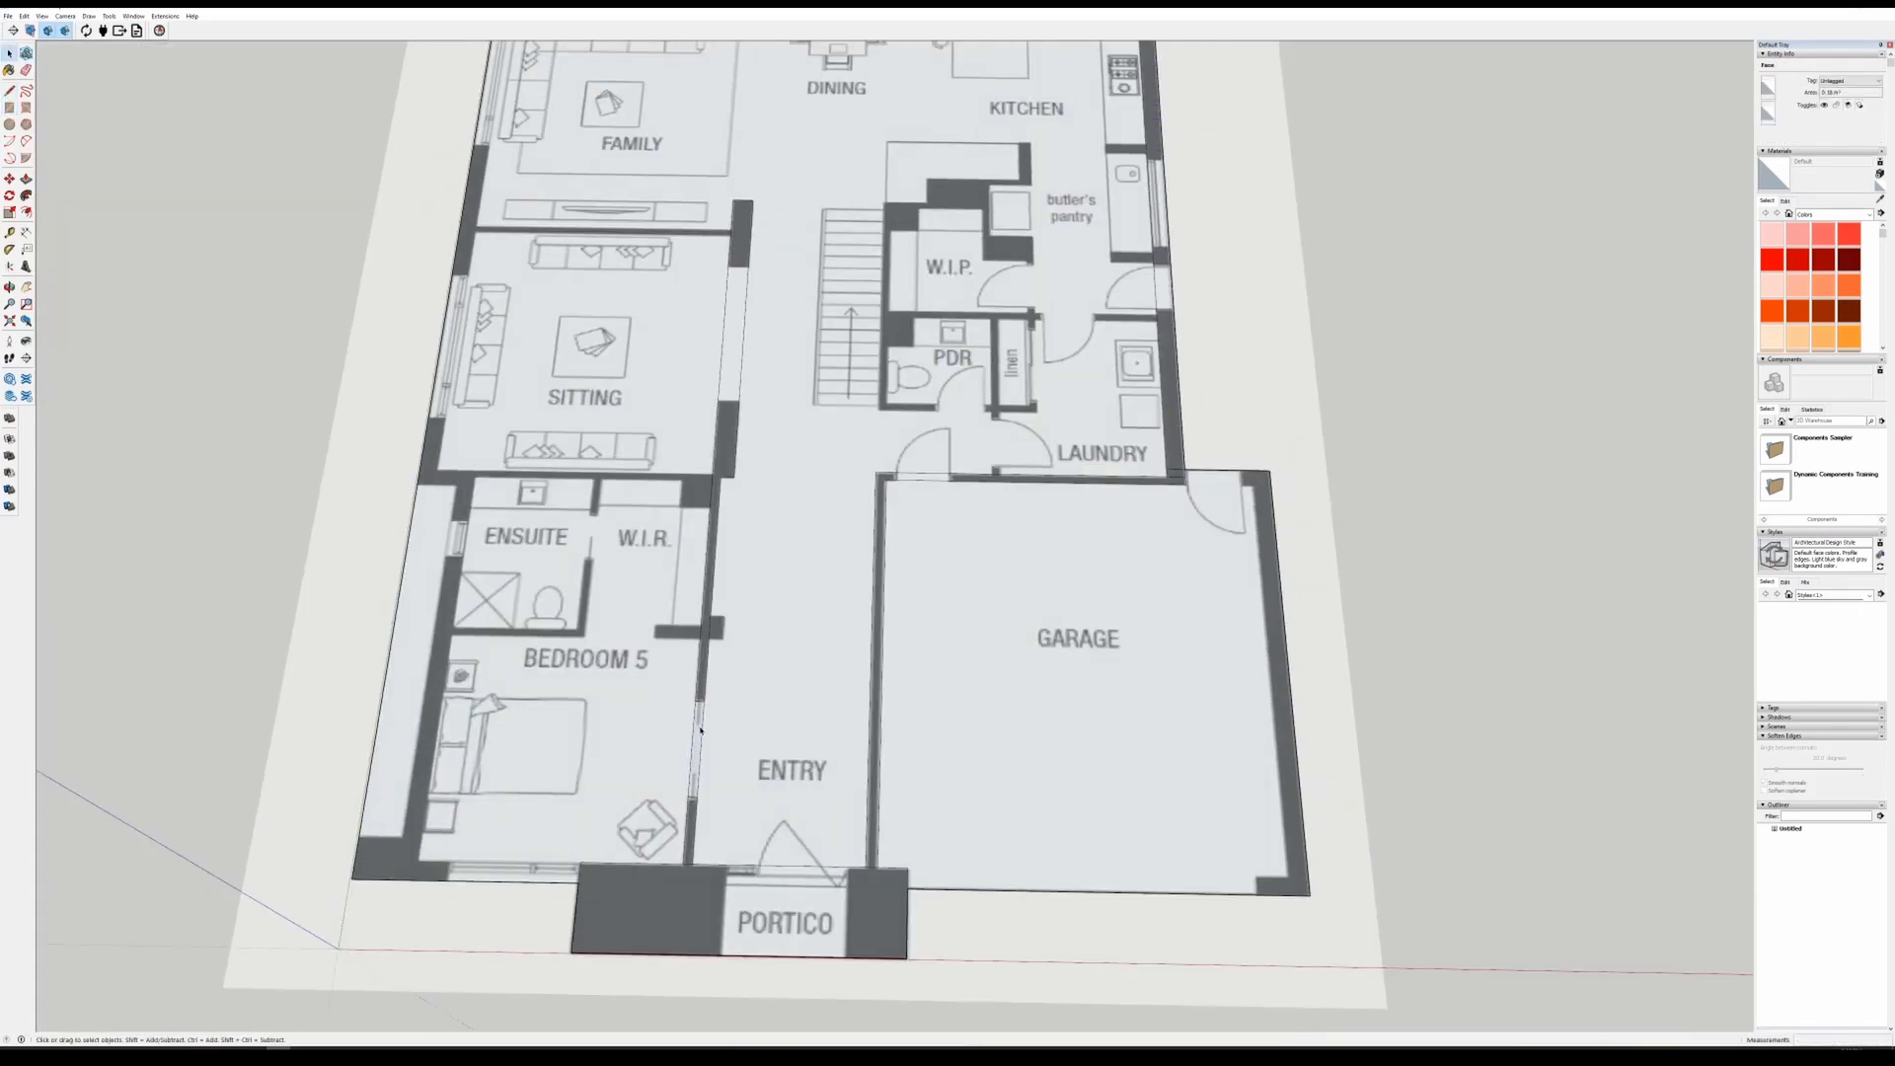
left_click(551, 499)
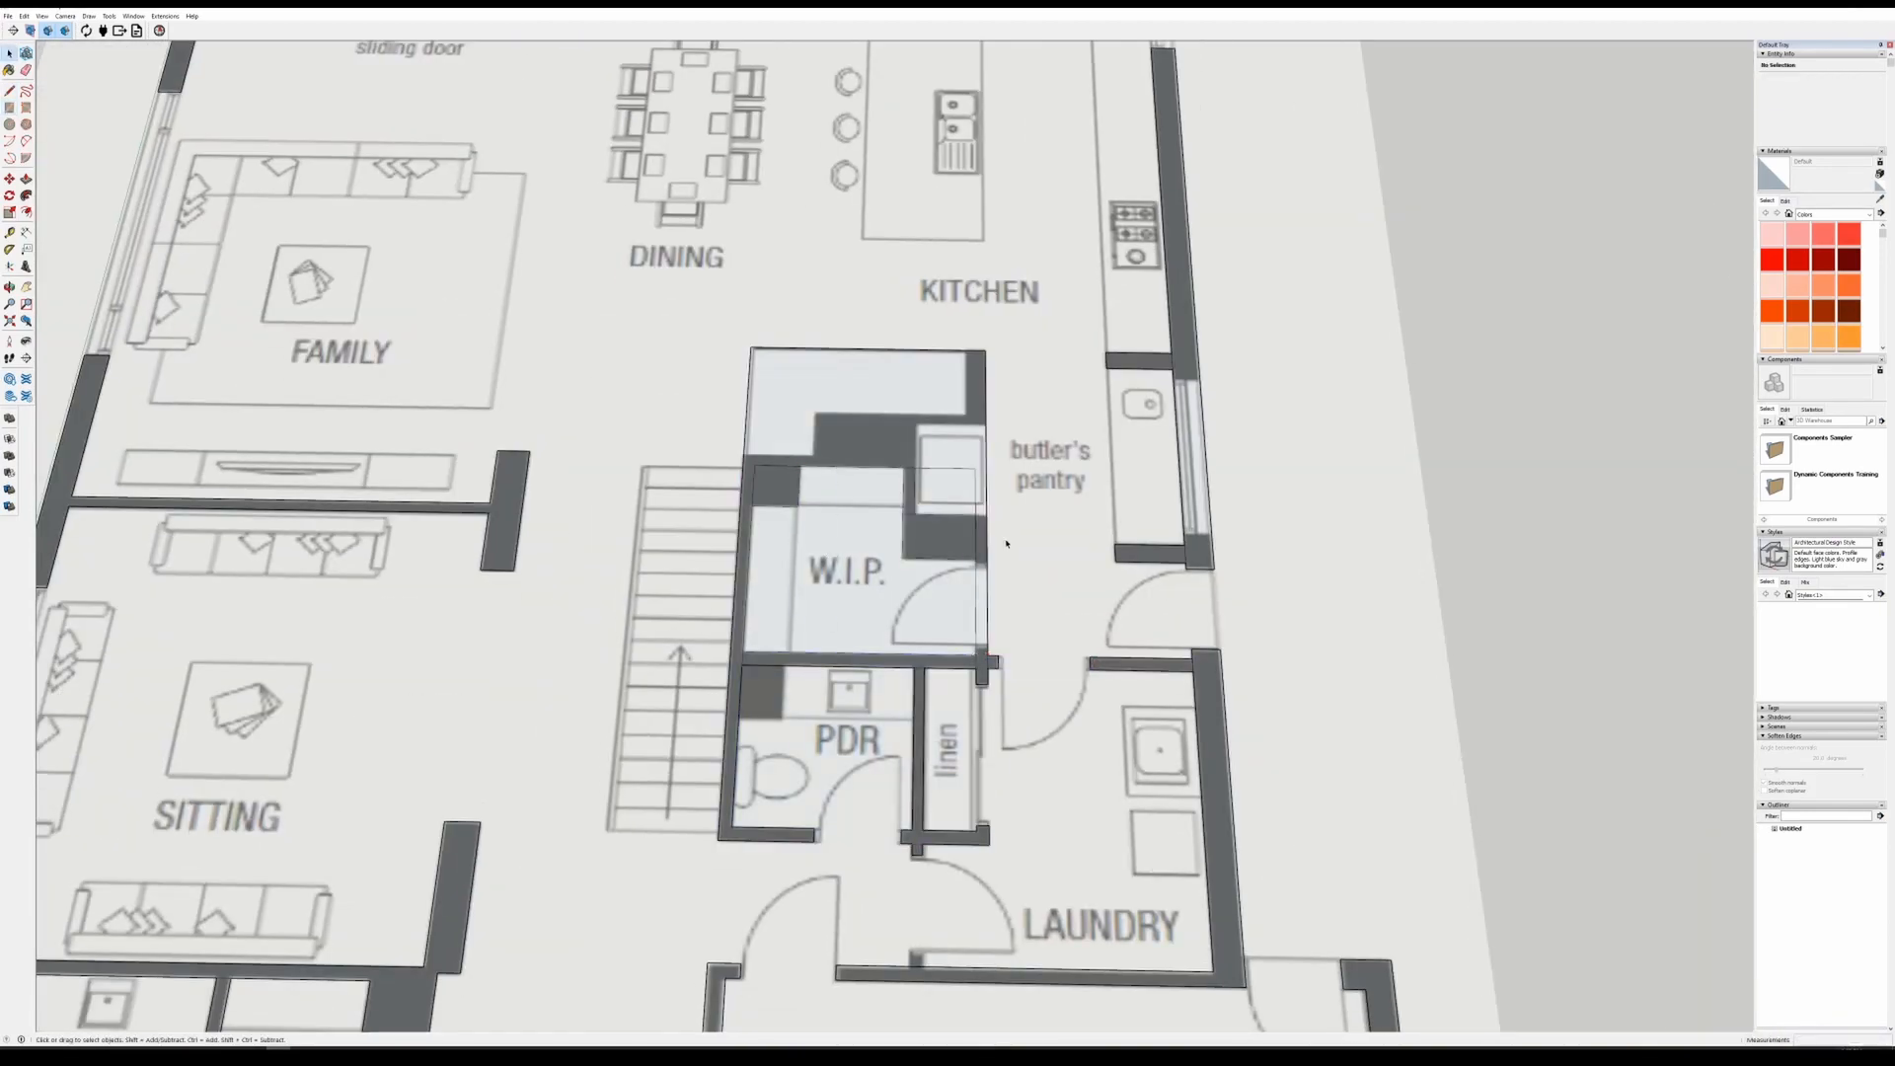
scroll(962, 442, "up", 1)
left_click(951, 469)
key("Delete")
- Group all the traced wall geometry without the floor plan image, and open the group for editing
scroll(1224, 442, "down", 6)
key("ctrl+a")
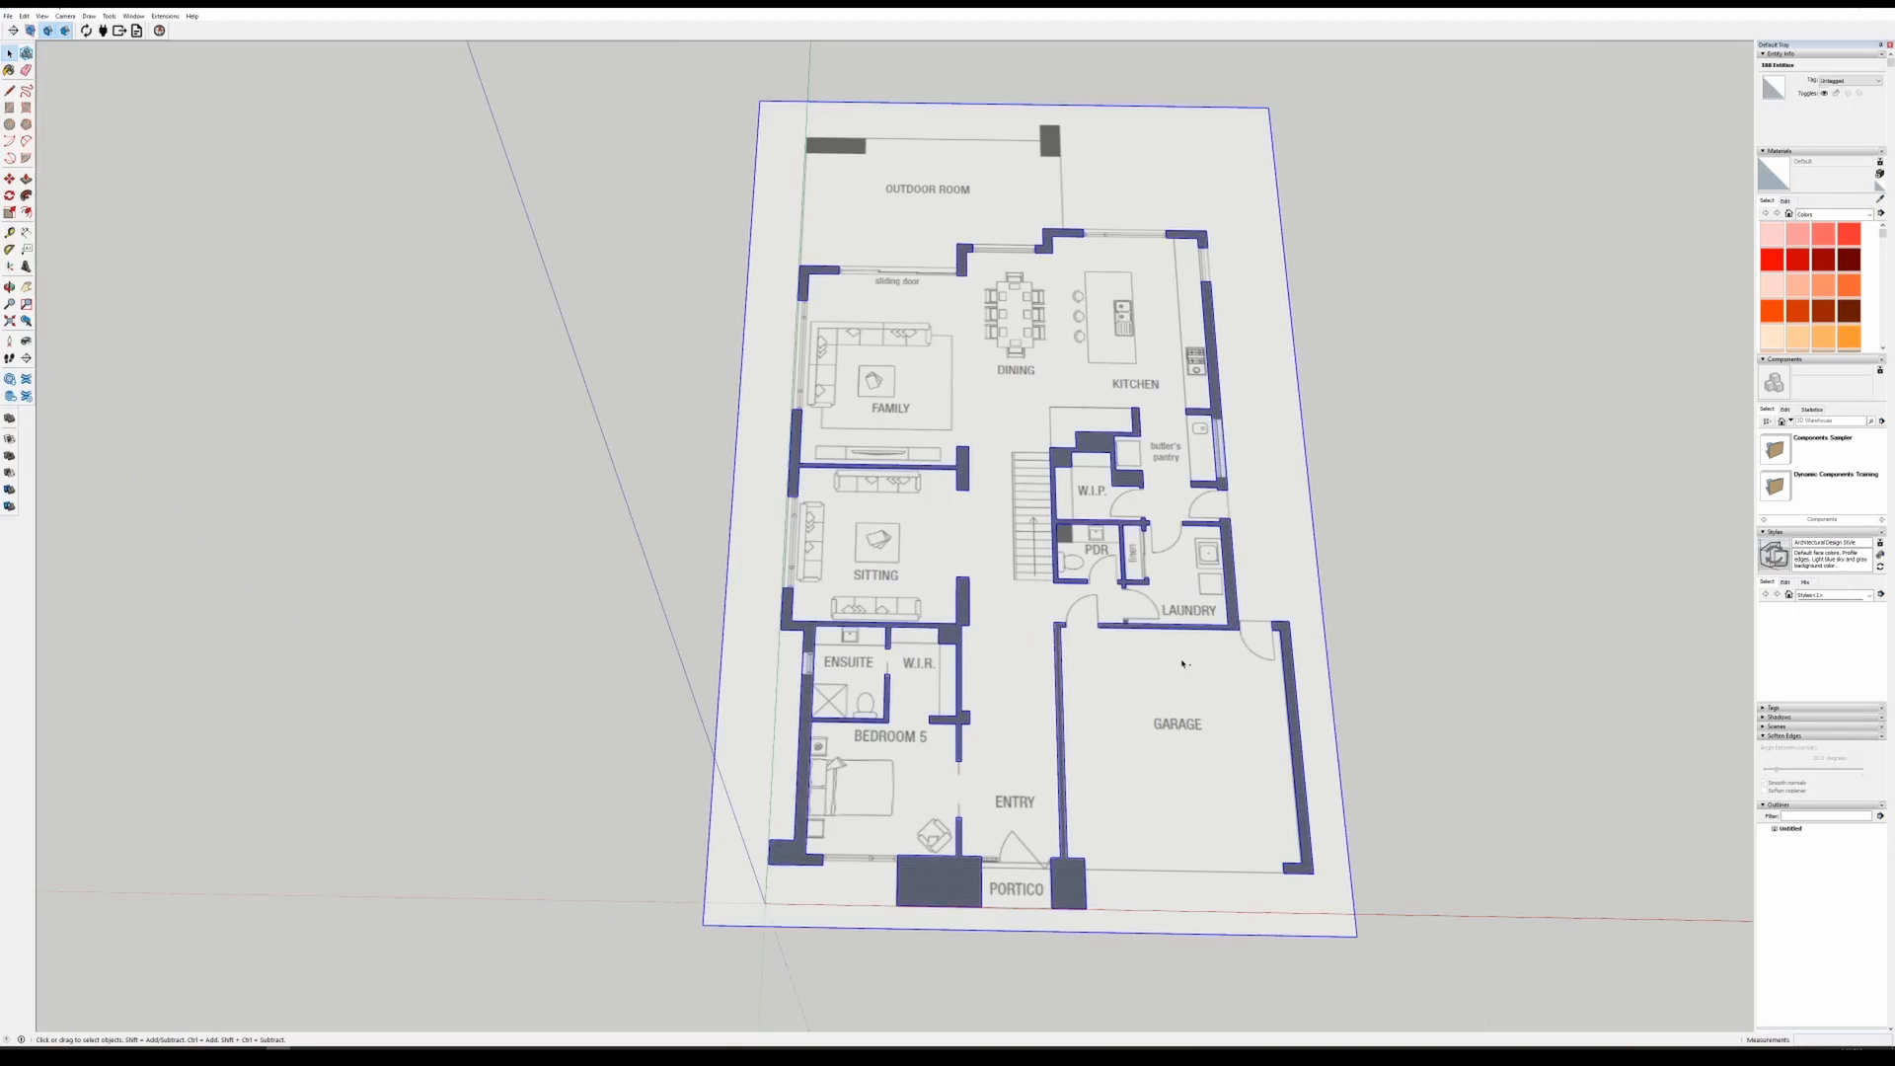
left_click(1150, 664)
left_click(1147, 664, "shift")
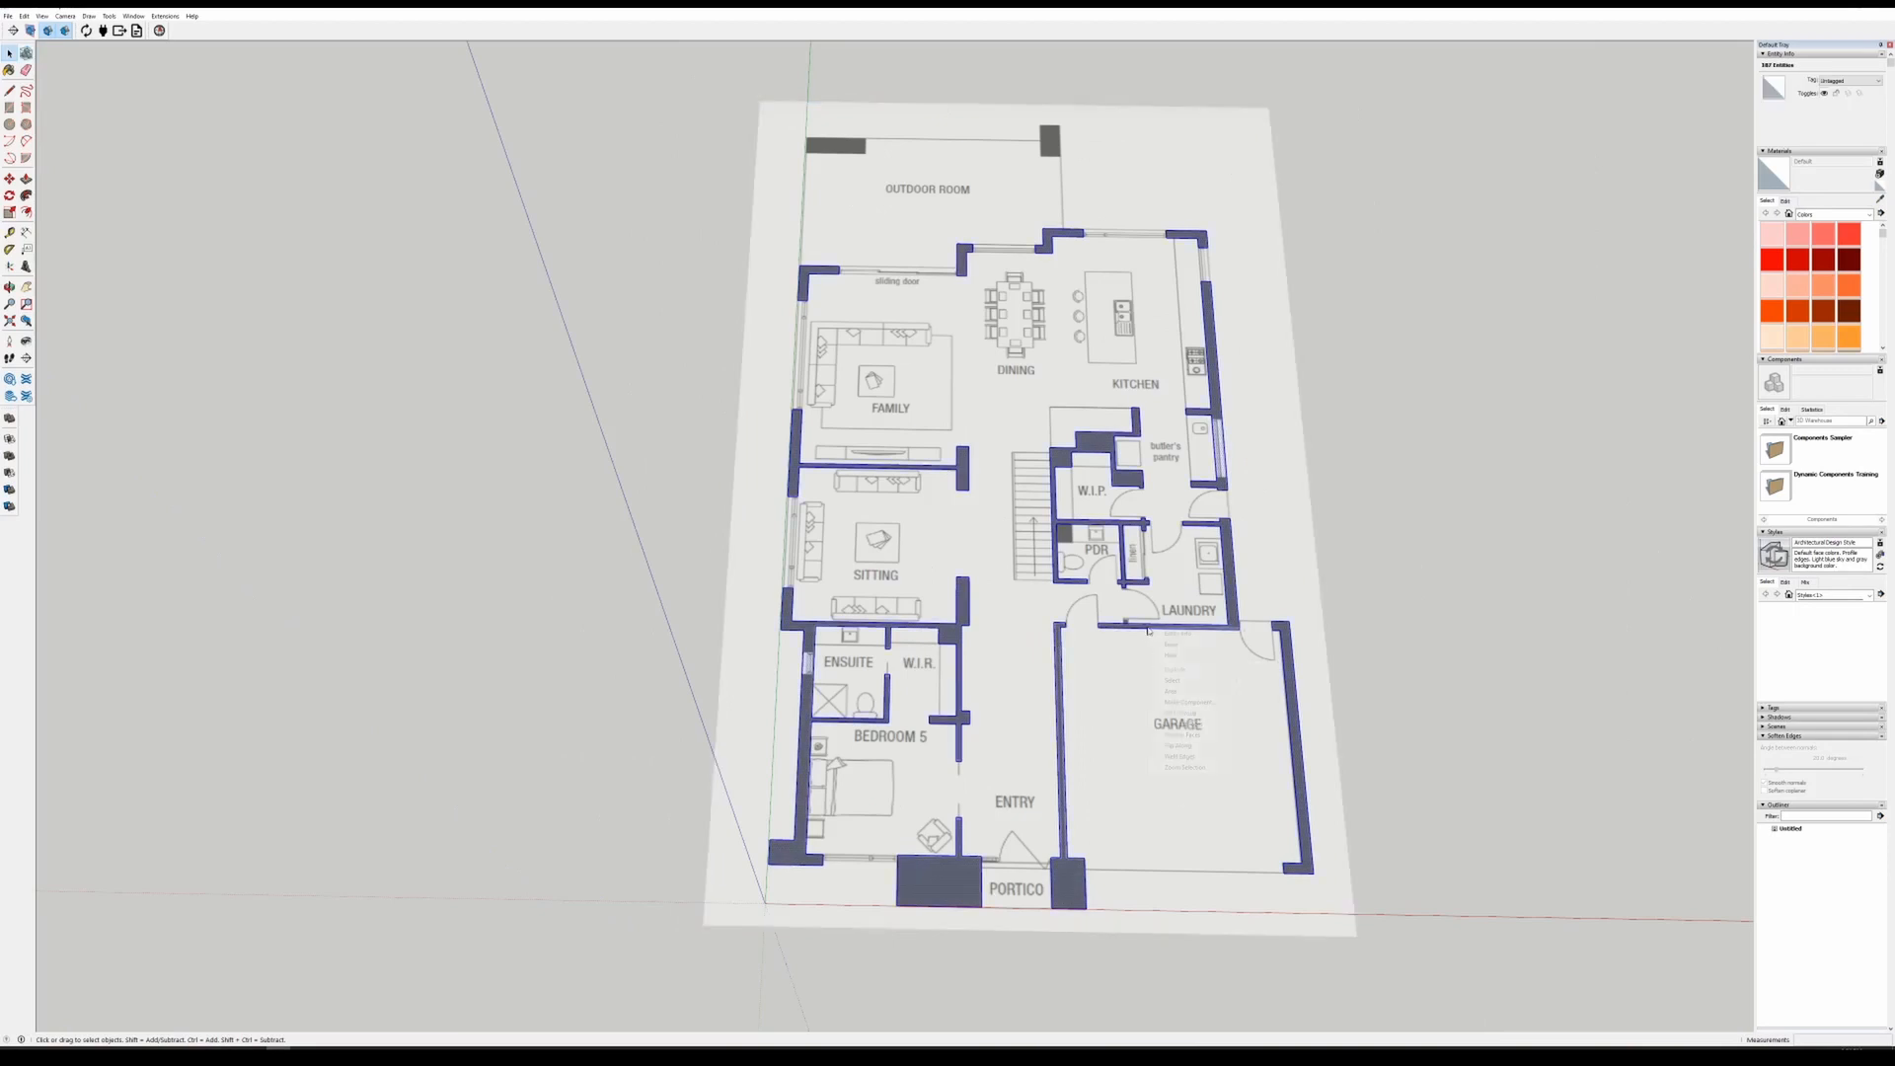
right_click(1147, 641)
left_click(1184, 715)
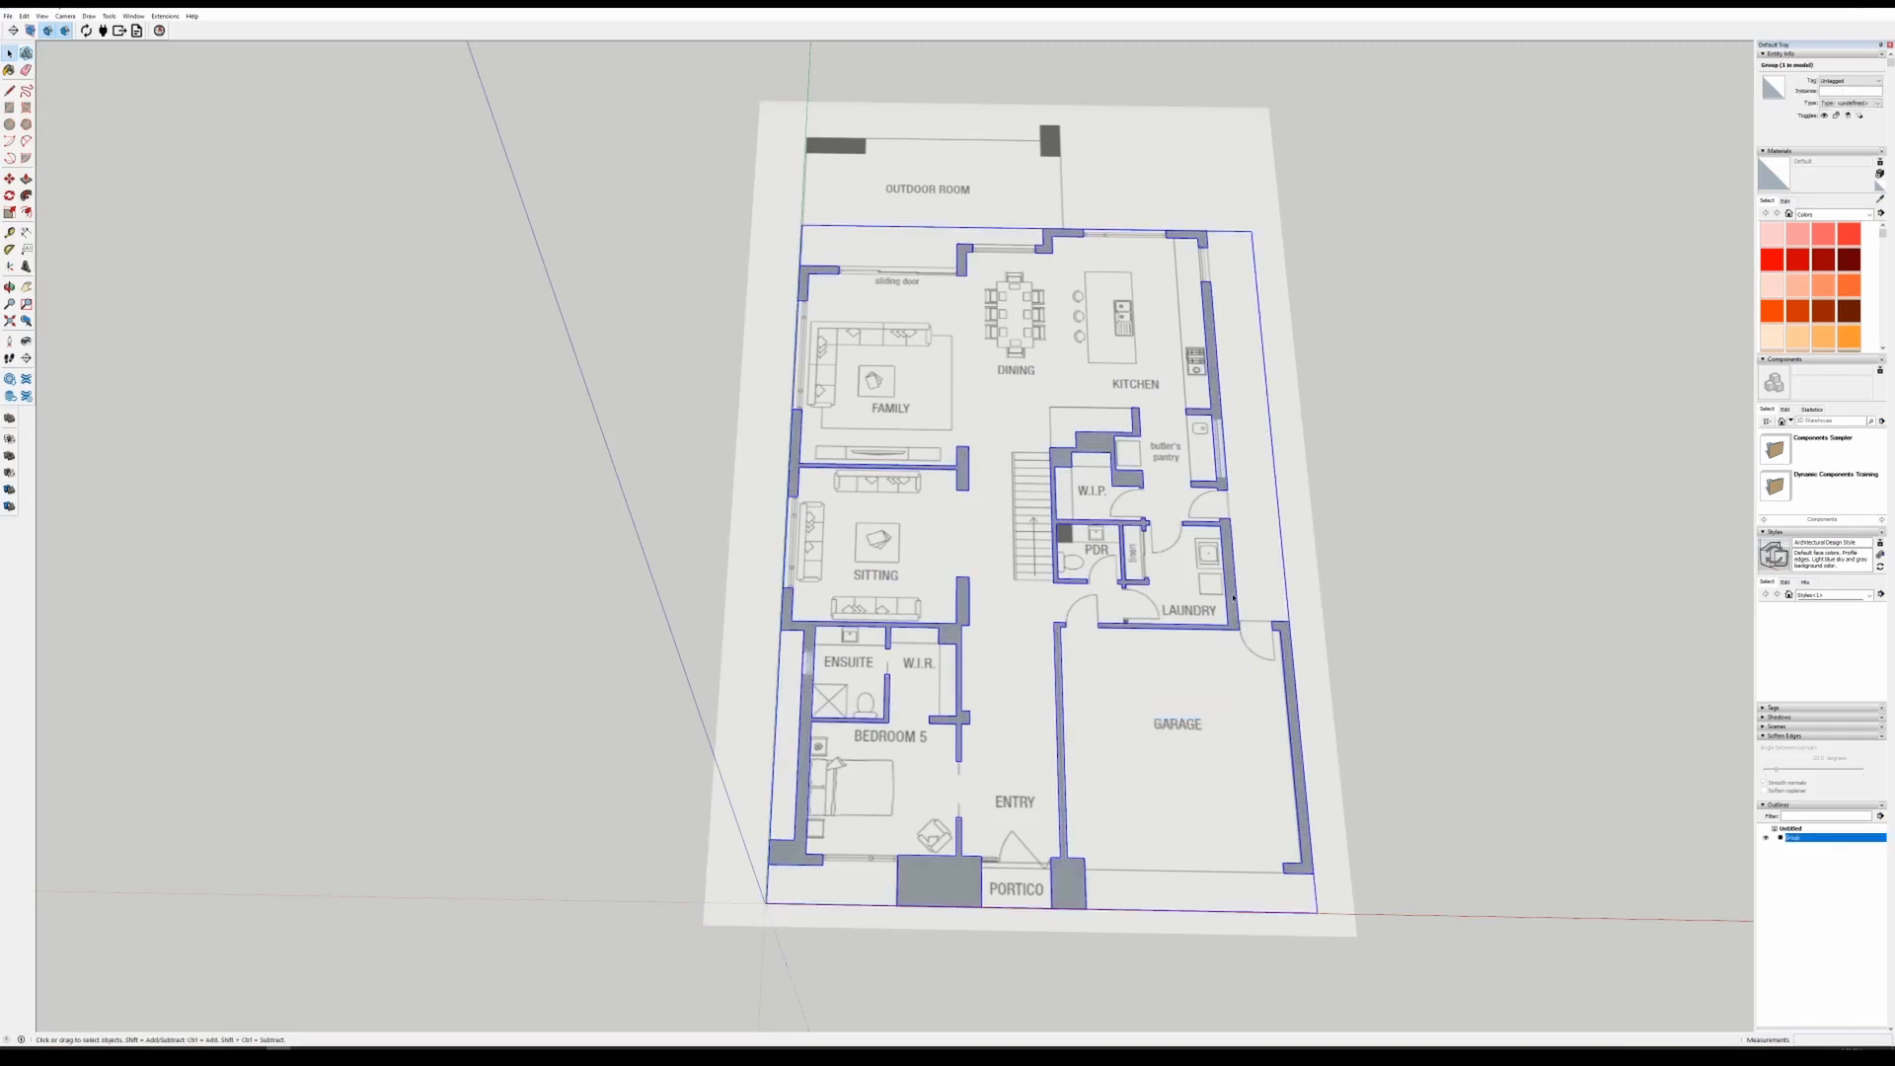
double_click(1233, 598)
left_click(1233, 598)
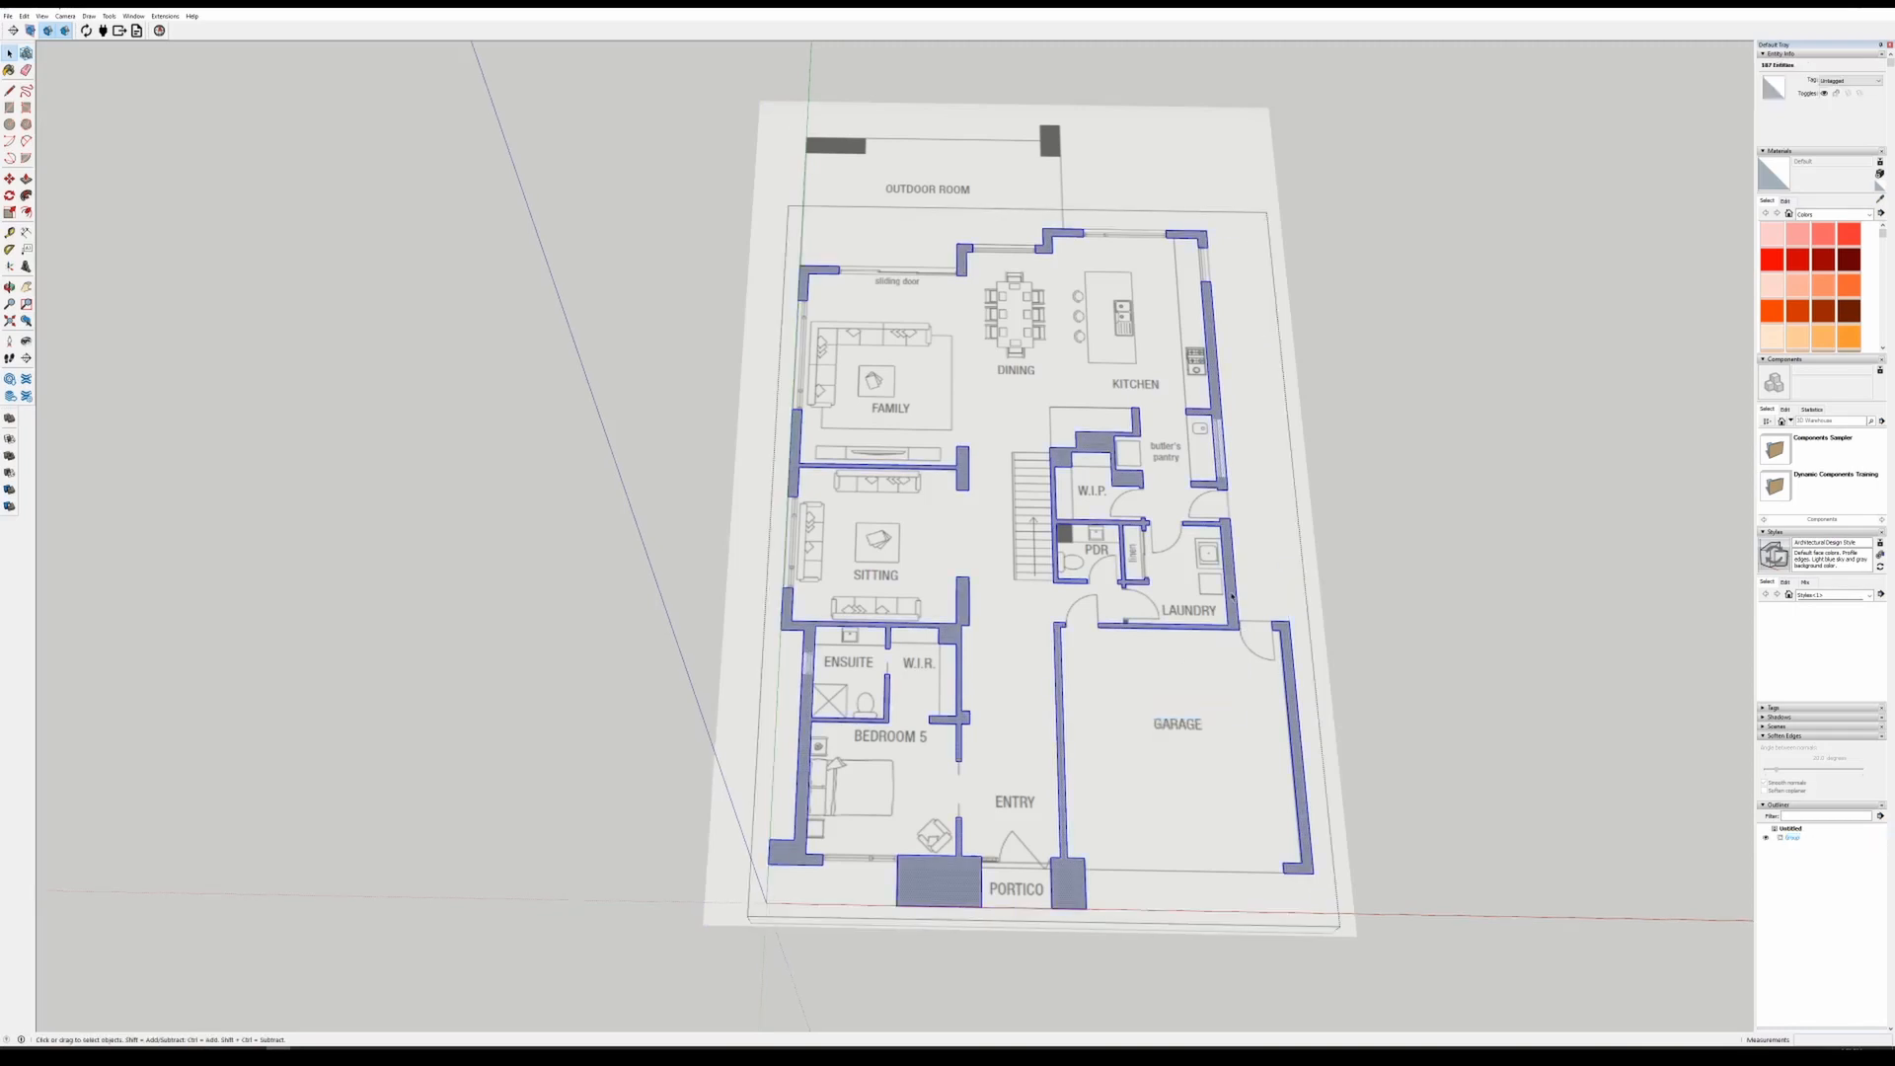
key("p")
left_click_drag(1232, 598, 1237, 447)
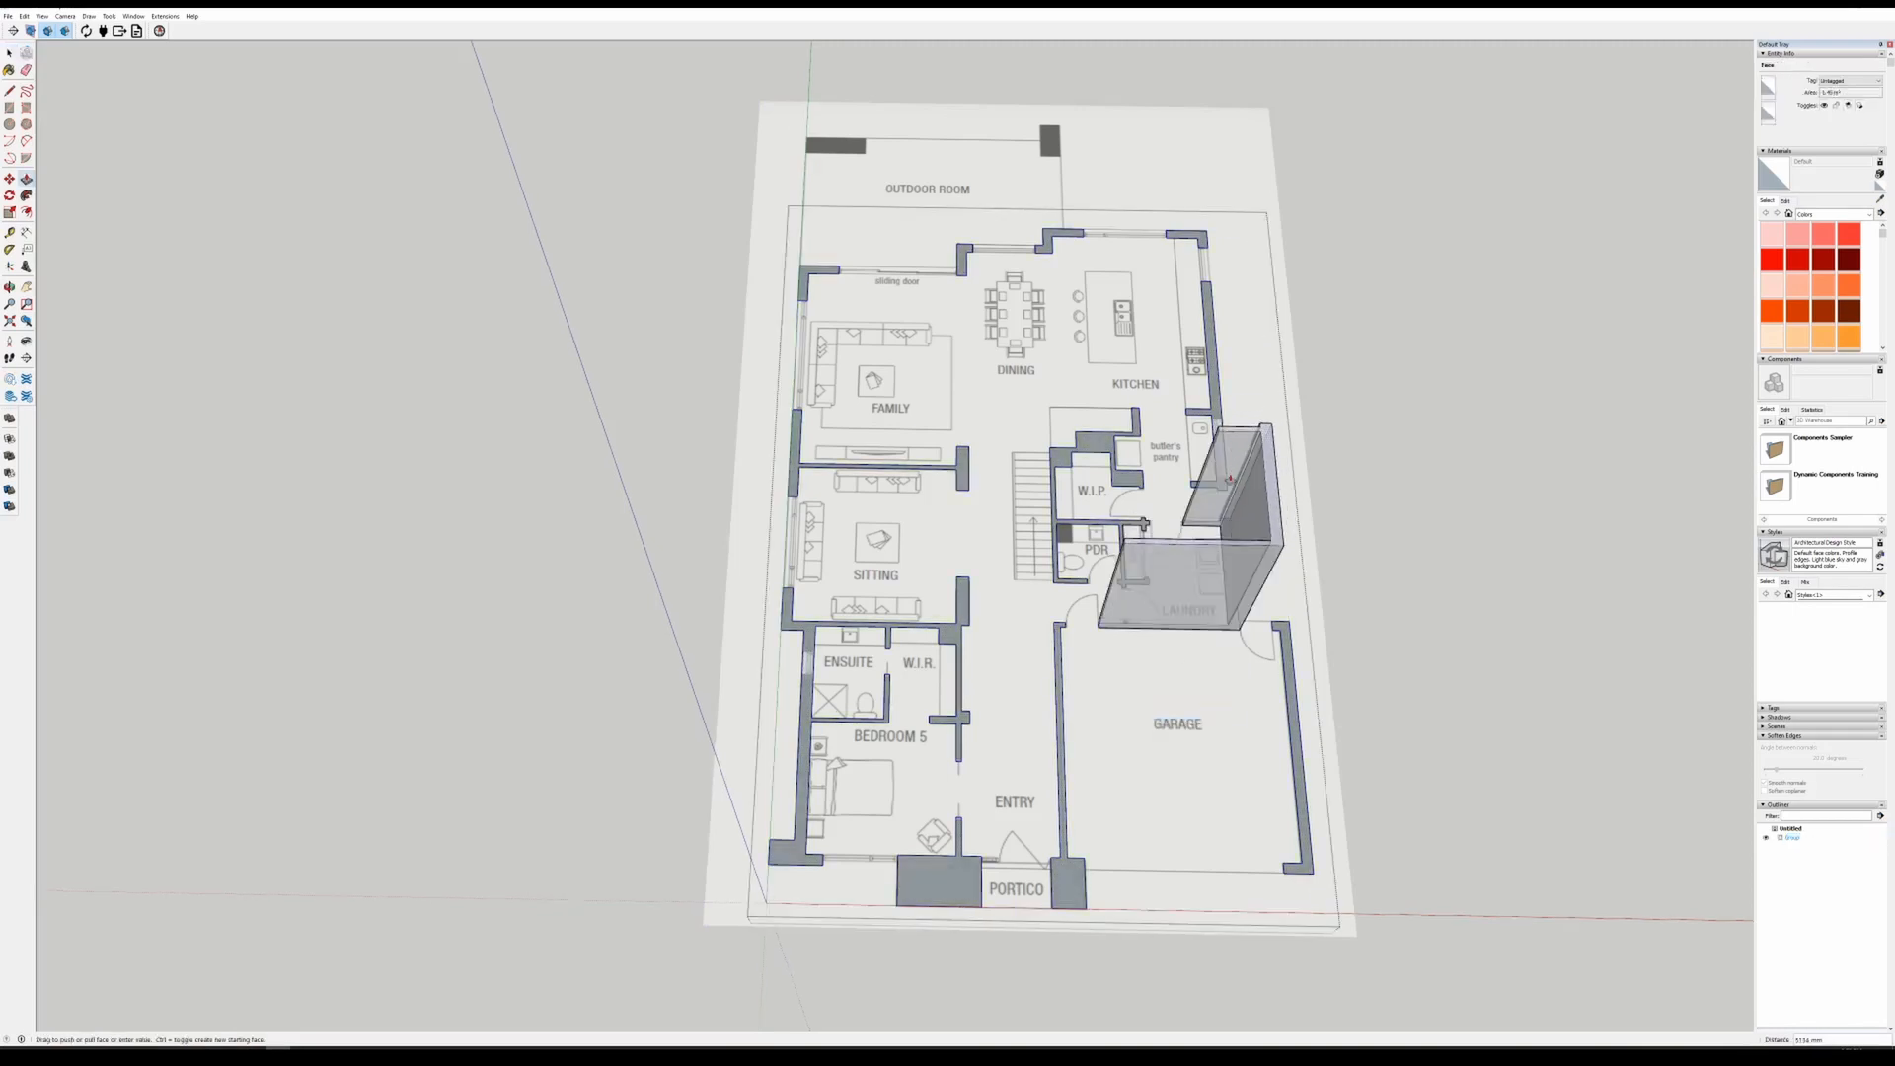
middle_click_drag(1234, 470, 1300, 294)
left_click(1303, 358)
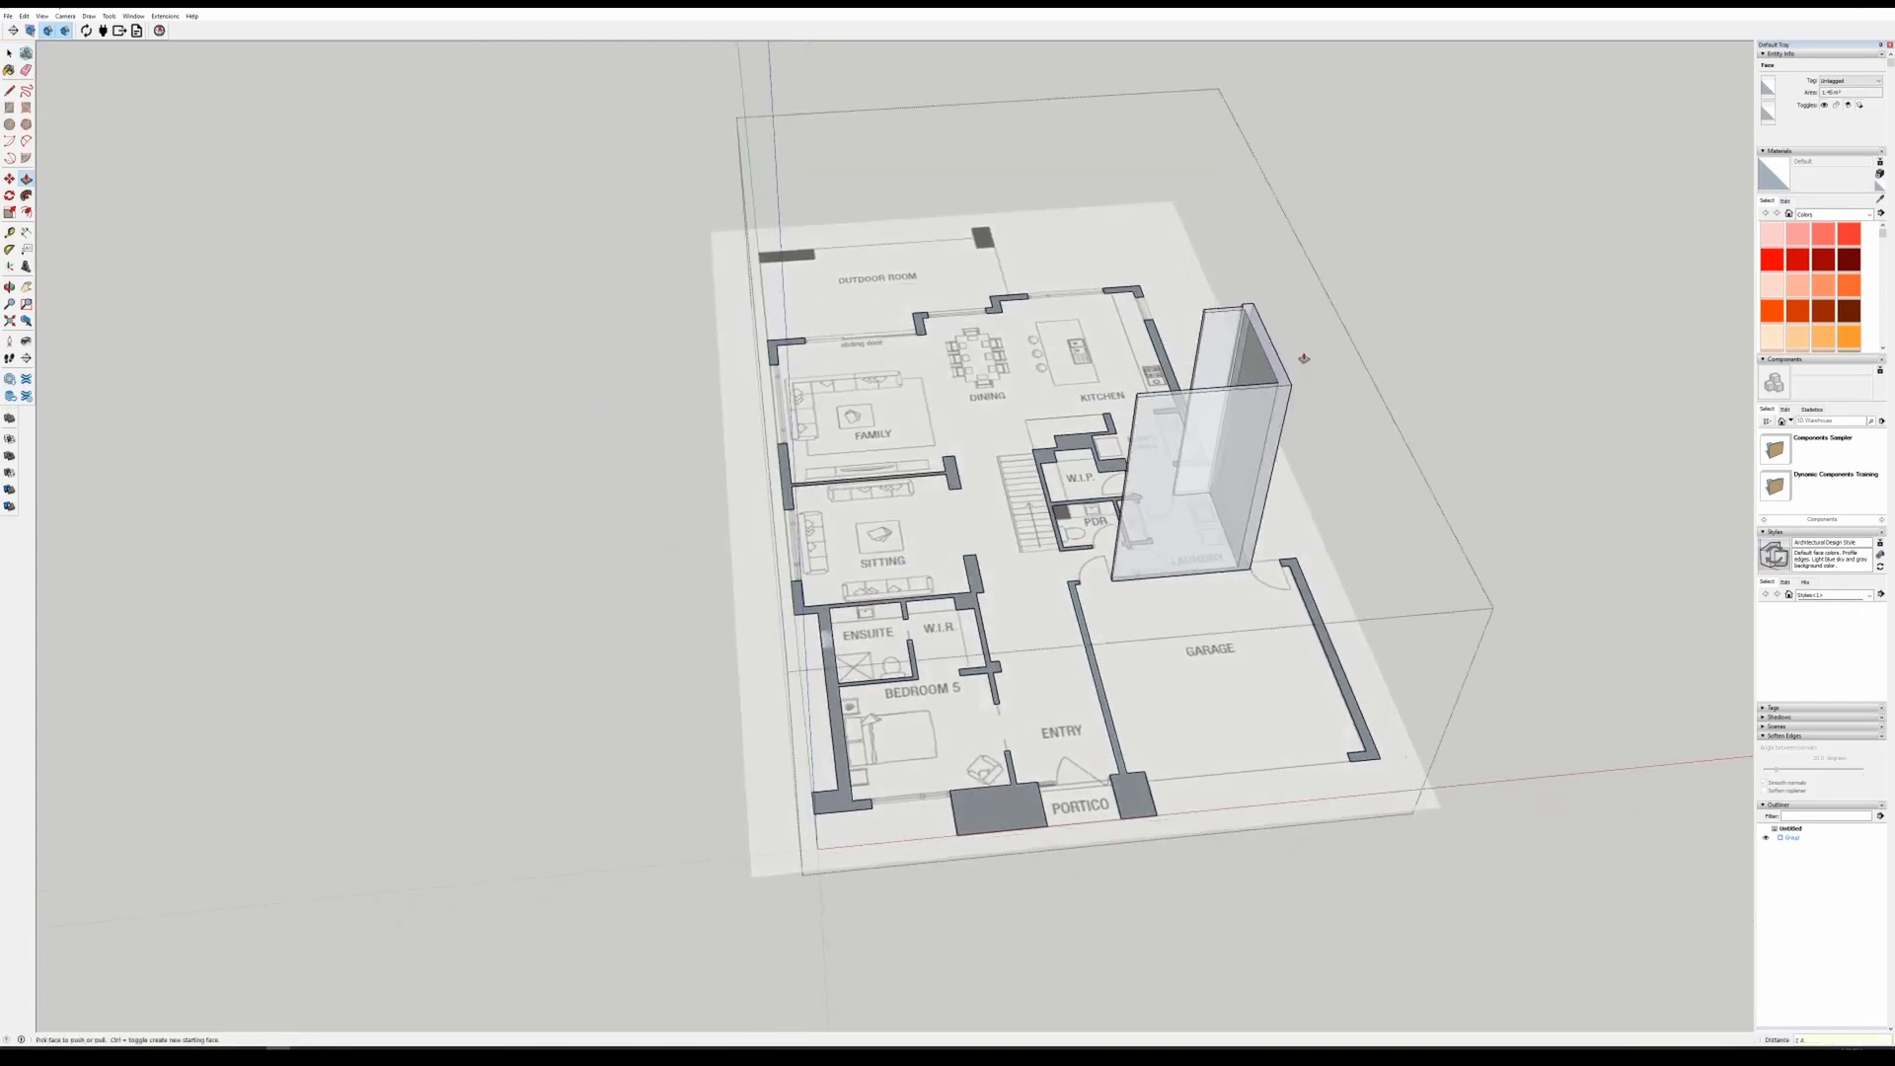
key("Return")
key("ctrl+z")
- Push/pull the laundry's wall face up 2400 mm
middle_click_drag(1257, 495, 1239, 314)
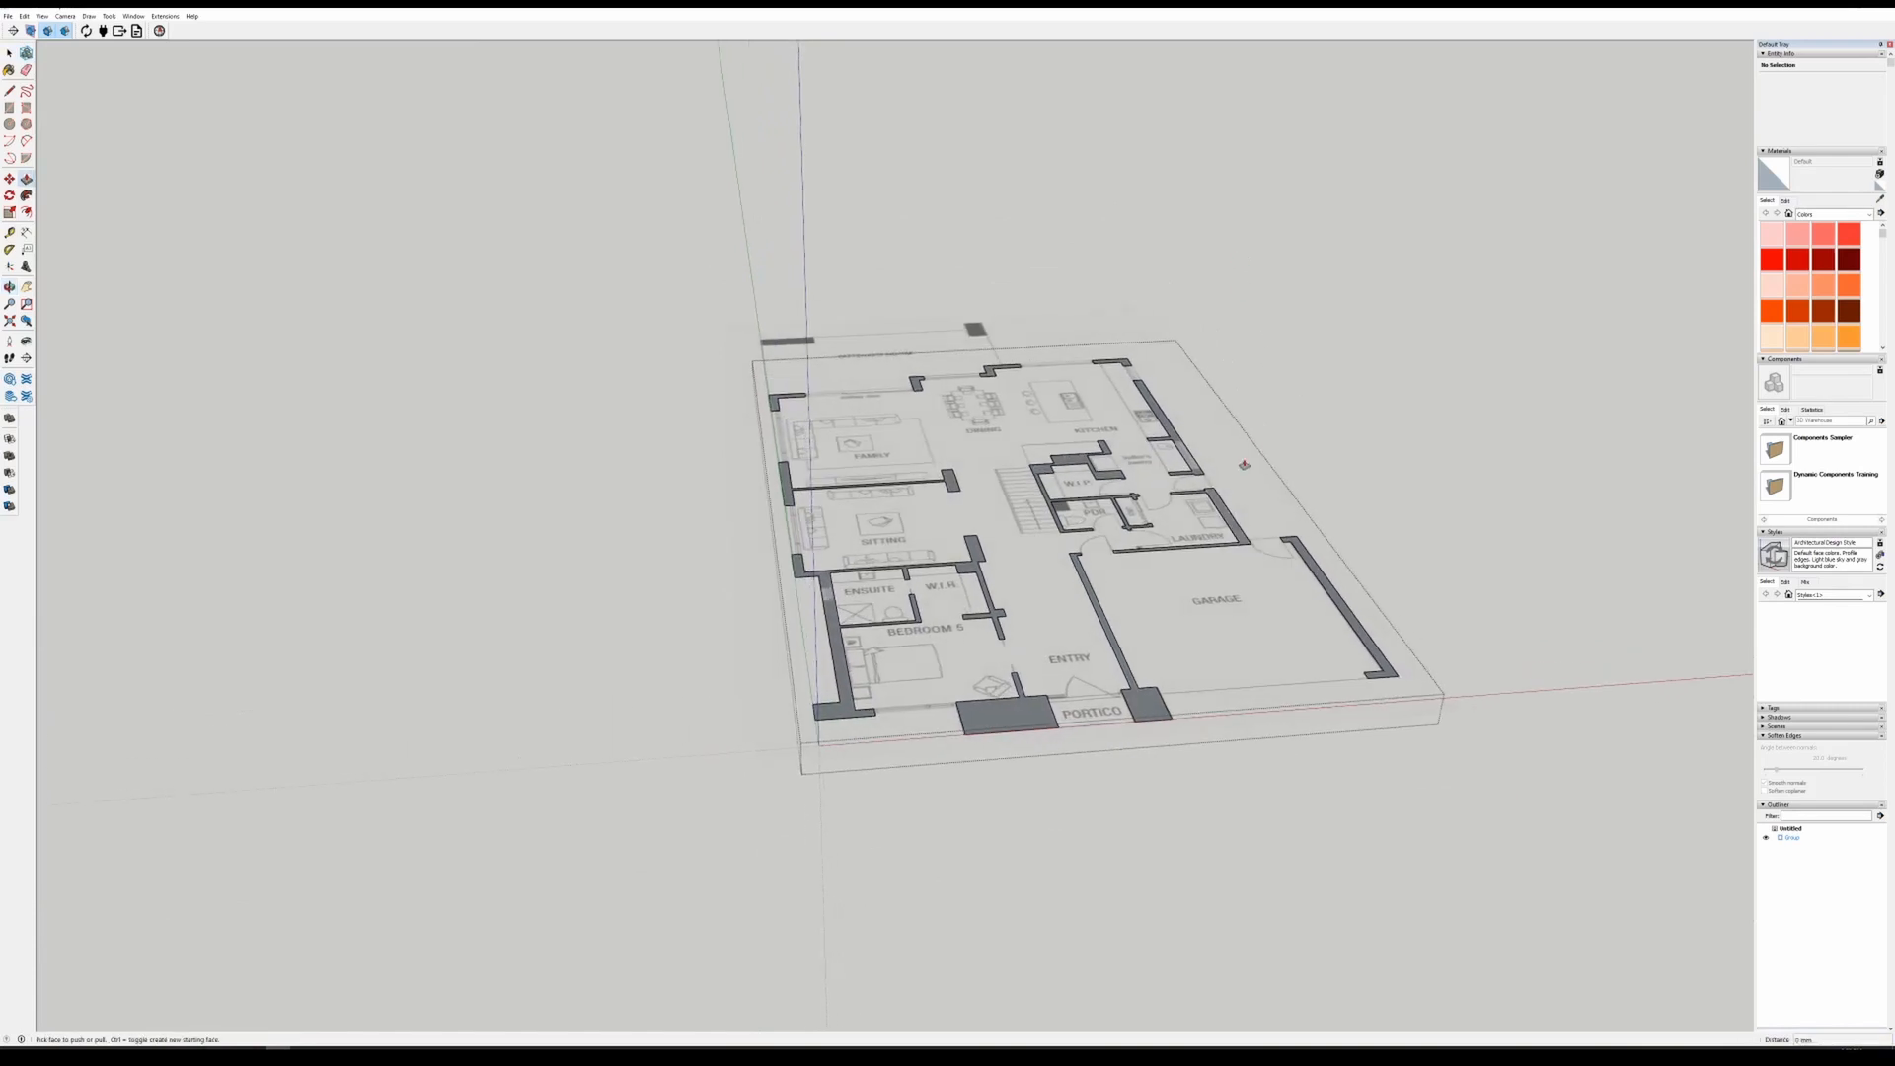
left_click(1244, 465)
type("240")
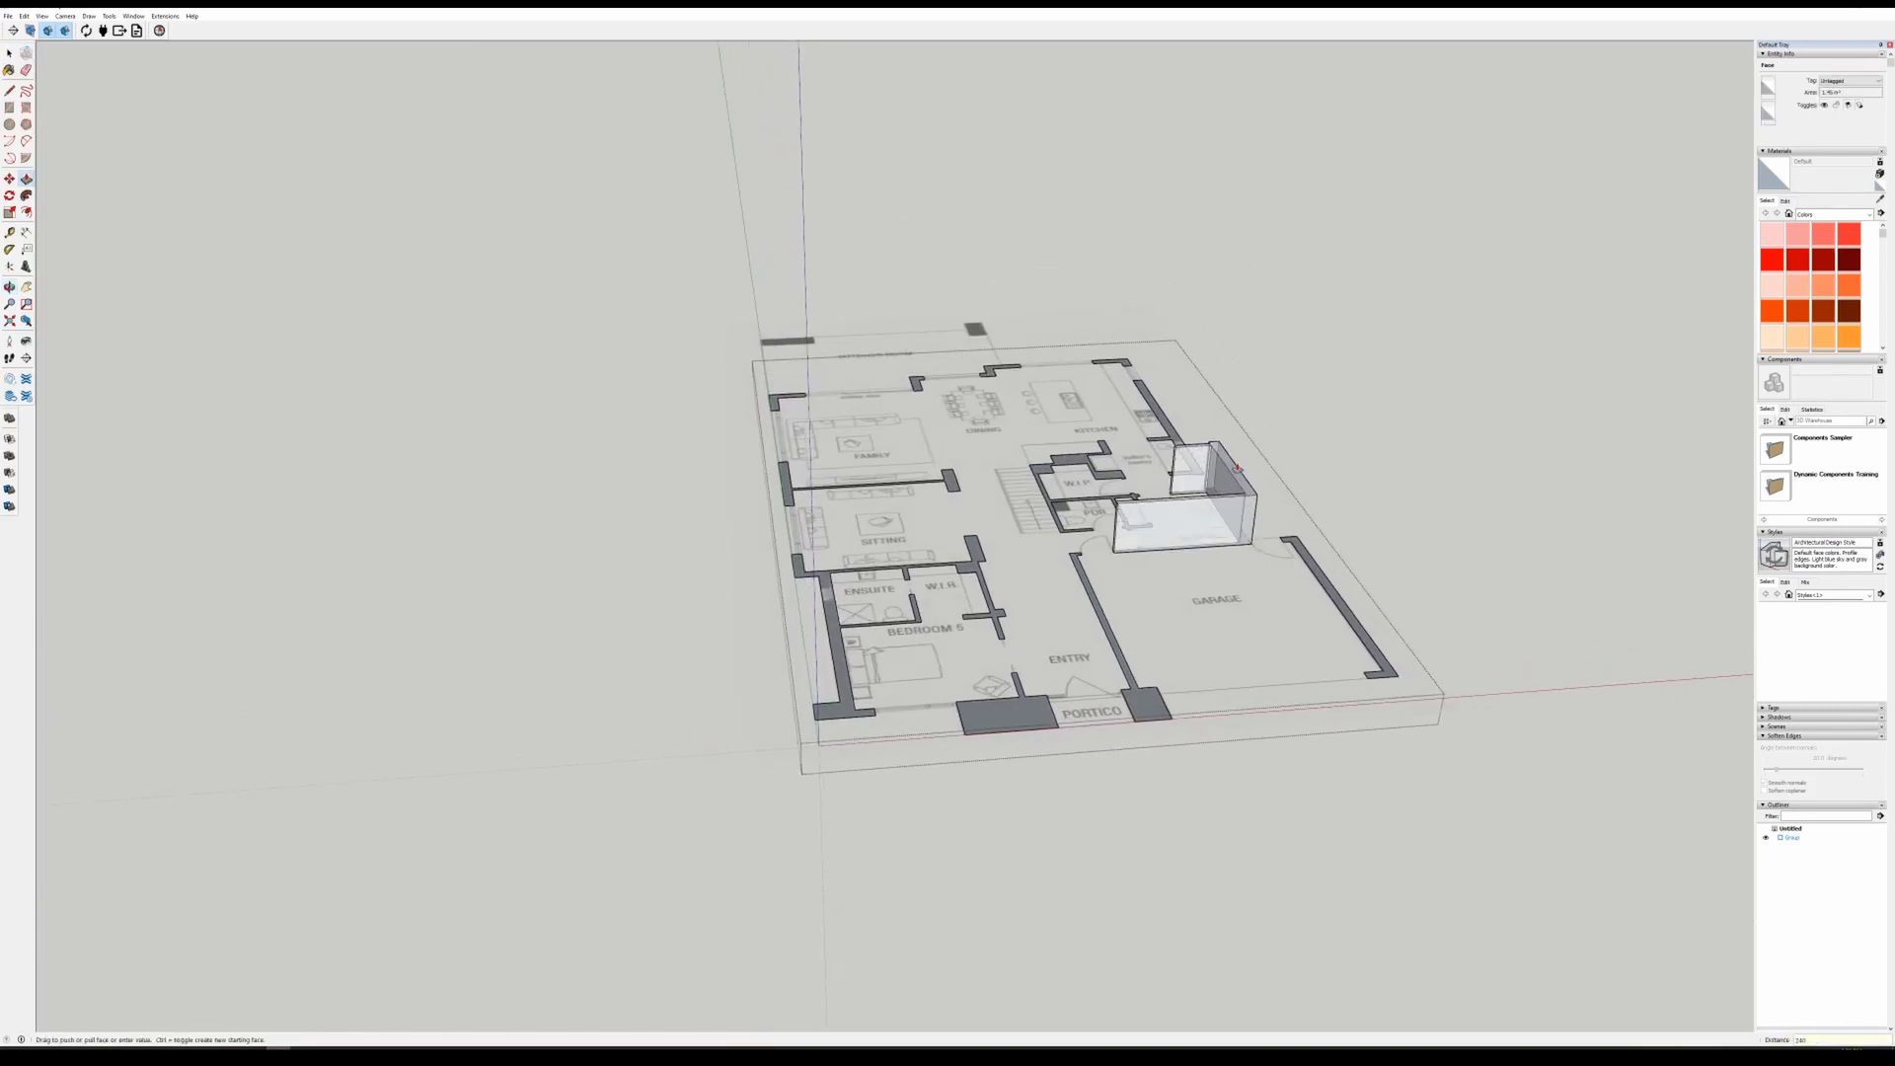
type("0")
key("Return")
- Raise the garage side walls, the bedroom 5 walls and the large portico pier to the laundry wall's height
left_click(1301, 555)
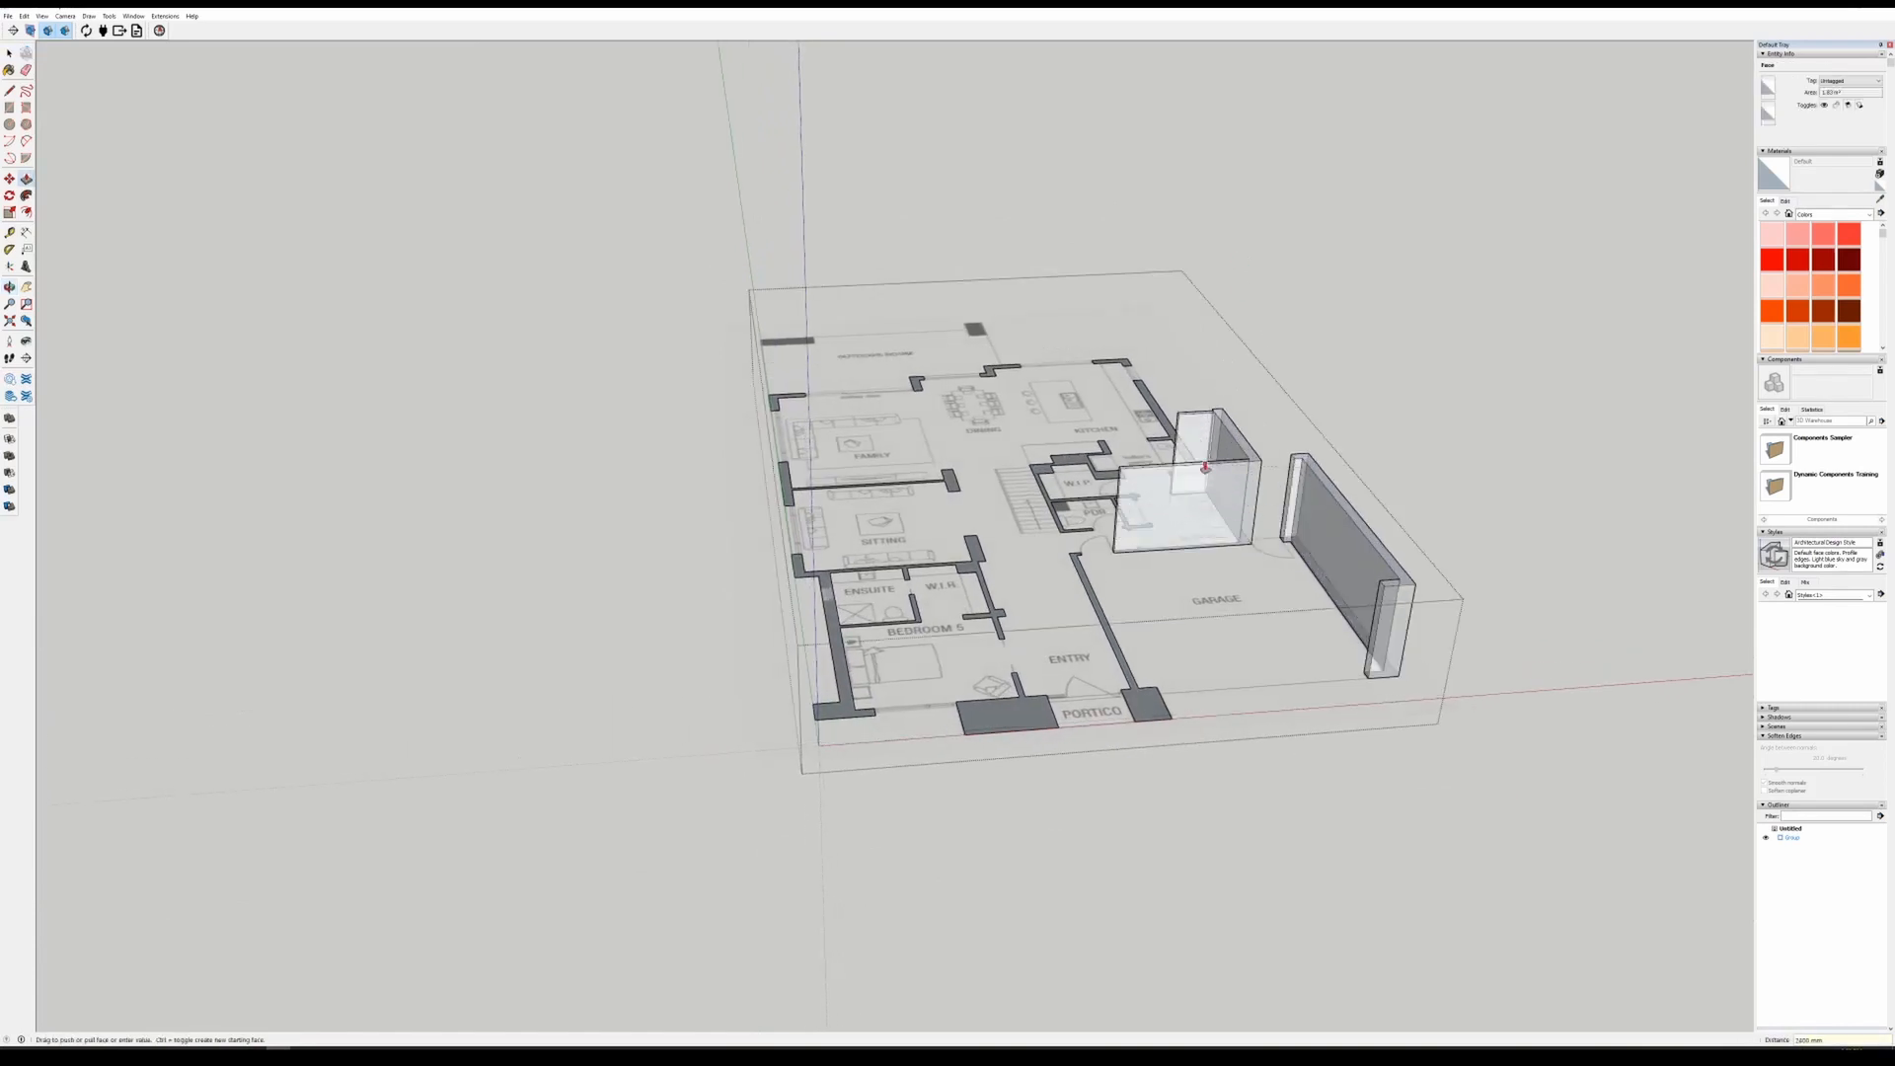
double_click(1116, 590)
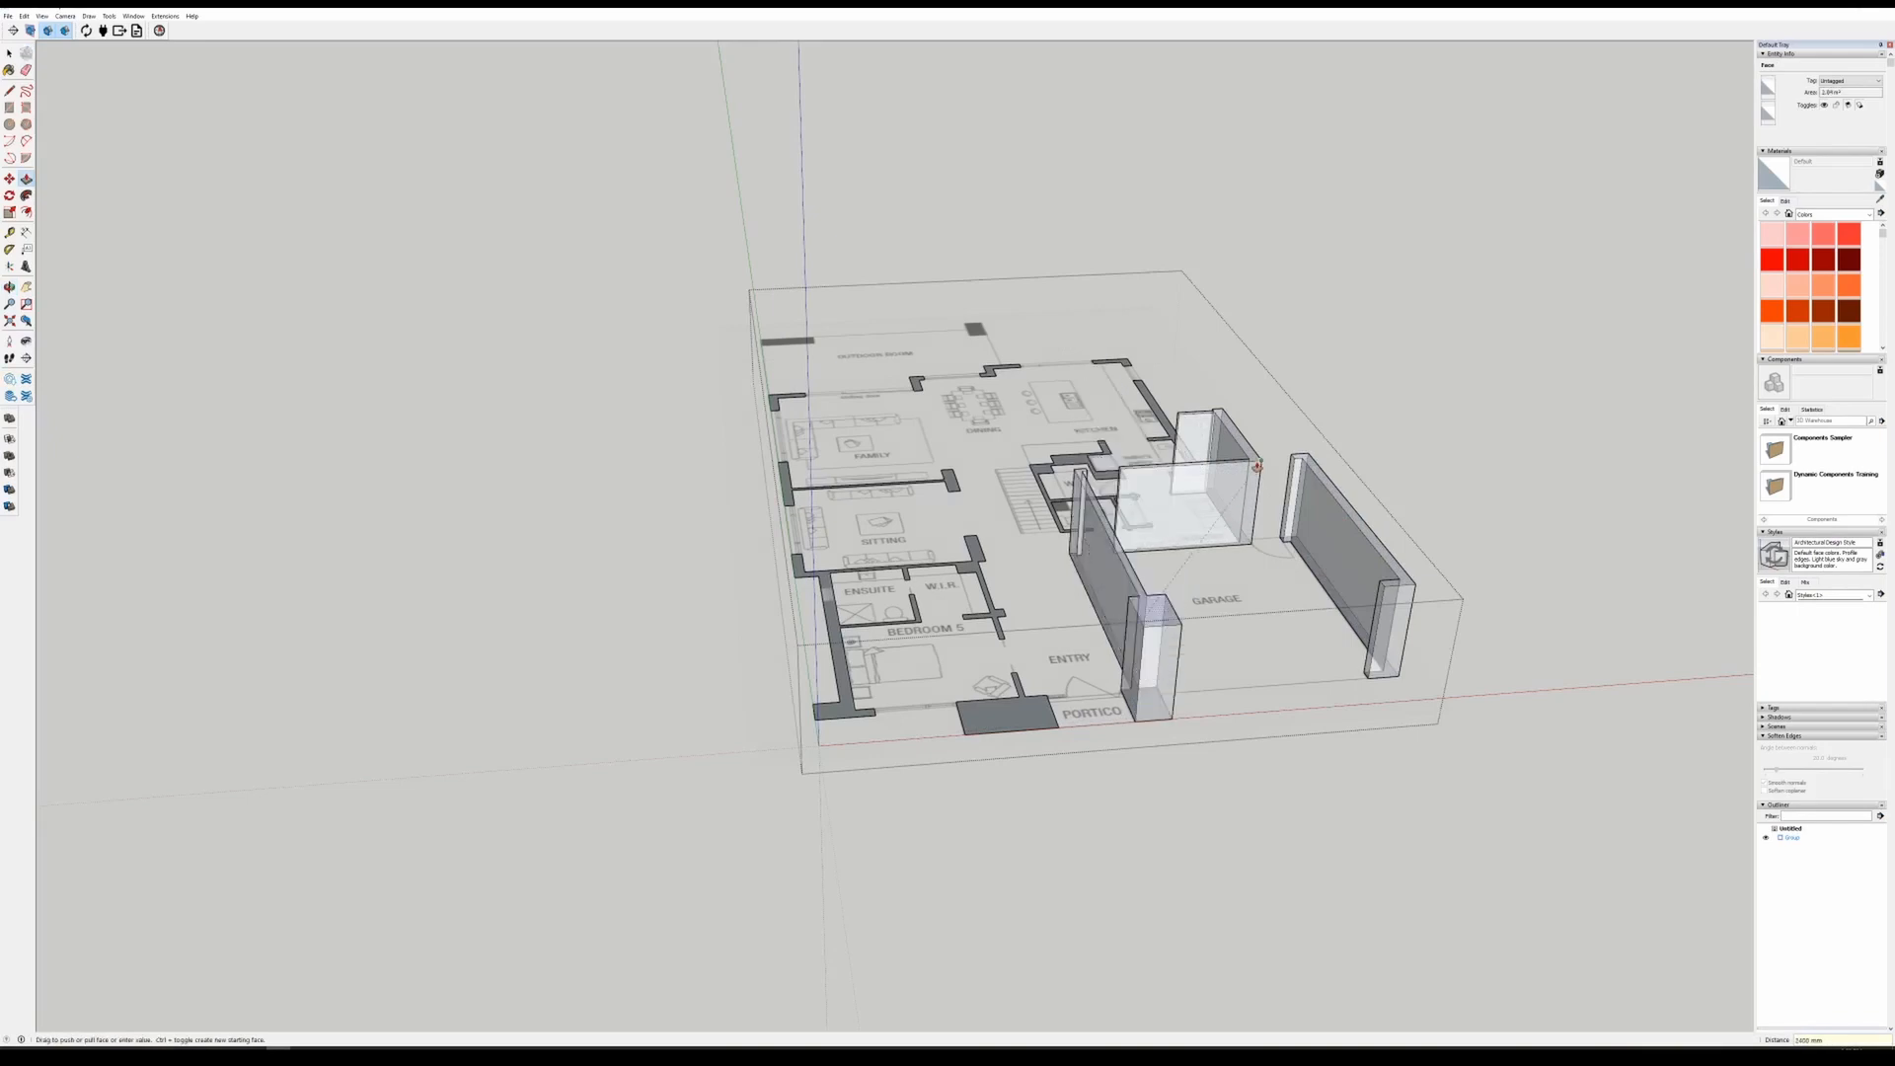
left_click(1257, 466)
left_click(1038, 709)
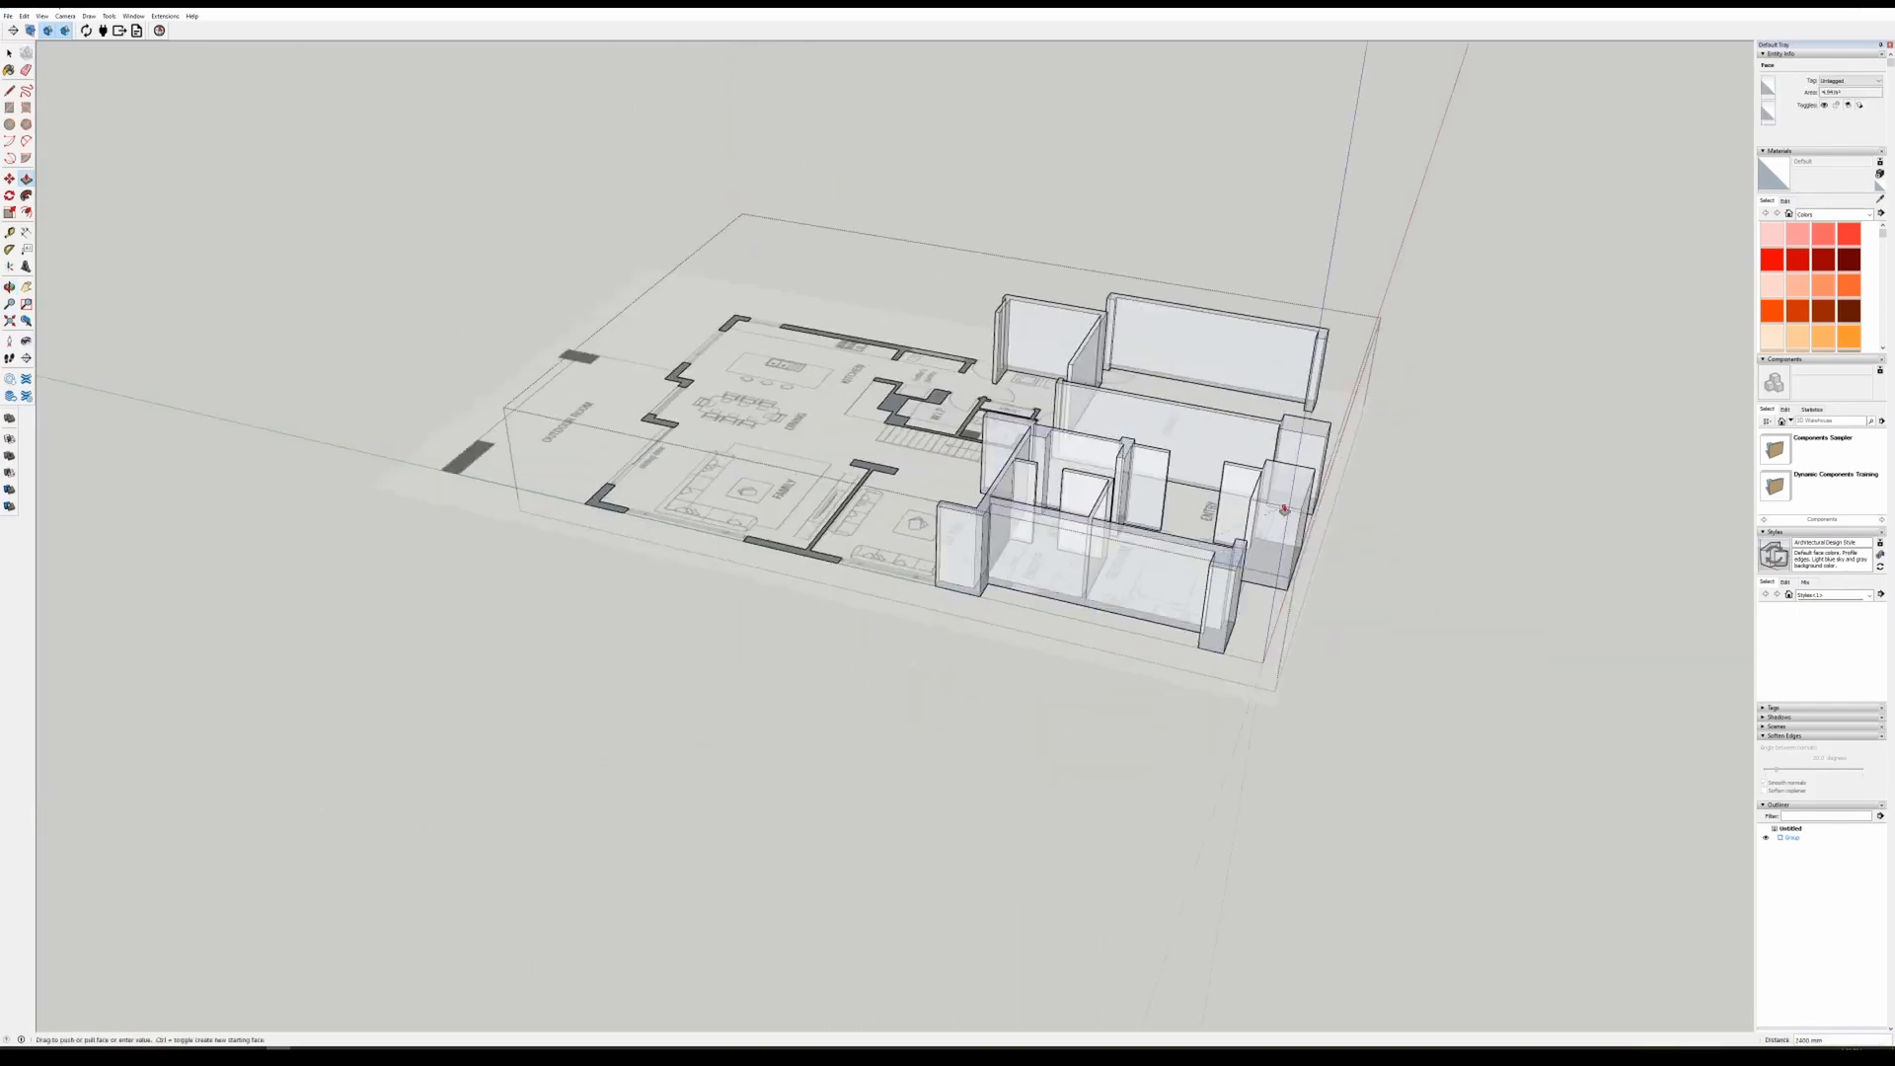
left_click(1284, 510)
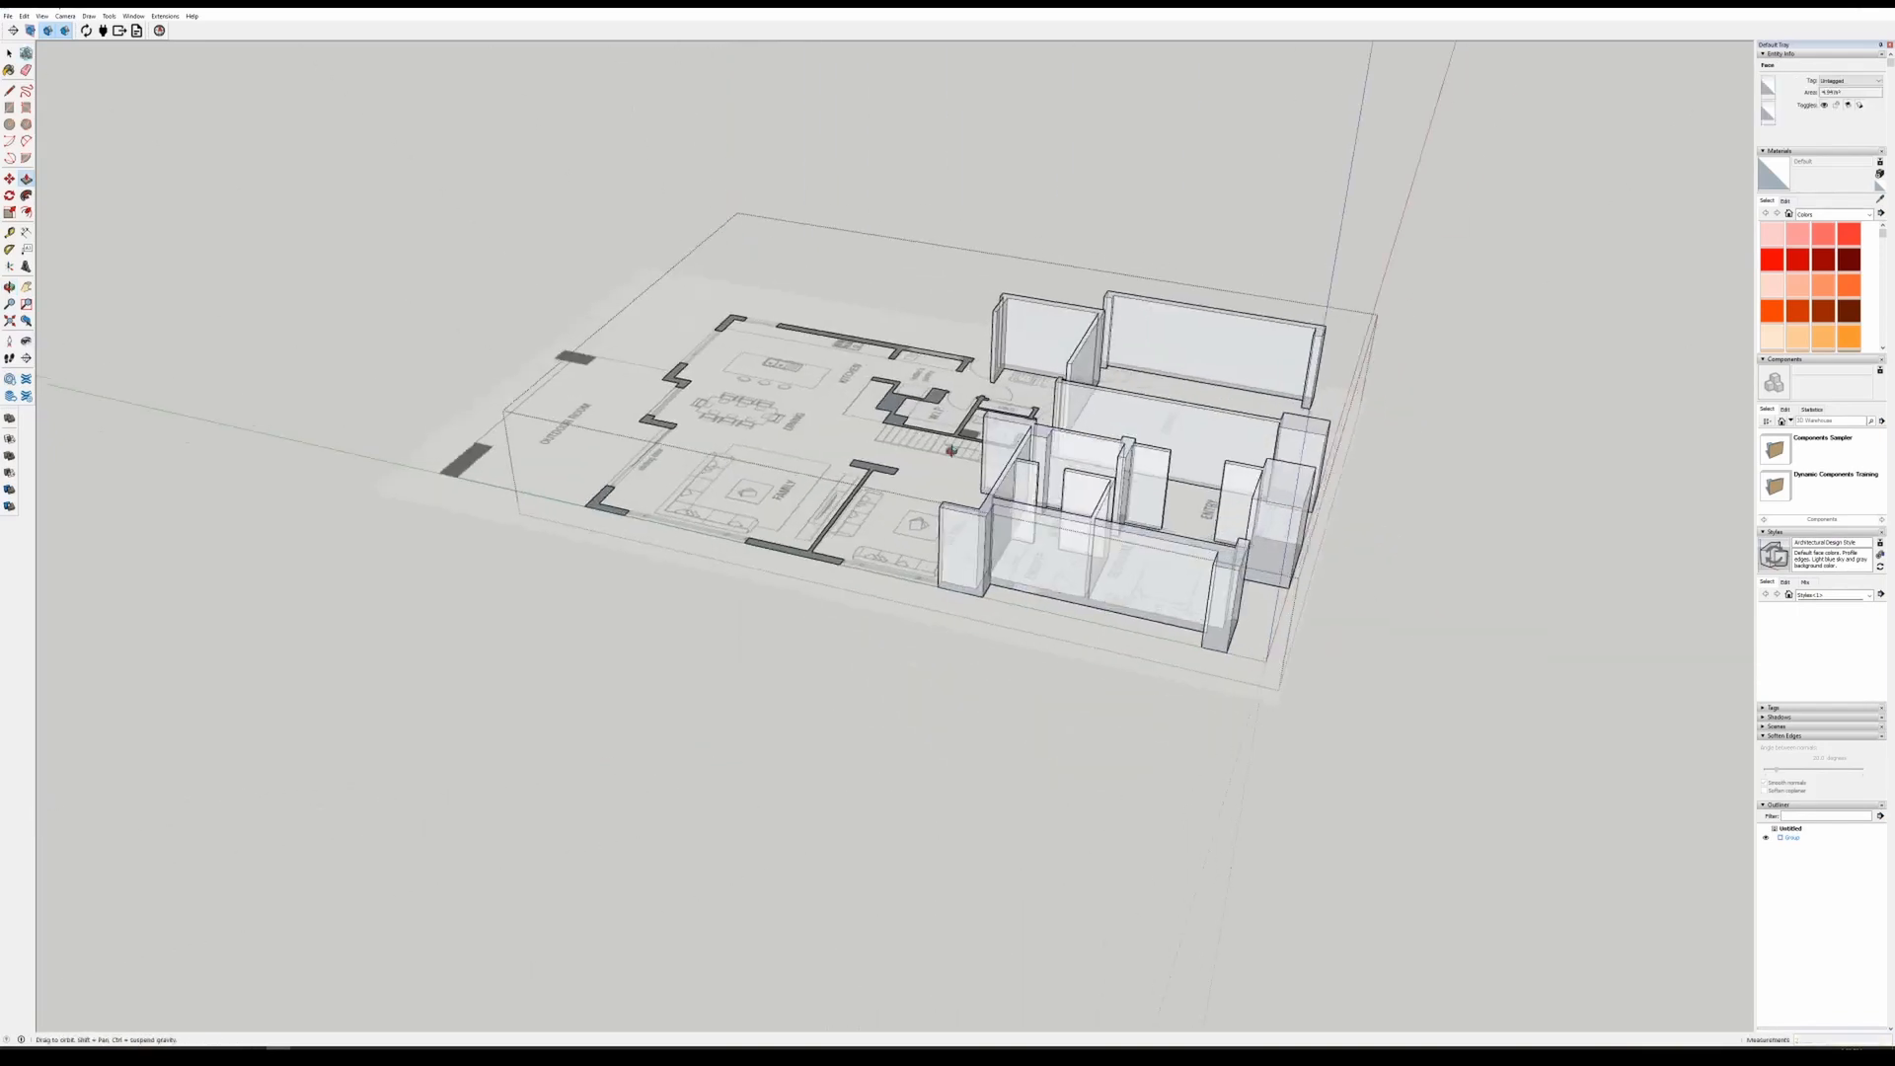
- Raise the wall between the family and sitting rooms to the height of the existing walls
middle_click_drag(968, 424, 1135, 523)
left_click(877, 487)
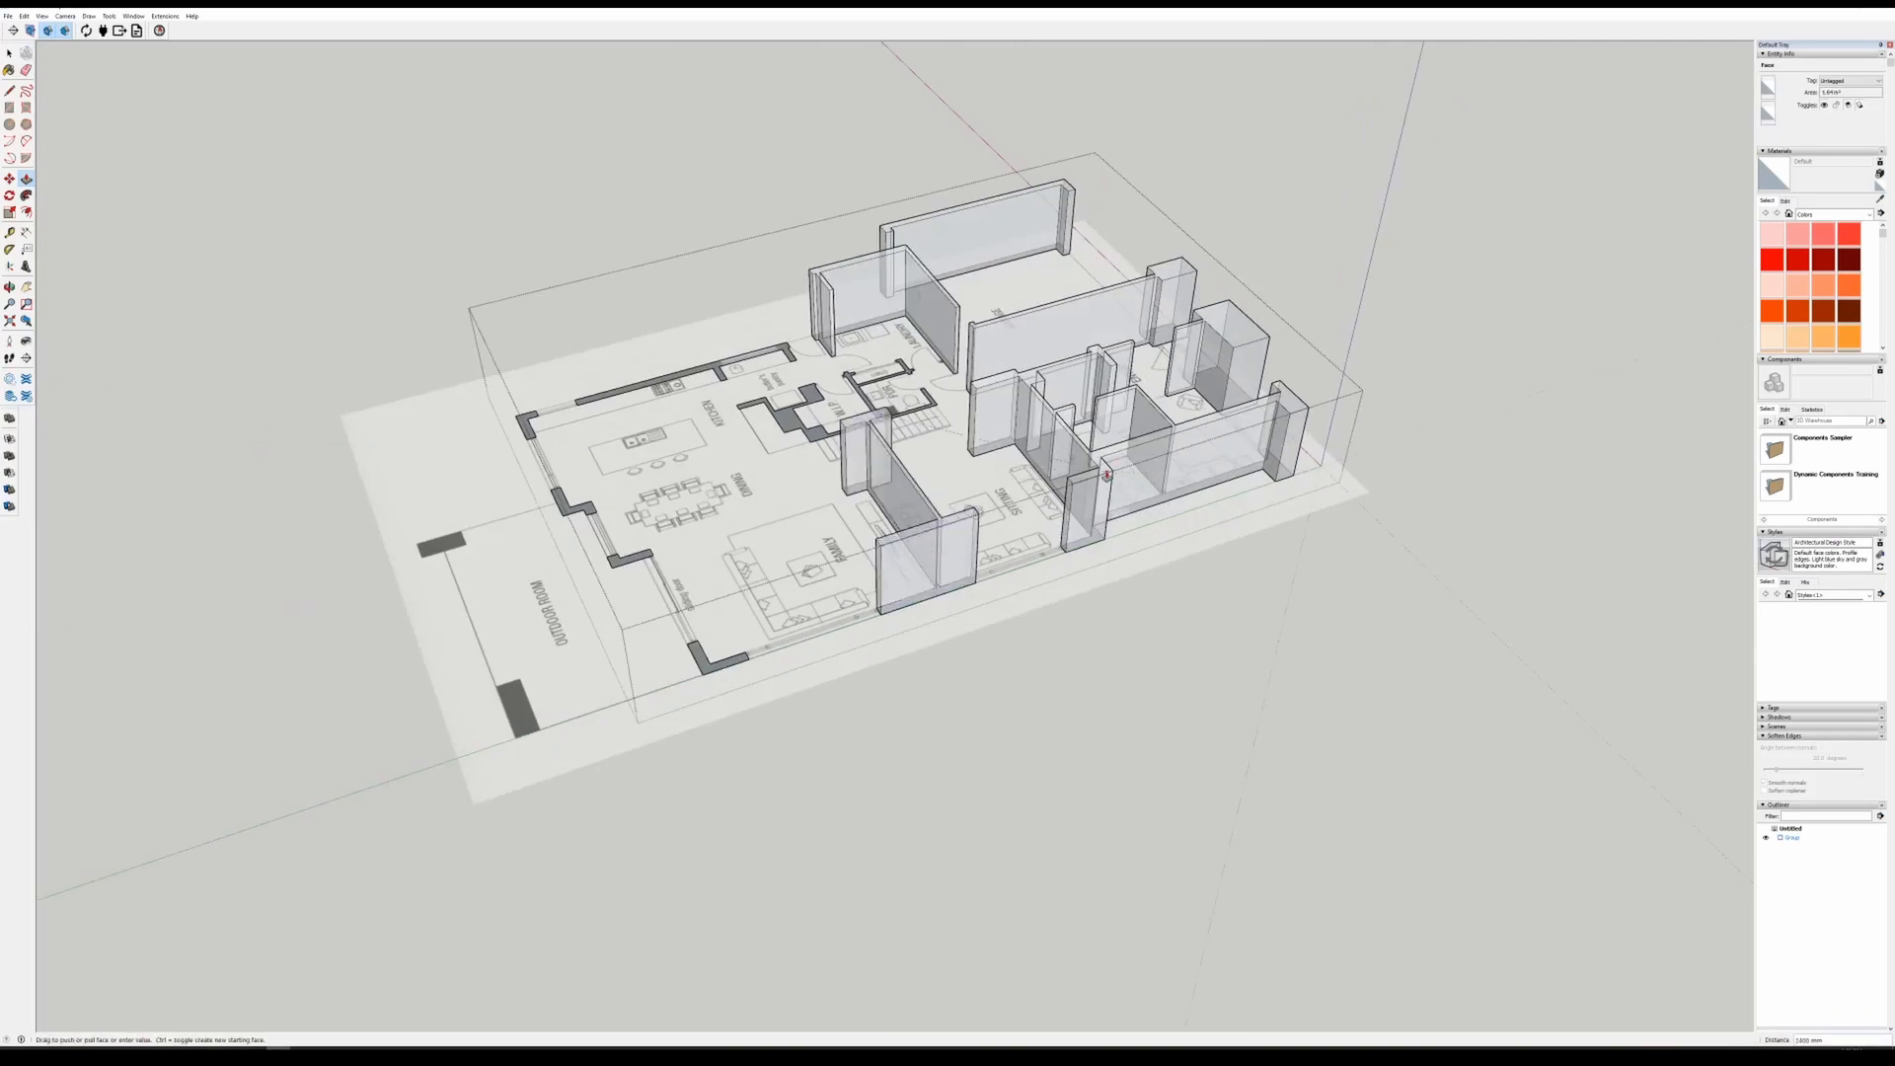
left_click(1108, 475)
- Raise the rear wall sections along the family, dining and kitchen areas to the height of the existing walls
middle_click_drag(661, 489, 929, 694)
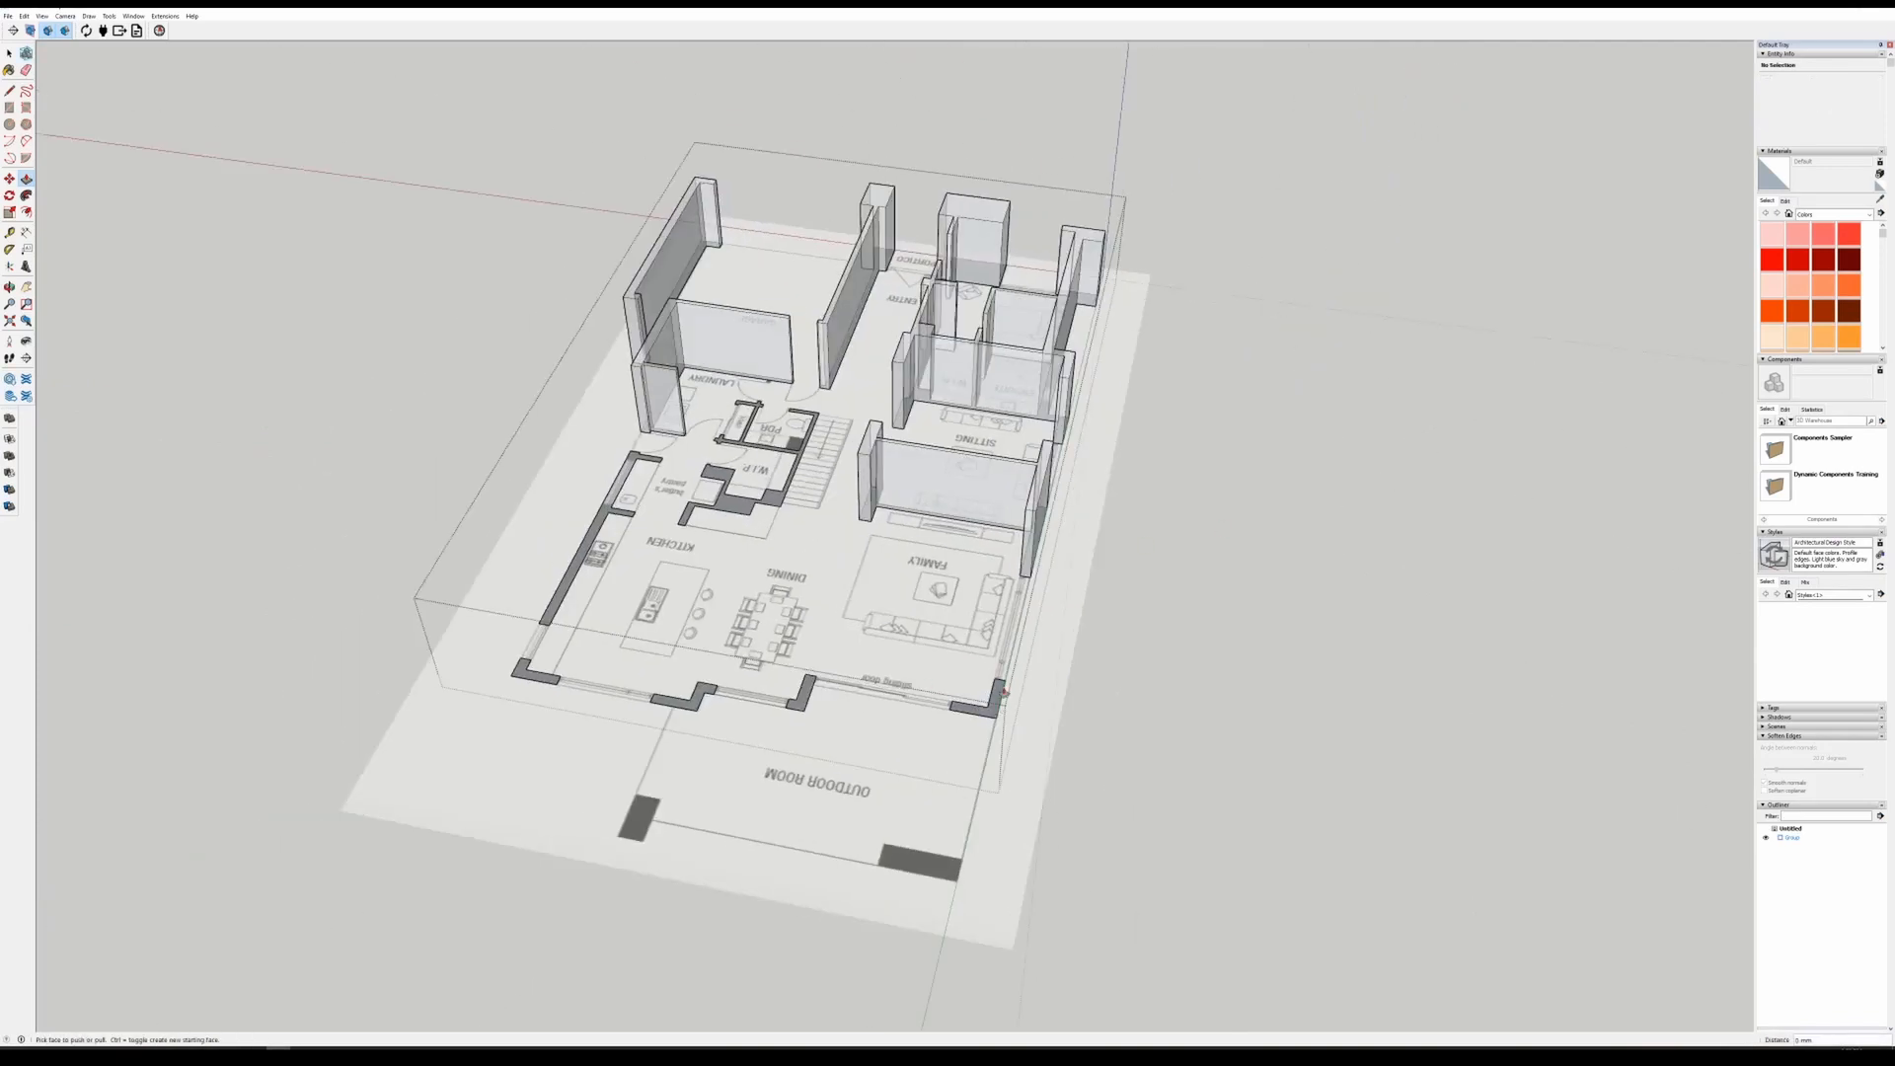
double_click(997, 705)
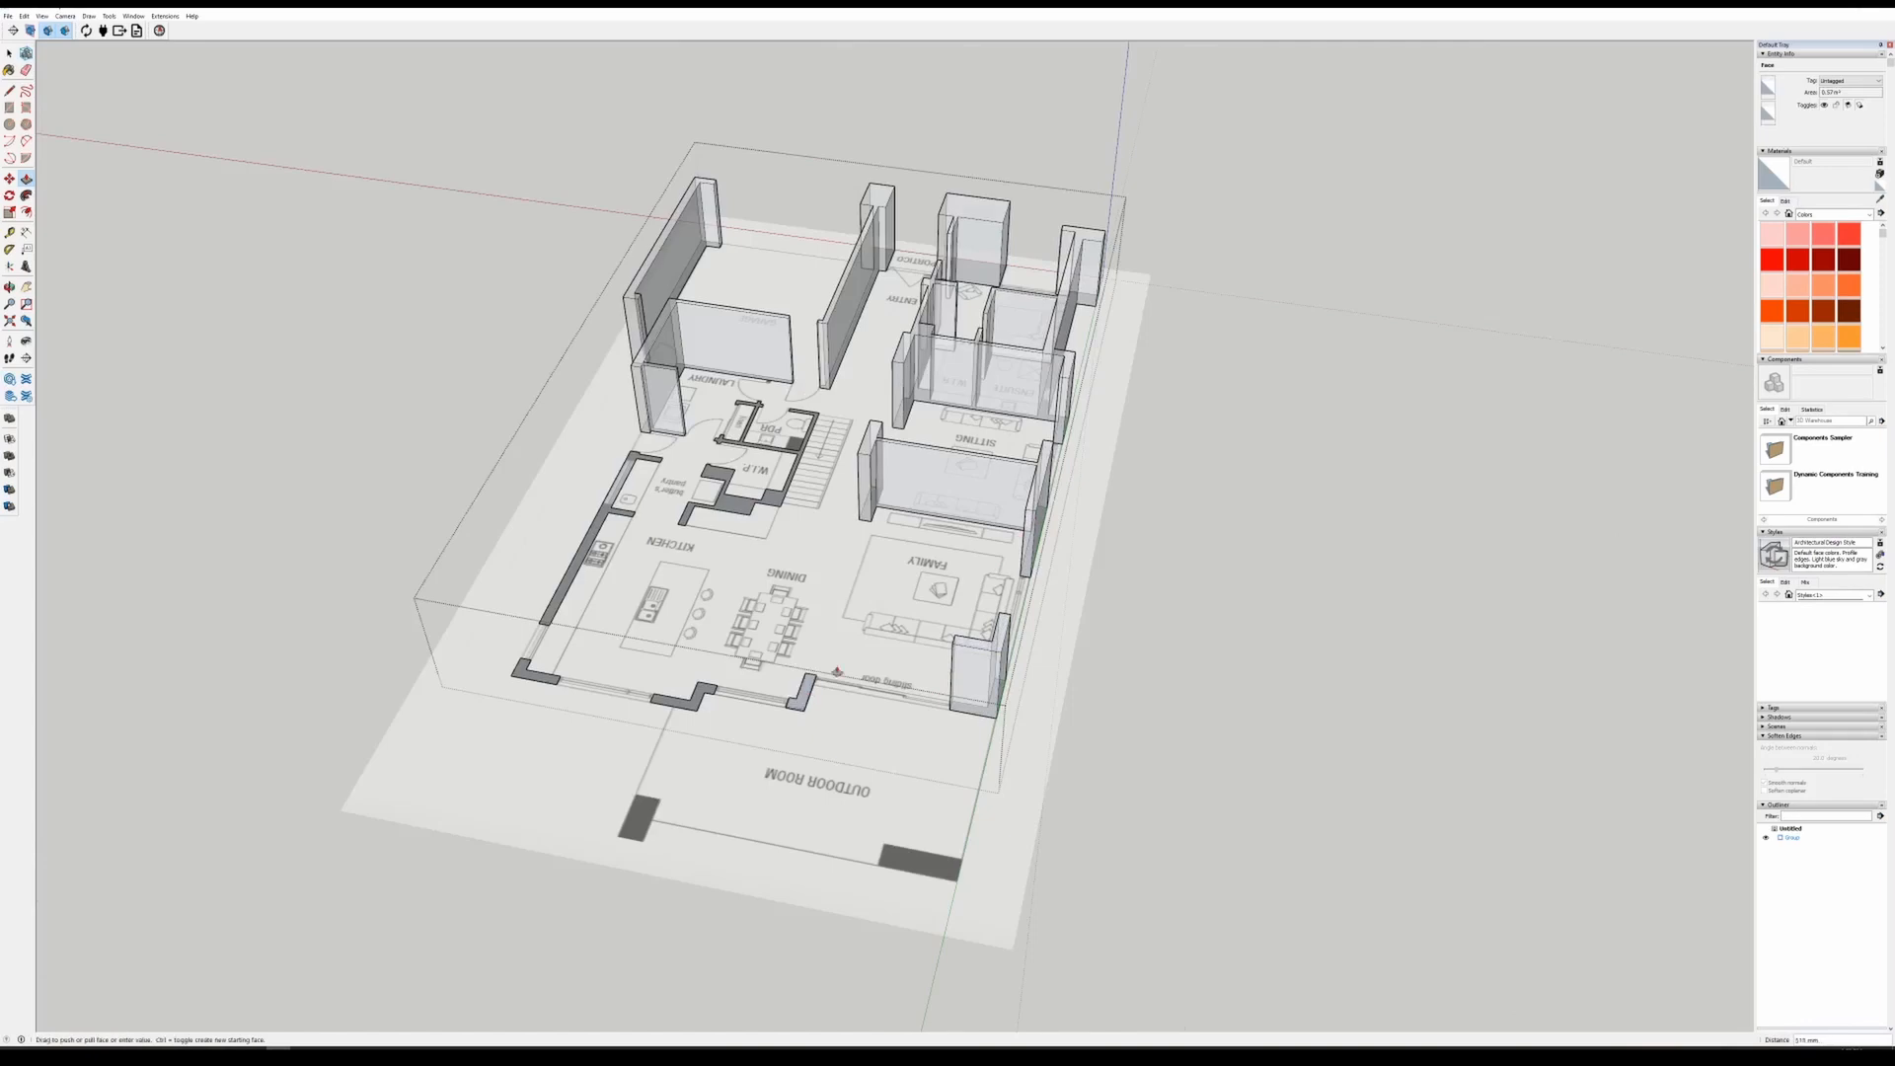
double_click(801, 696)
left_click(707, 691)
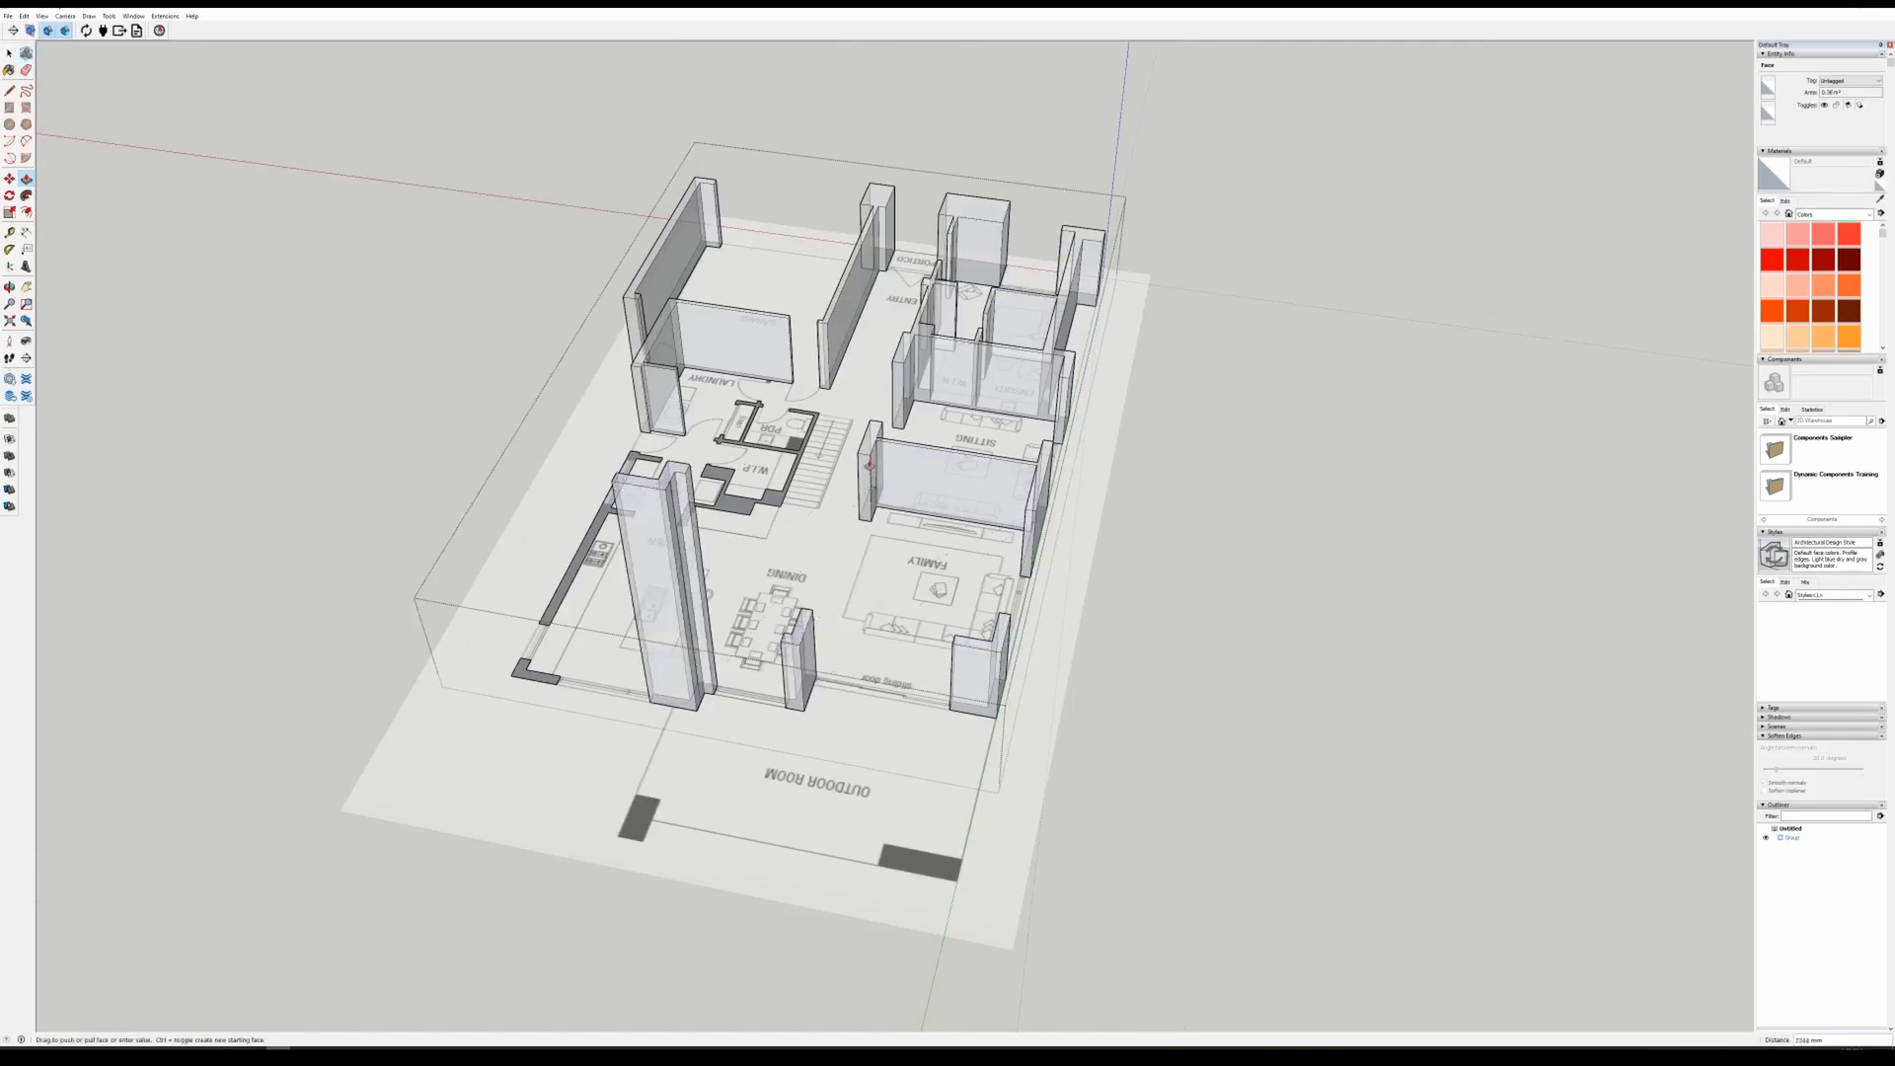
left_click(867, 438)
left_click(536, 677)
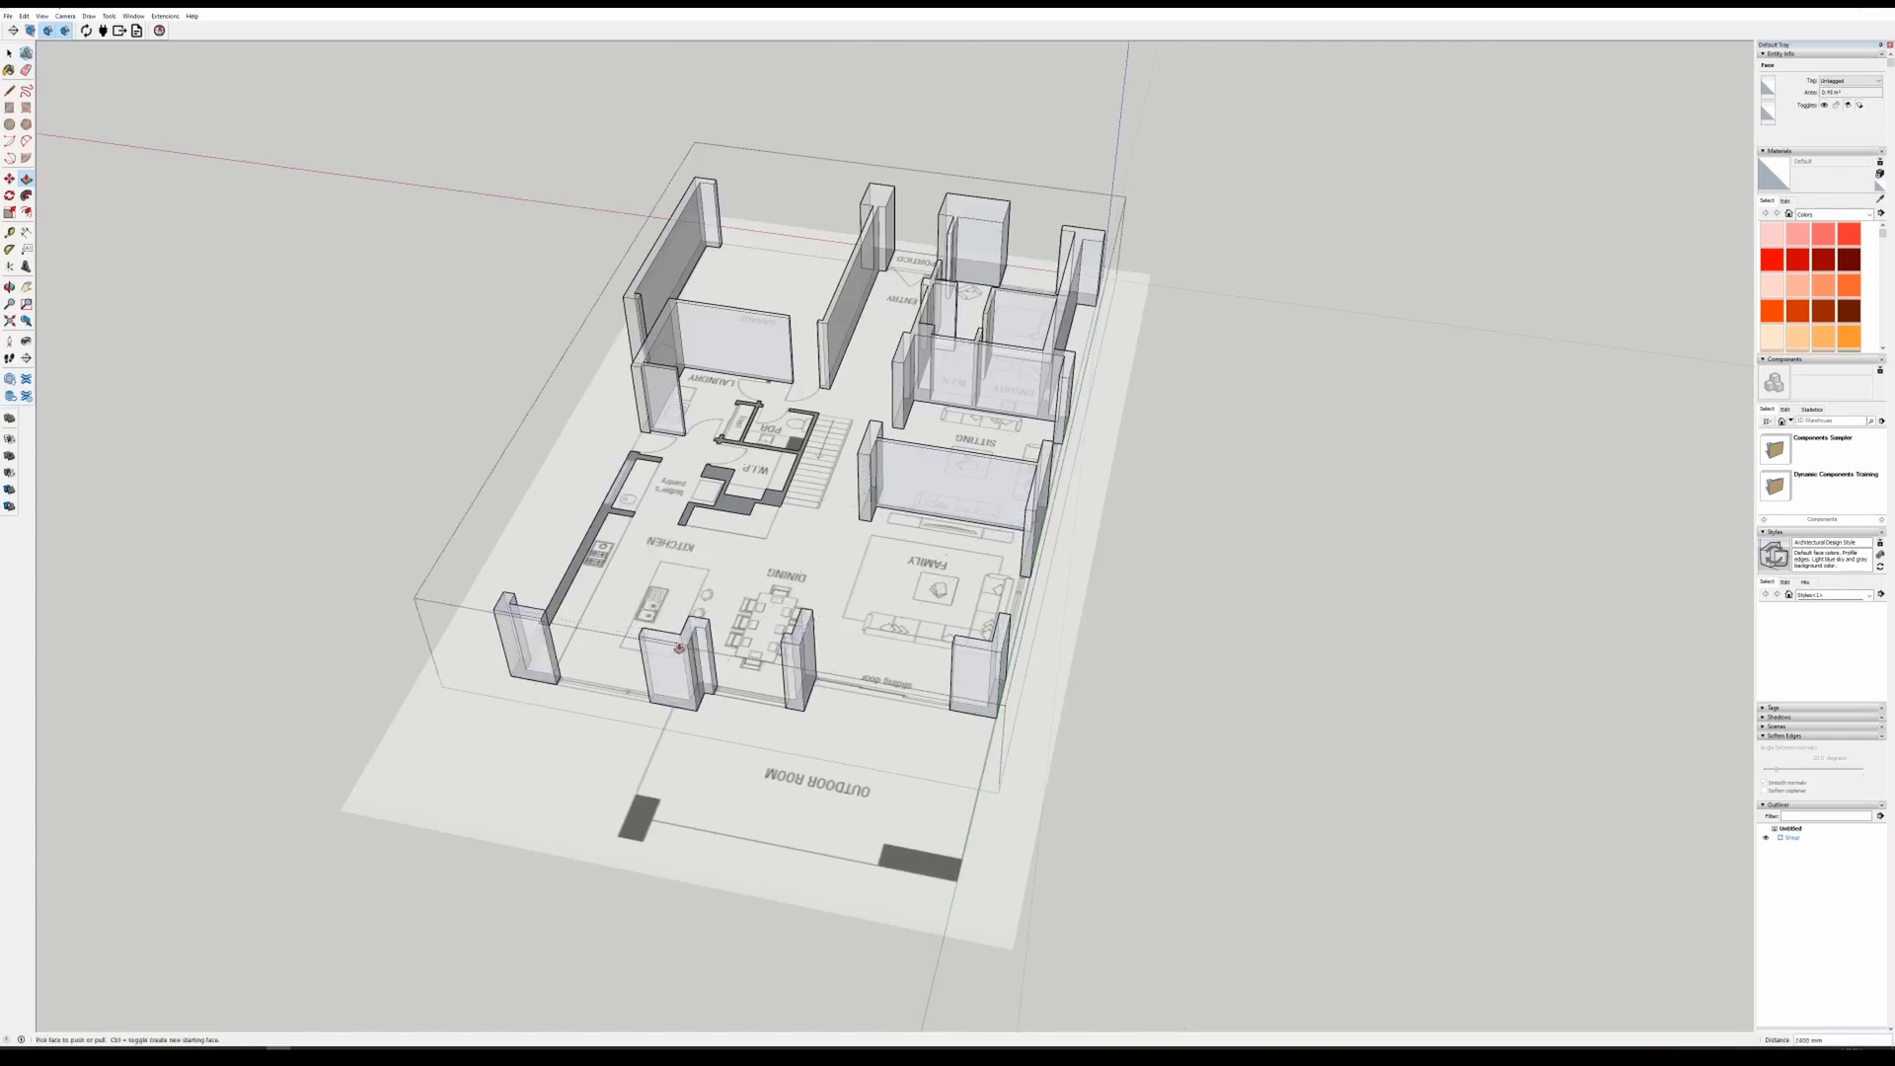
- Raise the kitchen side wall and the interior walls around the W.I.P. and powder room to the height of the existing walls
middle_click_drag(680, 643, 617, 577)
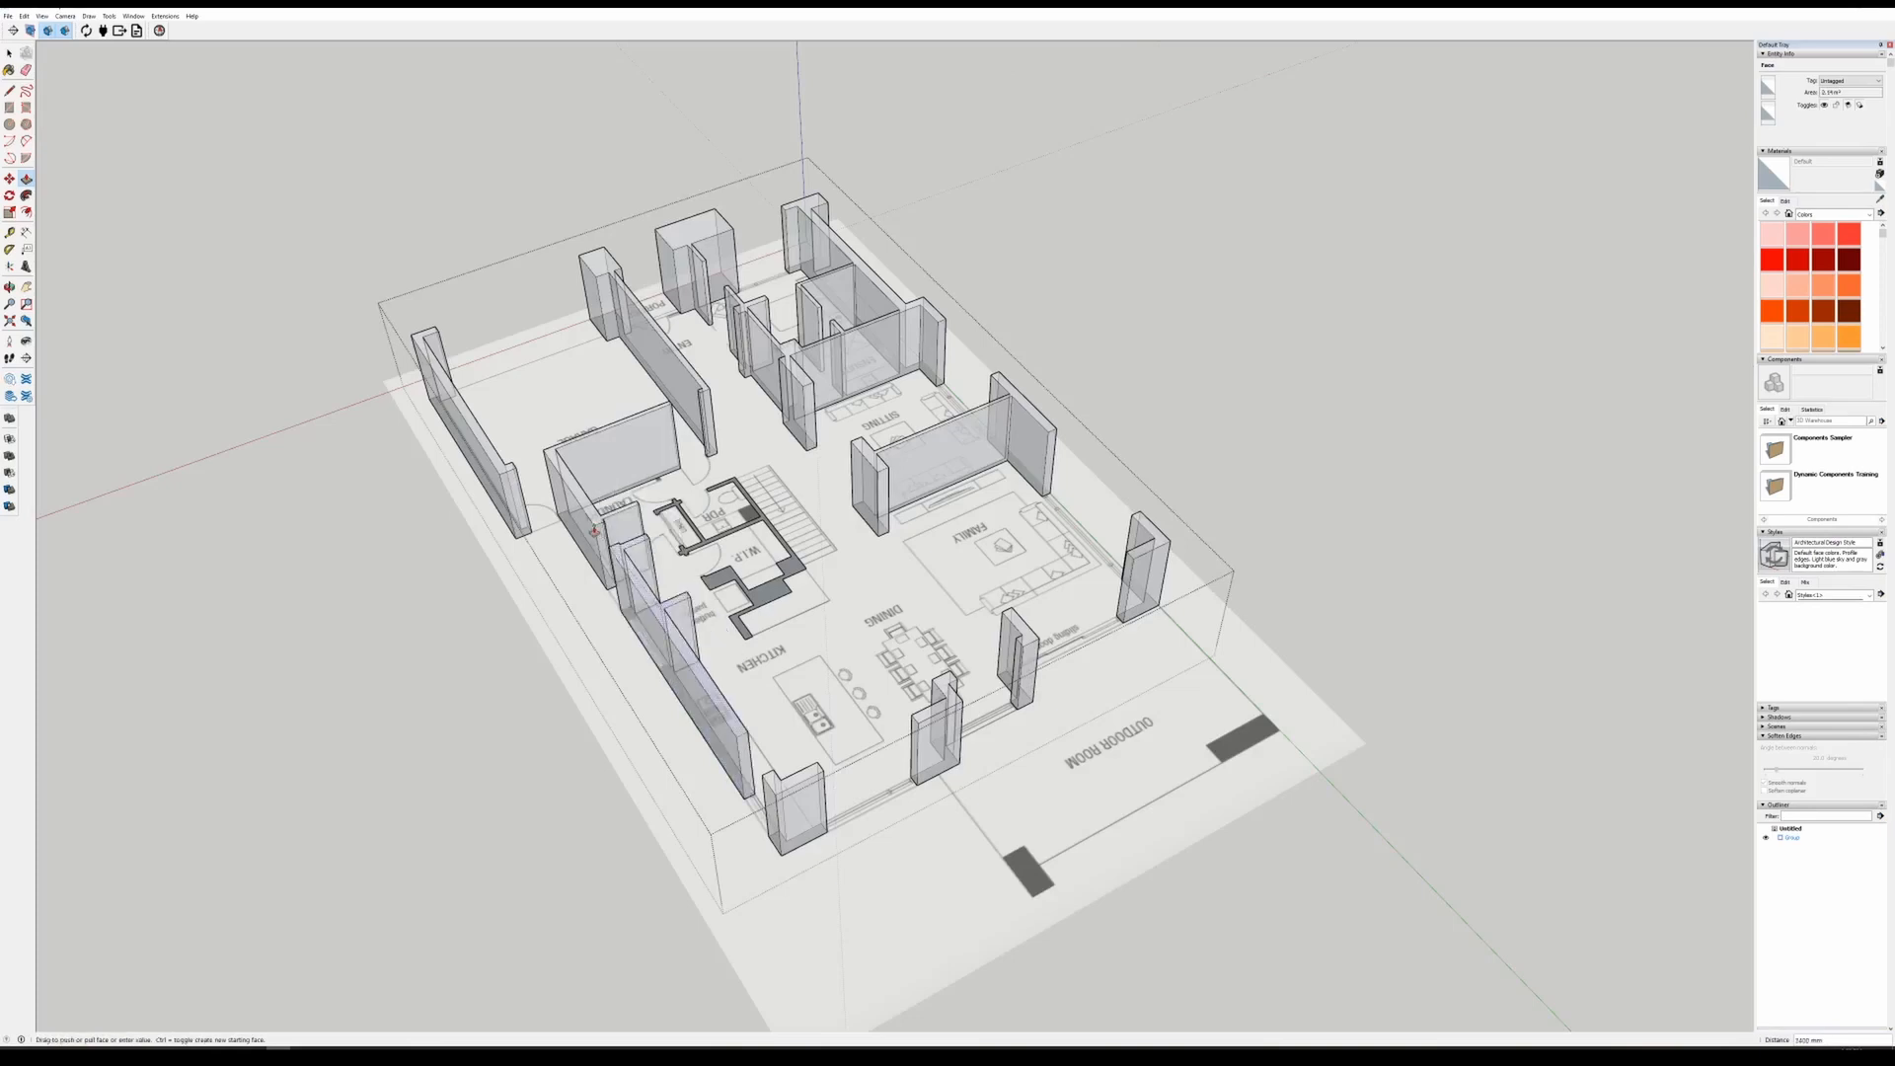
left_click(604, 519)
left_click(762, 592)
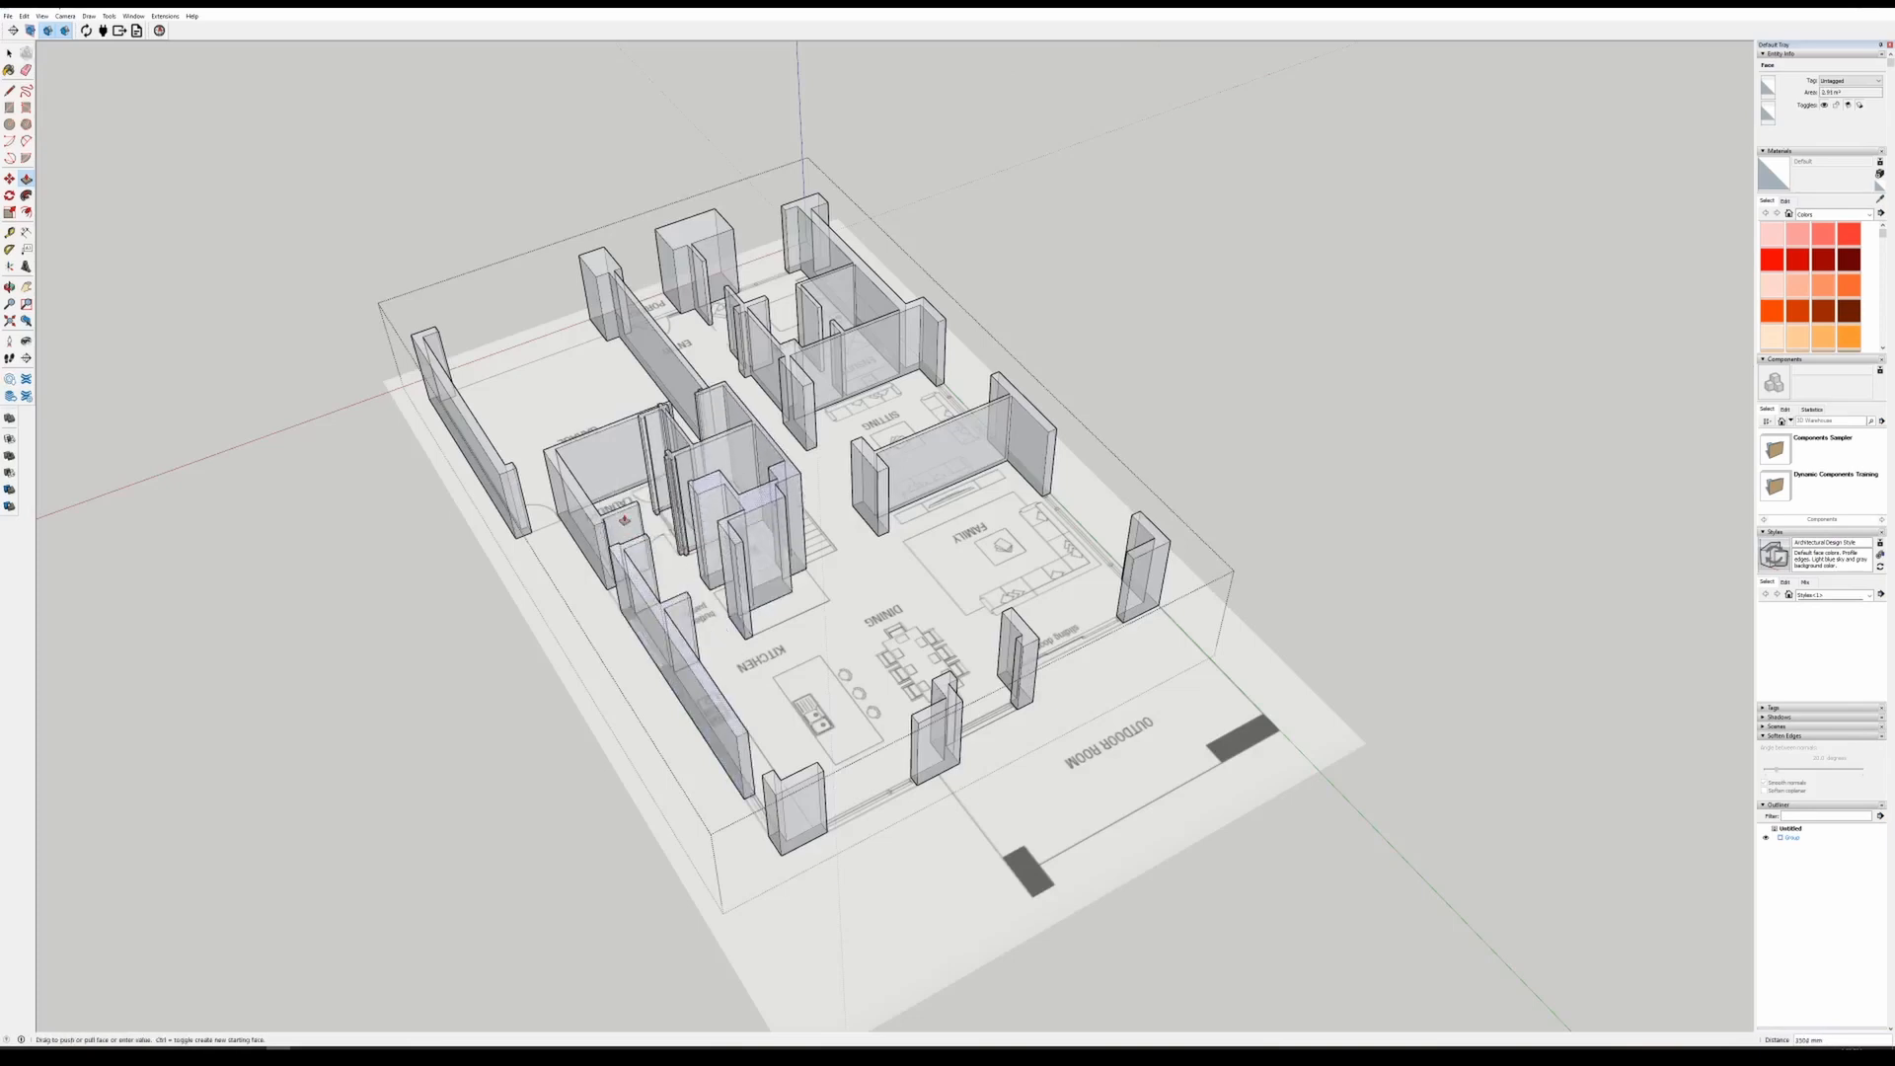
left_click(625, 521)
middle_click_drag(626, 521, 996, 565)
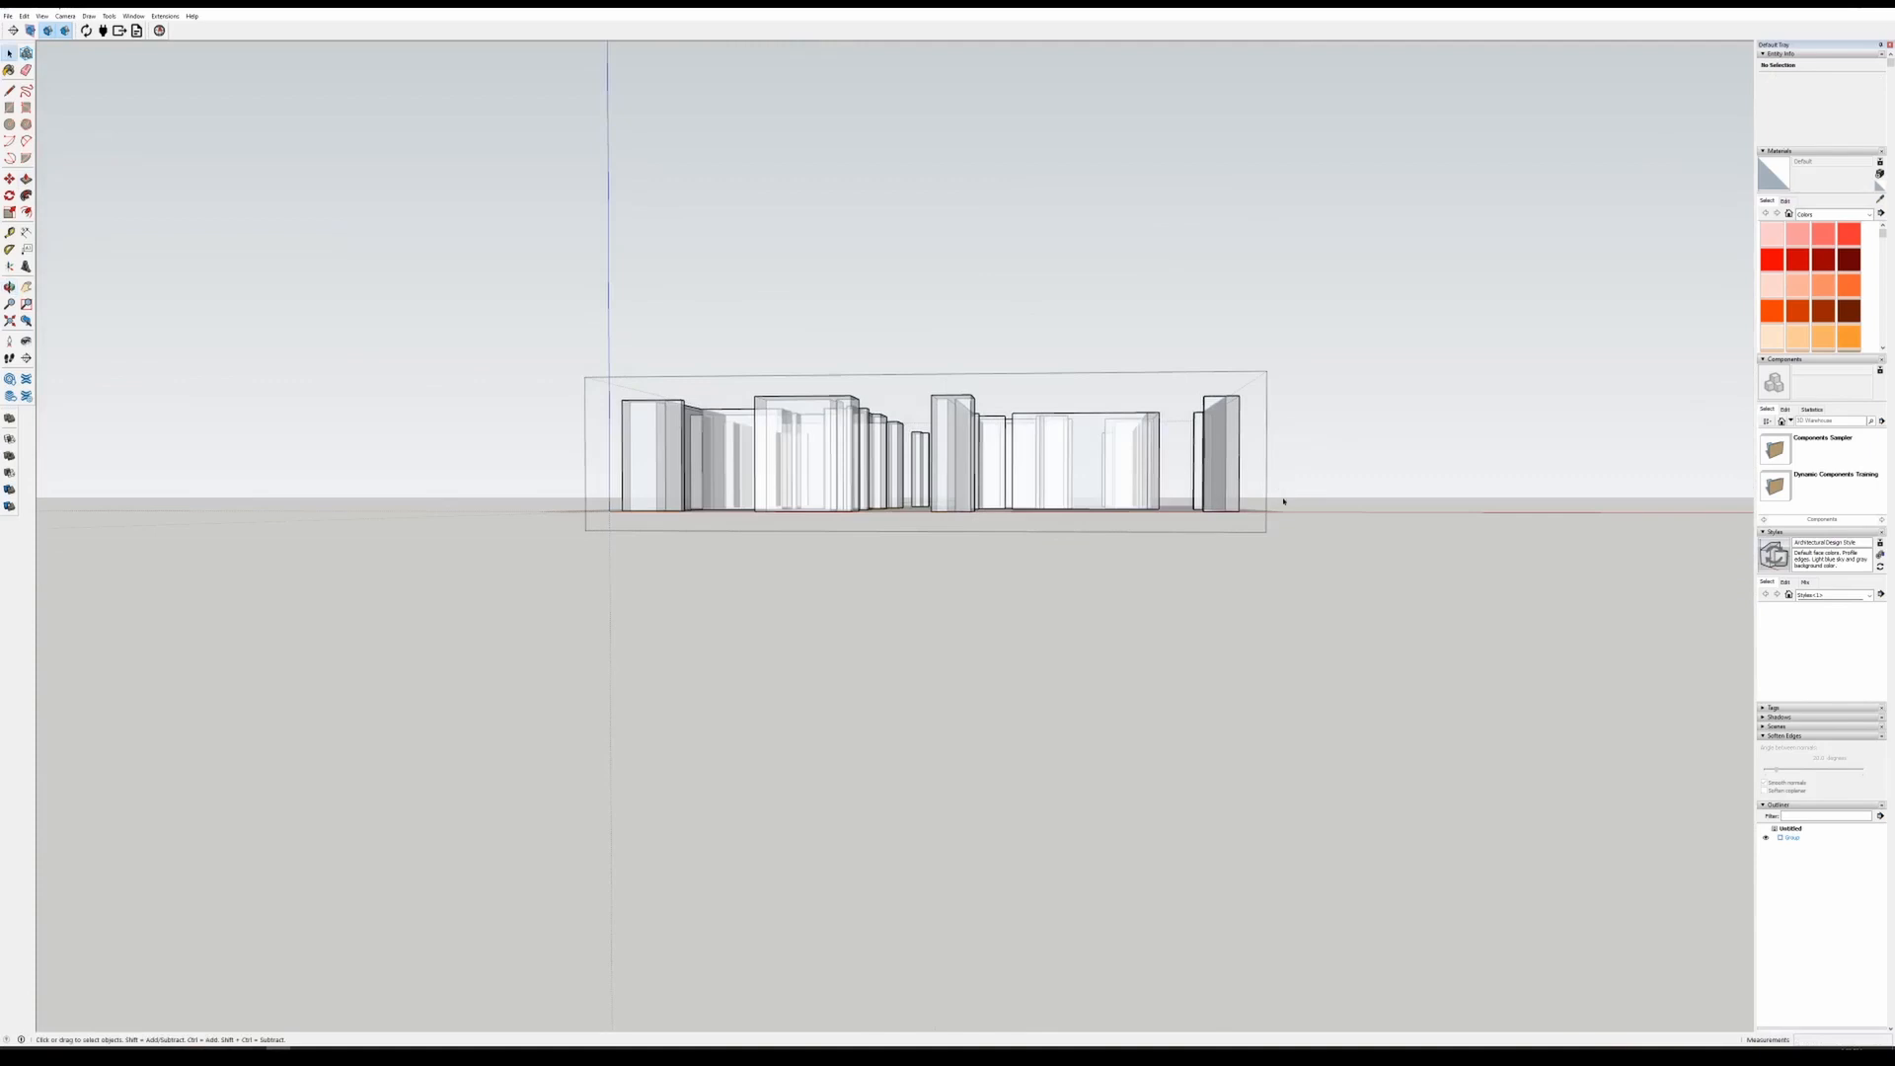
- Select only the base faces and edges of all the walls and copy them
left_click_drag(524, 570, 509, 567)
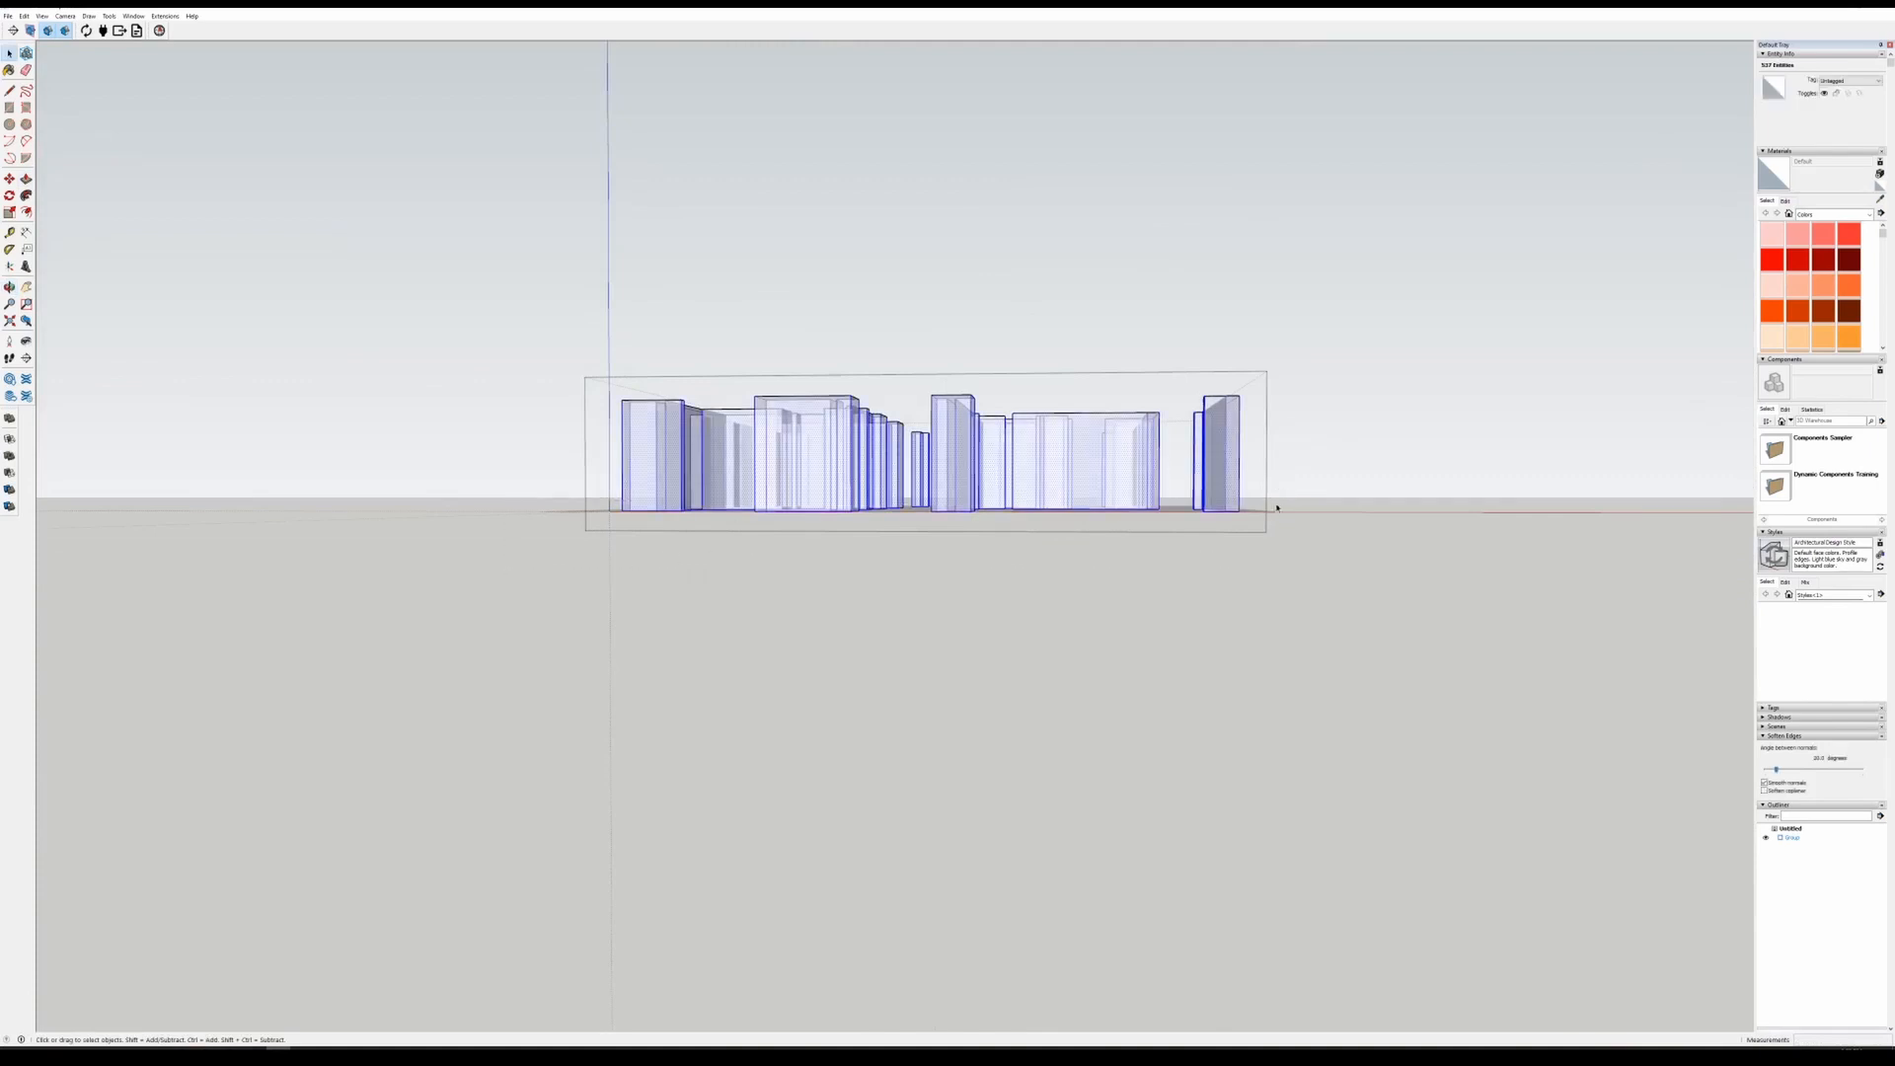
left_click(1276, 507)
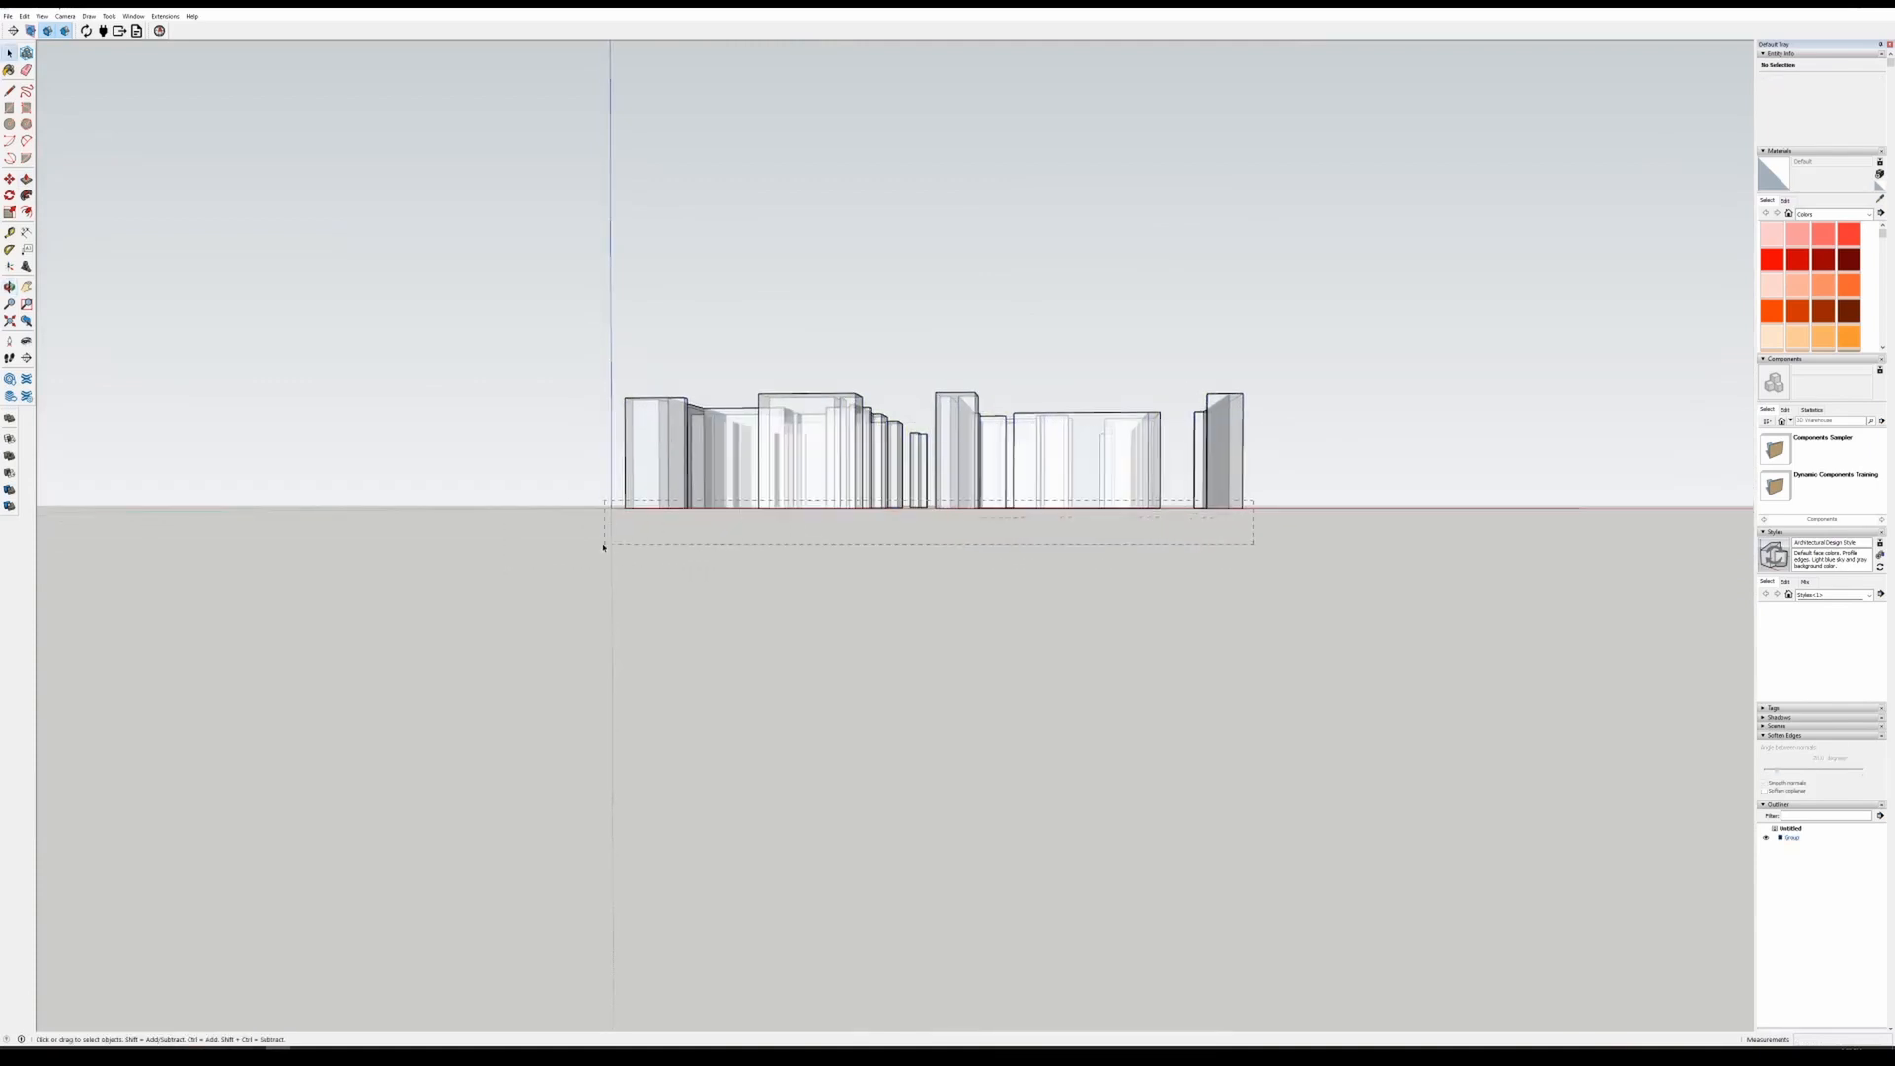
left_click_drag(553, 517, 553, 516)
double_click(665, 480)
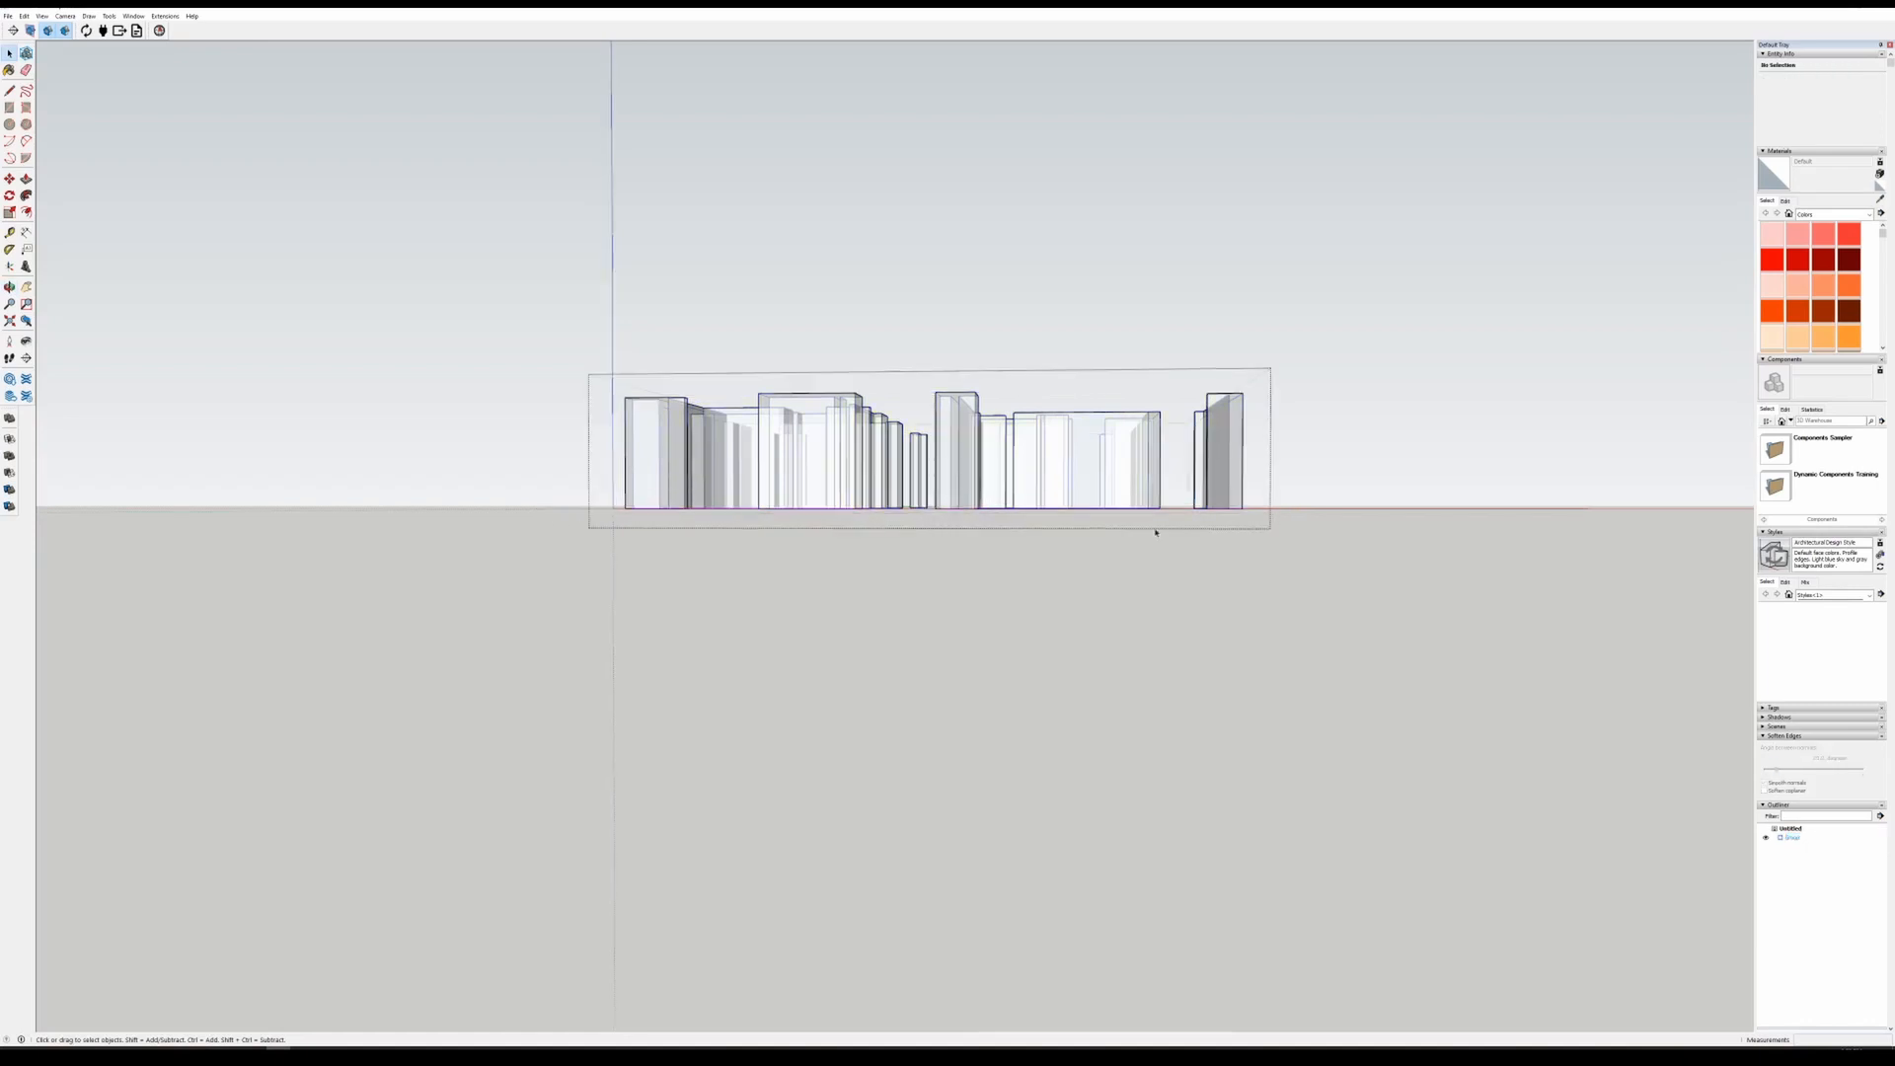
- Paste the copied wall bases in place outside the walls group and make them a separate group
middle_click_drag(1155, 529, 1175, 681)
left_click(1352, 472)
left_click(24, 15)
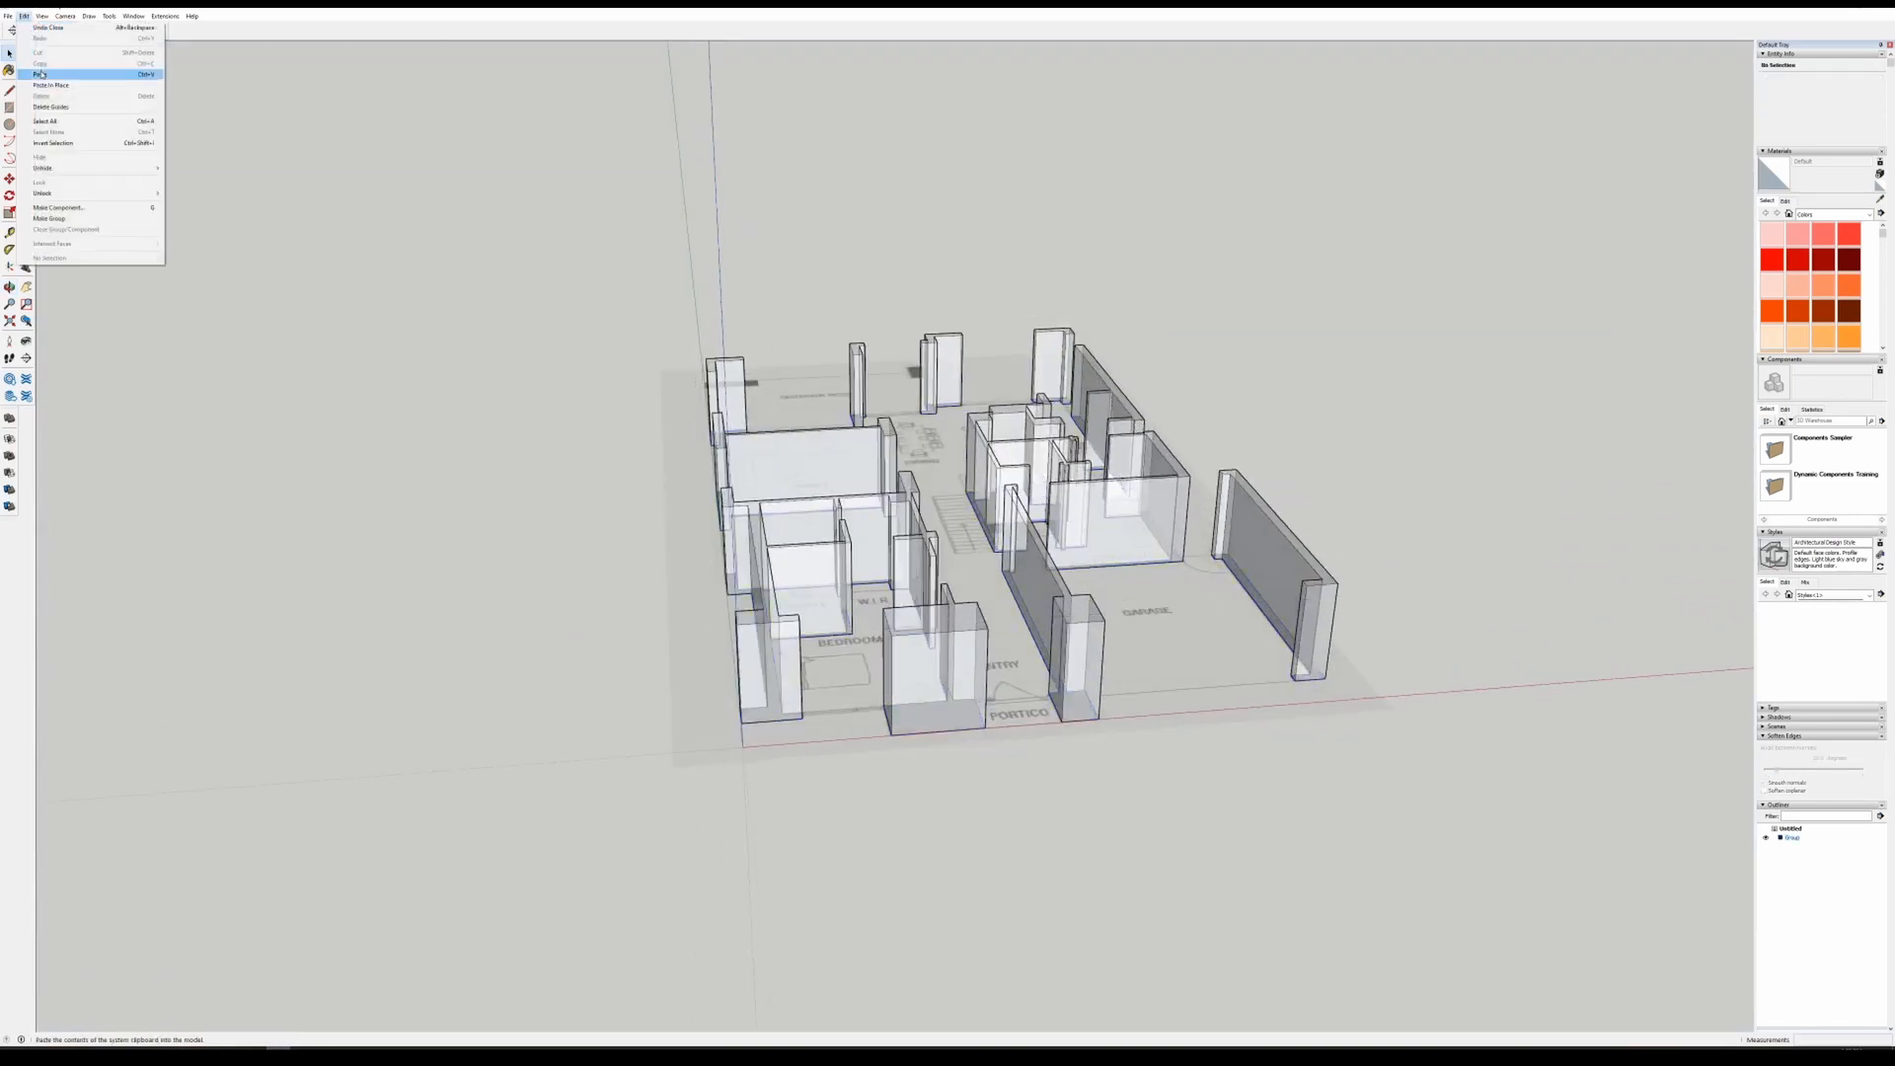
left_click(48, 85)
right_click(1082, 715)
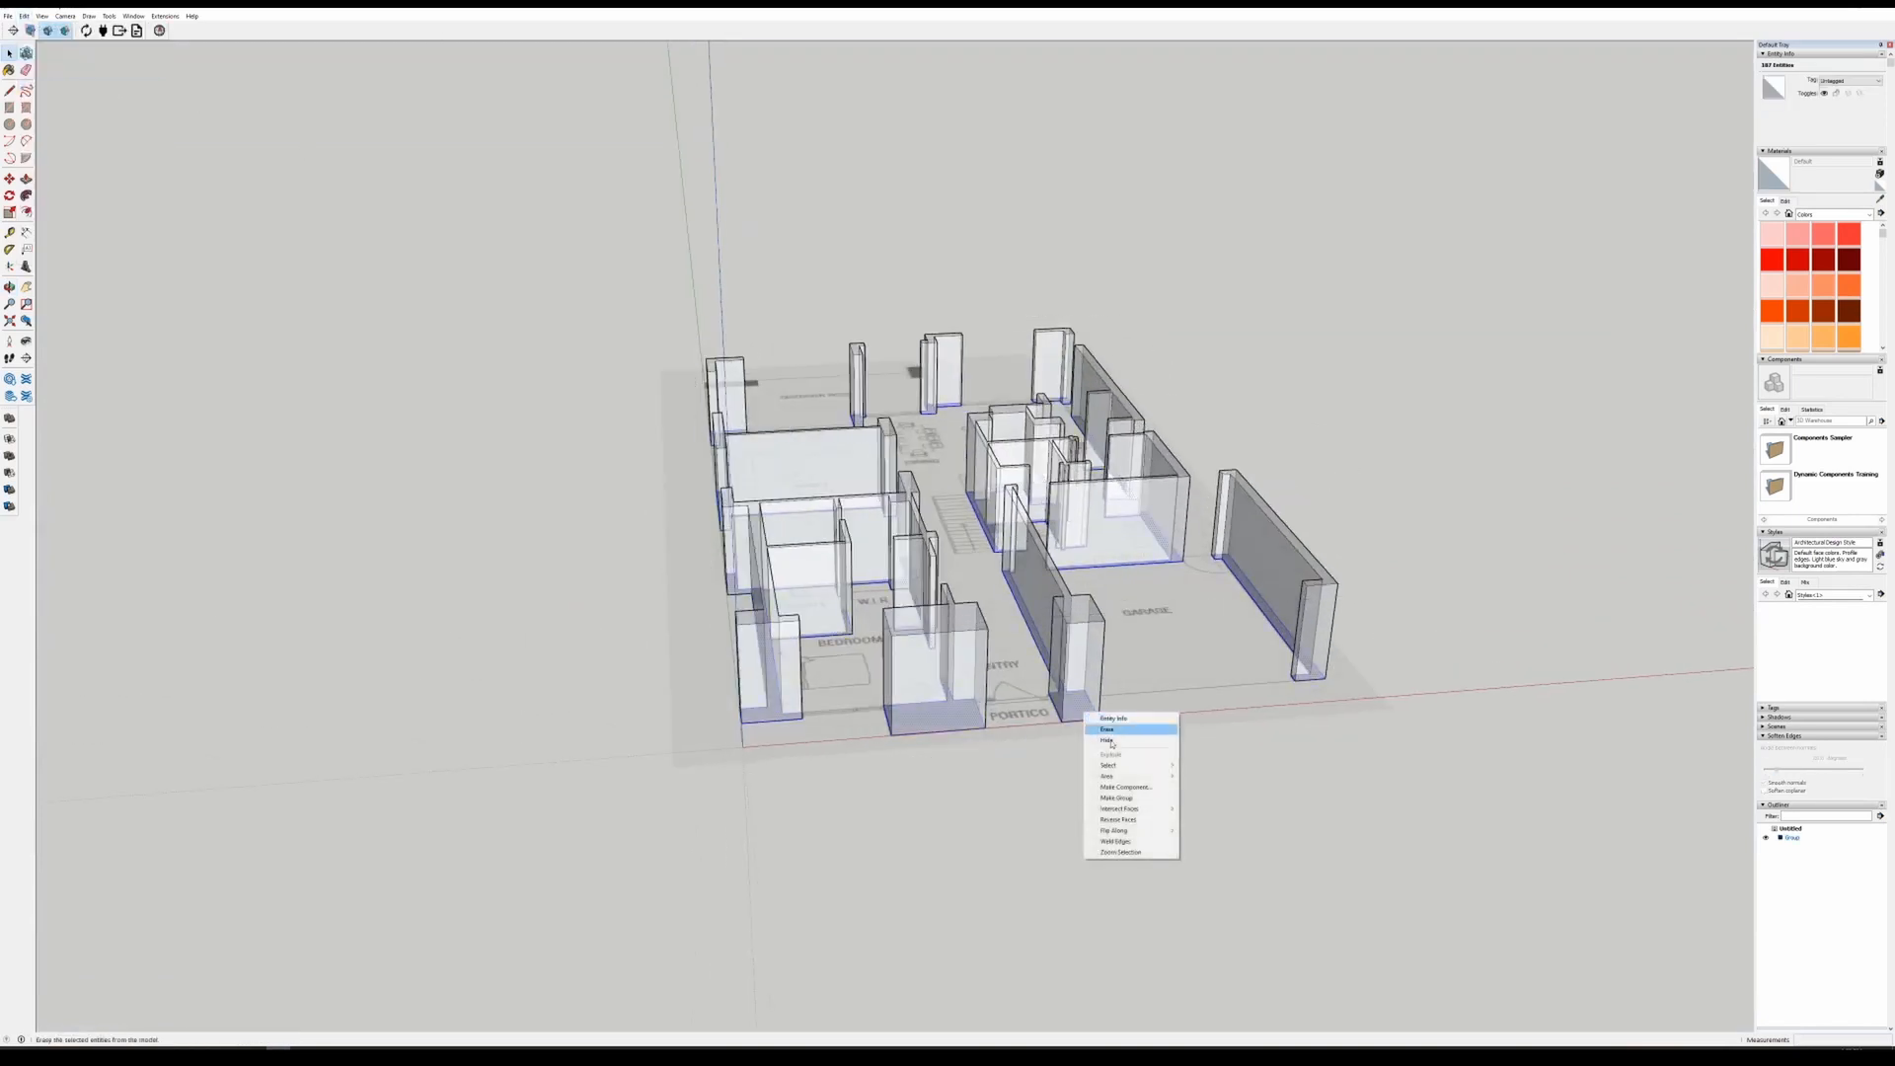
left_click(1127, 798)
- In the new base group, draw lines from the large portico pier to the bedroom's front wall to close the outline into a floor face
middle_click_drag(1082, 642, 1013, 217)
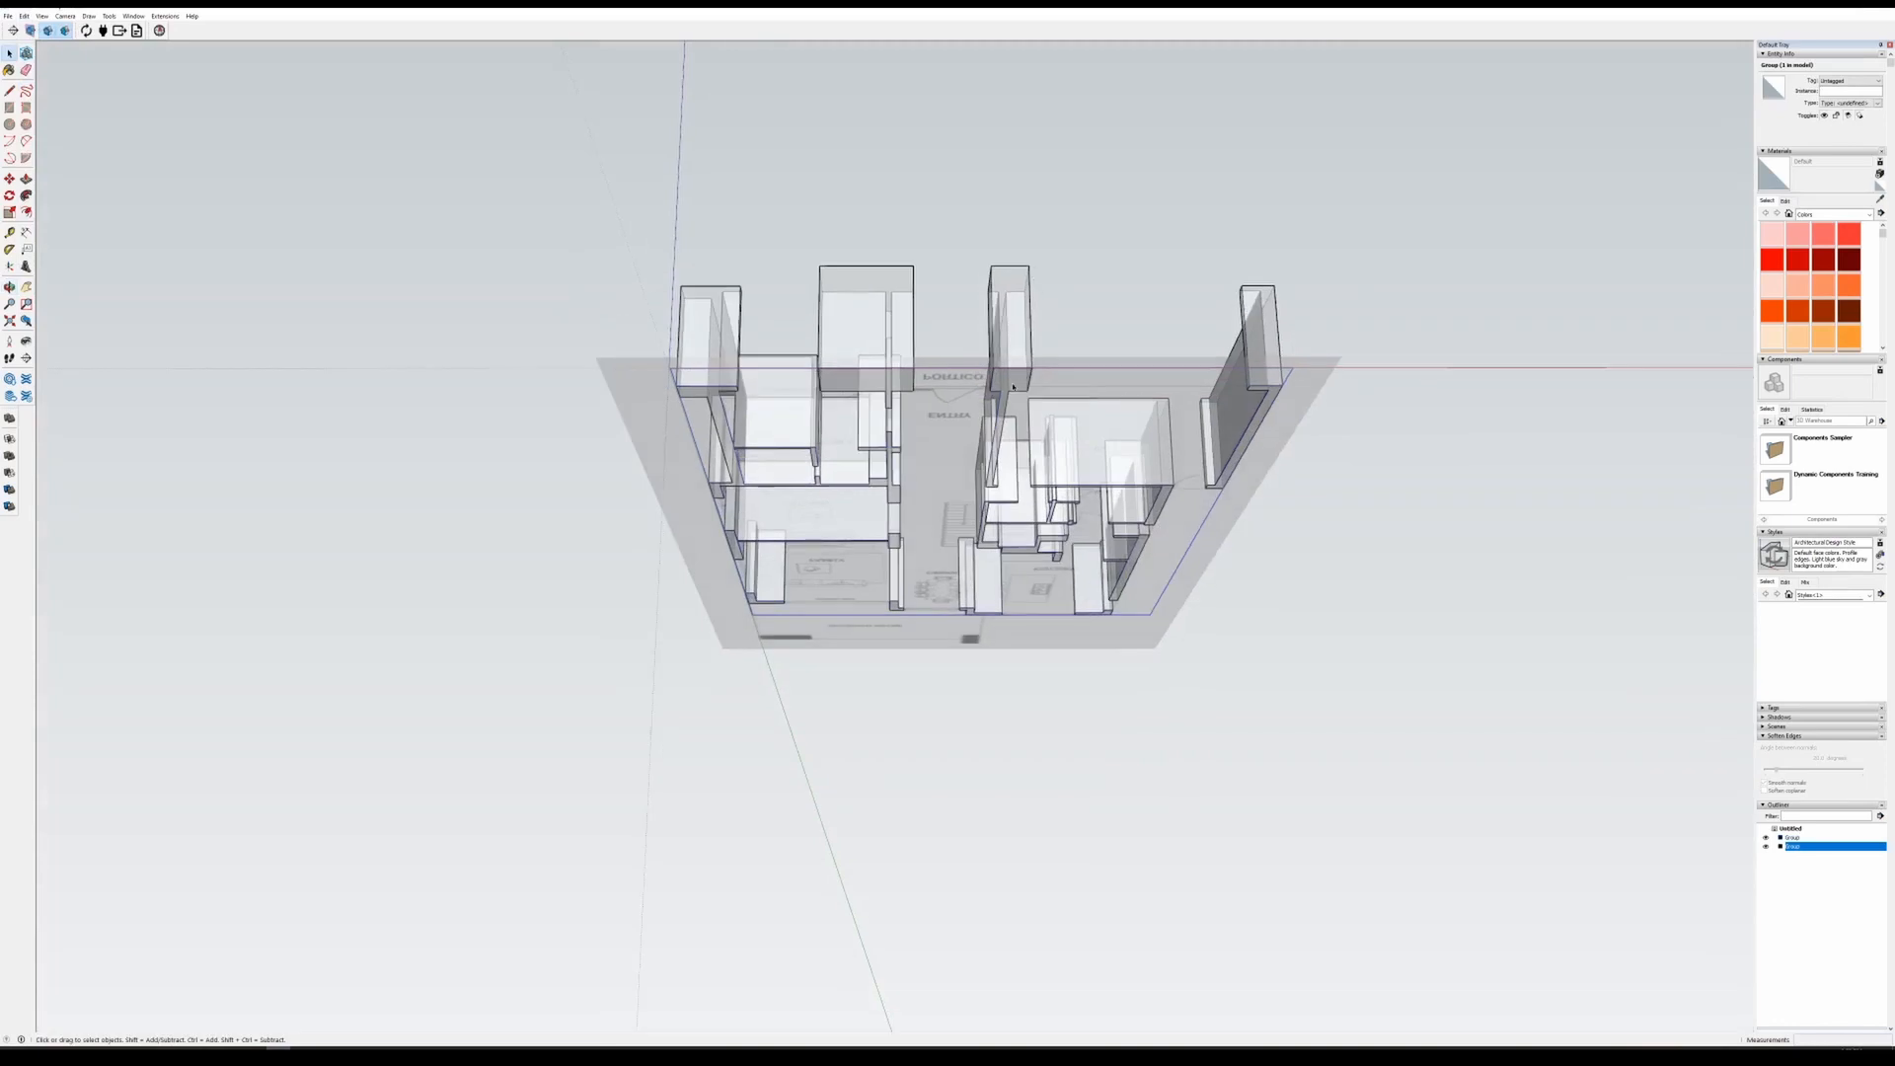
double_click(1013, 387)
mouse_move(1044, 415)
middle_mouse_down()
mouse_move(1106, 245)
mouse_move(1096, 198)
mouse_move(1135, 248)
mouse_move(1037, 118)
middle_mouse_up()
key("l")
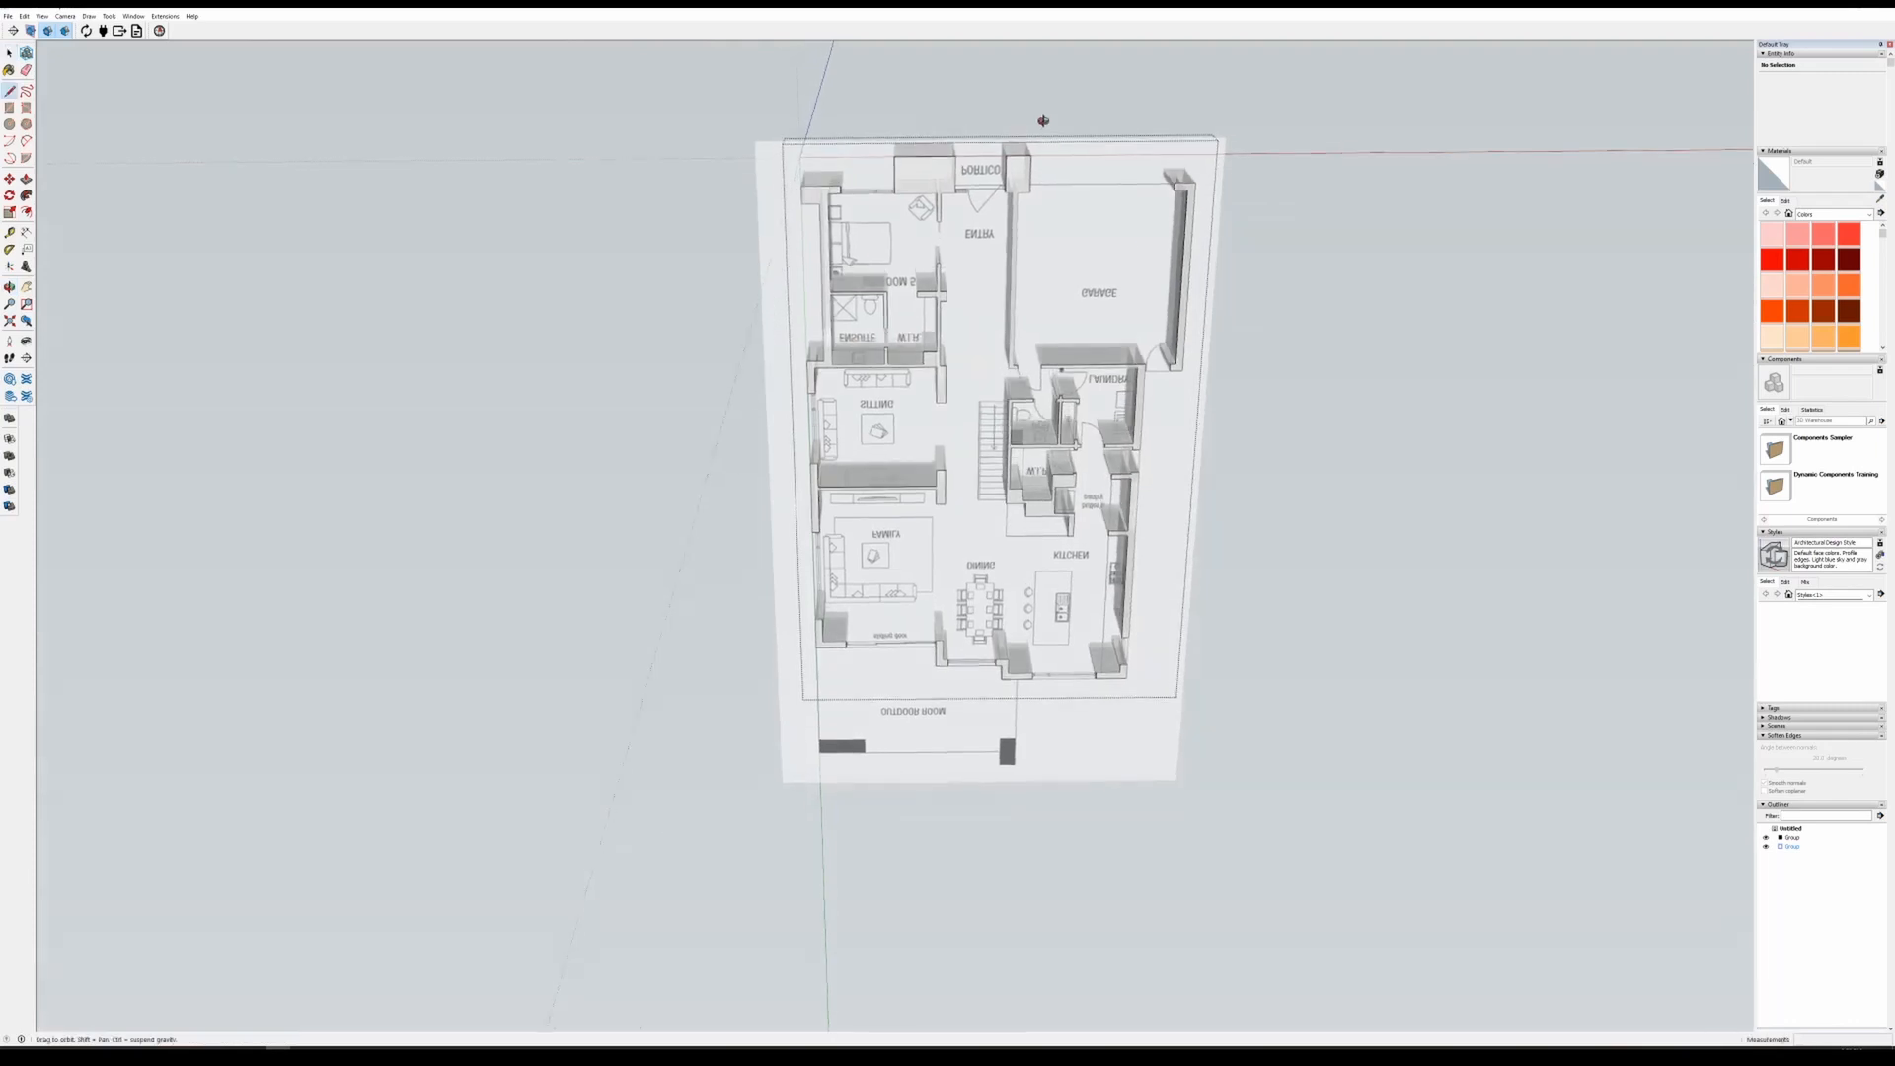
left_click(955, 156)
left_click(894, 191)
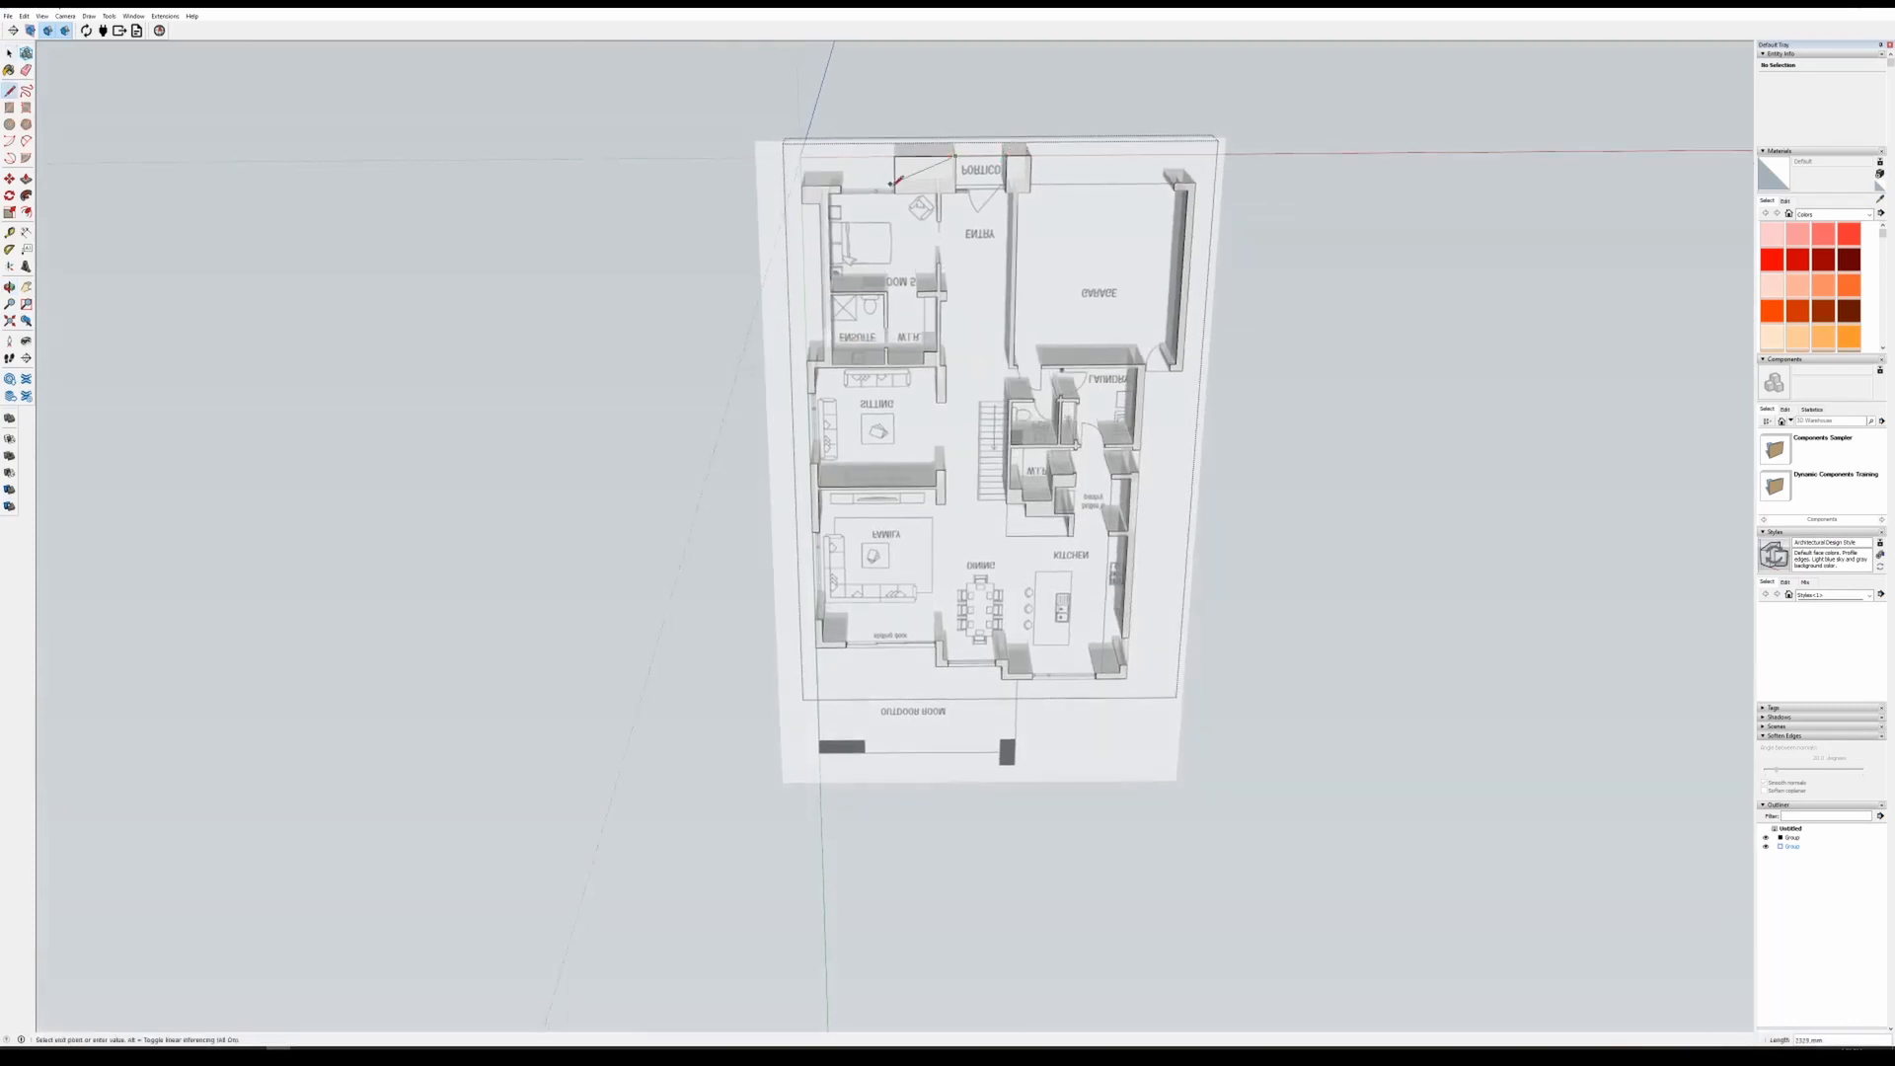
left_click(842, 189)
key("space")
scroll(977, 287, "down", 1)
left_click(169, 182)
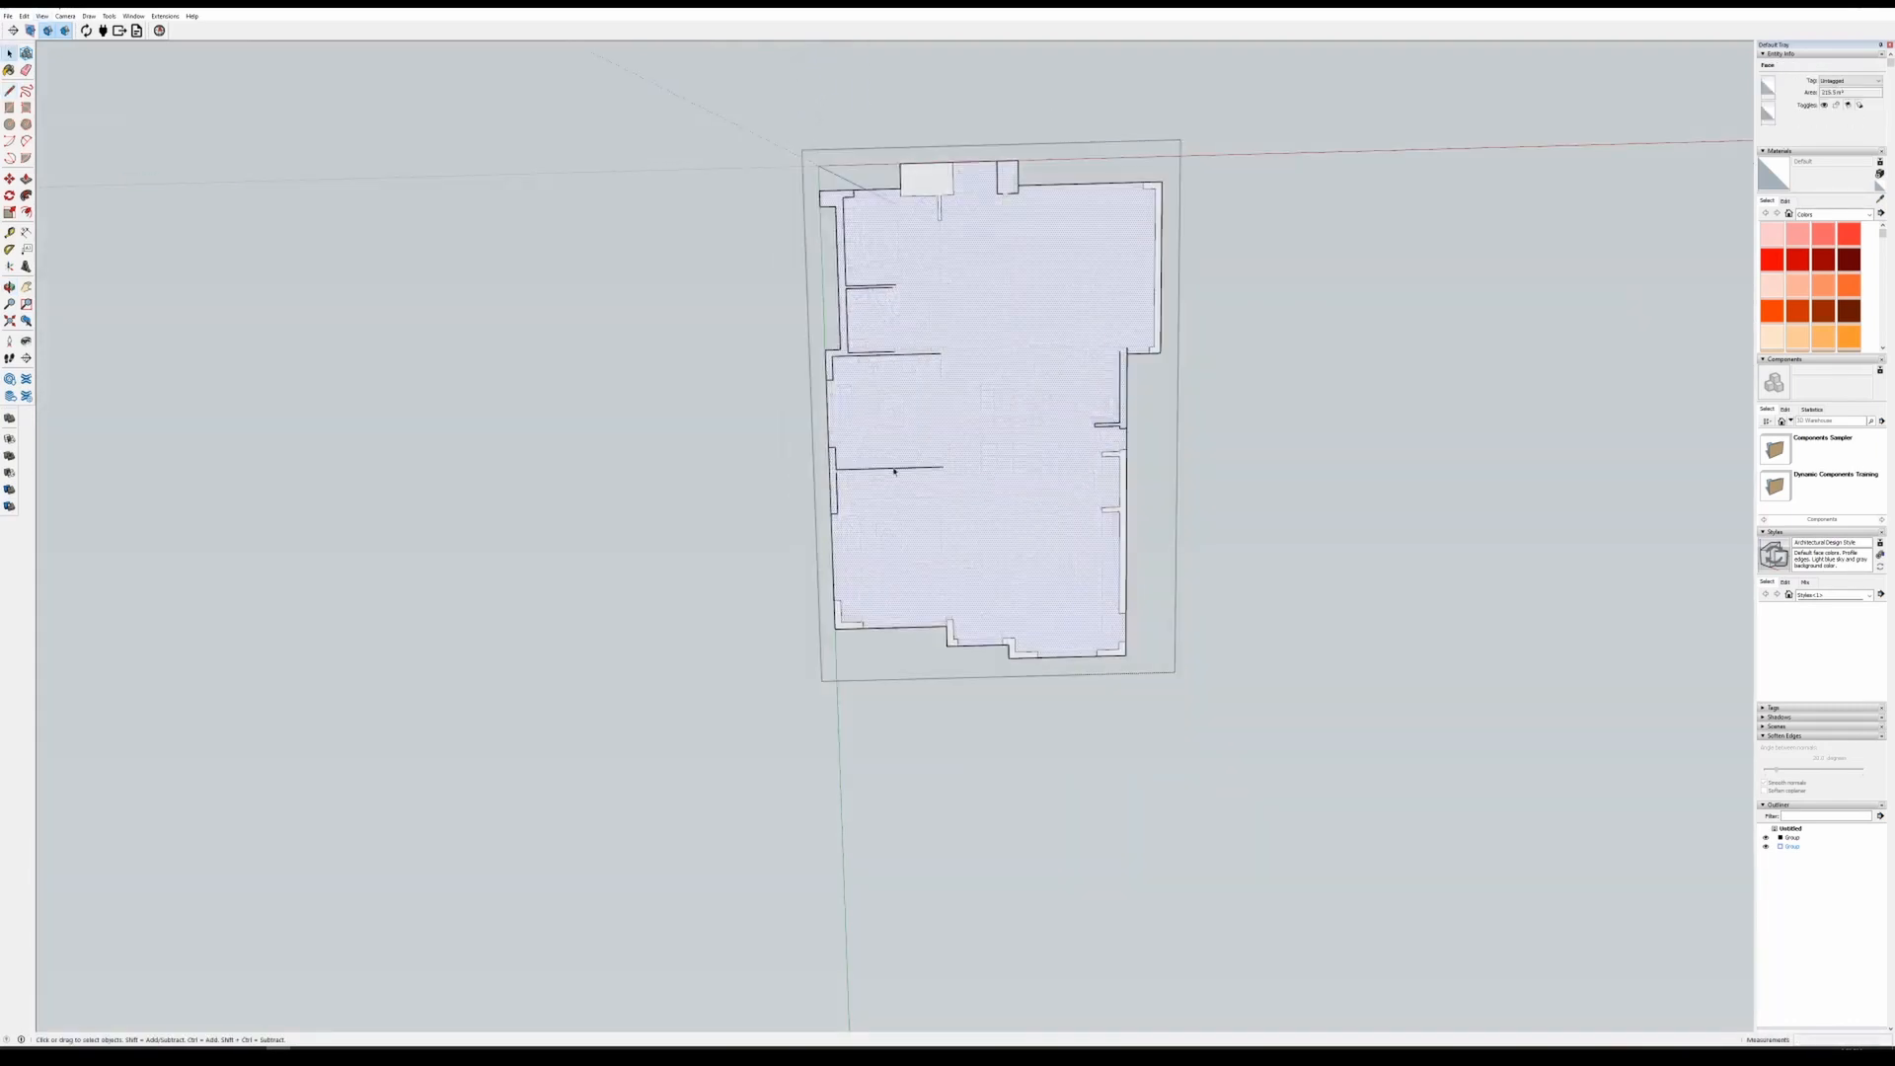
- Delete the leftover wall edges inside the outline so the floor becomes one clean face
left_click(892, 468)
key("Delete")
left_click(836, 459)
key("Delete")
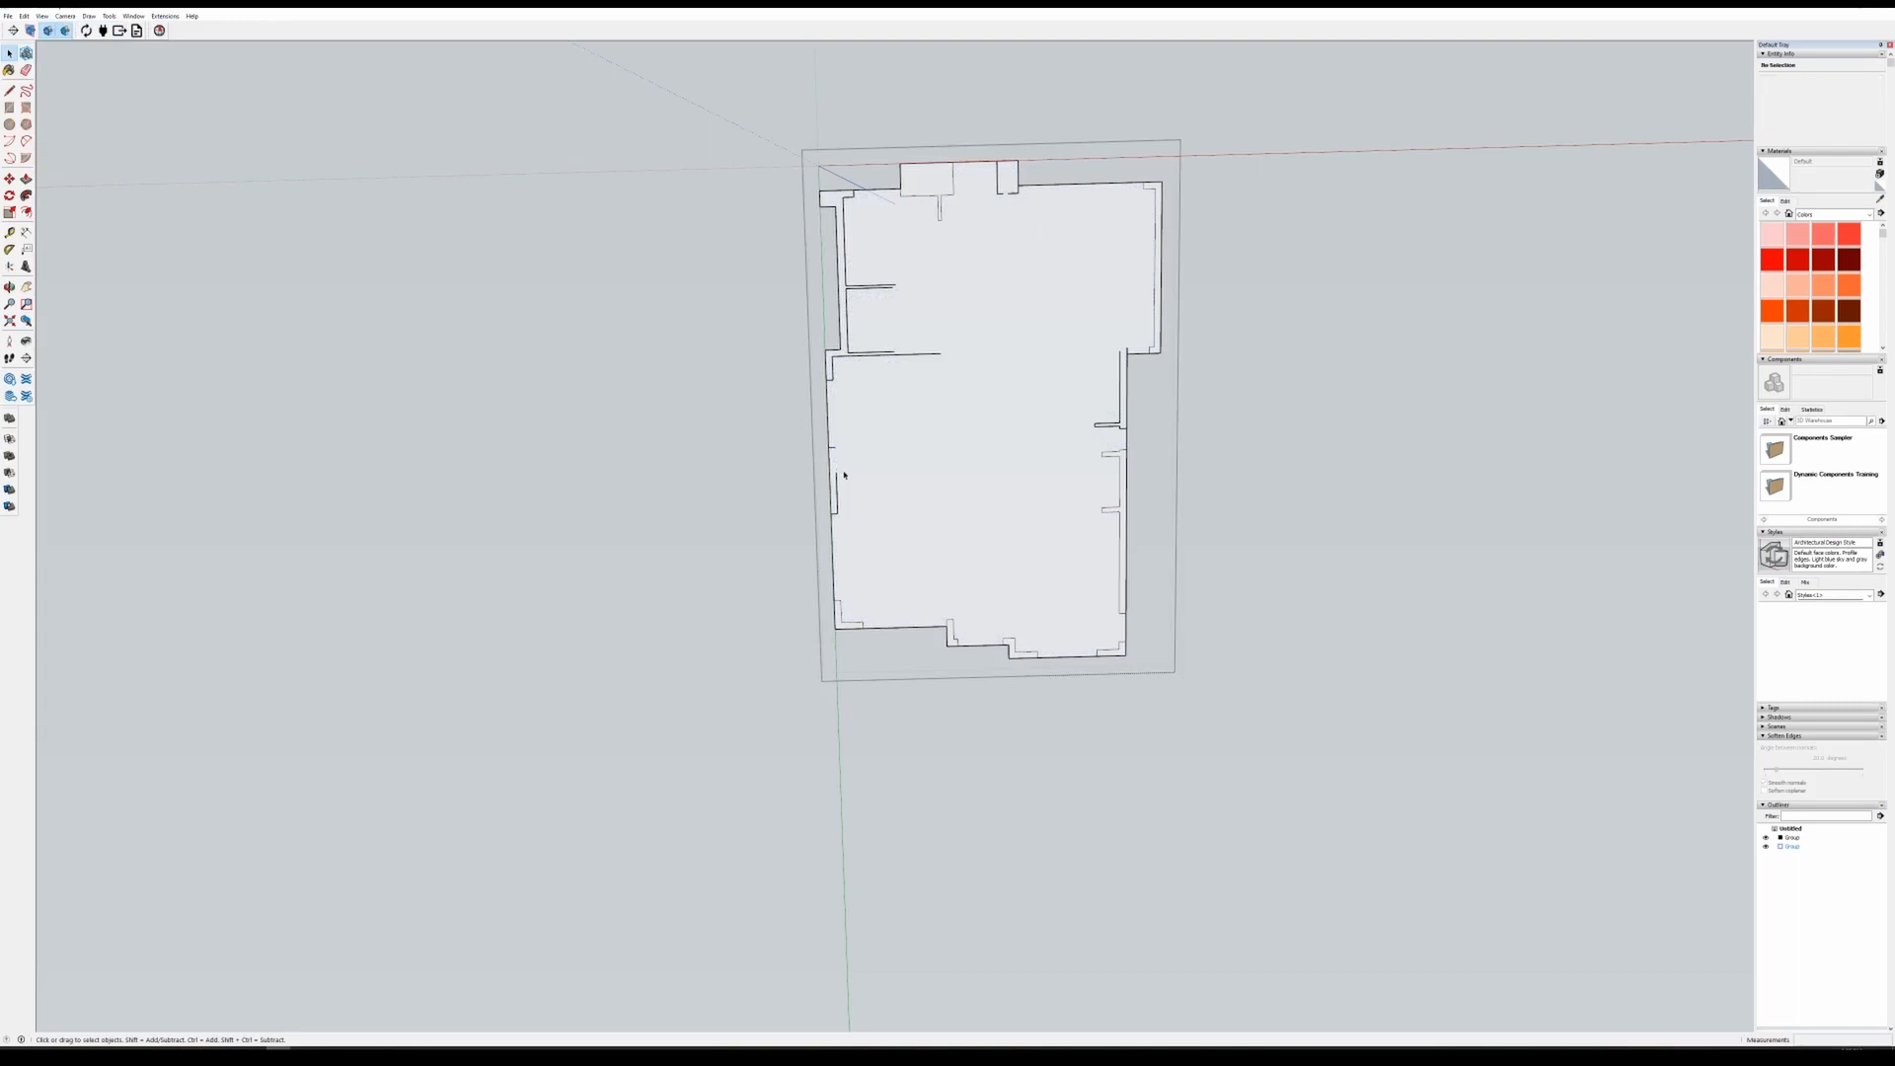
left_click(838, 489)
key("Delete")
left_click_drag(836, 629, 835, 630)
left_click(902, 566, "shift")
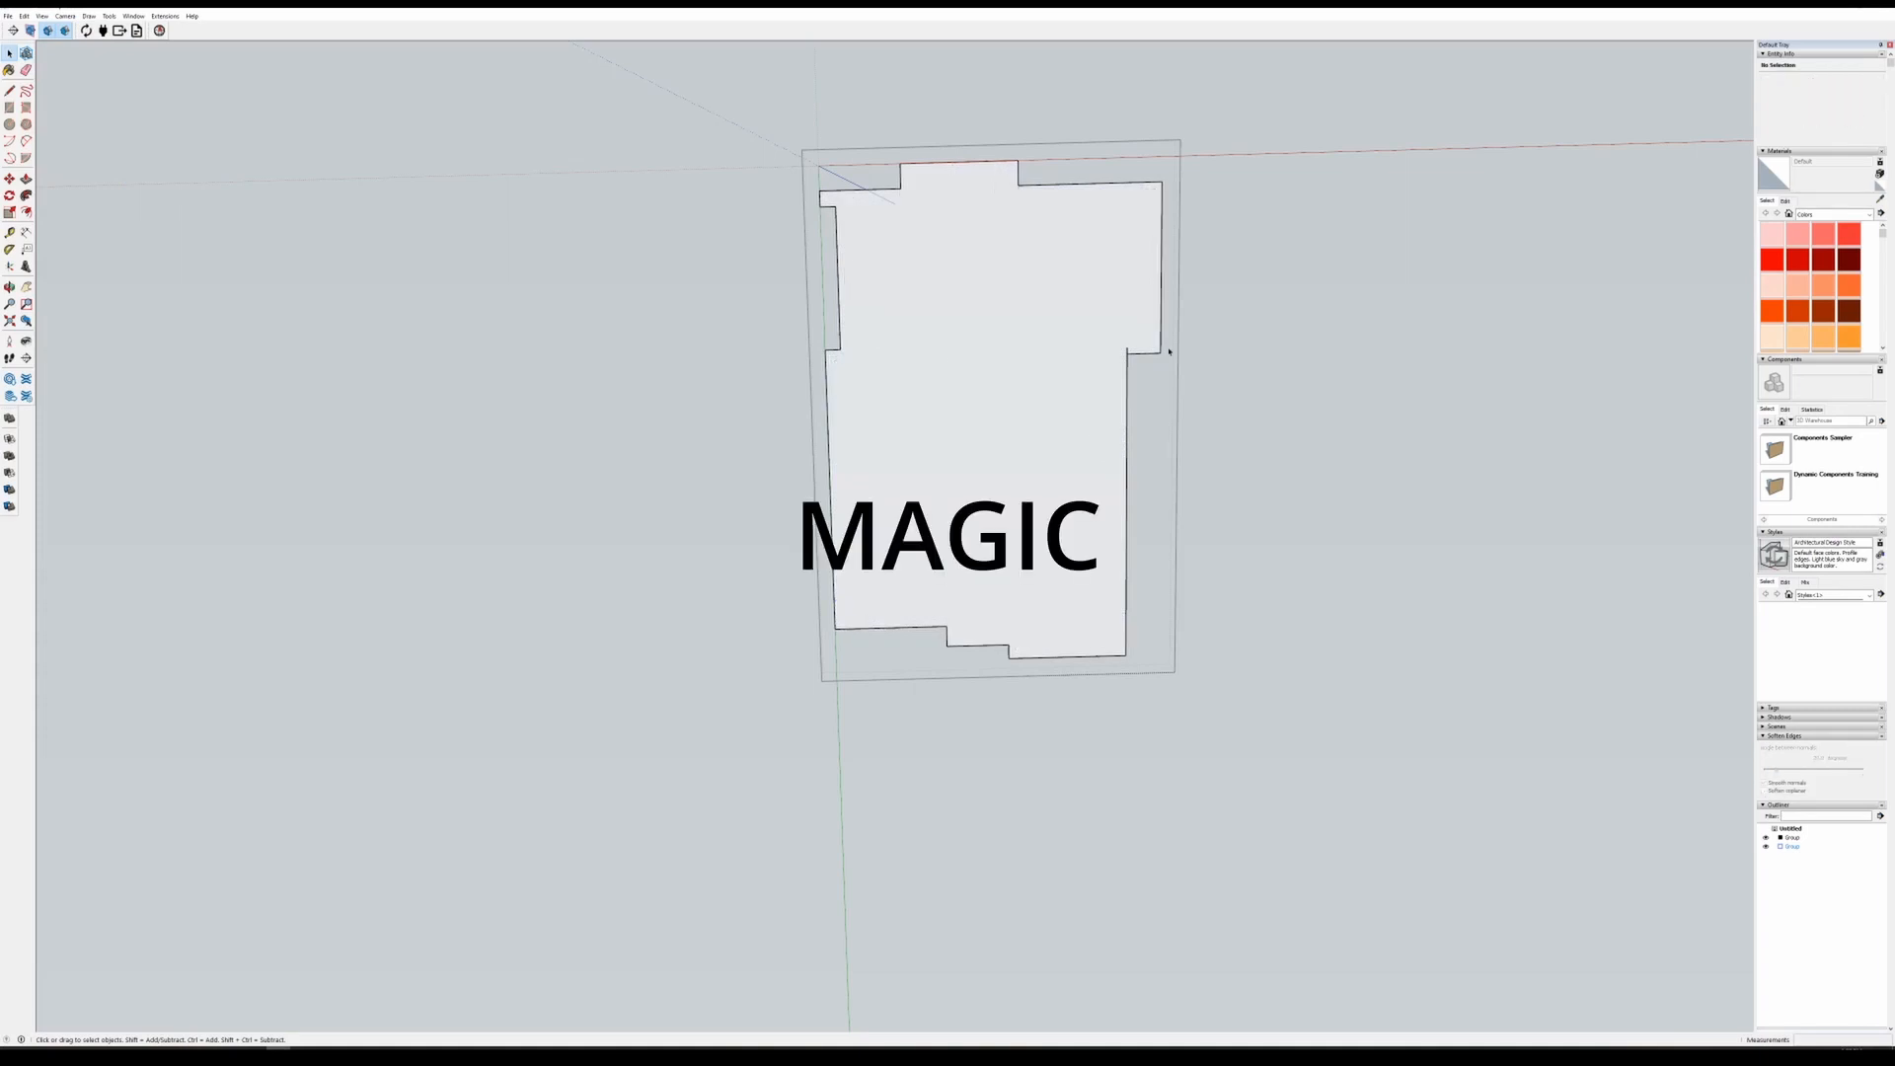
right_click(1115, 318)
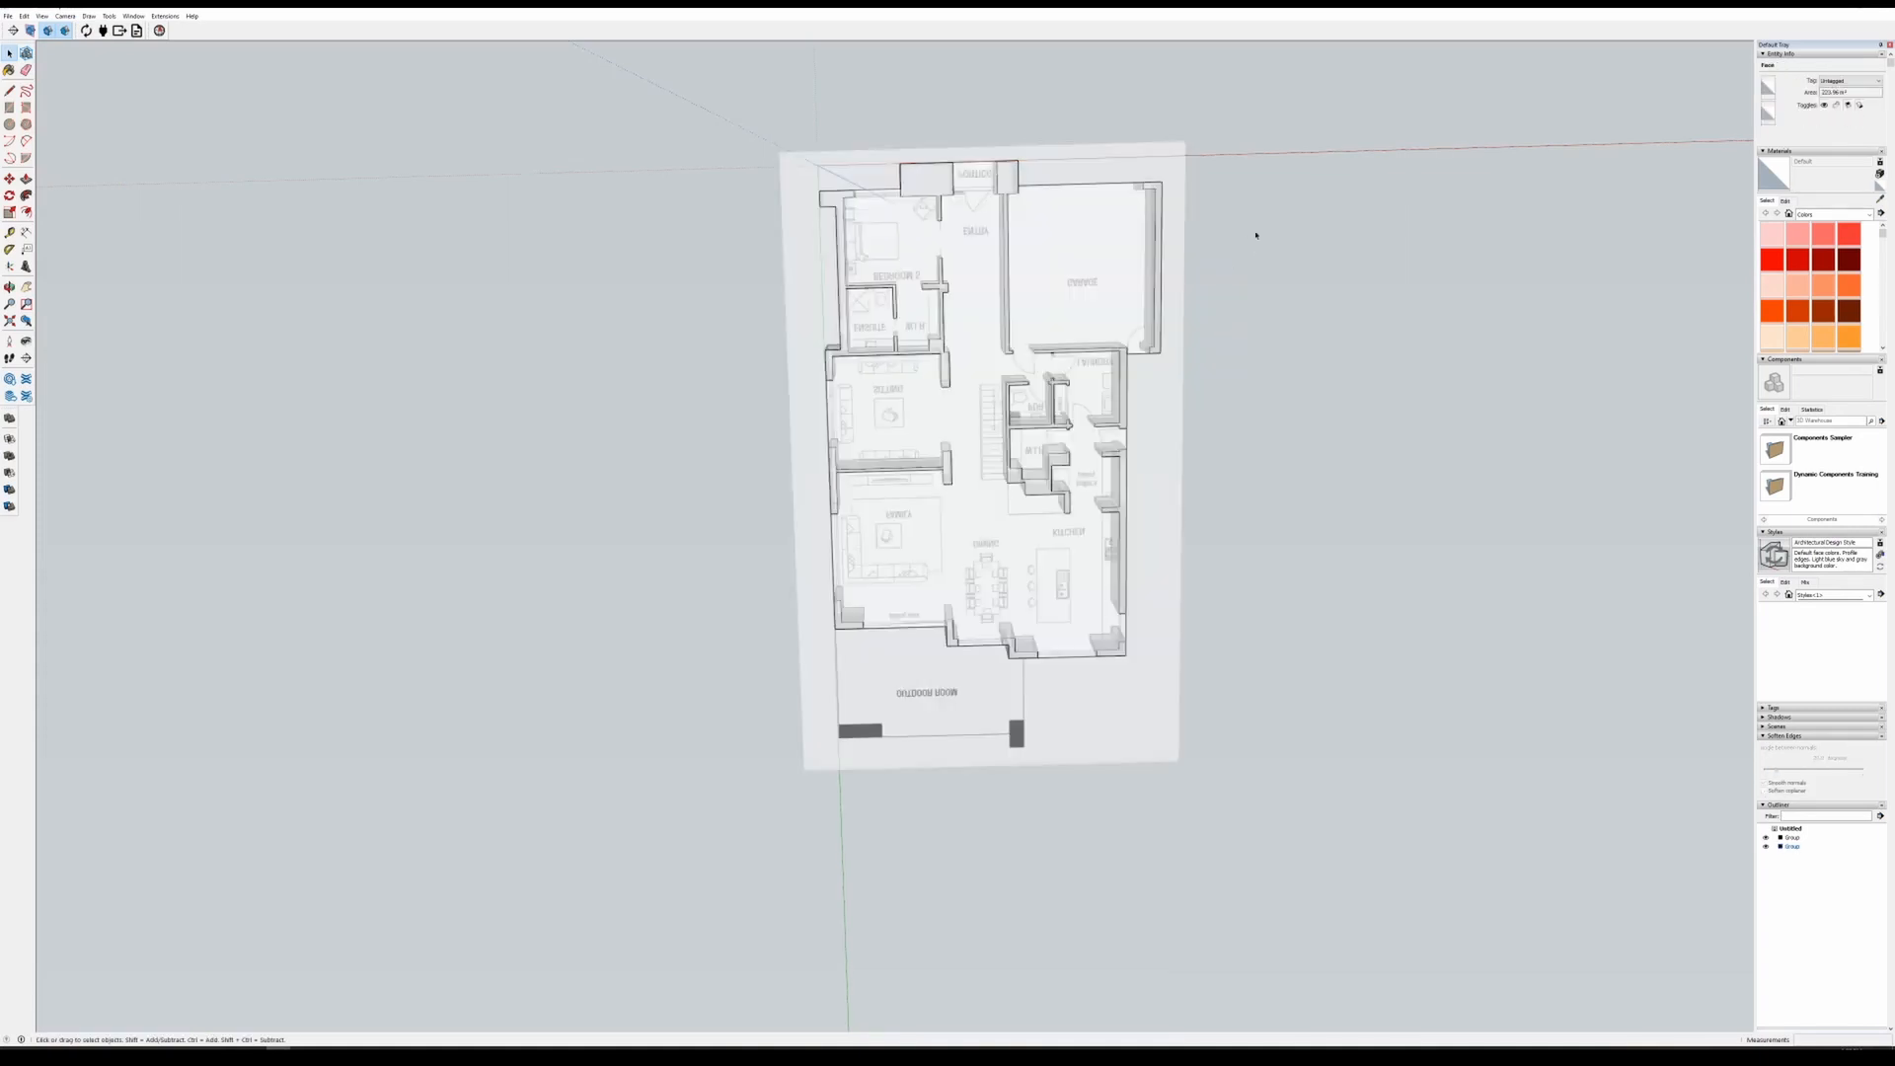
- Push/pull the floor face downward into a thin slab beneath the walls
middle_click_drag(1252, 236, 1110, 520)
double_click(1111, 520)
key("p")
left_click(1113, 463)
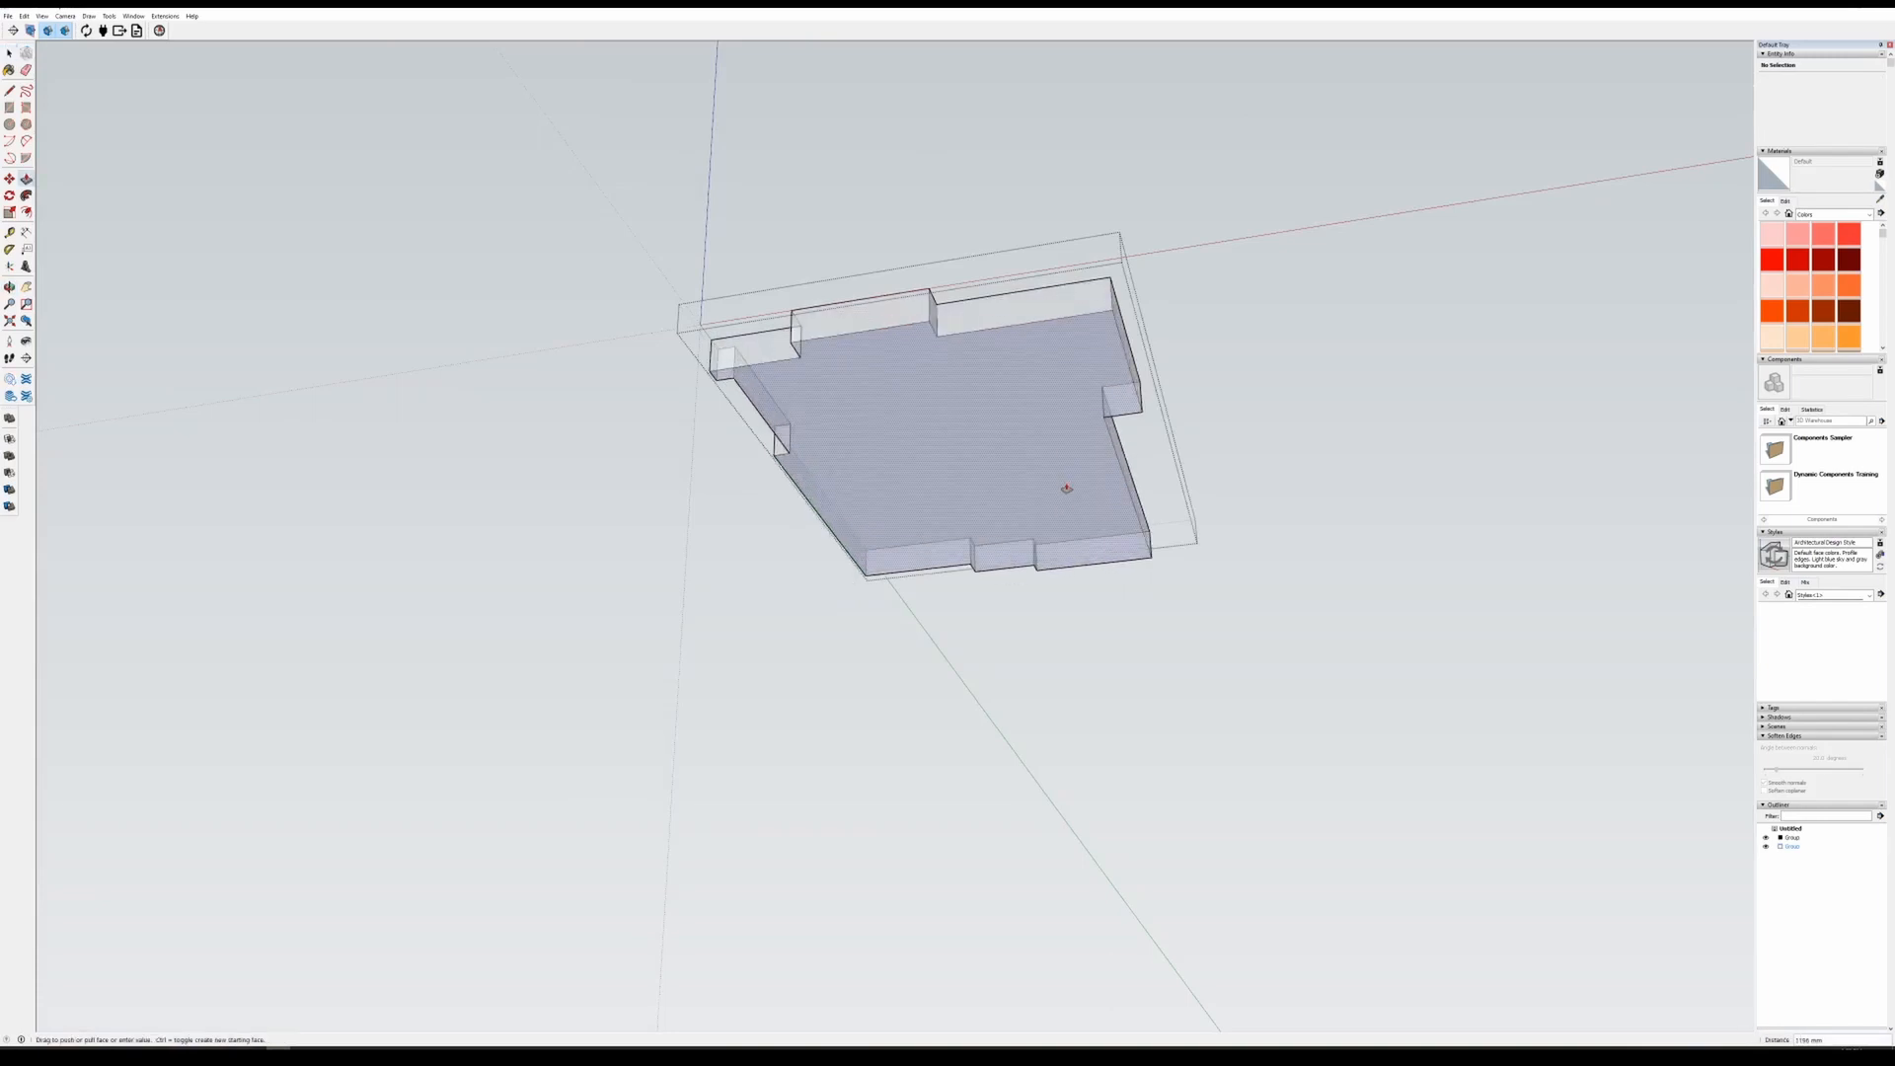
type("0.5")
key("Return")
left_click(1197, 318)
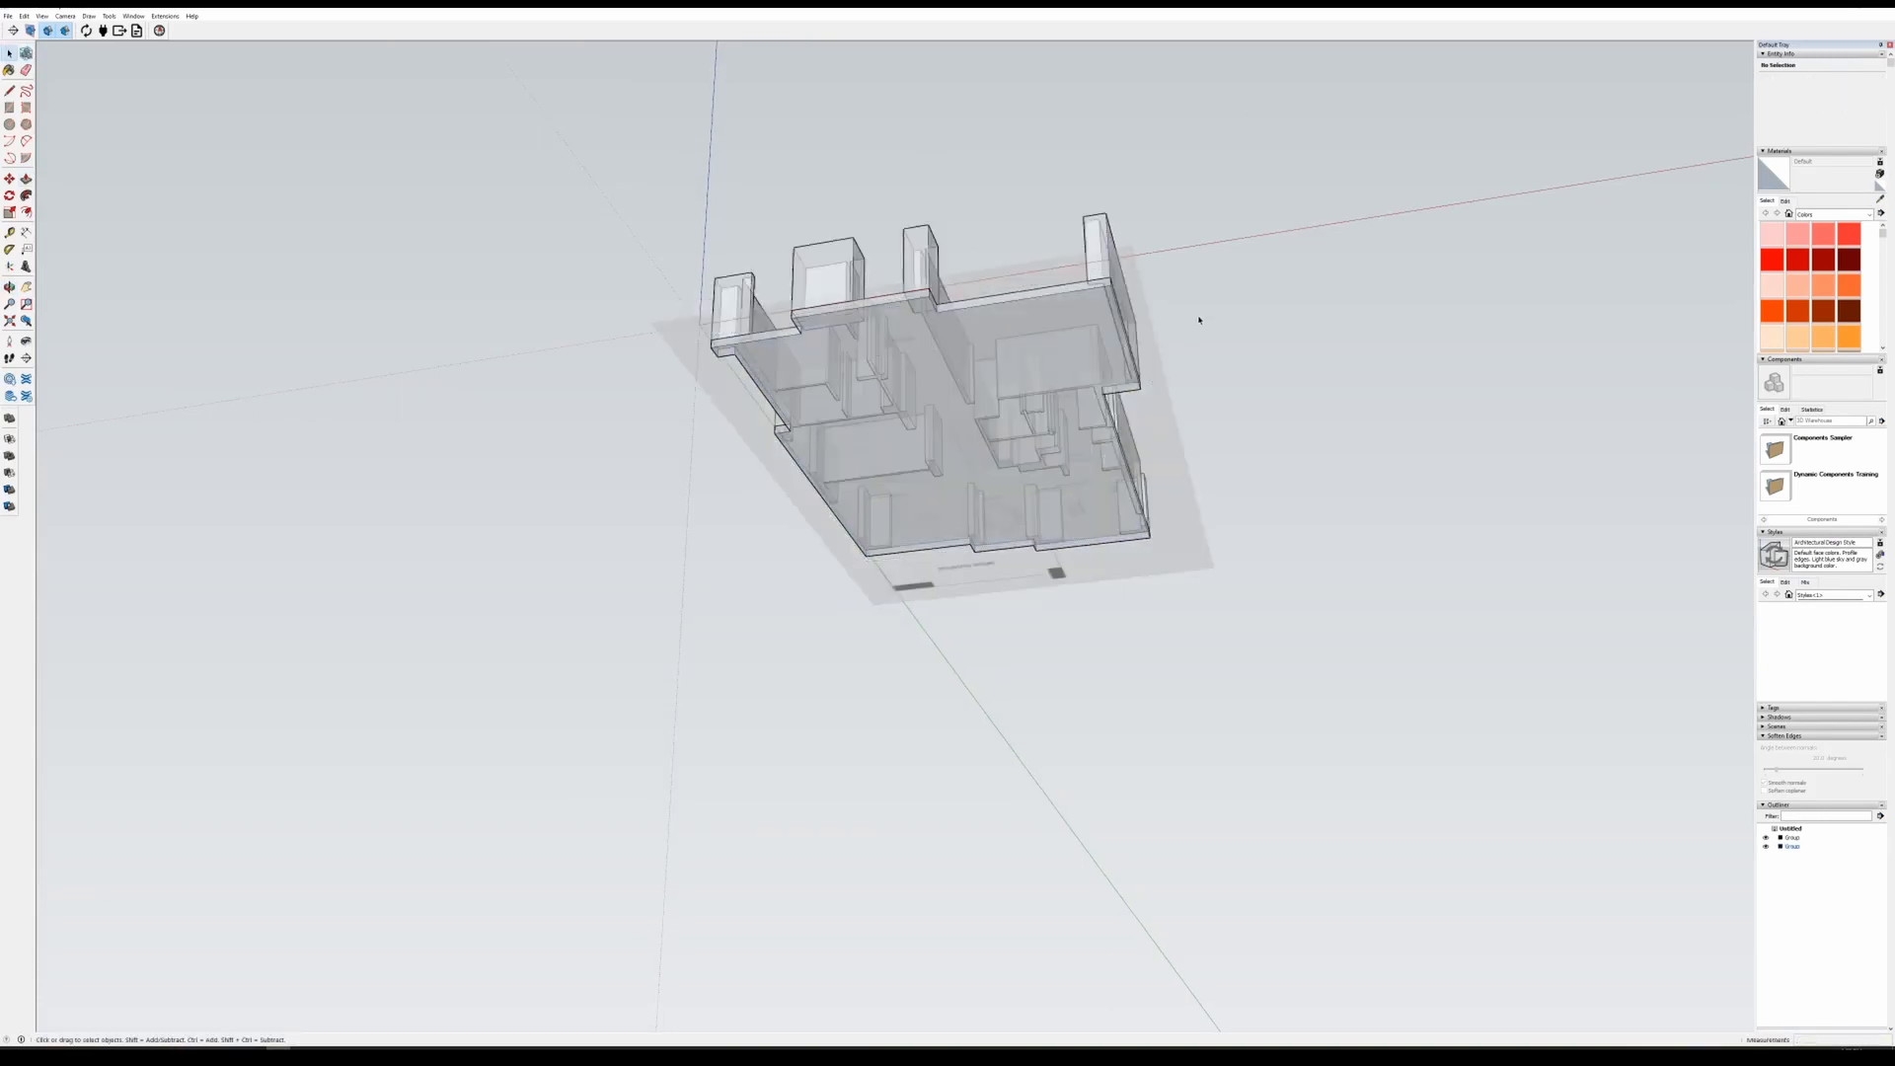
- Hide the floor plan image lying under the house model
middle_click_drag(1197, 318, 1242, 561)
middle_click_drag(1165, 347, 1323, 614)
left_click(1101, 560)
scroll(1094, 483, "up", 5)
scroll(1092, 481, "down", 3)
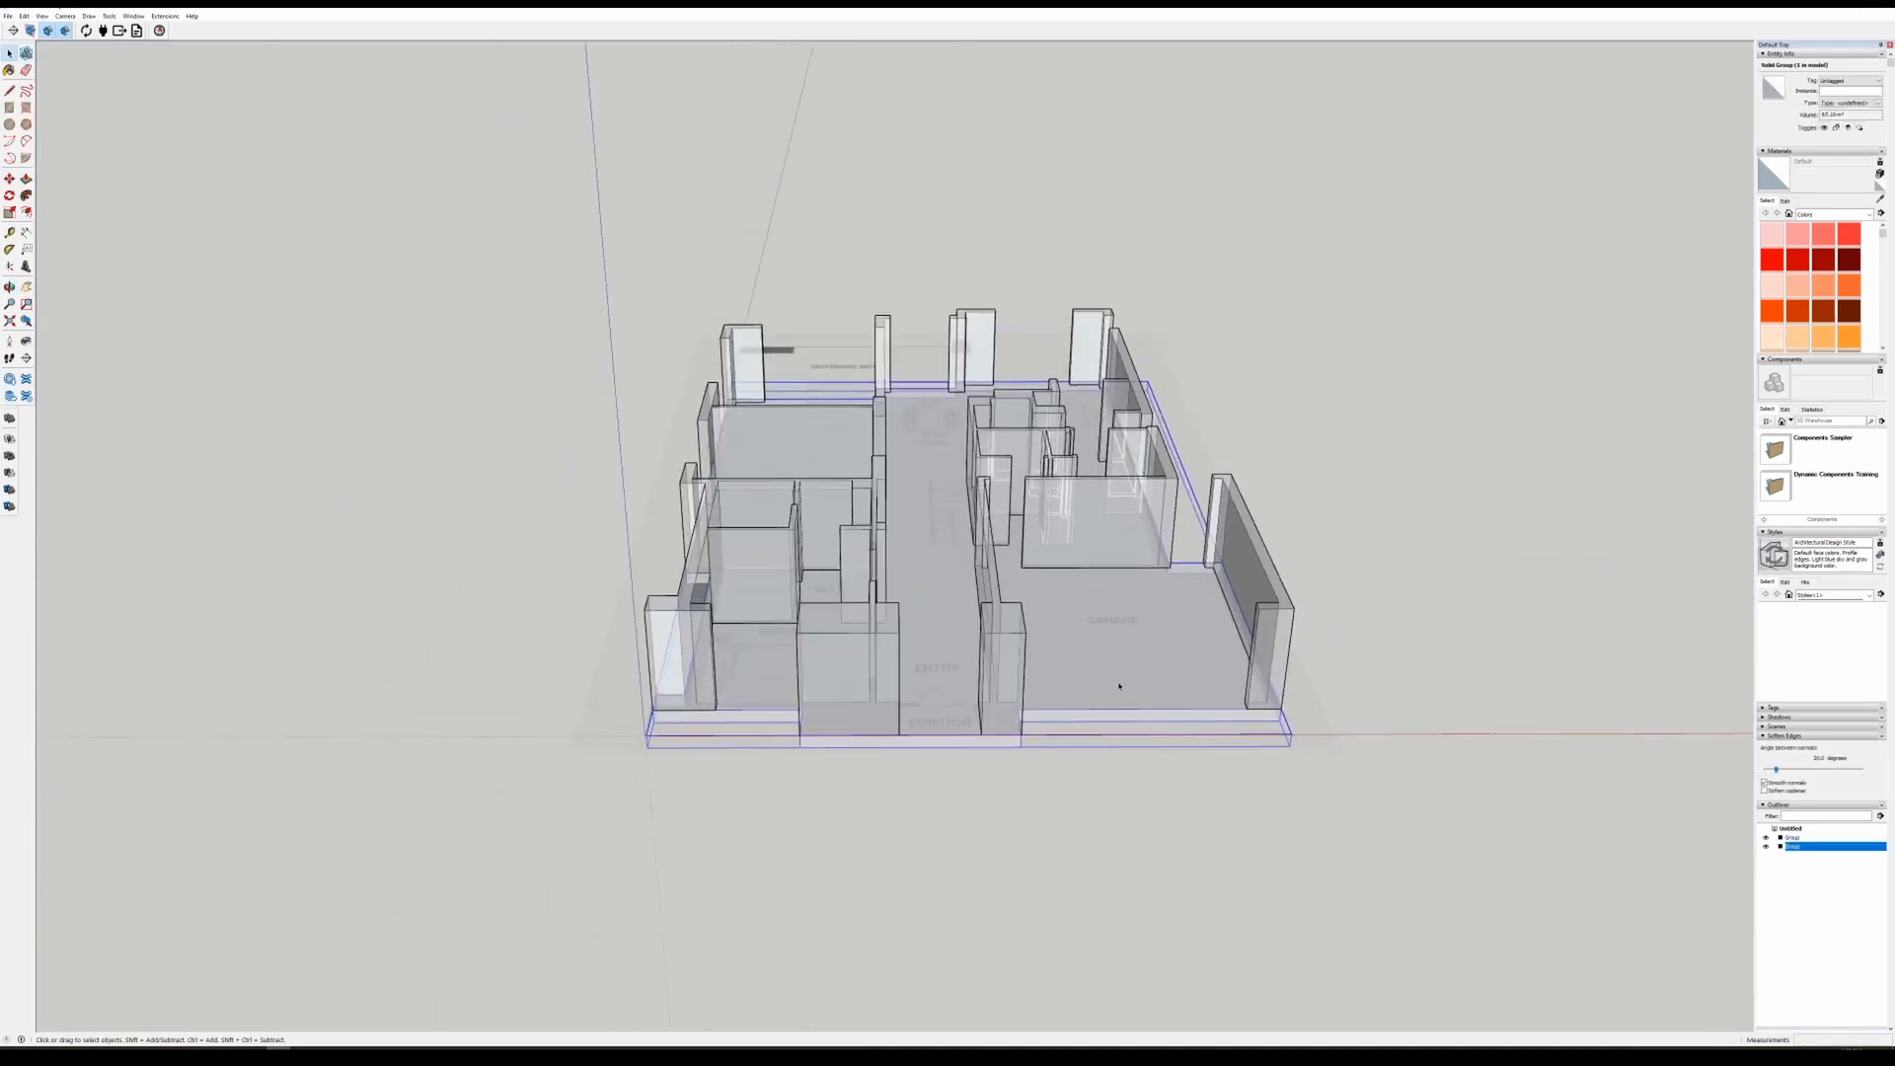
left_click(1094, 723)
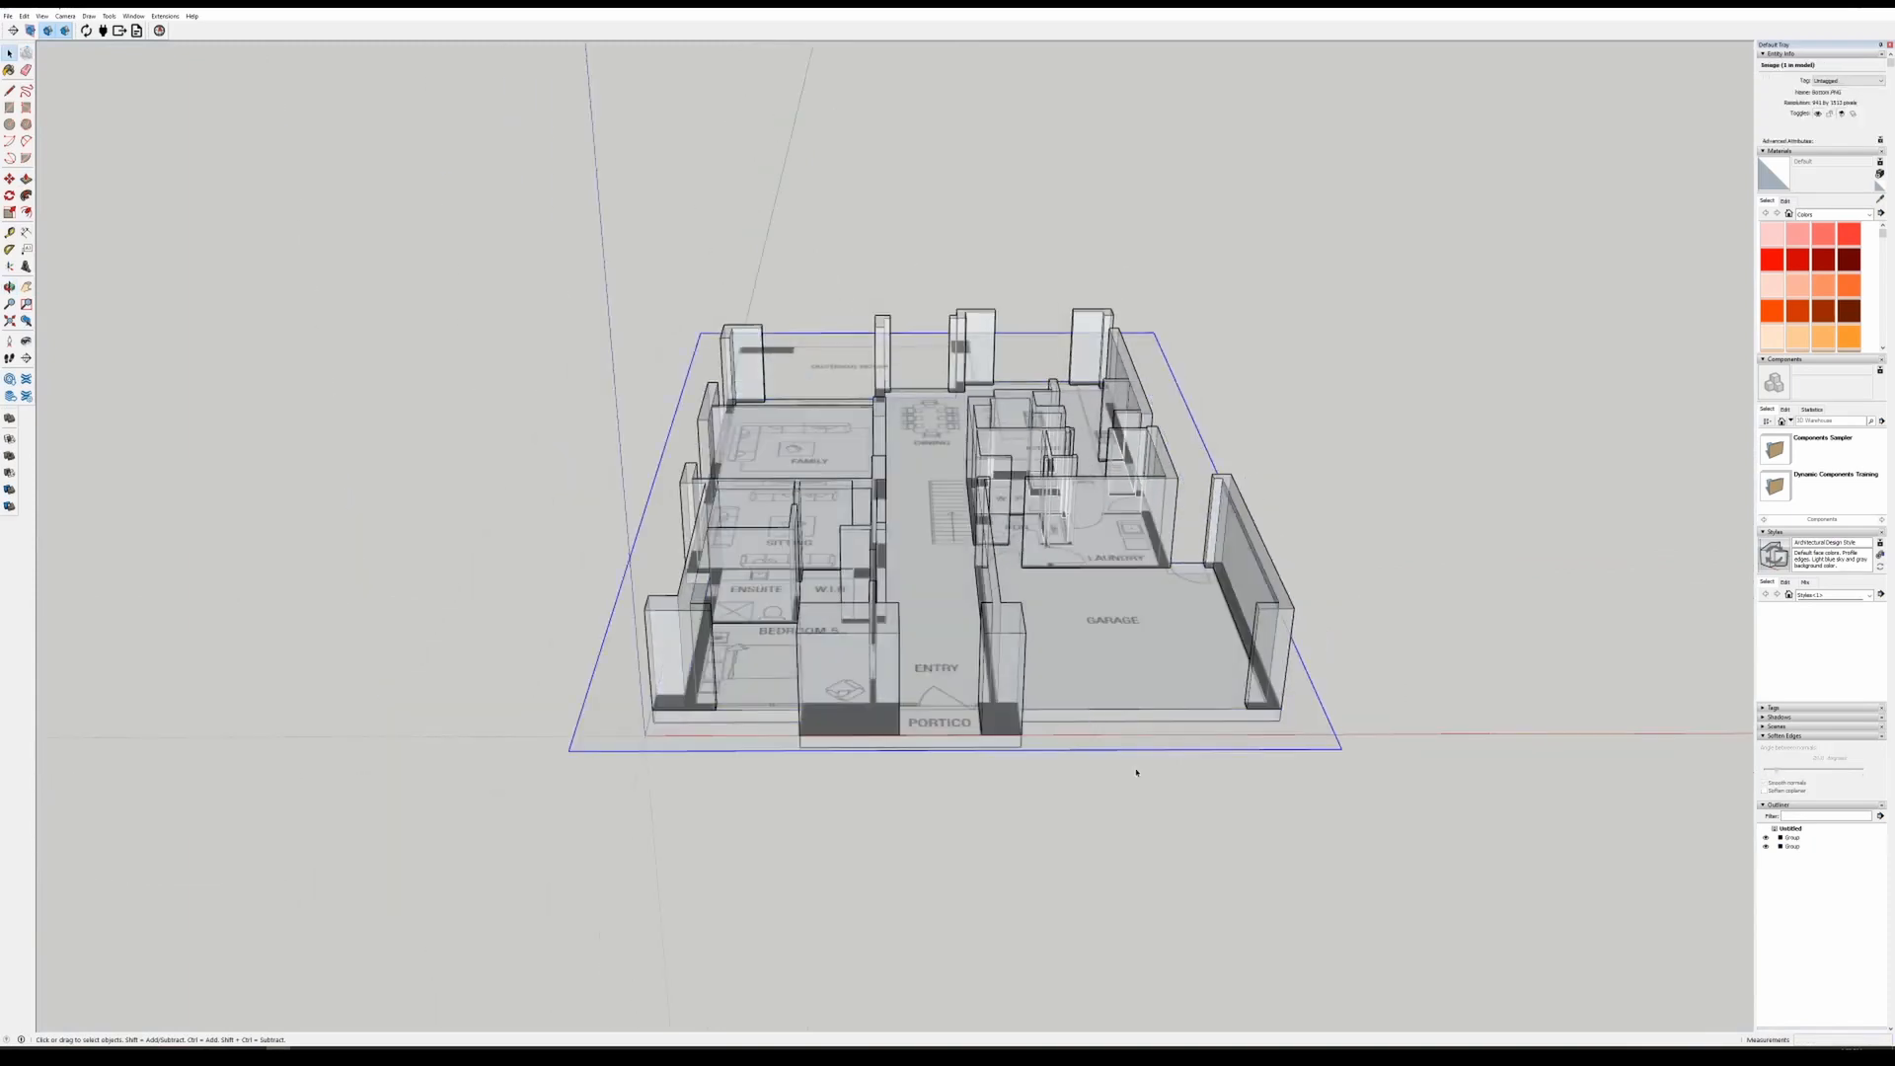
left_click(1136, 770)
left_click(1120, 718)
middle_click_drag(1164, 731, 1267, 758)
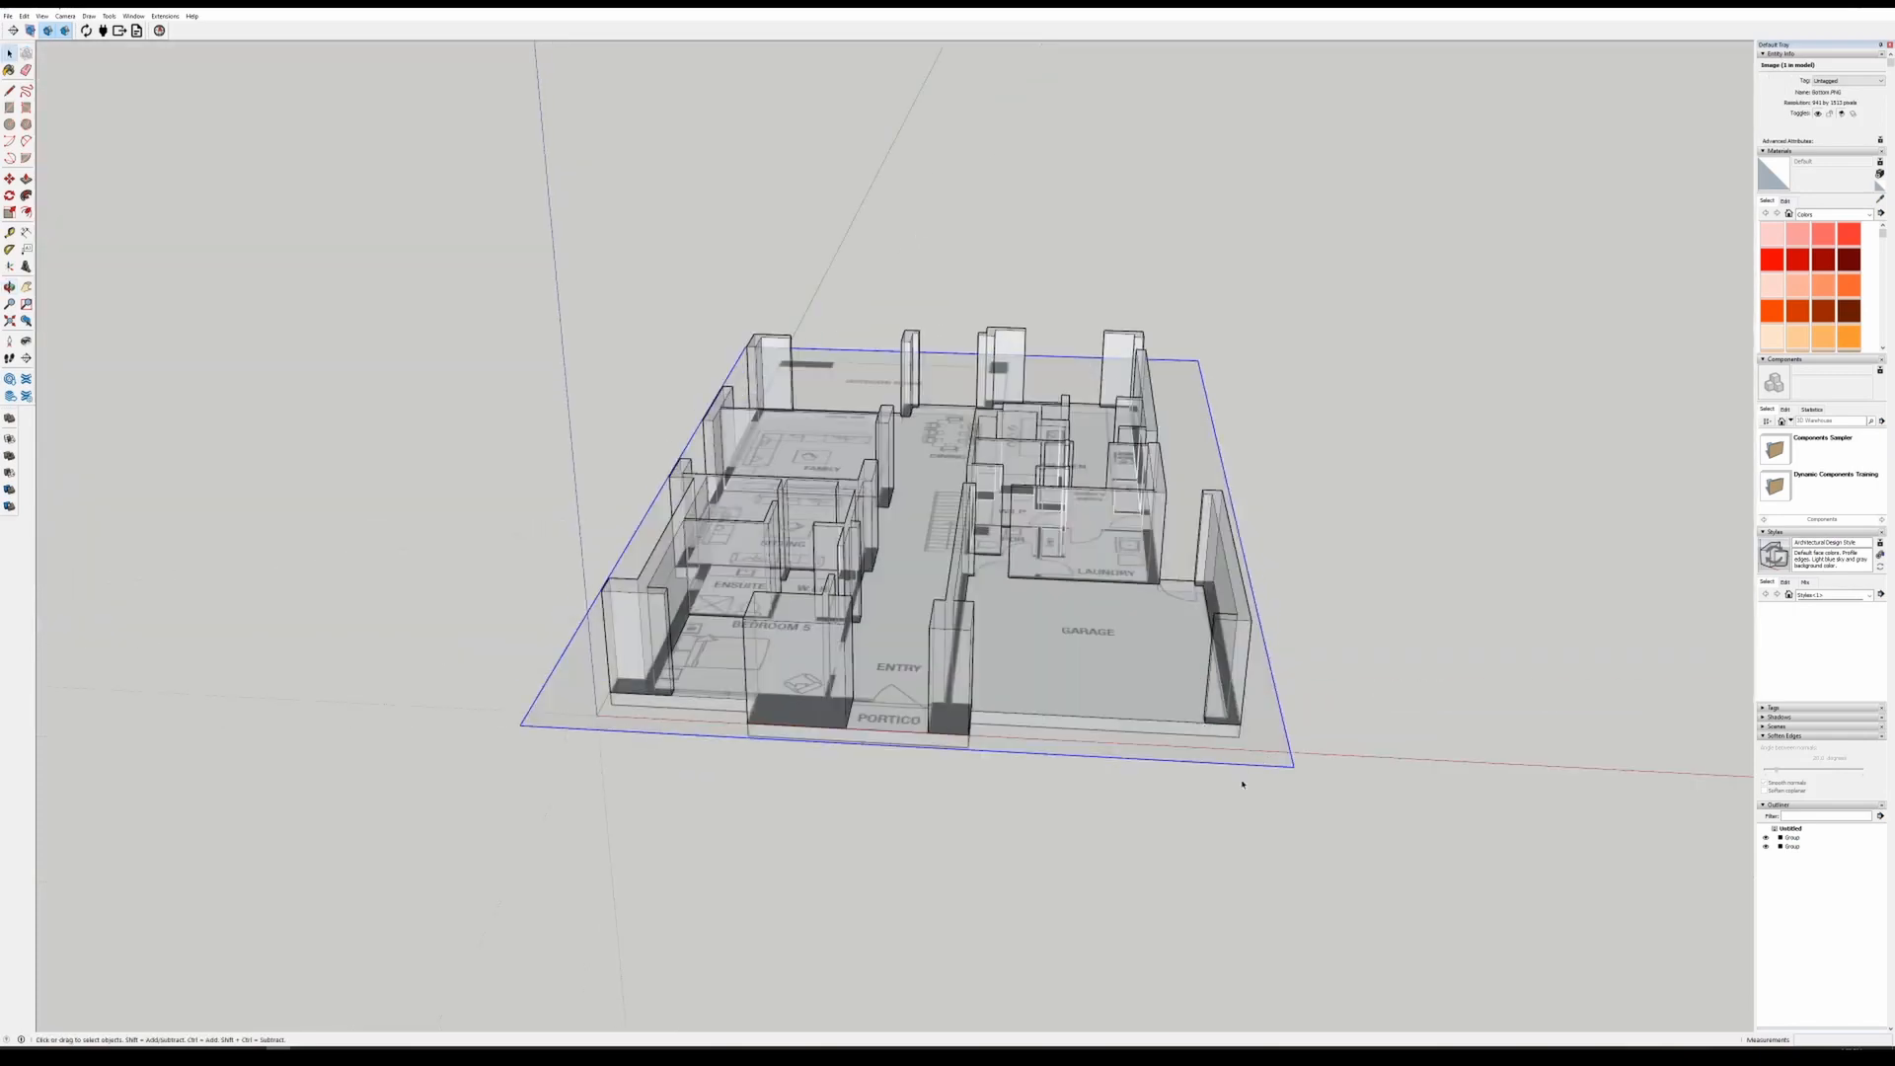
right_click(1246, 741)
left_click(1275, 777)
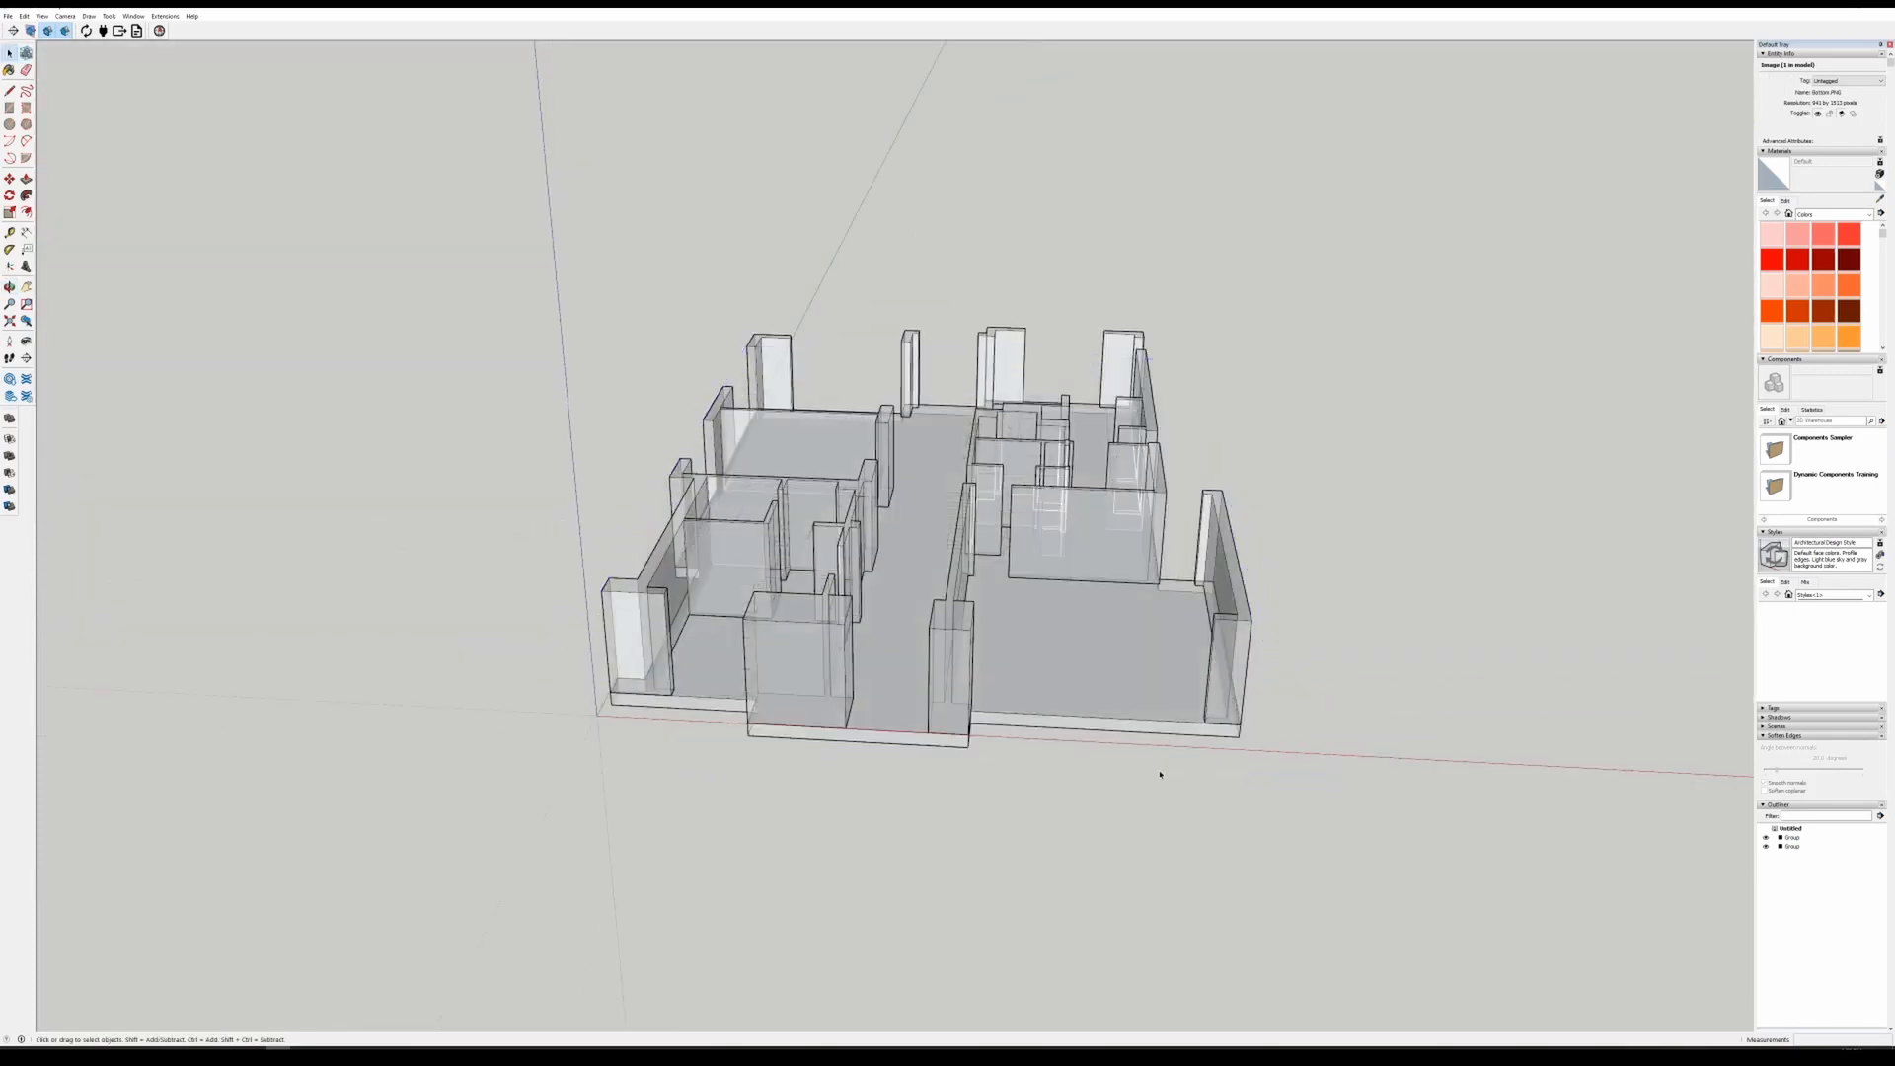
- Copy the floor slab up to the top of the walls as a roof slab
middle_click_drag(1050, 774, 1101, 612)
key("m")
key("ctrl")
left_click(617, 708)
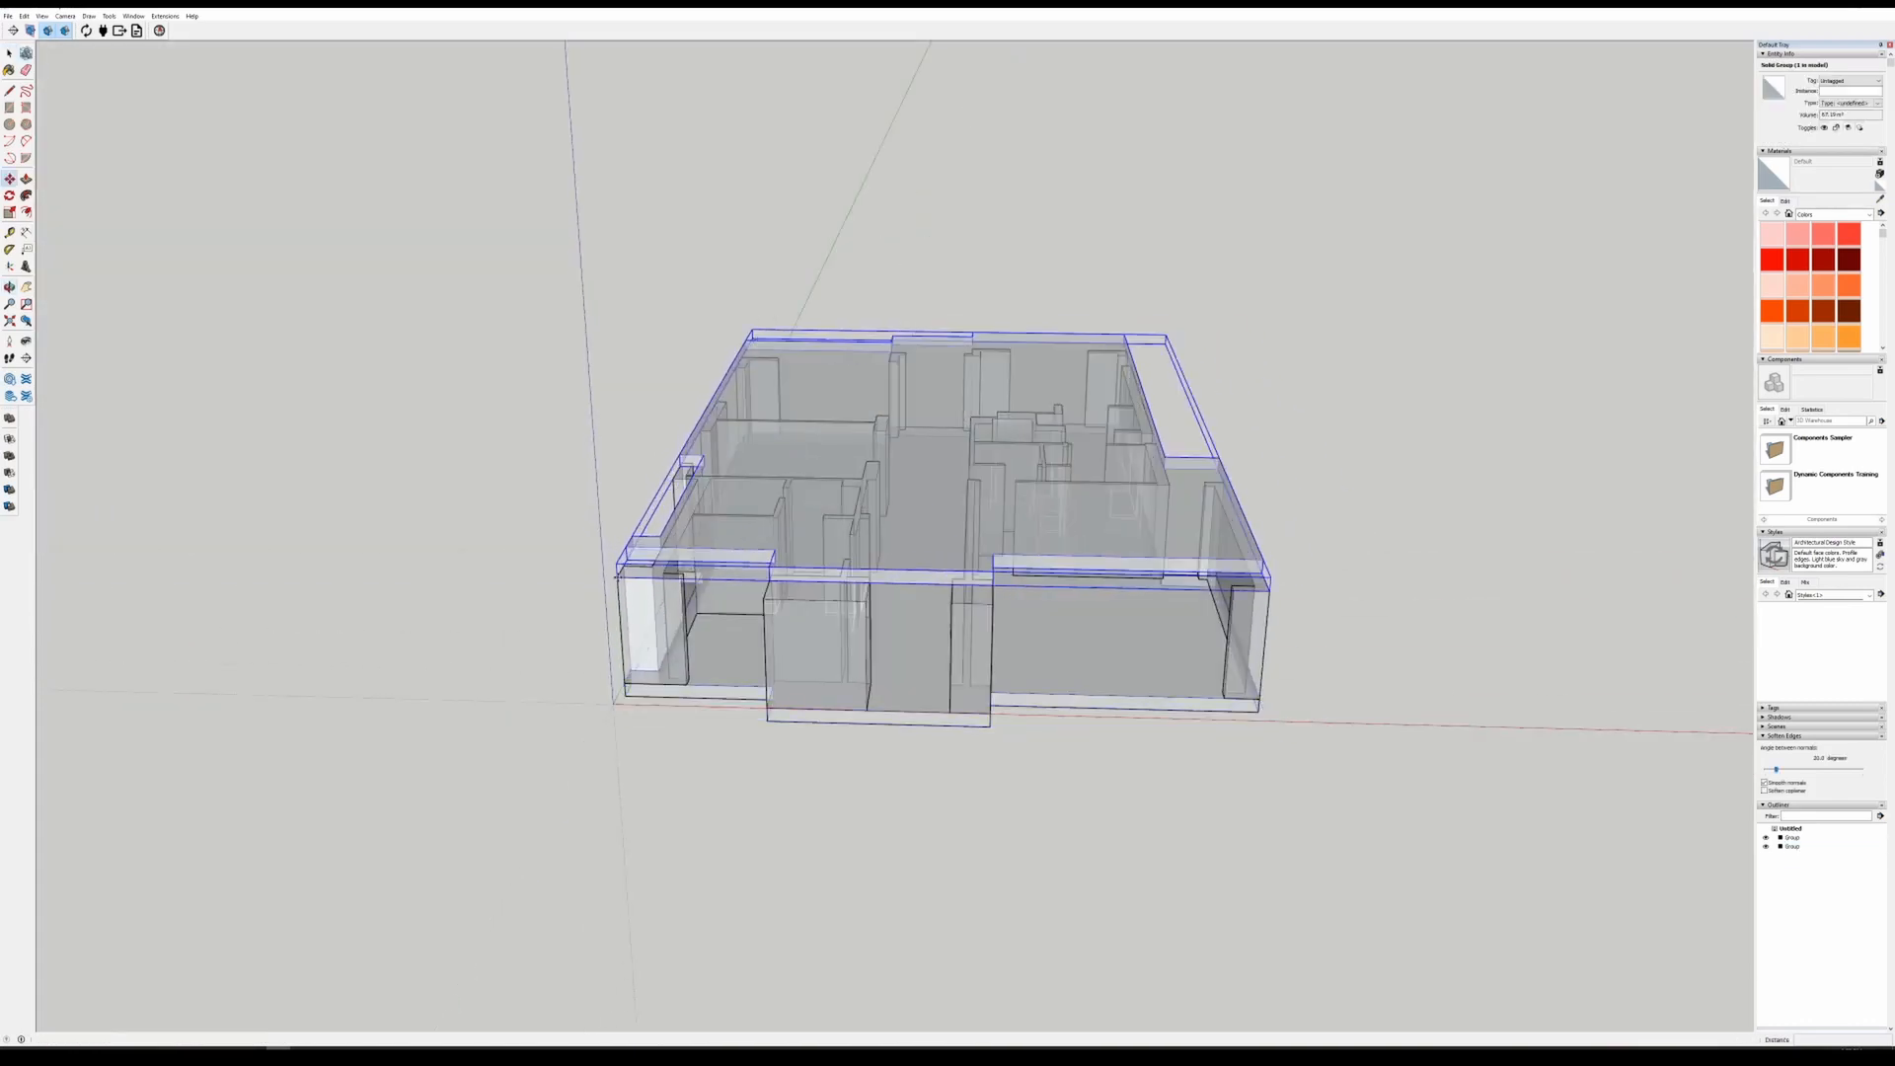
left_click(618, 570)
key("space")
left_click(605, 335)
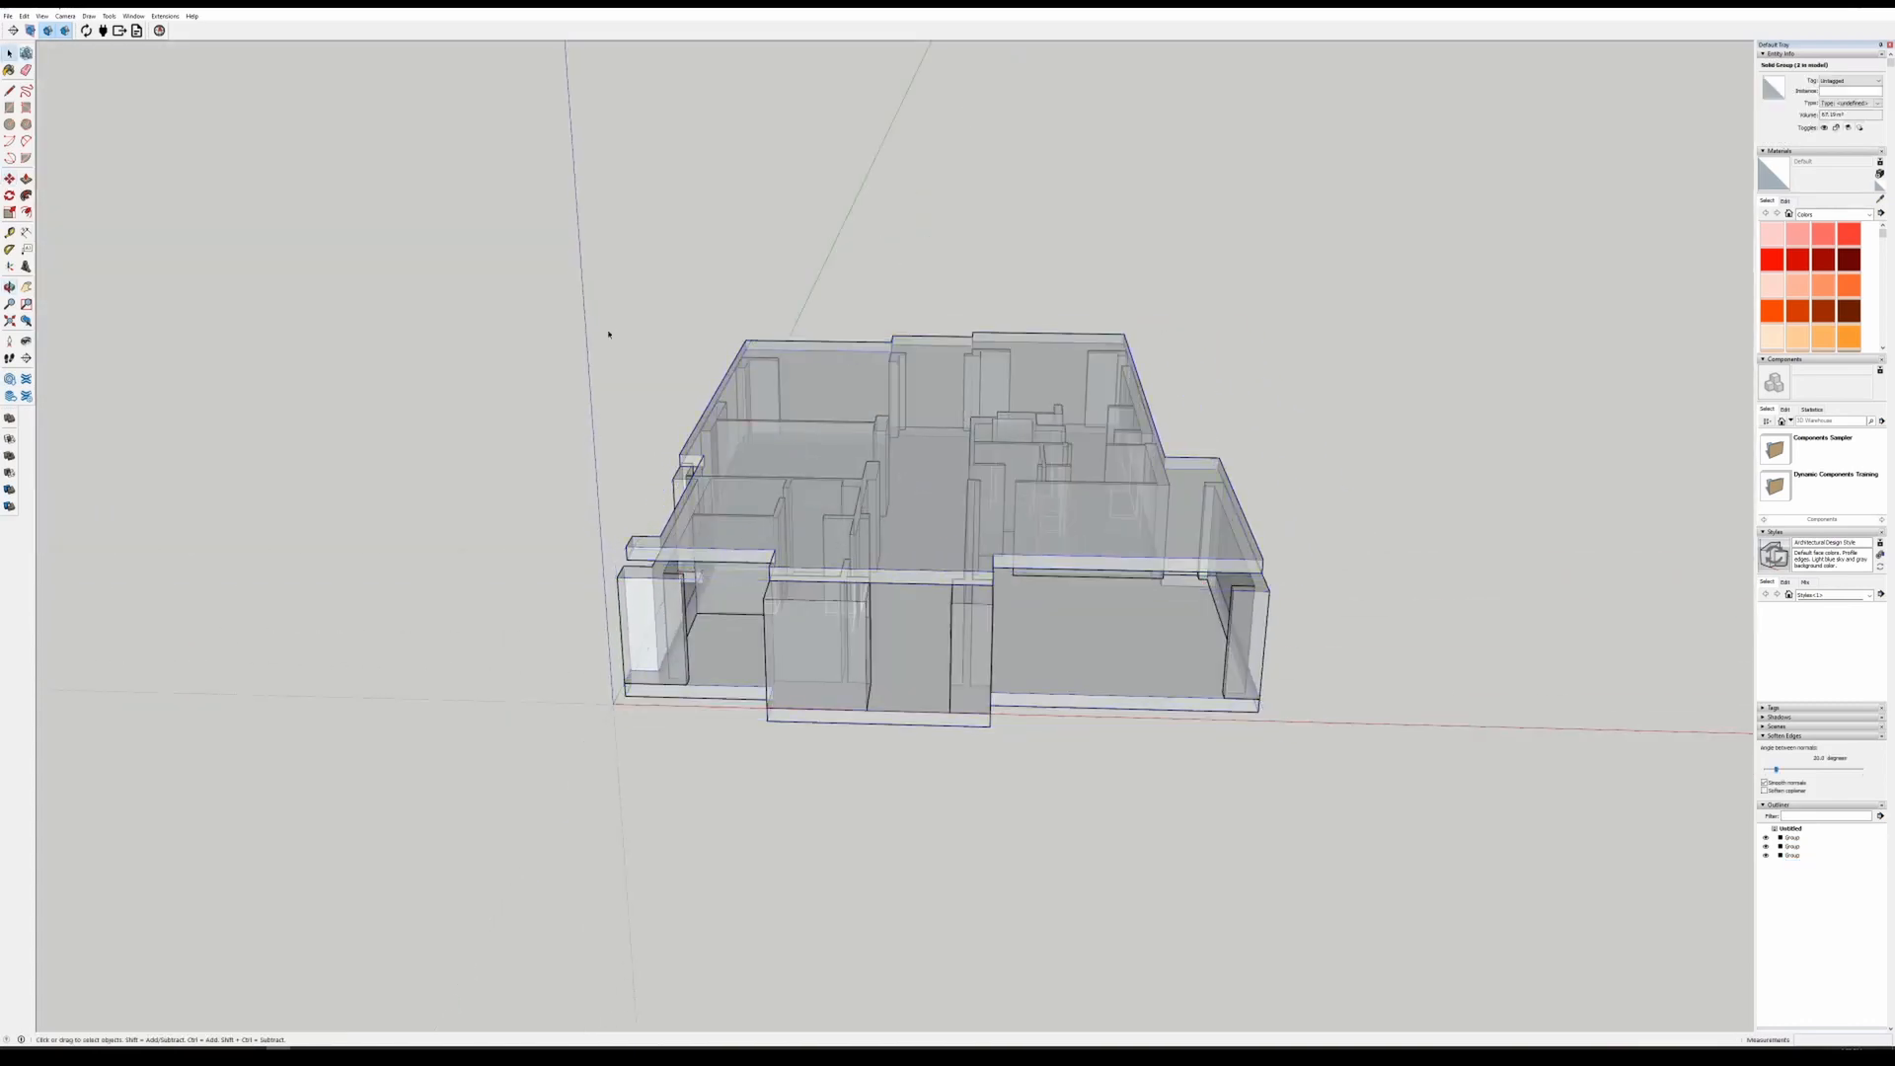
- Move the roof slab by its corner so that it lines up with the outer corner of the walls
middle_click_drag(605, 334, 1016, 736)
left_click(1016, 736)
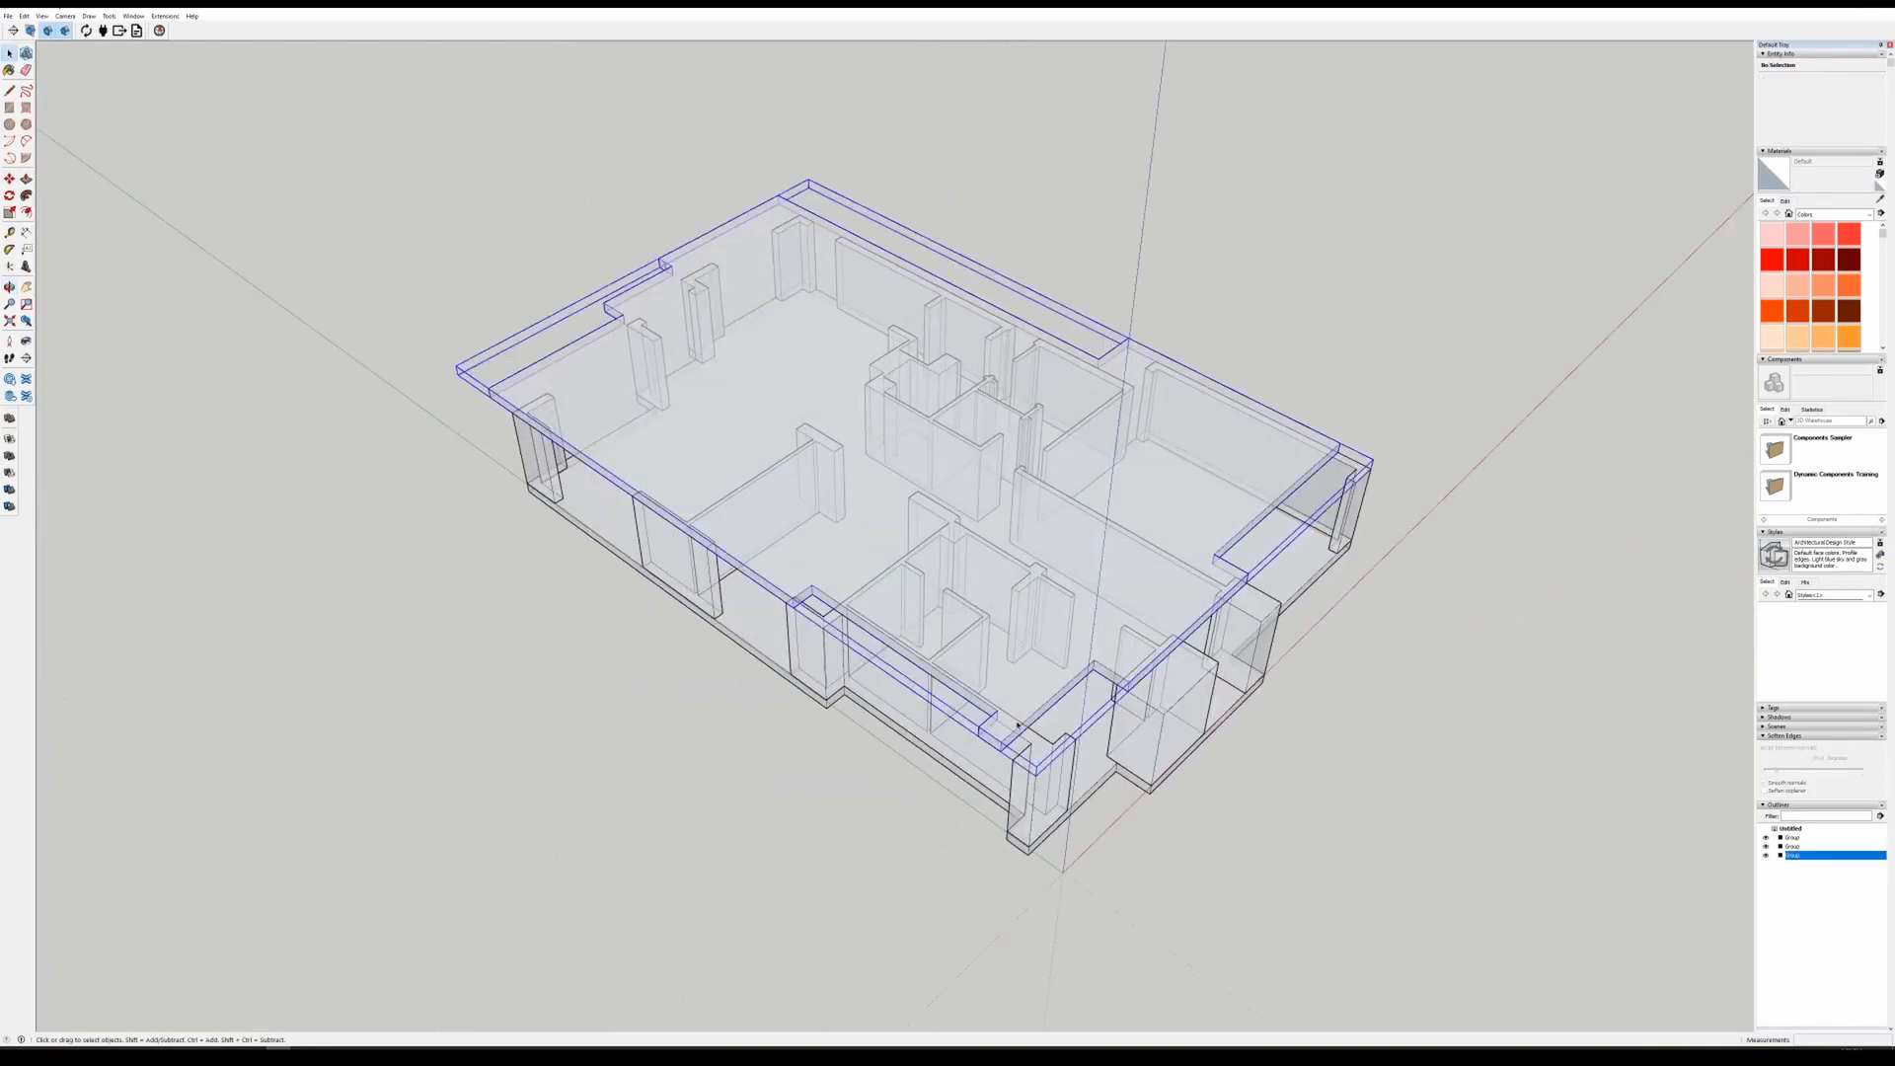
key("m")
left_click(1009, 745)
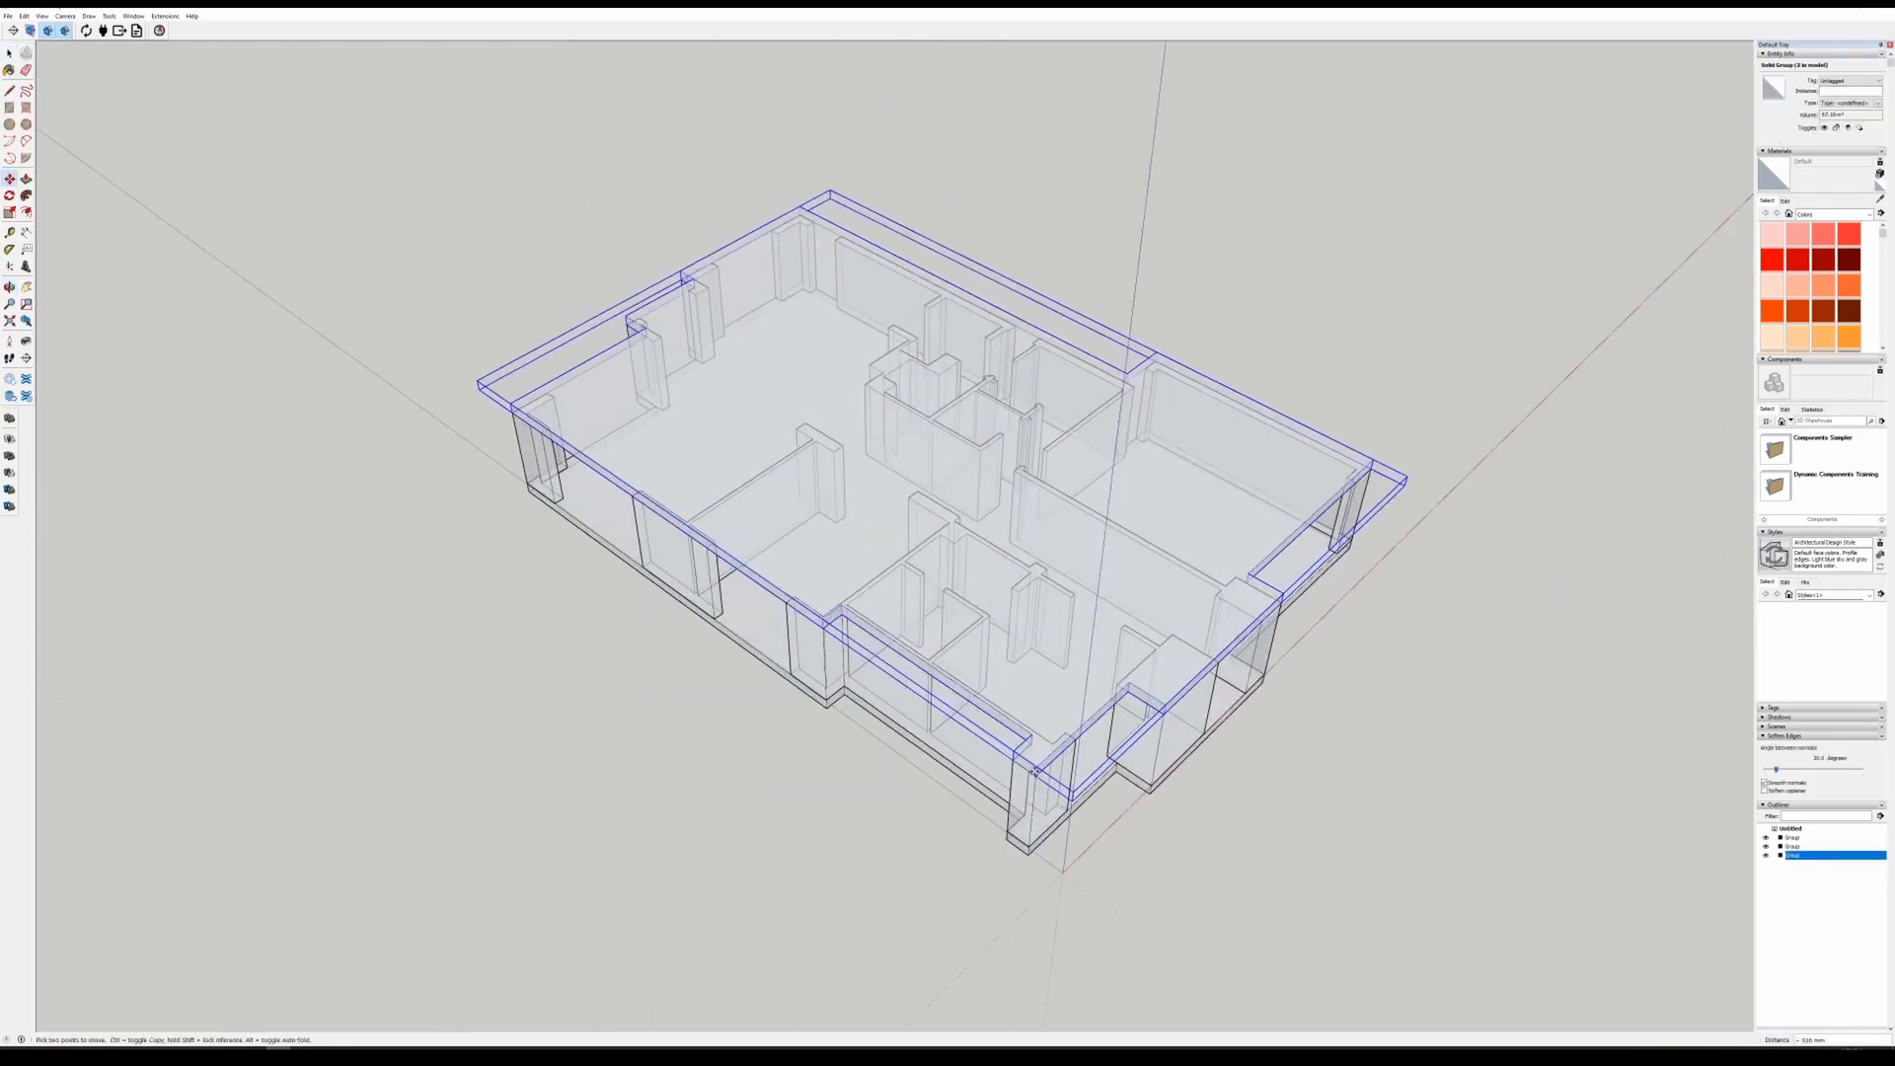
left_click(1034, 773)
key("space")
left_click(1237, 752)
- Switch the display of hidden objects and hidden geometry to bring the floor plan image back into view
middle_click_drag(1379, 625, 922, 507)
scroll(897, 381, "up", 4)
scroll(933, 509, "down", 3)
middle_click_drag(990, 698, 988, 514)
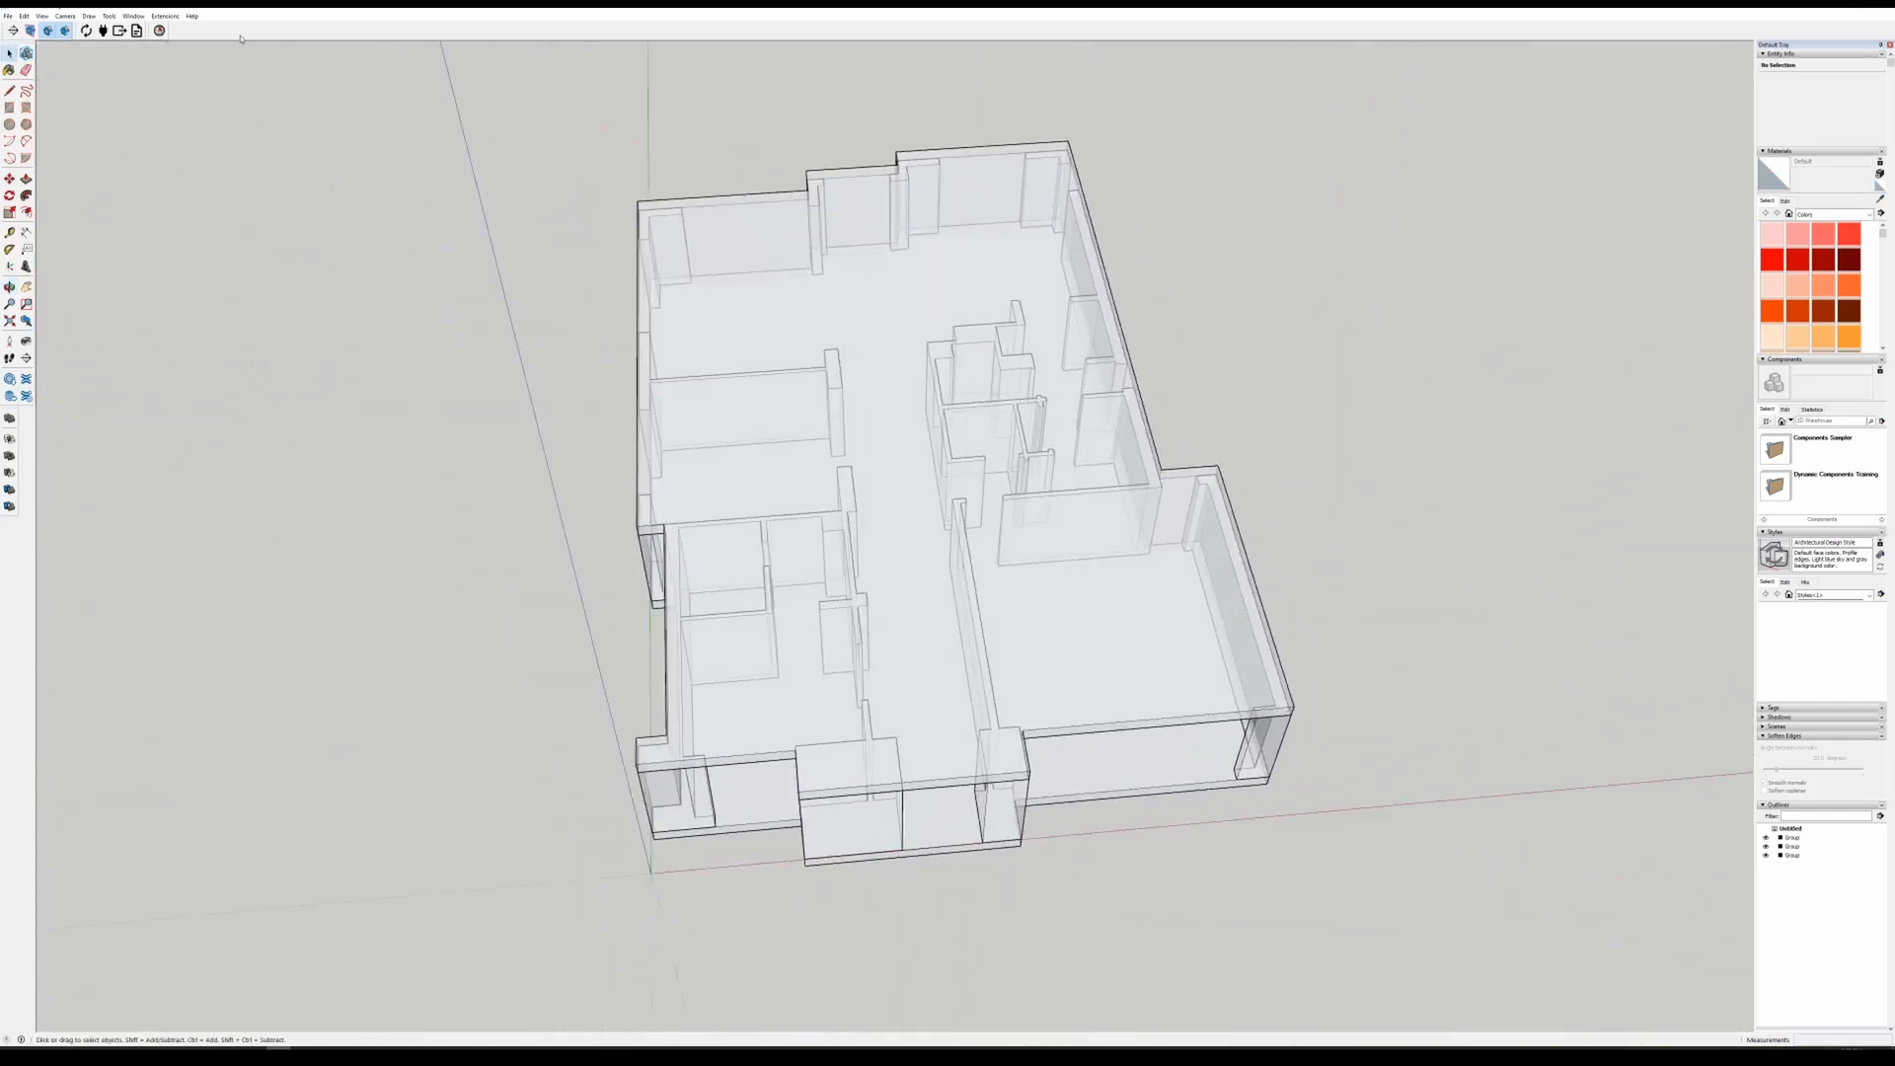
left_click(41, 15)
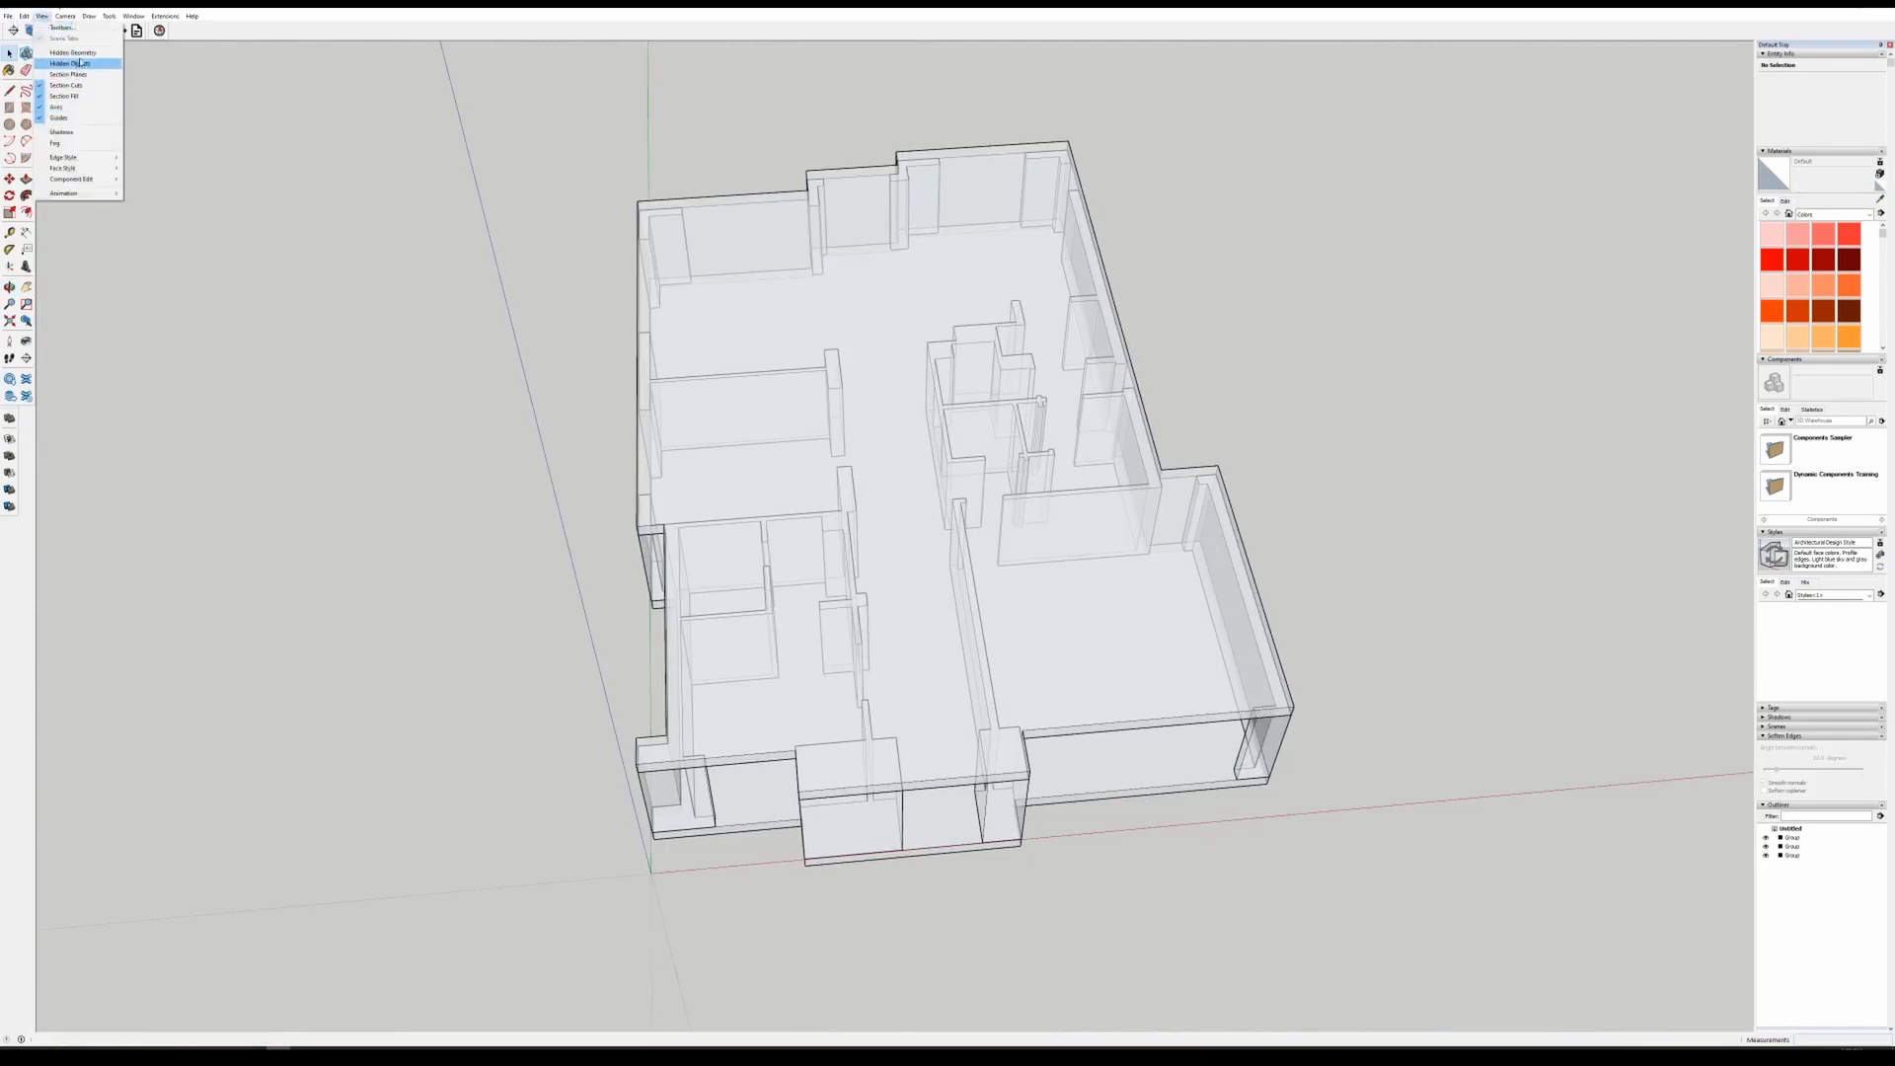
left_click(76, 65)
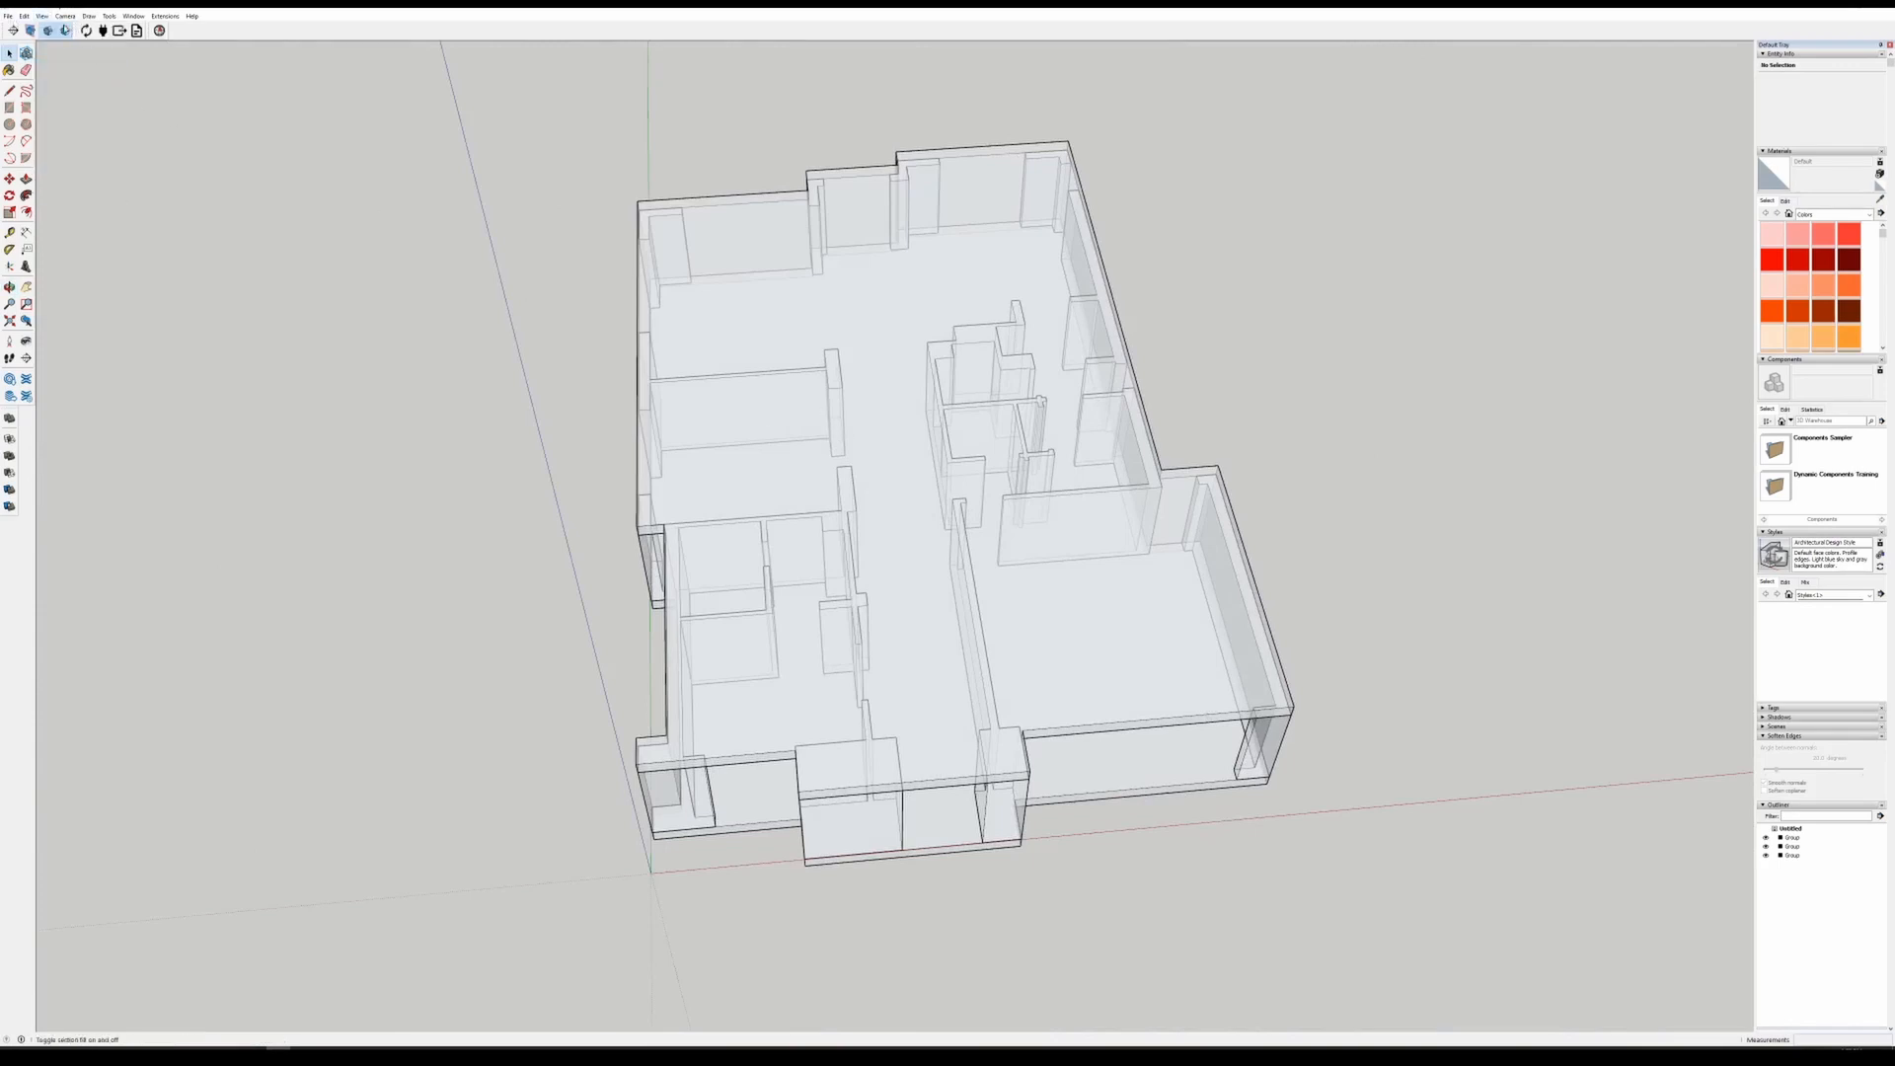
left_click(41, 15)
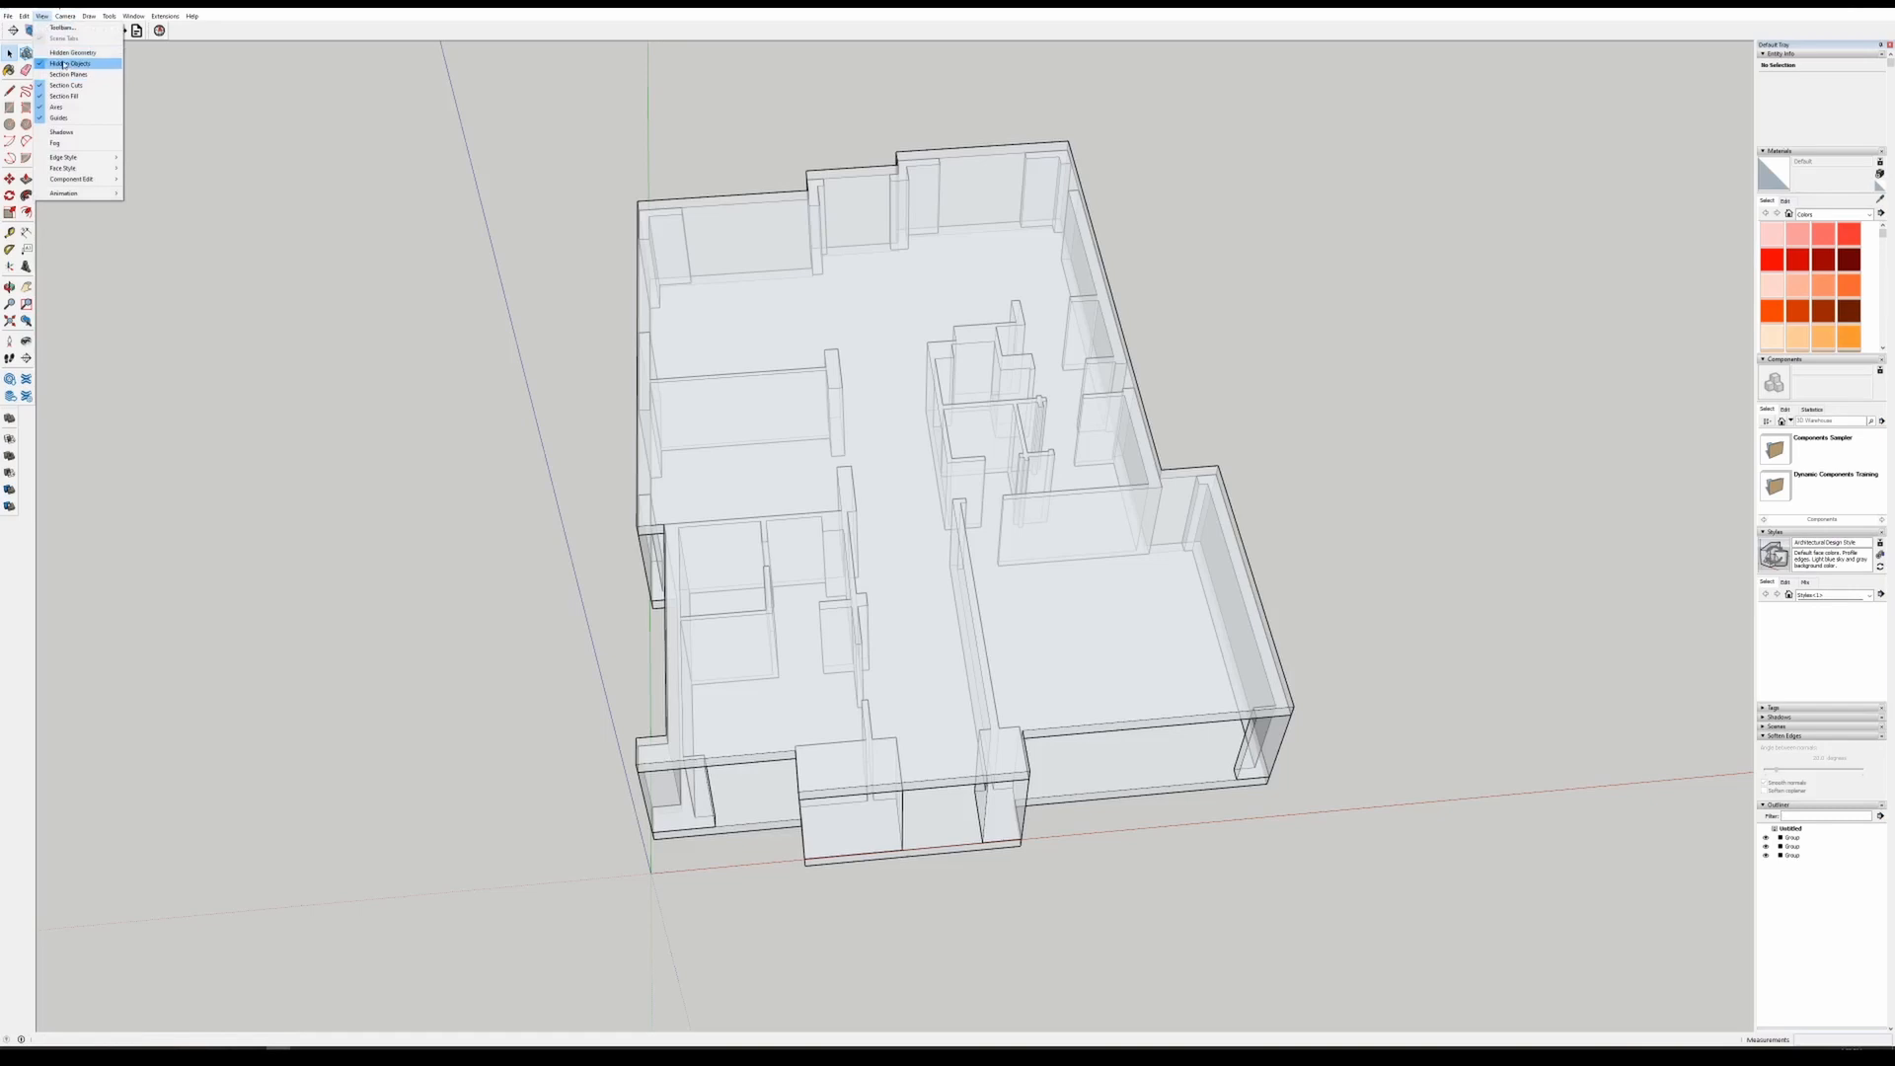
left_click(64, 66)
middle_click_drag(318, 212, 888, 414)
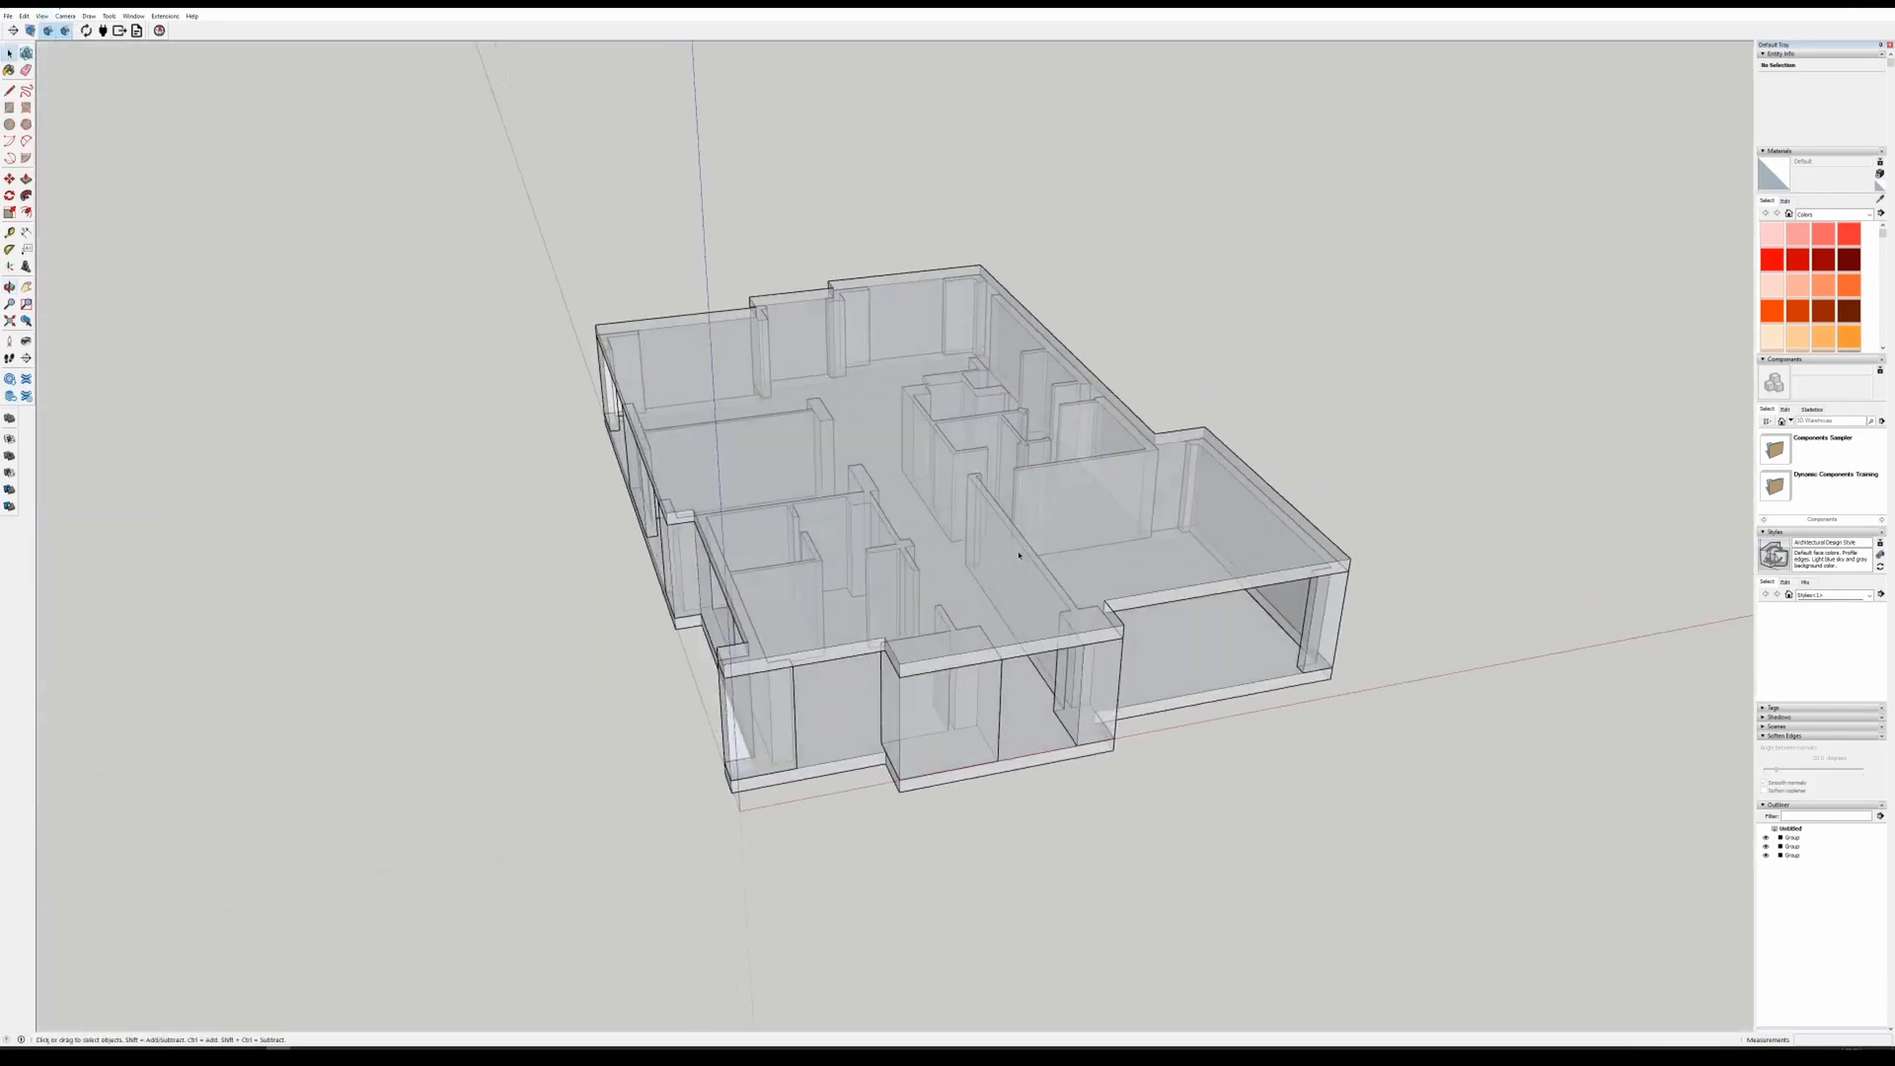
left_click(42, 16)
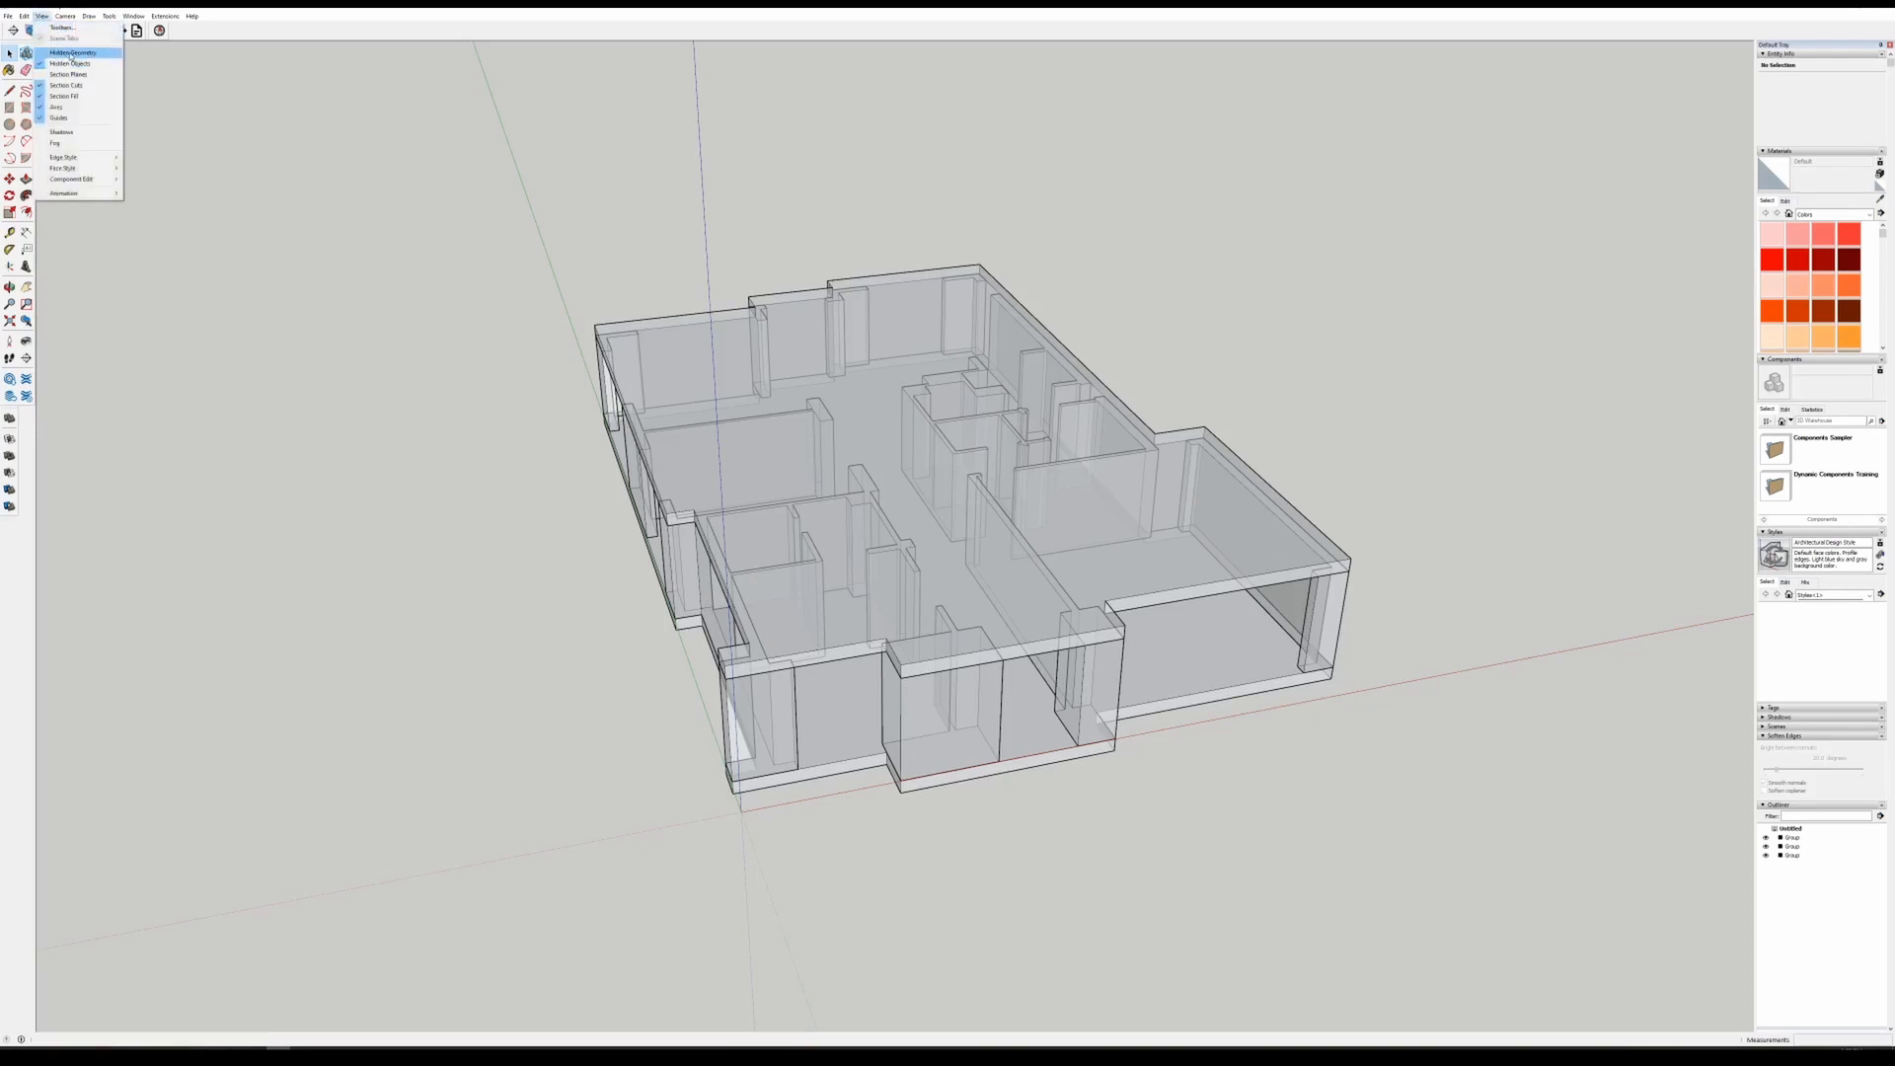
left_click(64, 56)
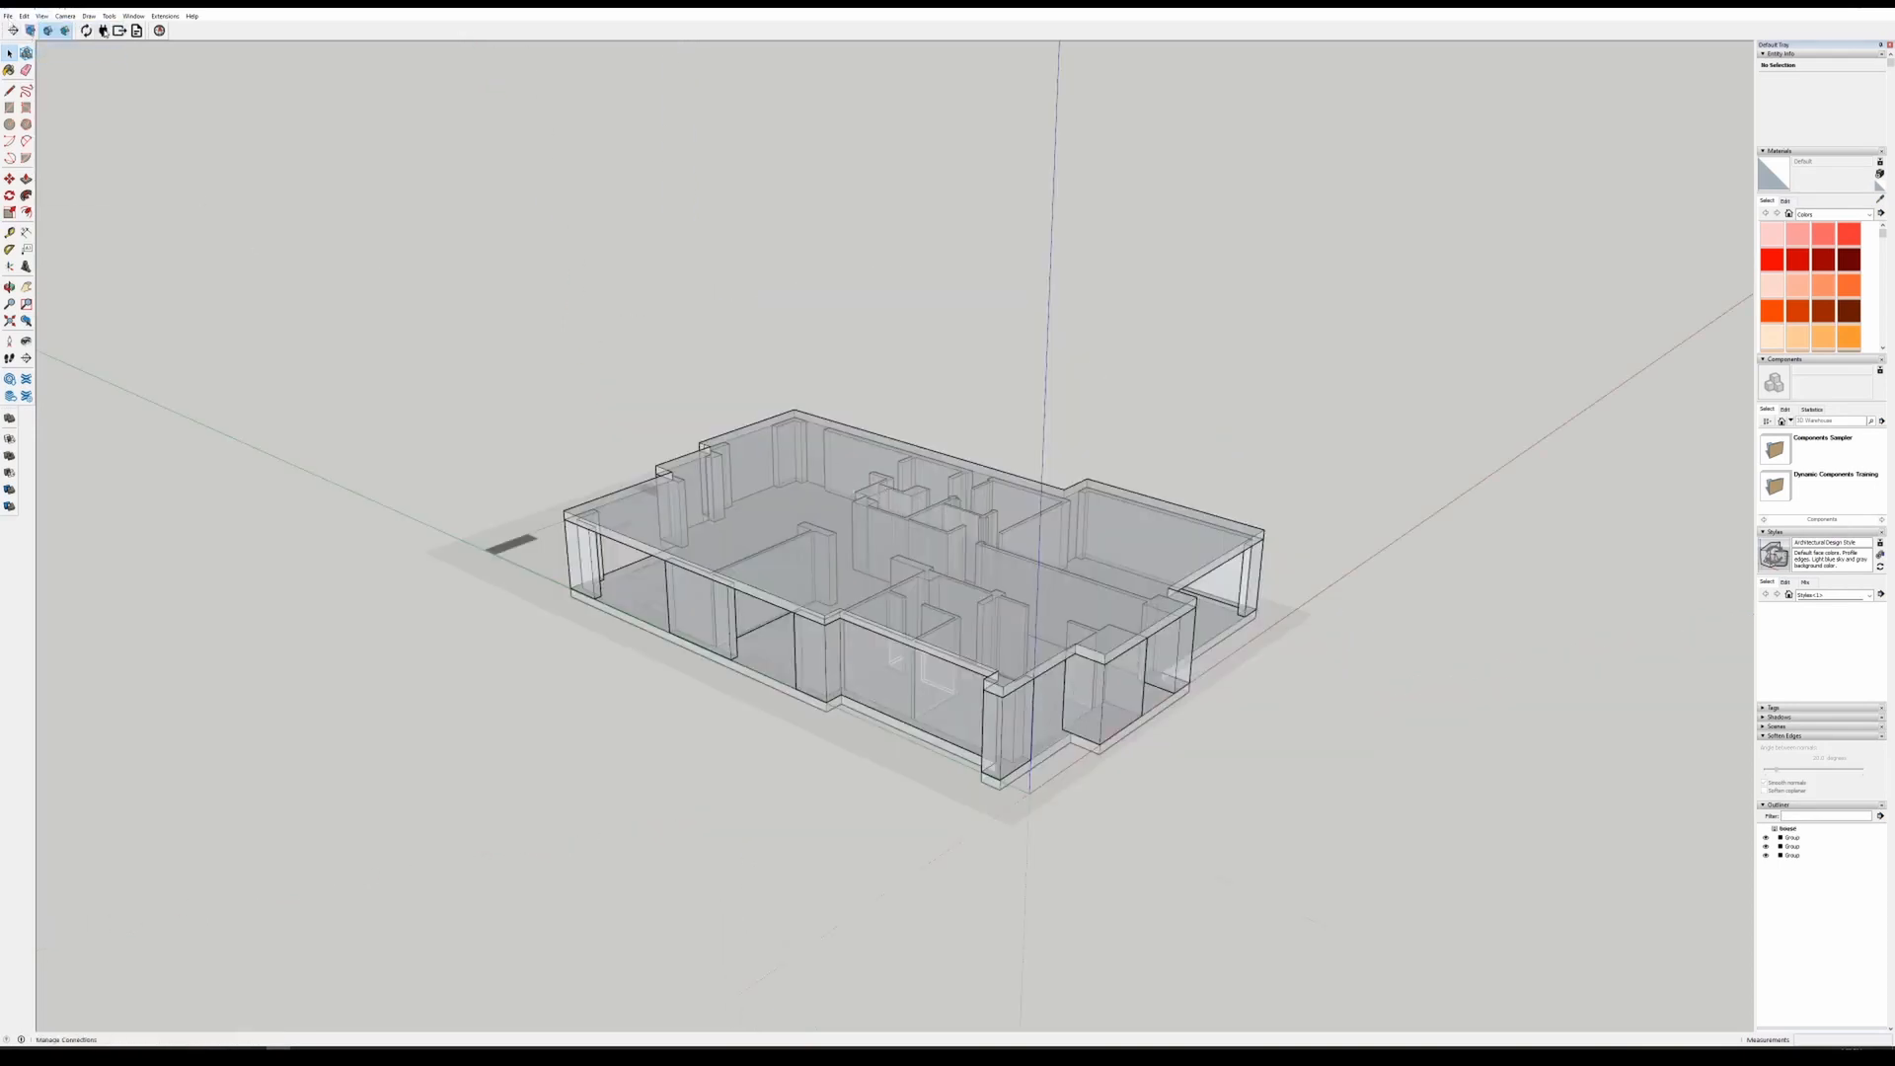
- Start the Datasmith file export of the house model
left_click(120, 31)
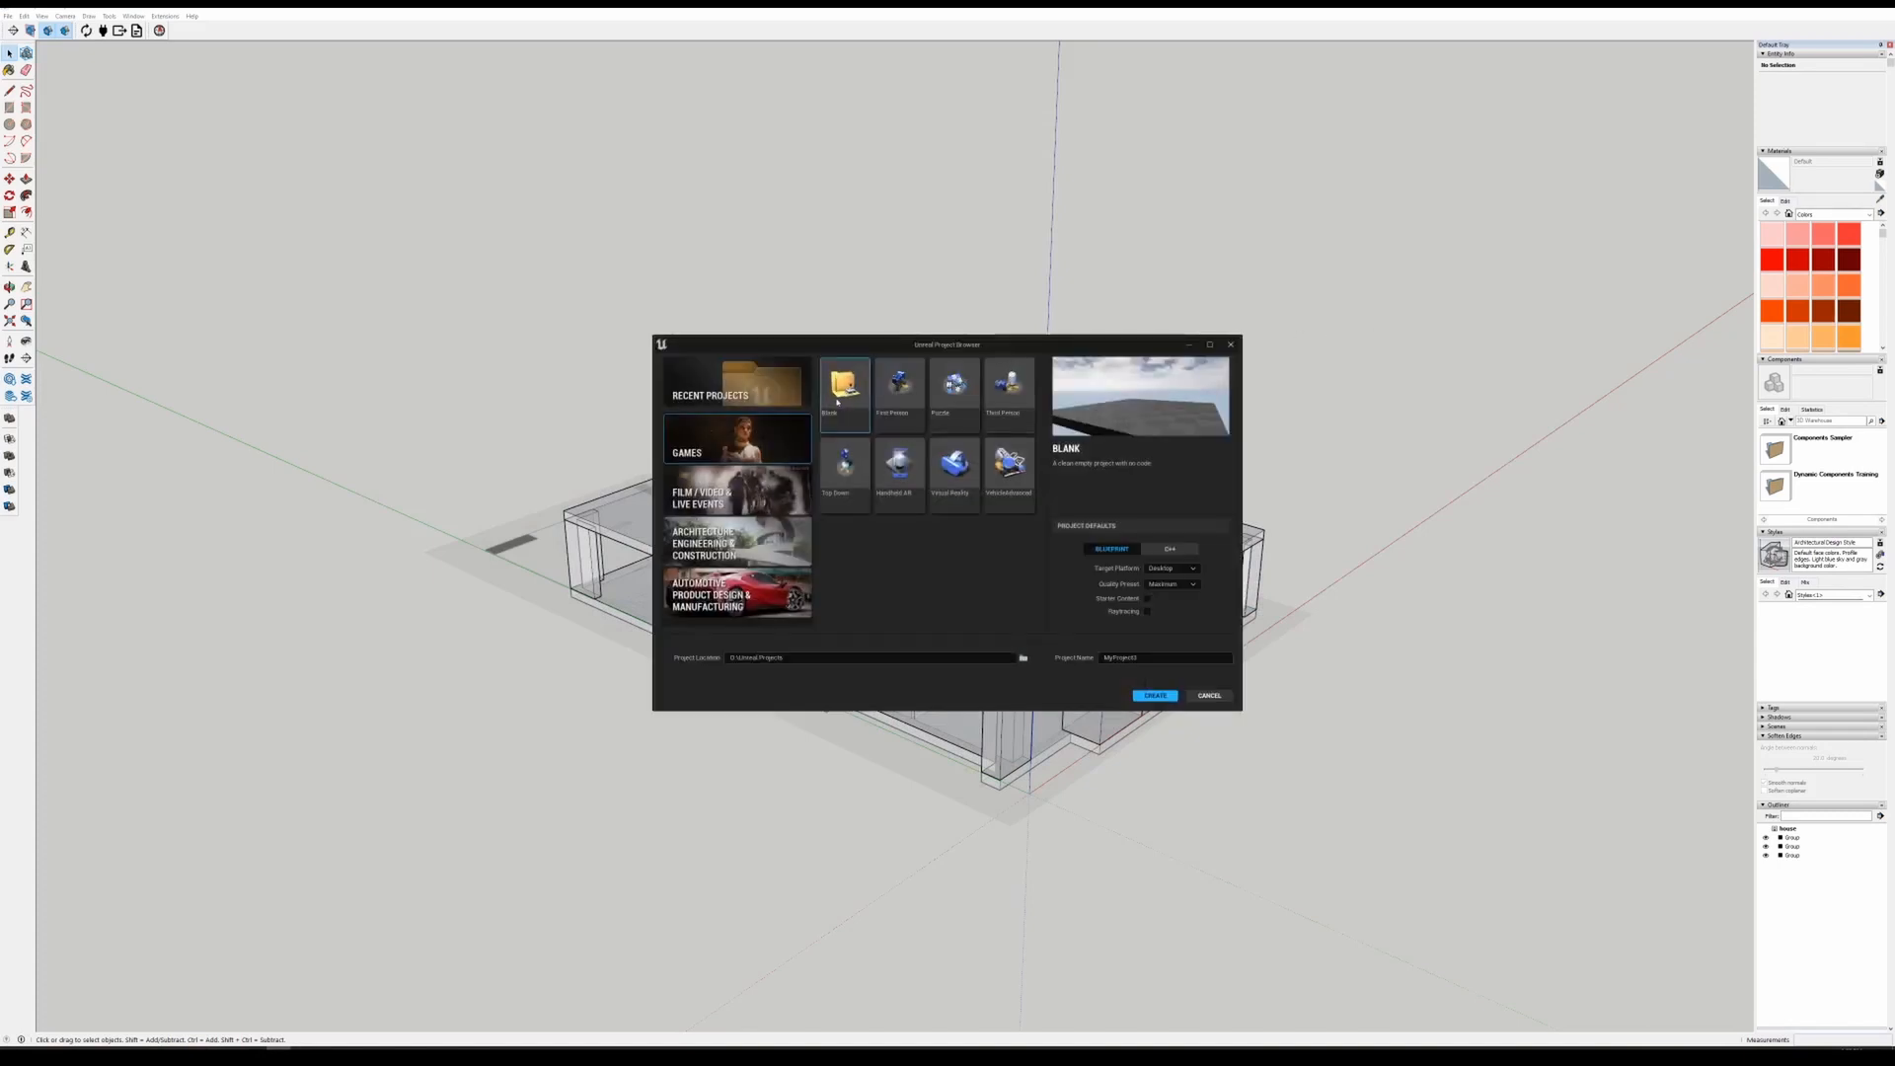
- Choose the First Person game template, set the project location to the Build A House folder and enable raytracing
left_click(891, 400)
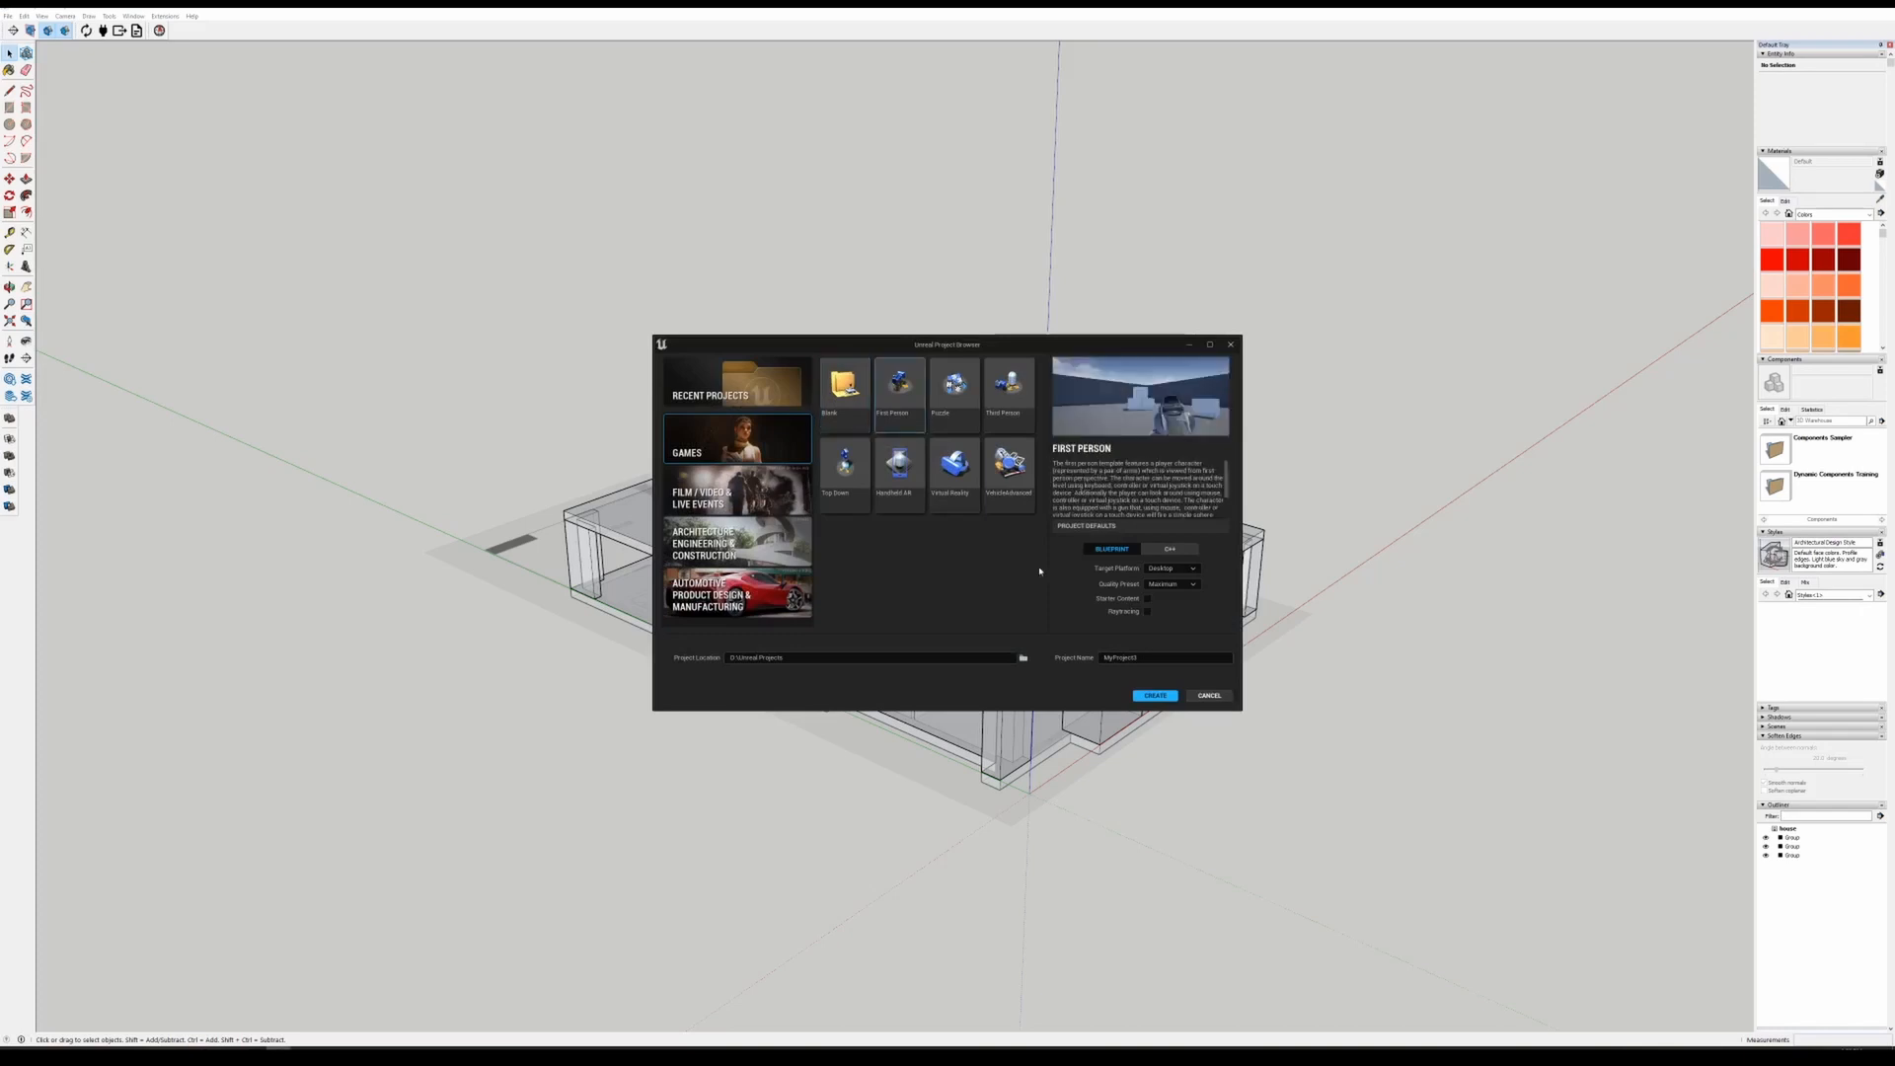
left_click(1023, 657)
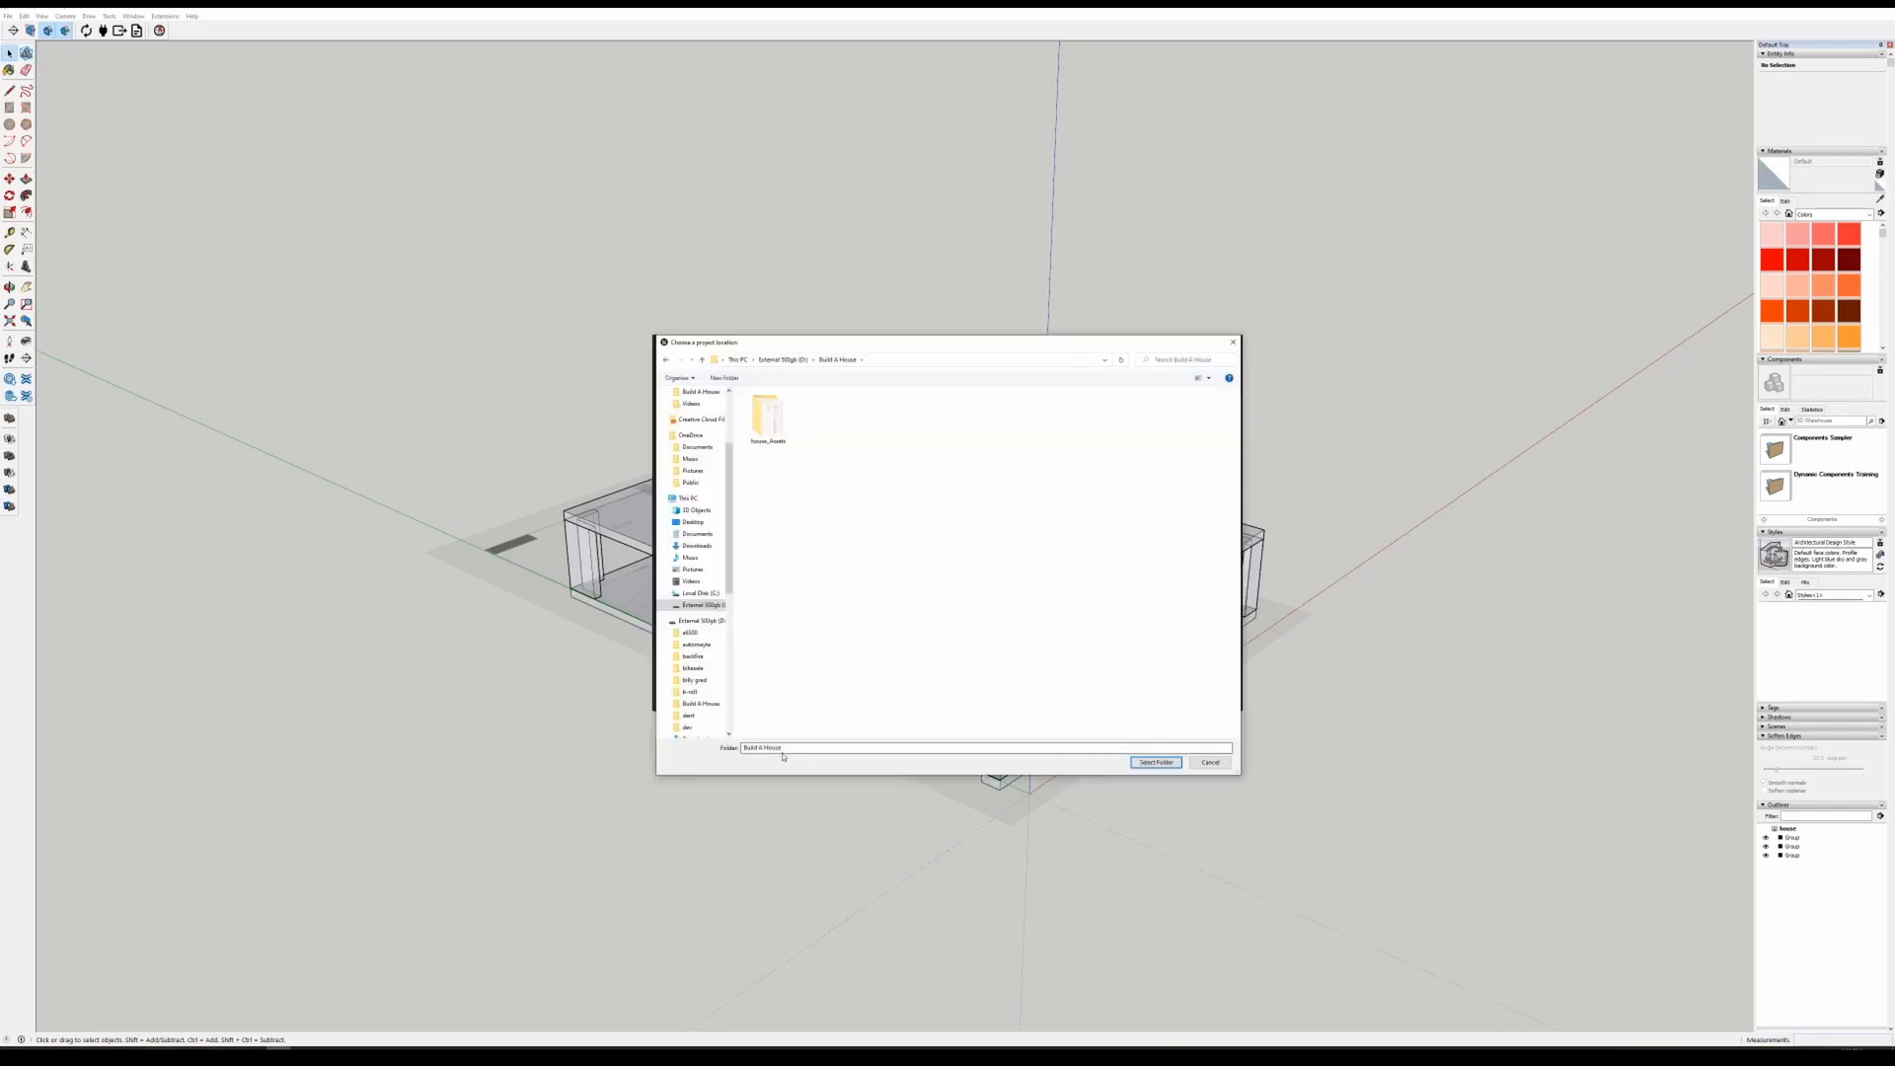
left_click(1156, 762)
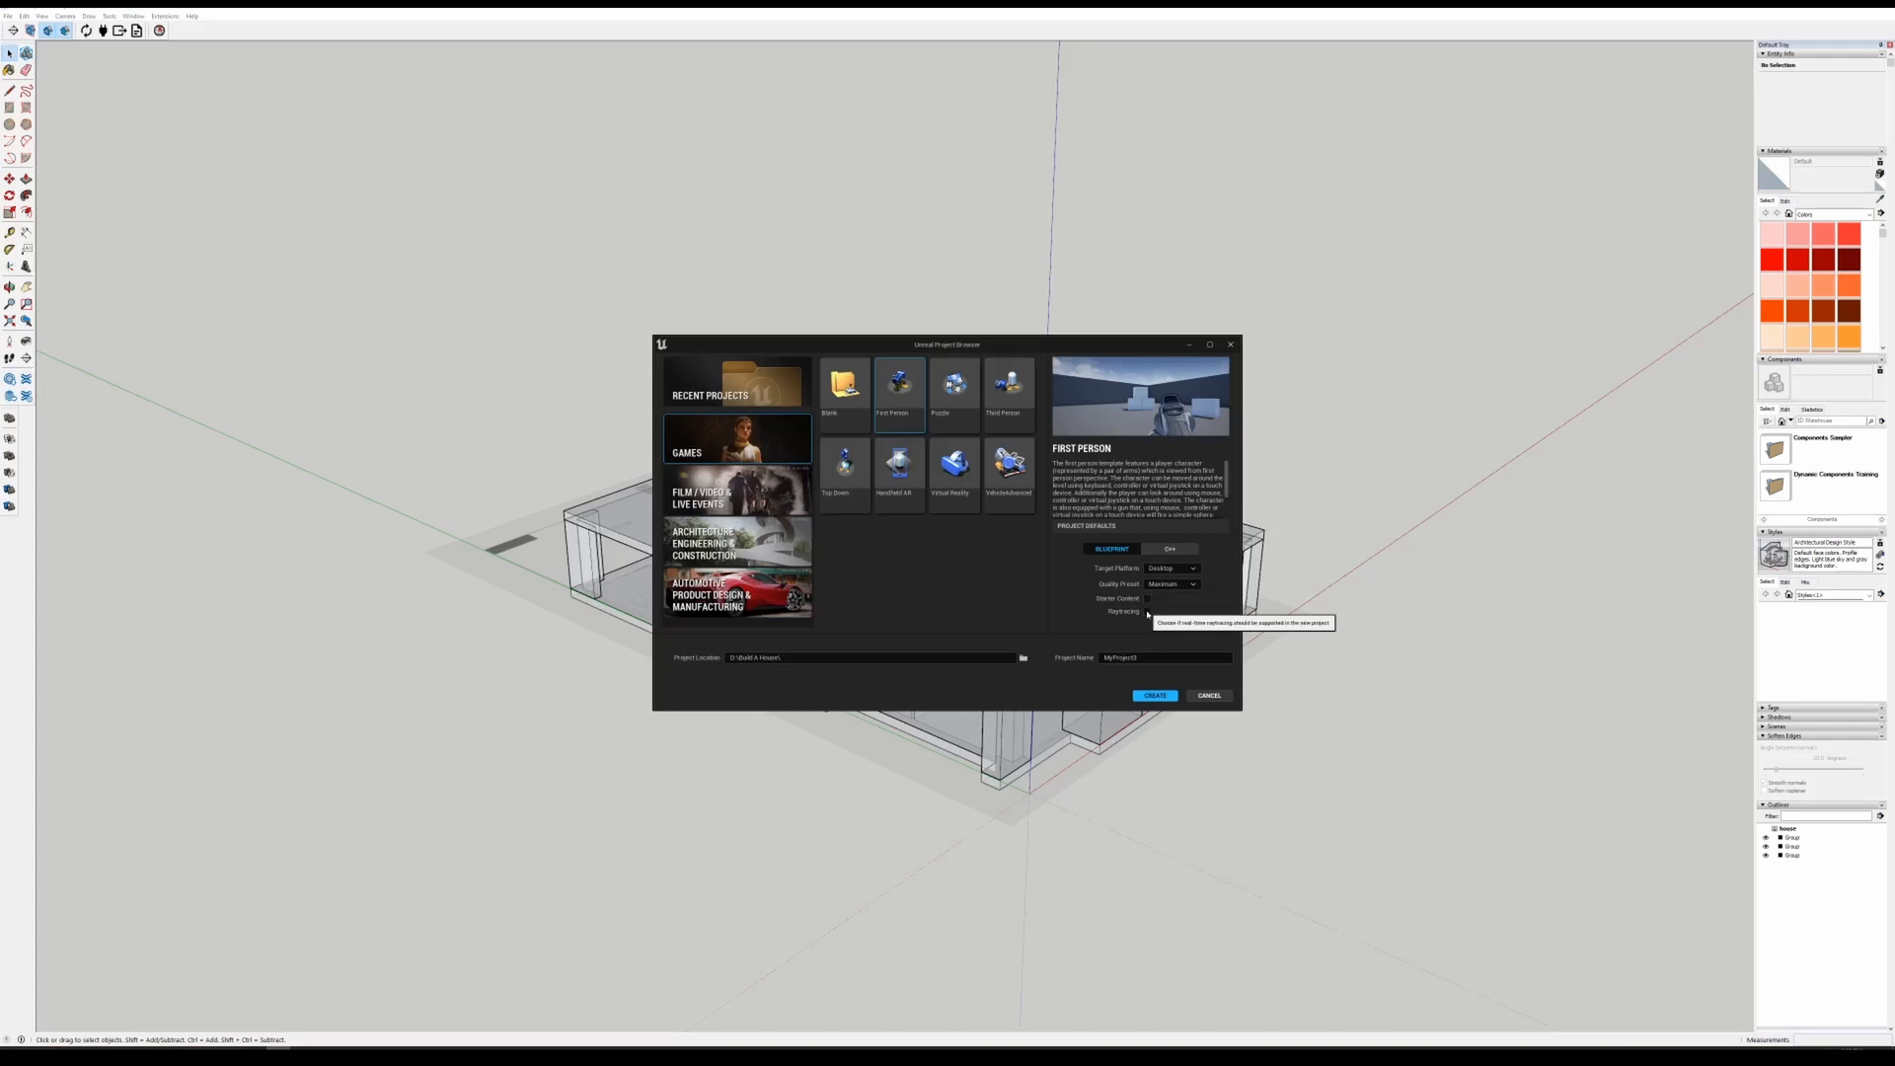
left_click(1148, 612)
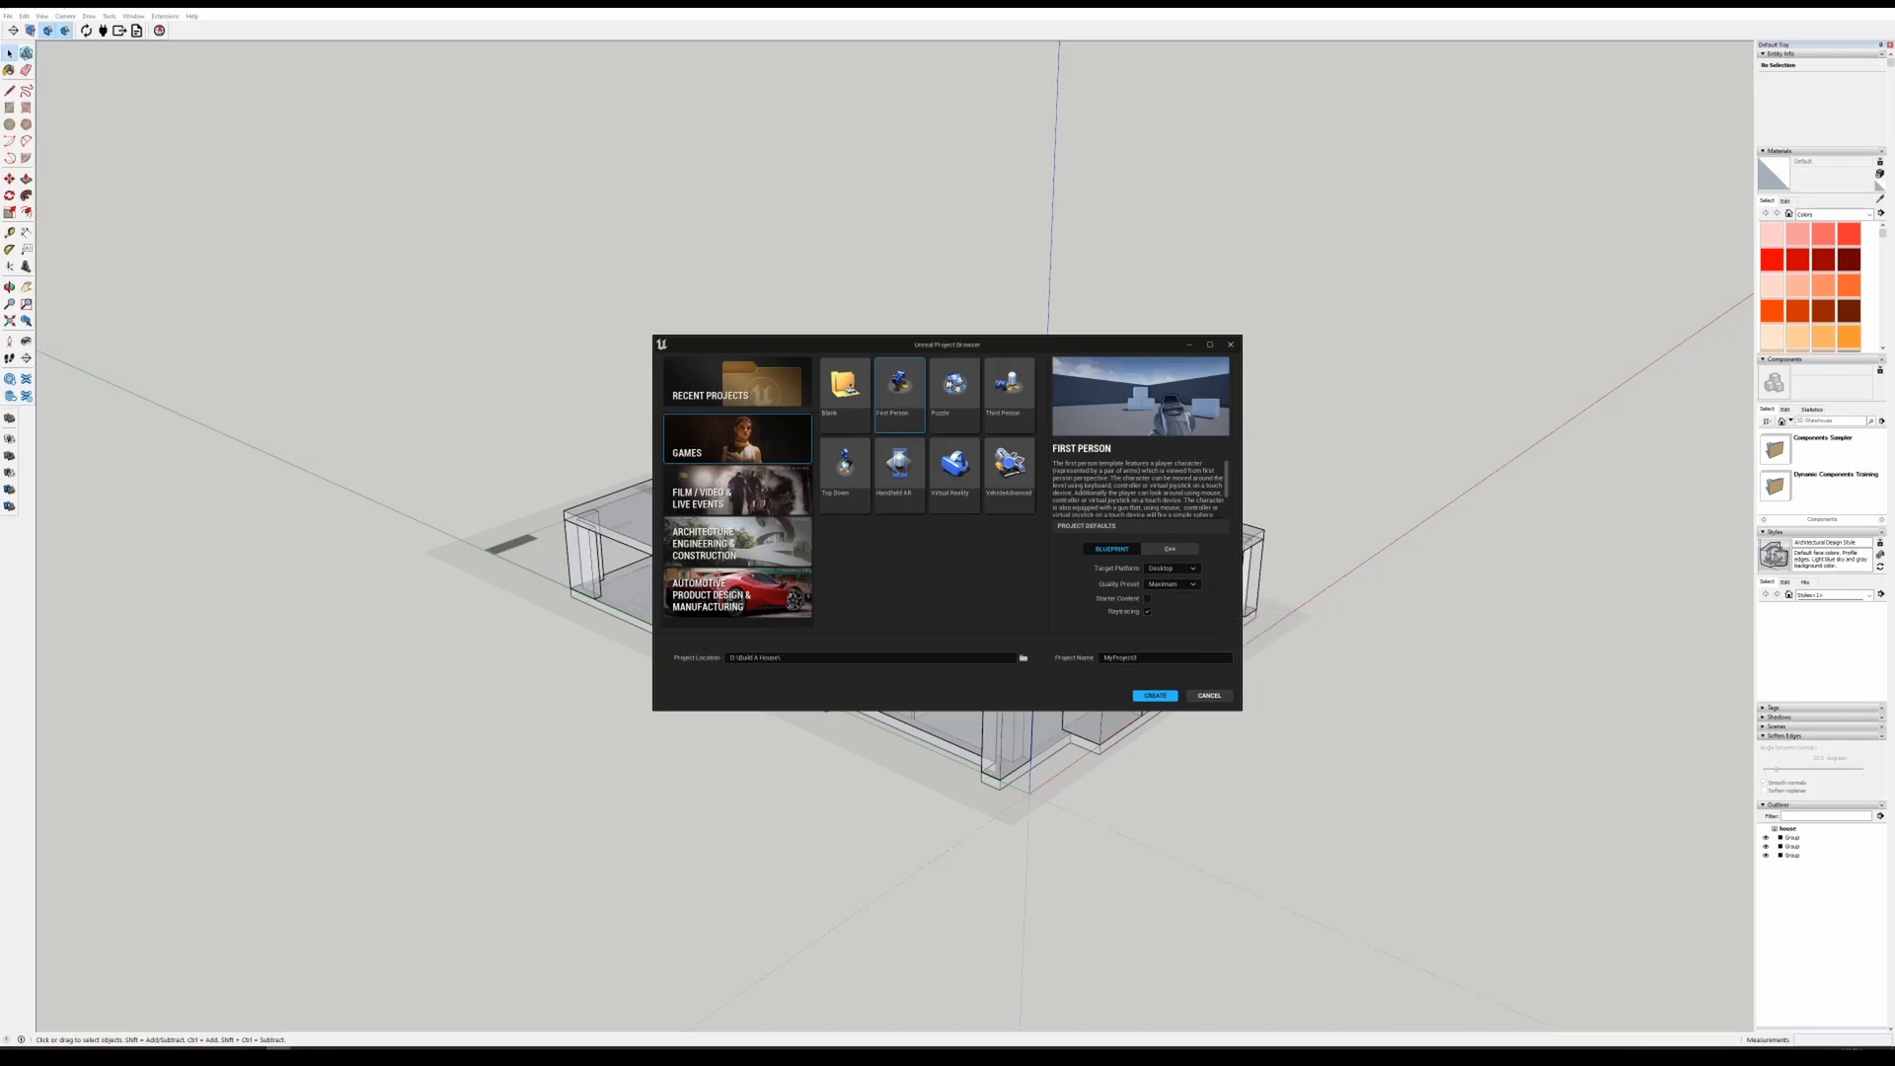
- Name the project BuildAHouse and create it
left_click(1104, 658)
type("Build ")
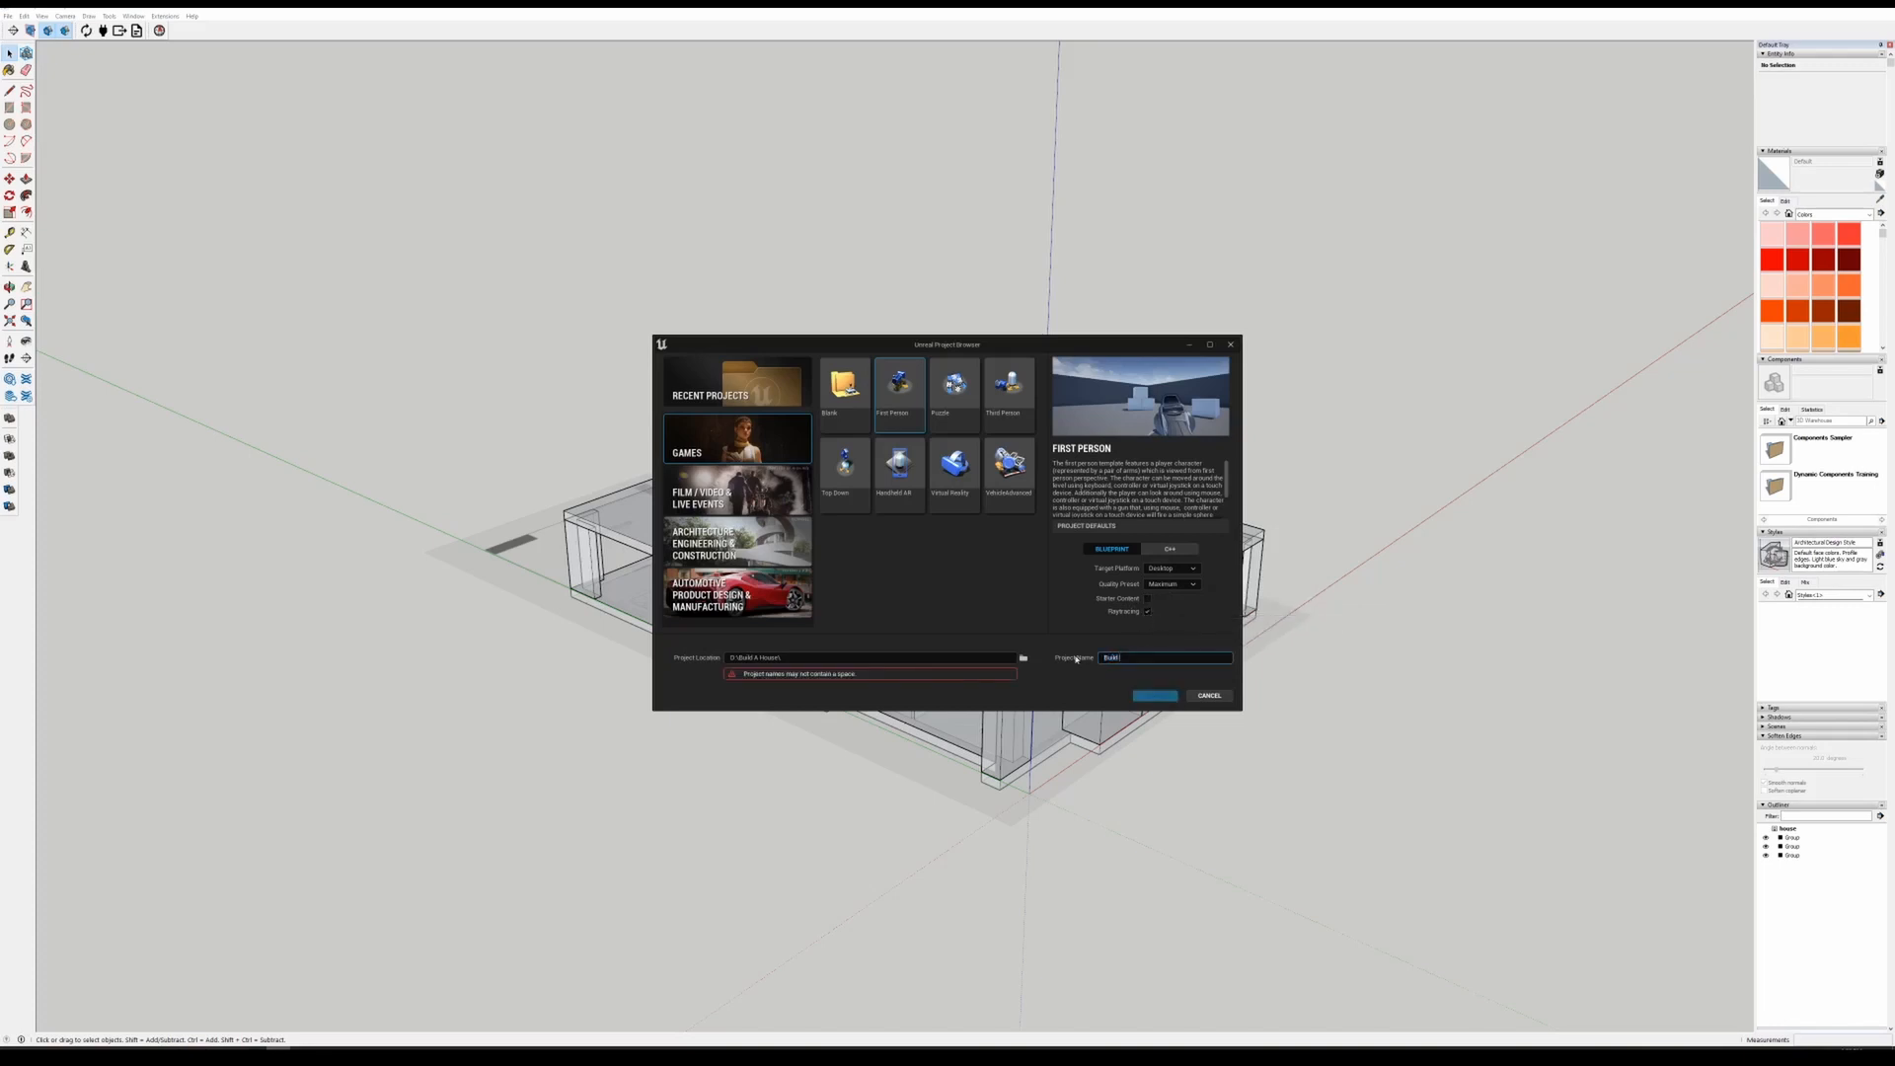
type("A")
key("BackSpace")
key("BackSpace")
type("AHouse")
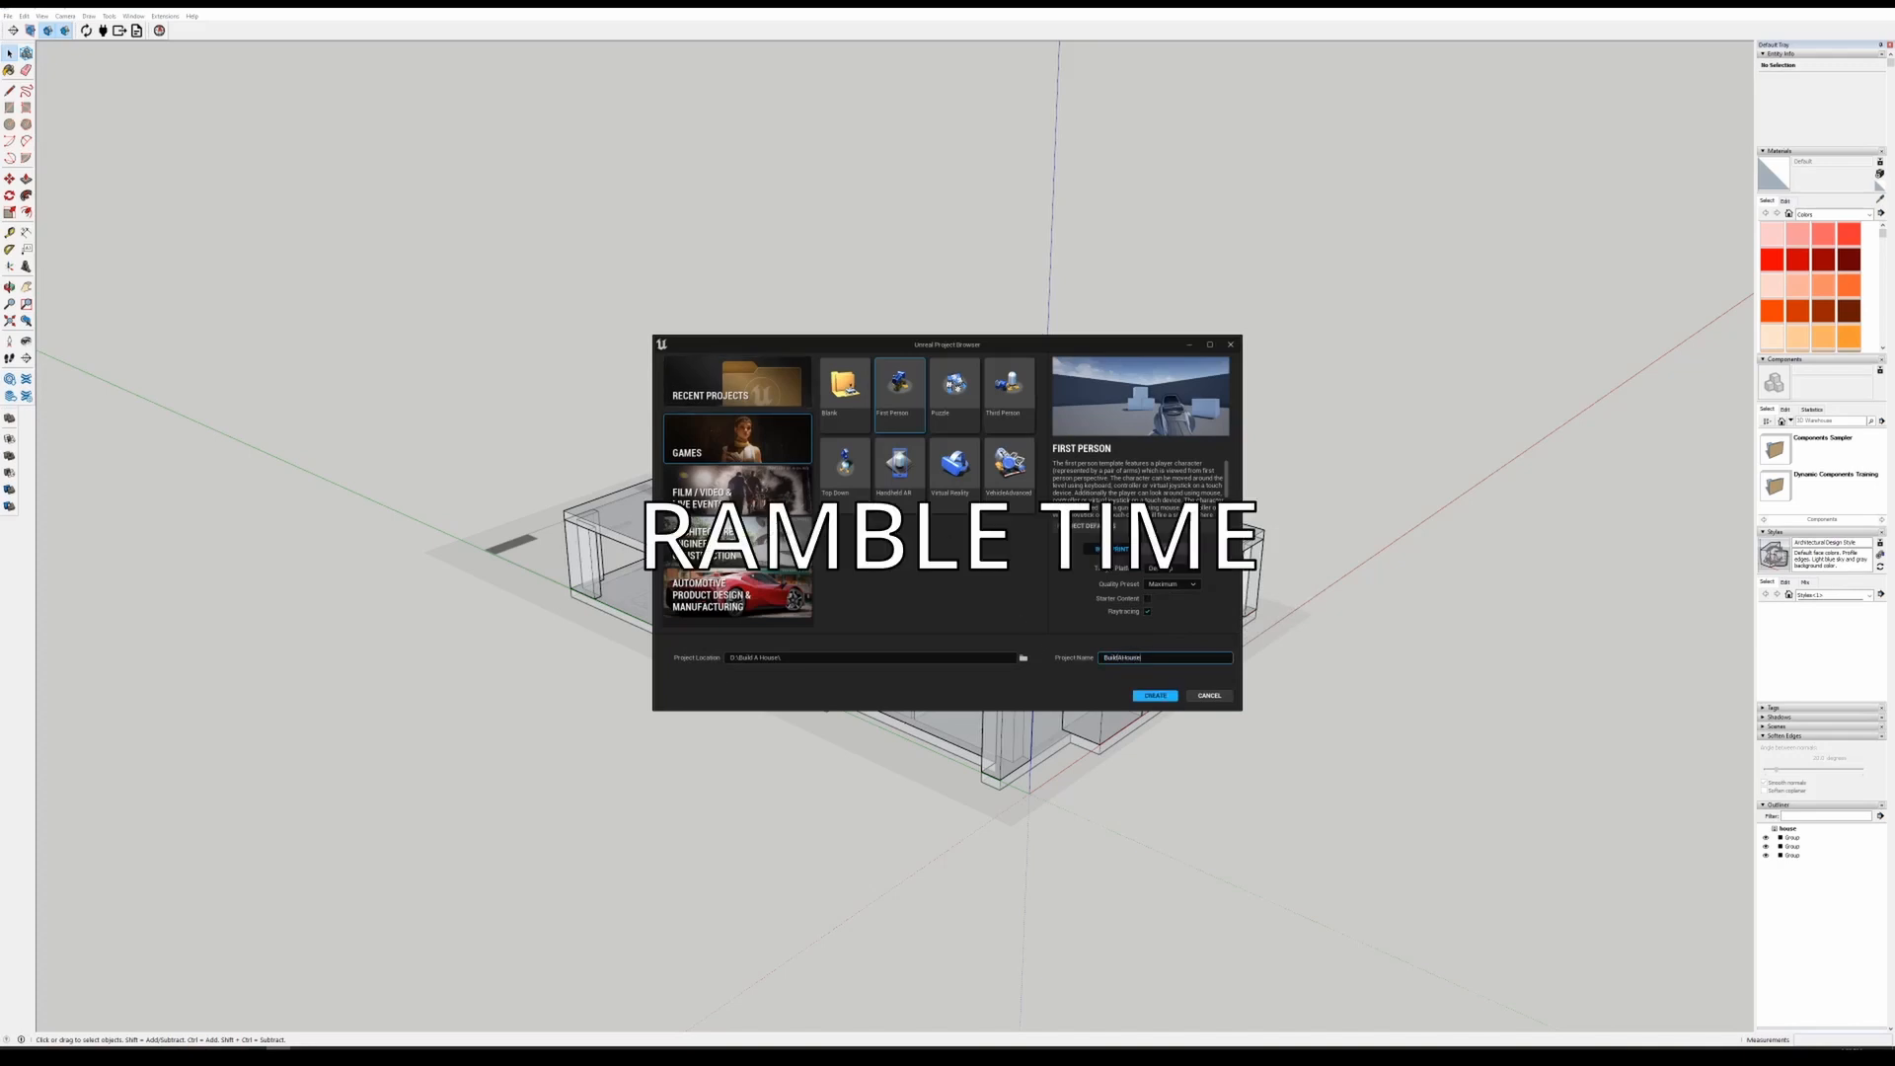
left_click(1153, 695)
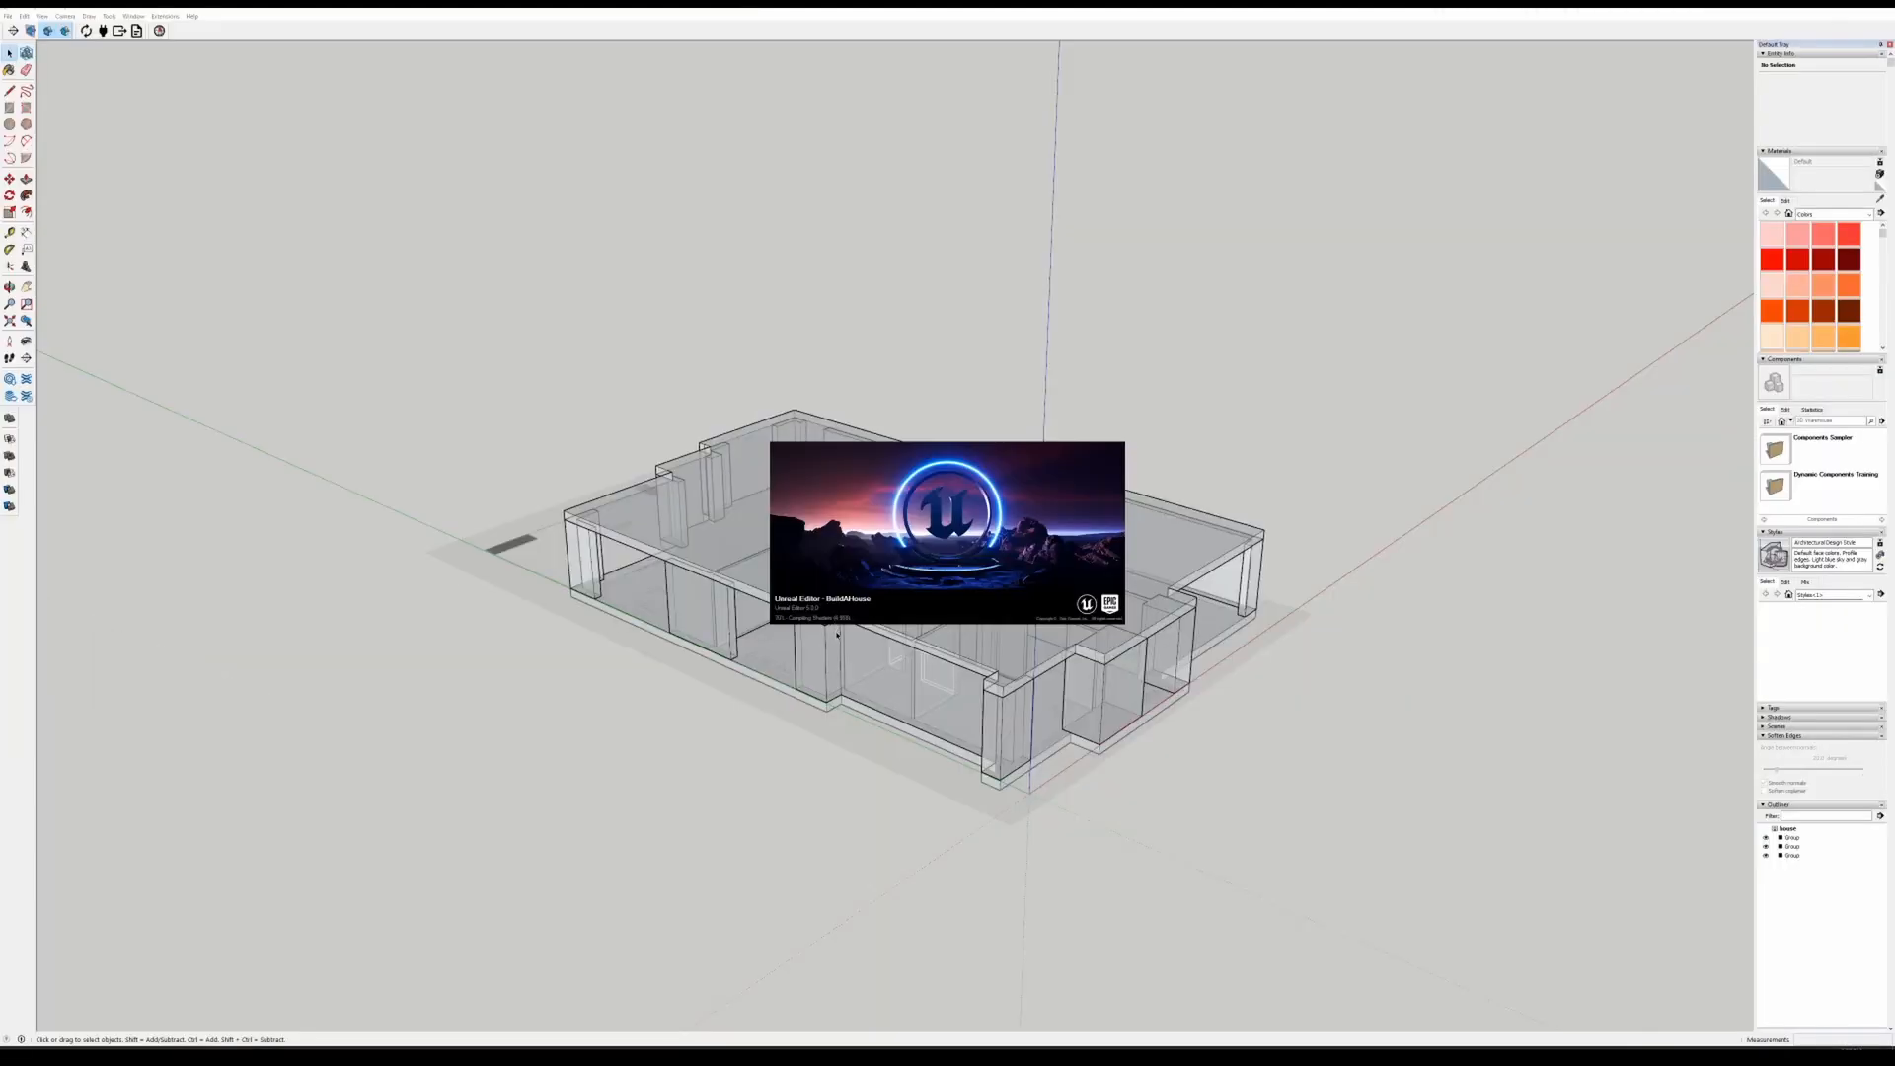
right_click(837, 634)
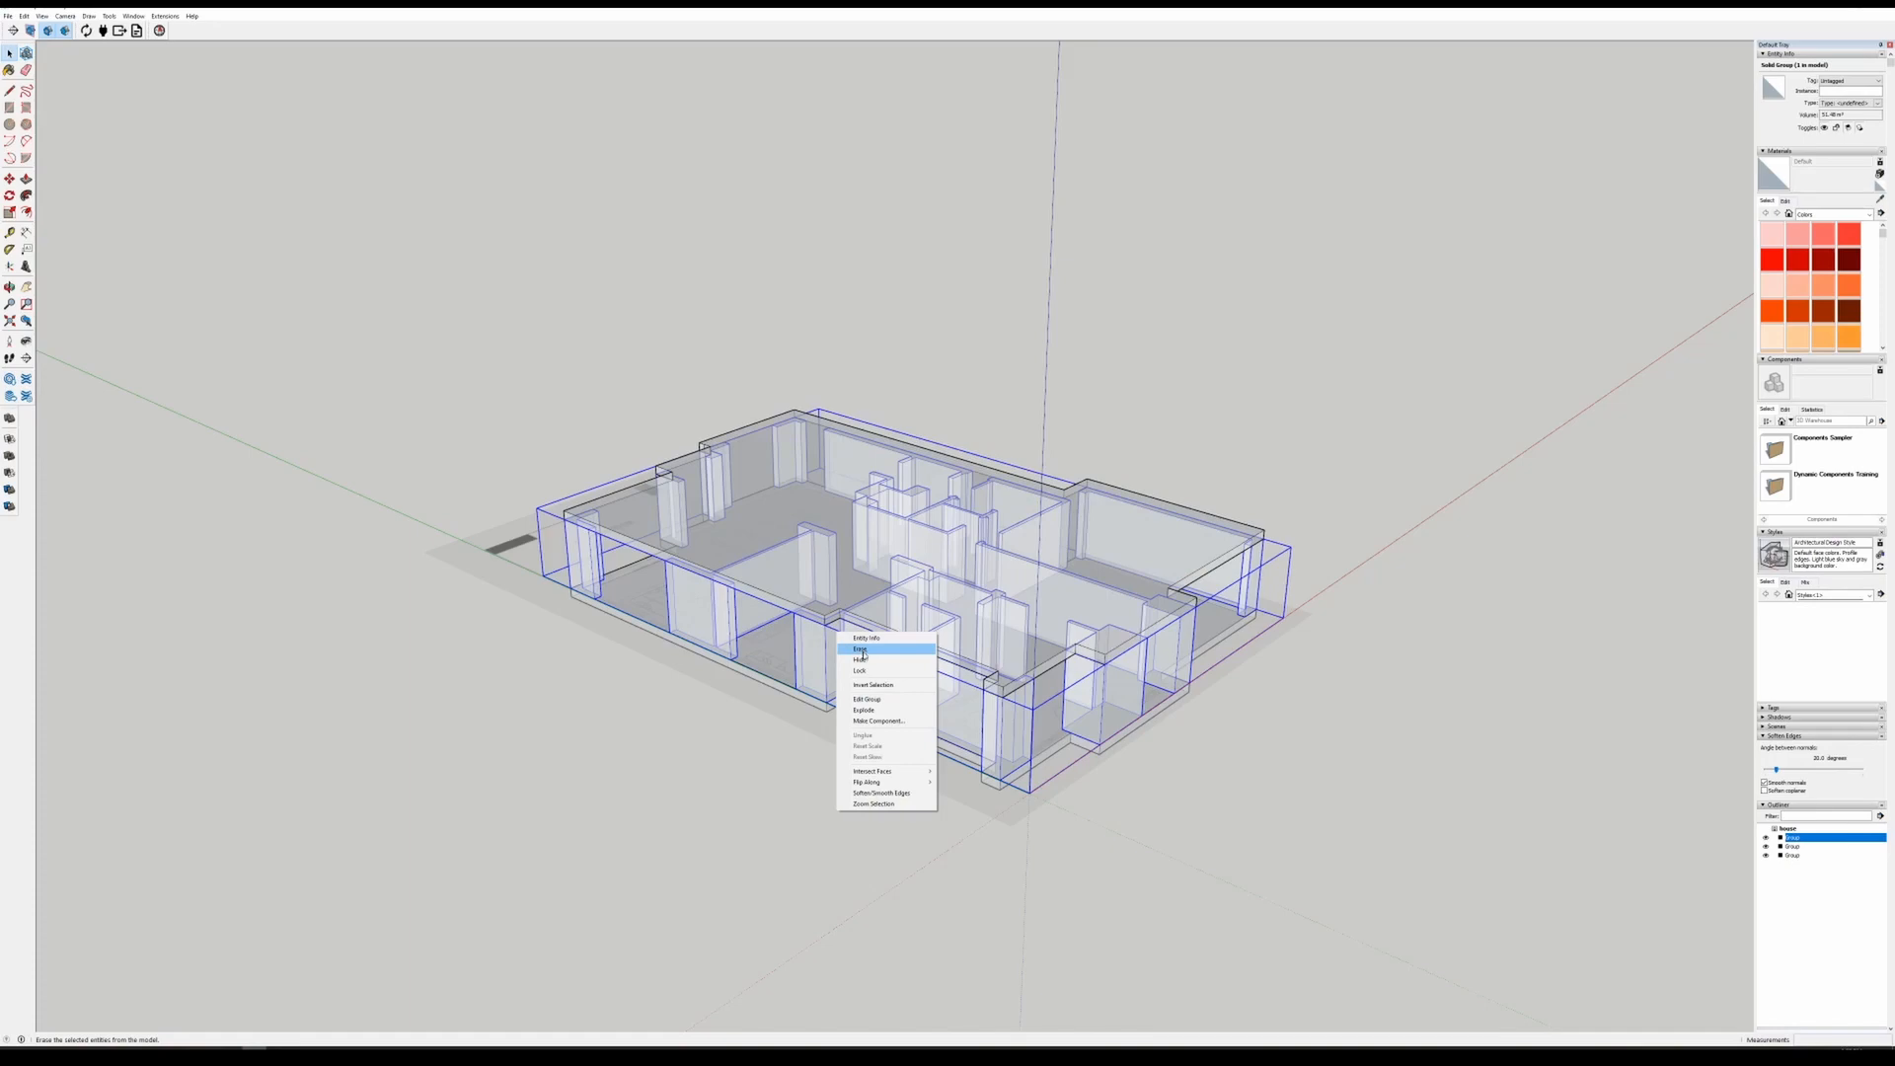
left_click(691, 760)
left_click(691, 761)
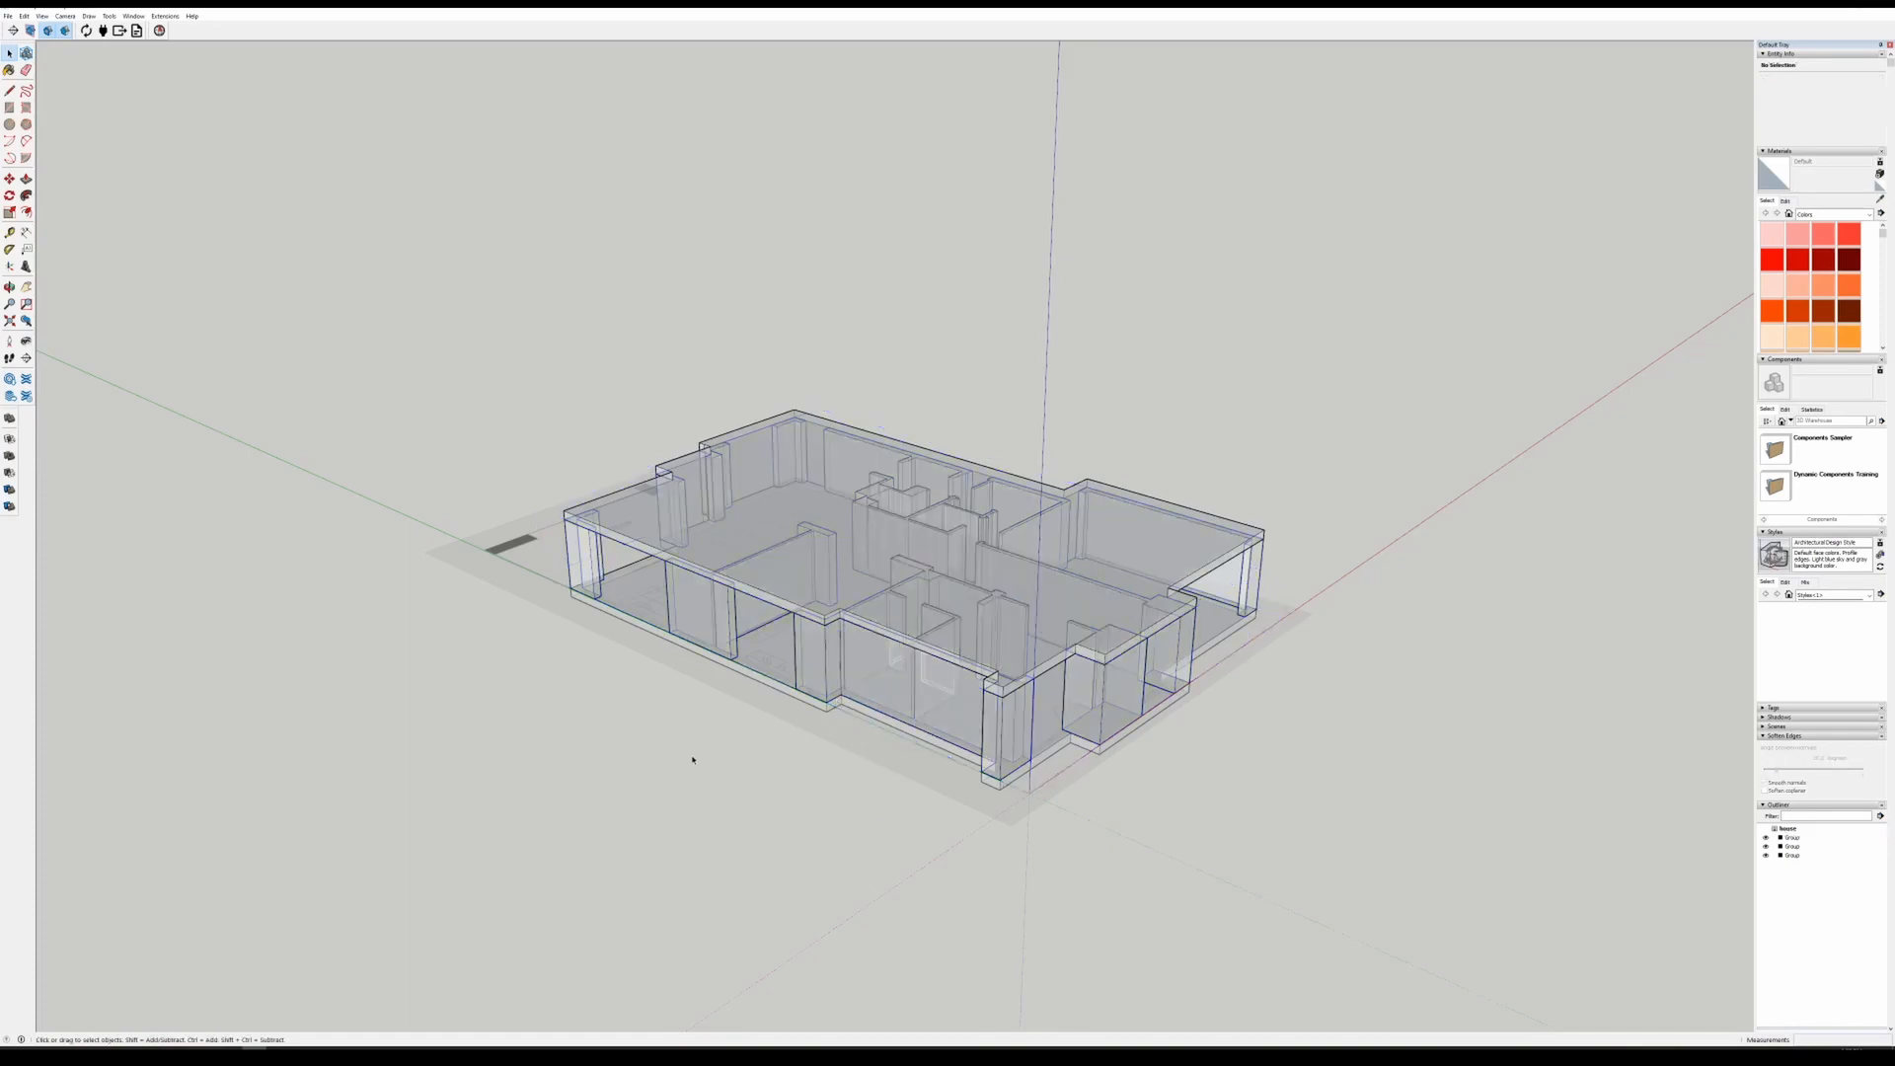
key("alt+Tab")
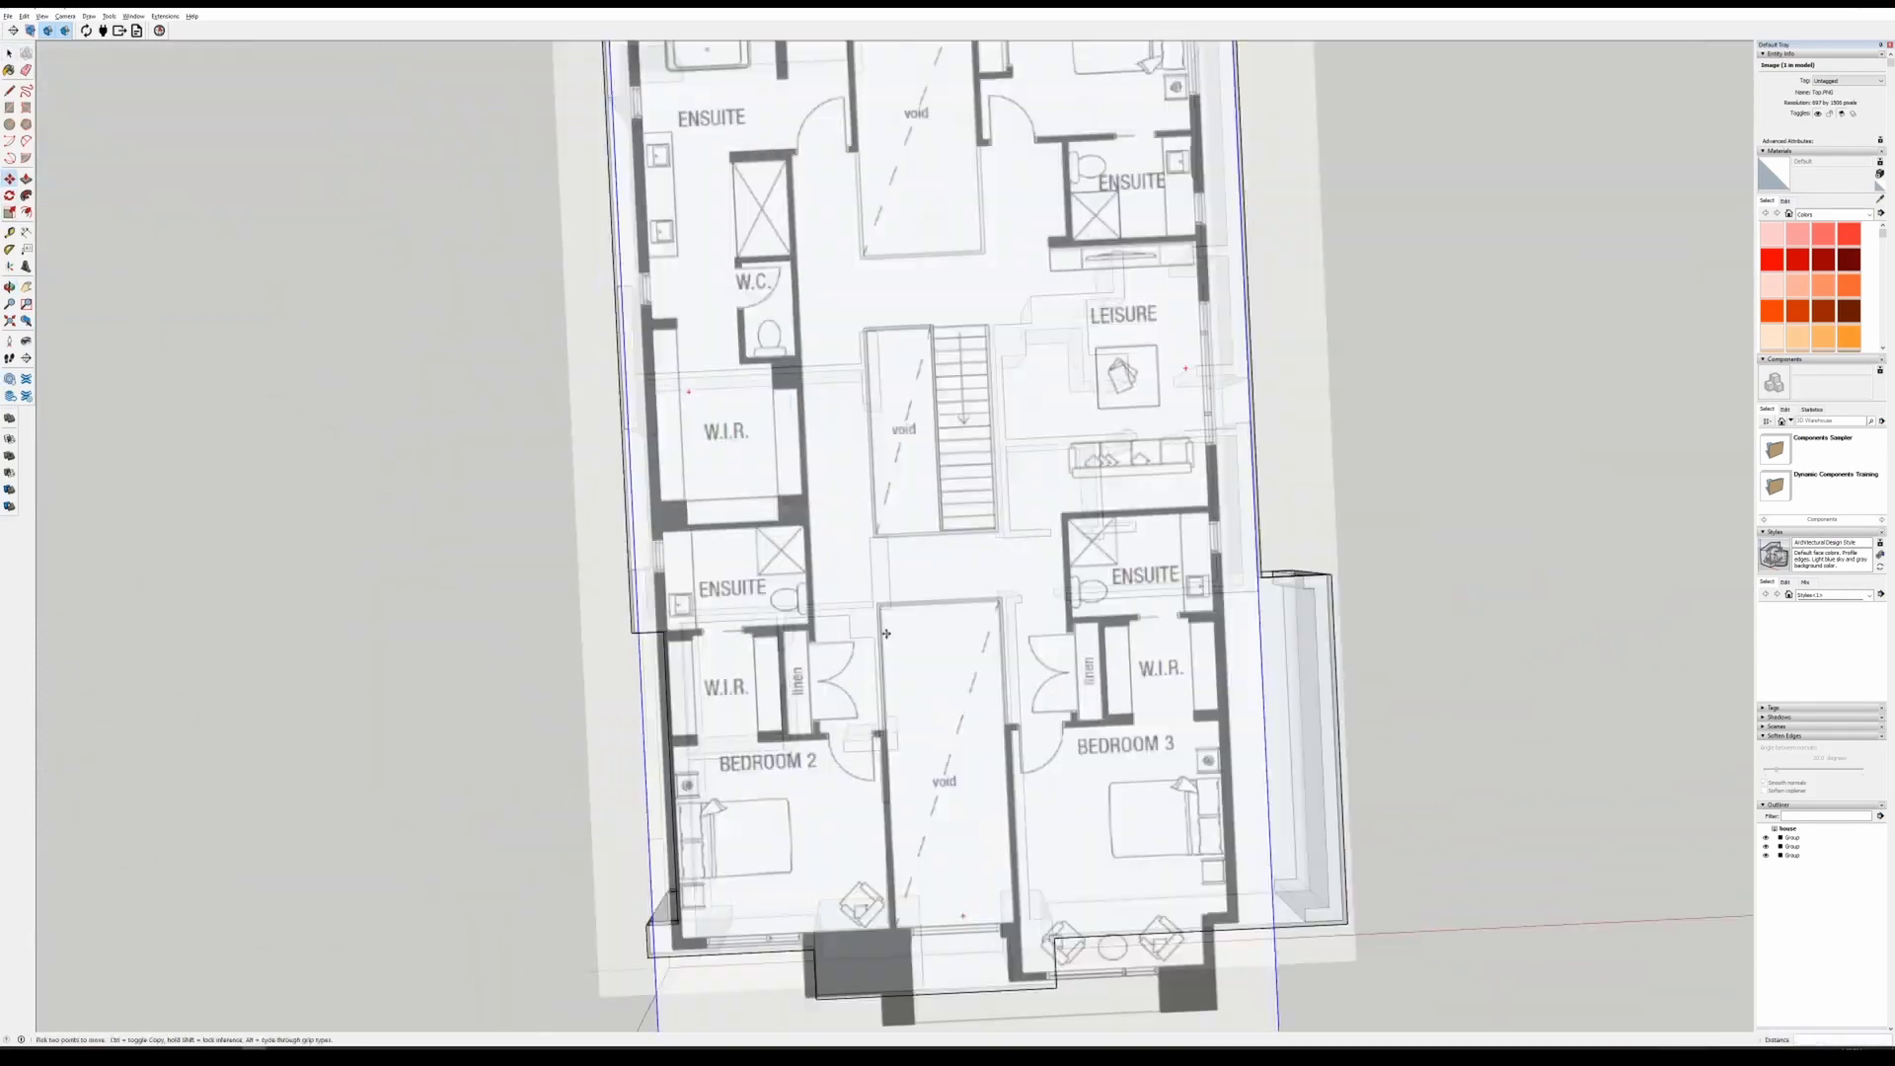
- Toggle the display of hidden objects in the two-storey house model
left_click(43, 16)
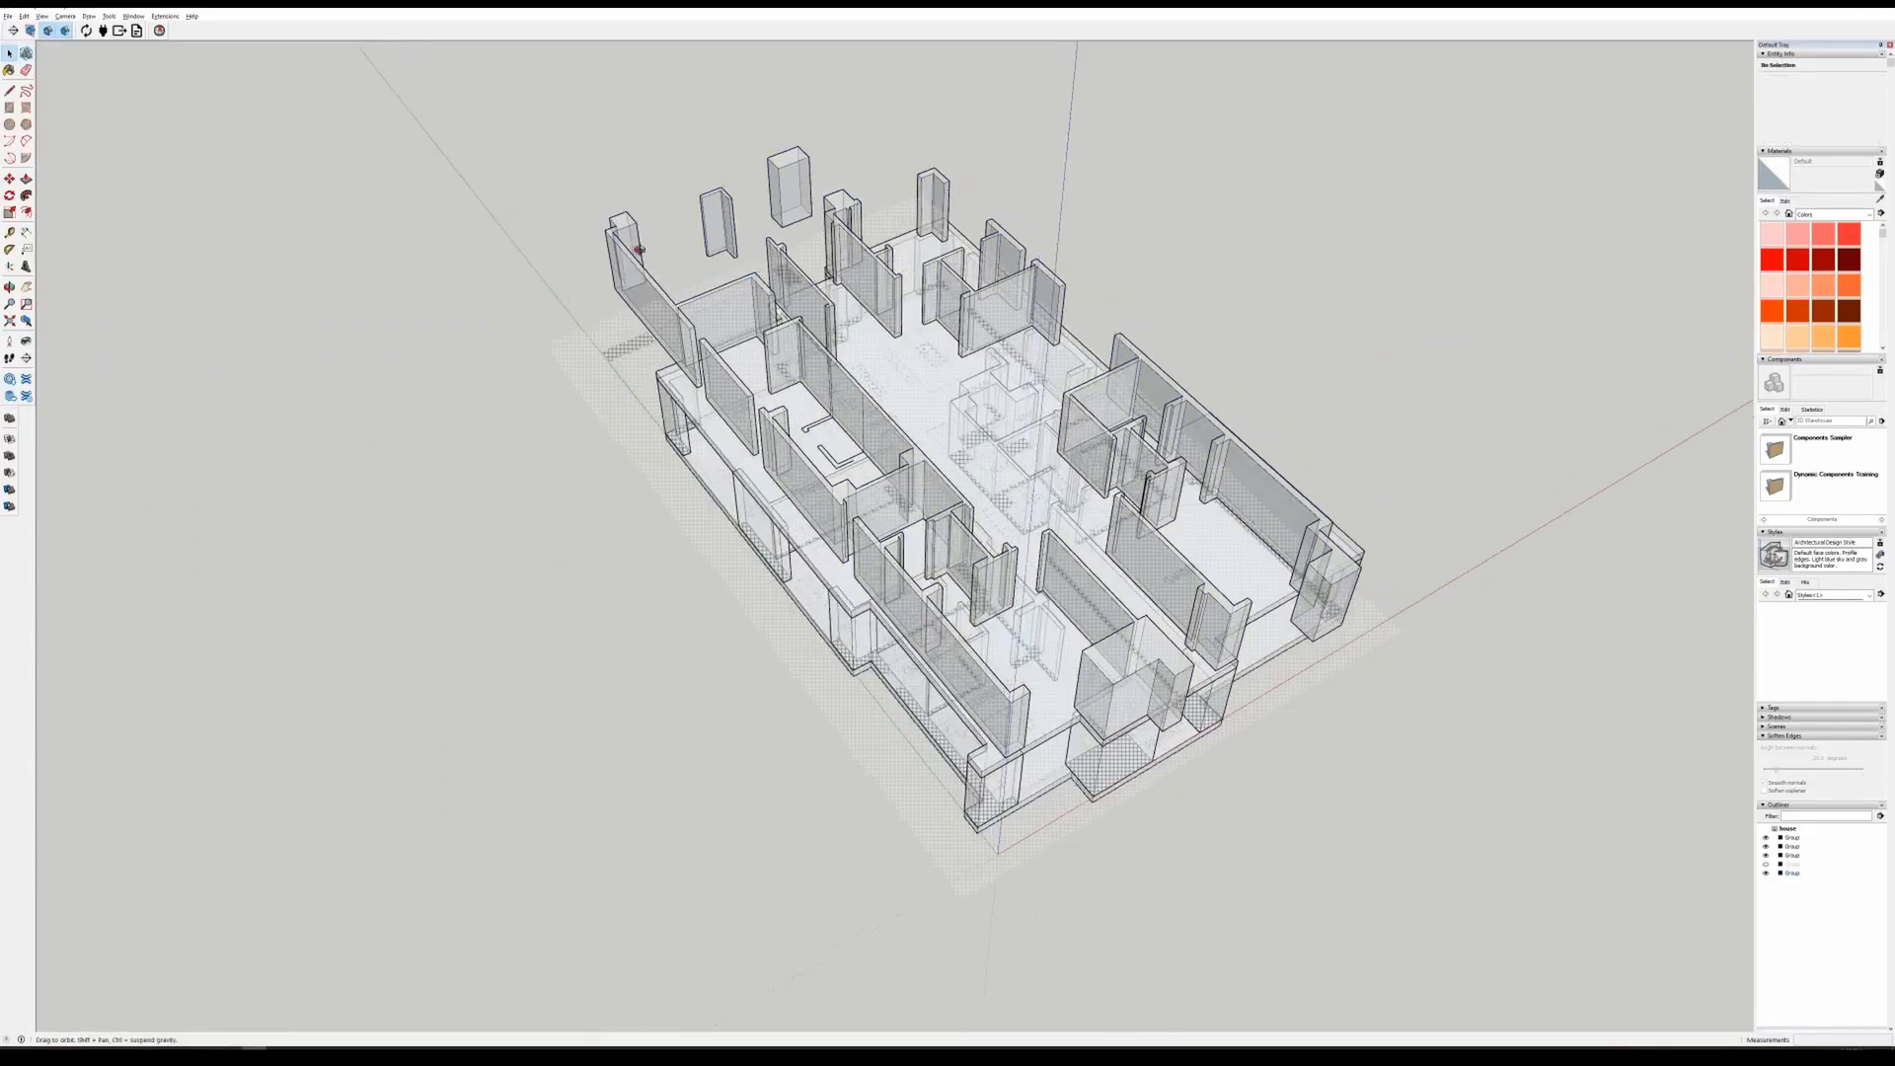
mouse_move(640, 250)
middle_mouse_down()
mouse_move(815, 243)
mouse_move(918, 347)
mouse_move(753, 632)
middle_mouse_up()
scroll(754, 632, "up", 3)
left_click(42, 16)
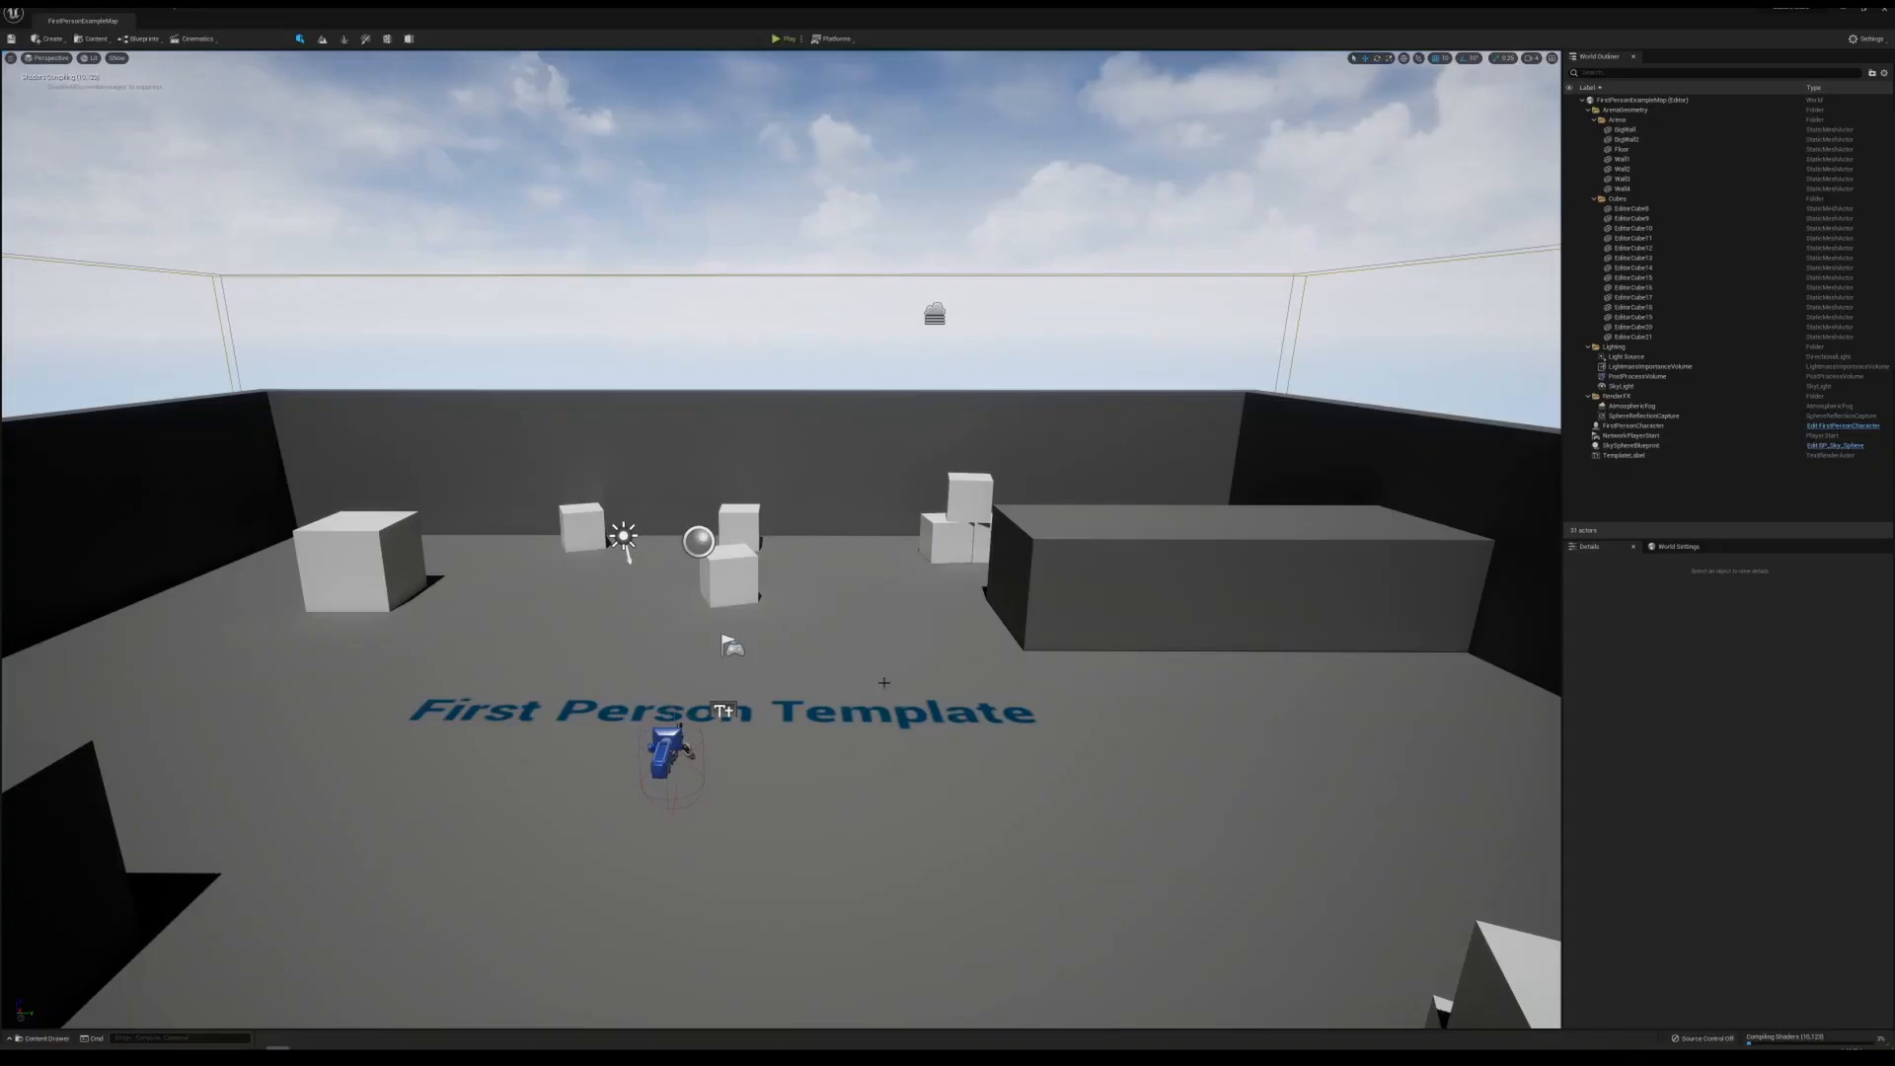
- Delete the Arena and Cubes folders from the First Person level in the Unreal project
scroll(840, 616, "down", 12)
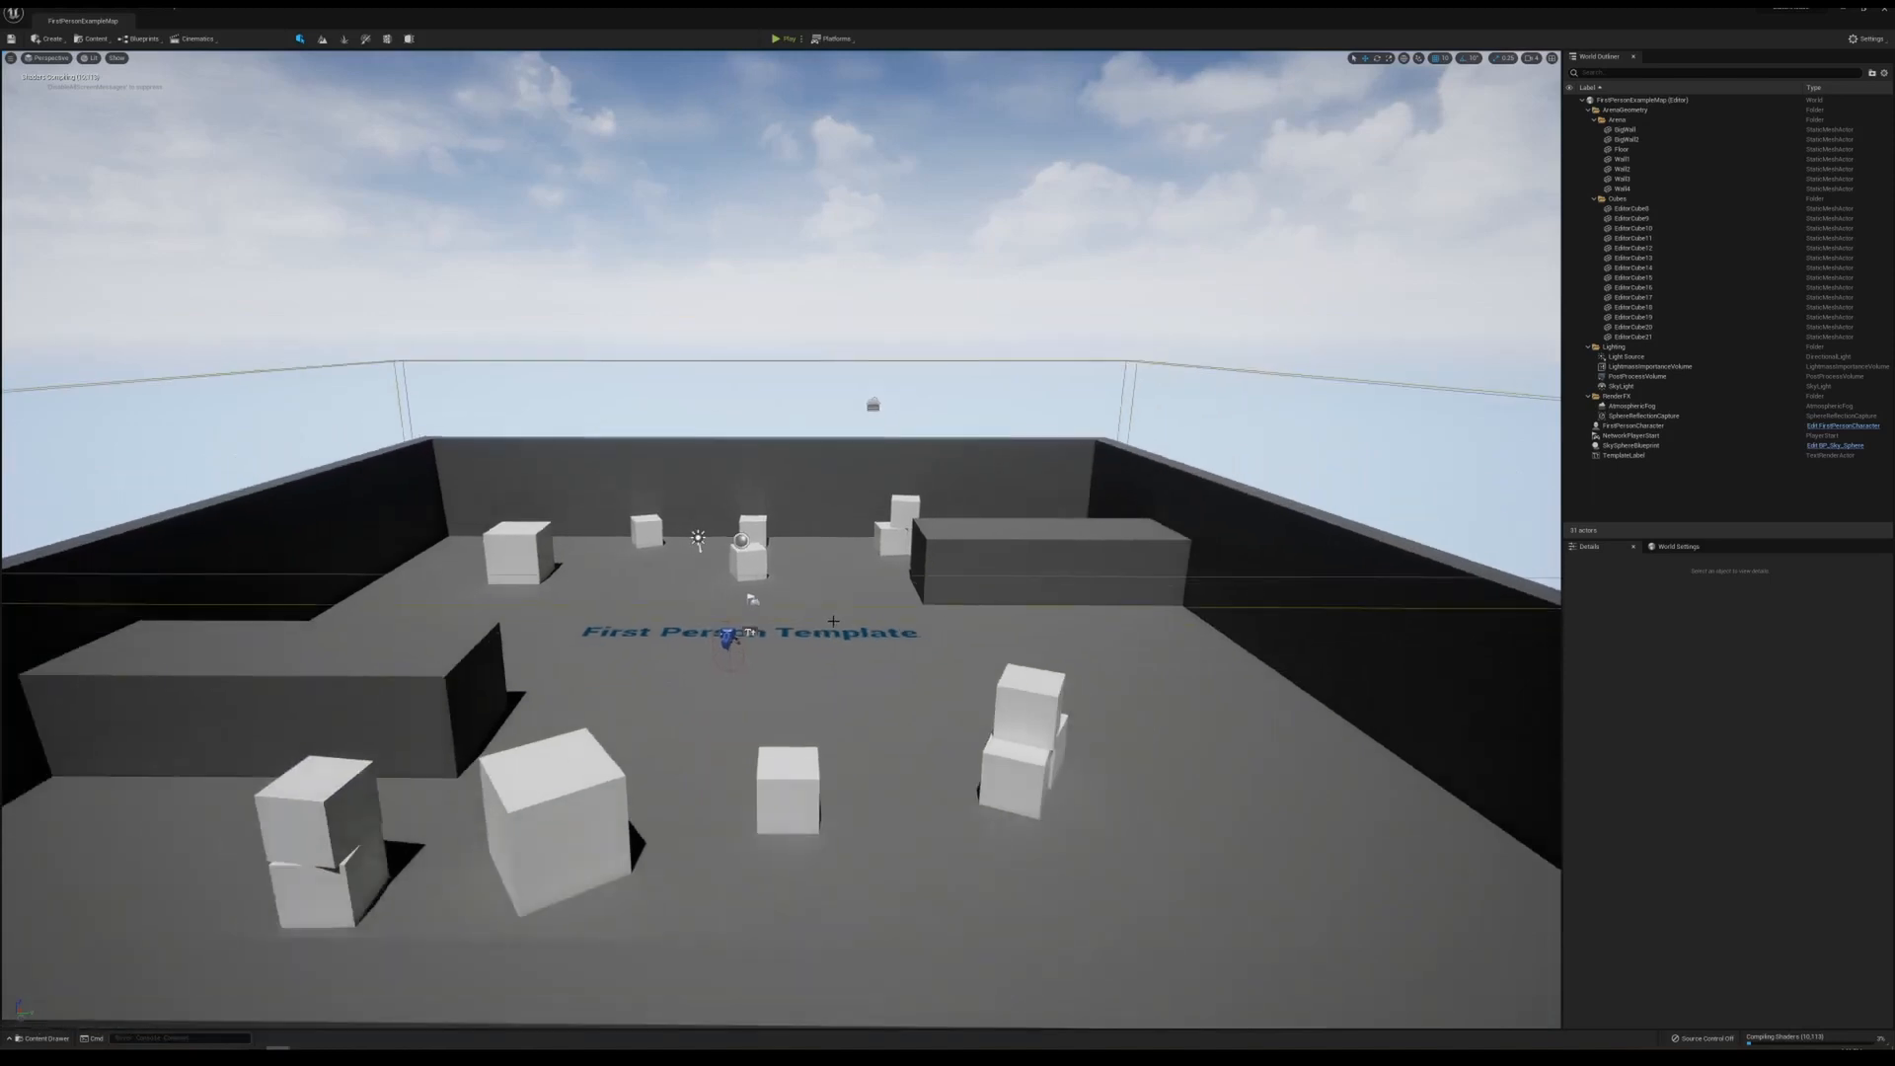
scroll(797, 621, "down", 6)
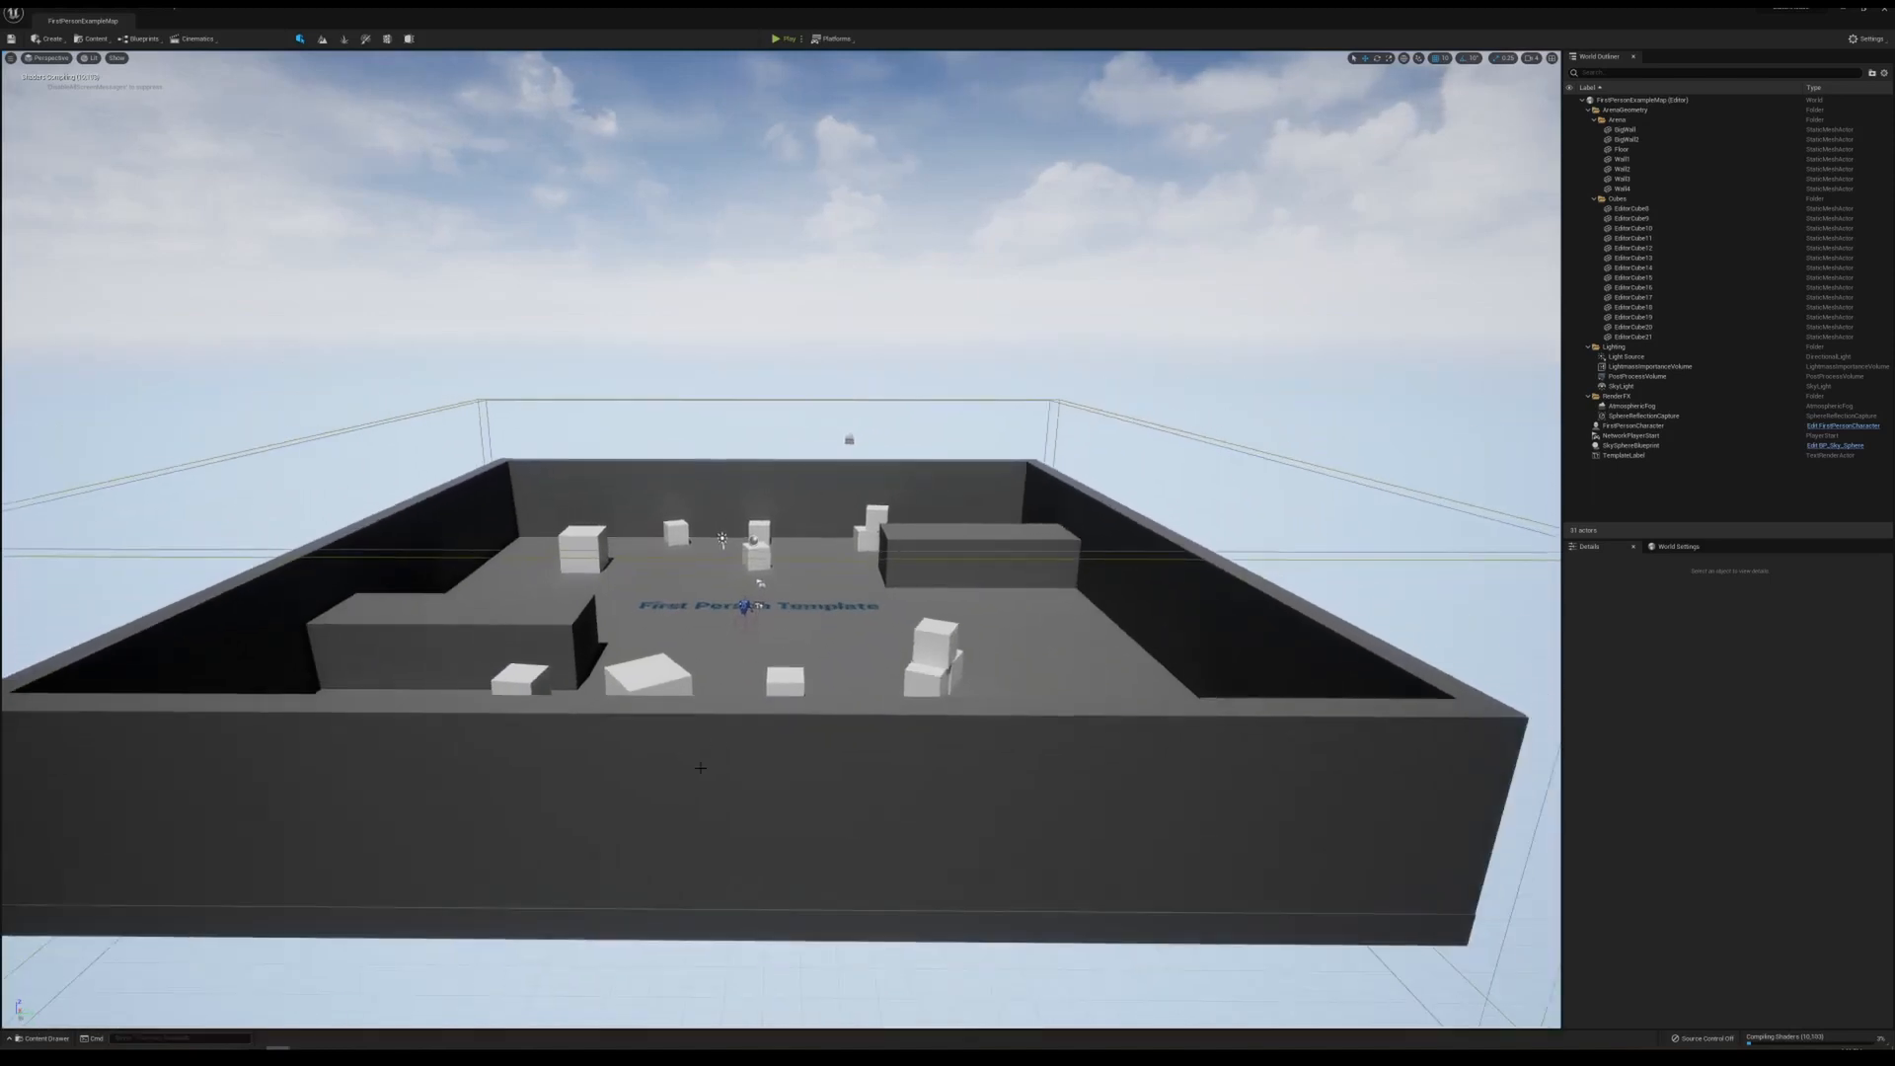
left_click(700, 767)
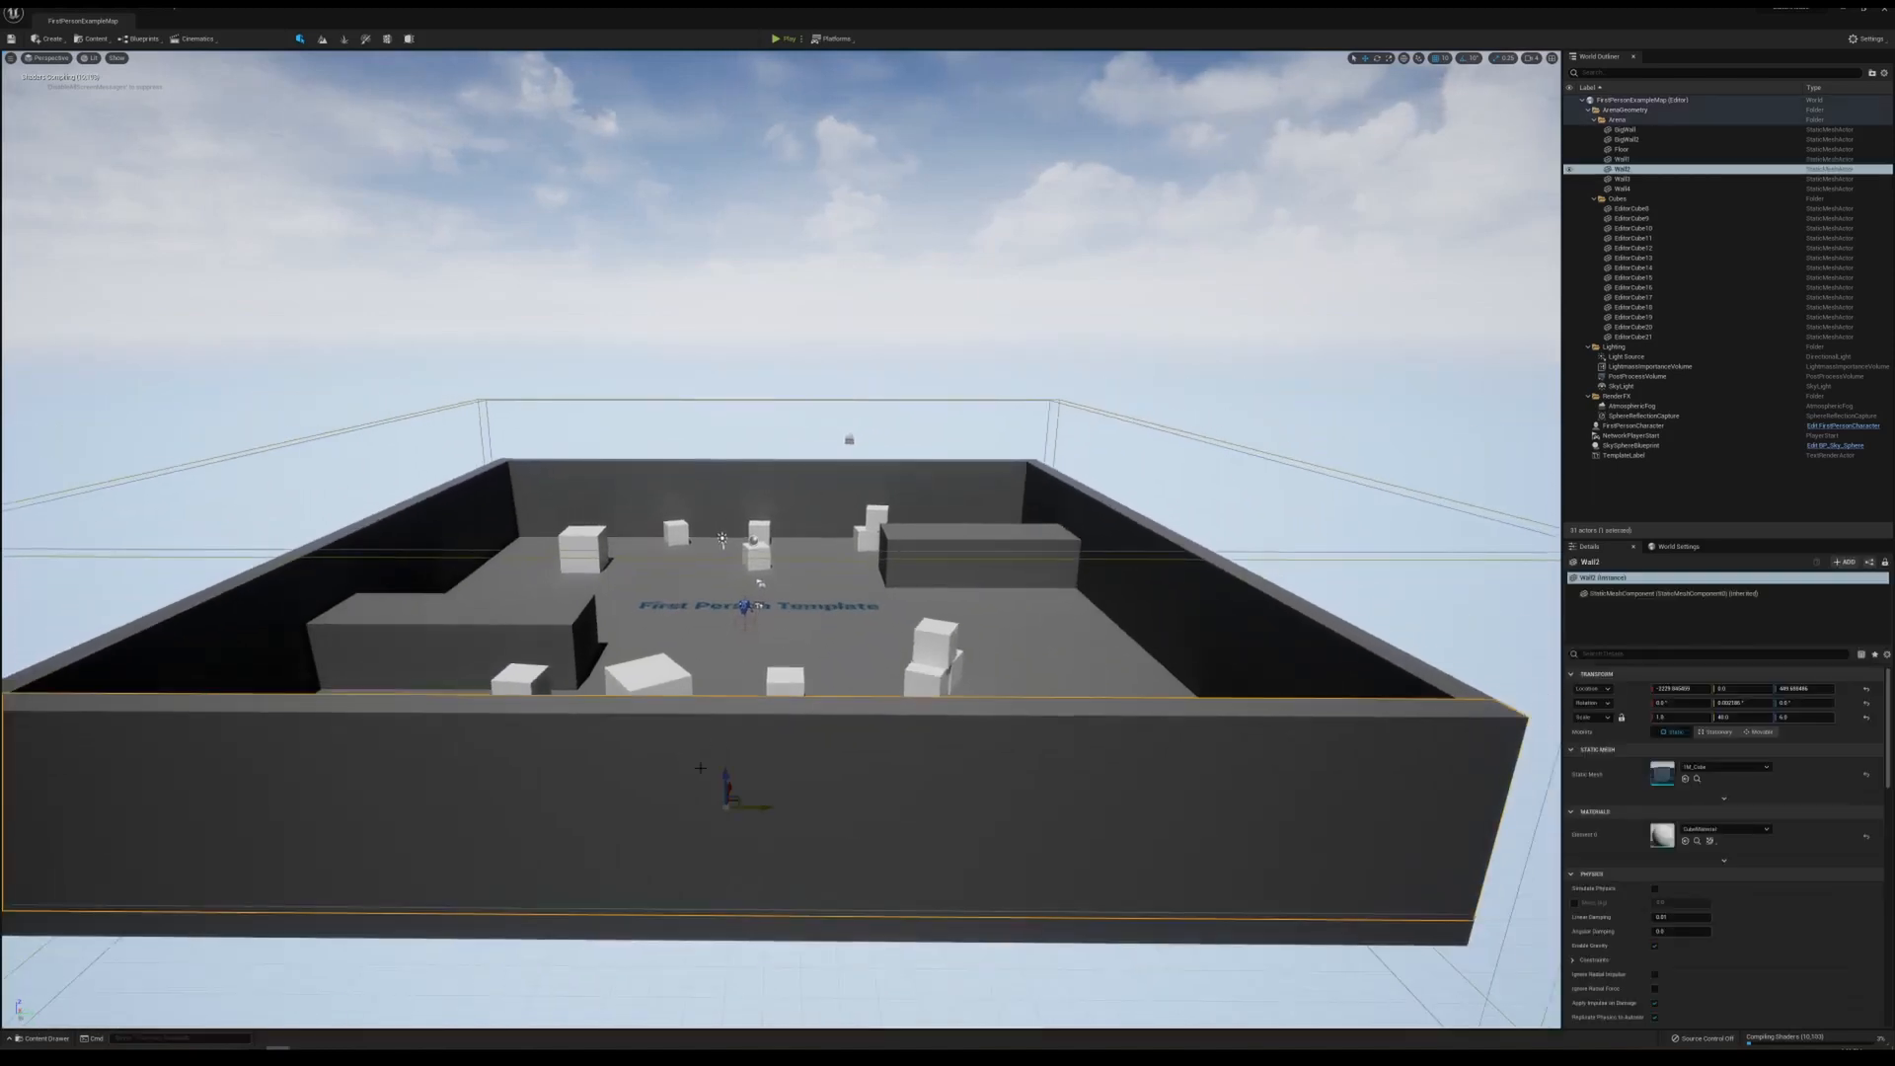
left_click(1623, 129)
left_click(1624, 189, "shift")
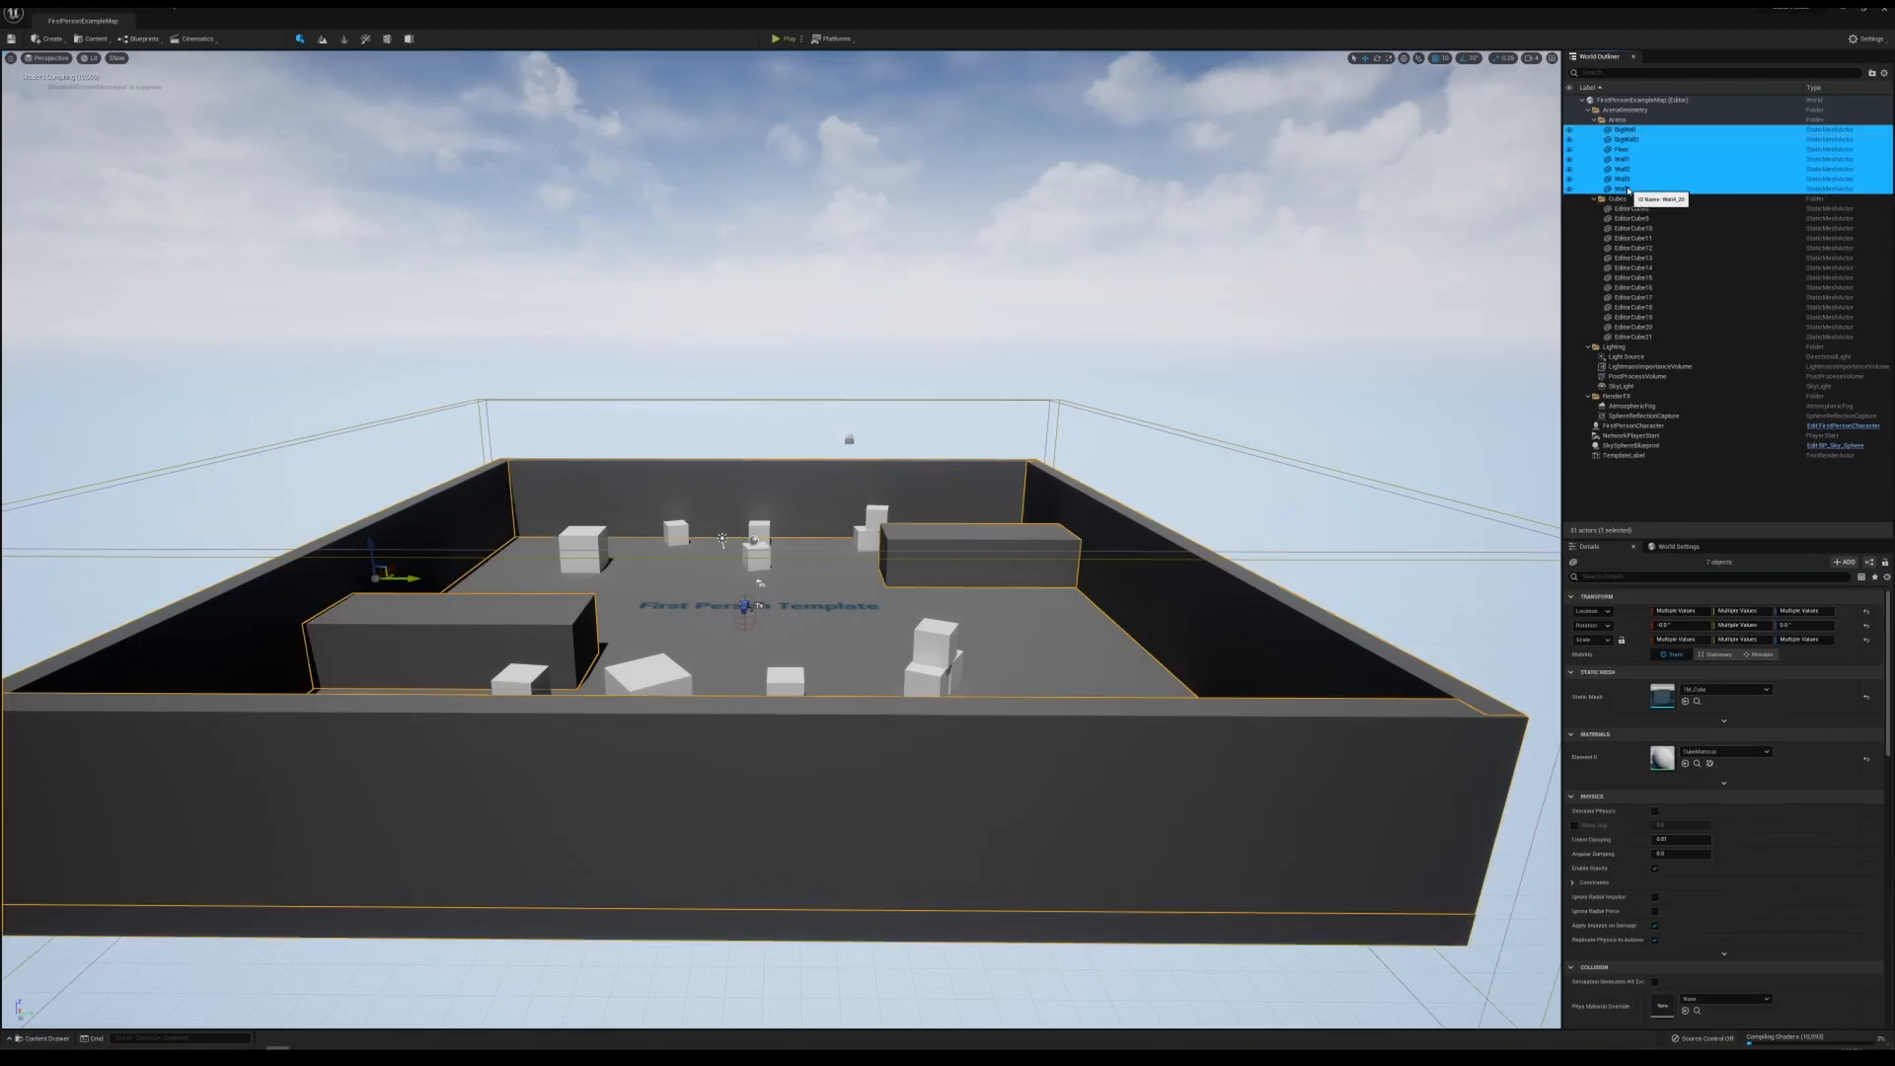
left_click(1618, 120)
key("Delete")
left_click(1619, 123)
key("Delete")
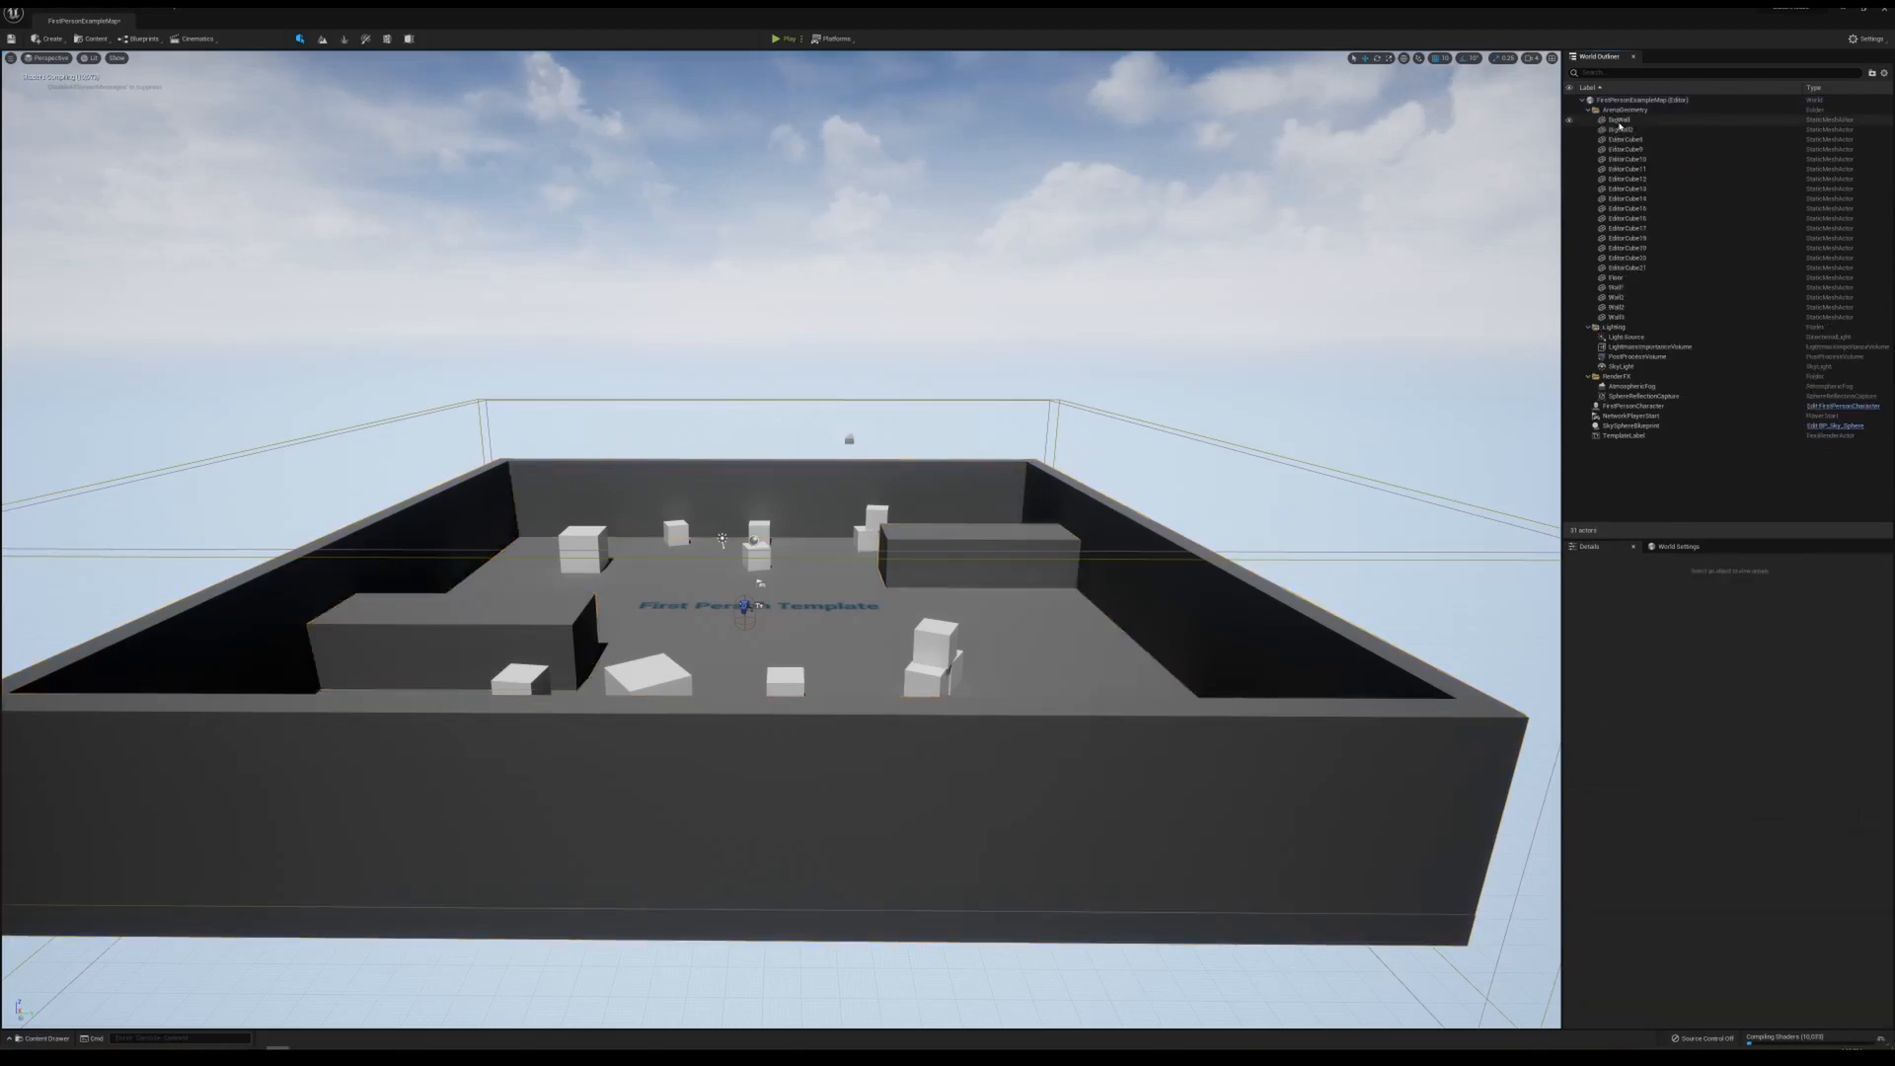
- Delete all wall, floor and cube actors under ArenaGeometry and save the level
left_click(1620, 119)
left_click(1619, 317, "shift")
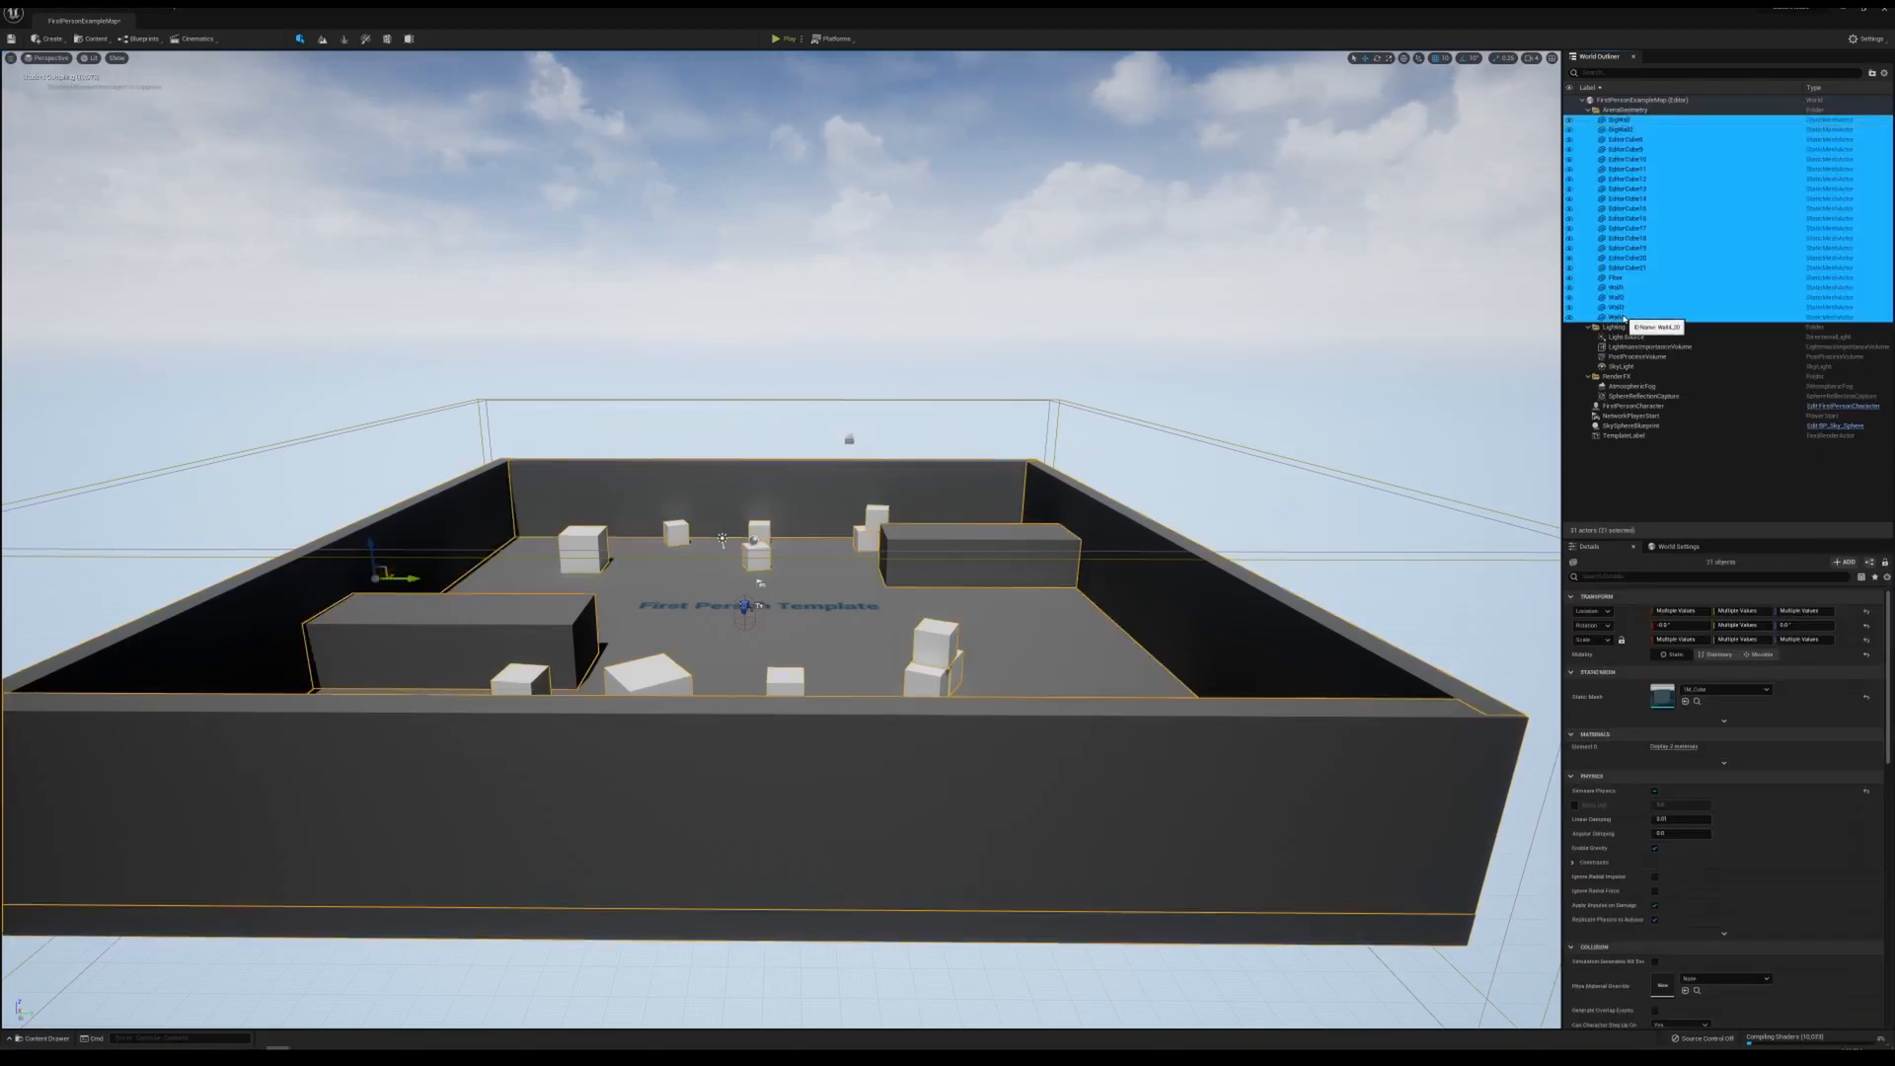
key("Delete")
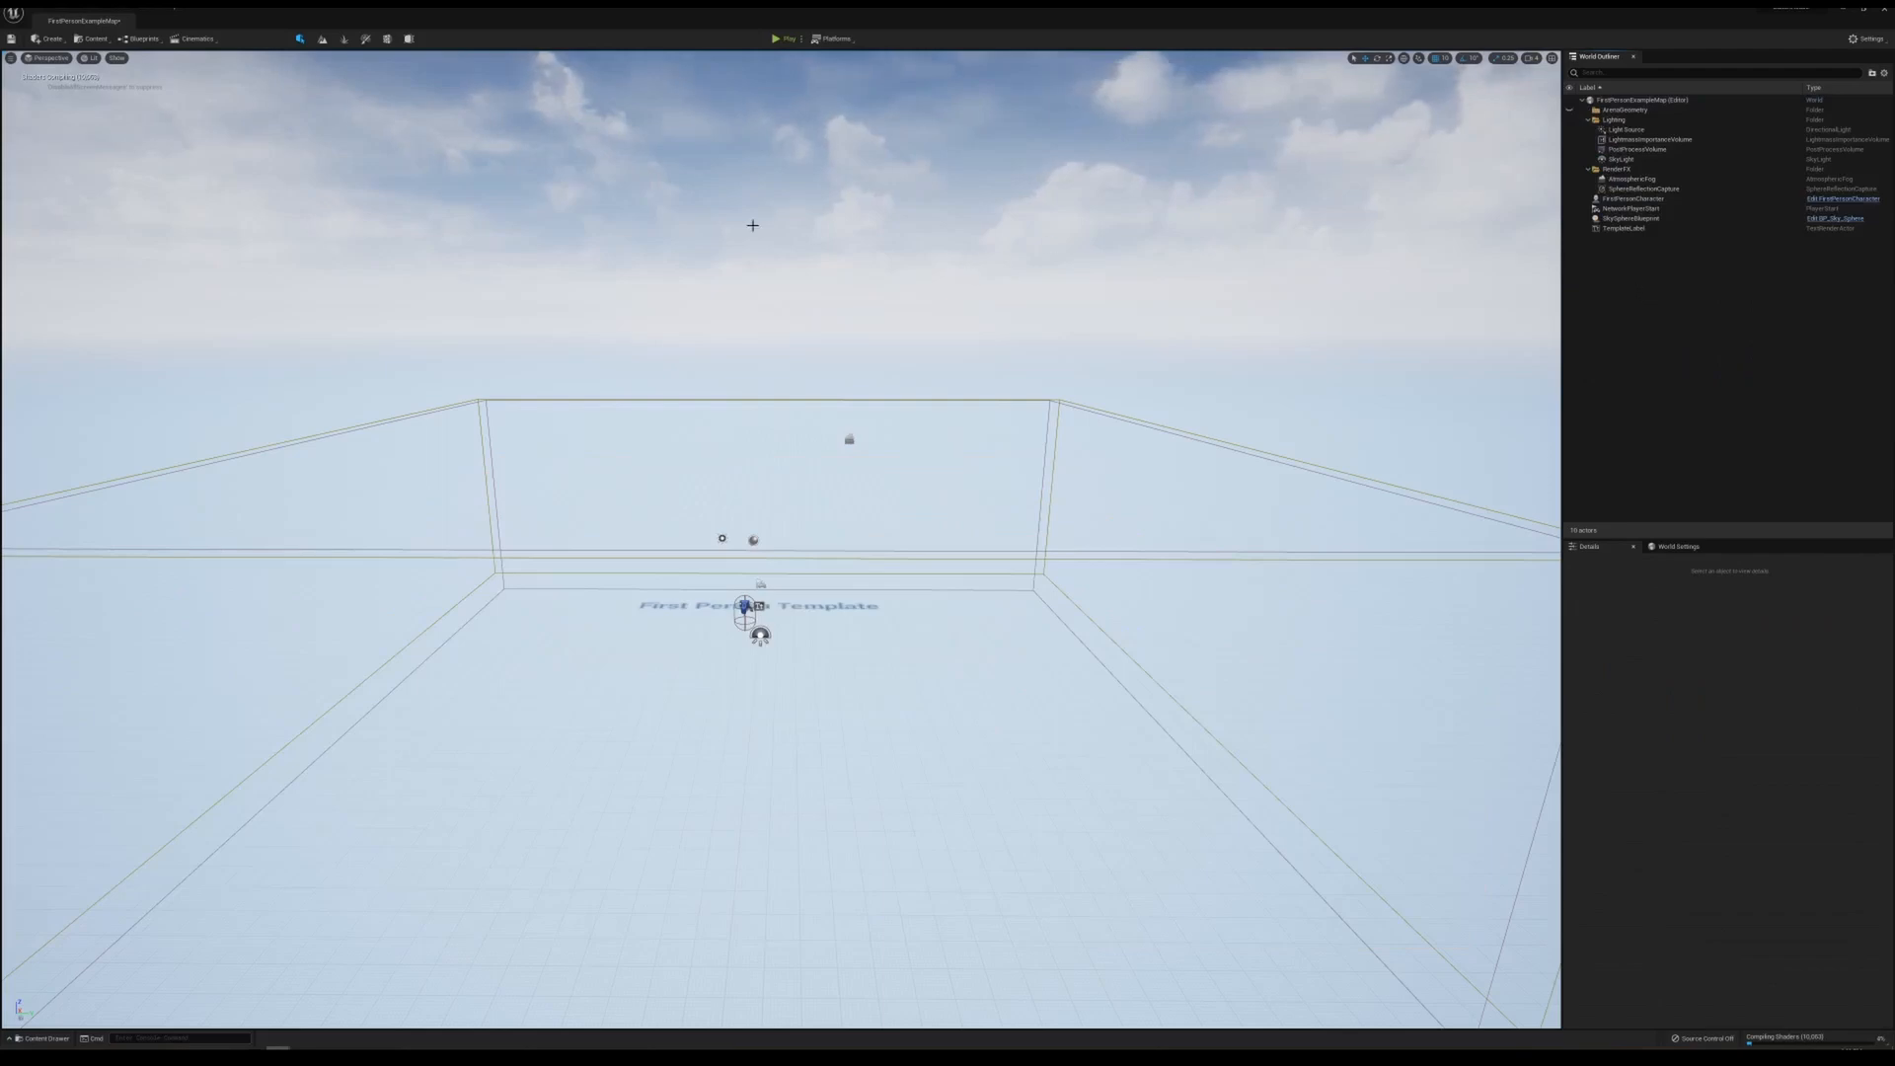
left_click(192, 114)
key("ctrl+s")
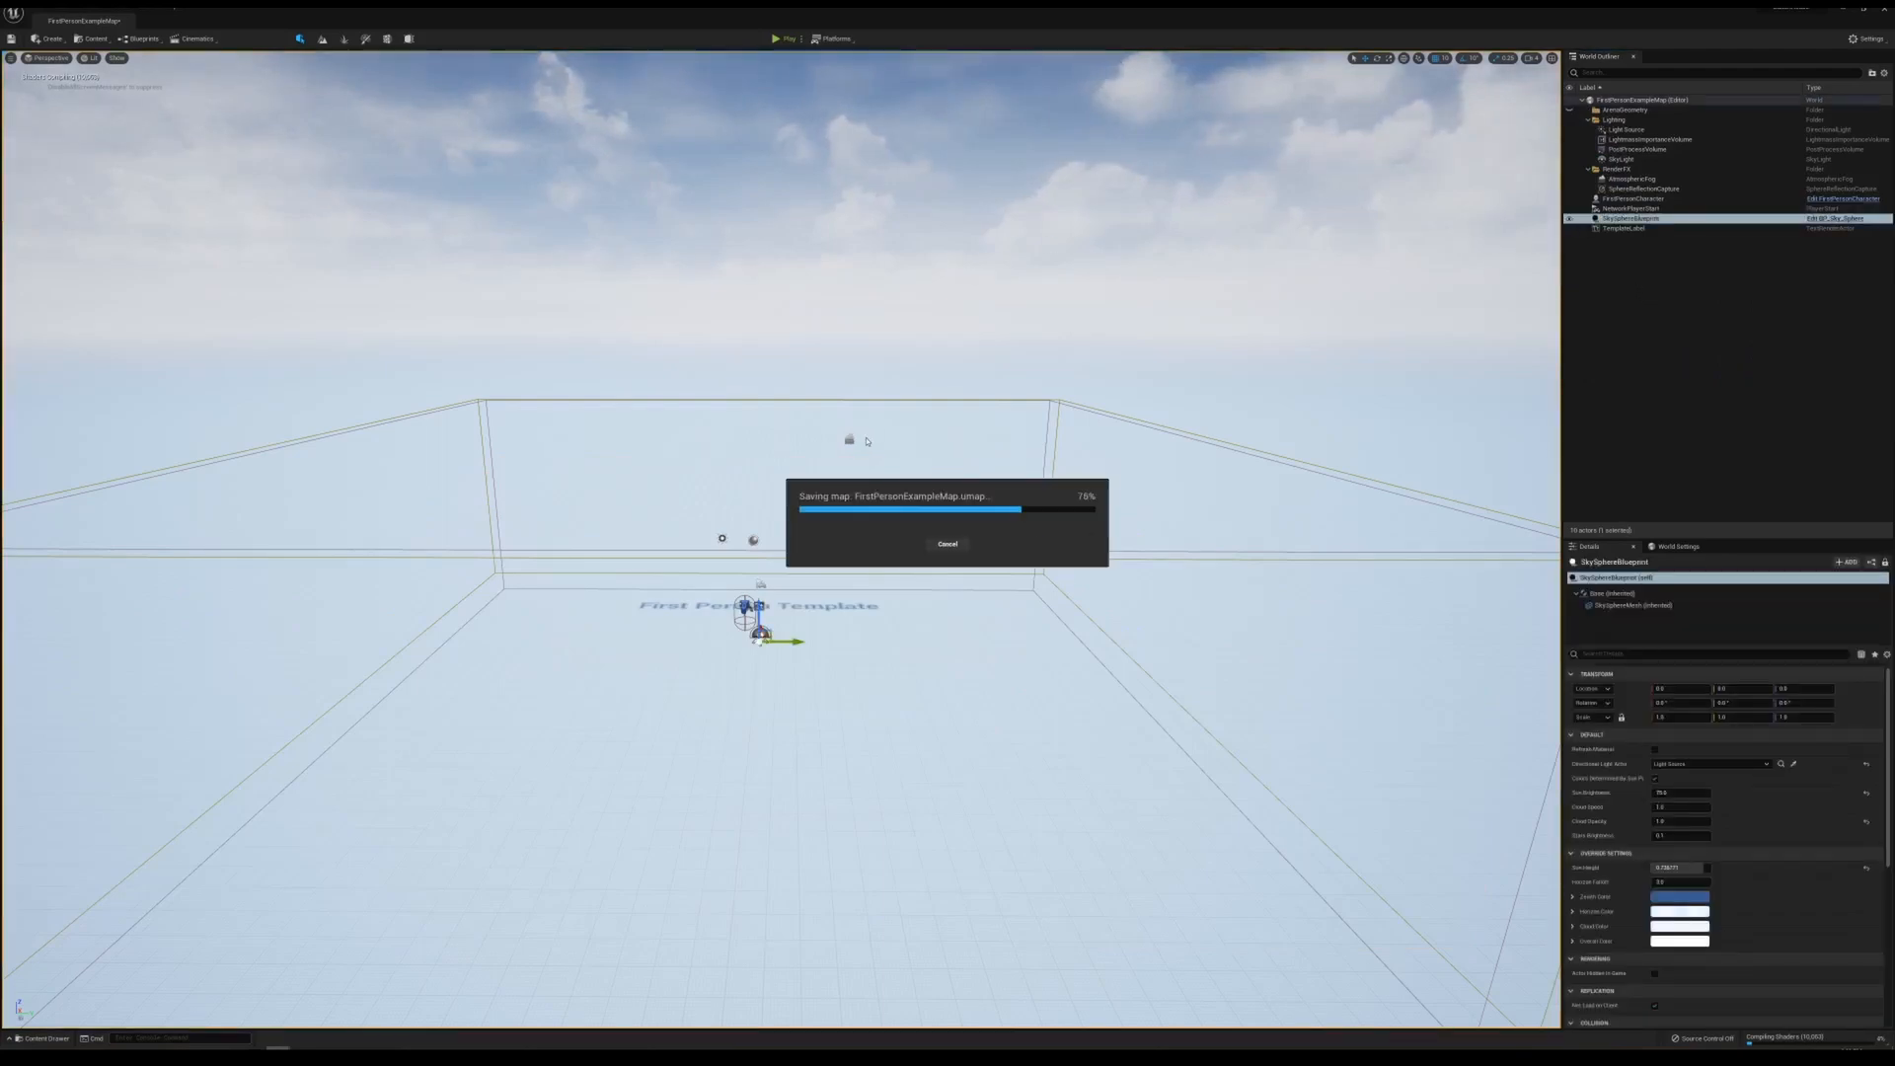
left_click(39, 11)
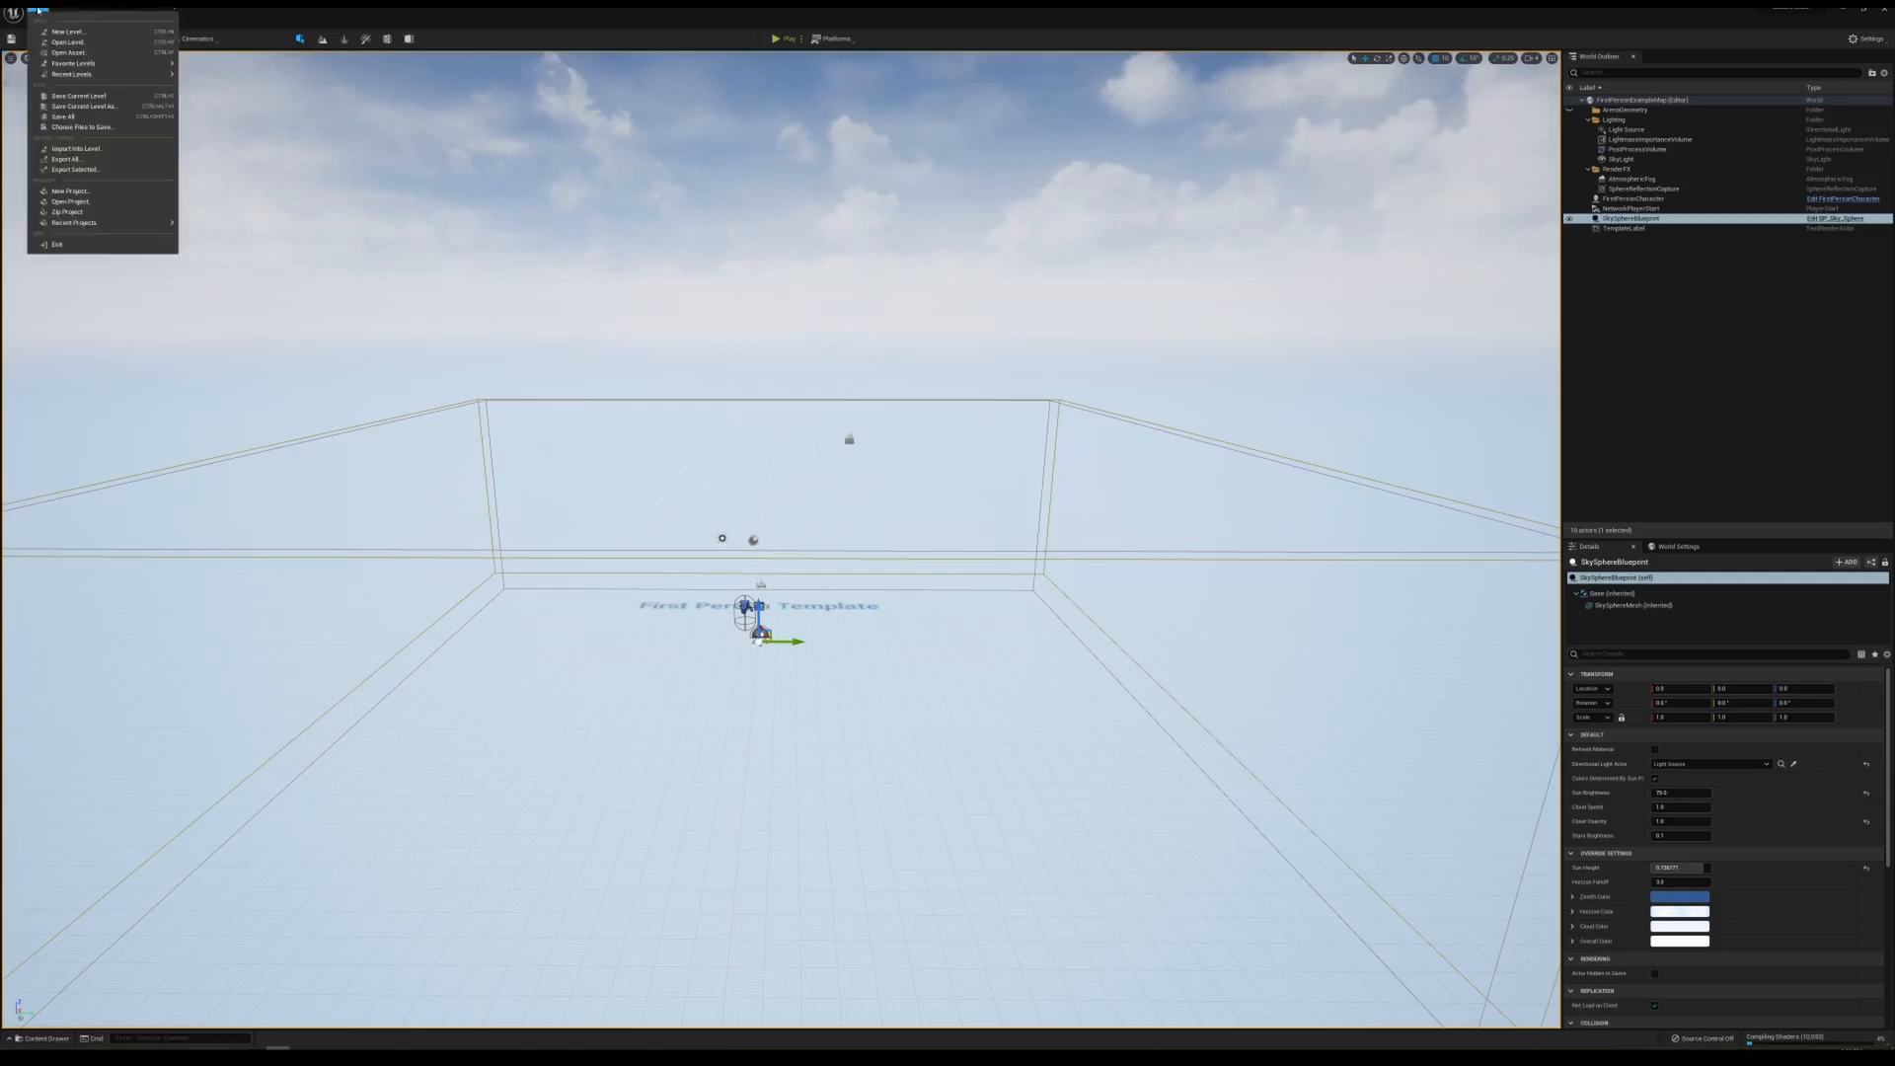
left_click(39, 11)
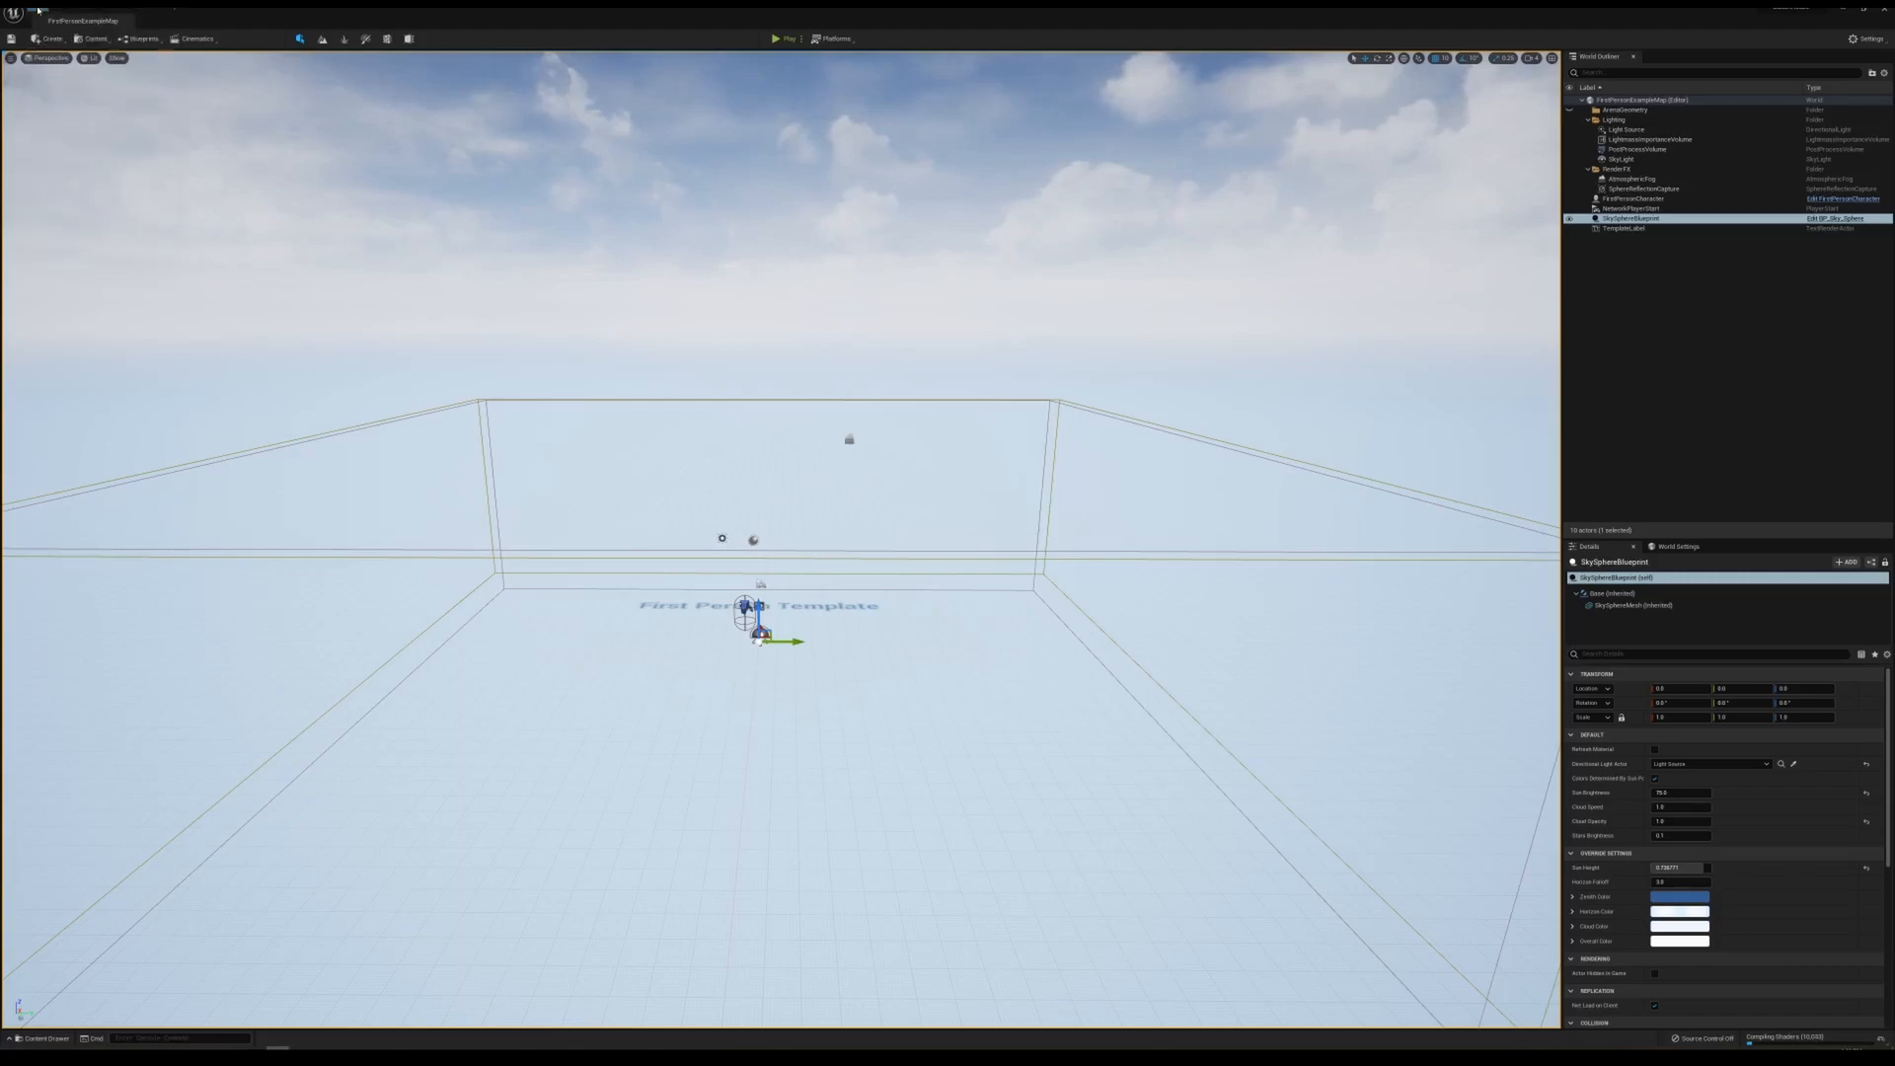
left_click(94, 38)
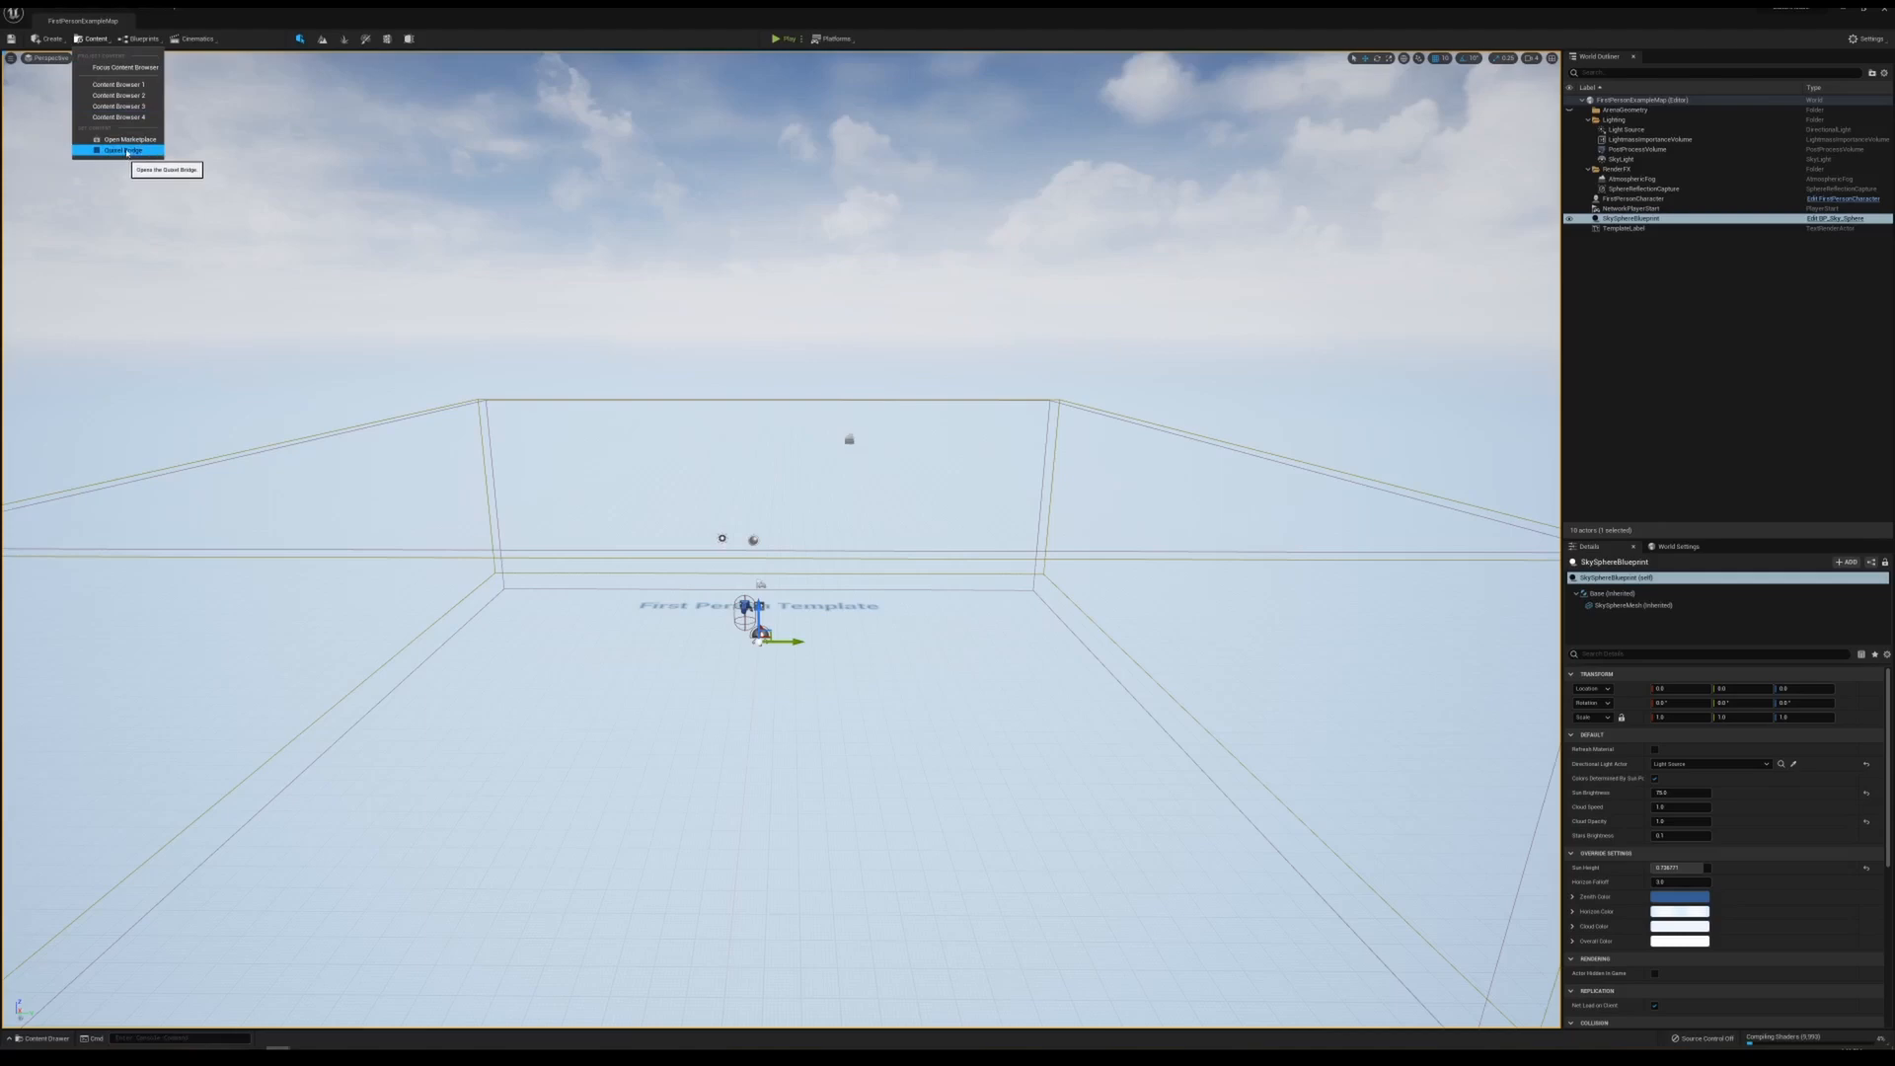
left_click(294, 170)
- Enable the Datasmith Importer plugin, restart the editor and close the plugin browser
left_click(122, 9)
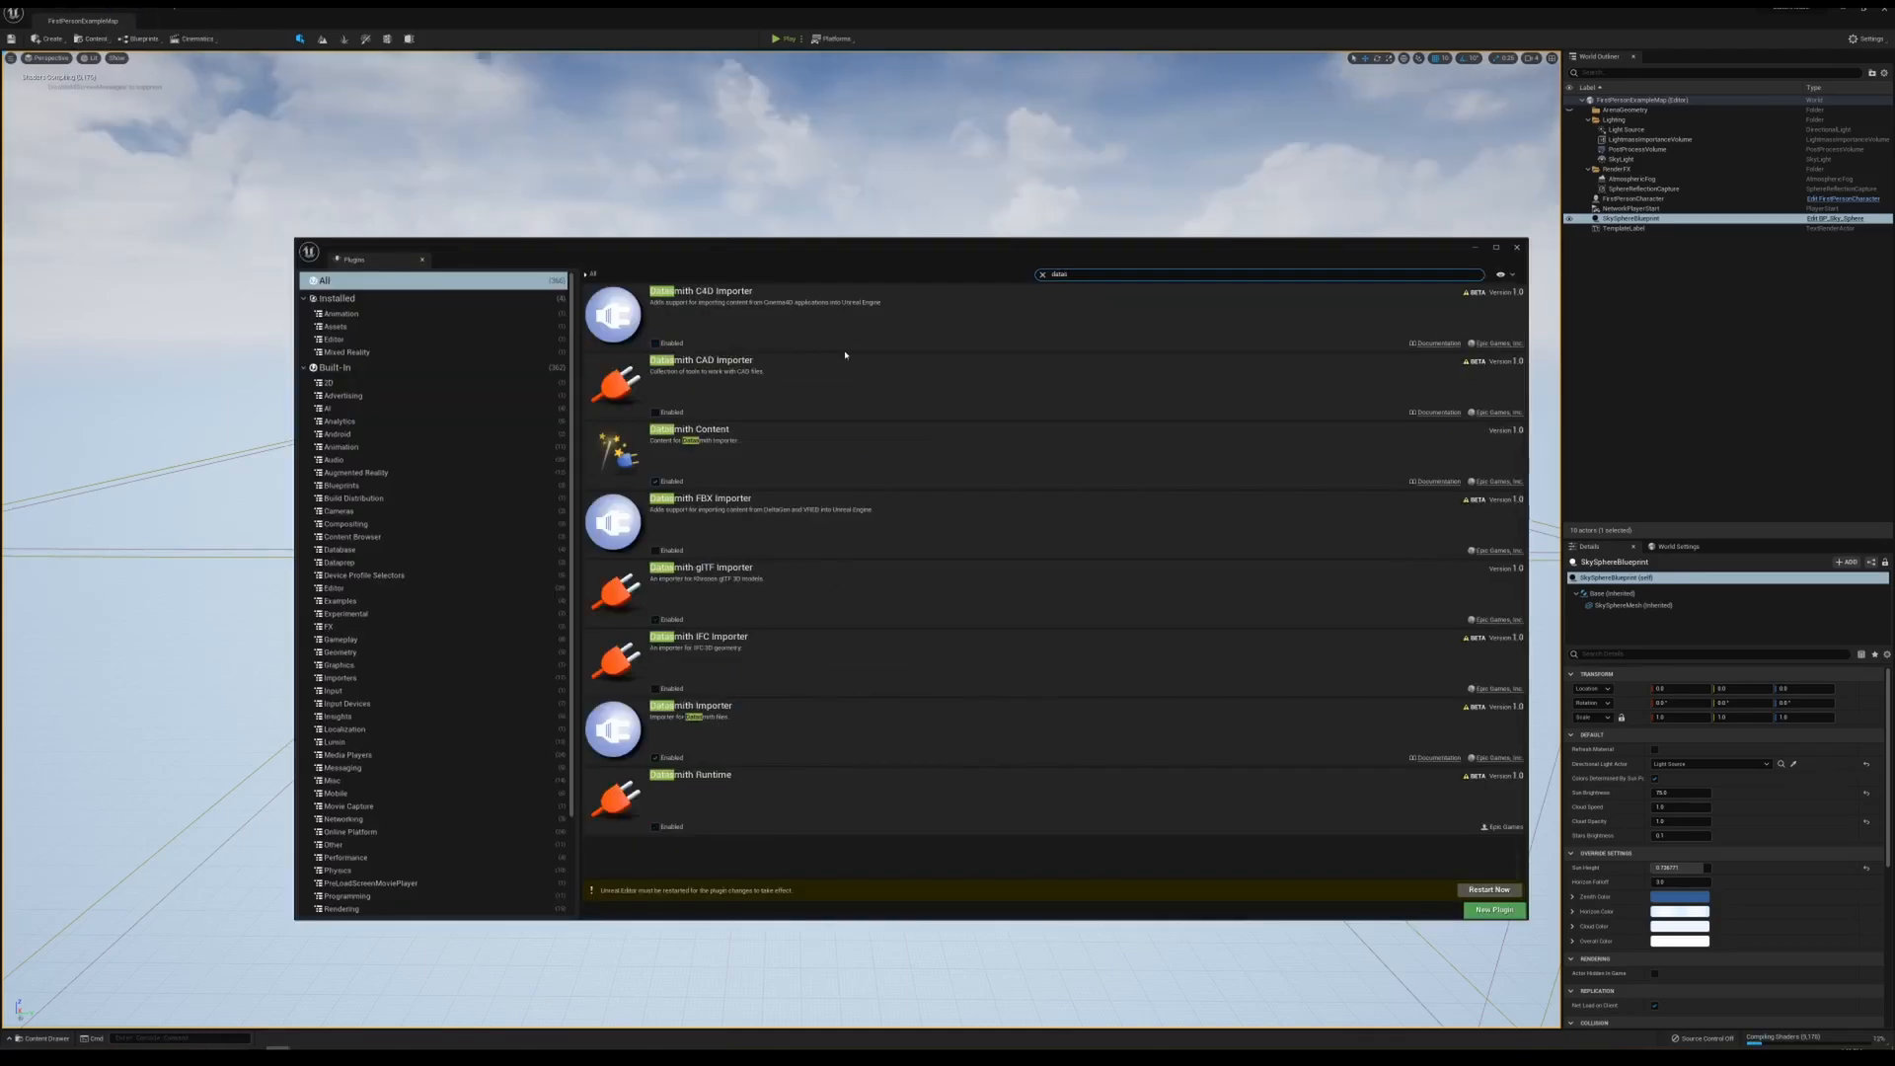
type("m")
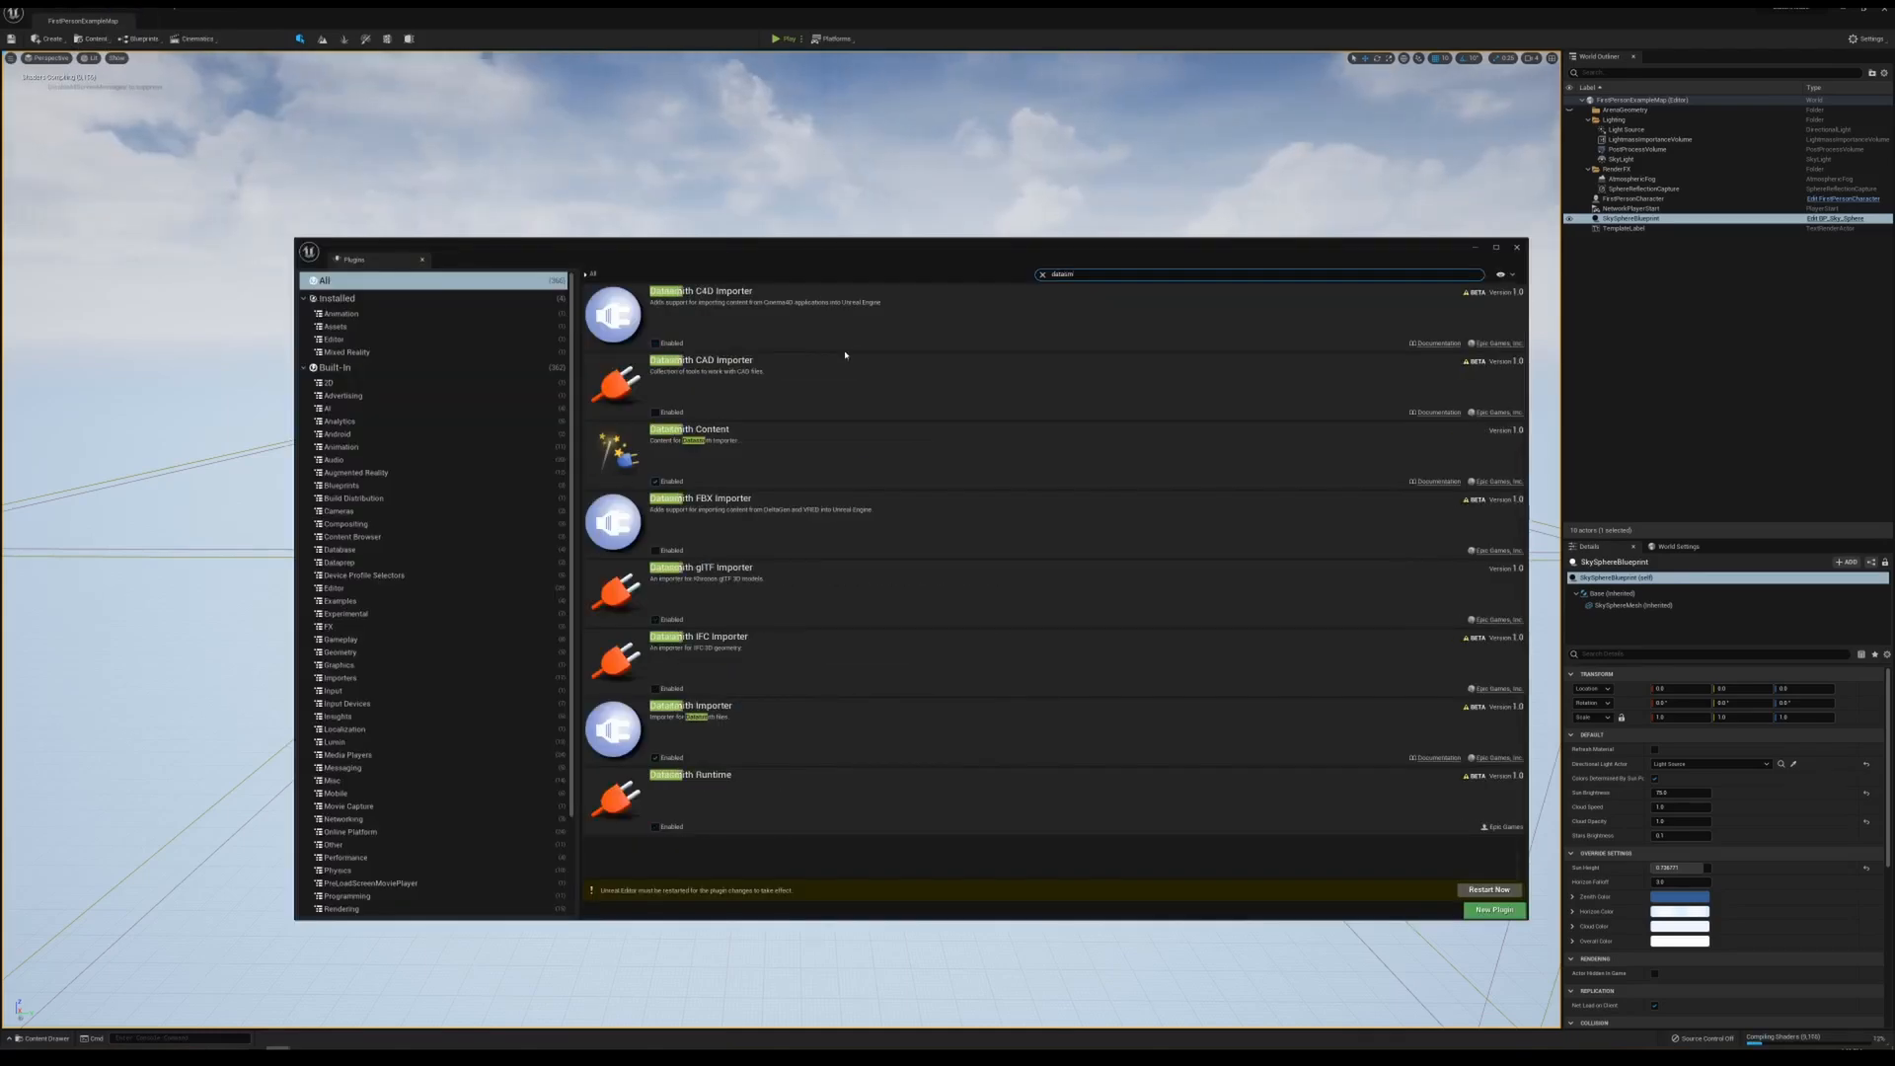
type("skel")
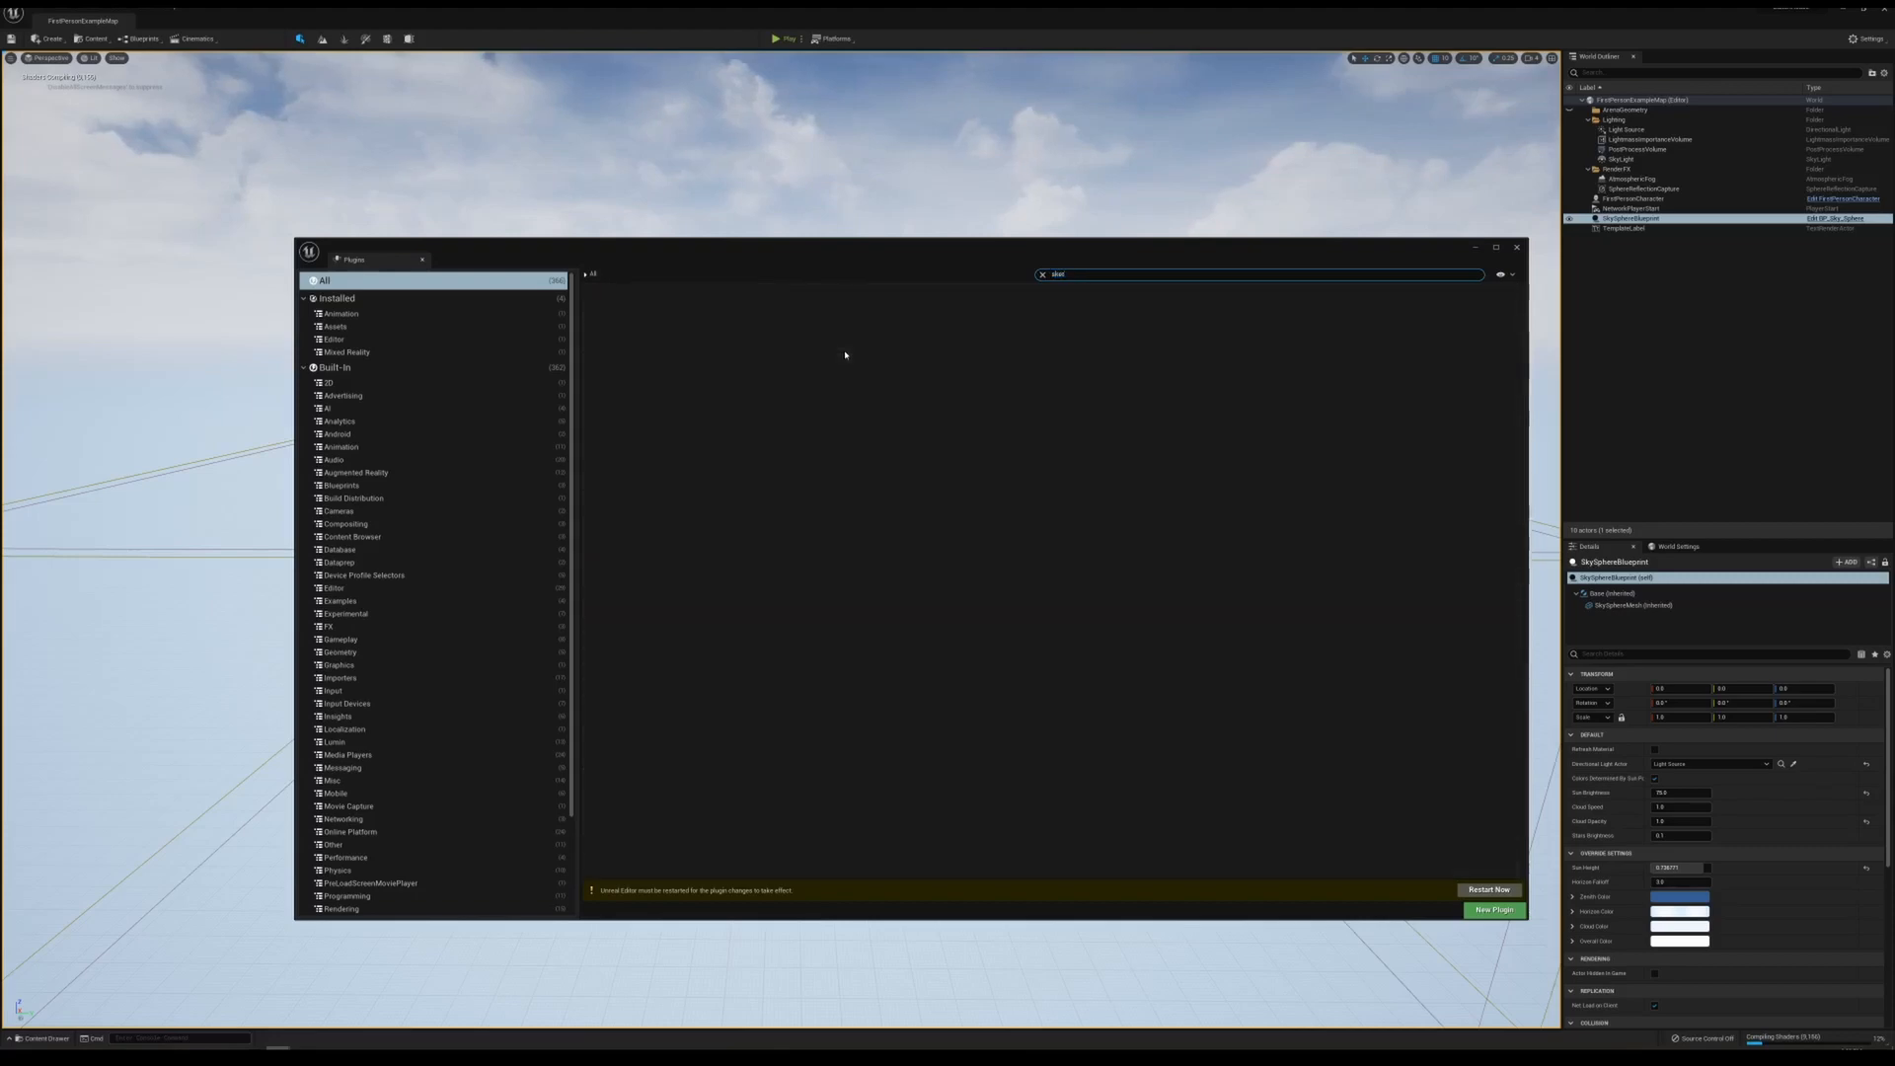
key("BackSpace")
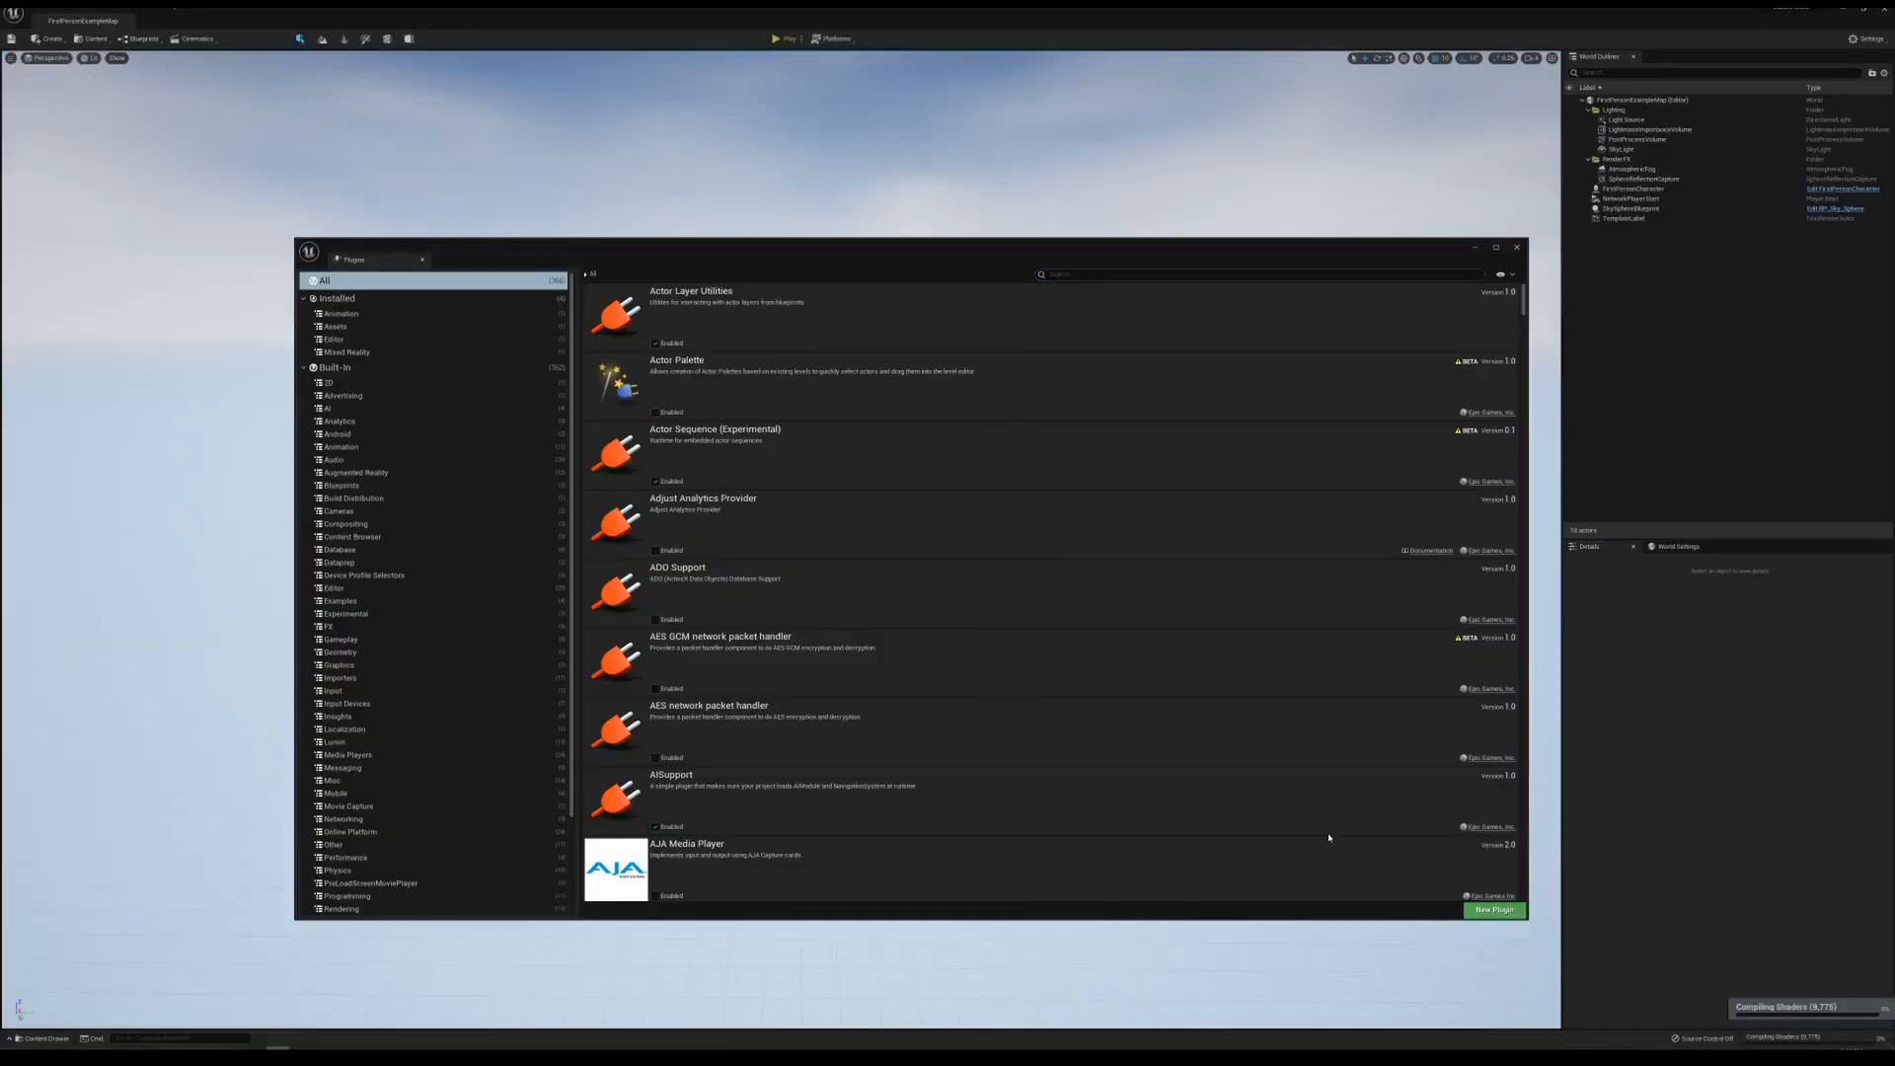
left_click(1517, 248)
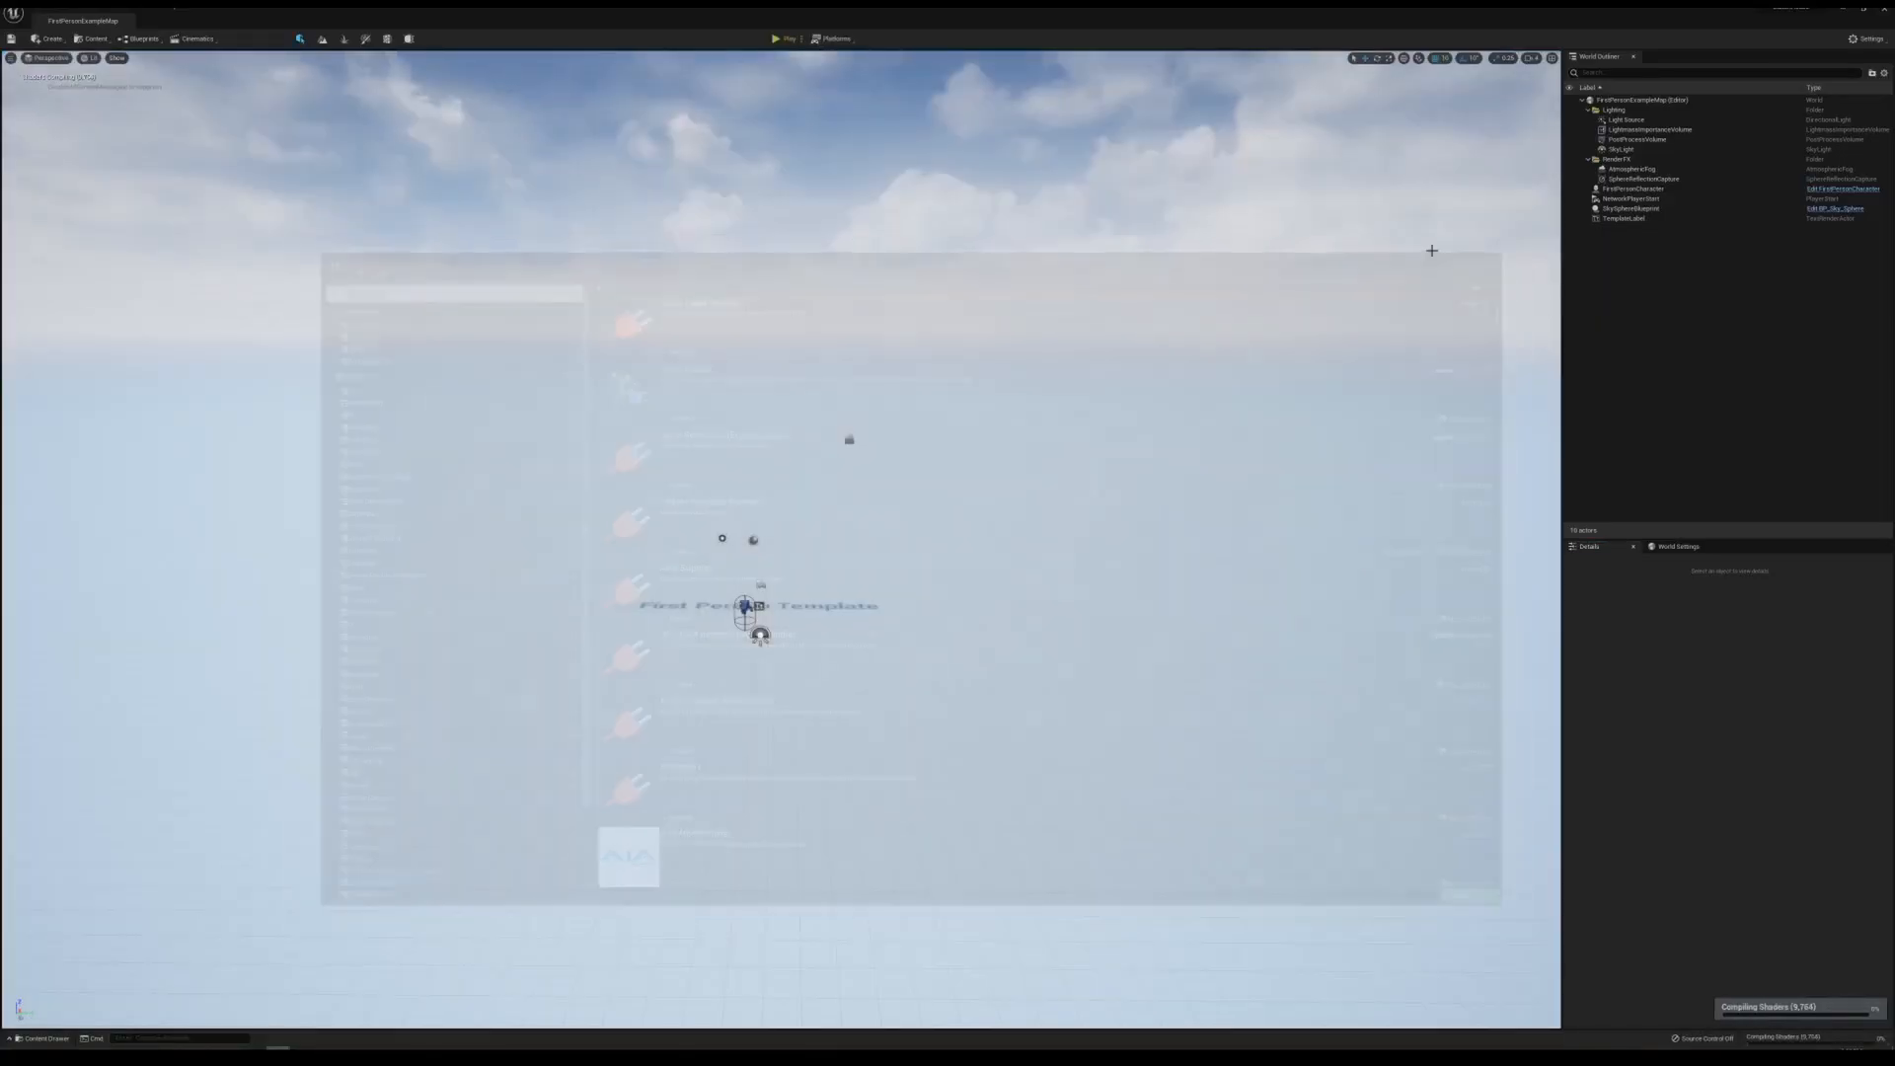
- Start a Datasmith file import and open the exported house file from the Build A House folder
left_click(92, 38)
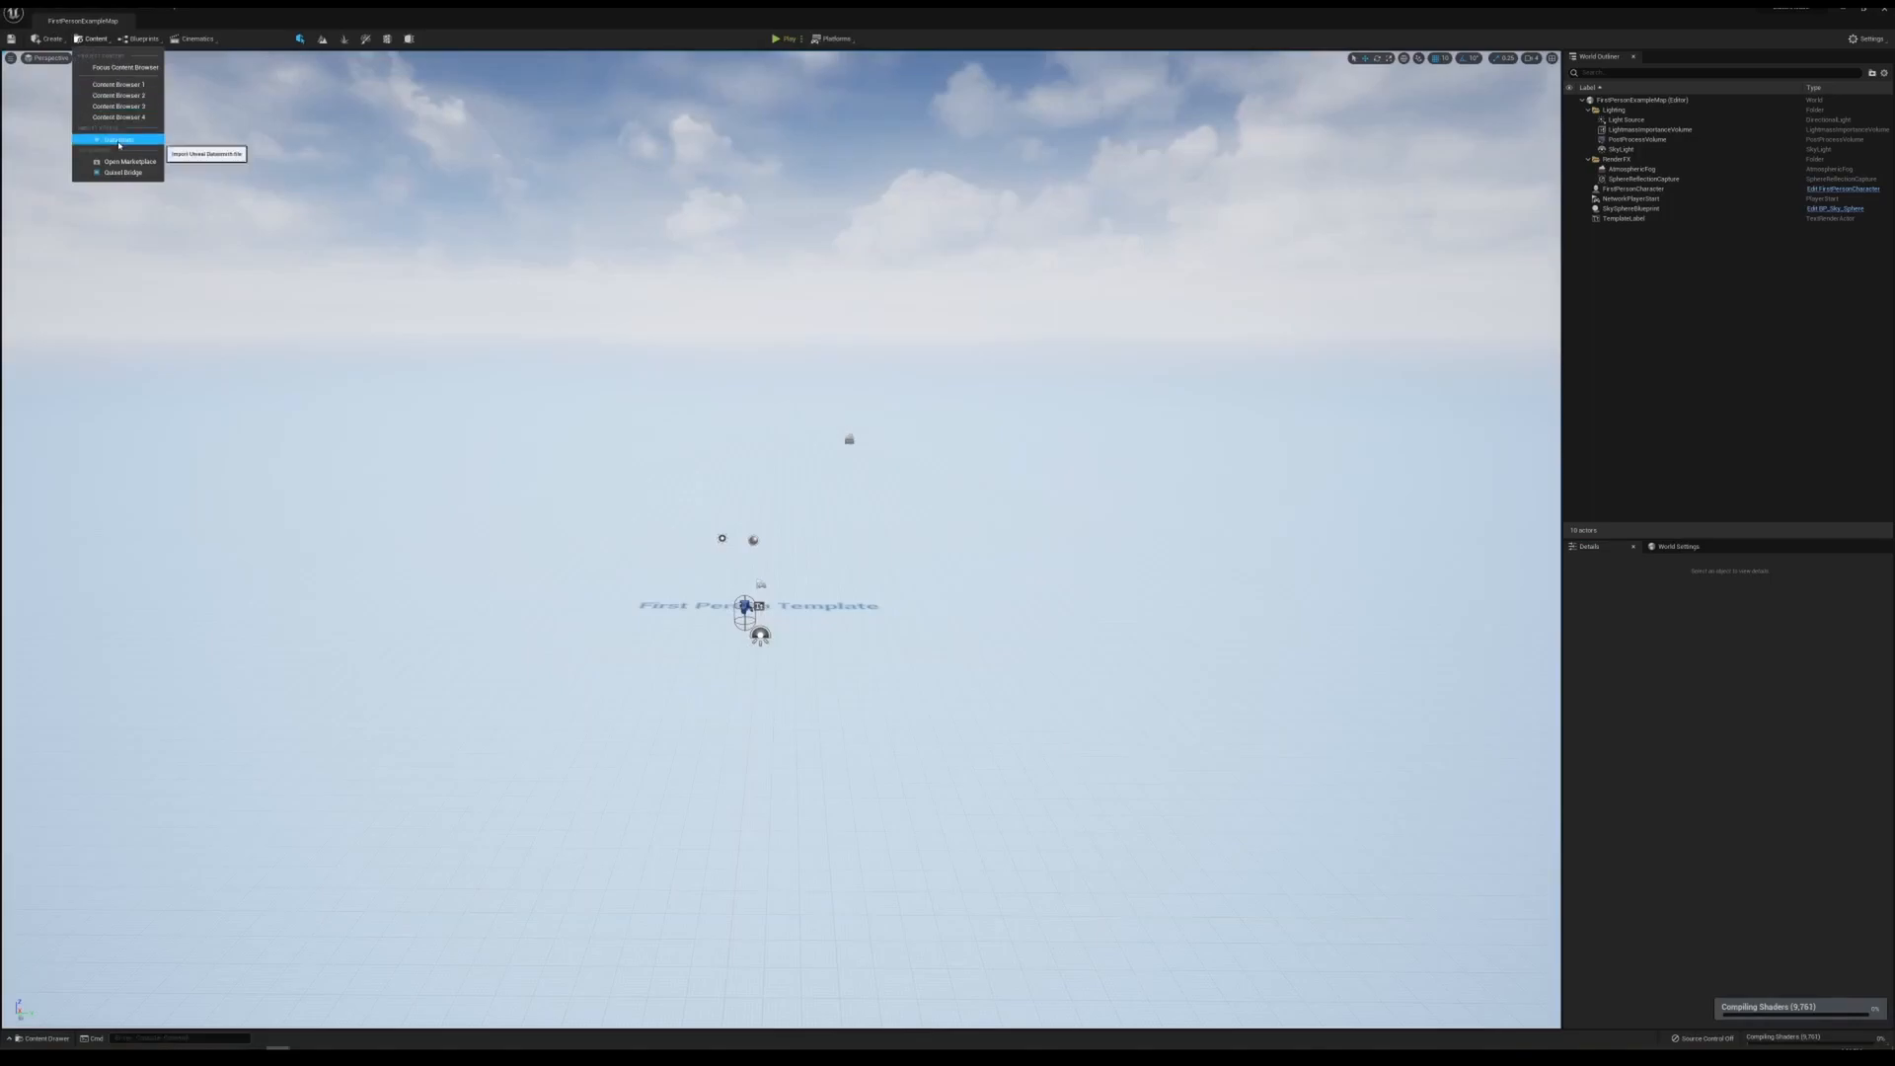
left_click(119, 139)
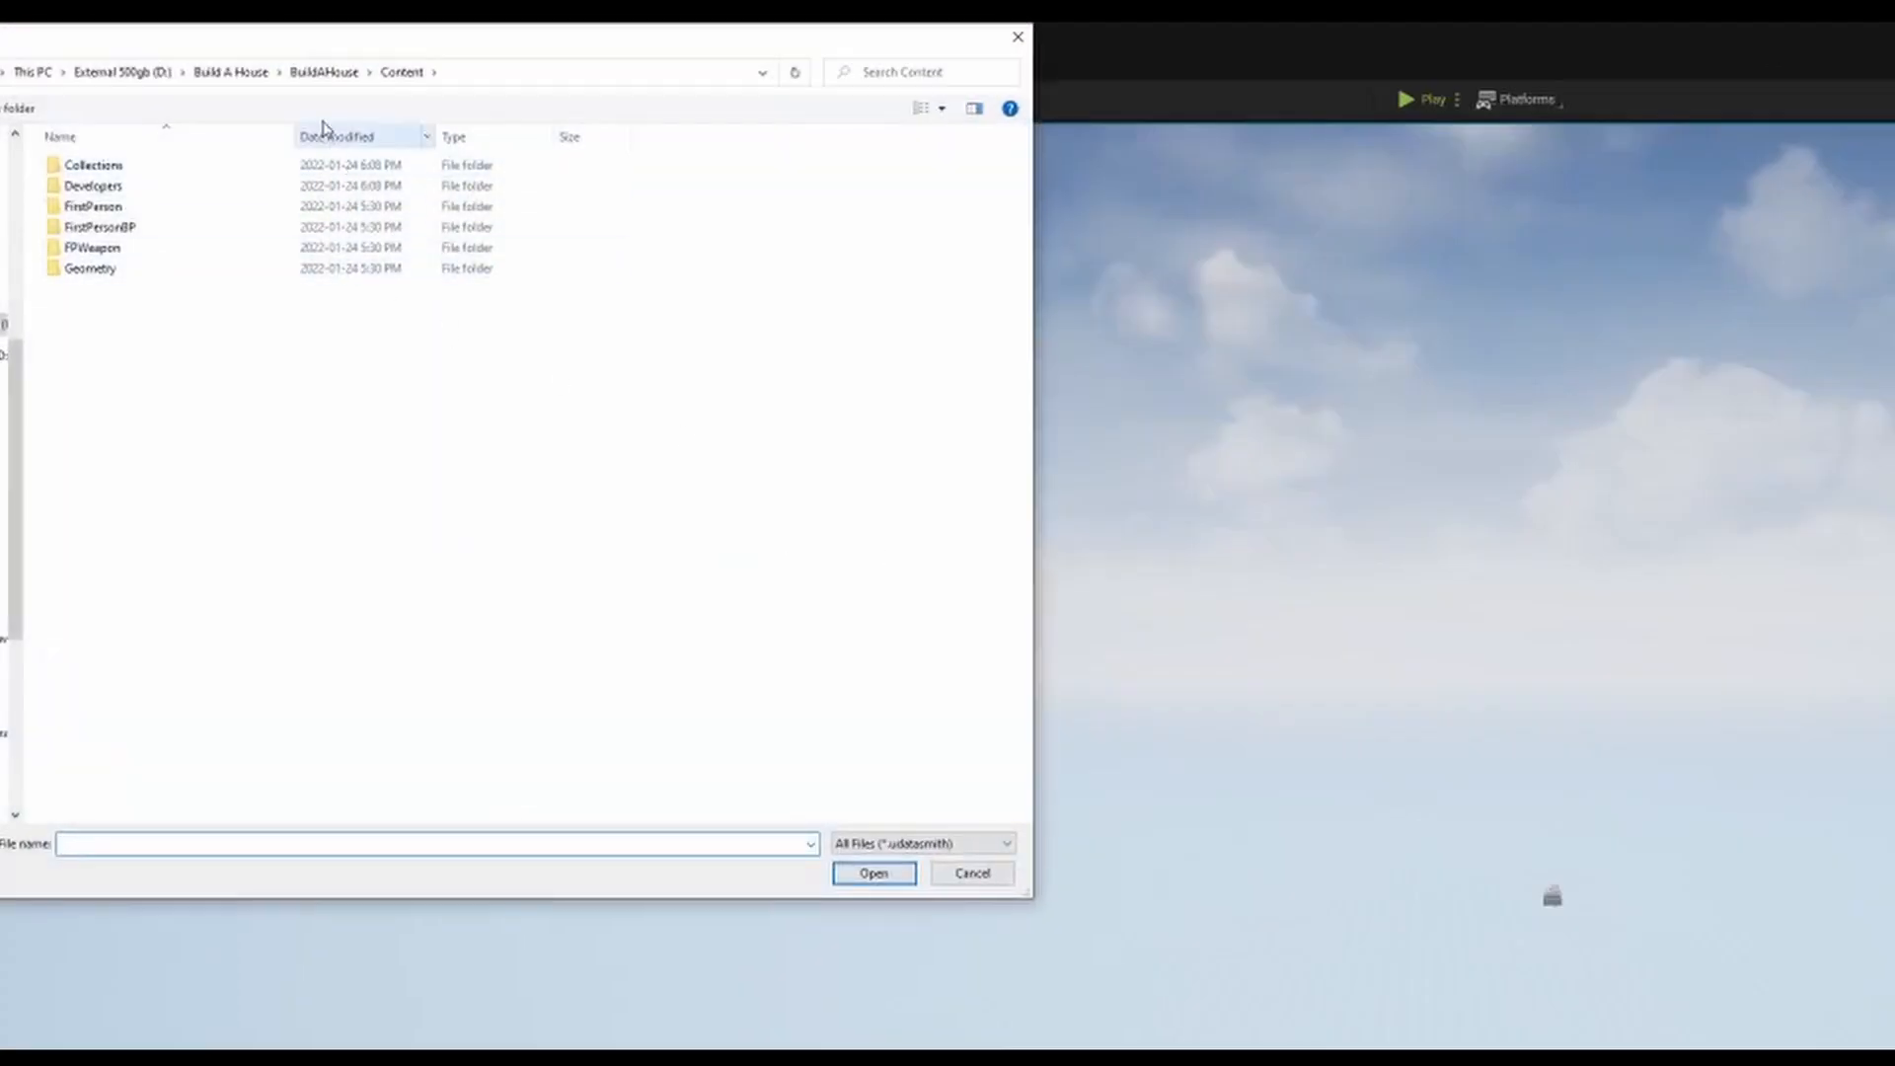
left_click(233, 73)
left_click(311, 197)
left_click(869, 869)
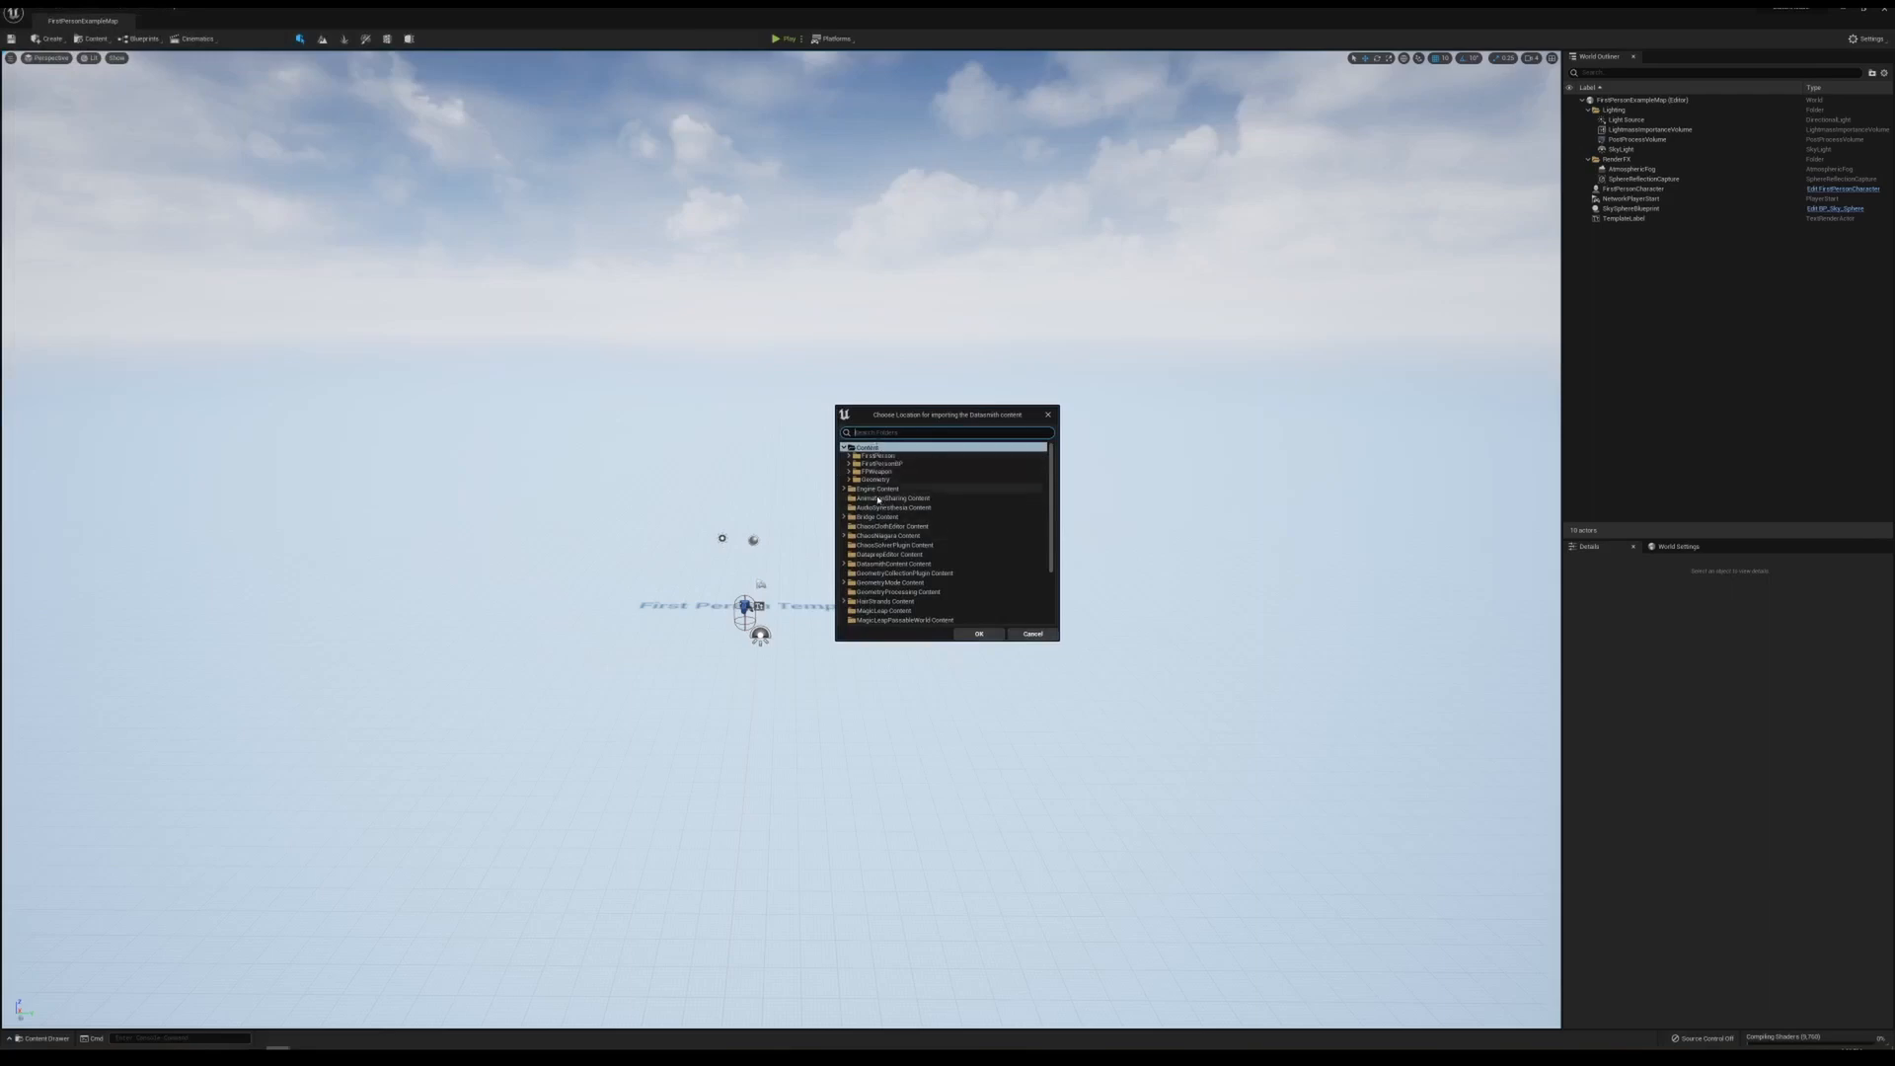
- Import the house into the Content folder with lights, cameras and animations excluded
scroll(901, 567, "down", 1)
left_click(979, 634)
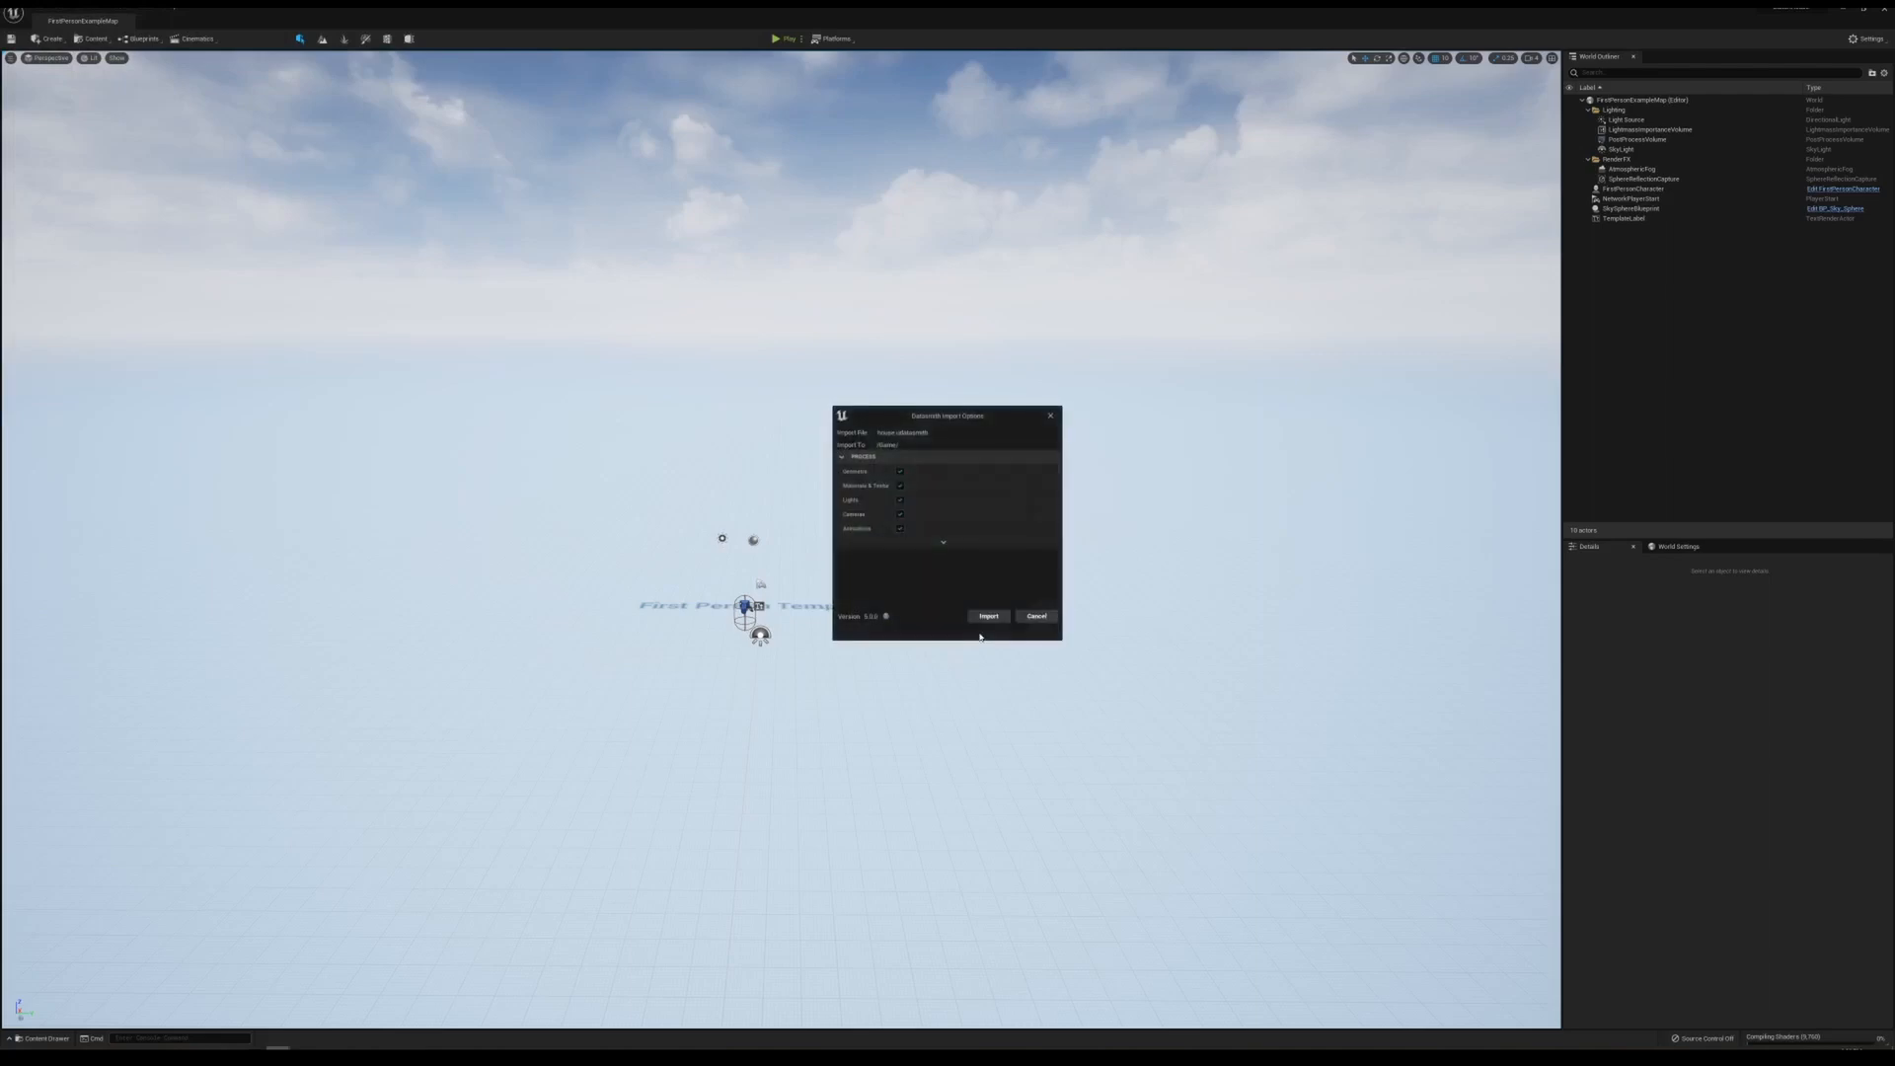
left_click(899, 529)
left_click(899, 515)
left_click(899, 500)
left_click(988, 616)
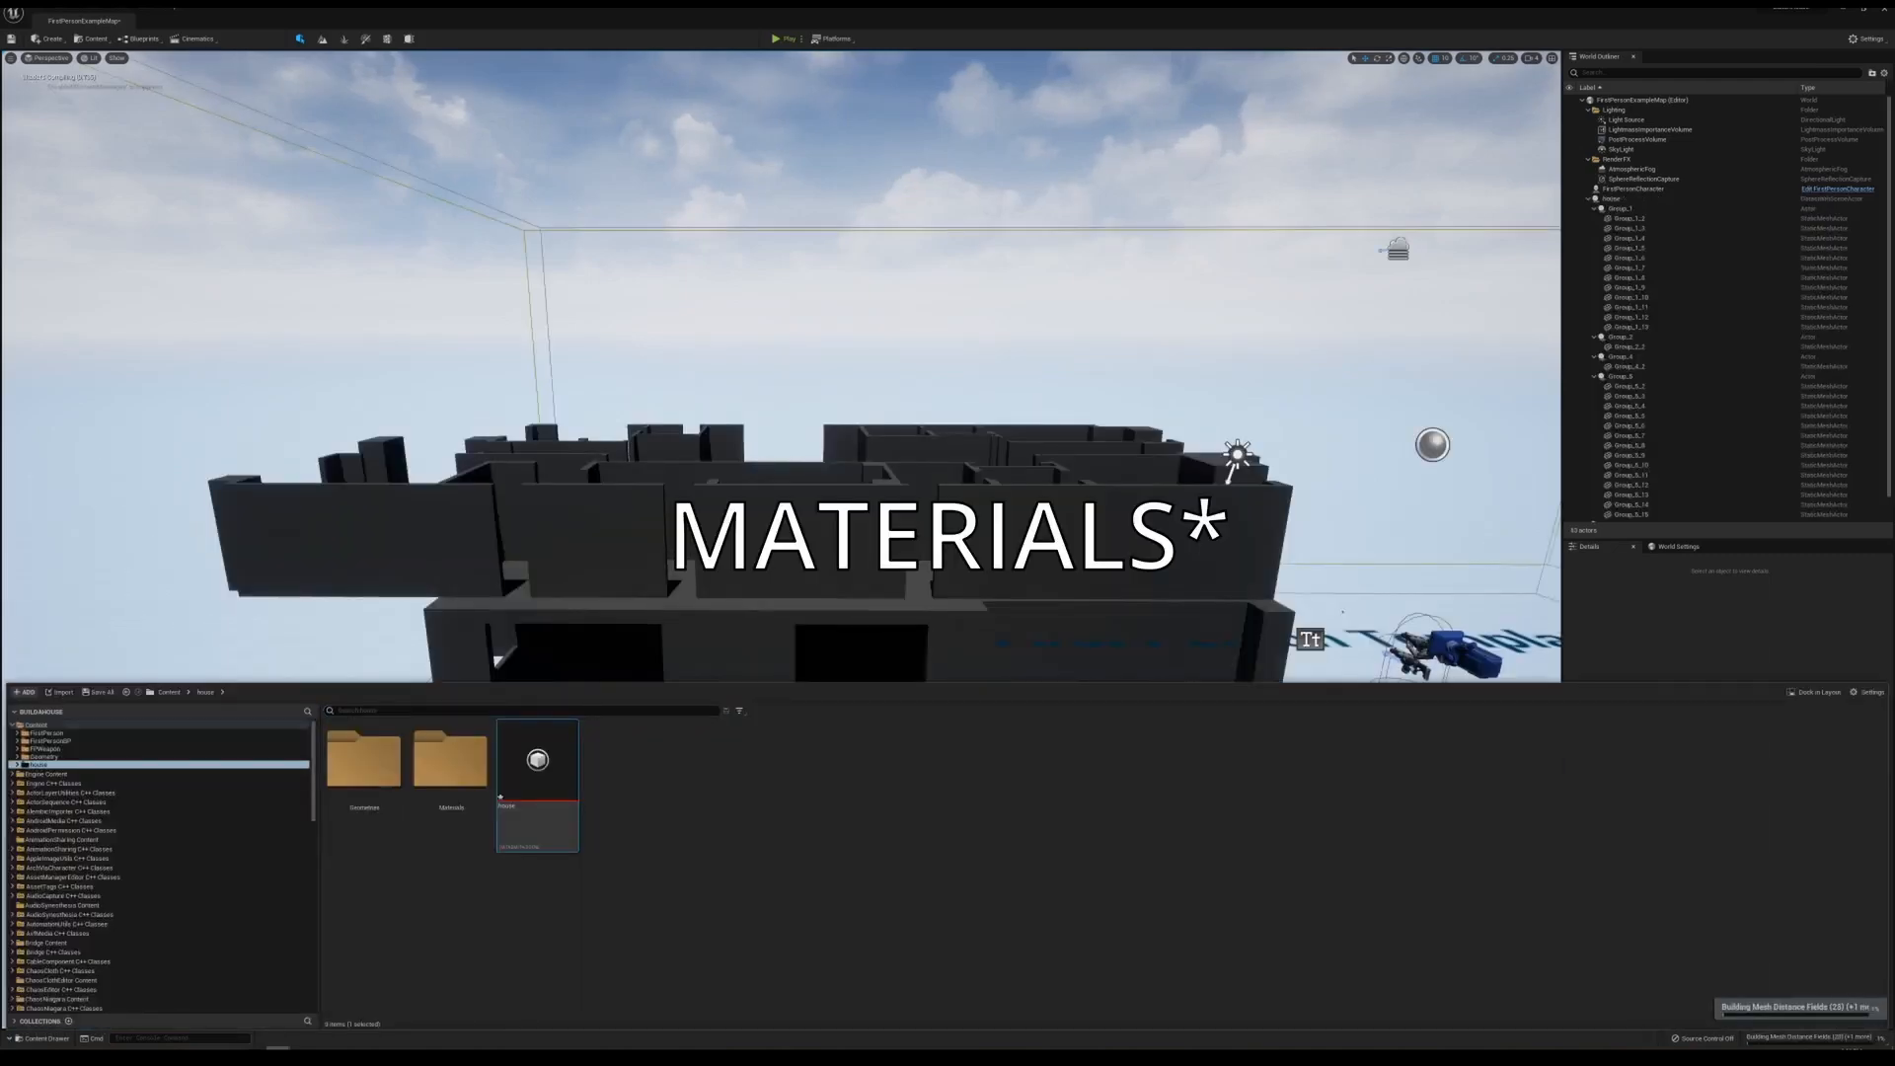
- Examine the imported house and the first-person character from several sides of the level
left_click(909, 375)
right_click_drag(908, 375, 750, 399)
key("a")
key("d")
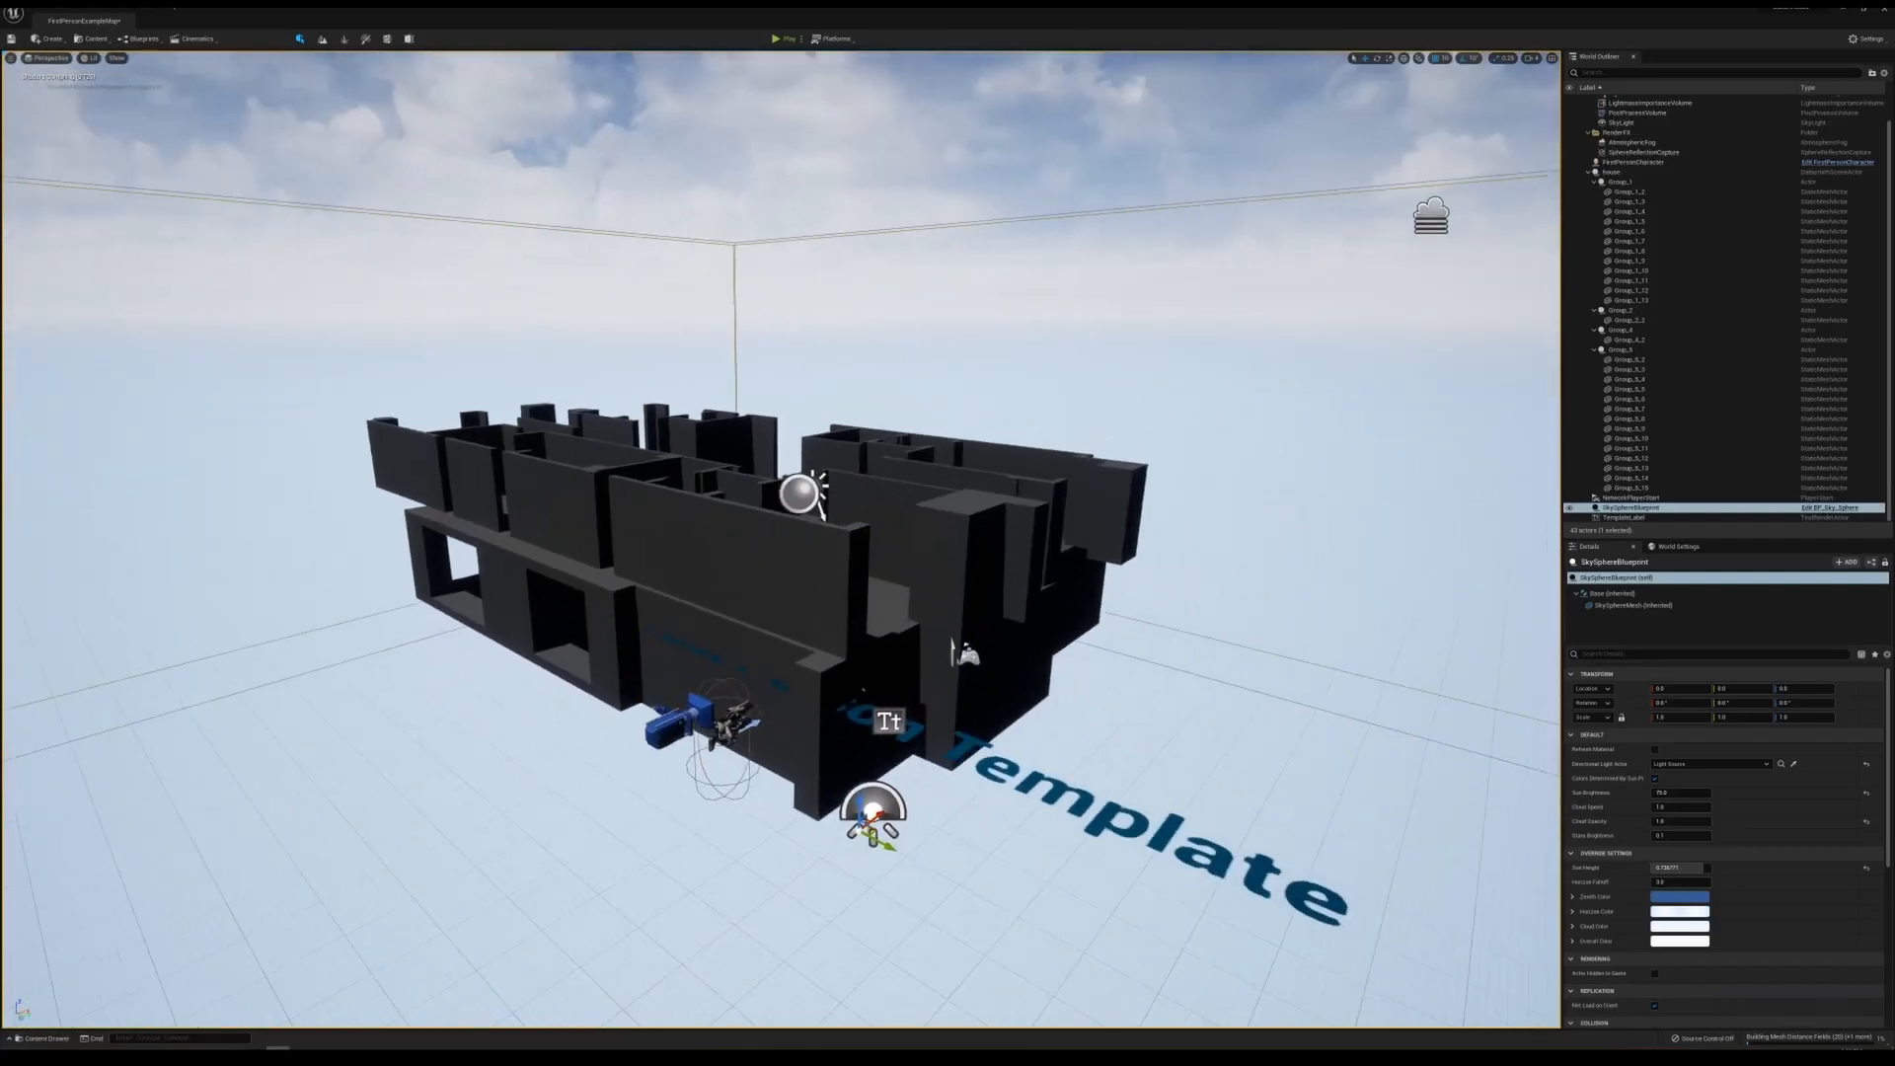
key("s")
left_click(723, 711)
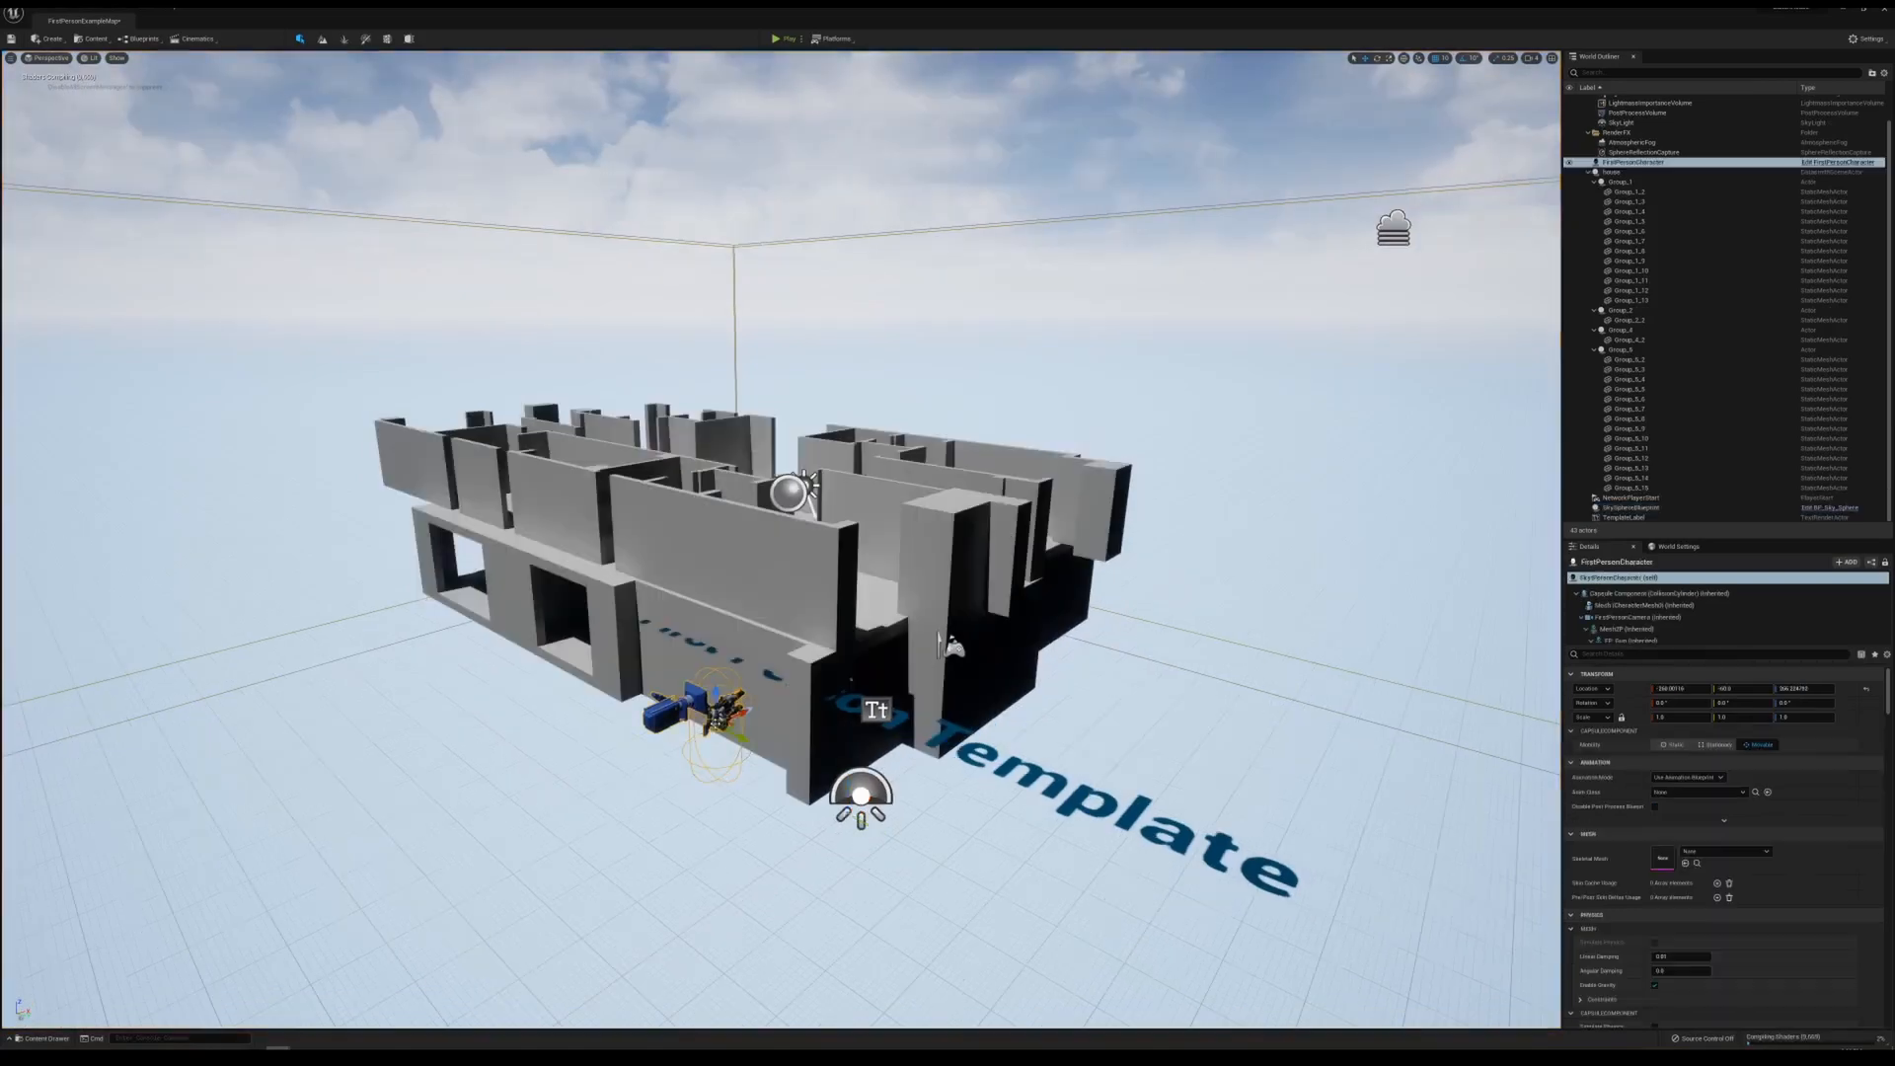
right_click_drag(722, 711, 525, 738)
key("d")
key("s")
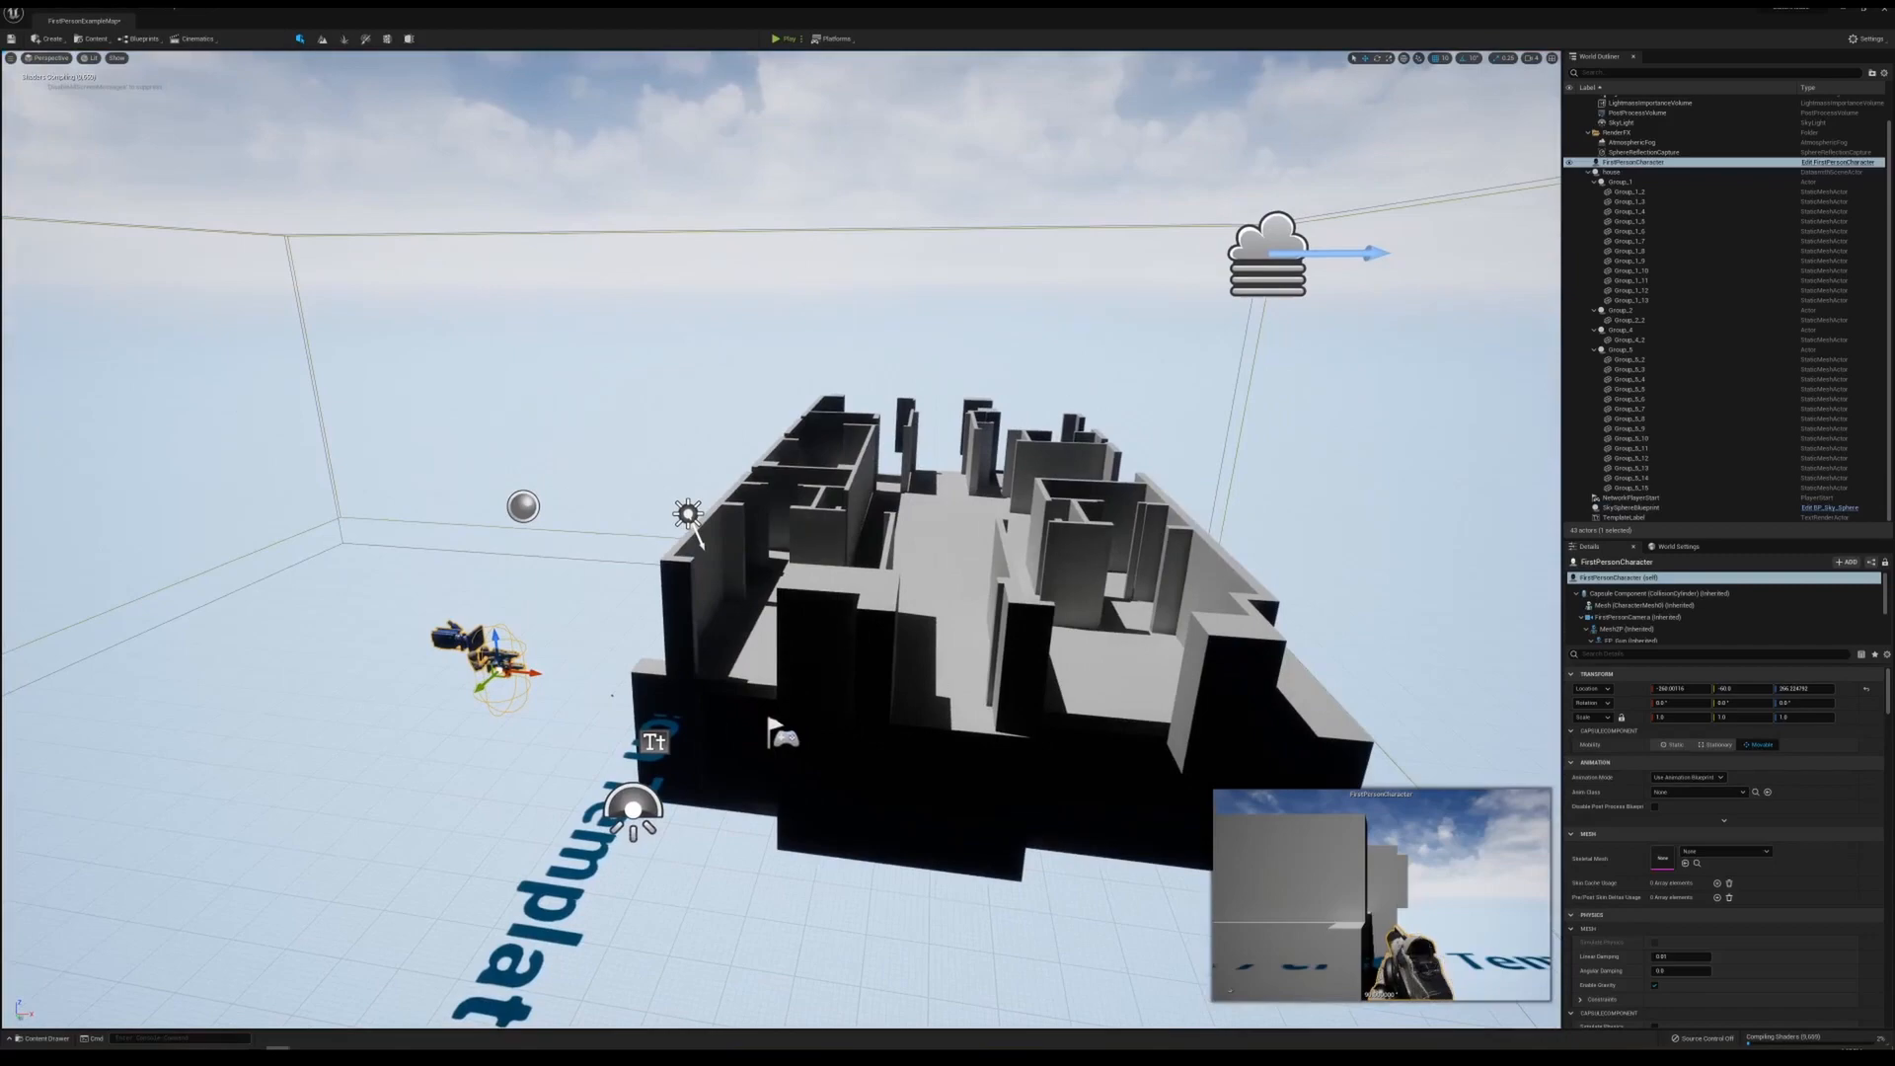
- Move the NetworkPlayerStart actor to the house's ground floor and play-test the level
left_click(786, 737)
key("a")
right_click_drag(786, 737, 746, 758)
key("d")
key("d")
left_click_drag(405, 603, 660, 663)
right_click_drag(660, 663, 553, 729)
key("f")
key("d")
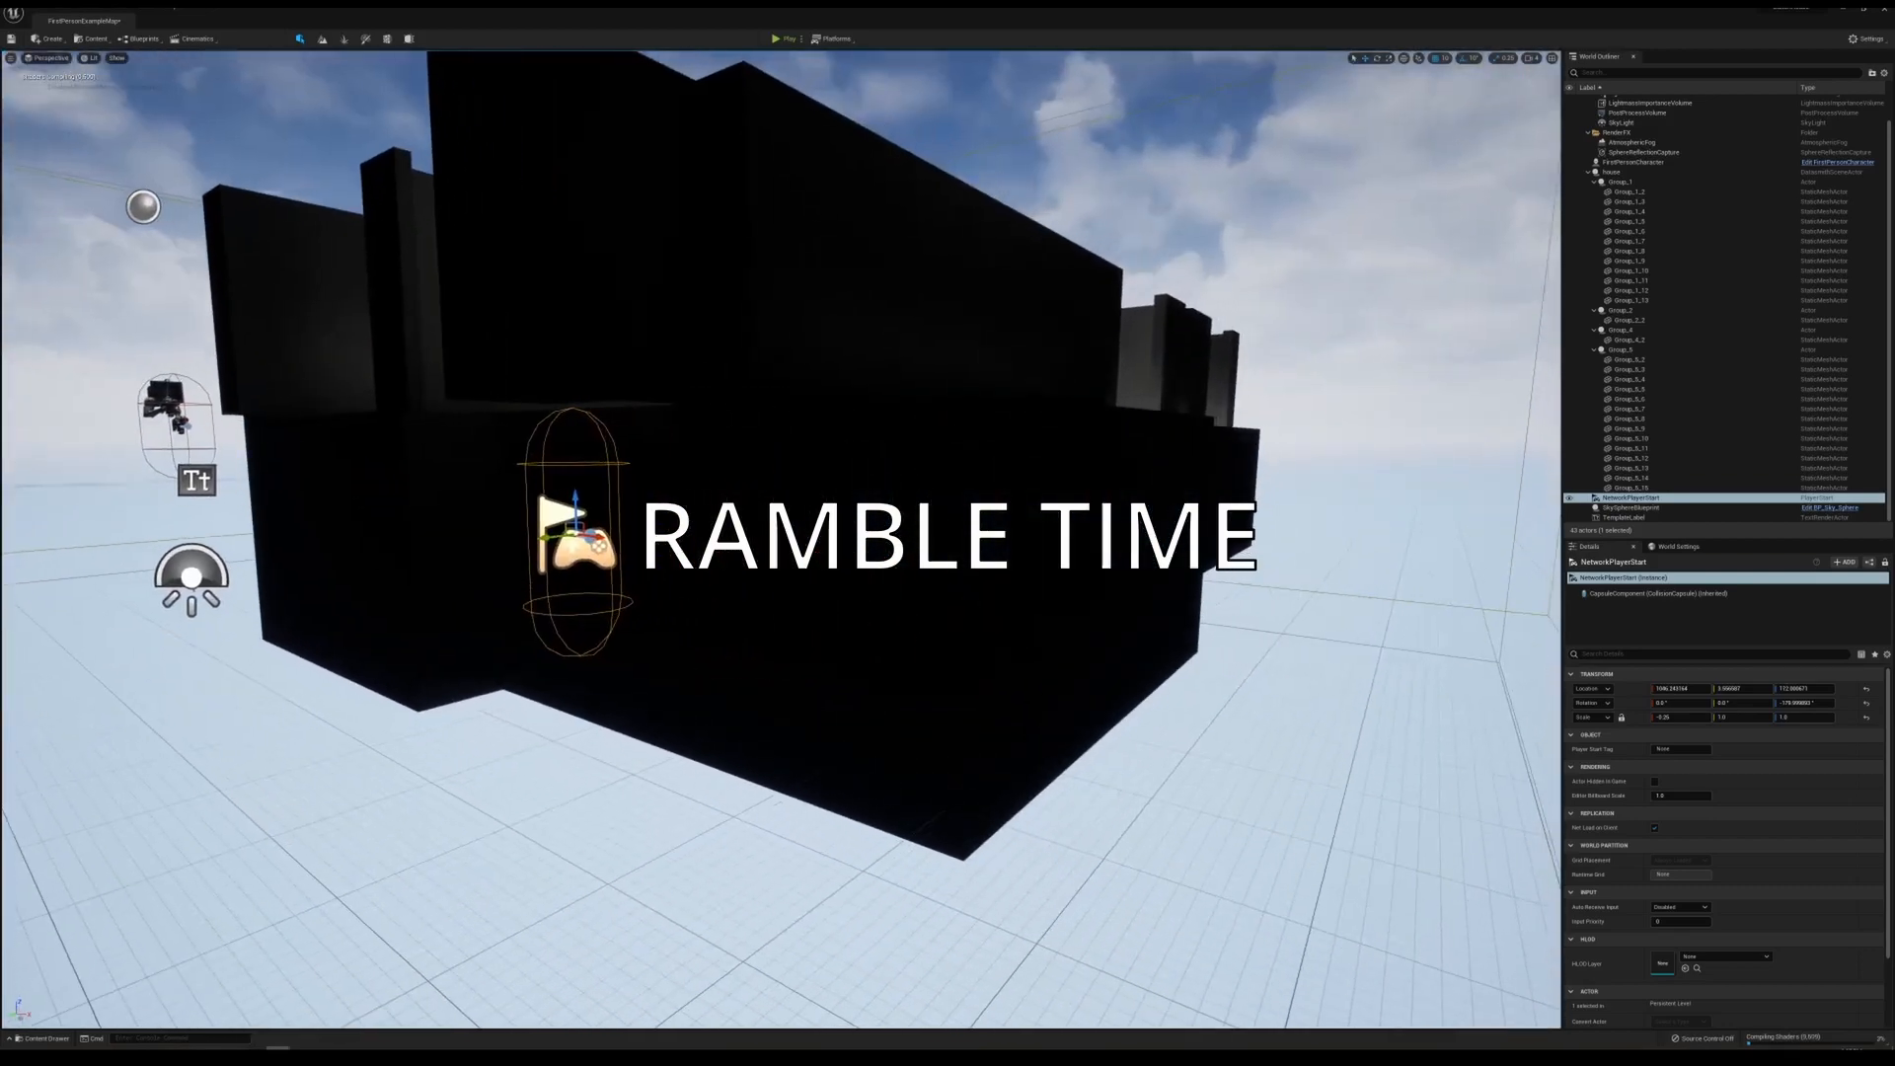
left_click_drag(545, 538, 649, 552)
key("a")
right_click_drag(650, 552, 829, 523)
key("s")
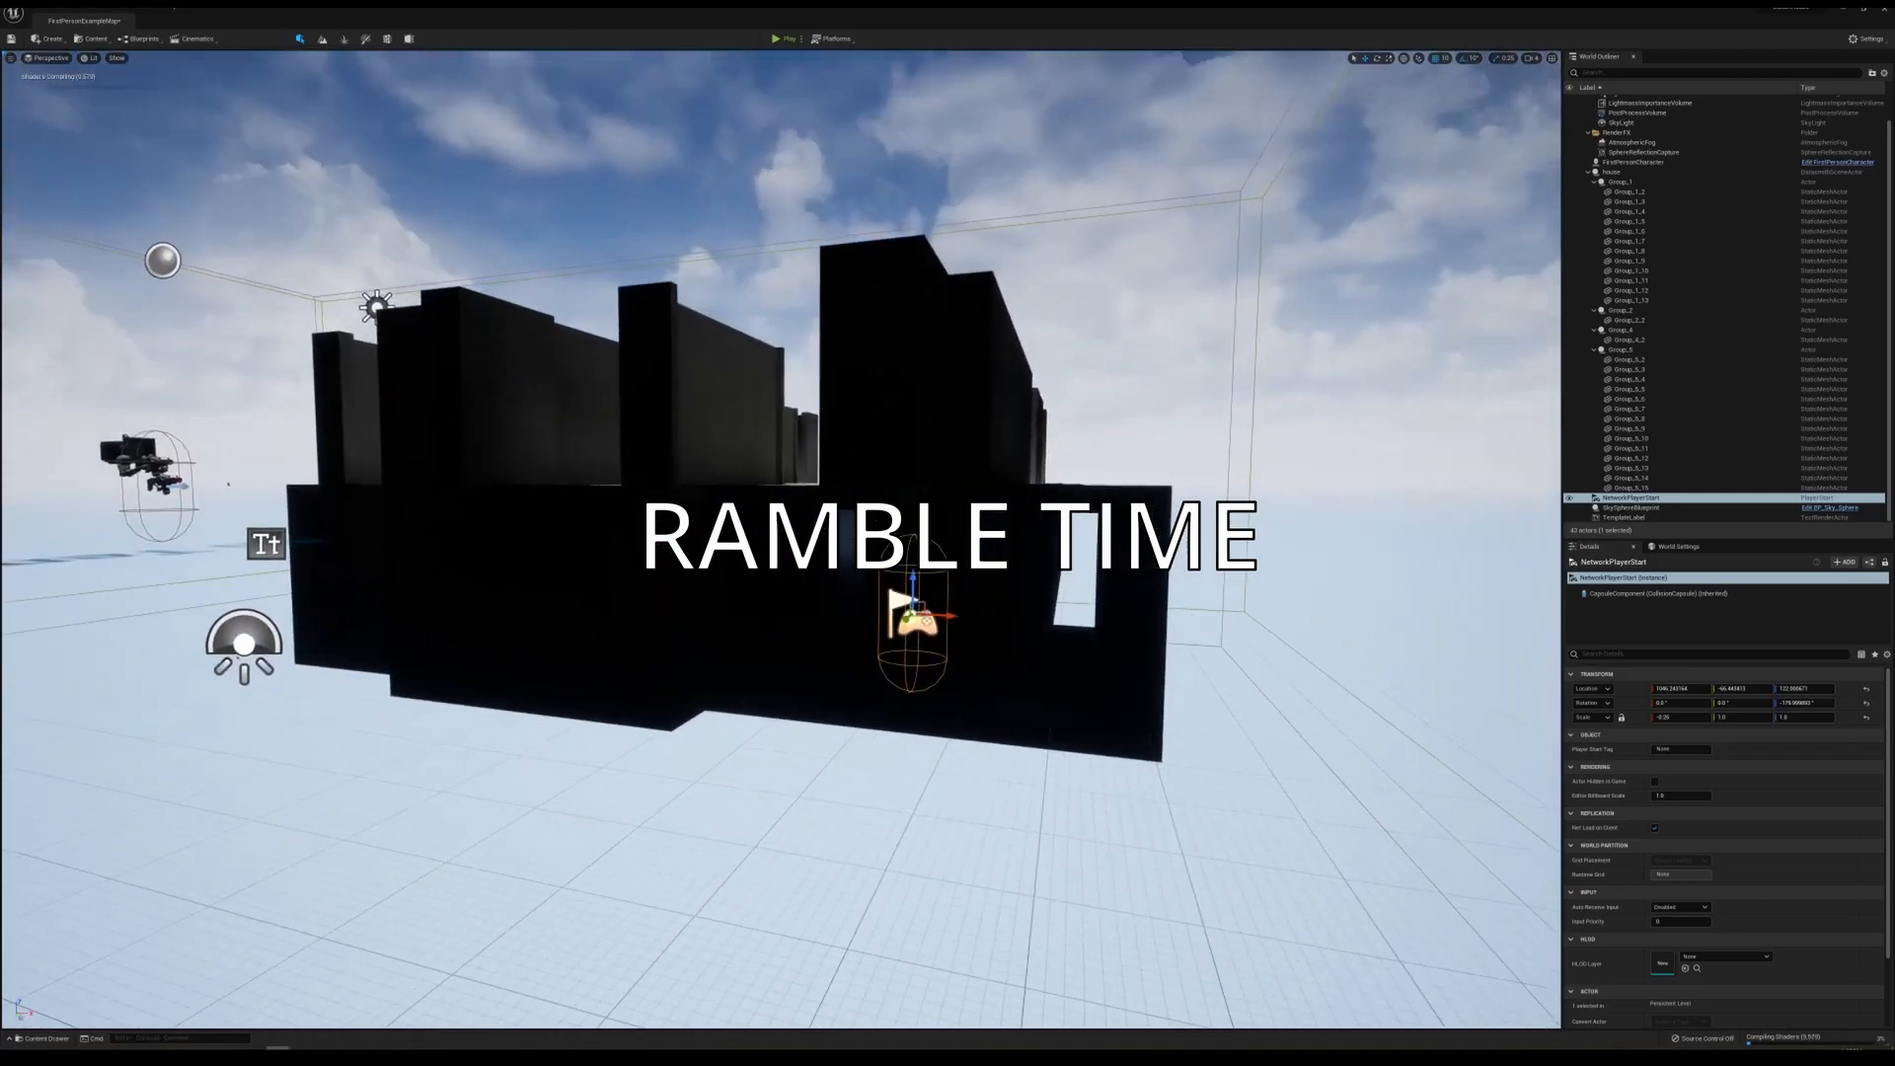
left_click(780, 38)
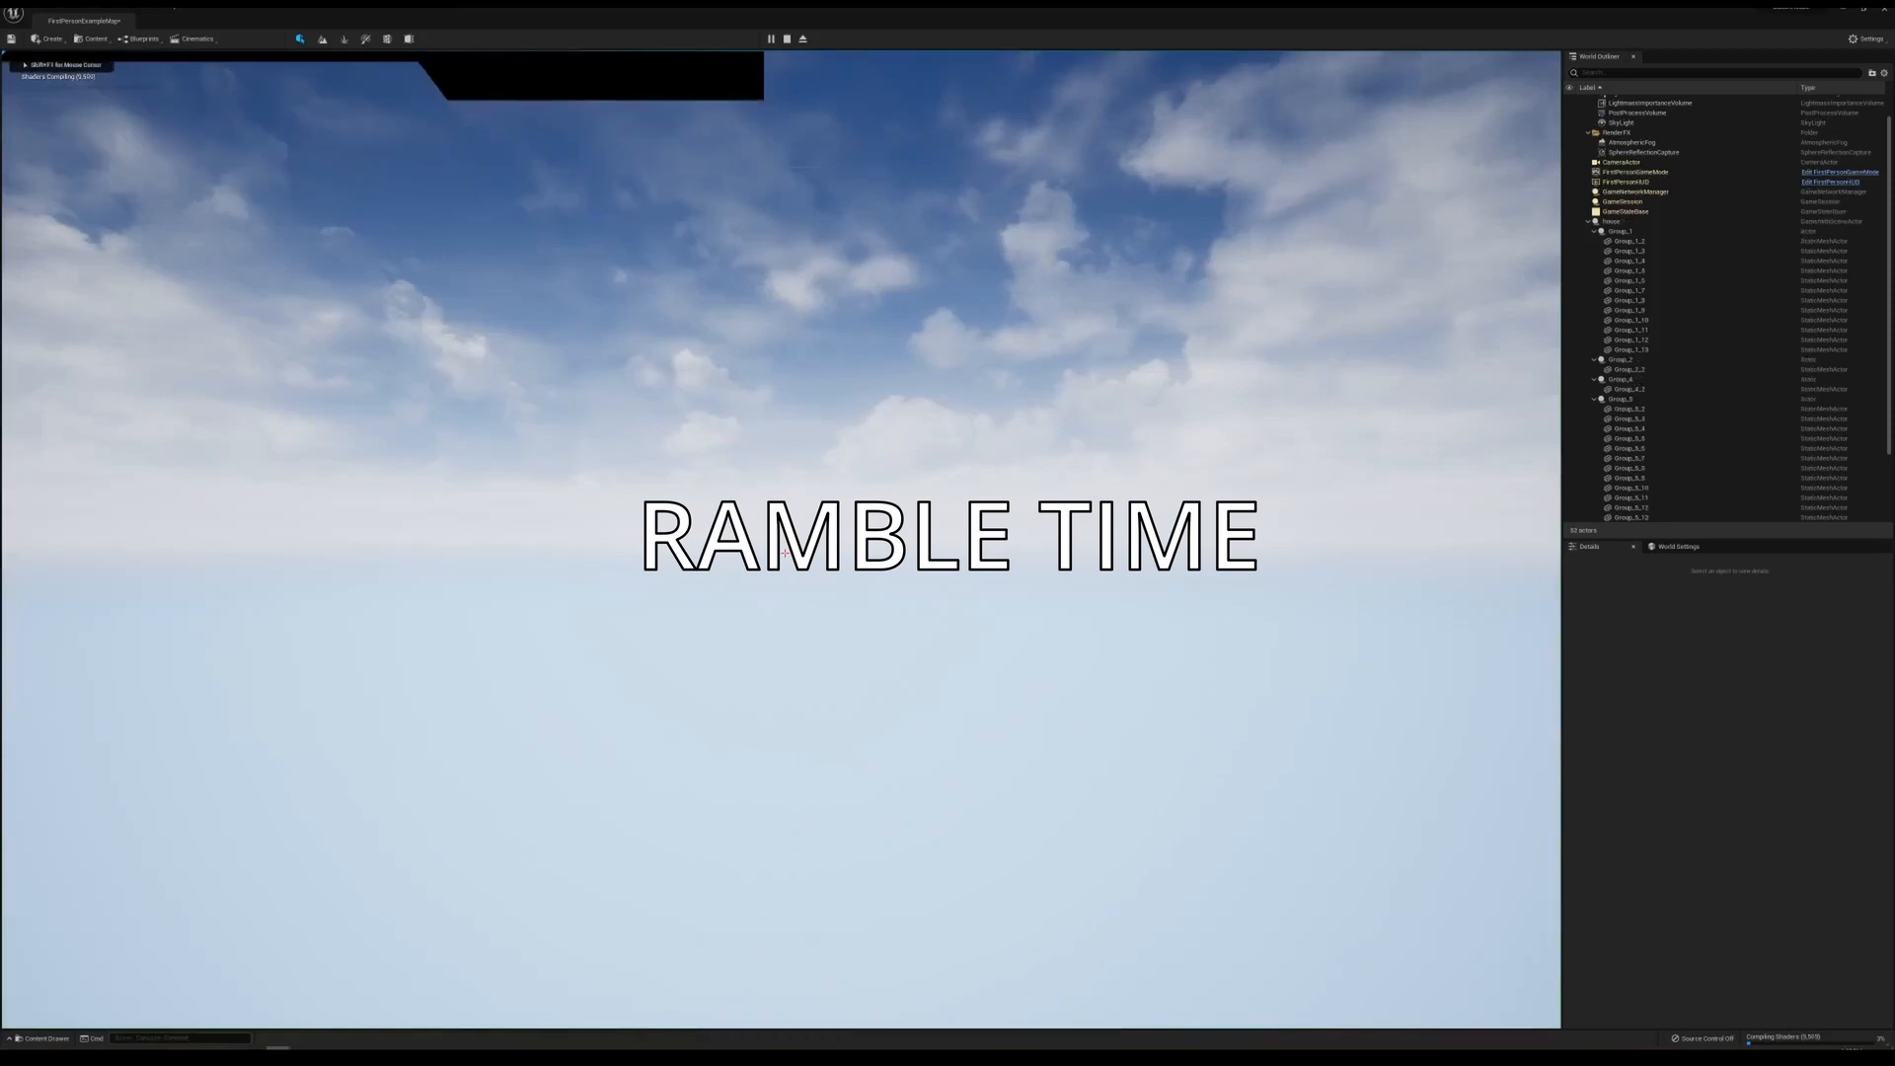
key("Escape")
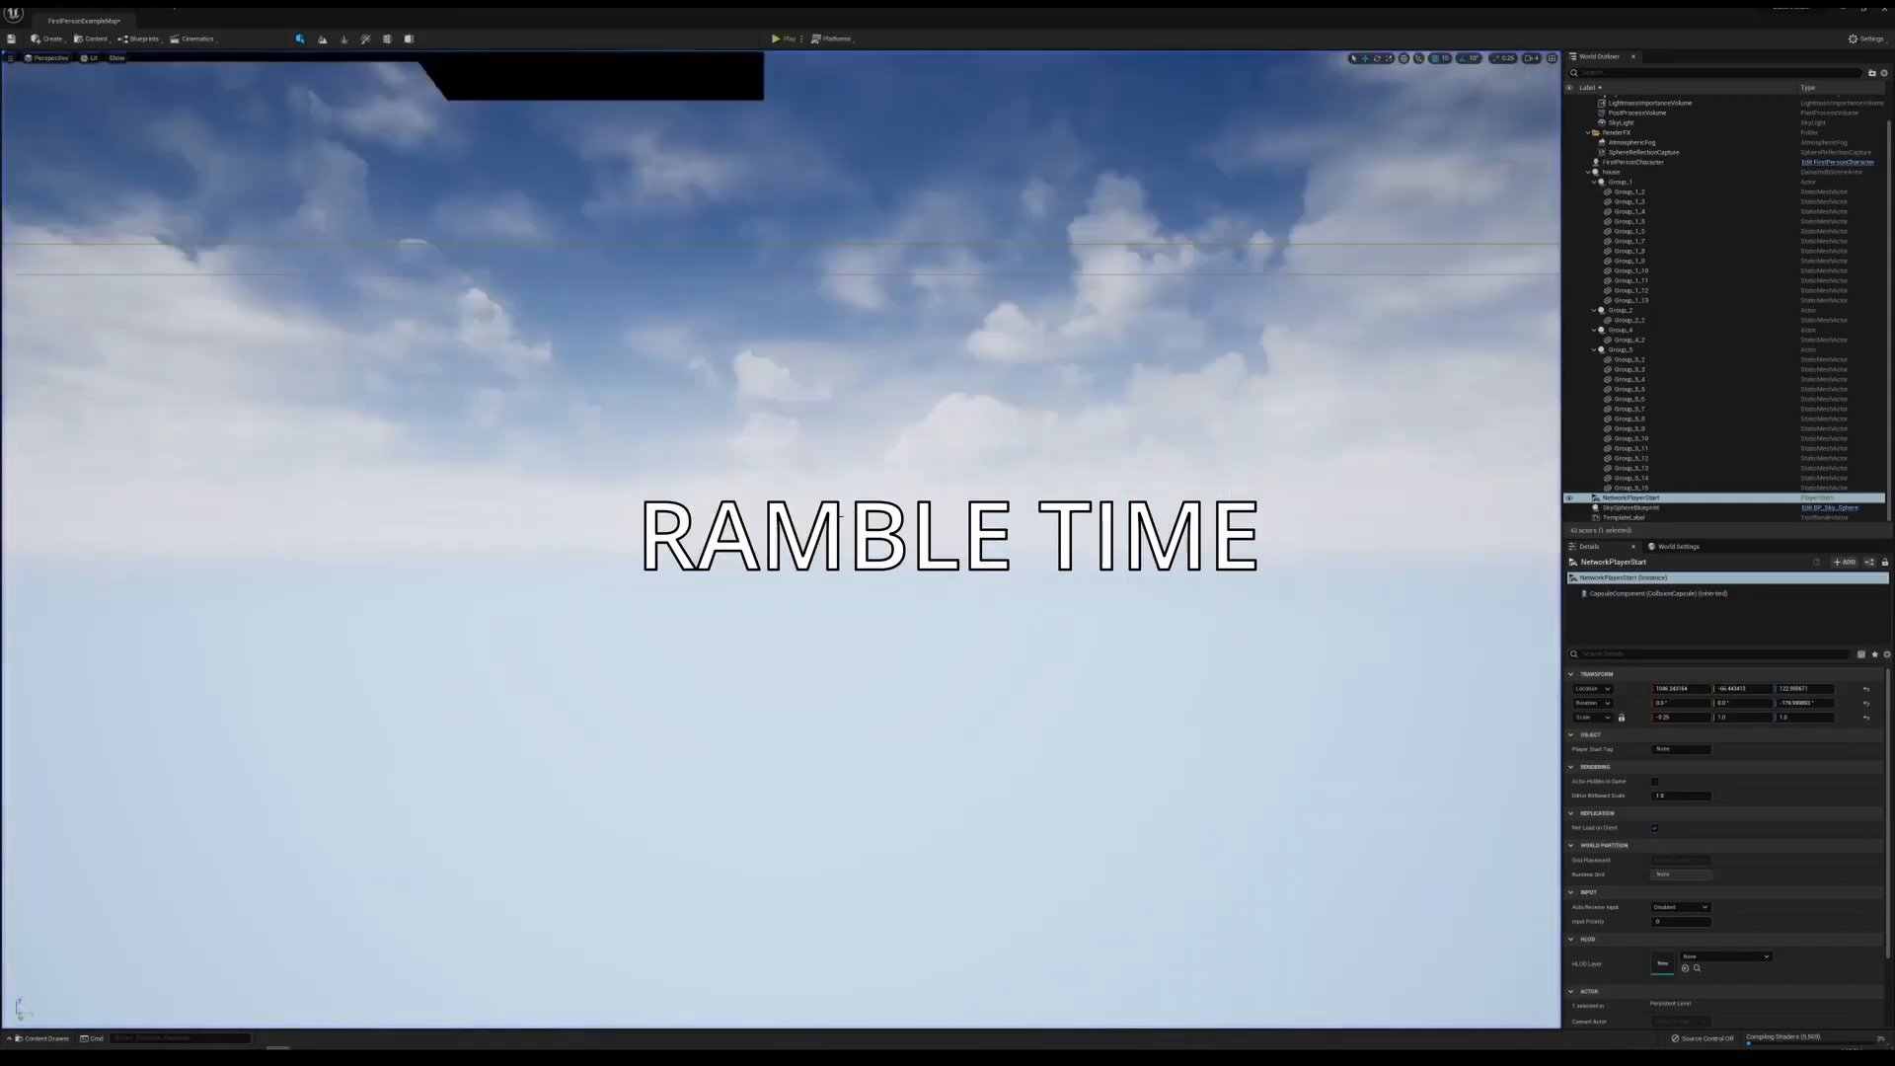
- Shift the NetworkPlayerStart farther into the house along its Y axis and run another play-test
right_click_drag(781, 540, 839, 399)
key("w")
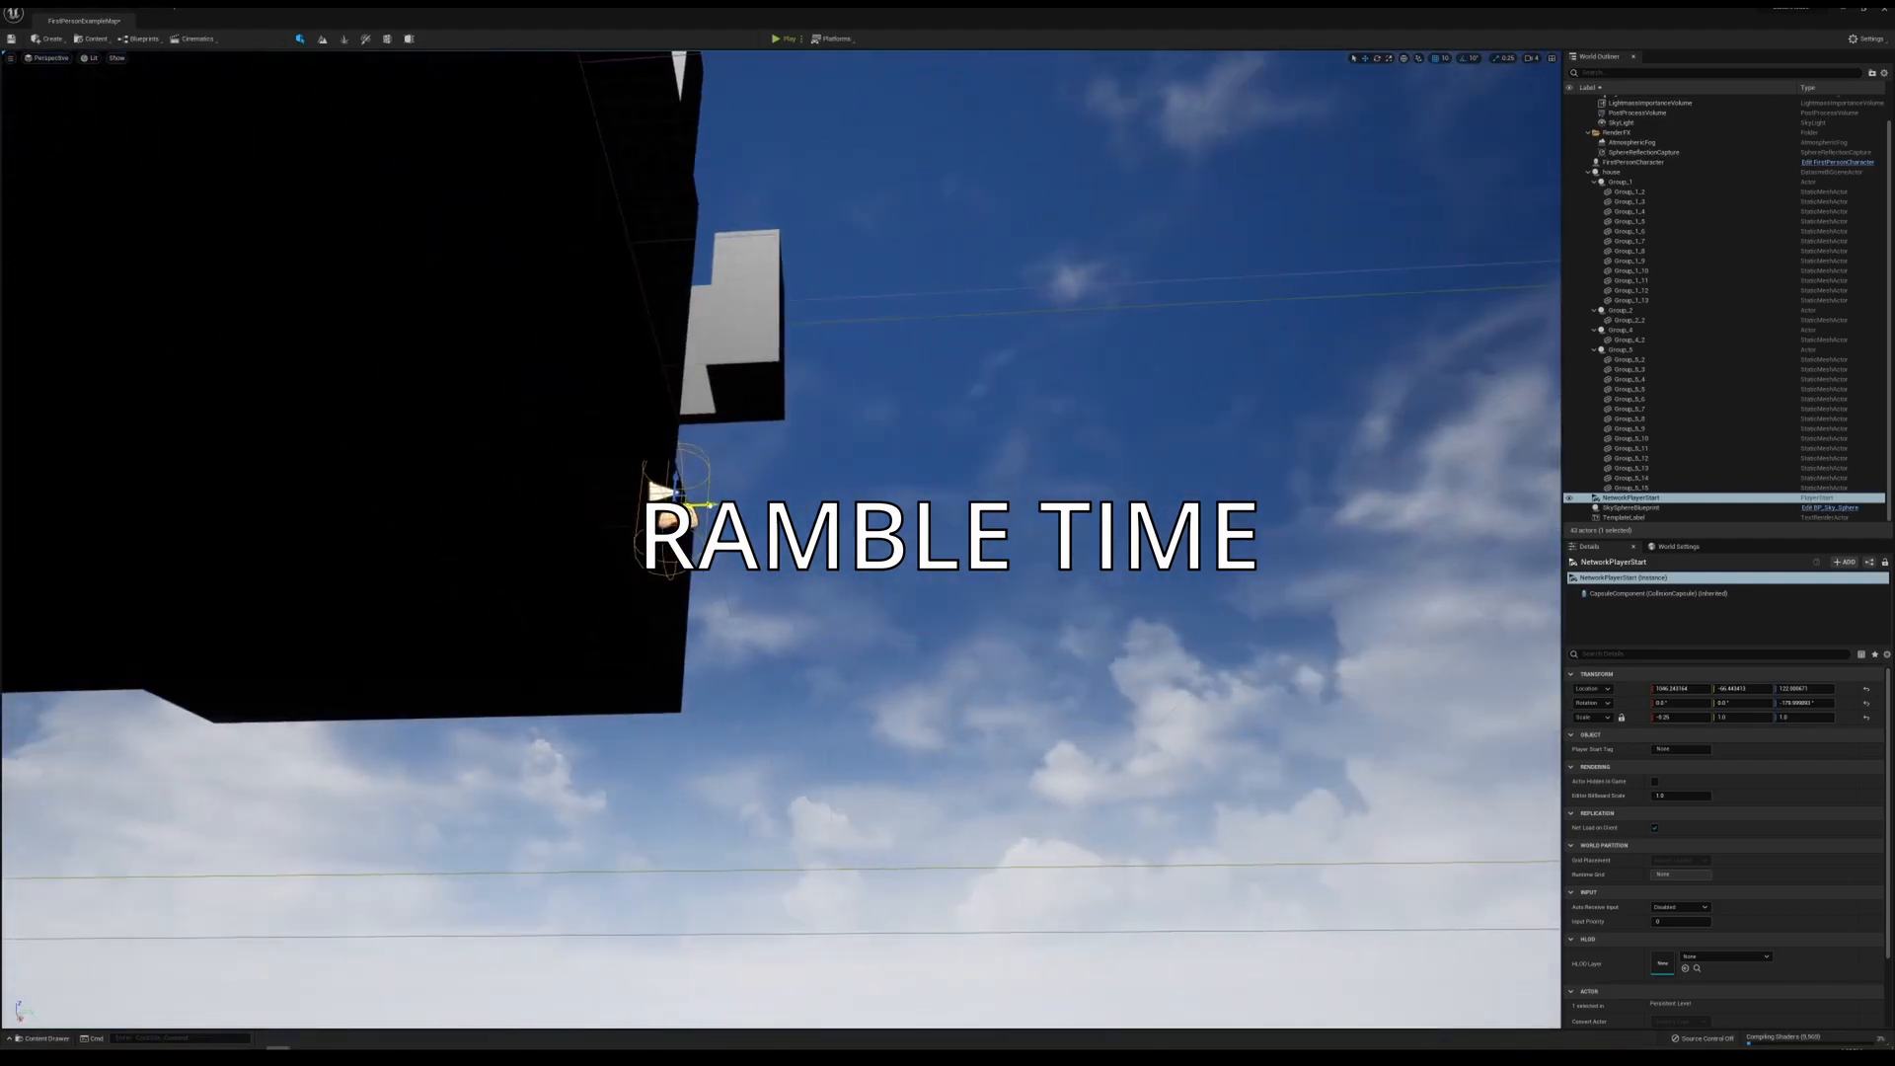
left_click_drag(710, 505, 624, 508)
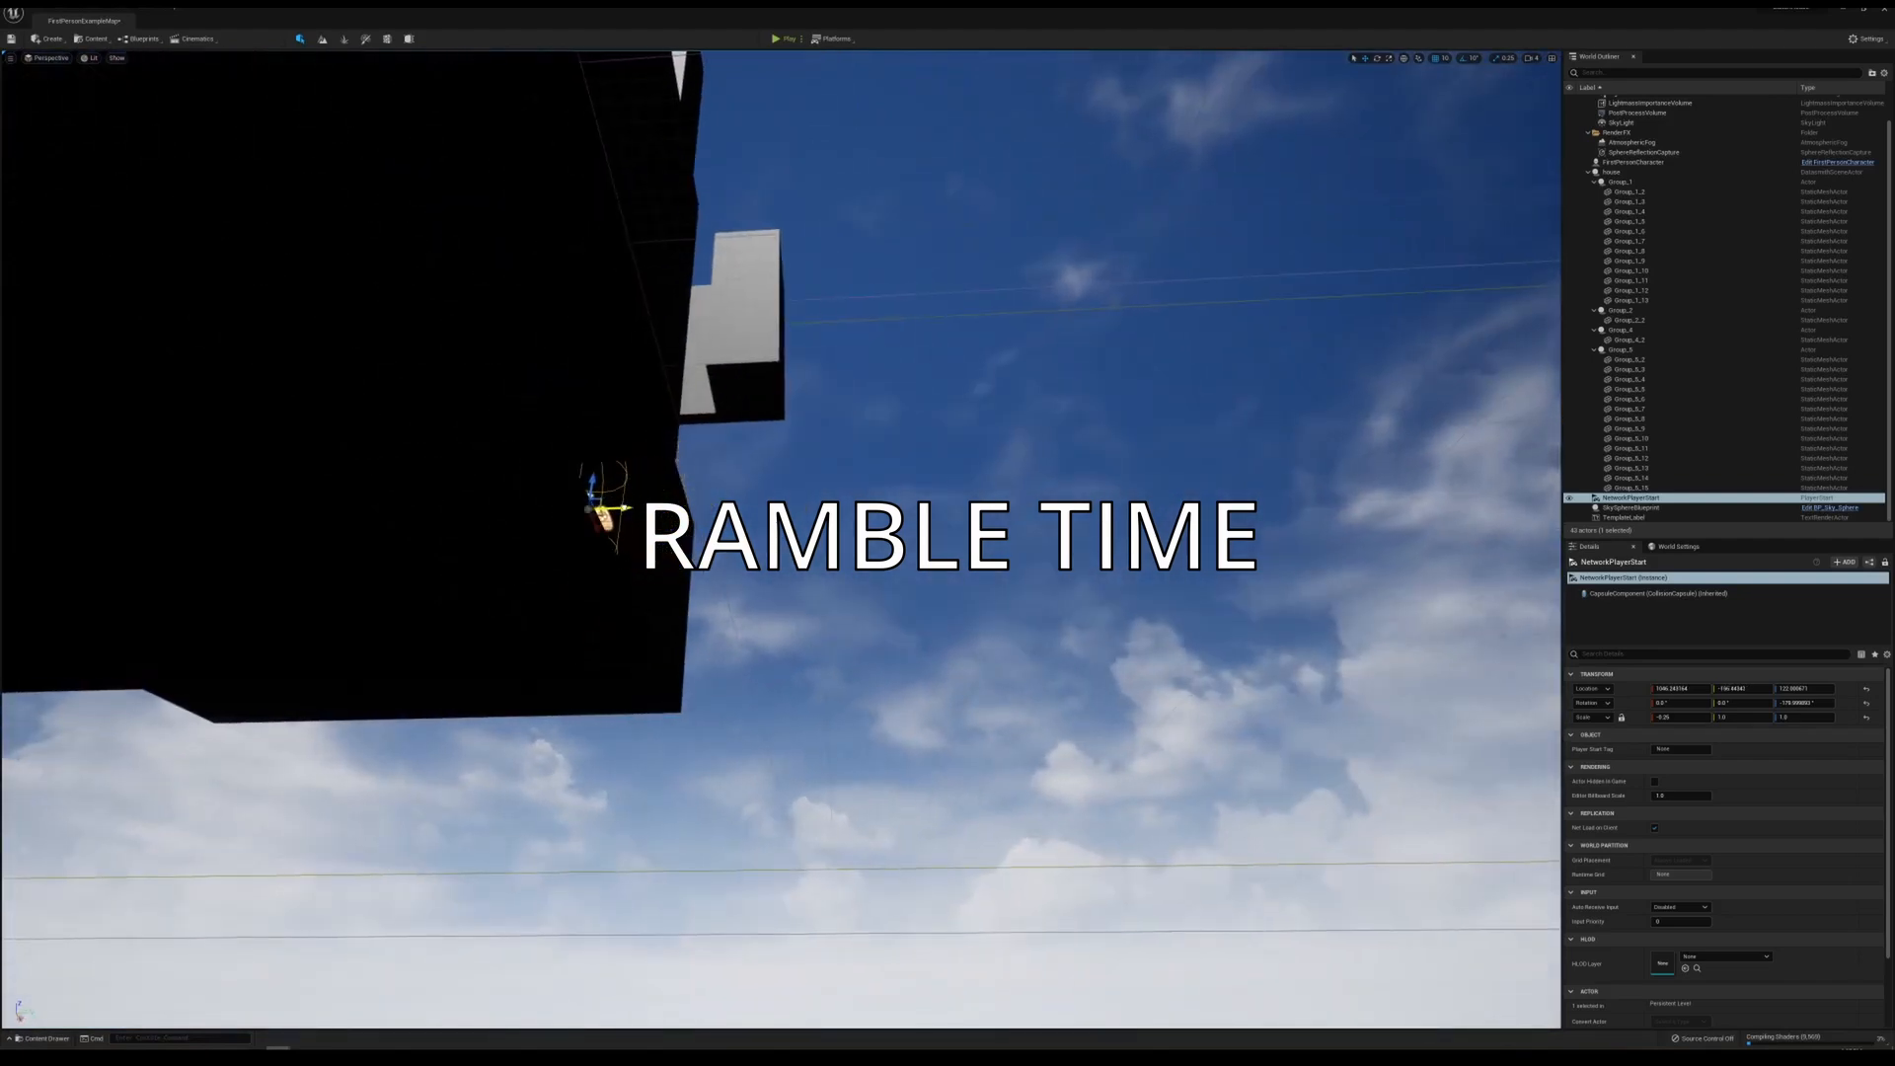
left_click(777, 39)
key("Escape")
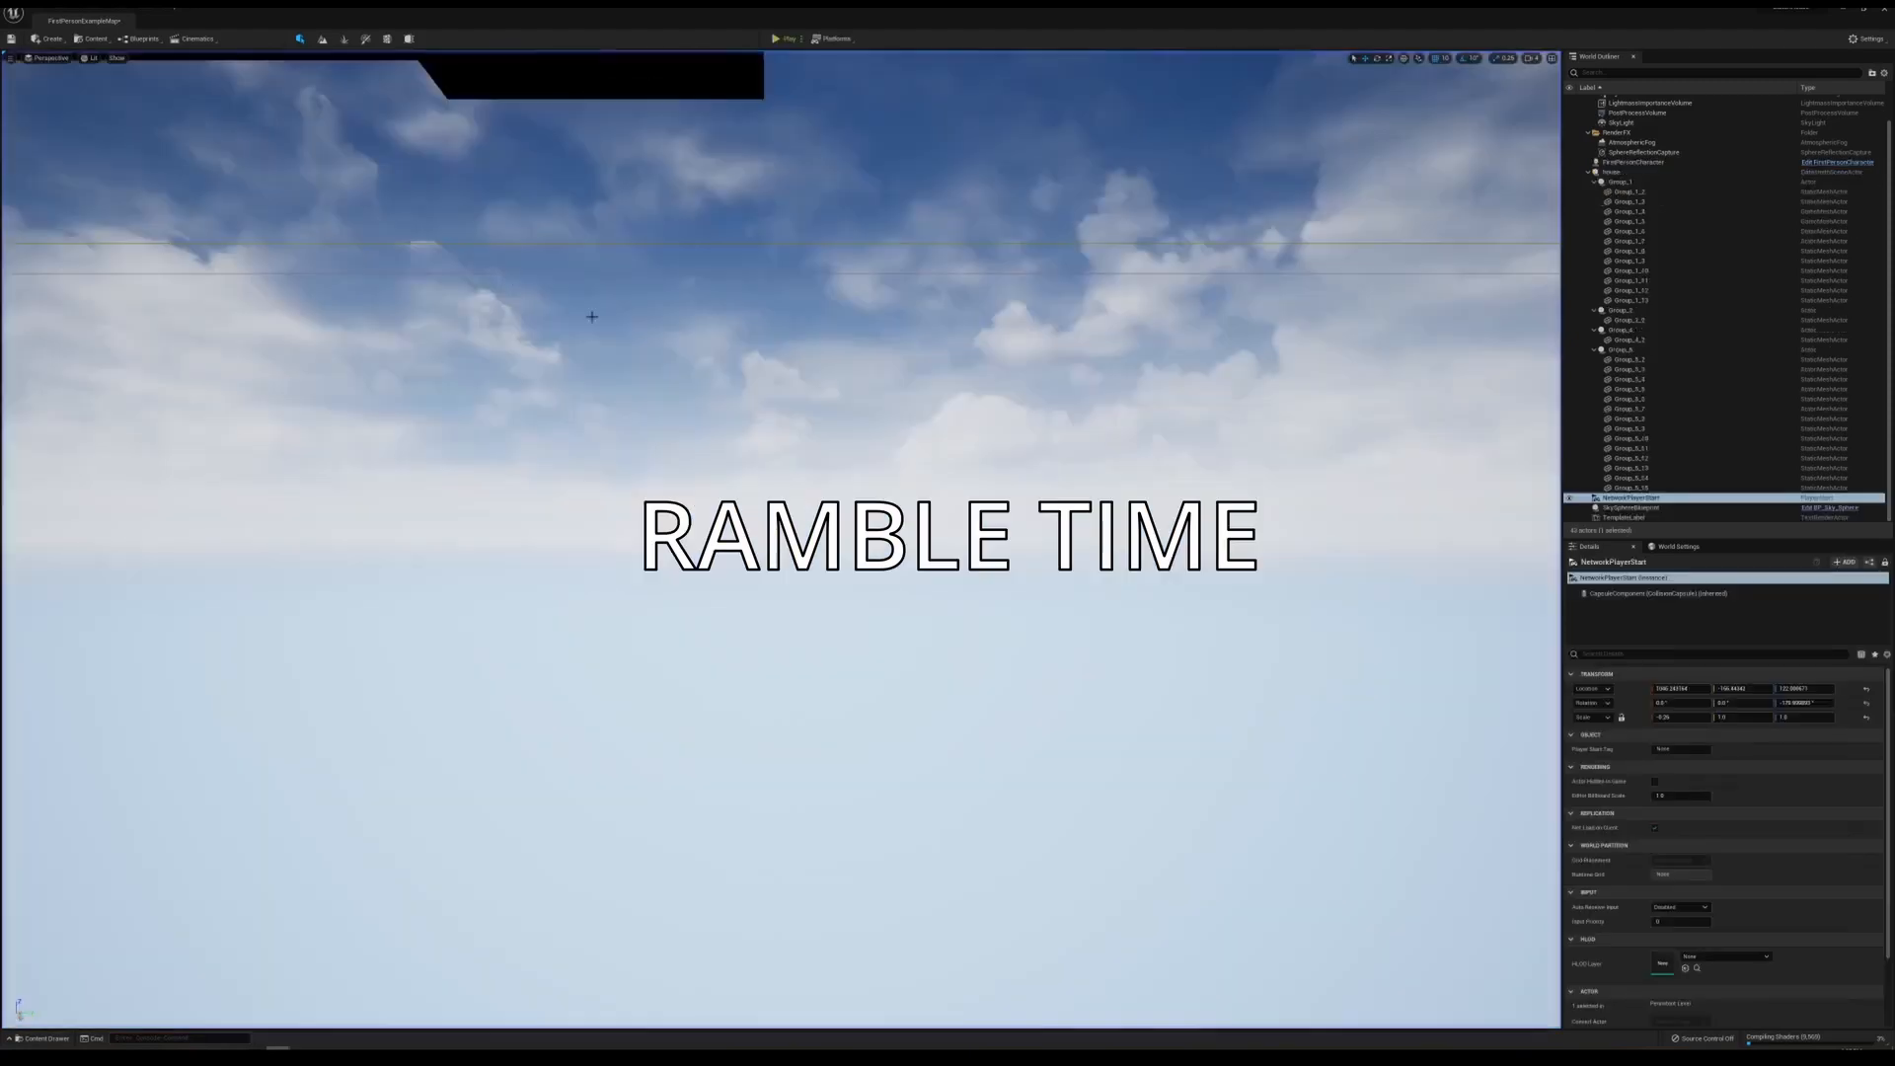
- Delete the FirstPersonCharacter actor beside the house and play-test from the player start
right_click_drag(588, 313, 593, 266)
key("s")
right_click_drag(568, 387, 594, 383)
key("a")
left_click(569, 387)
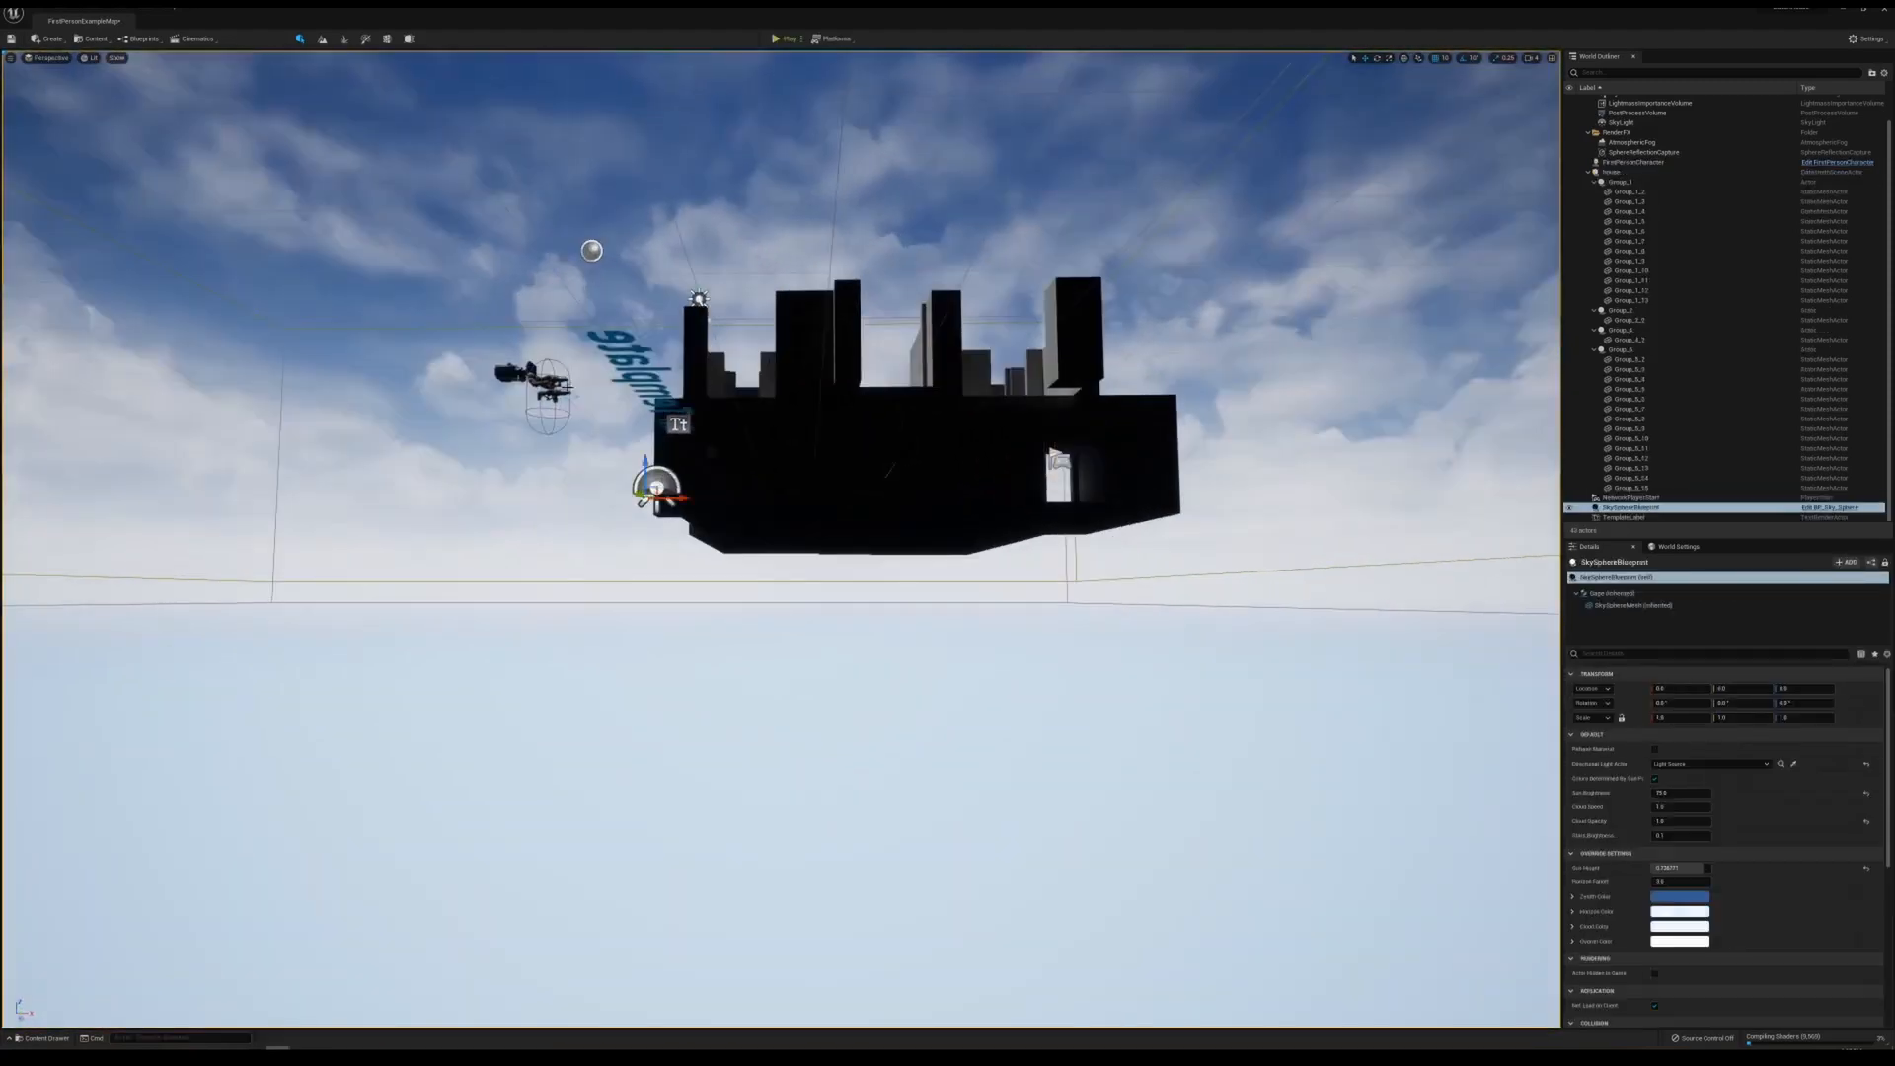
left_click(546, 385)
key("Delete")
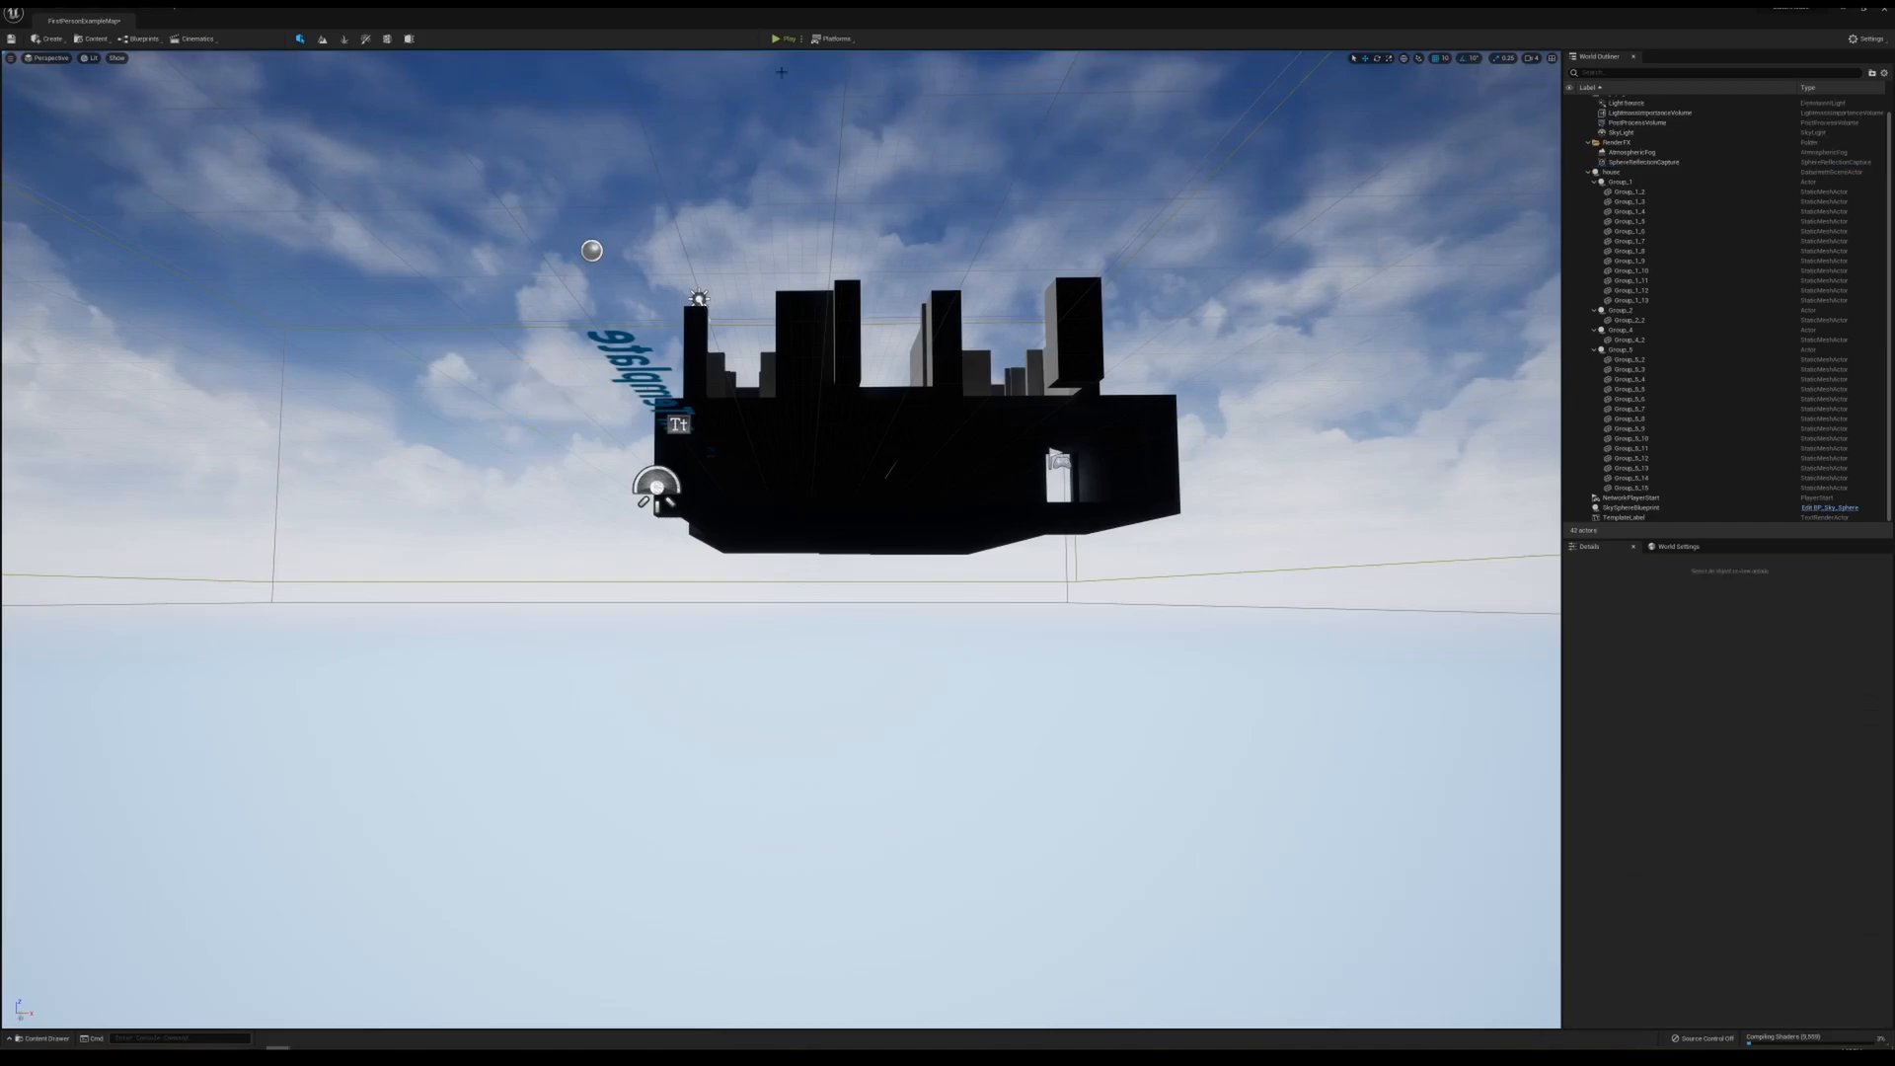
left_click(783, 39)
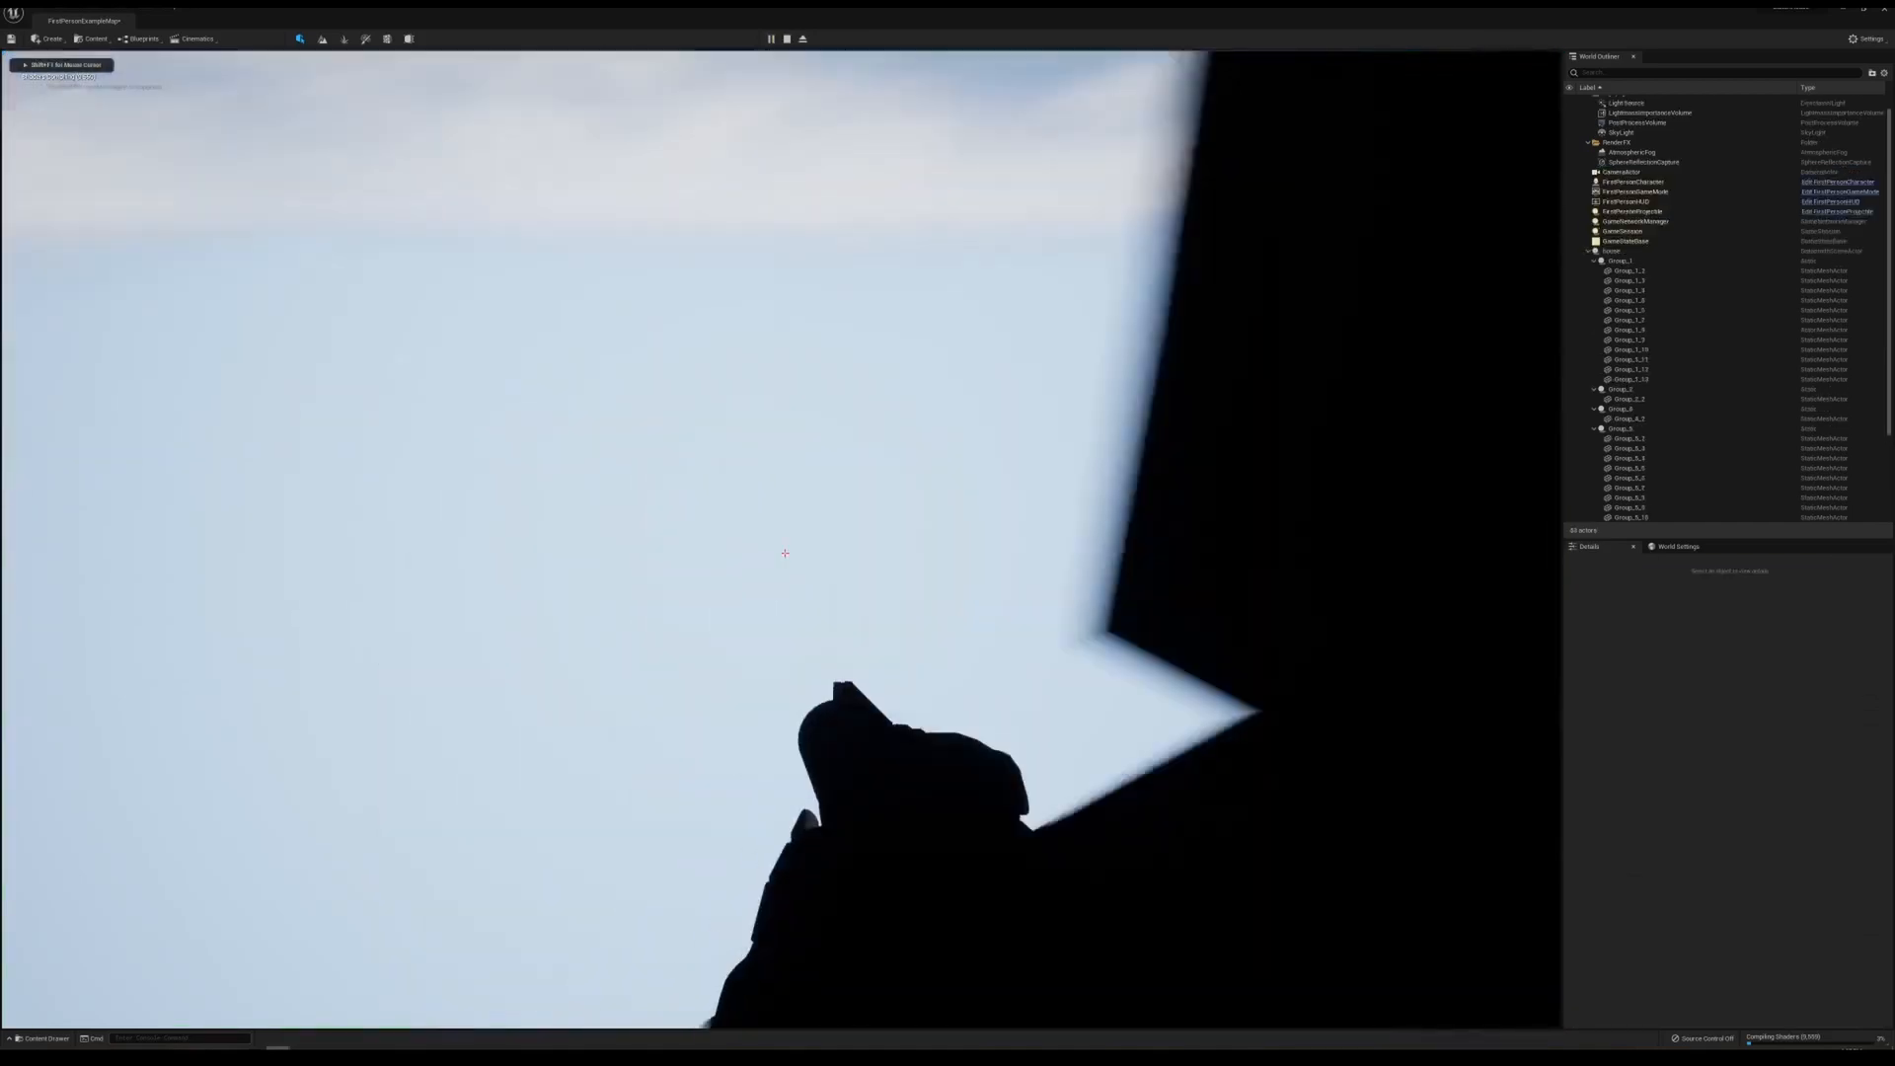
key("Escape")
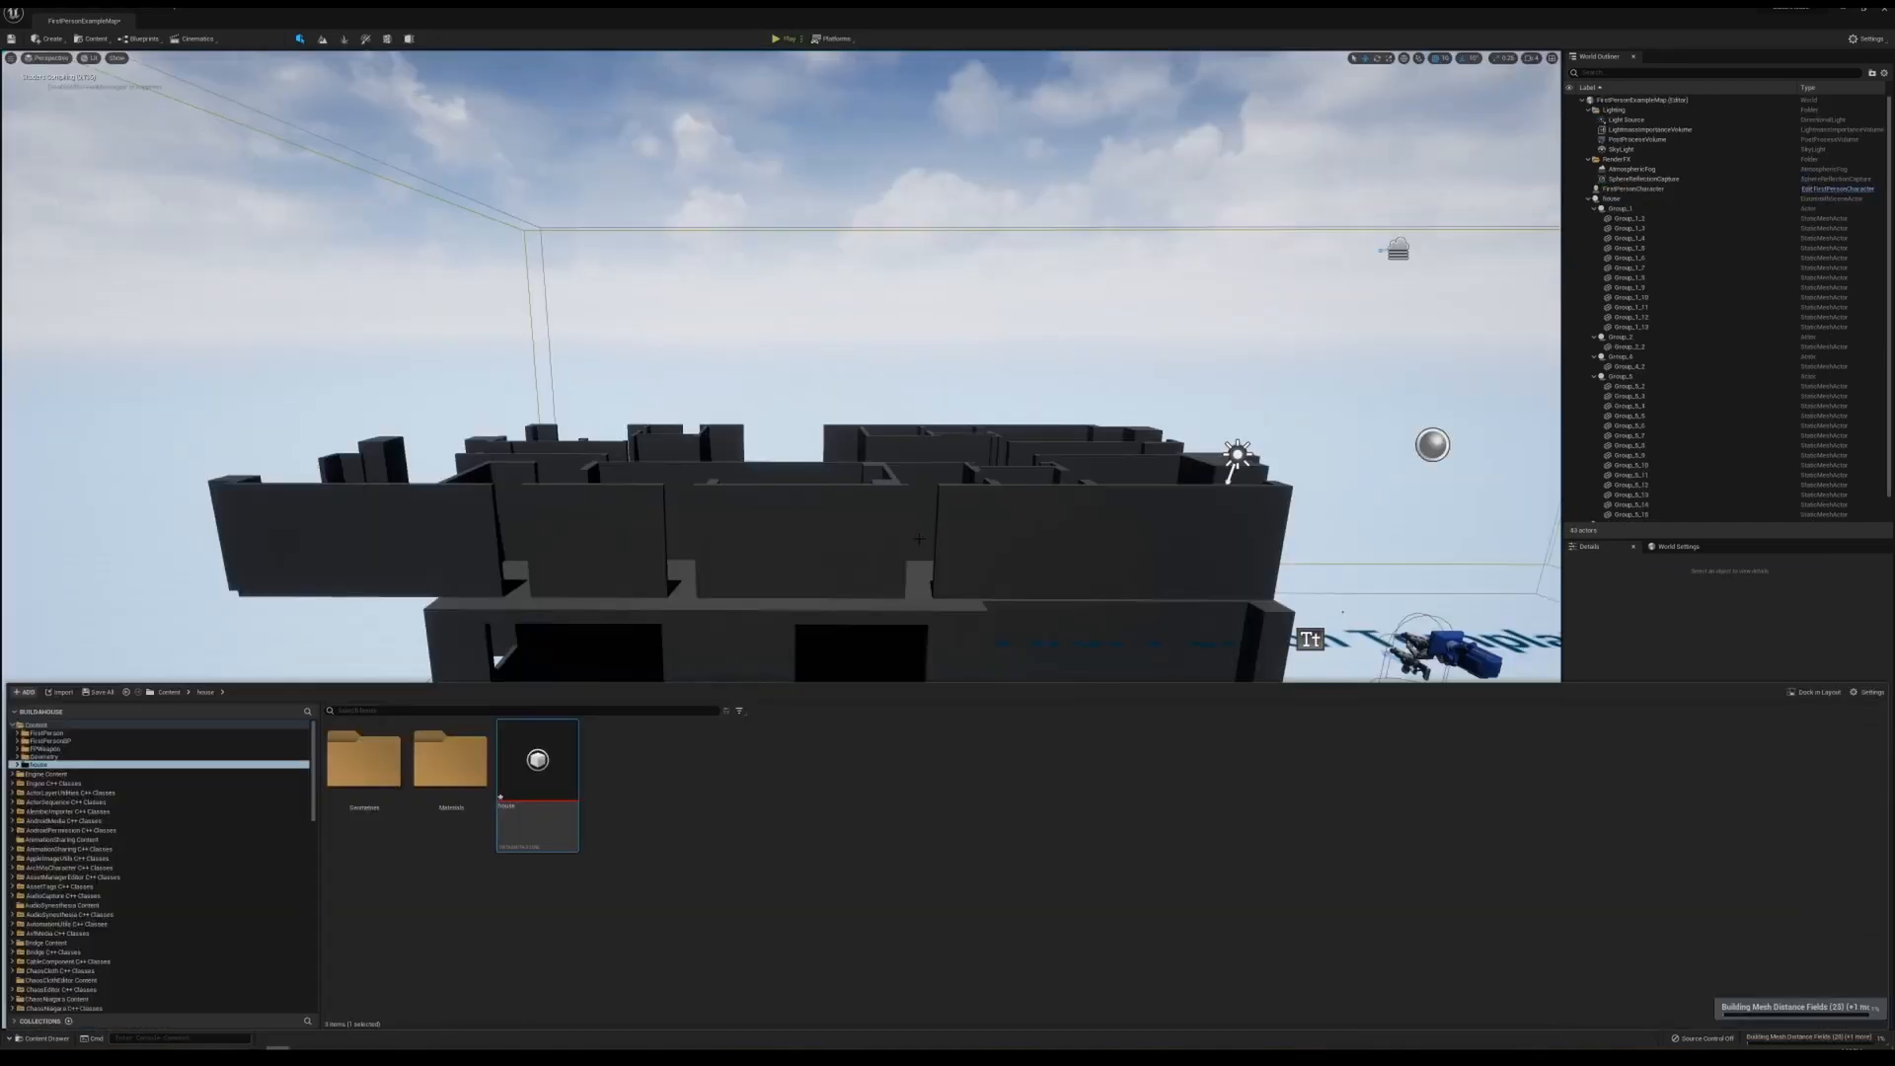
- Set the project's default physics shape complexity to Use Complex Collision As Simple and close the project settings
left_click(900, 297)
right_click_drag(900, 296, 691, 296)
key("d")
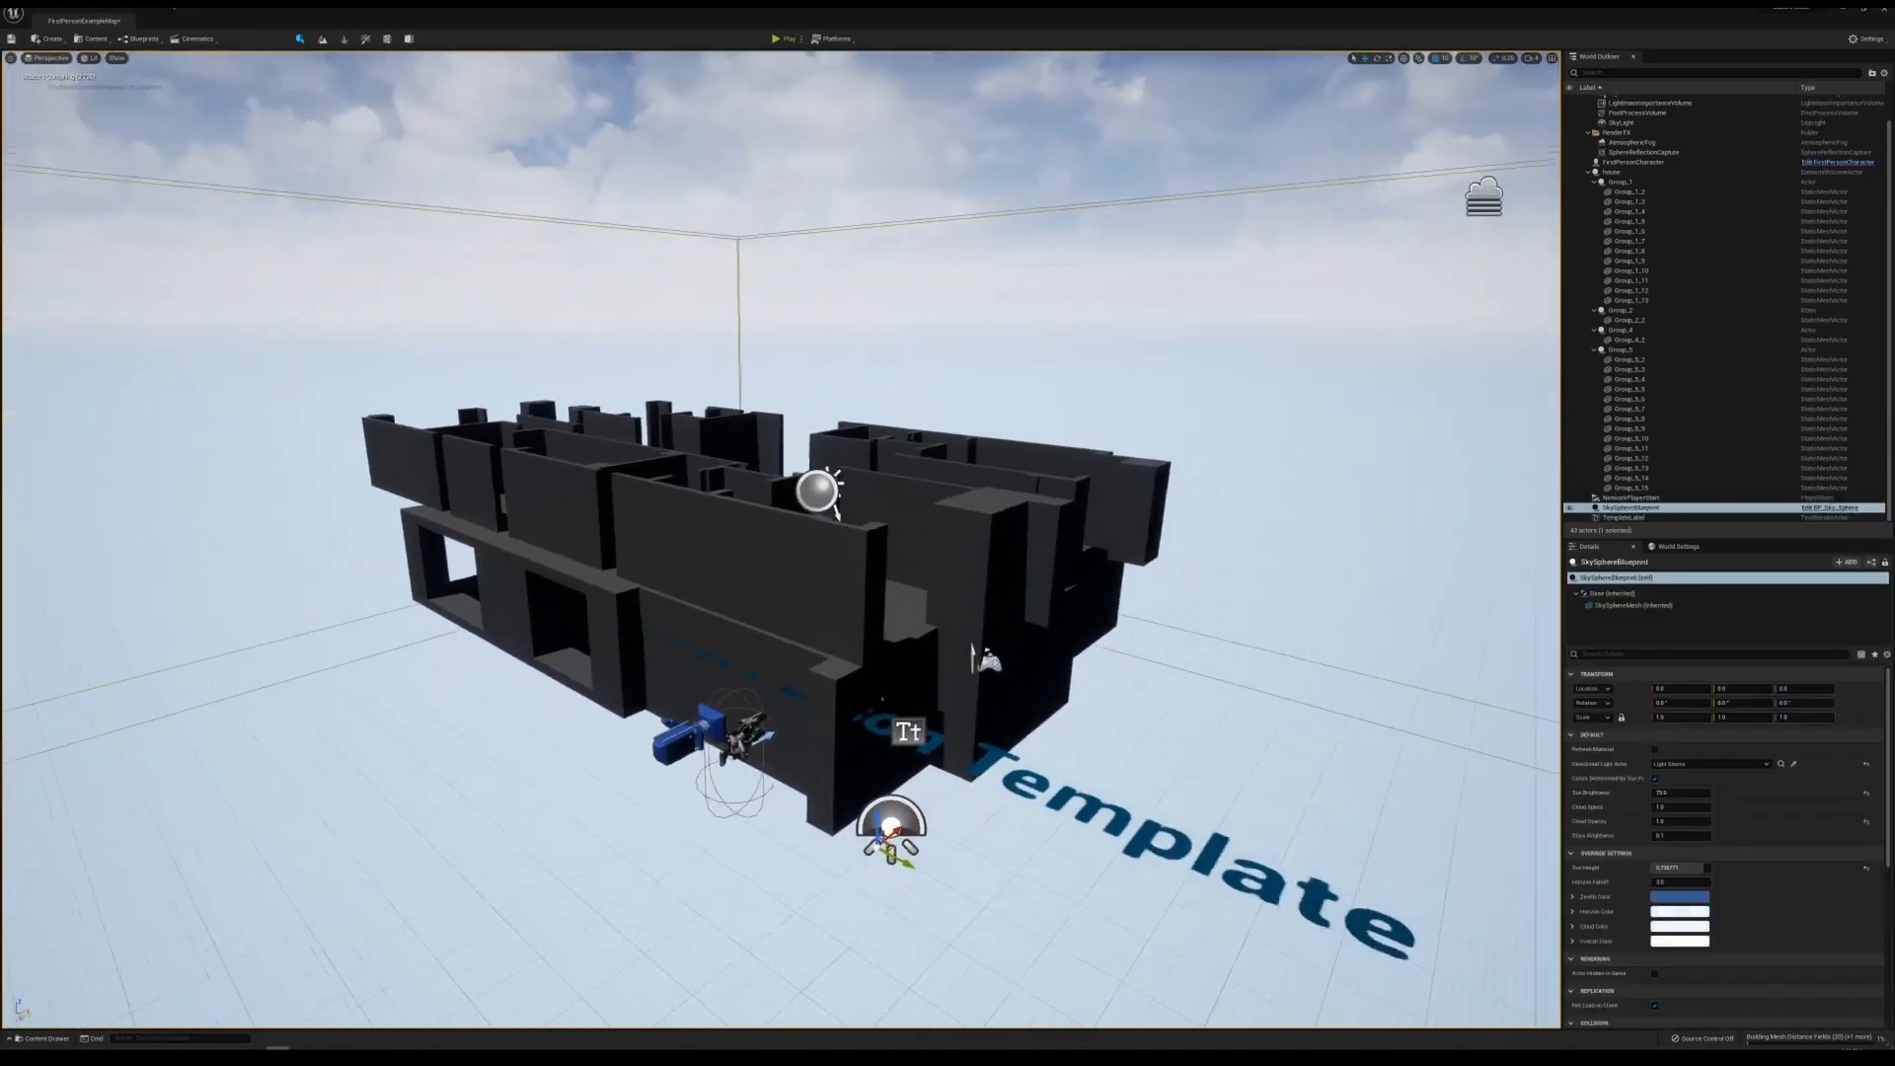
key("s")
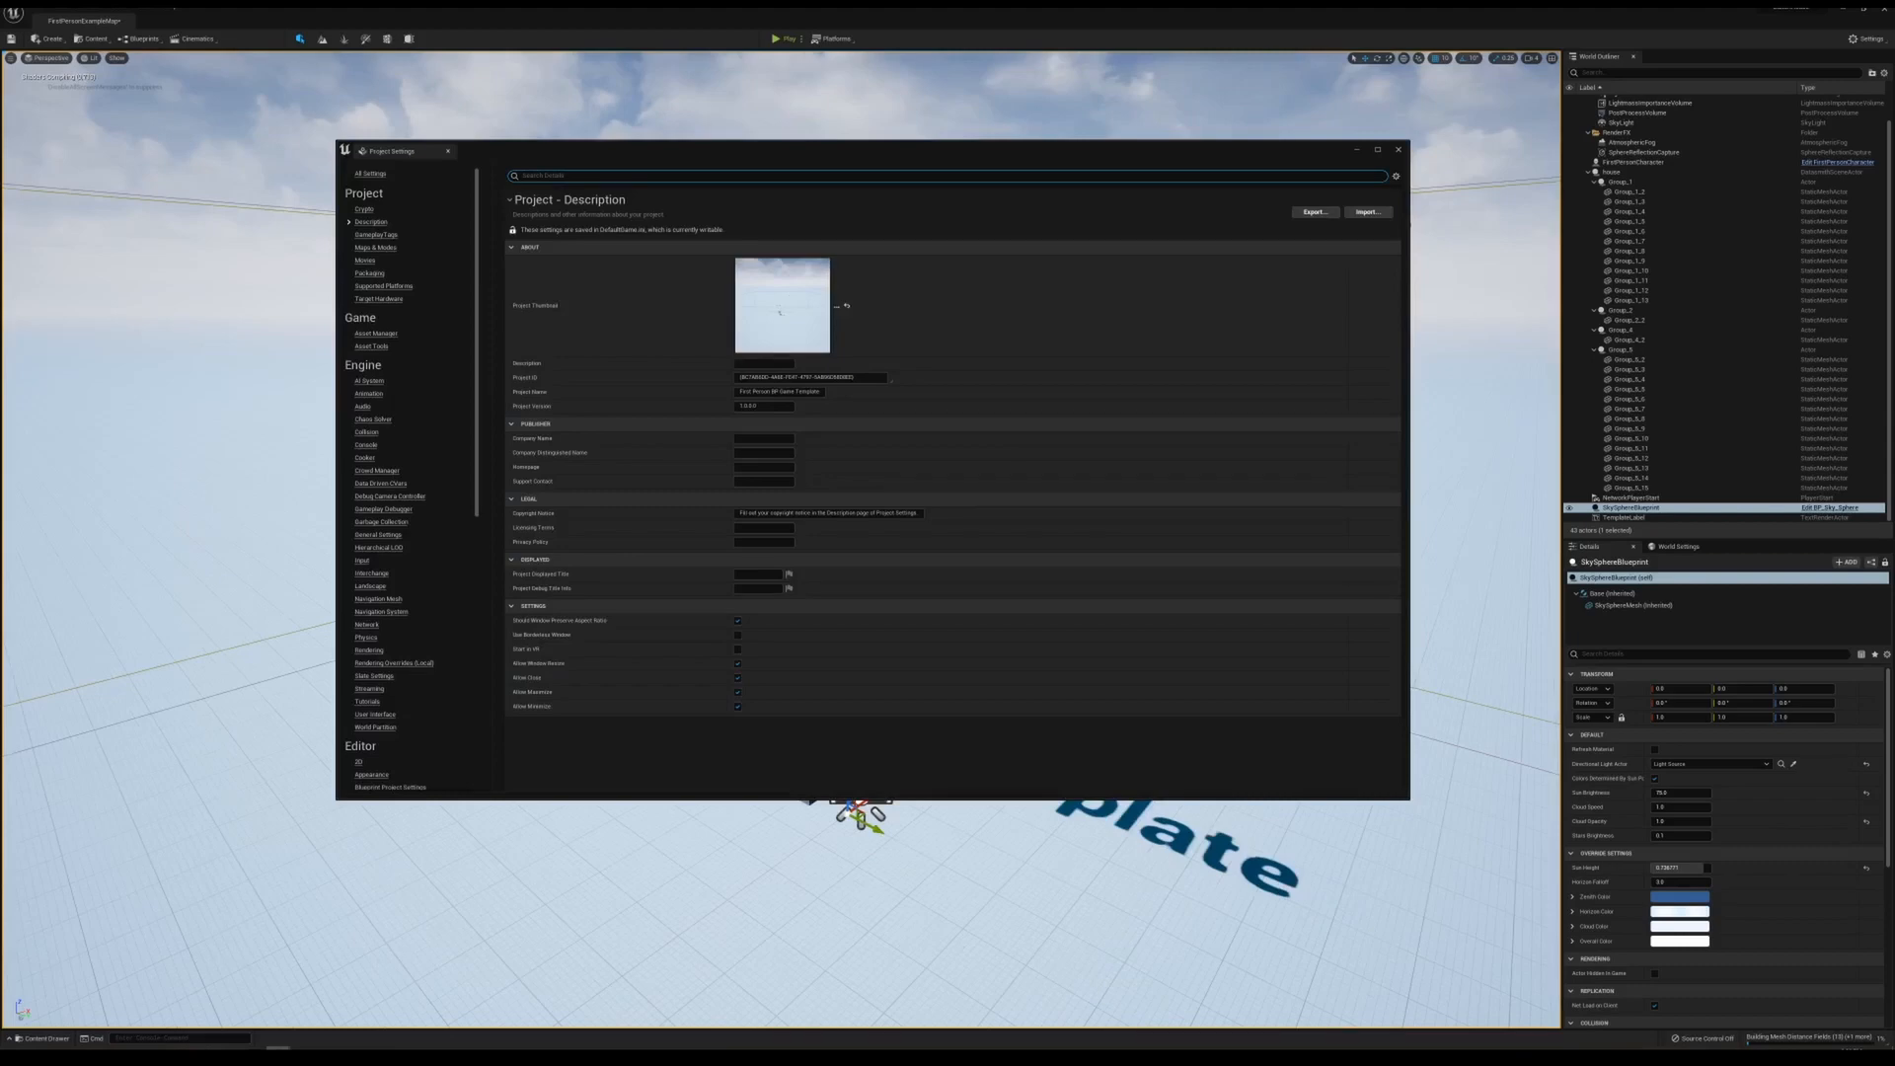
type("collision")
scroll(596, 416, "up", 1)
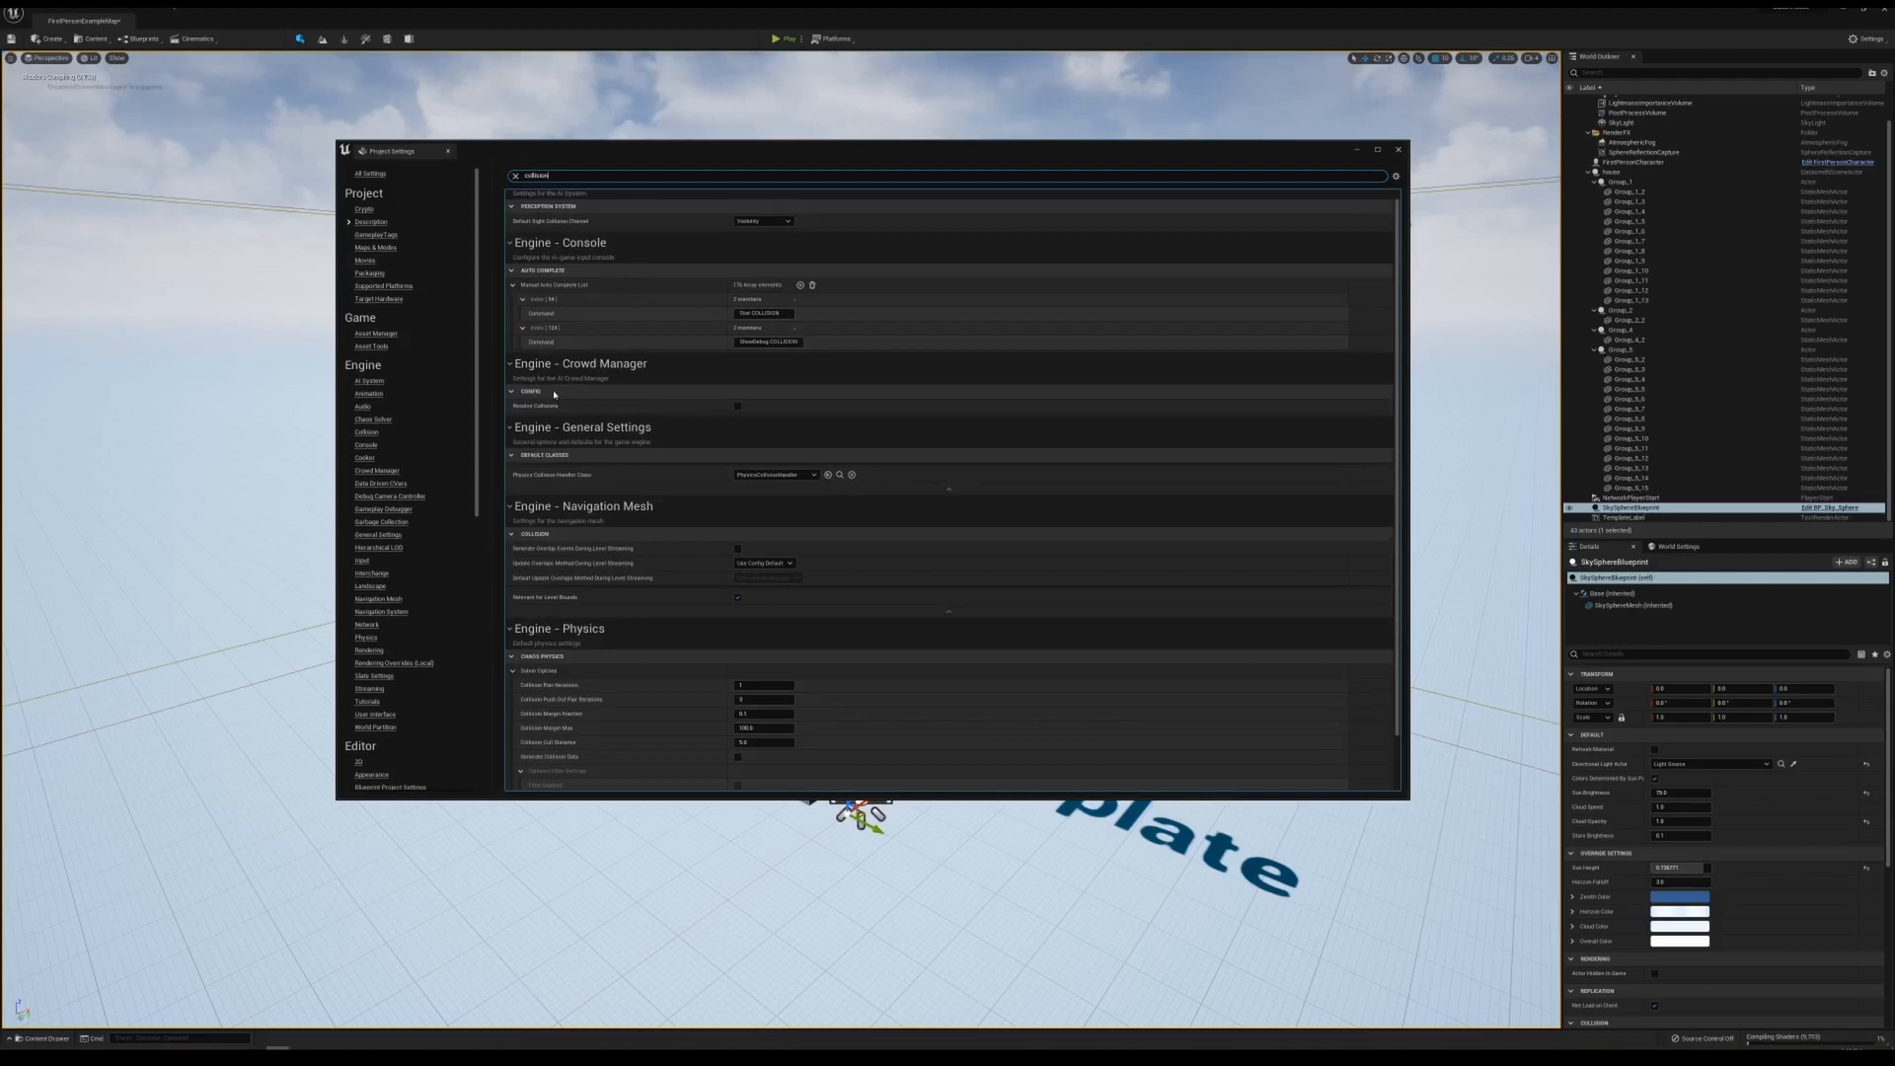
scroll(549, 410, "up", 1)
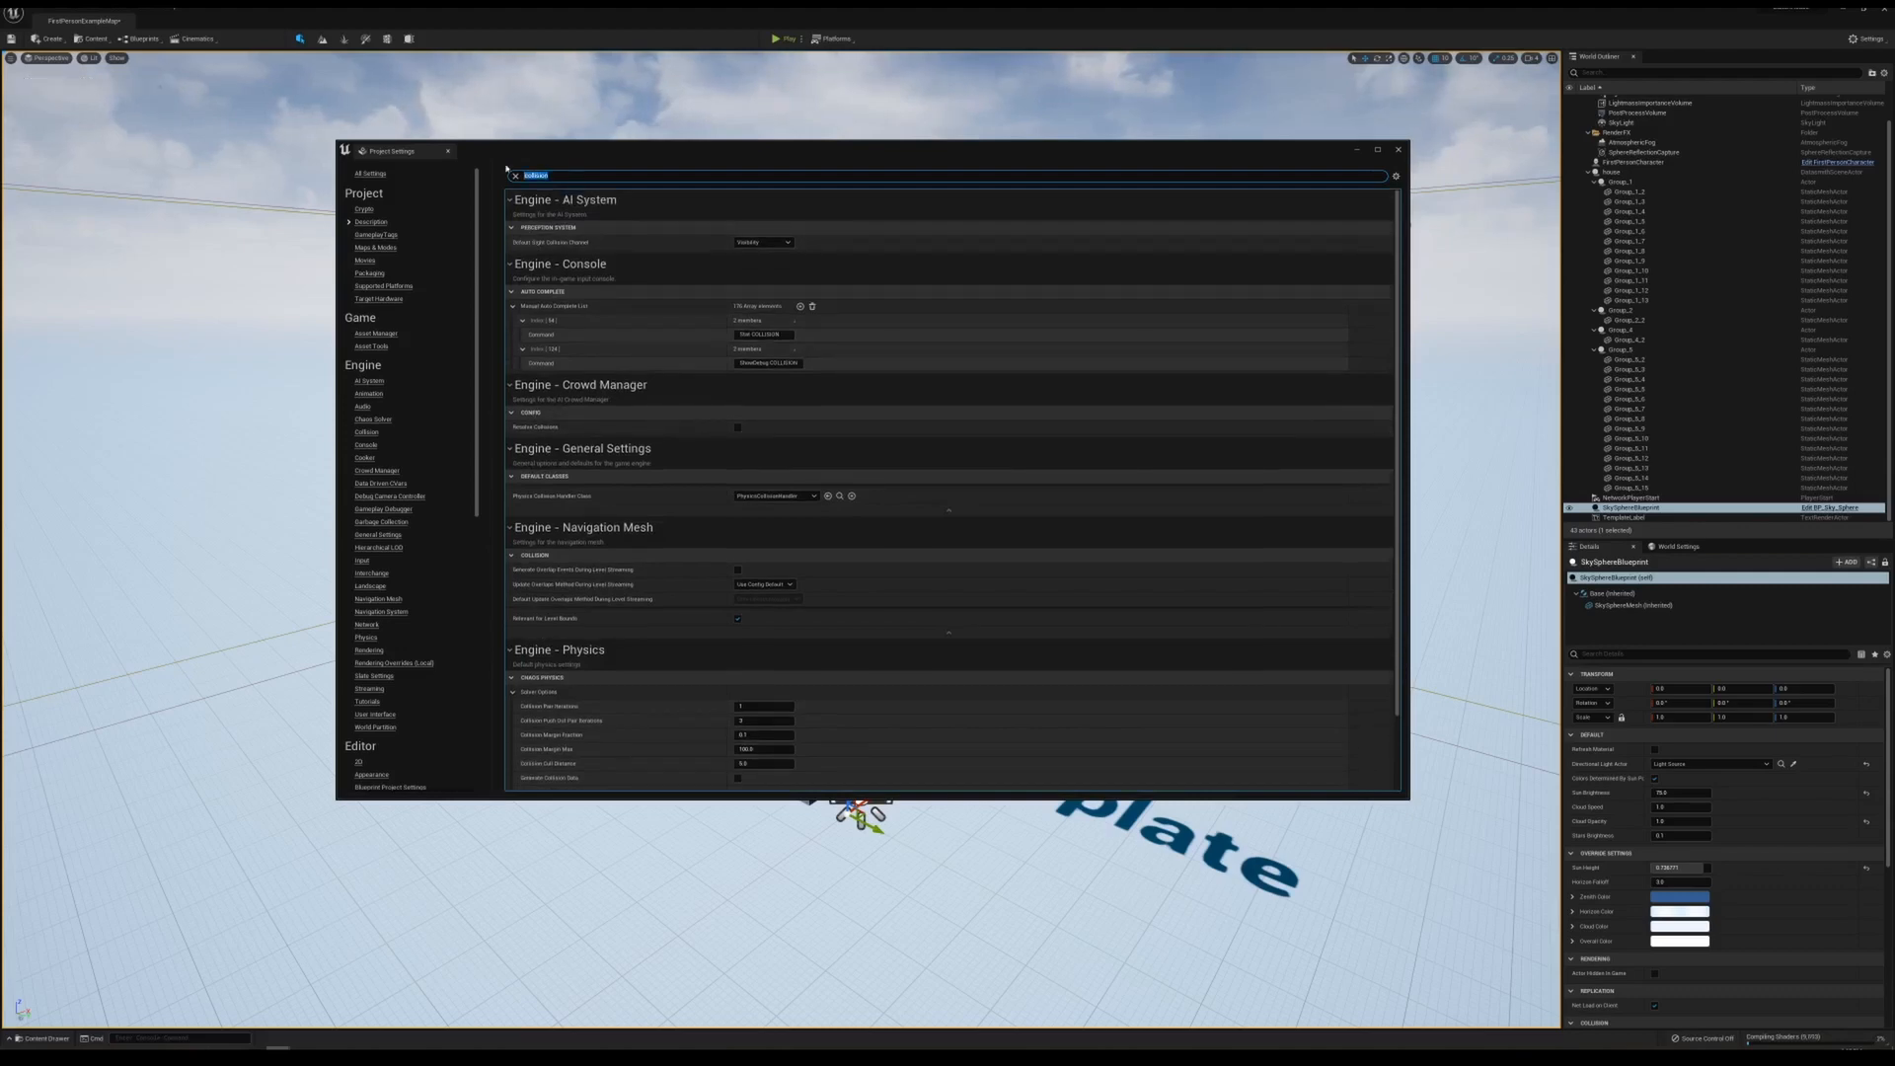
type("complex")
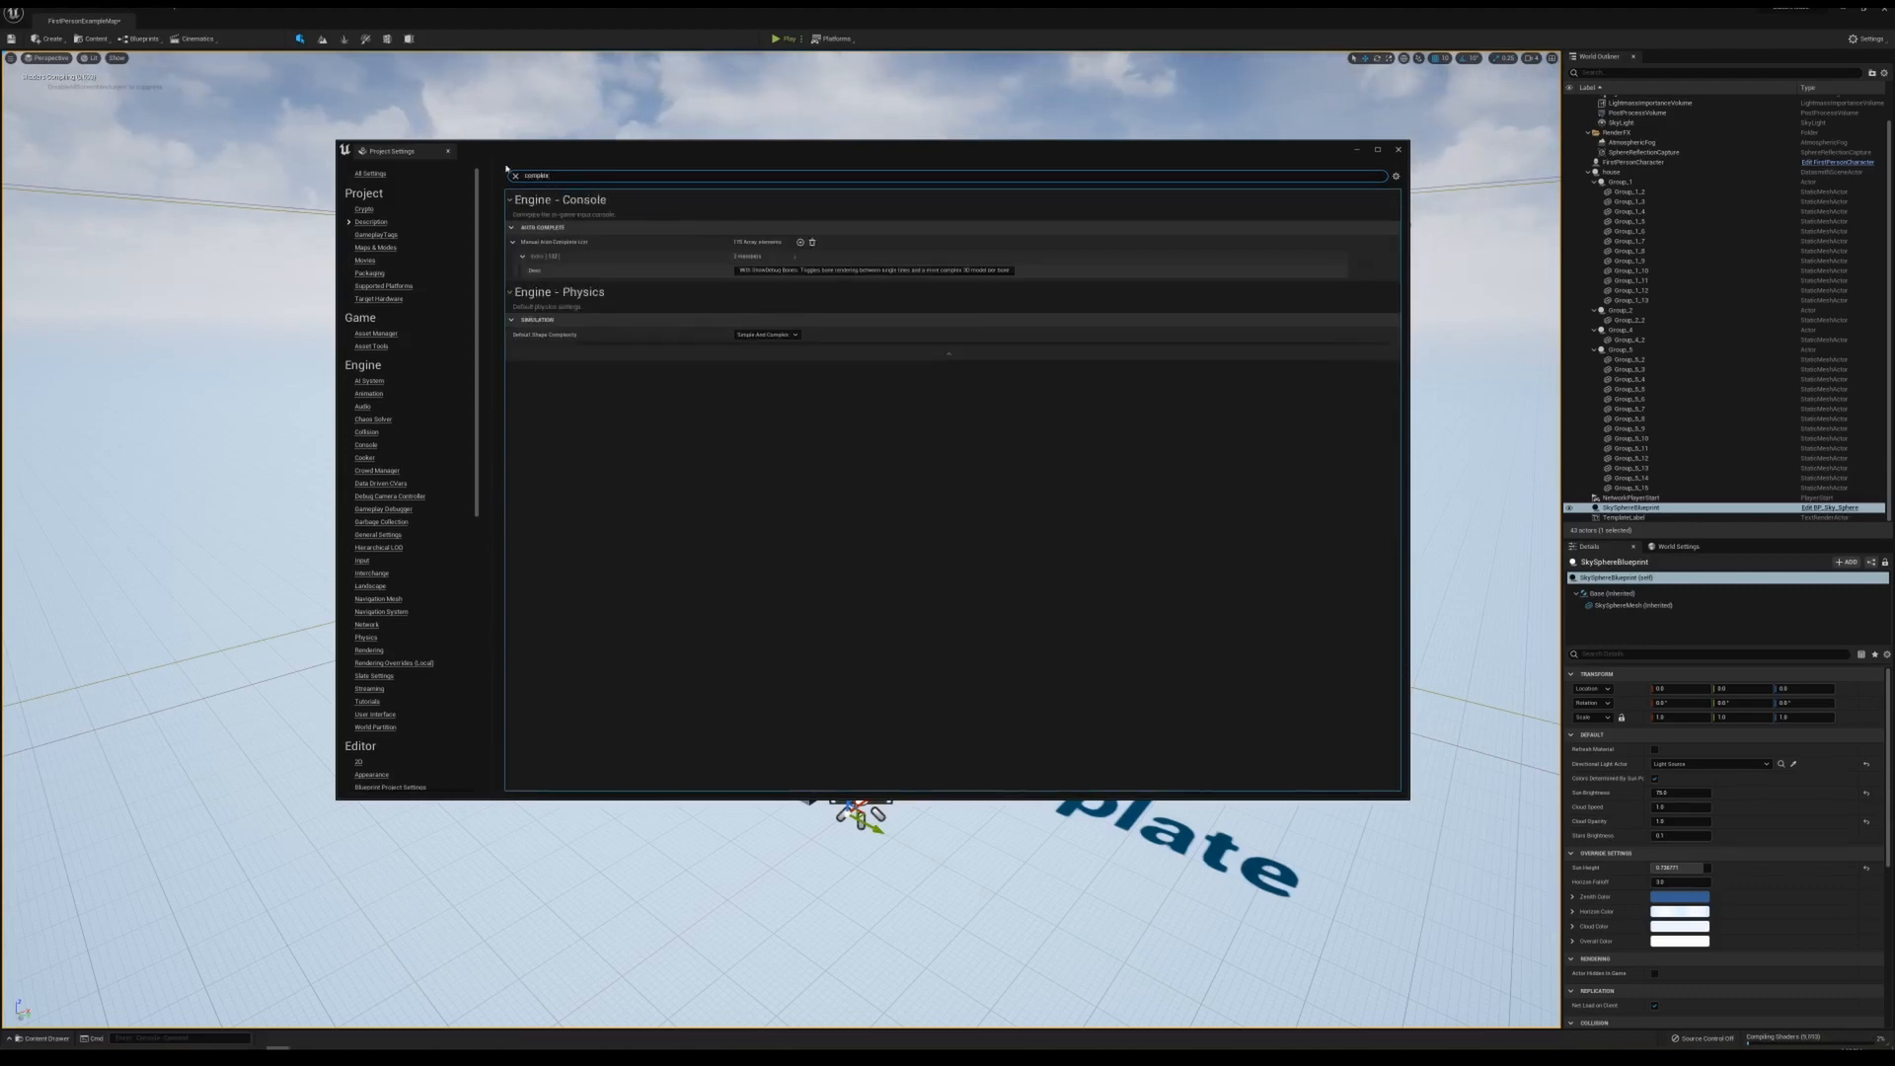
left_click(761, 341)
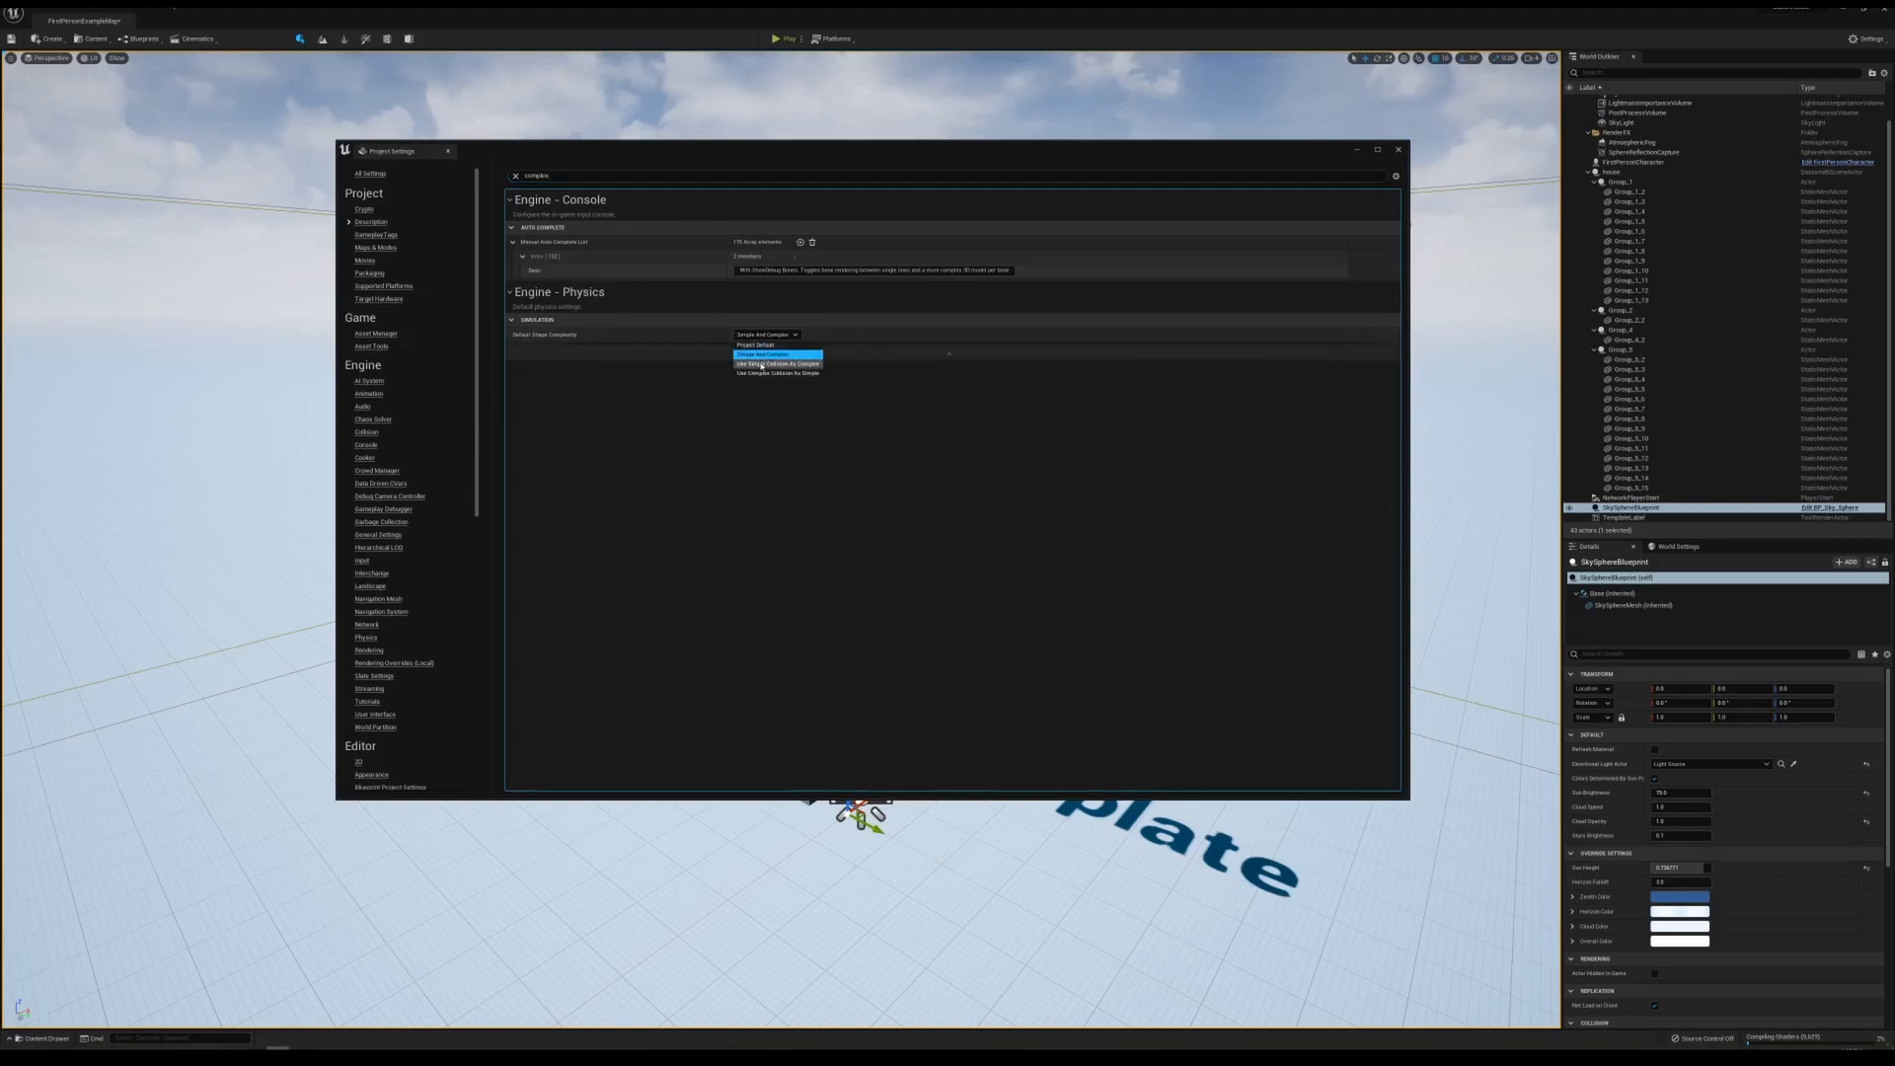
left_click(760, 374)
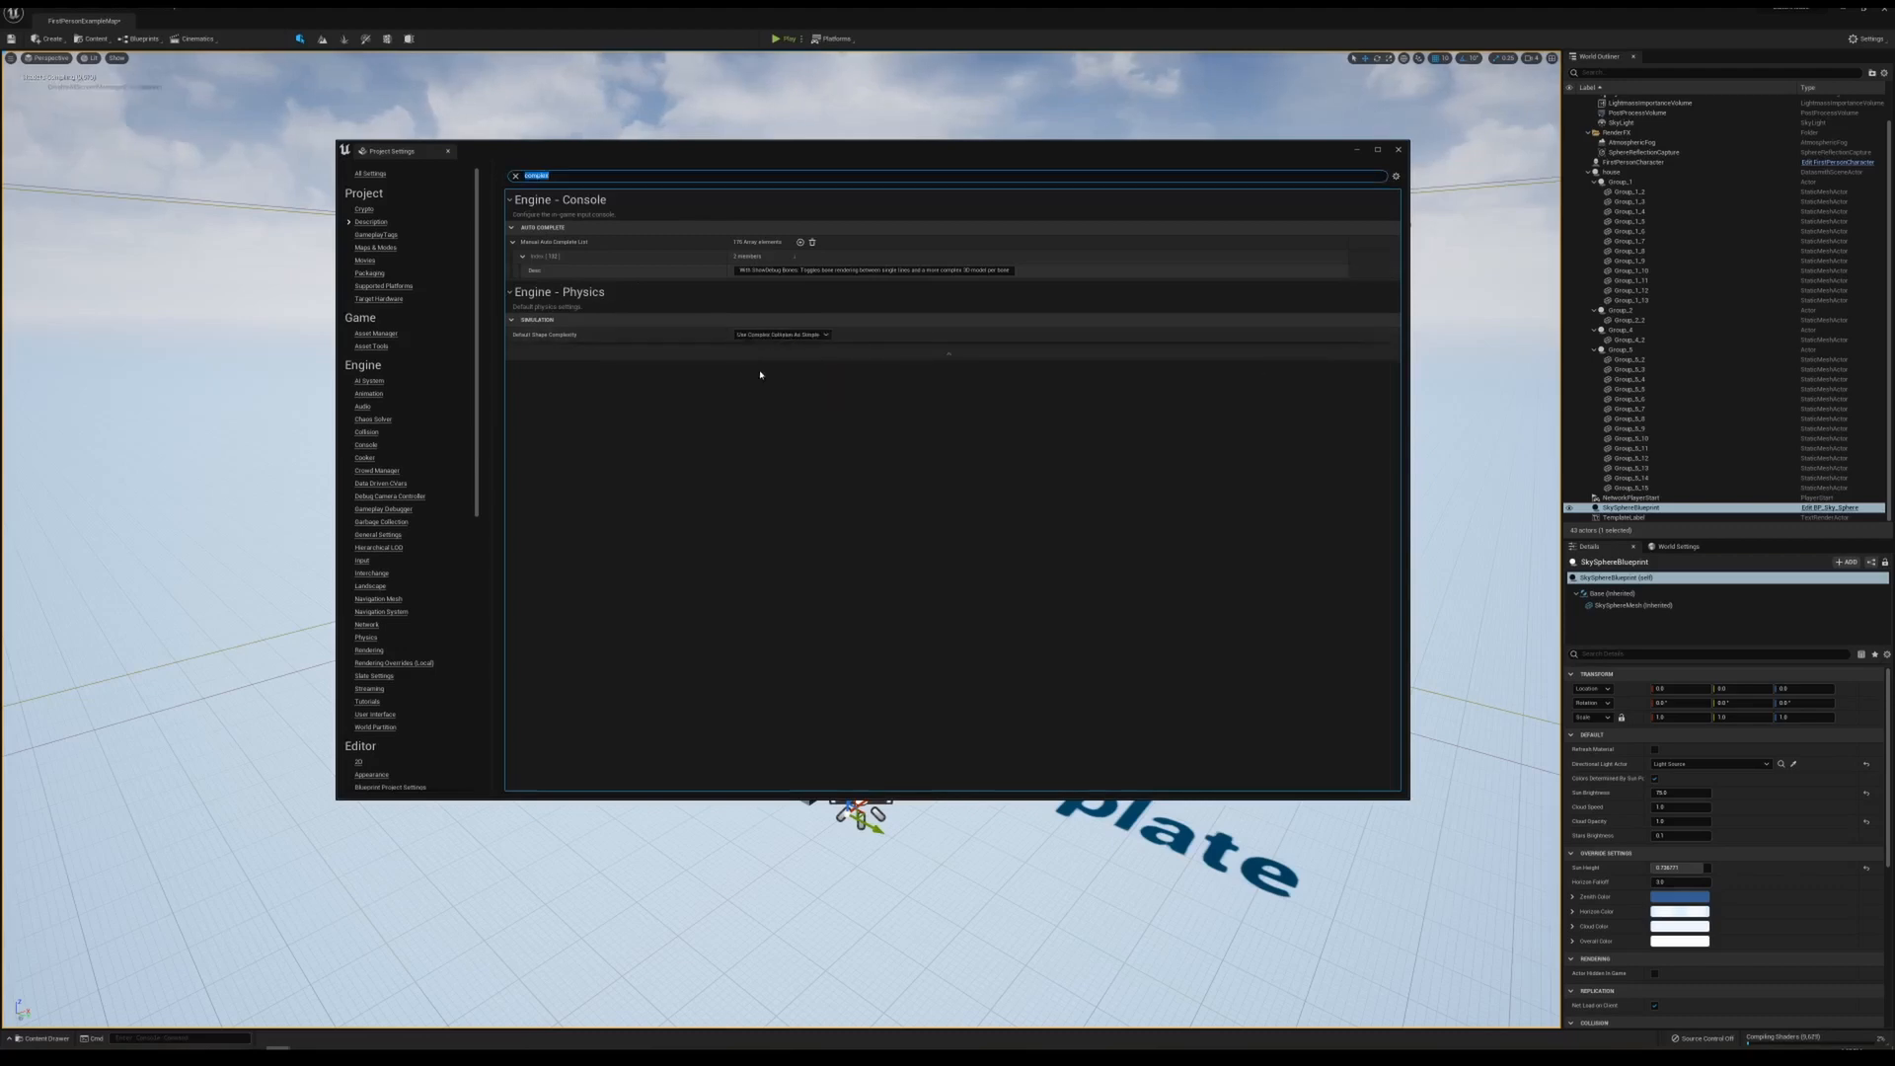
left_click(1399, 150)
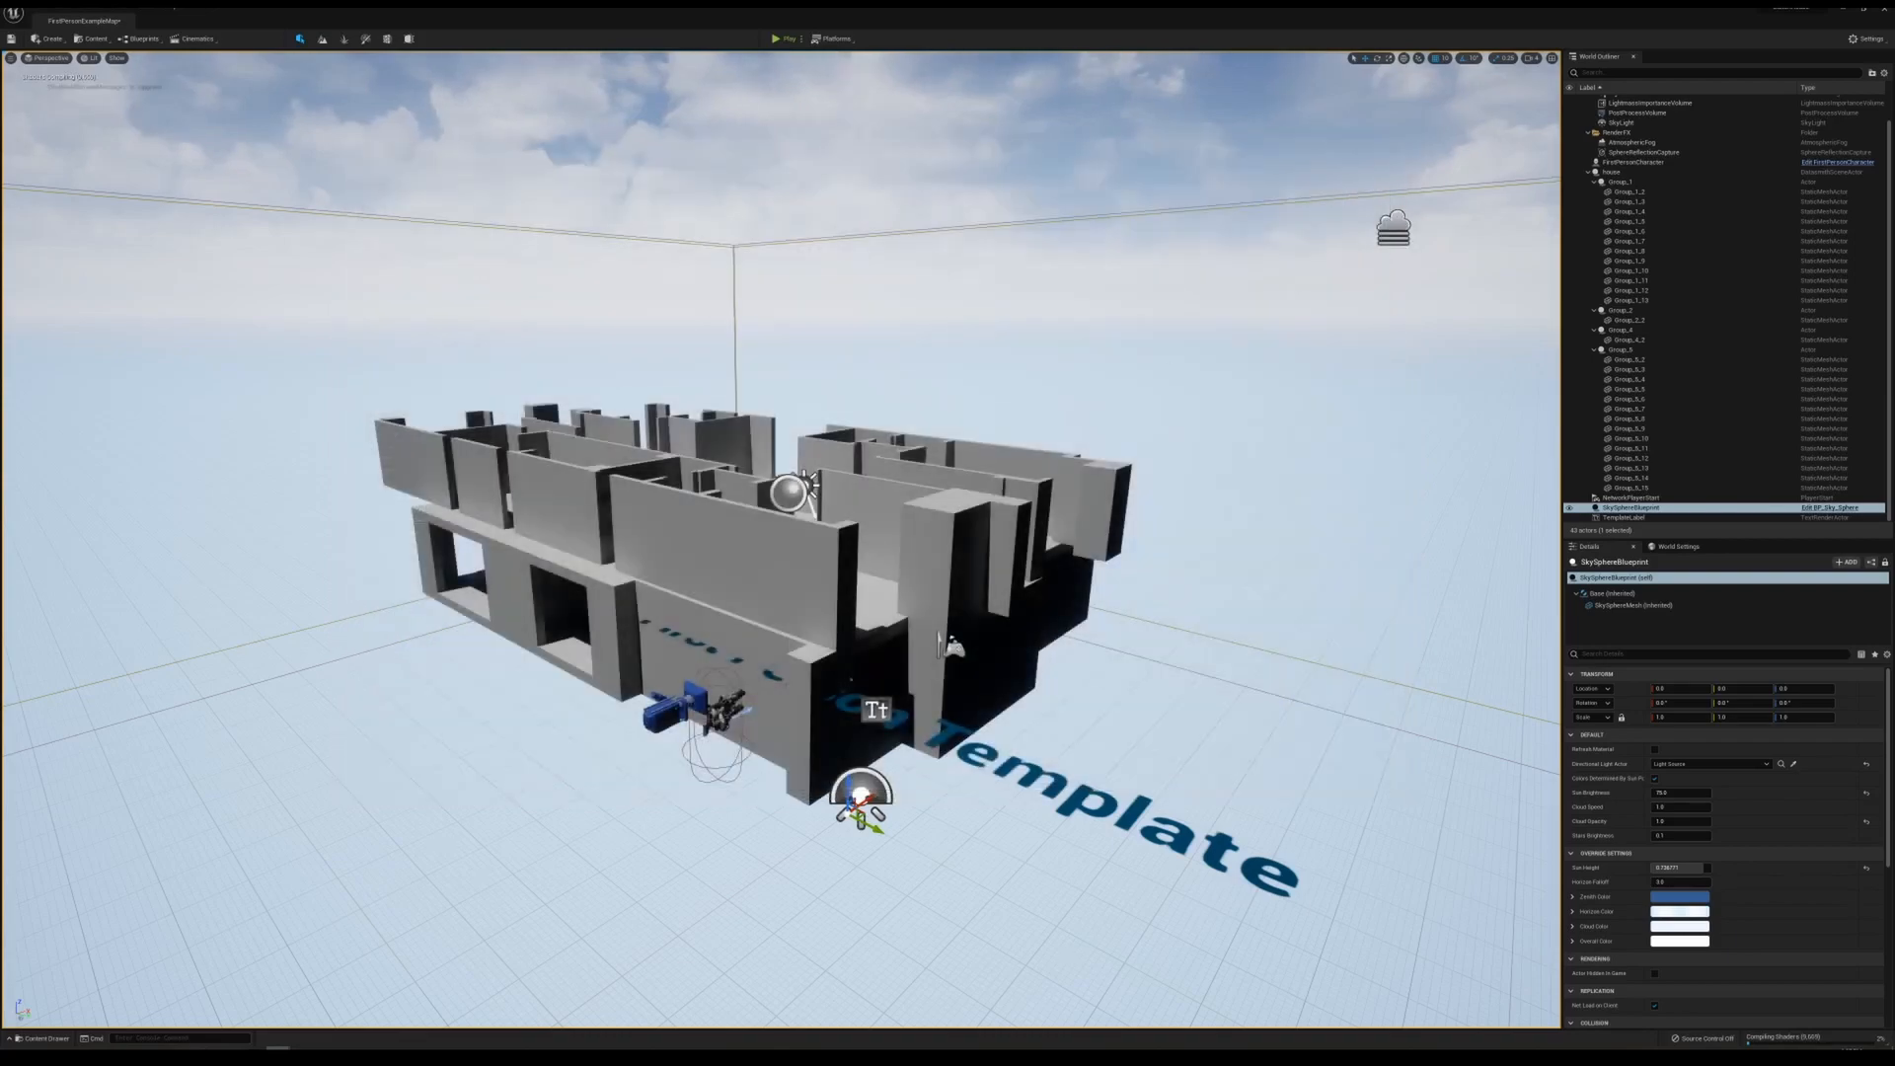
- Play-test the level by walking around inside the house and firing projectiles
left_click(727, 712)
key("w")
right_click_drag(736, 715, 642, 703)
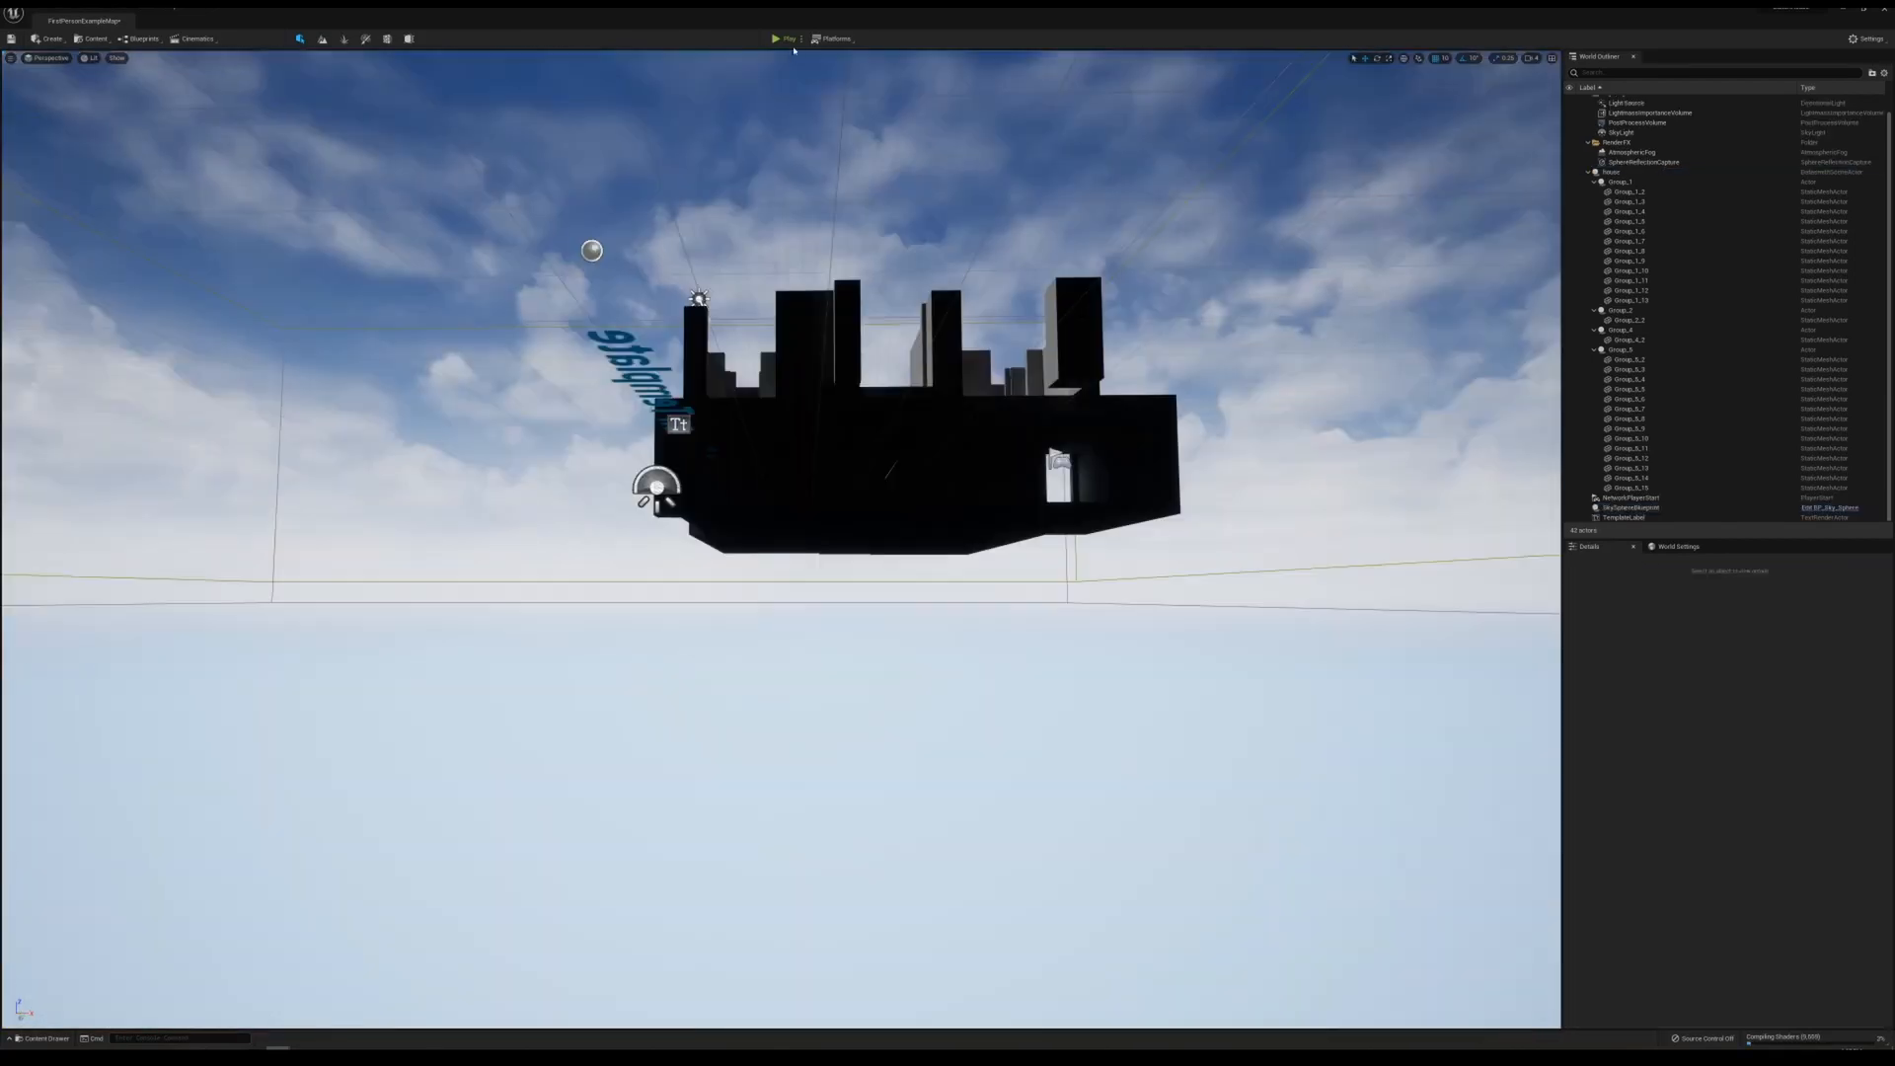
left_click(788, 40)
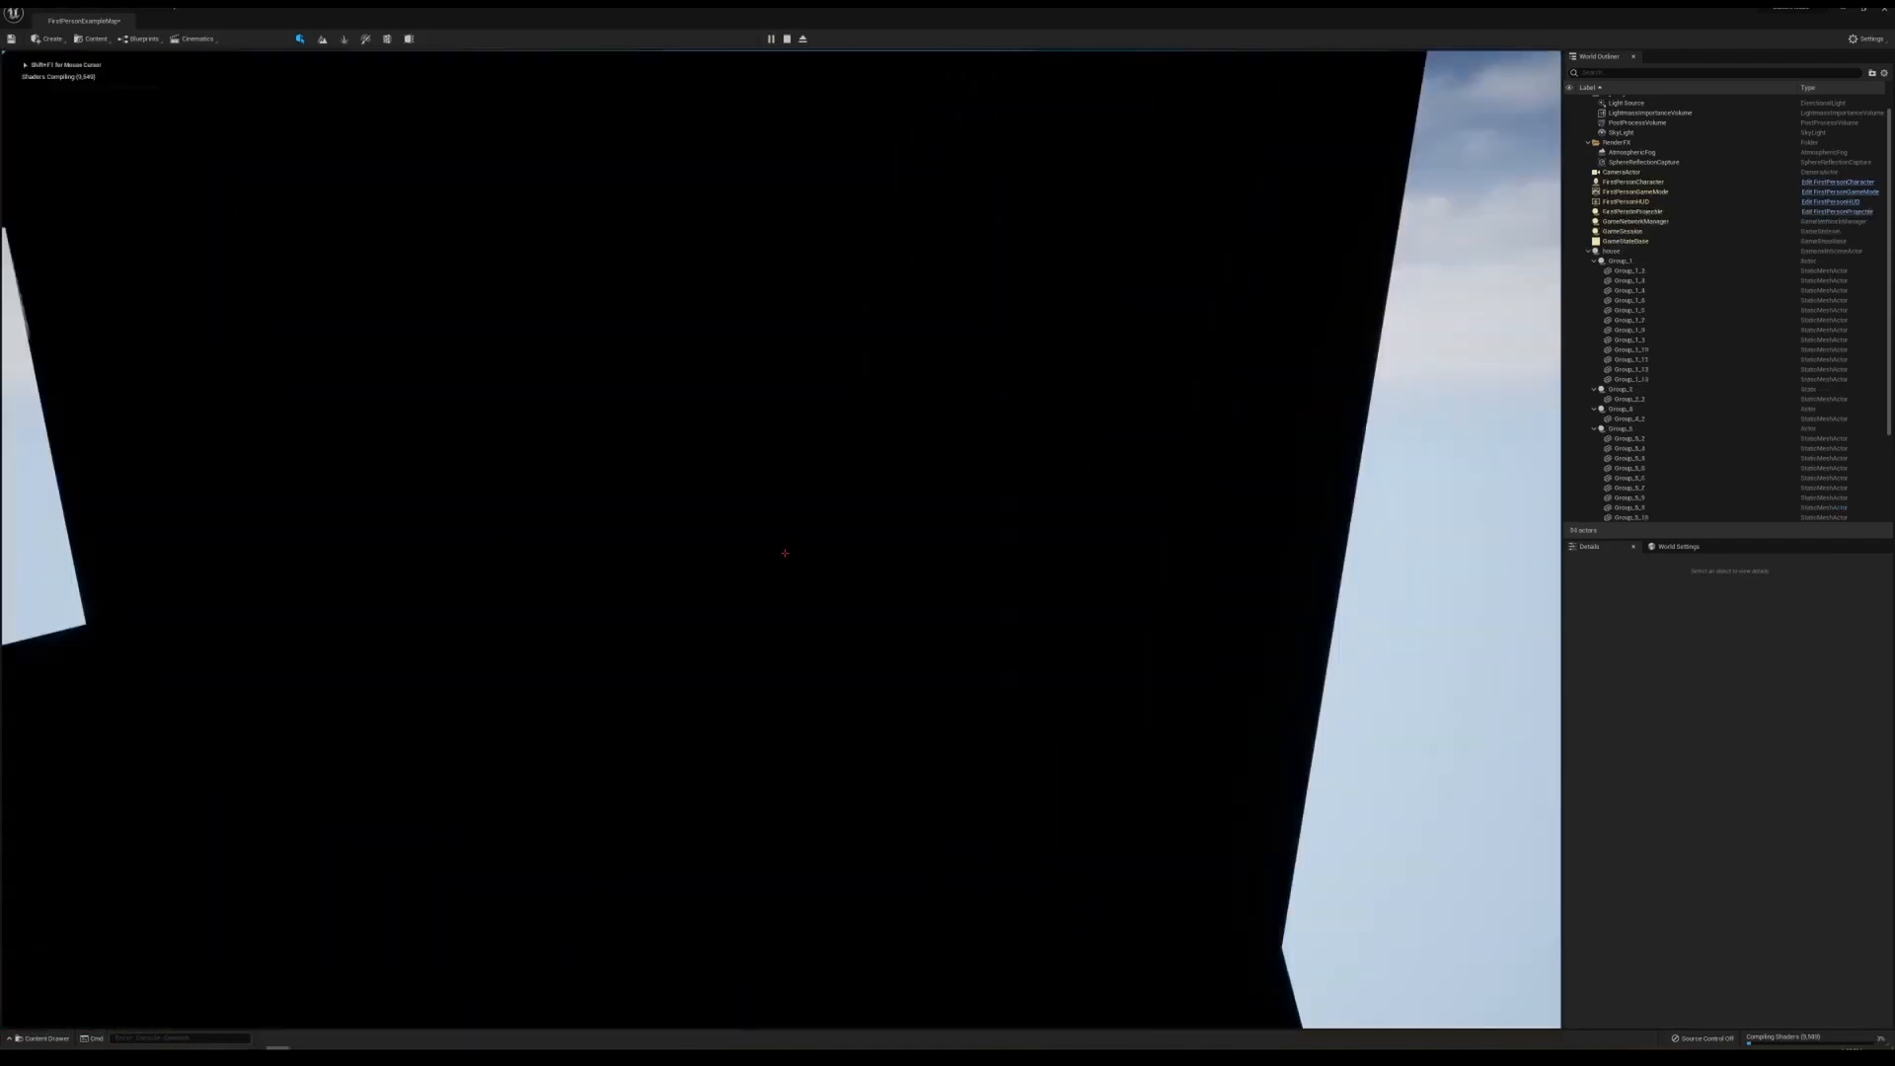
left_click(785, 552)
left_click(785, 553)
left_click(785, 553)
left_click(785, 553)
left_click(785, 552)
left_click(785, 553)
left_click(784, 552)
left_click(784, 553)
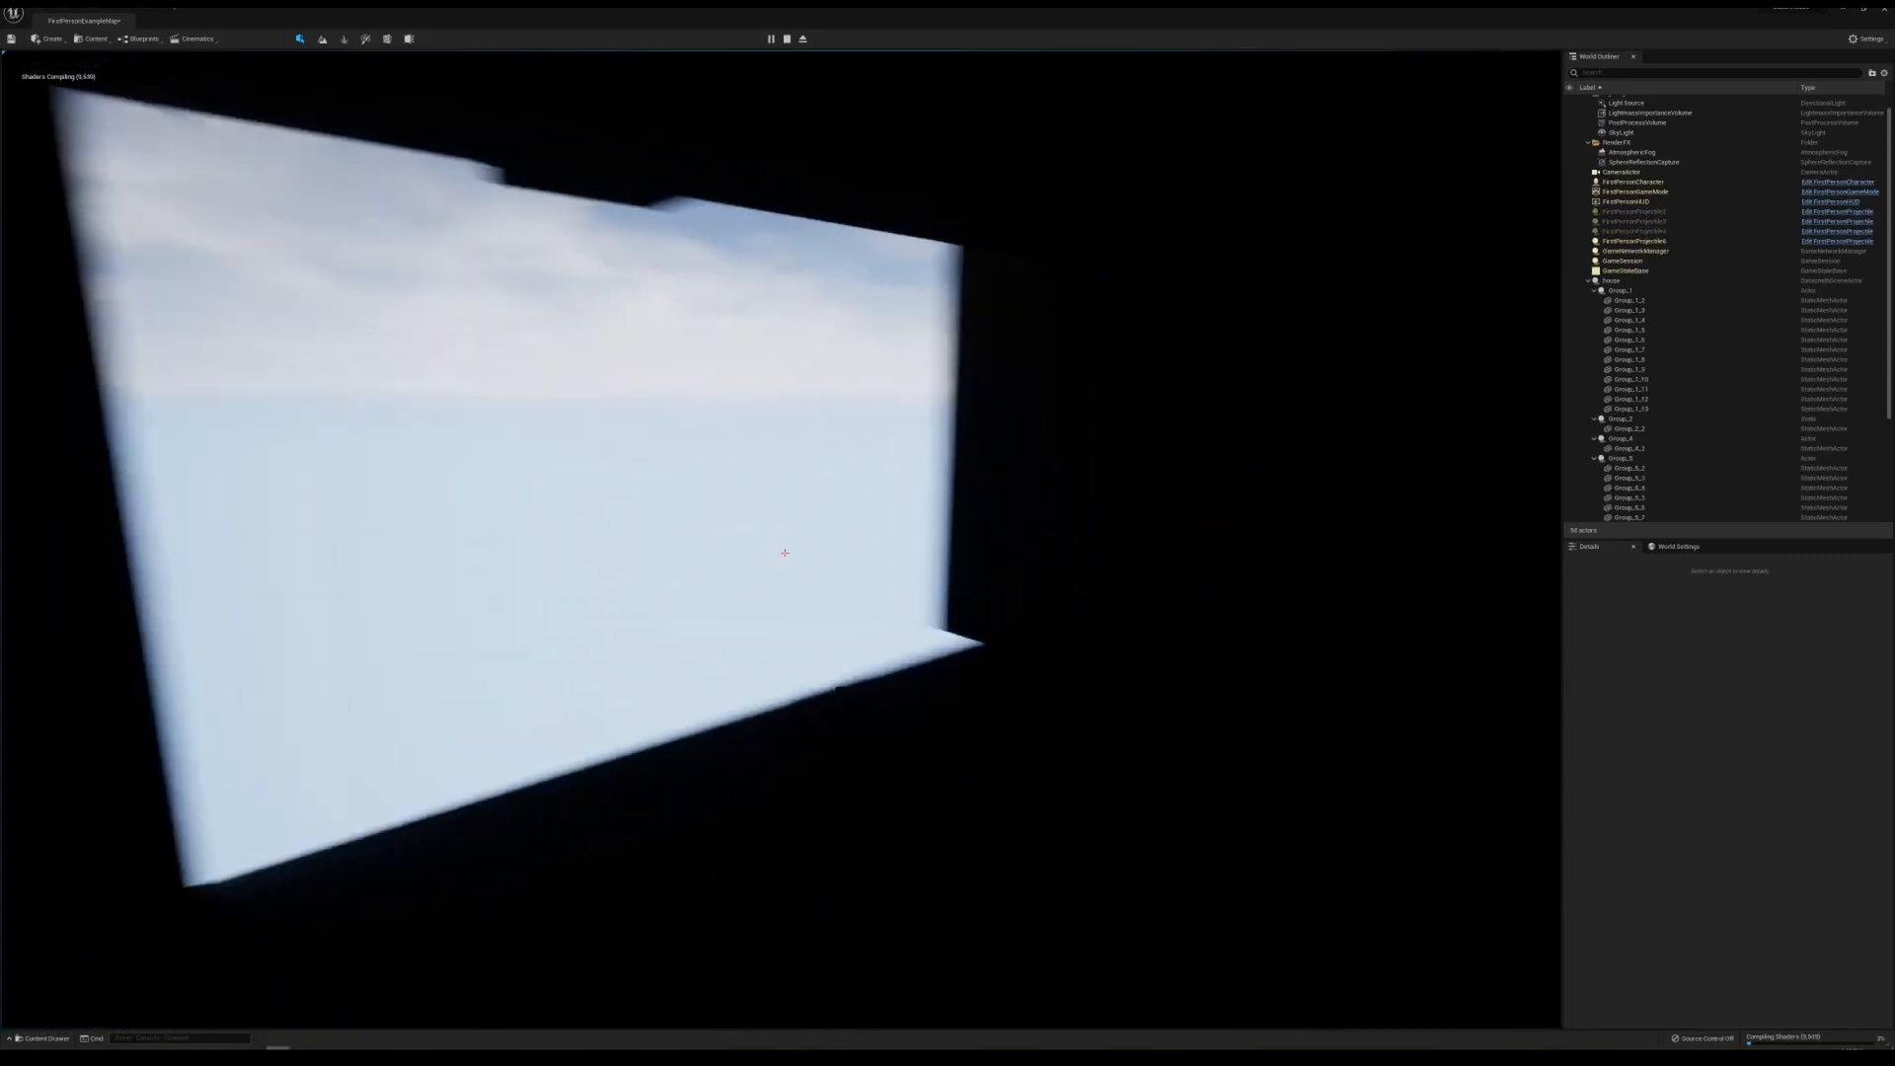
key("w")
key("w")
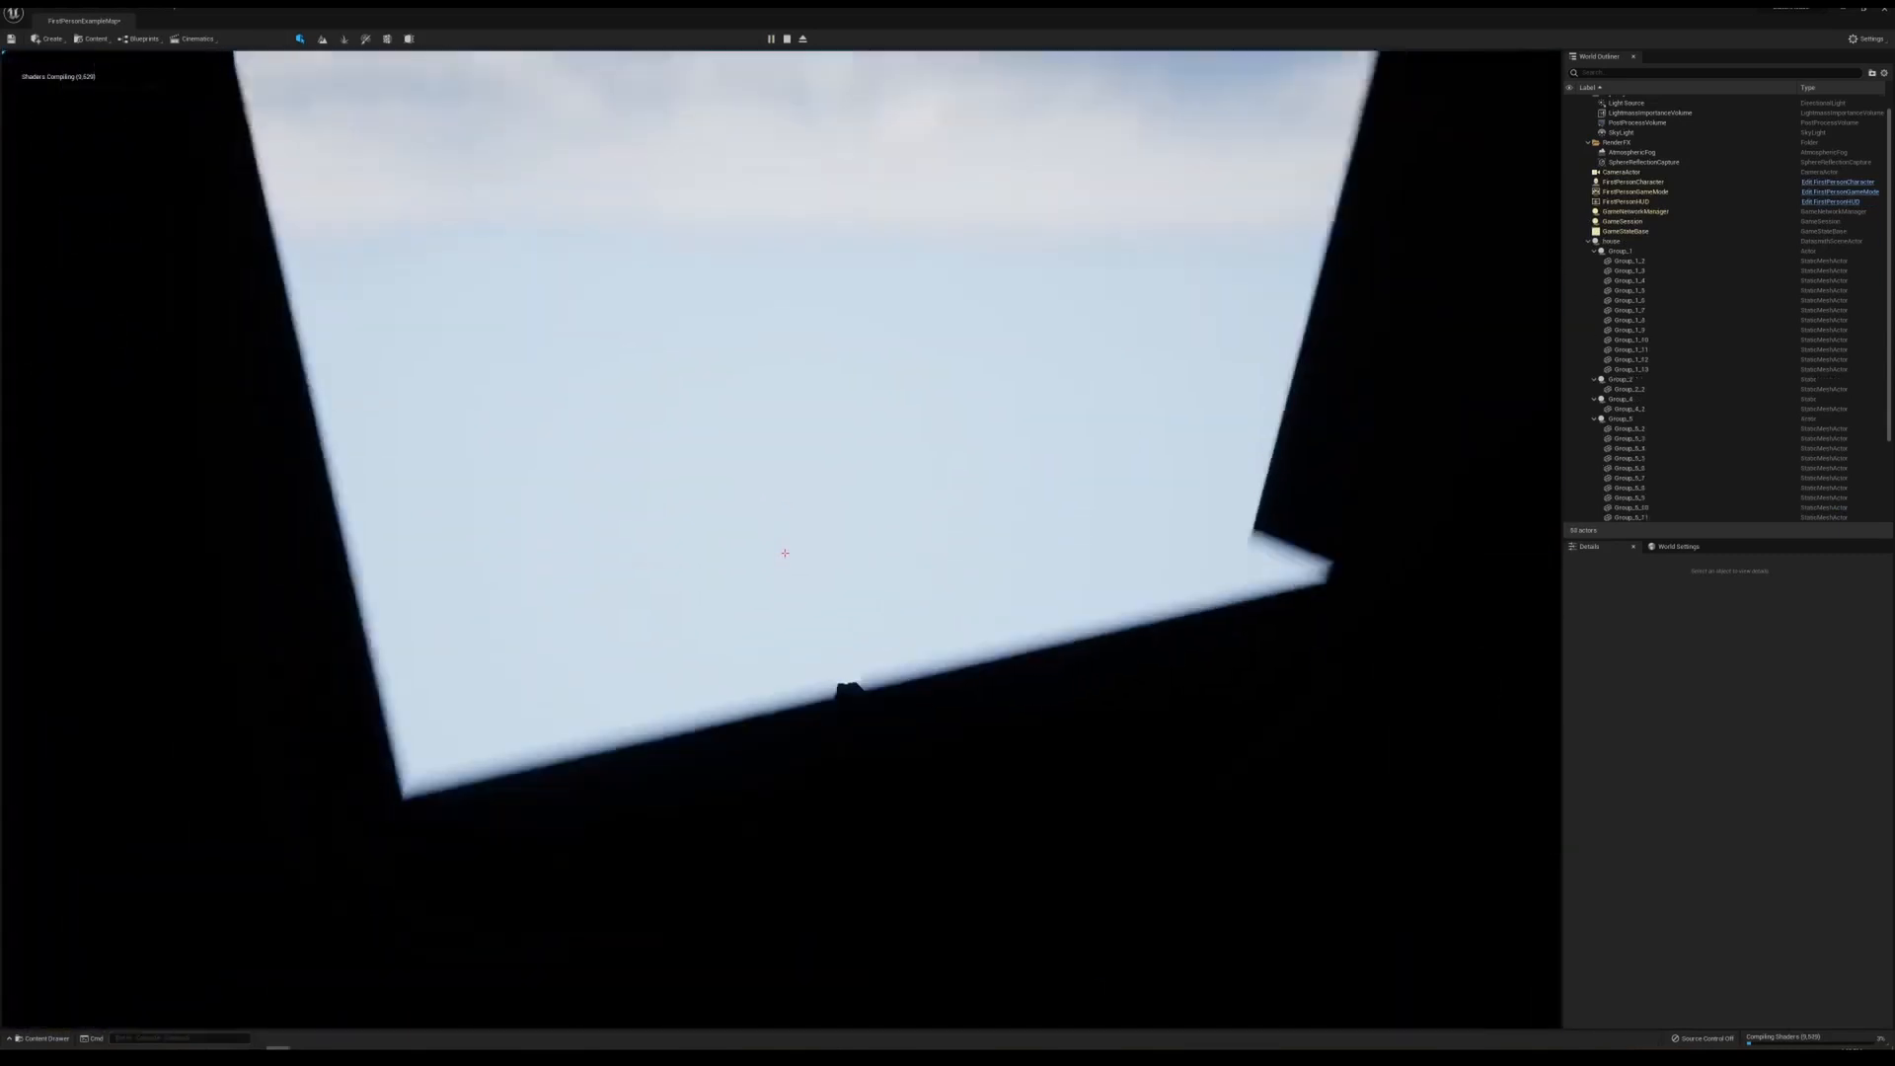
key("Escape")
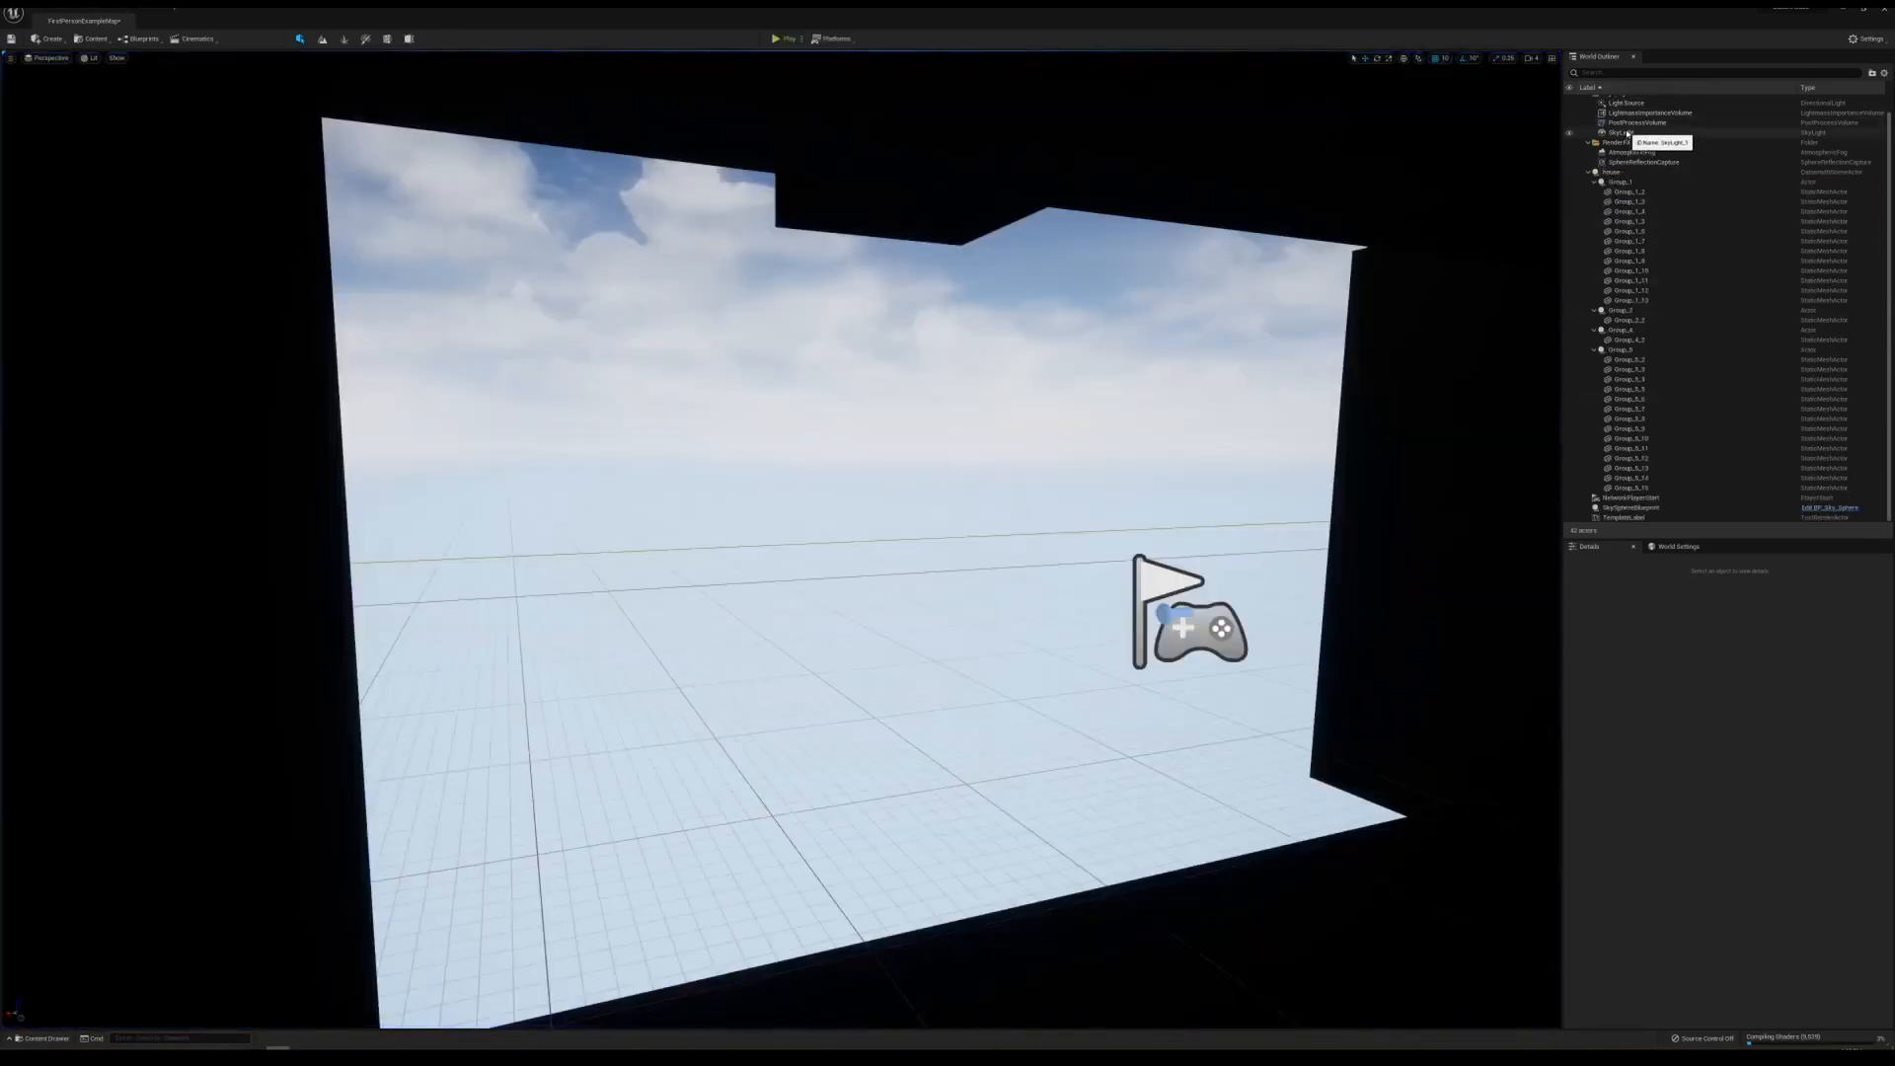
- Override the PostProcessVolume's reflection method with Lumen and adjust its Lumen reflections quality
left_click(1631, 122)
scroll(1614, 842, "down", 3)
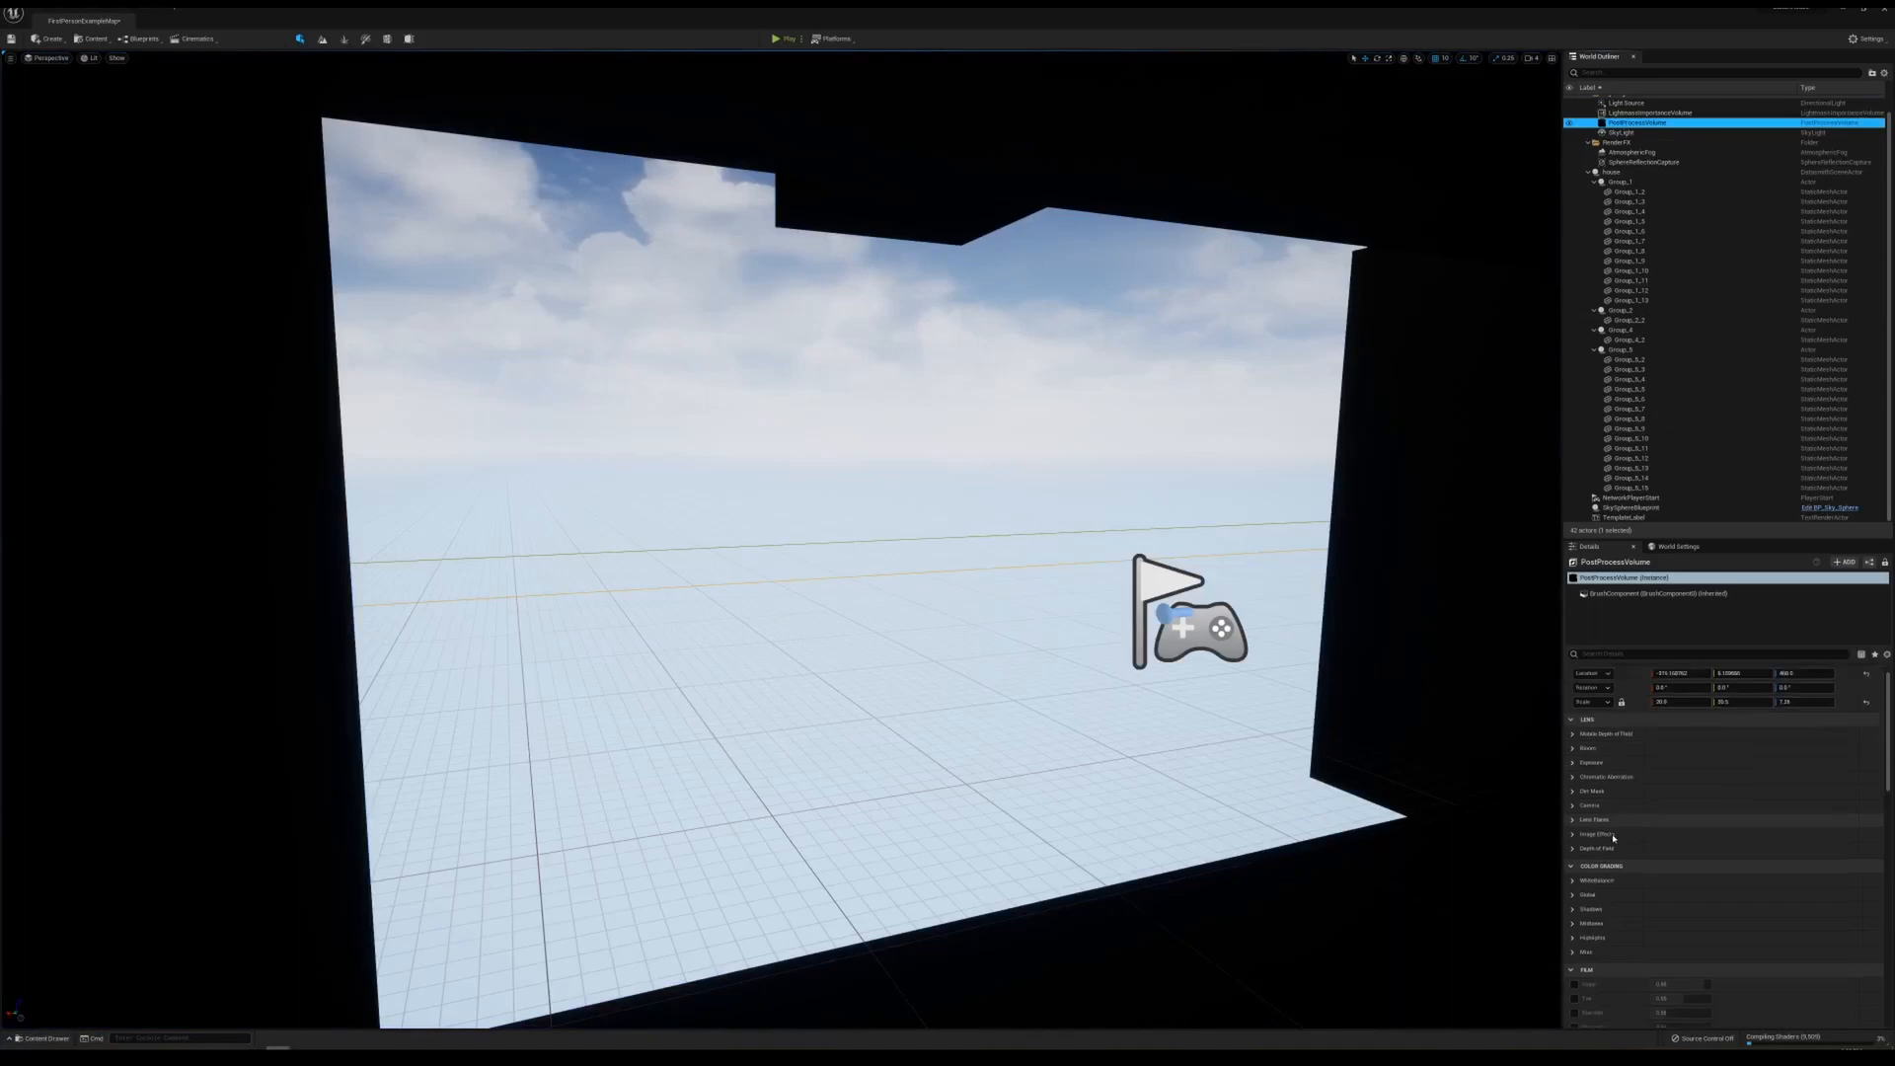
scroll(1614, 842, "down", 4)
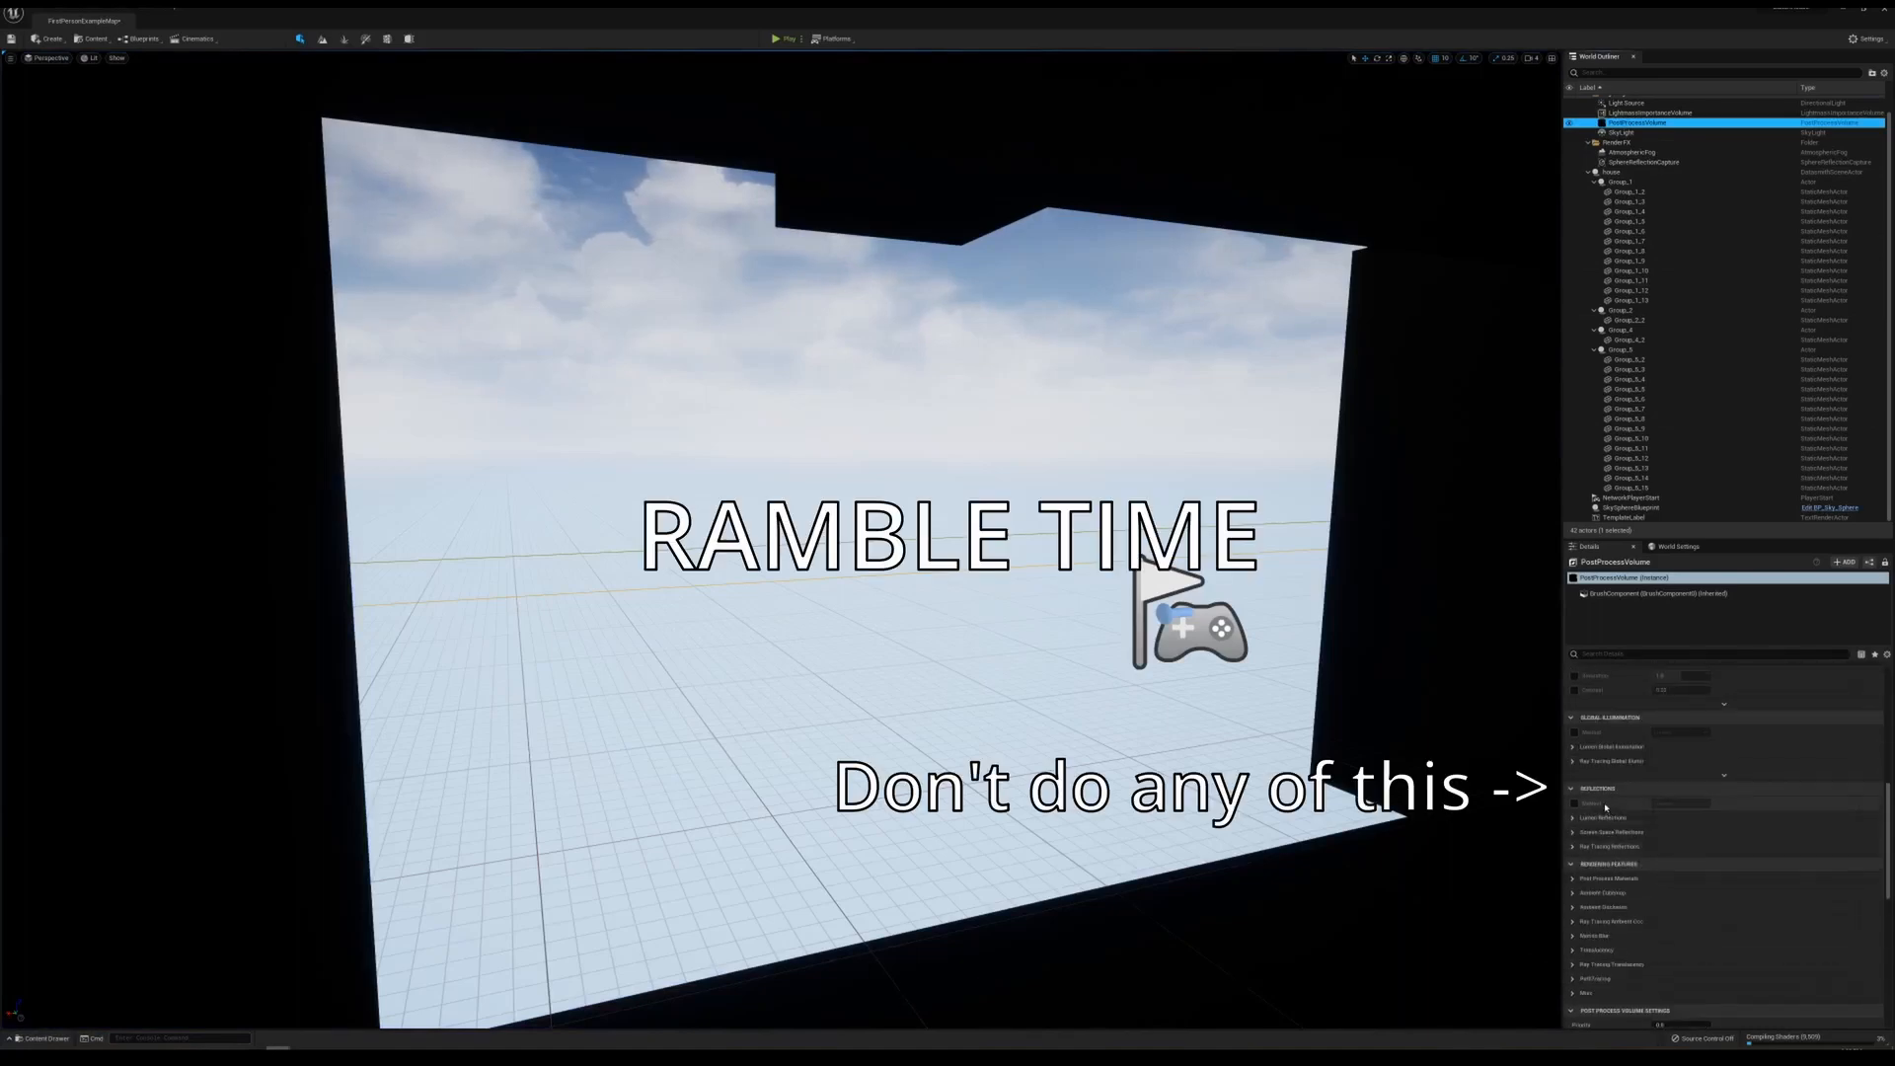
left_click(1574, 803)
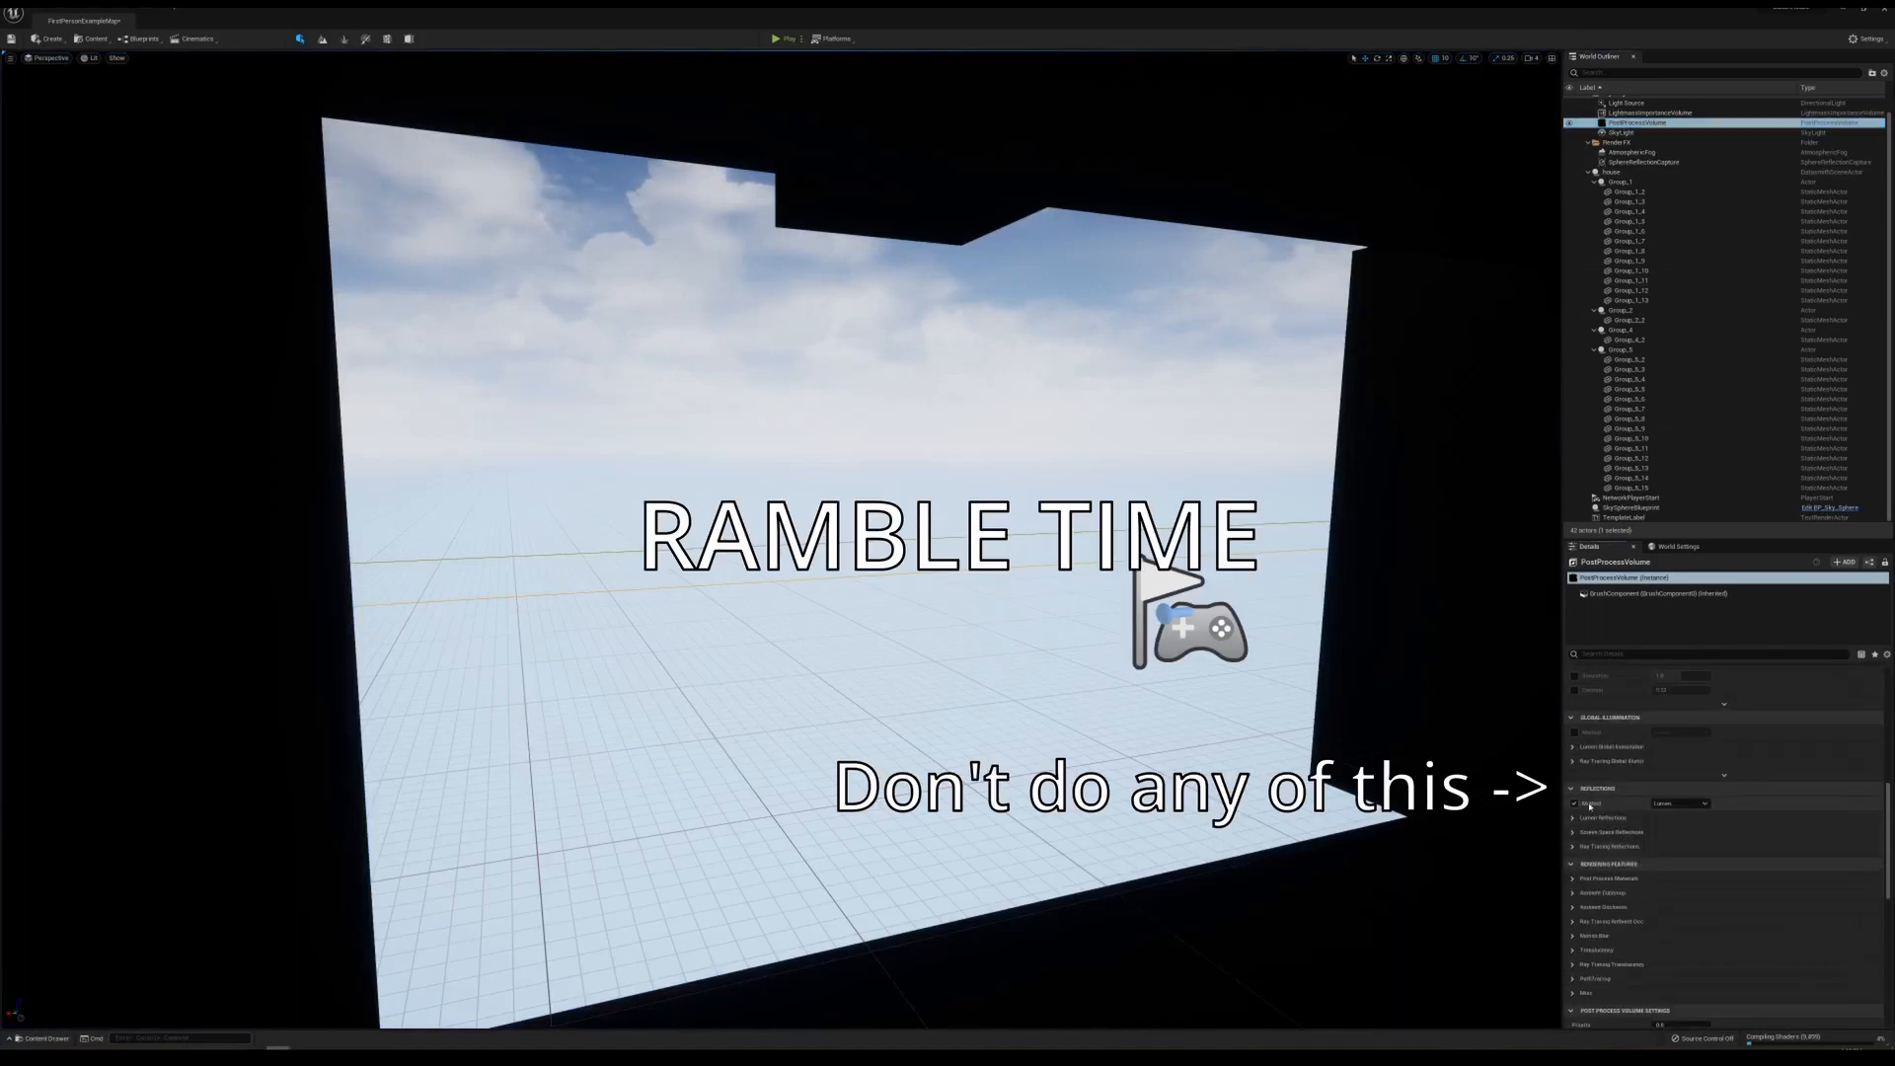
left_click(1610, 818)
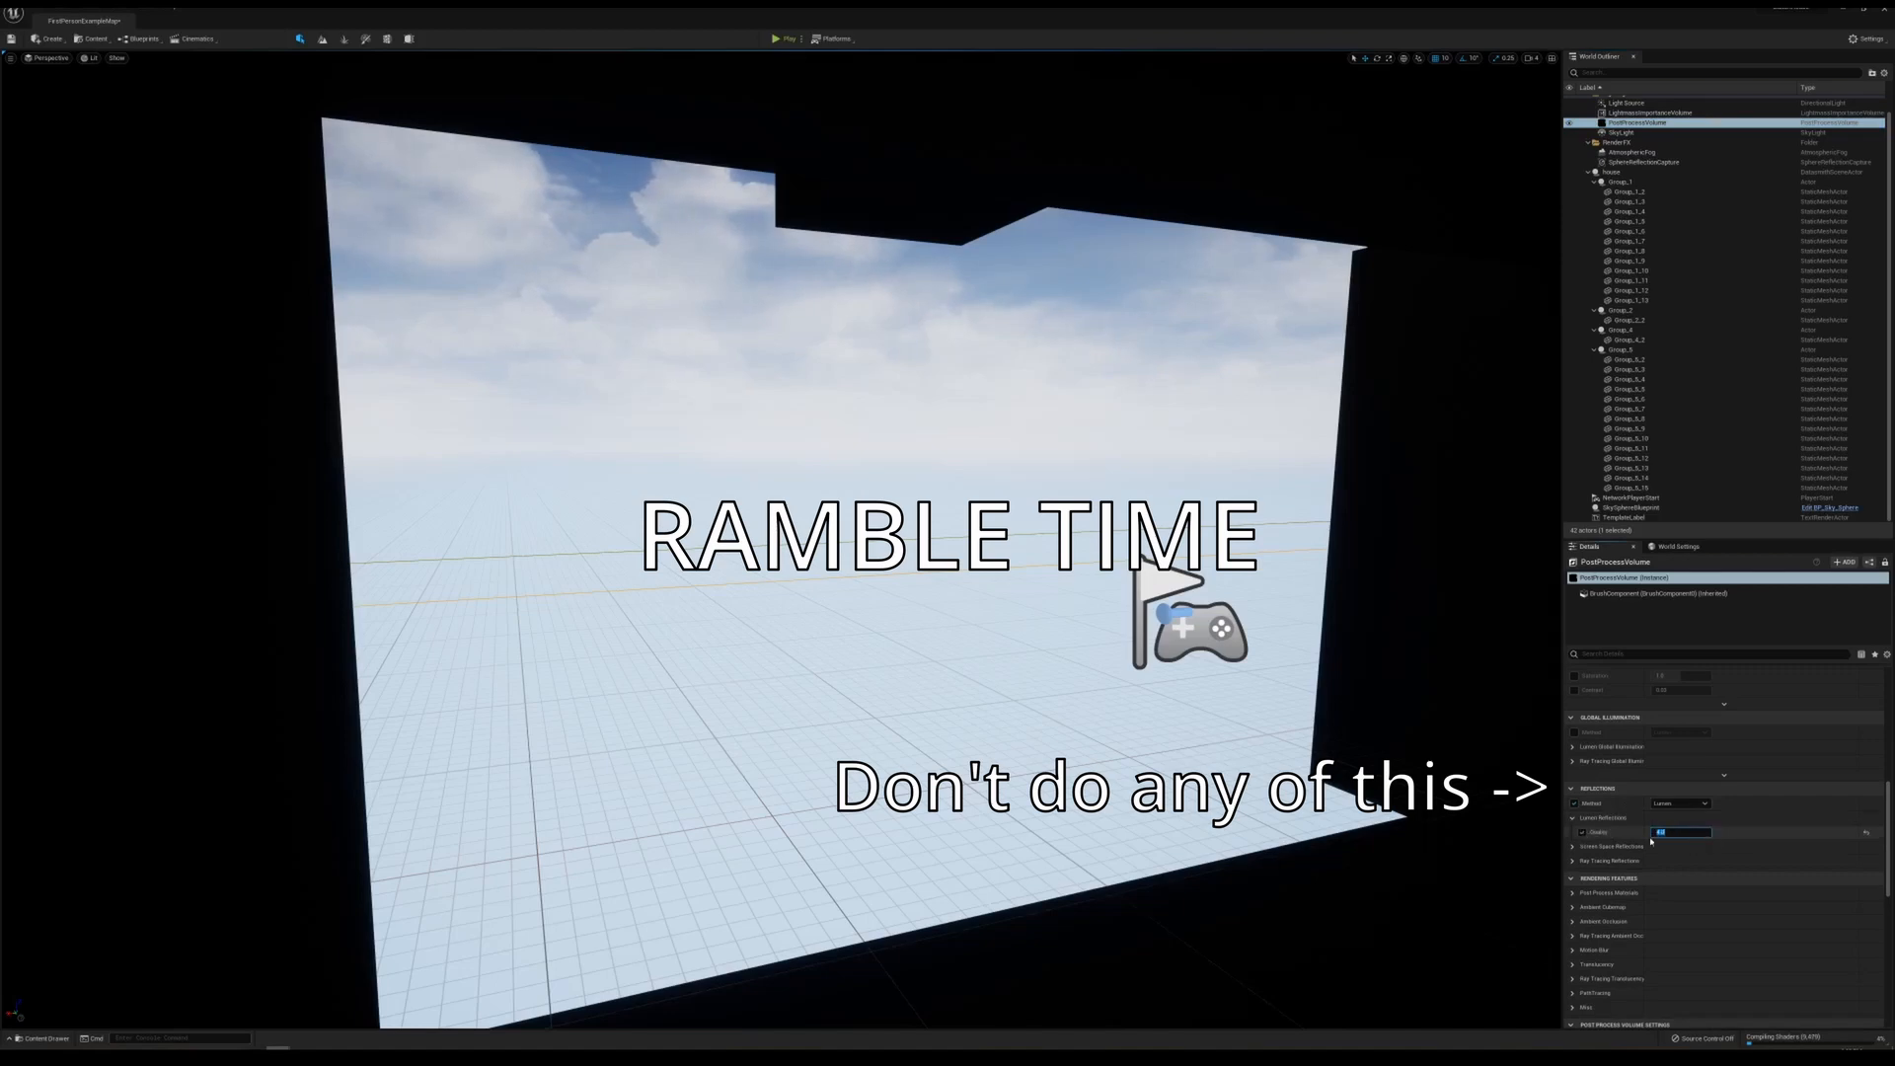
- Override the PostProcessVolume's global illumination method with Lumen and enable its final gather quality override
left_click(1574, 732)
left_click(1678, 732)
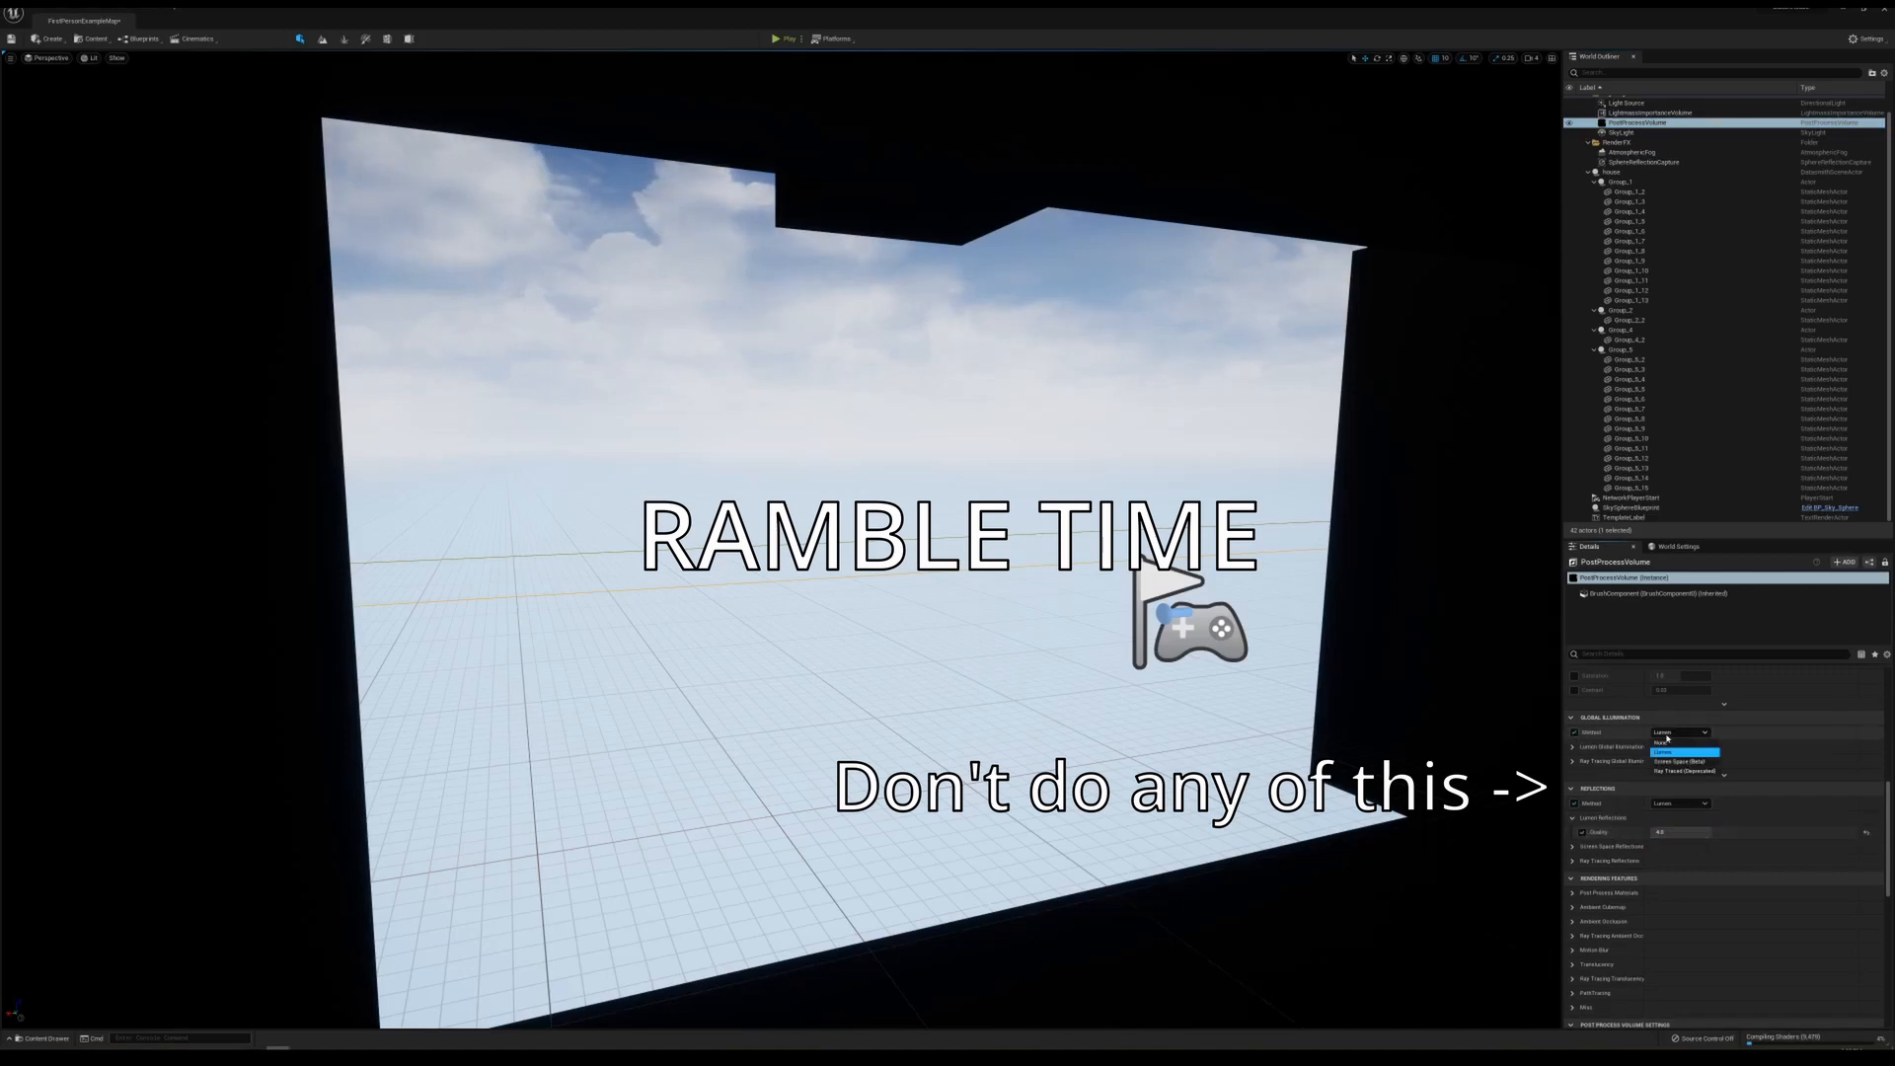
left_click(1678, 752)
left_click(1589, 748)
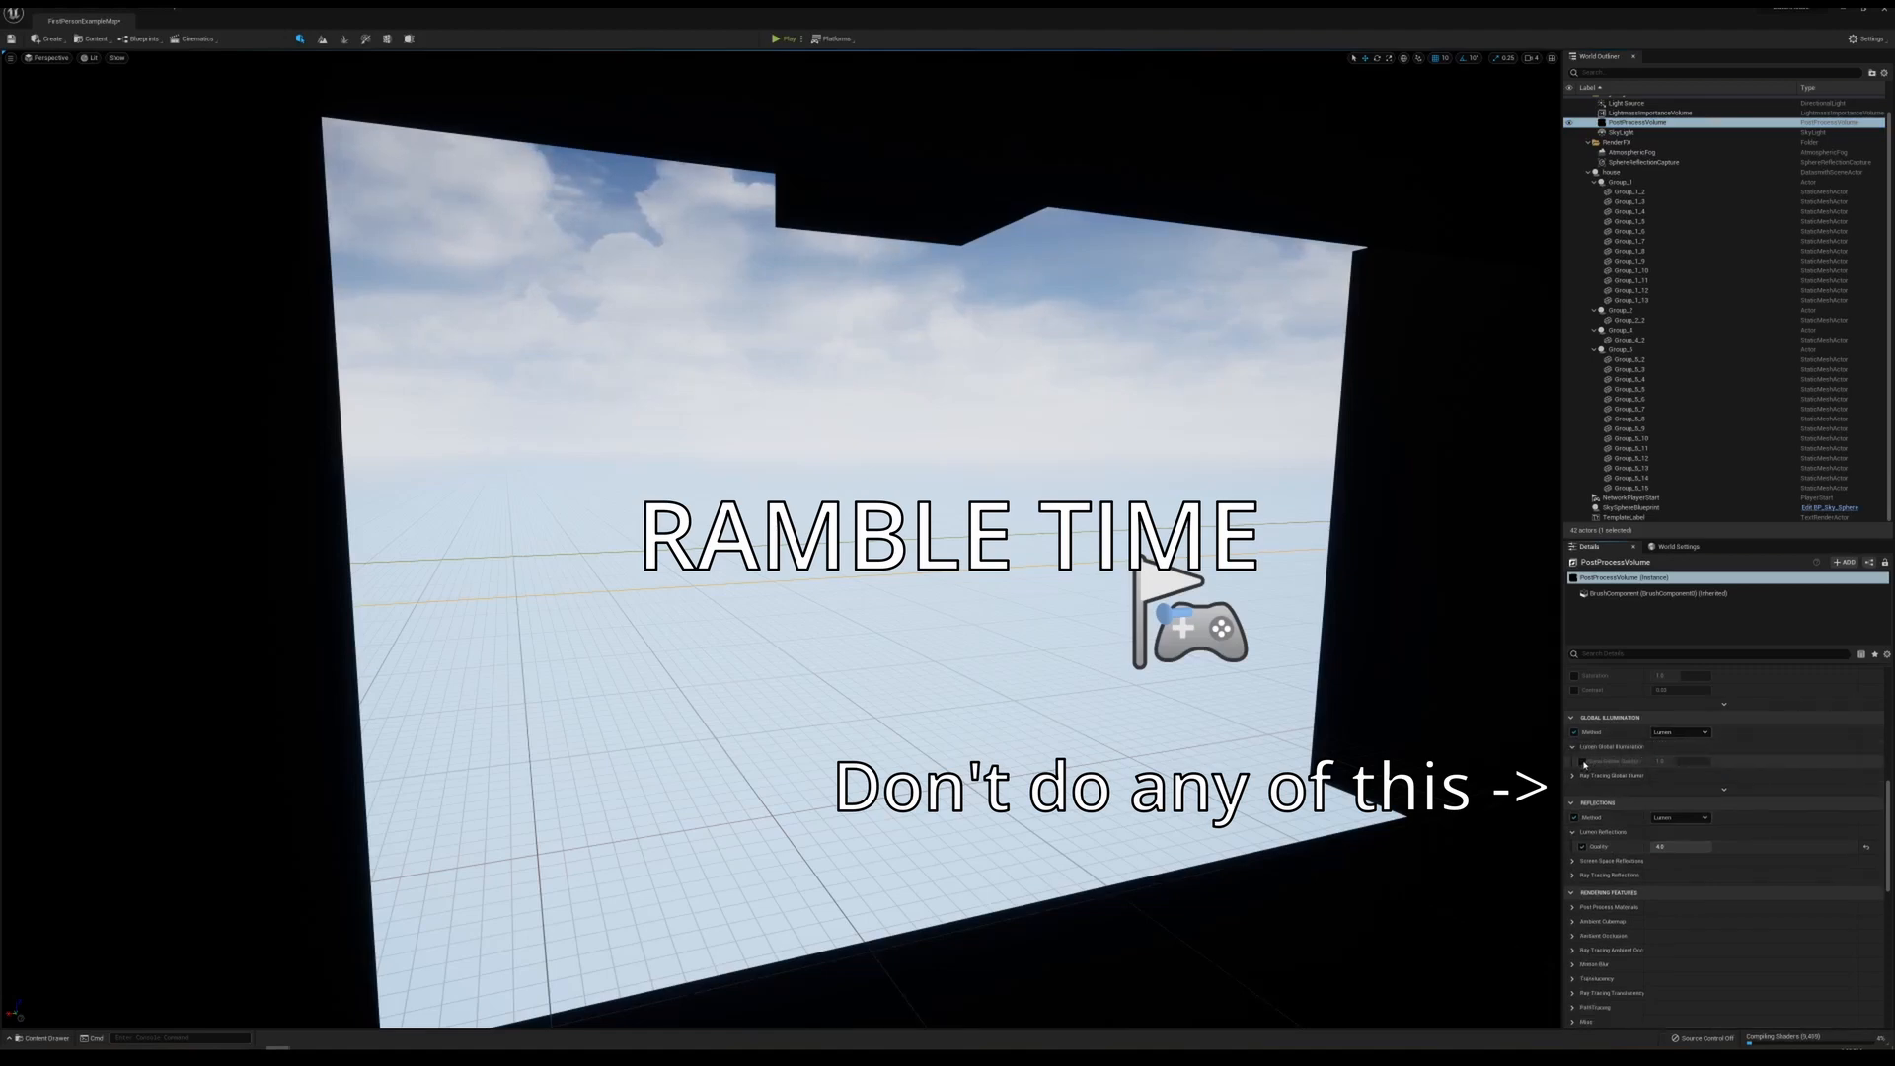
left_click(1583, 778)
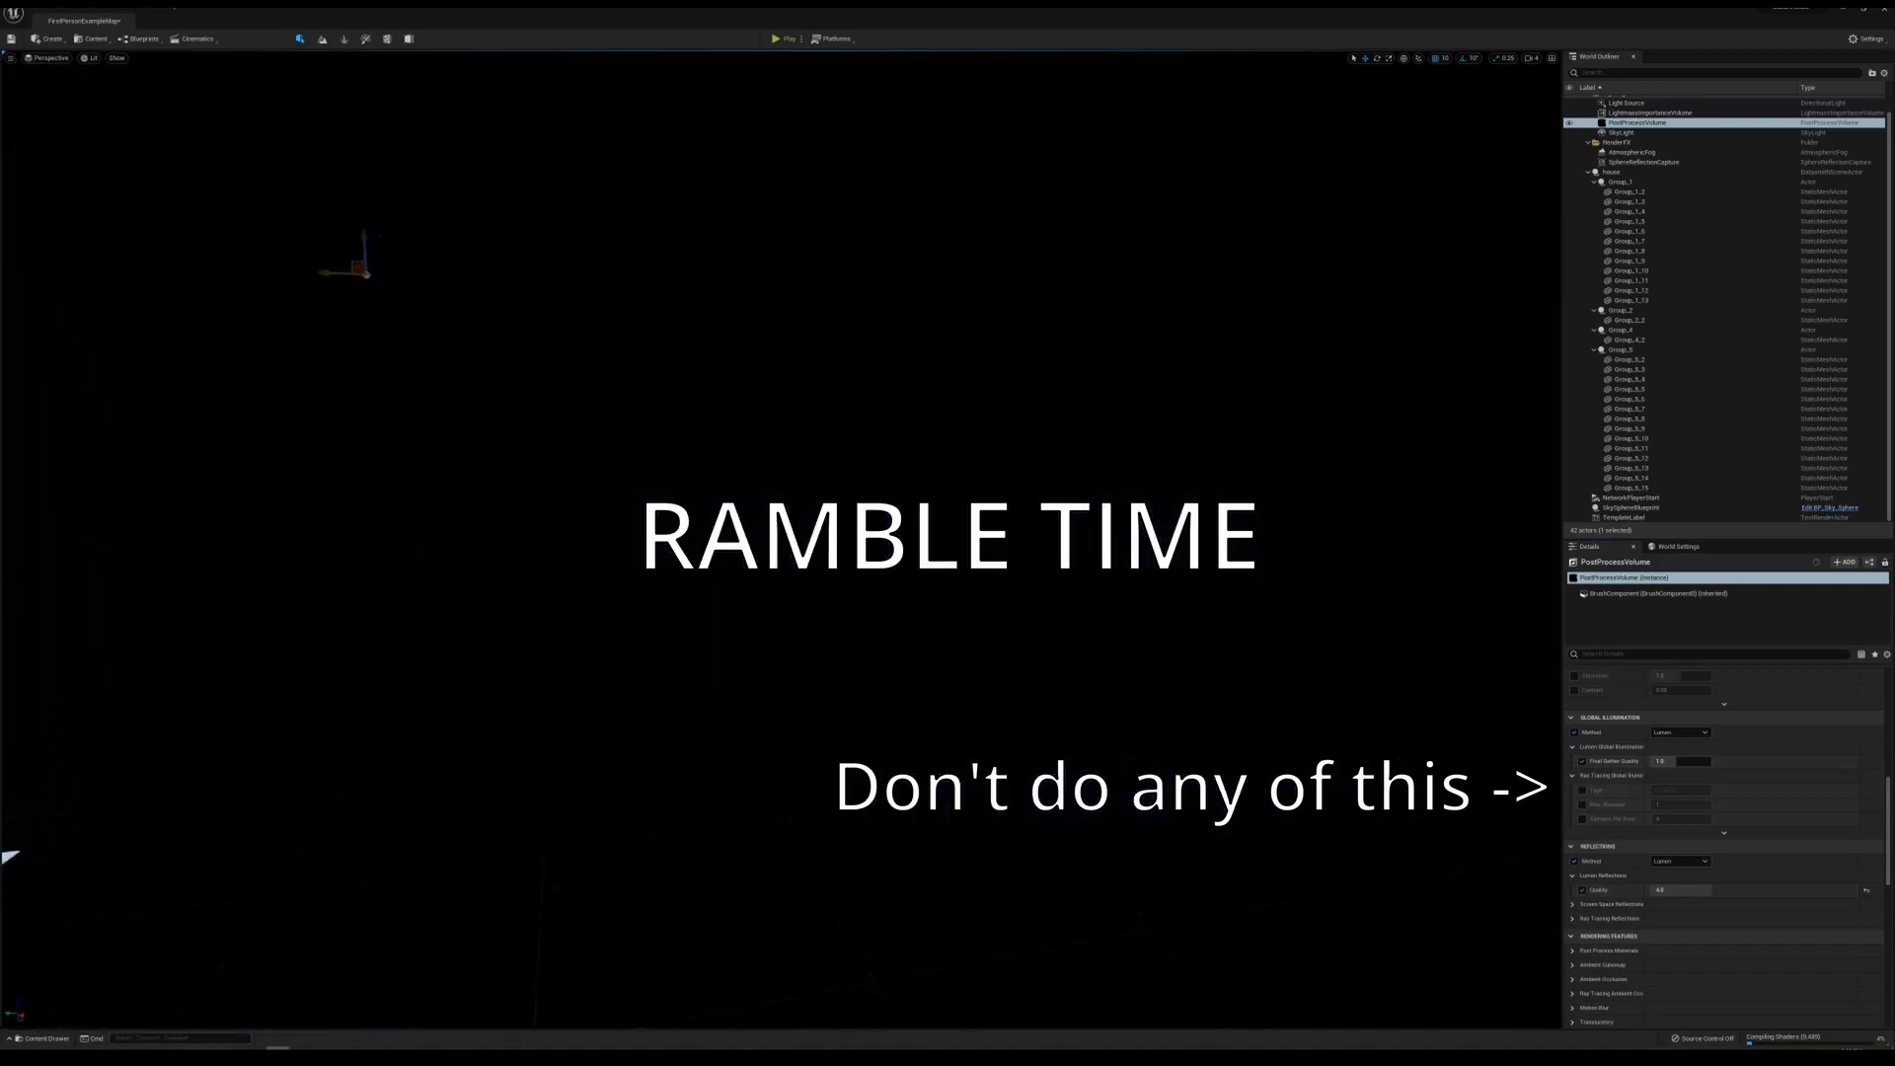
right_click_drag(781, 541, 750, 484)
right_click_drag(1099, 349, 1099, 445)
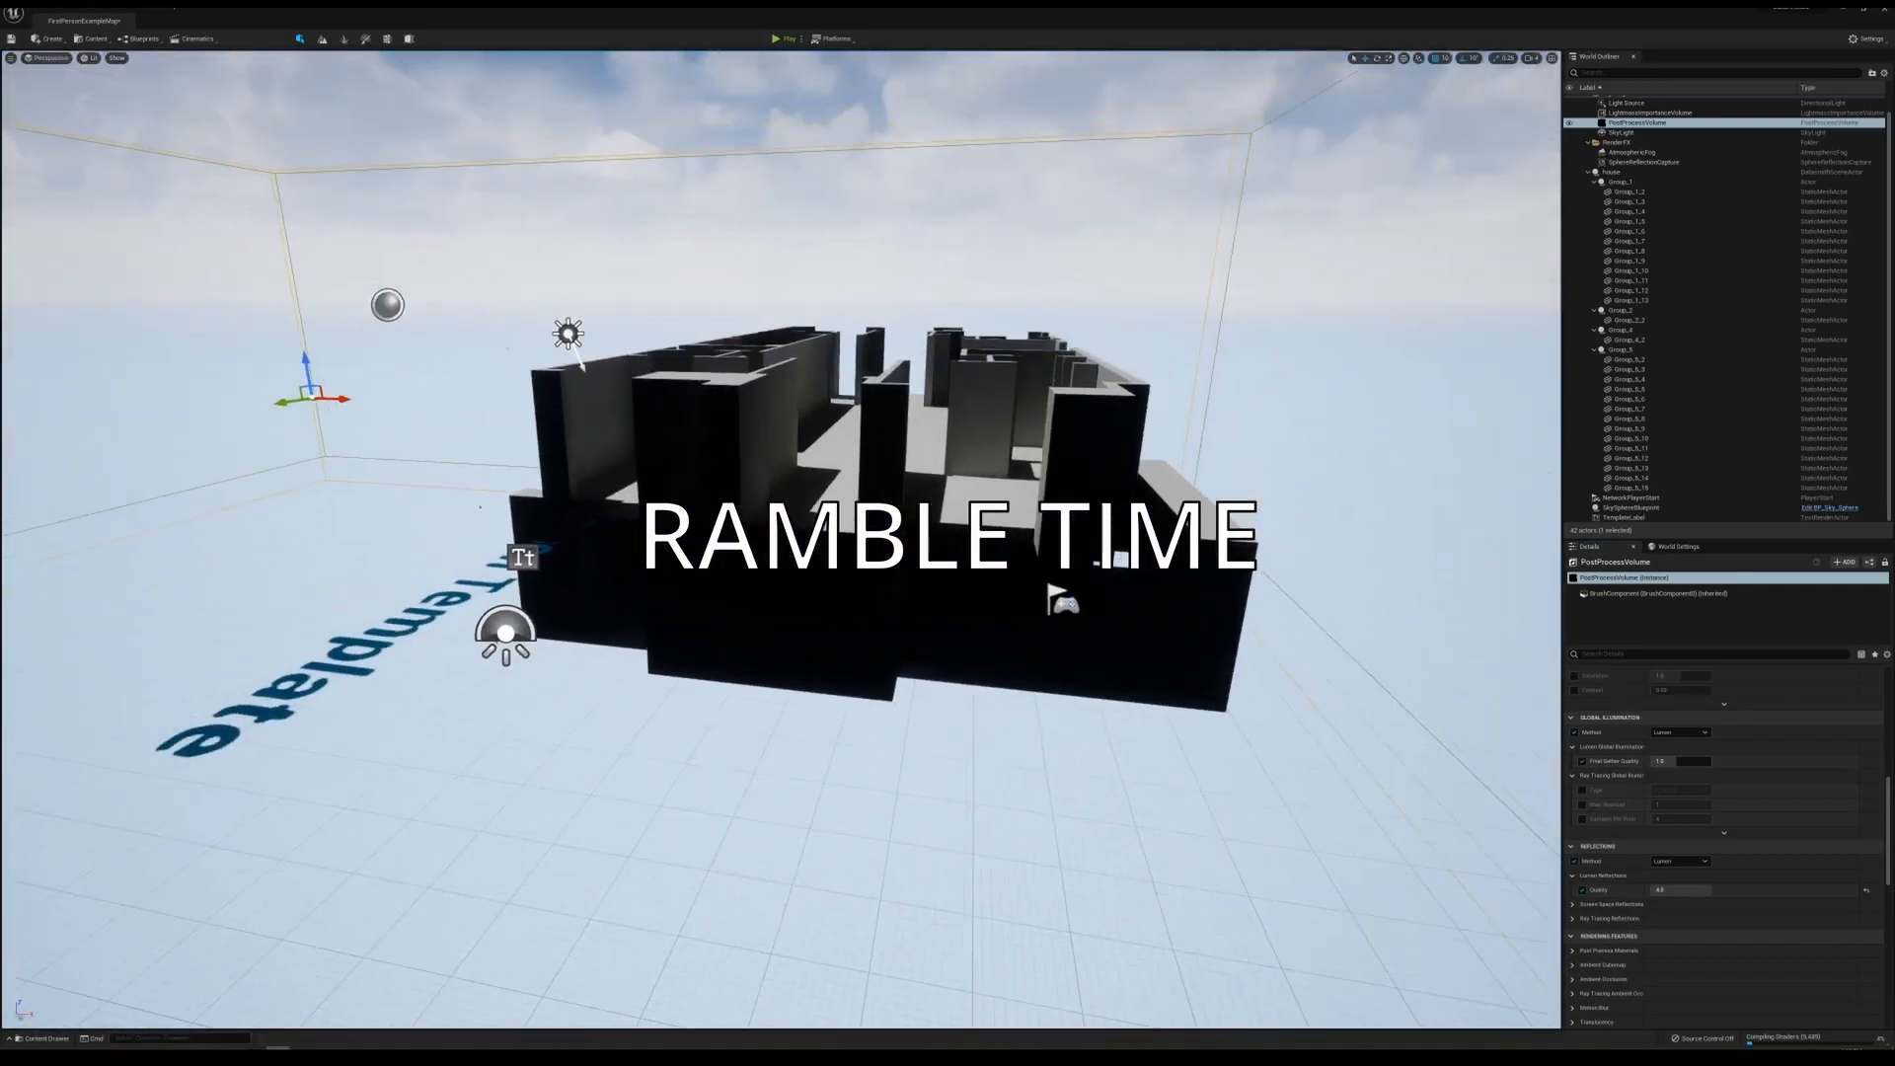
left_click(998, 435)
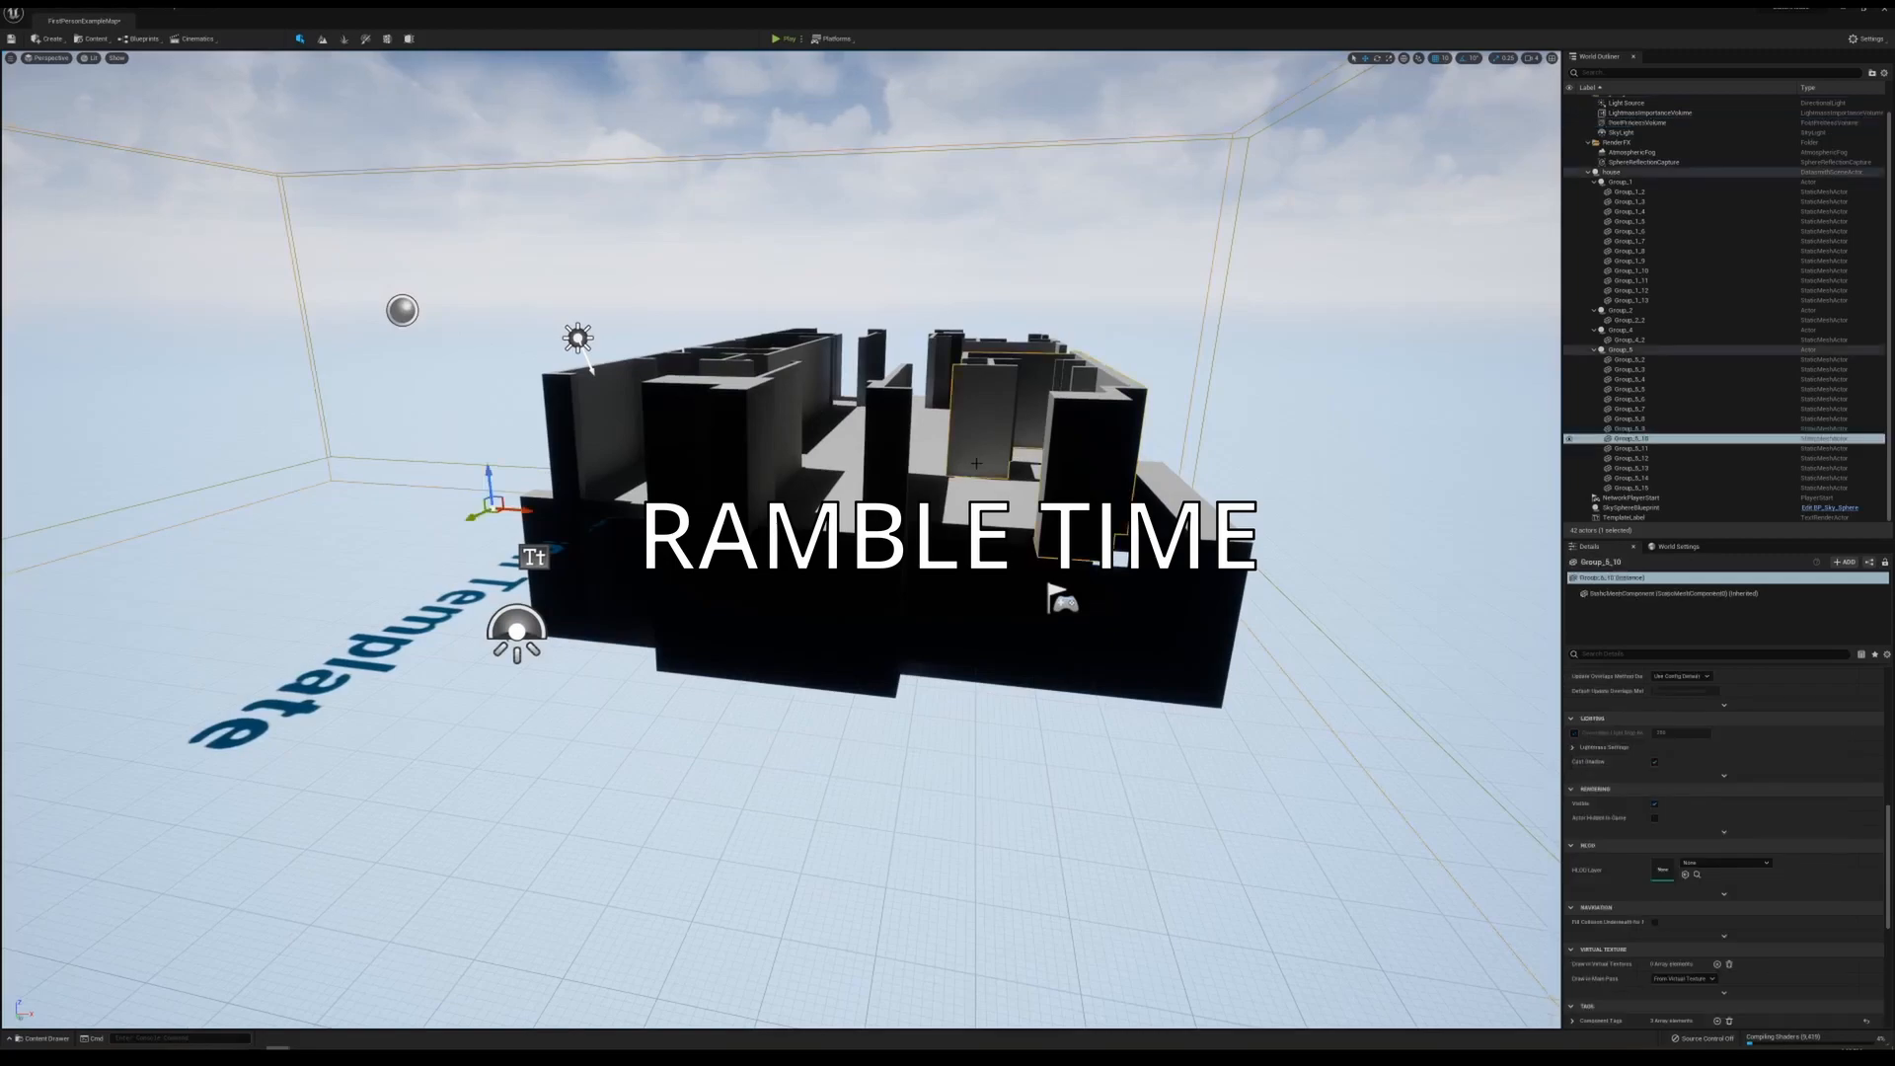
right_click_drag(998, 435, 1189, 420)
right_click(865, 533)
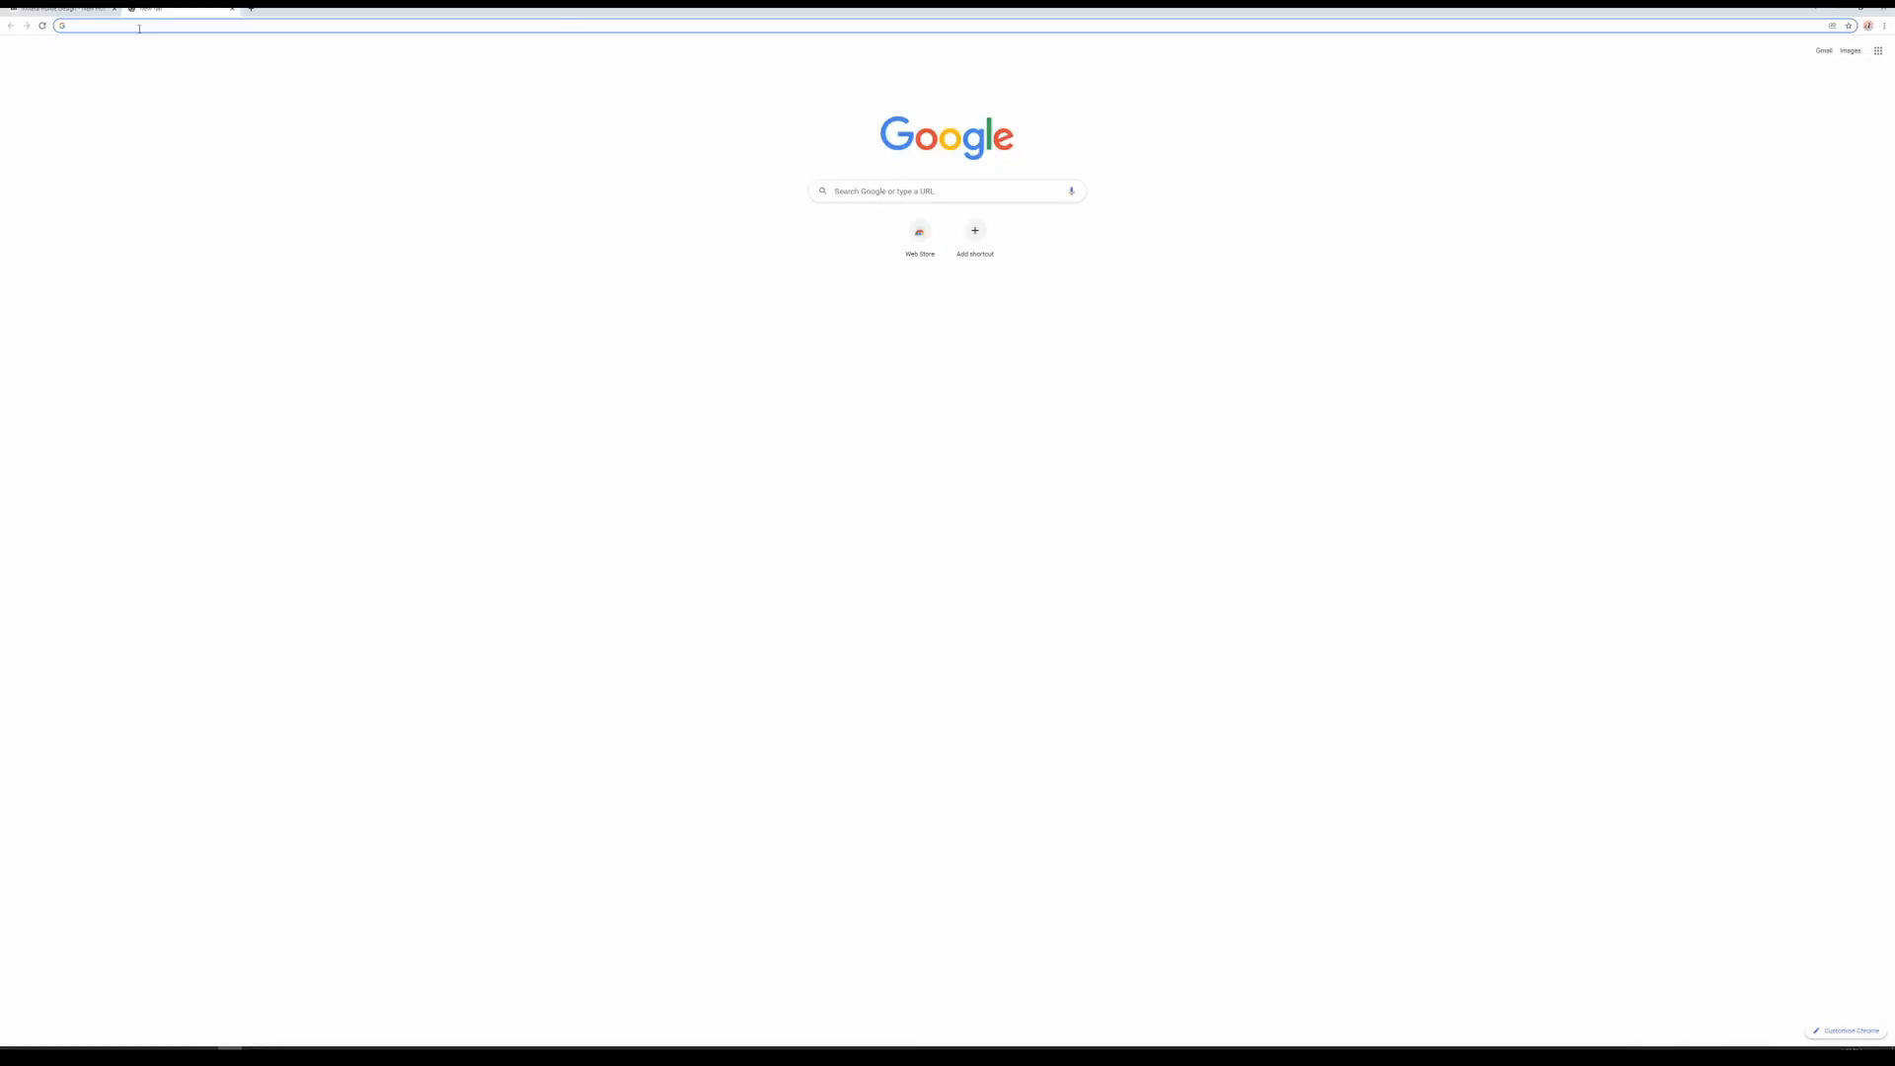
- Switch to the web browser, search for "unreal engine sunsky" and open the Sun and Sky Actor documentation to read the setup instructions
type("unreal eng")
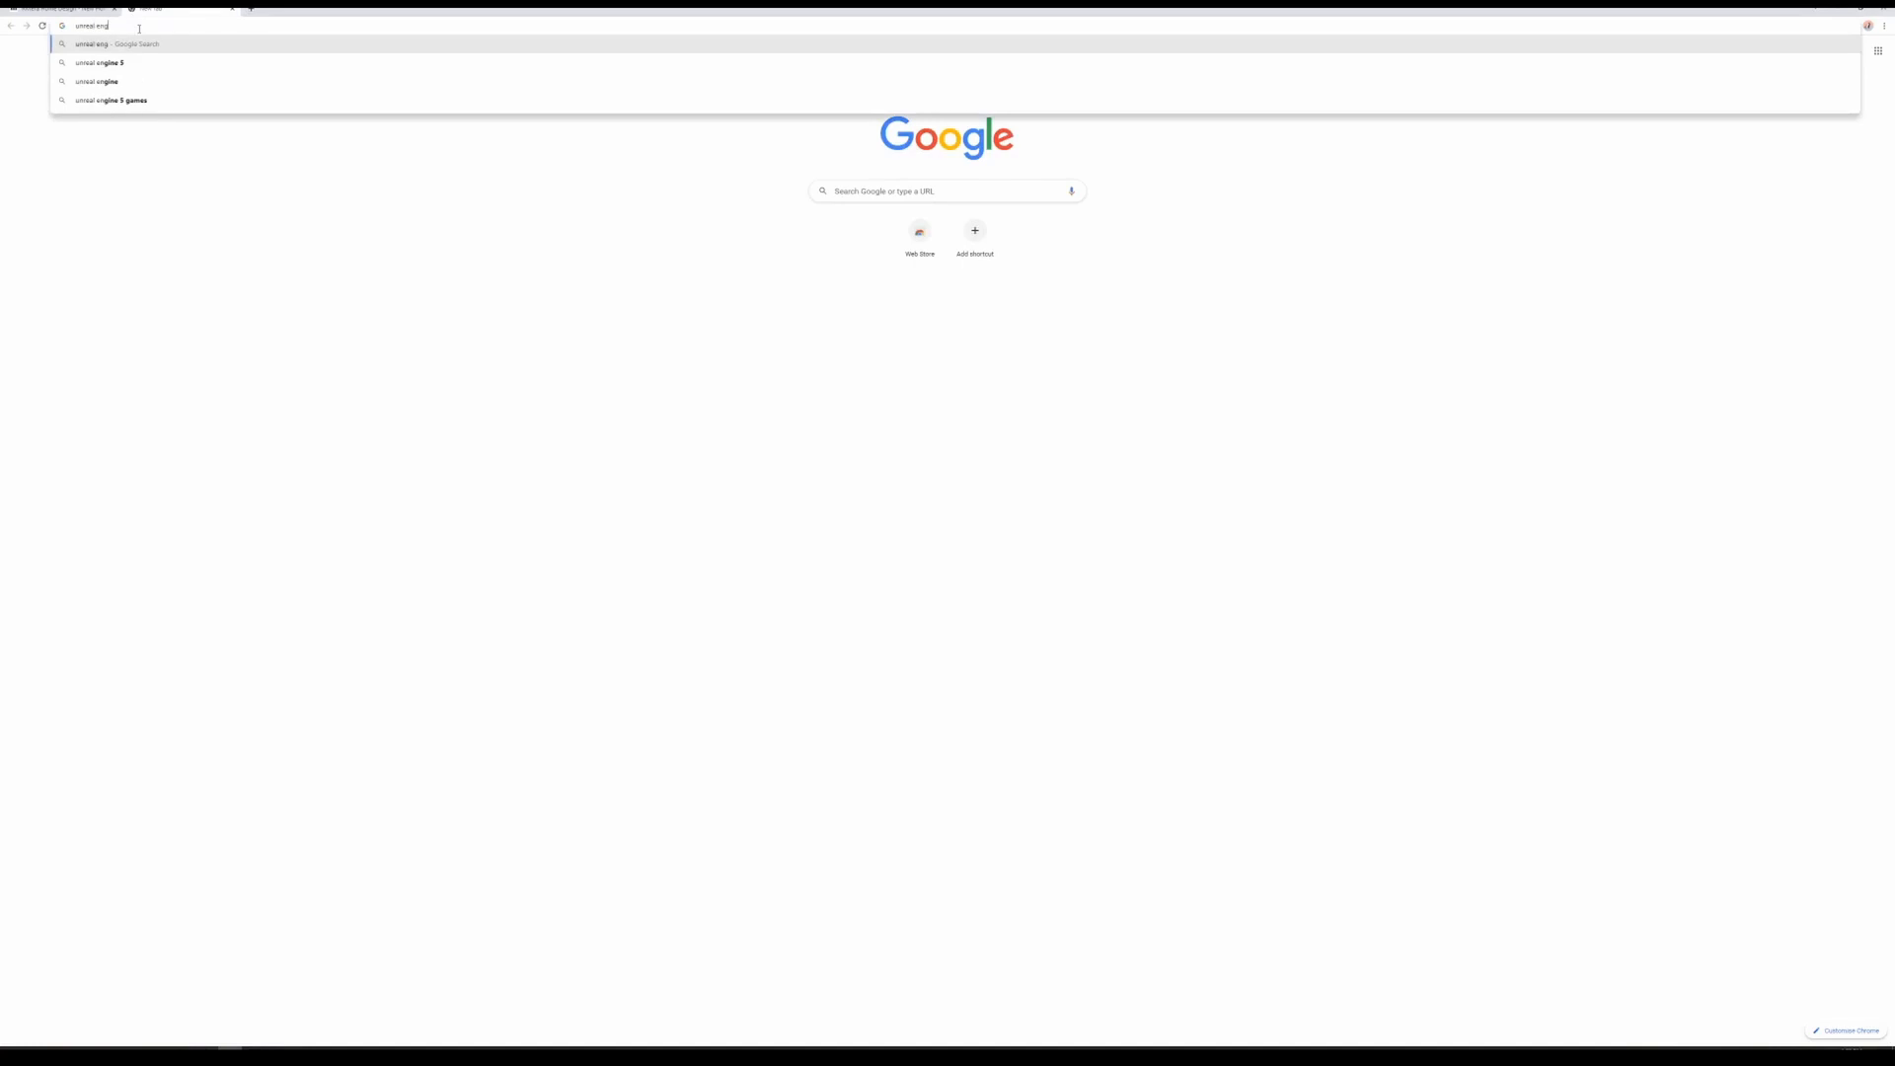
type("ine sunsky")
key("Return")
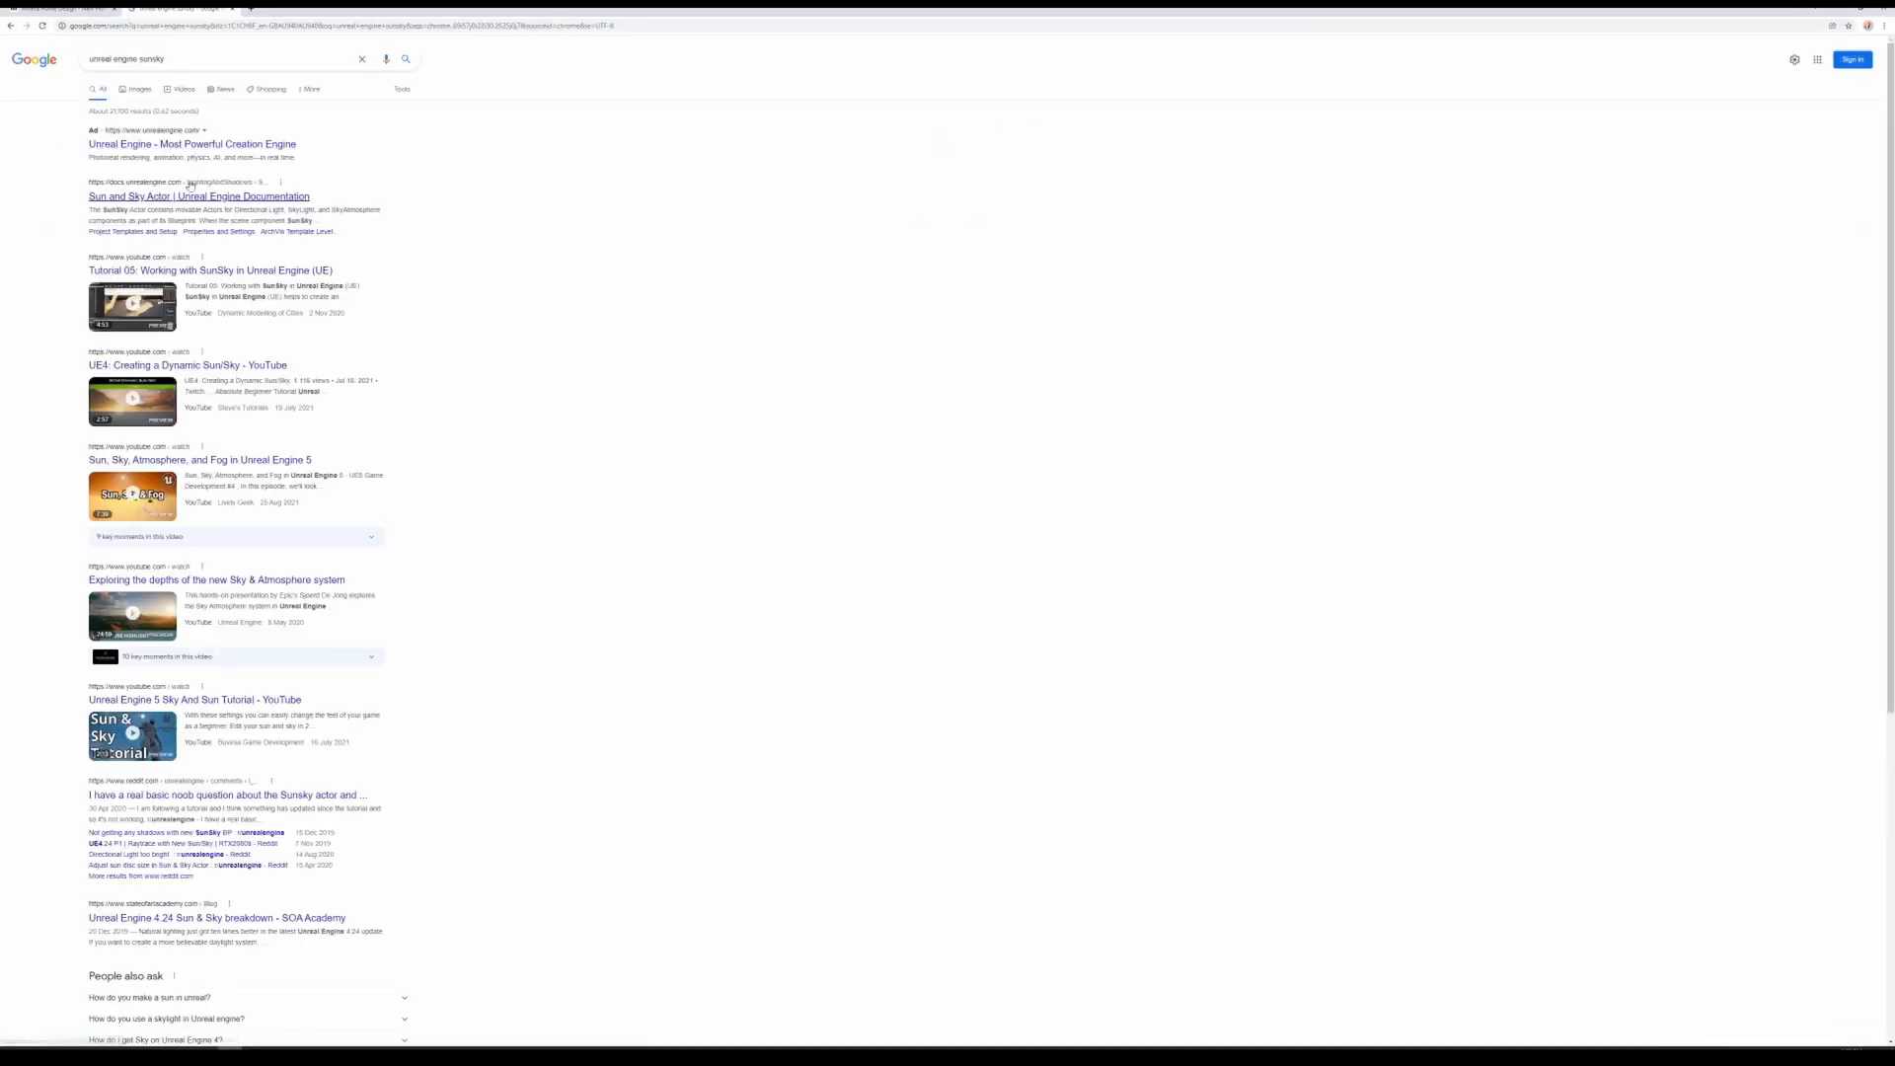
left_click(191, 185)
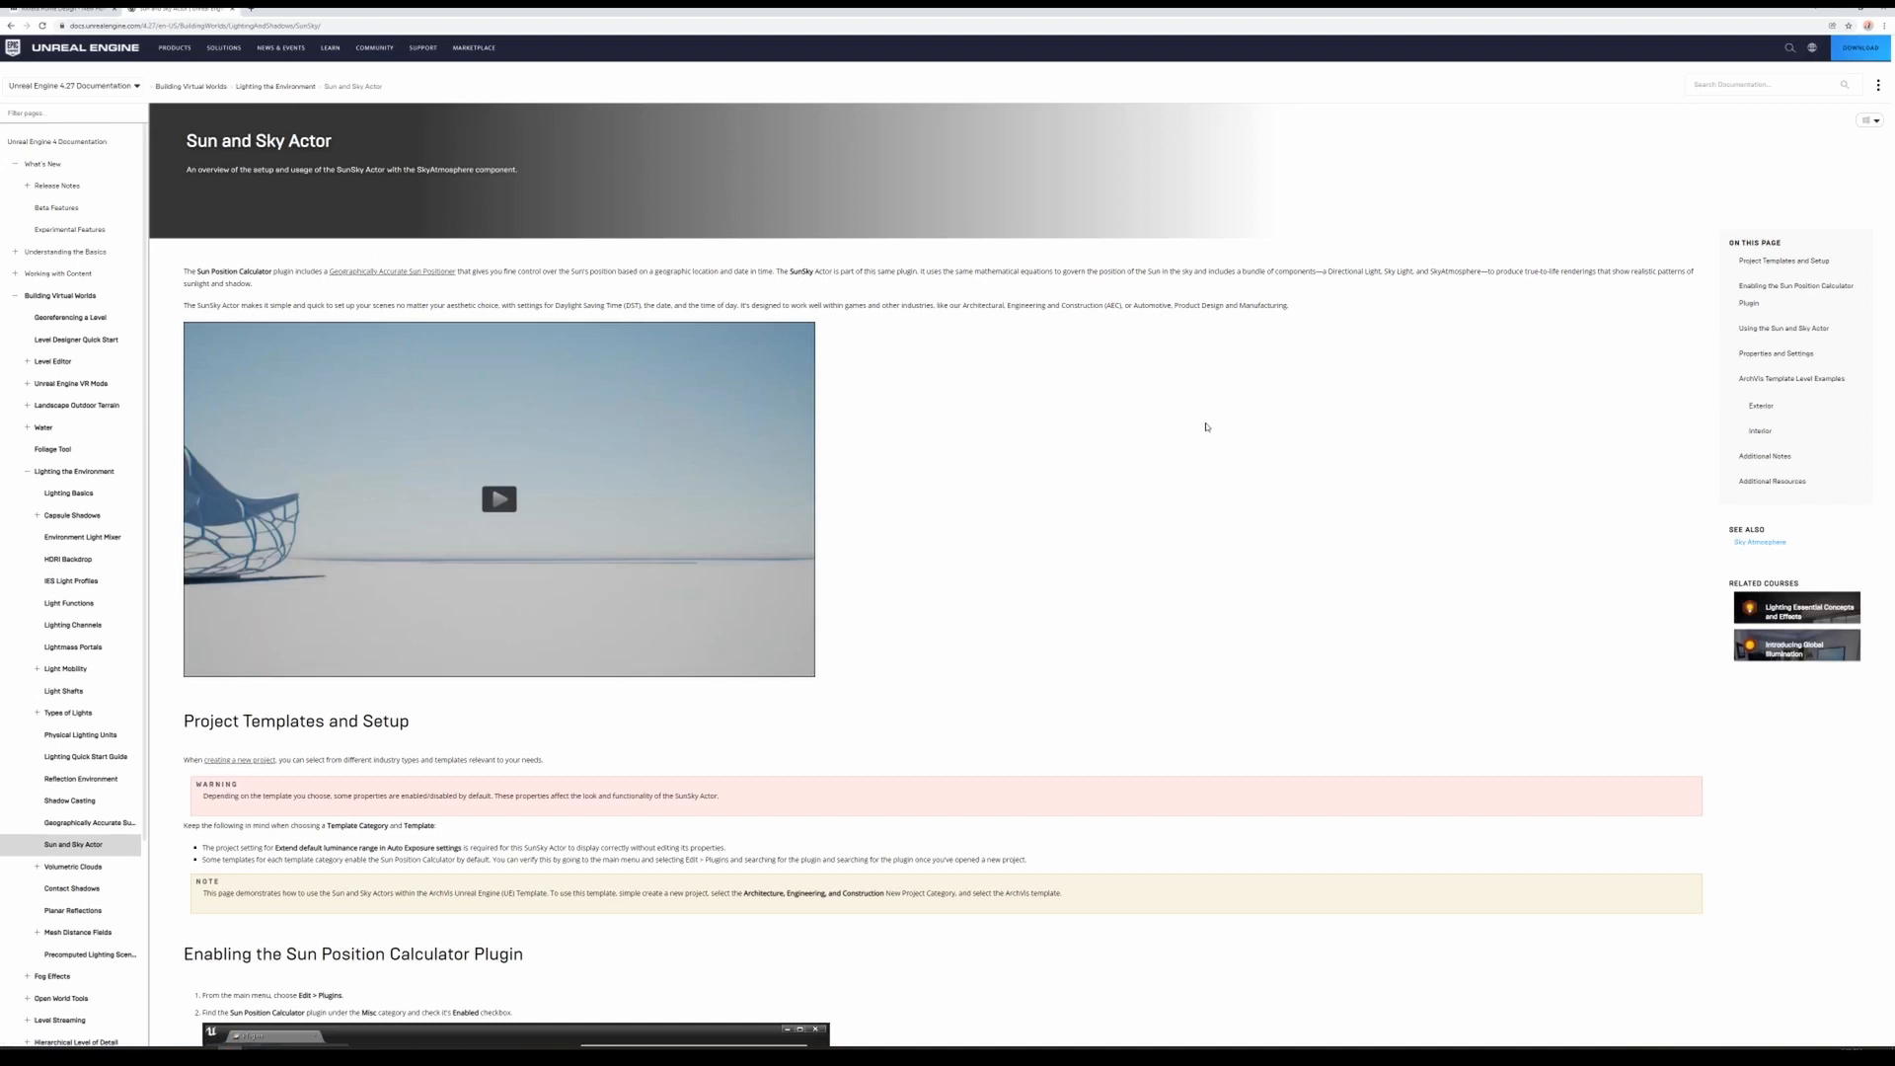
scroll(1206, 426, "down", 5)
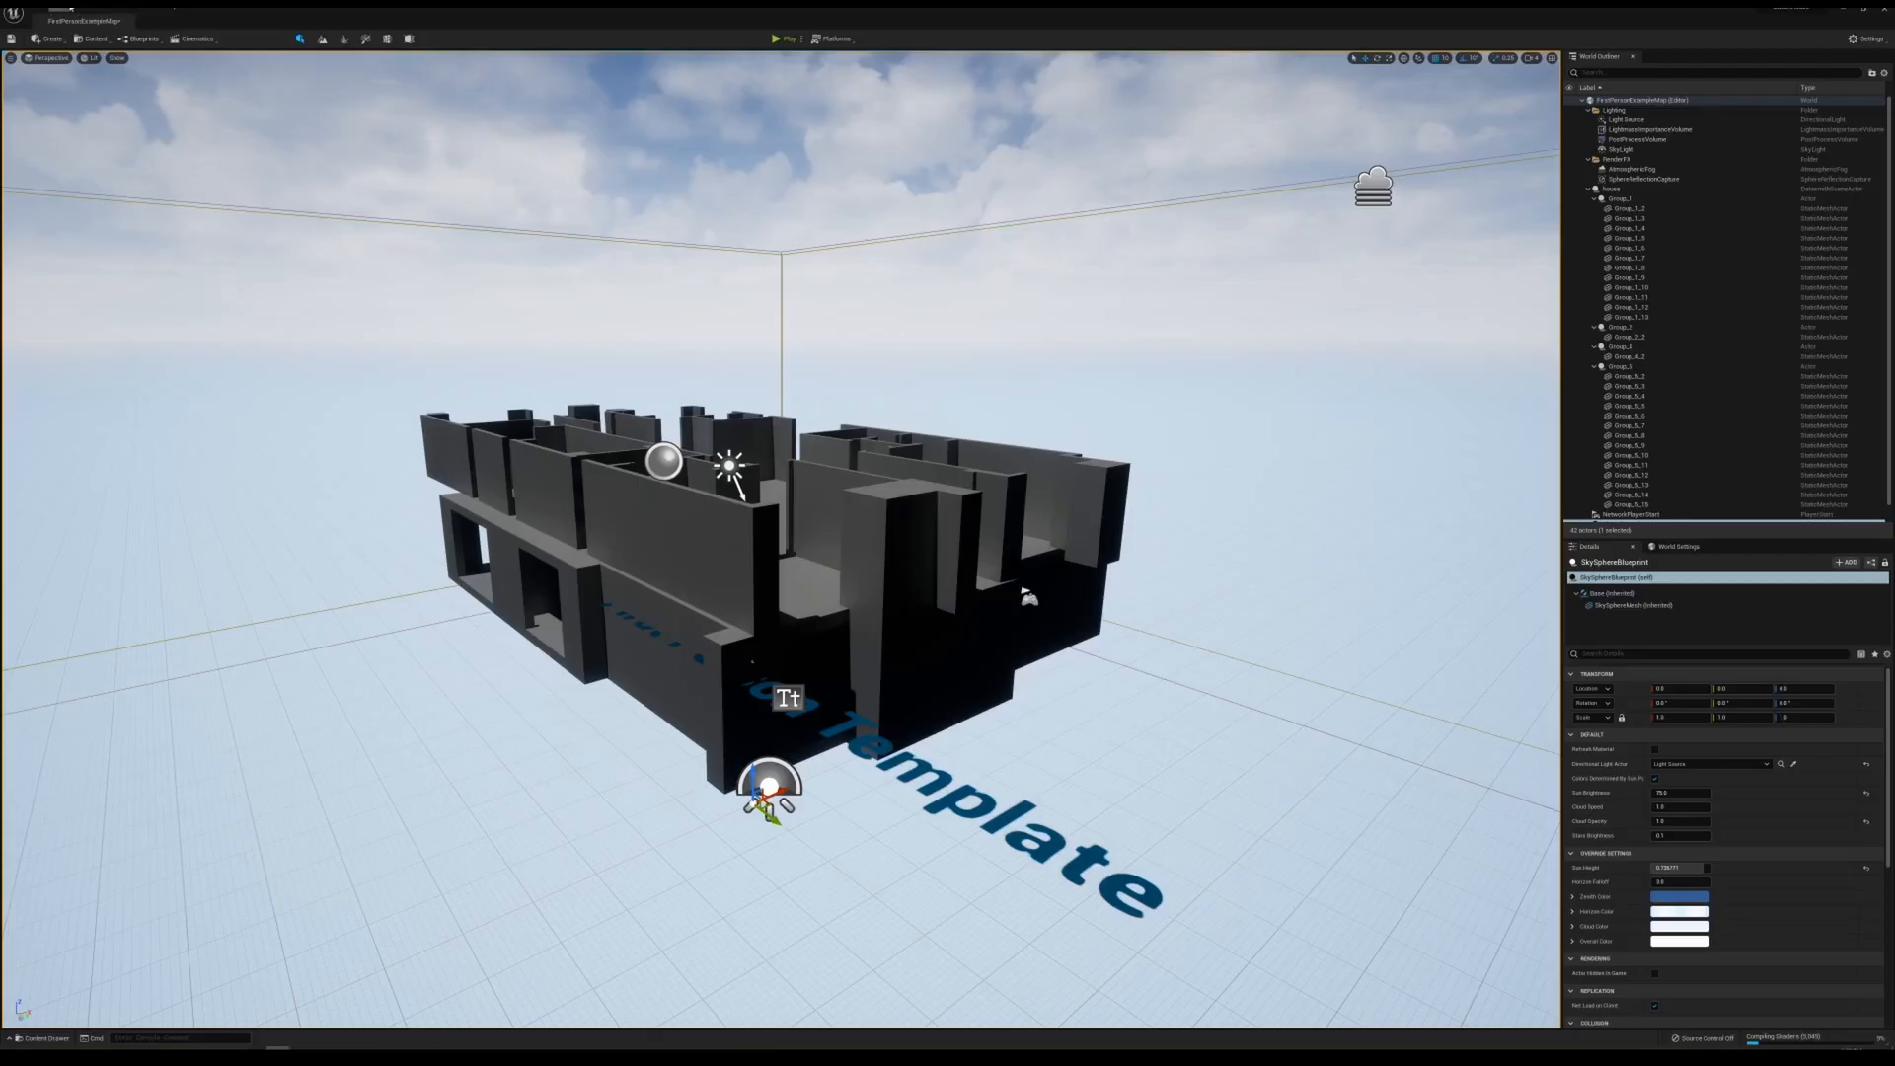
- Save the level, enable the Sun Position Calculator plugin, and restart the editor while saving the selected content
key("ctrl+s")
left_click(62, 9)
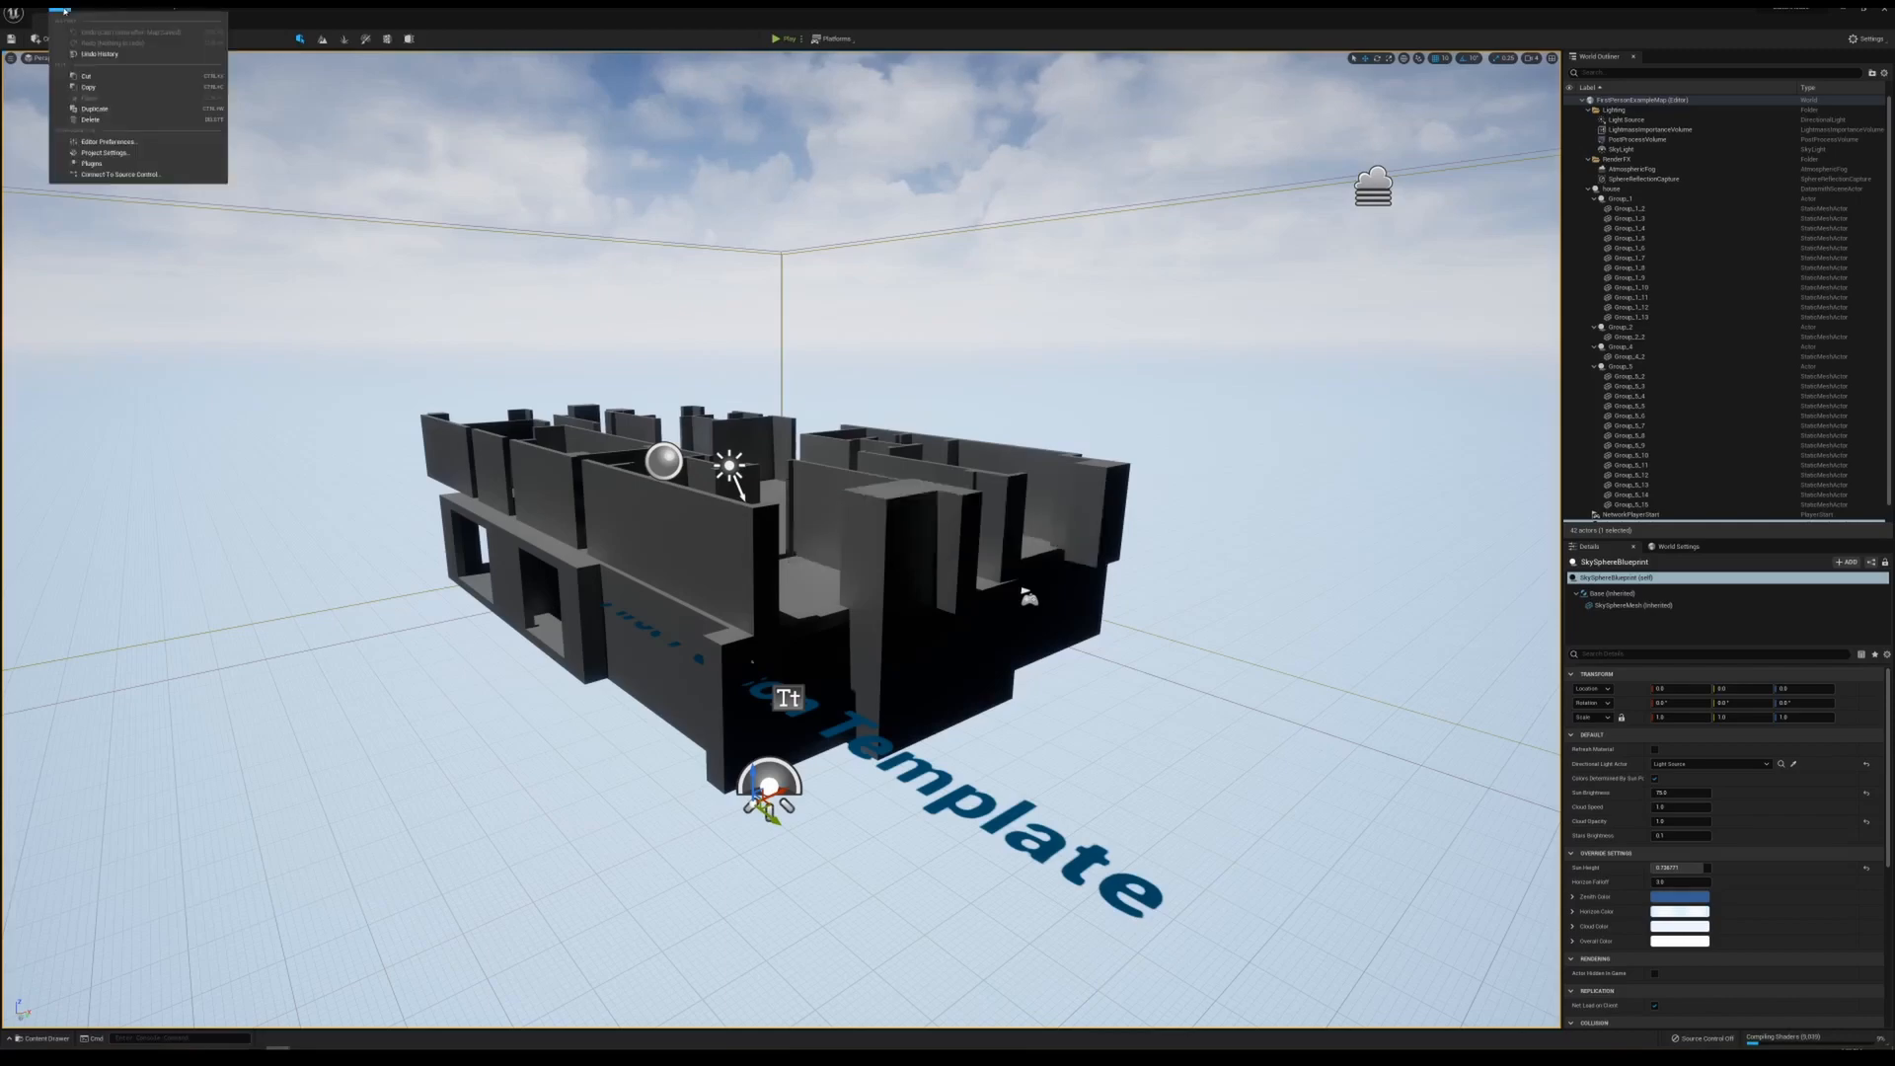
left_click(92, 163)
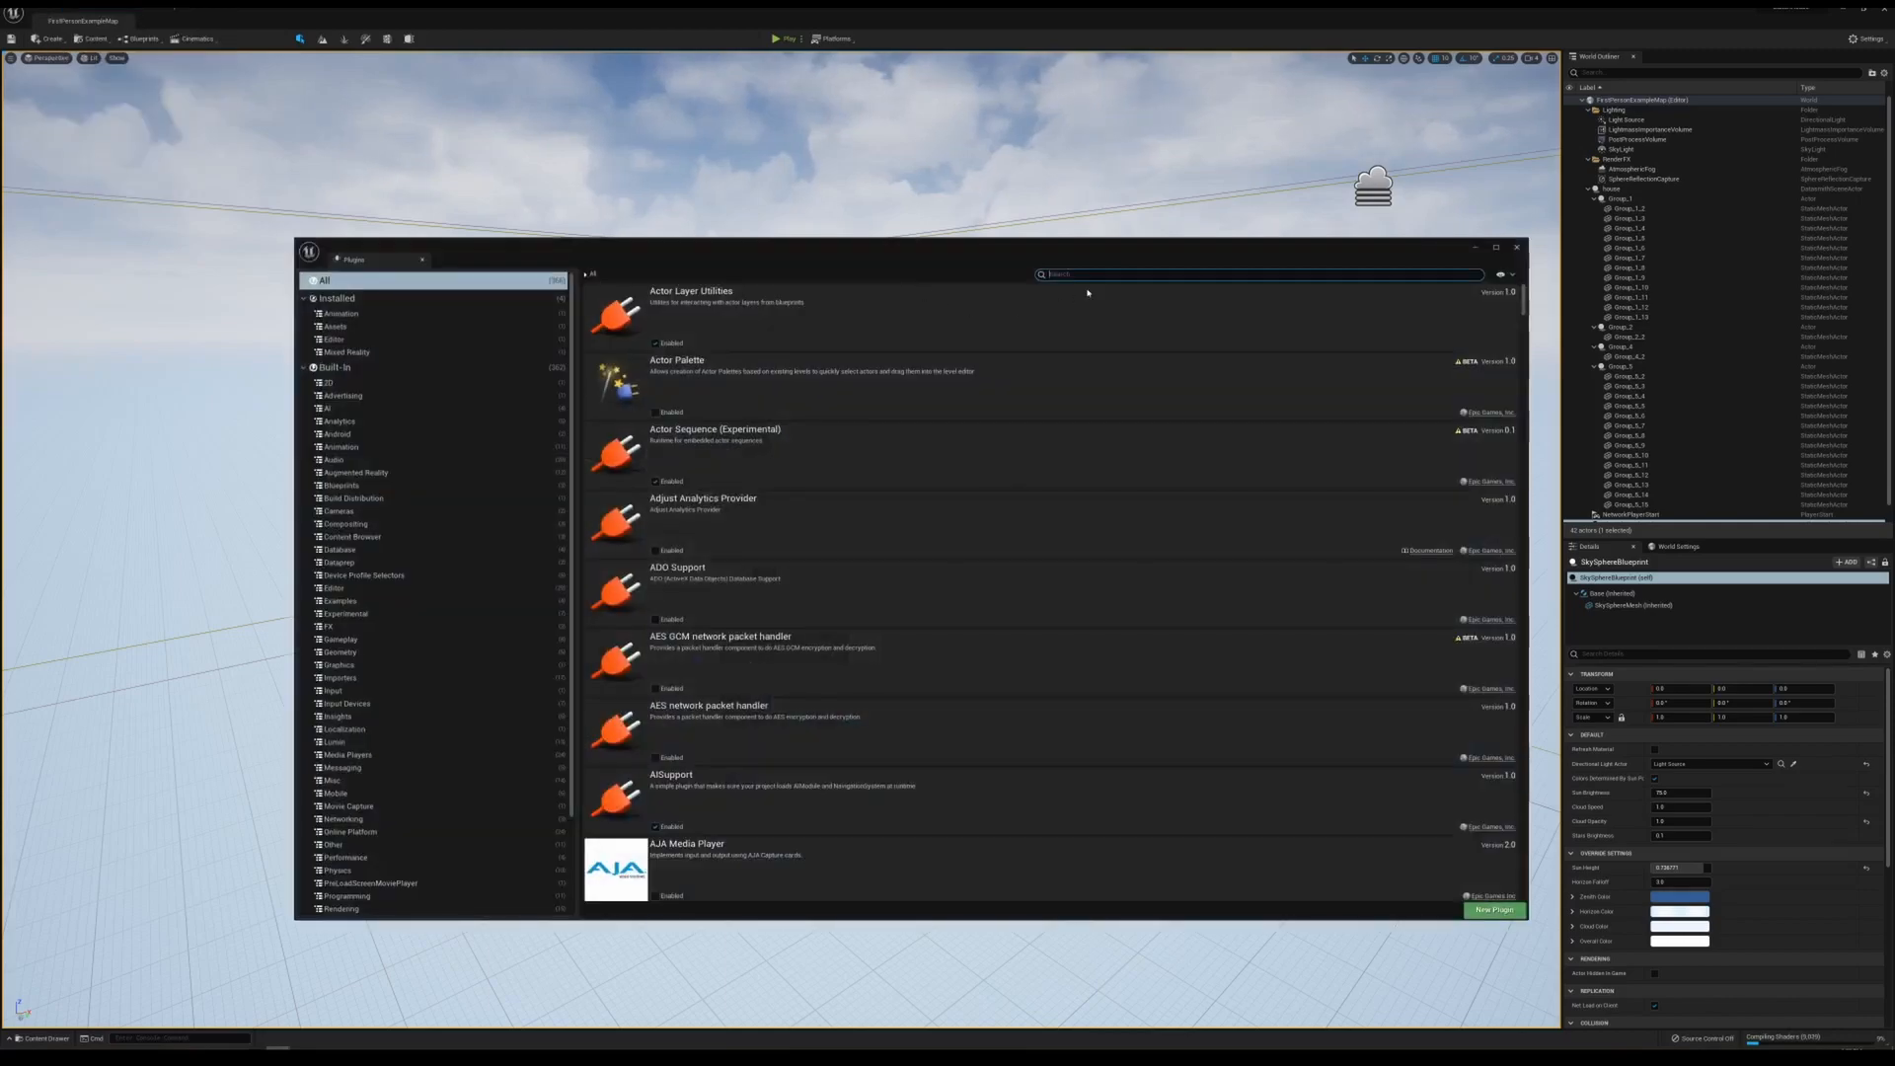
type("sun")
left_click(656, 342)
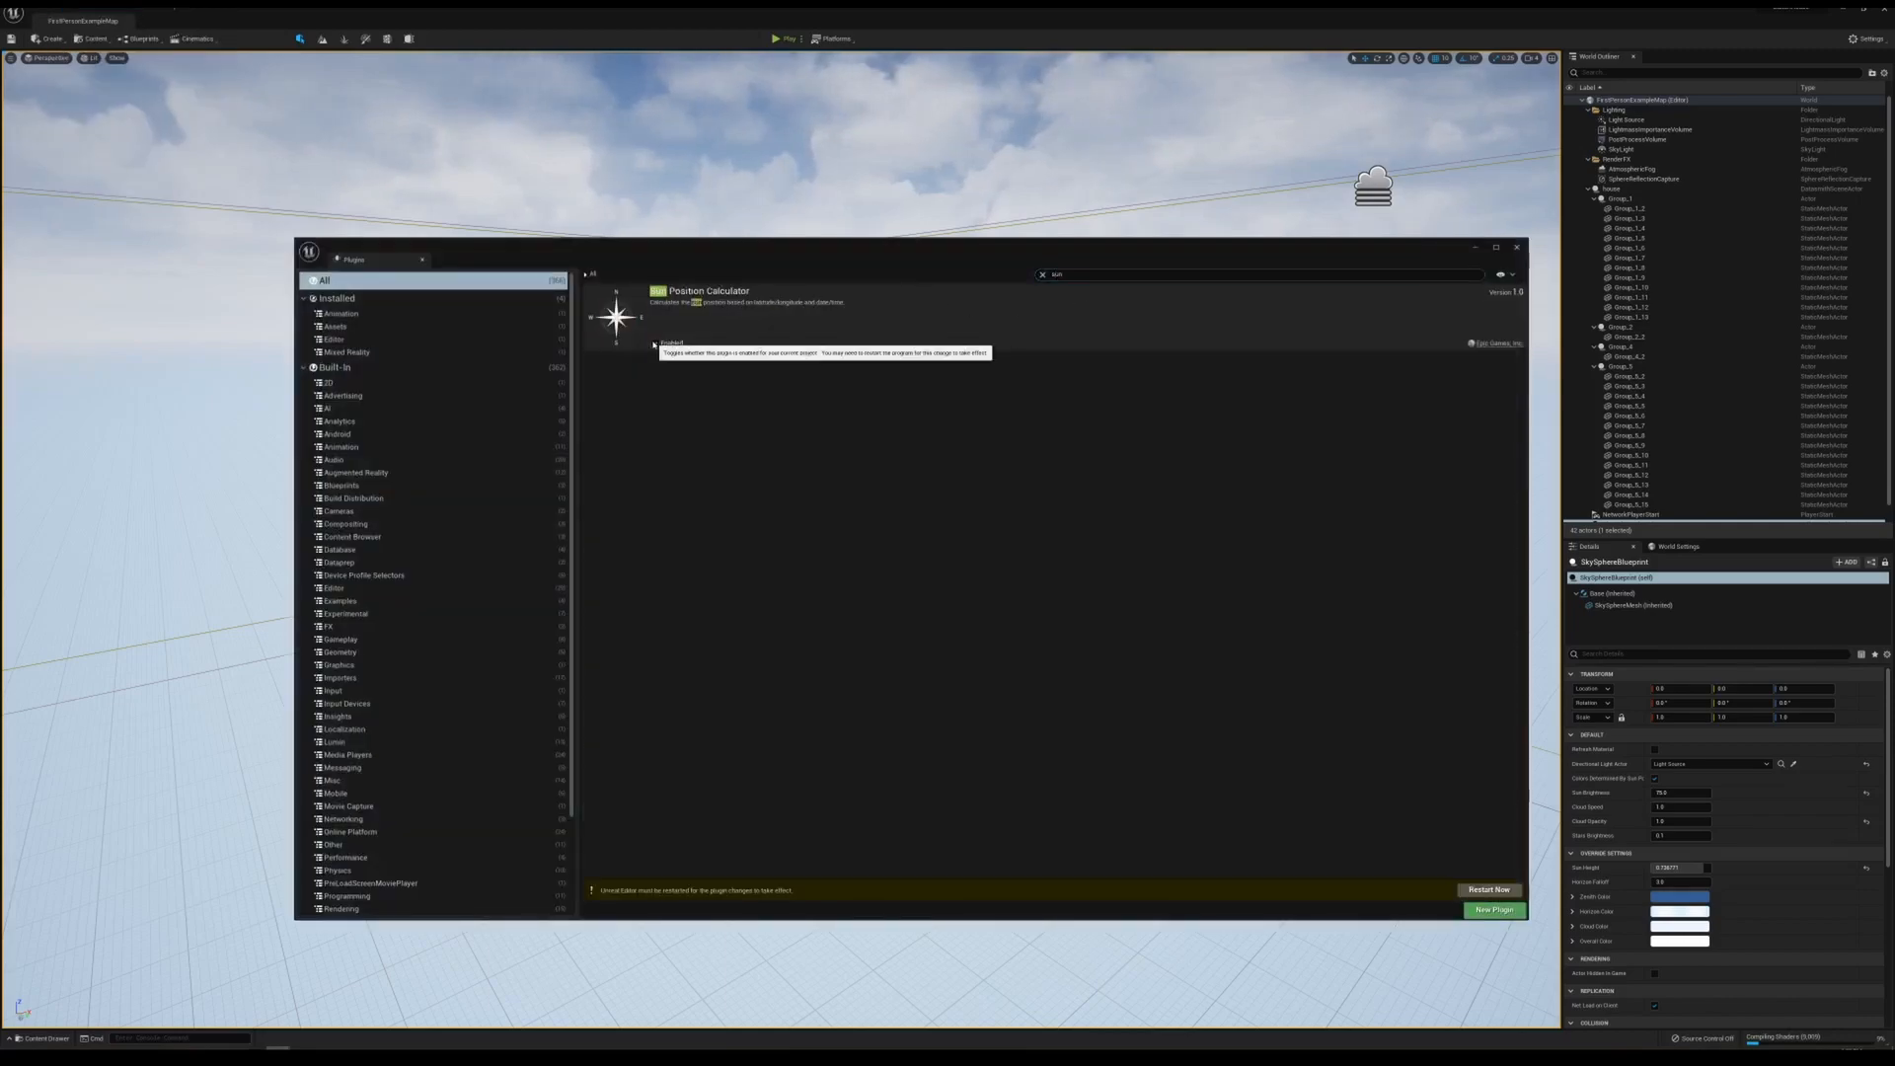
left_click(1489, 889)
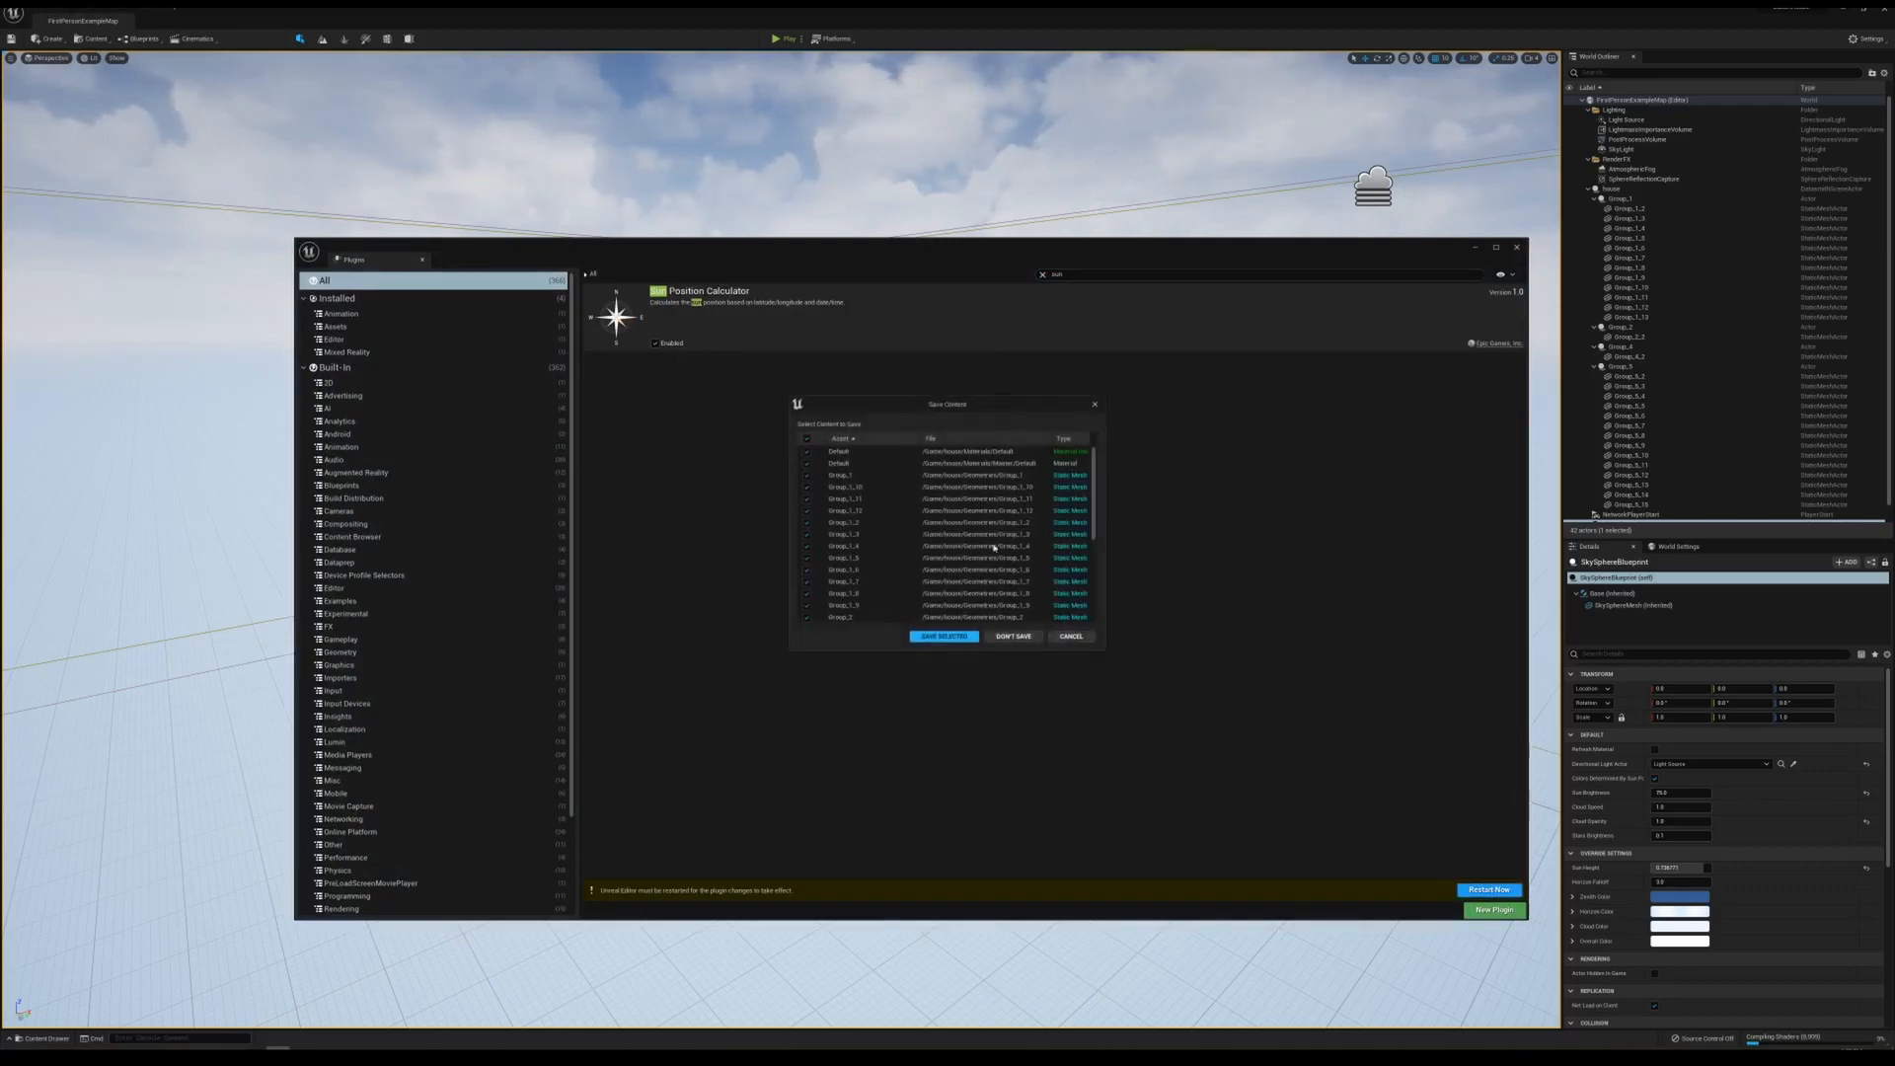
left_click(967, 636)
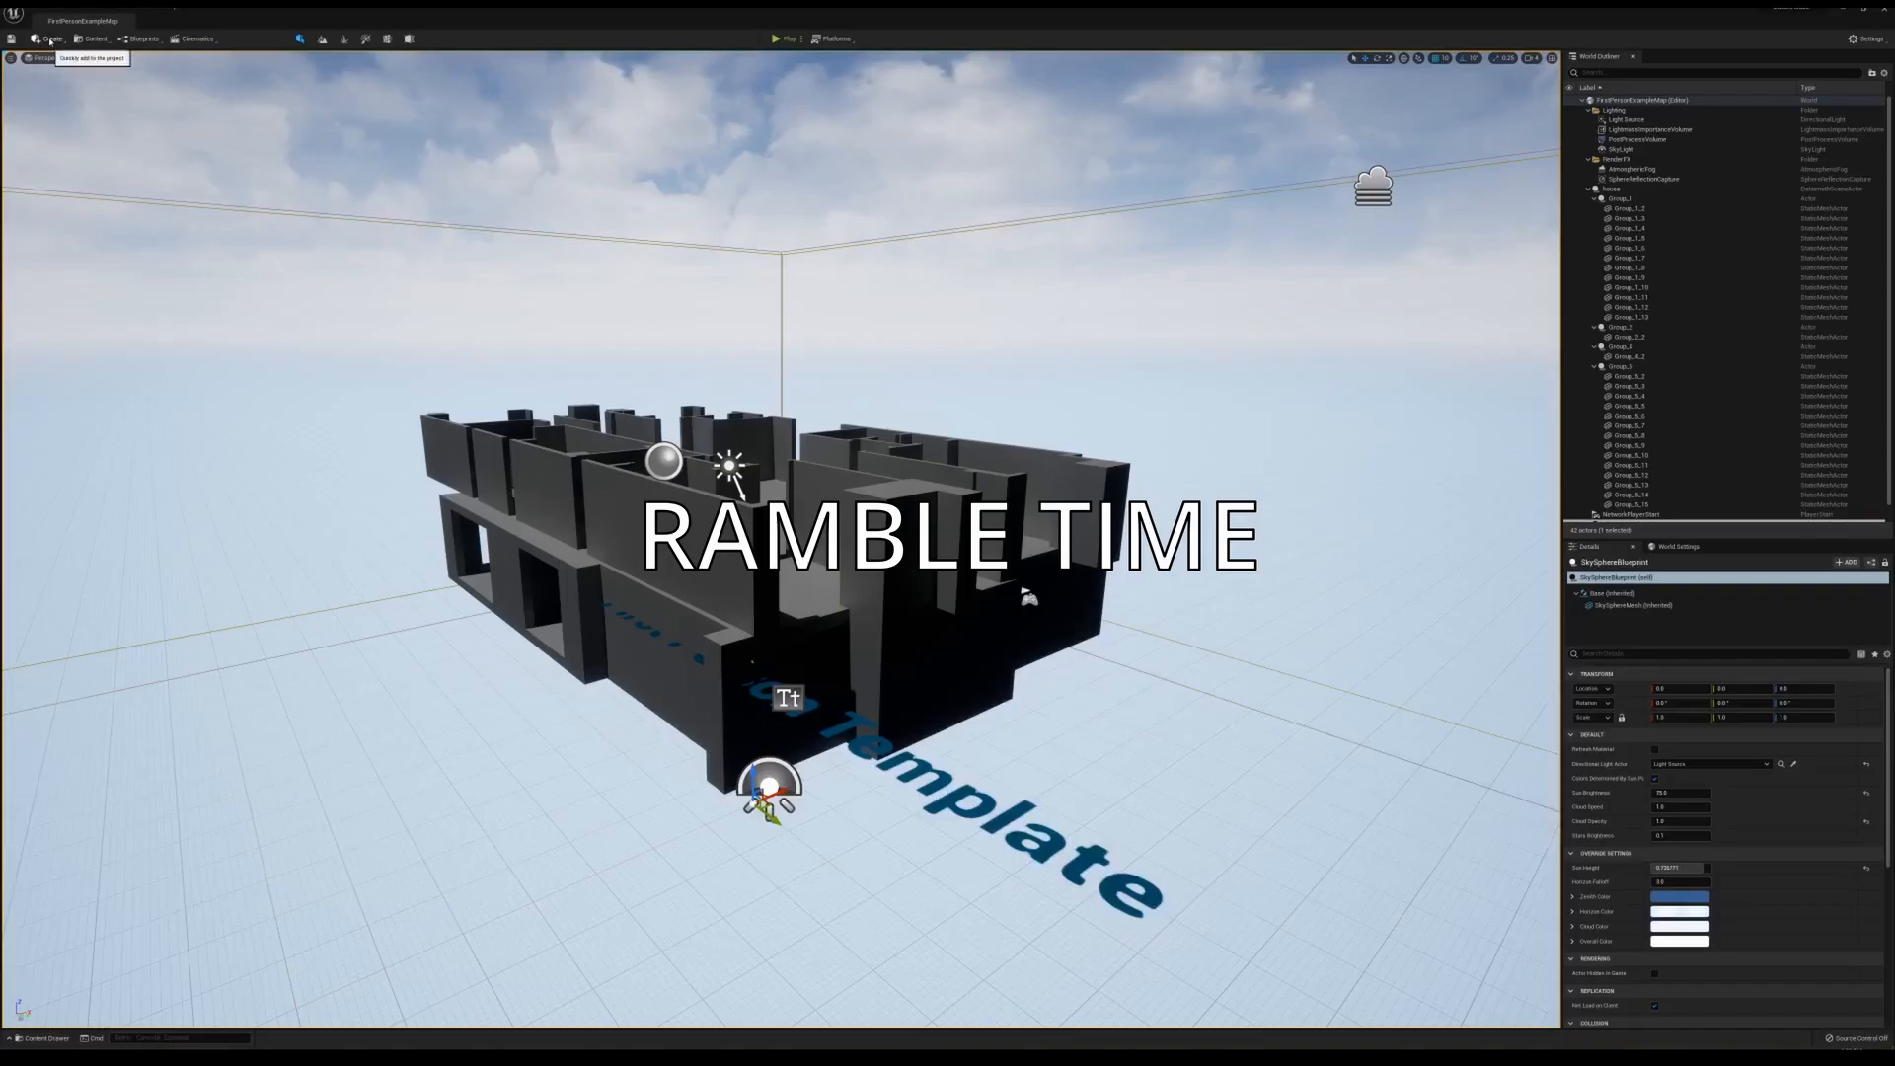
- Try to add a SunSky actor from the full list of actor classes and raise the placed actor above the house
left_click(51, 40)
left_click(51, 40)
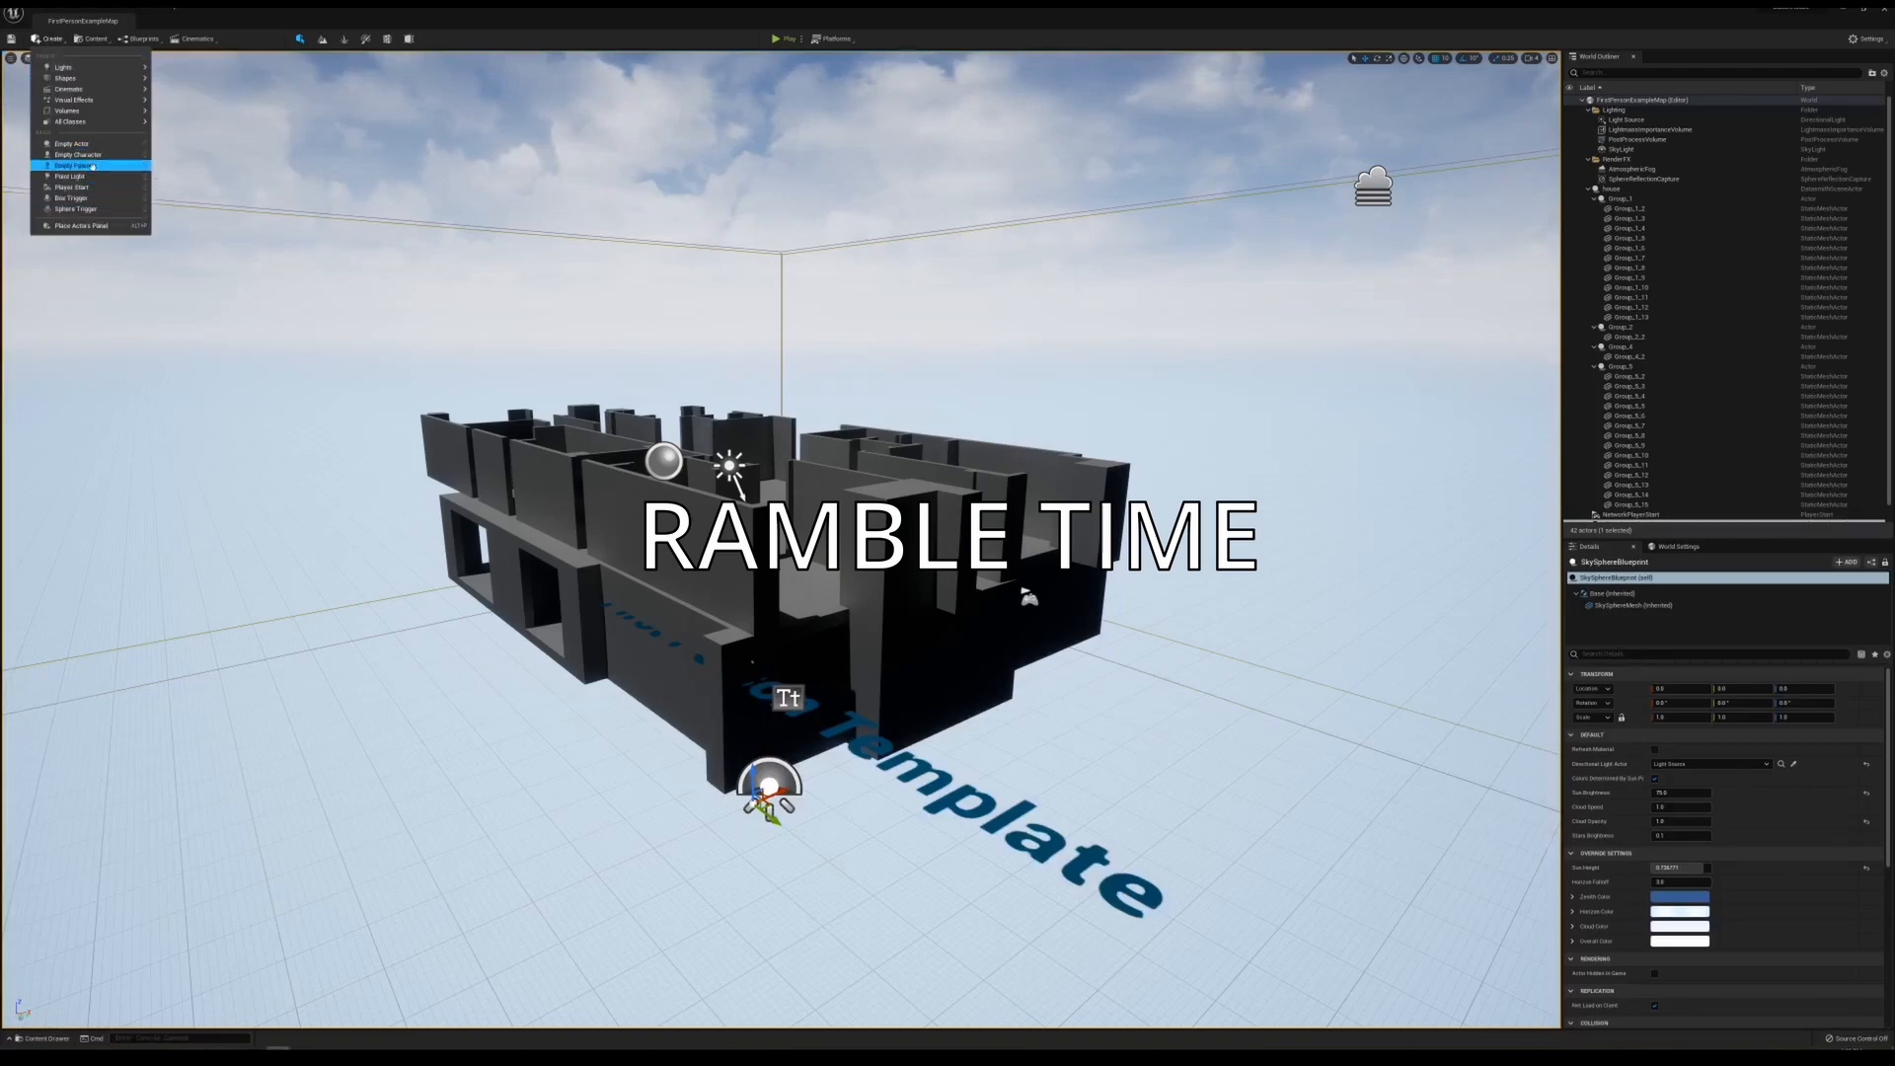
mouse_move(99, 129)
type("s")
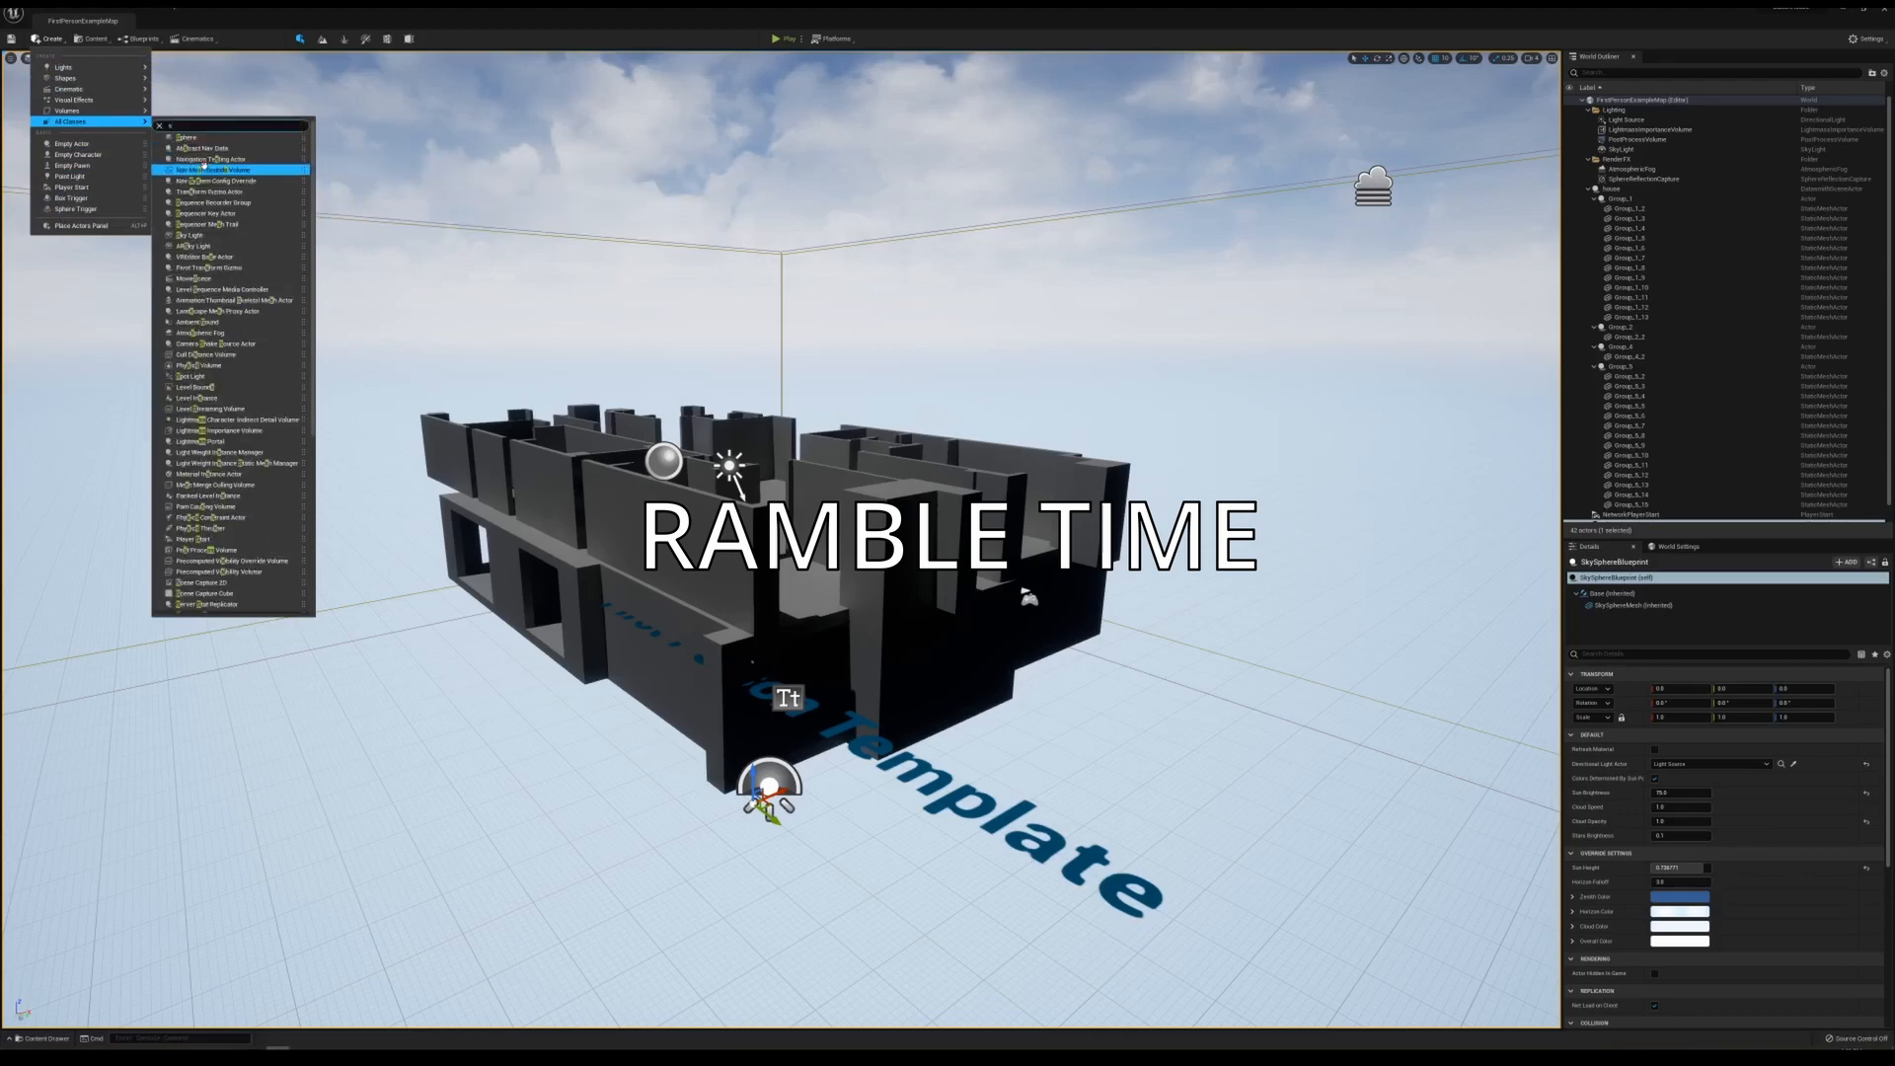
type("ky")
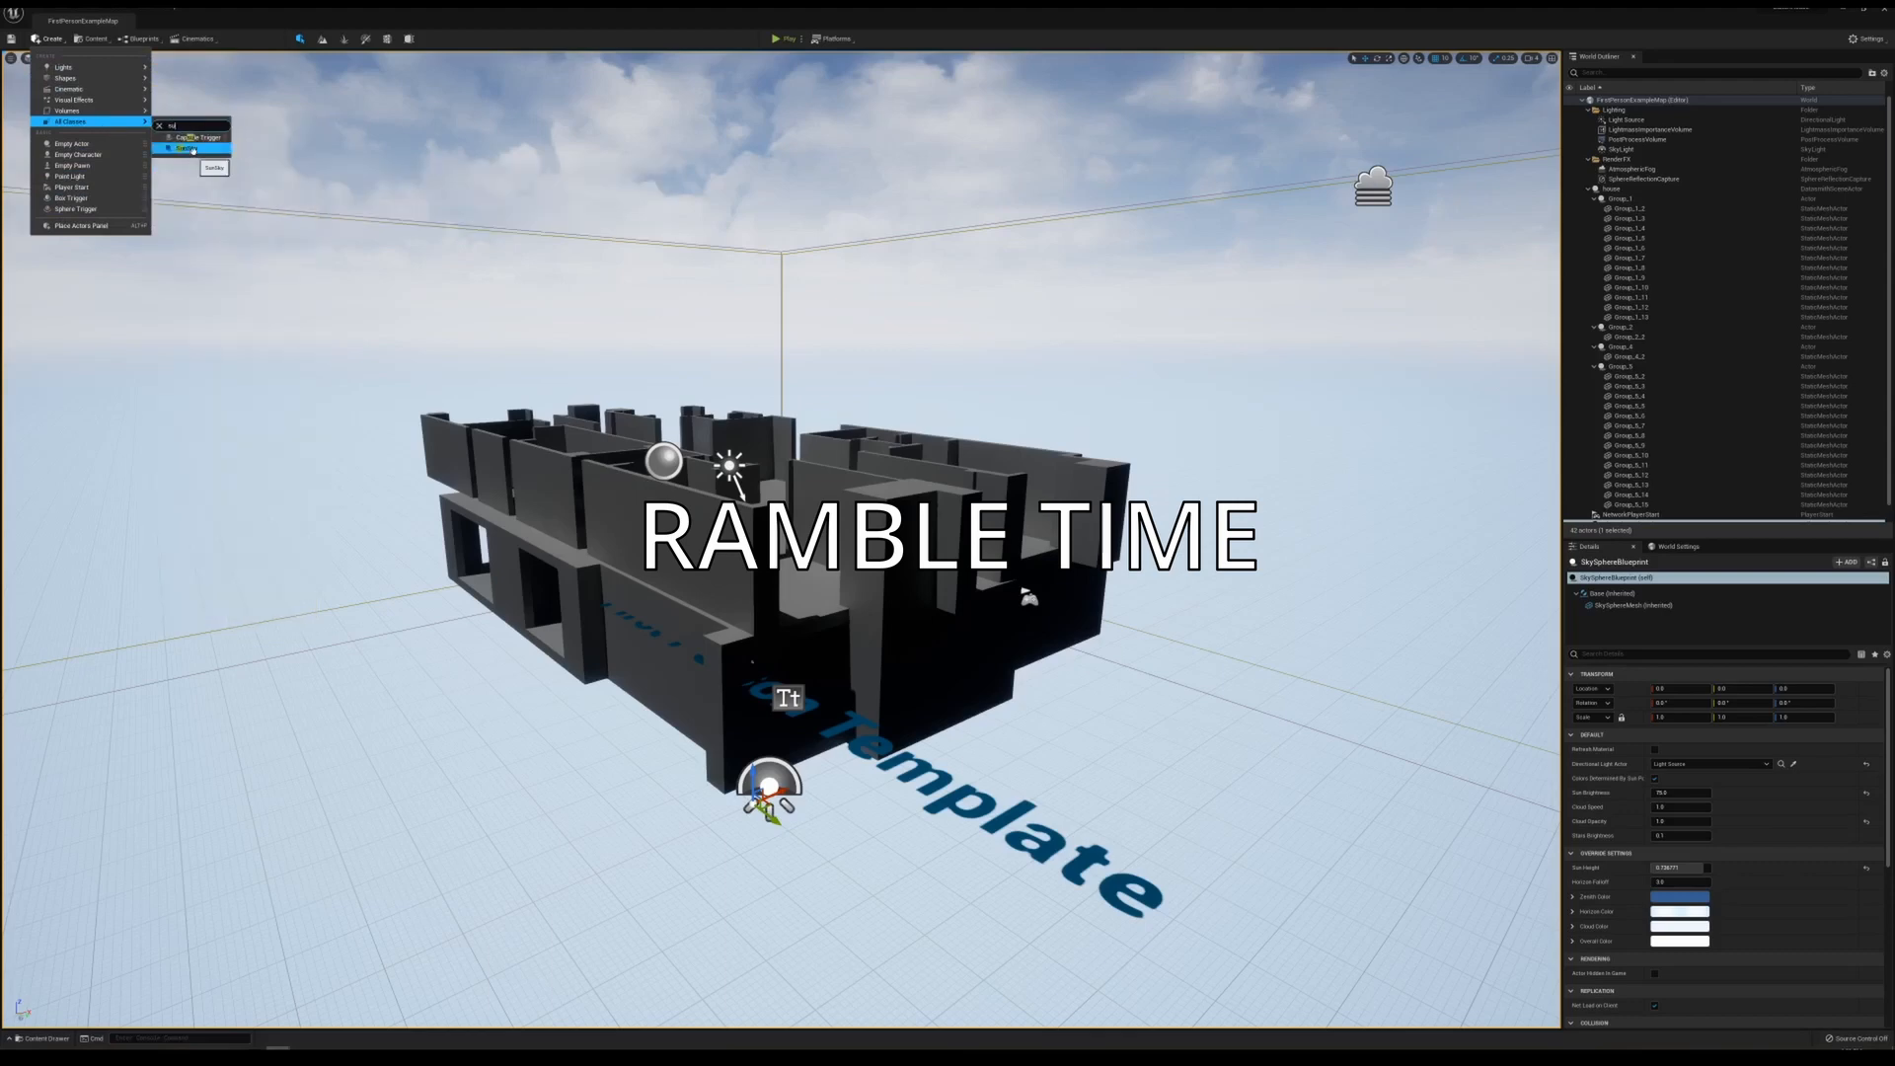
left_click(197, 154)
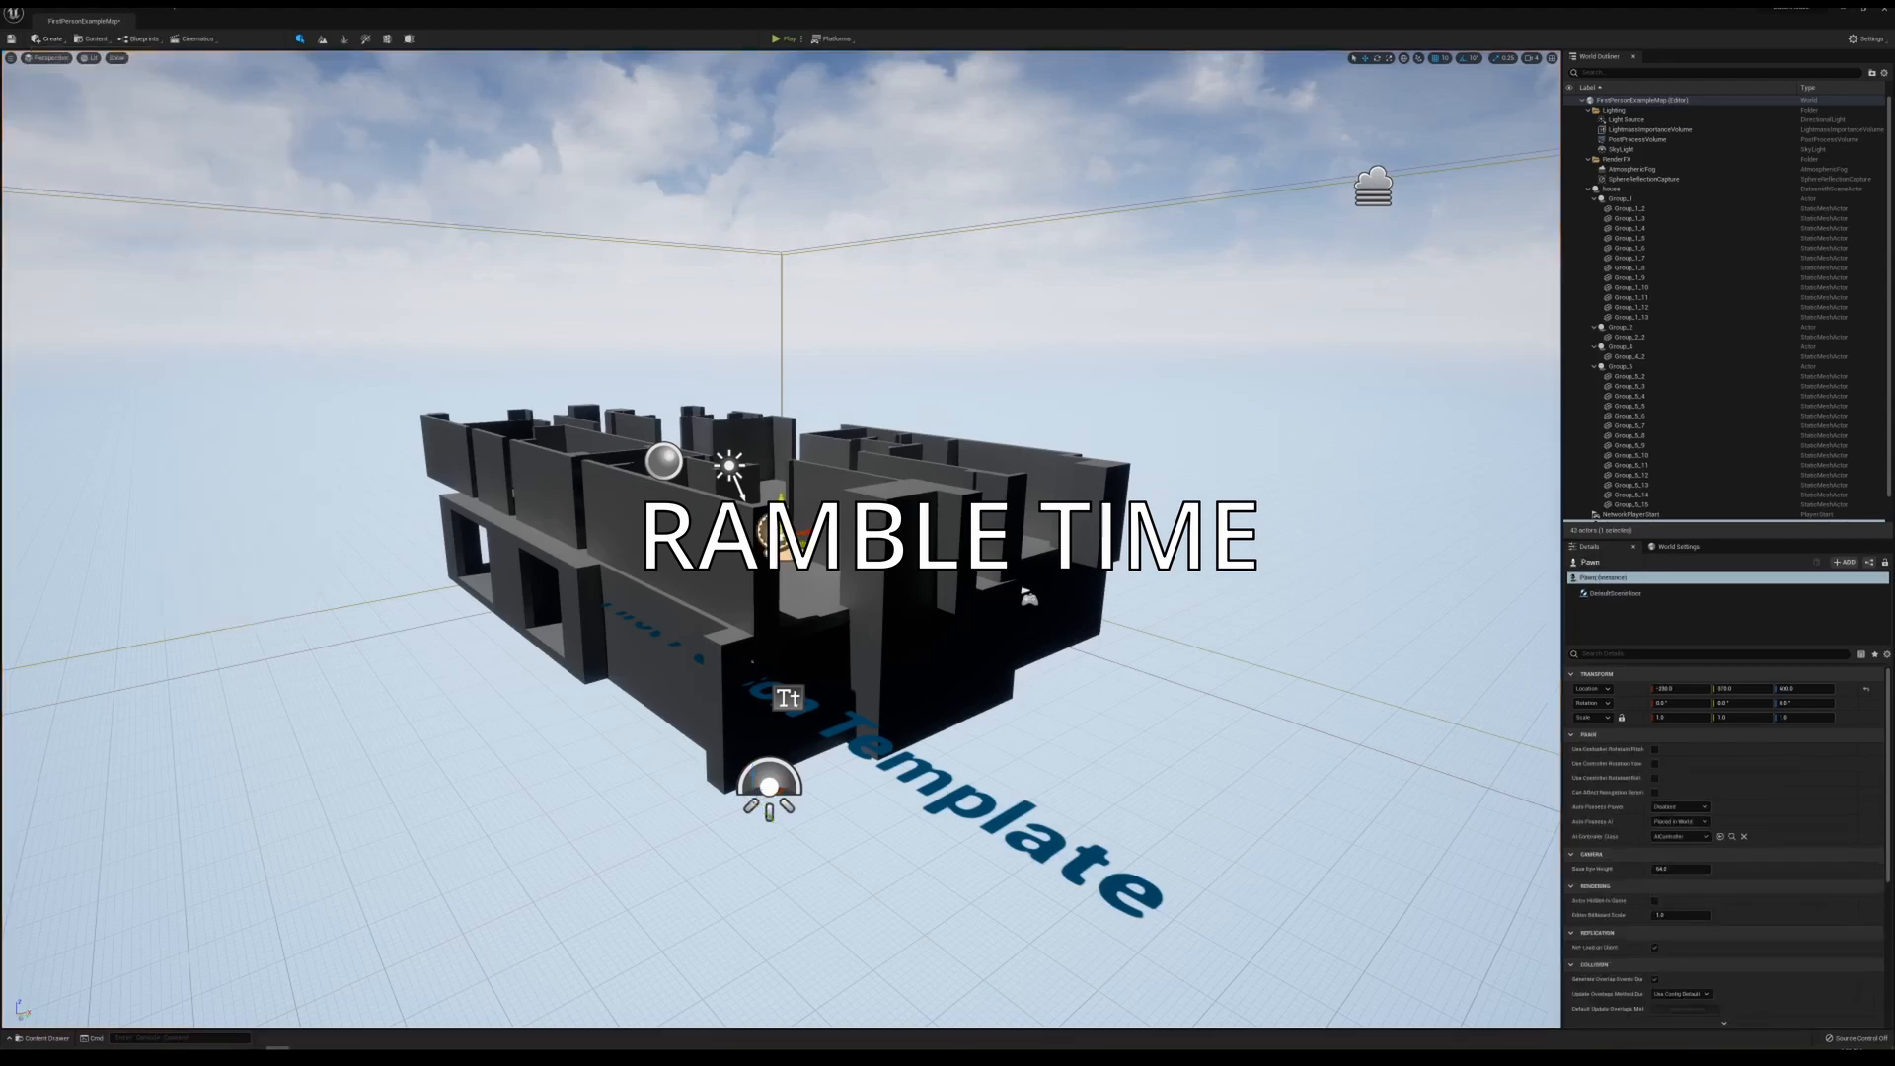
left_click_drag(785, 507, 785, 277)
- Replace the level's sky sphere and sky light with a SunSky actor from the project content, placed beside the house
left_click(1095, 315)
mouse_move(1092, 313)
right_mouse_down()
mouse_move(869, 341)
mouse_move(1002, 353)
mouse_move(1071, 312)
mouse_move(1046, 311)
mouse_move(1078, 311)
right_mouse_up()
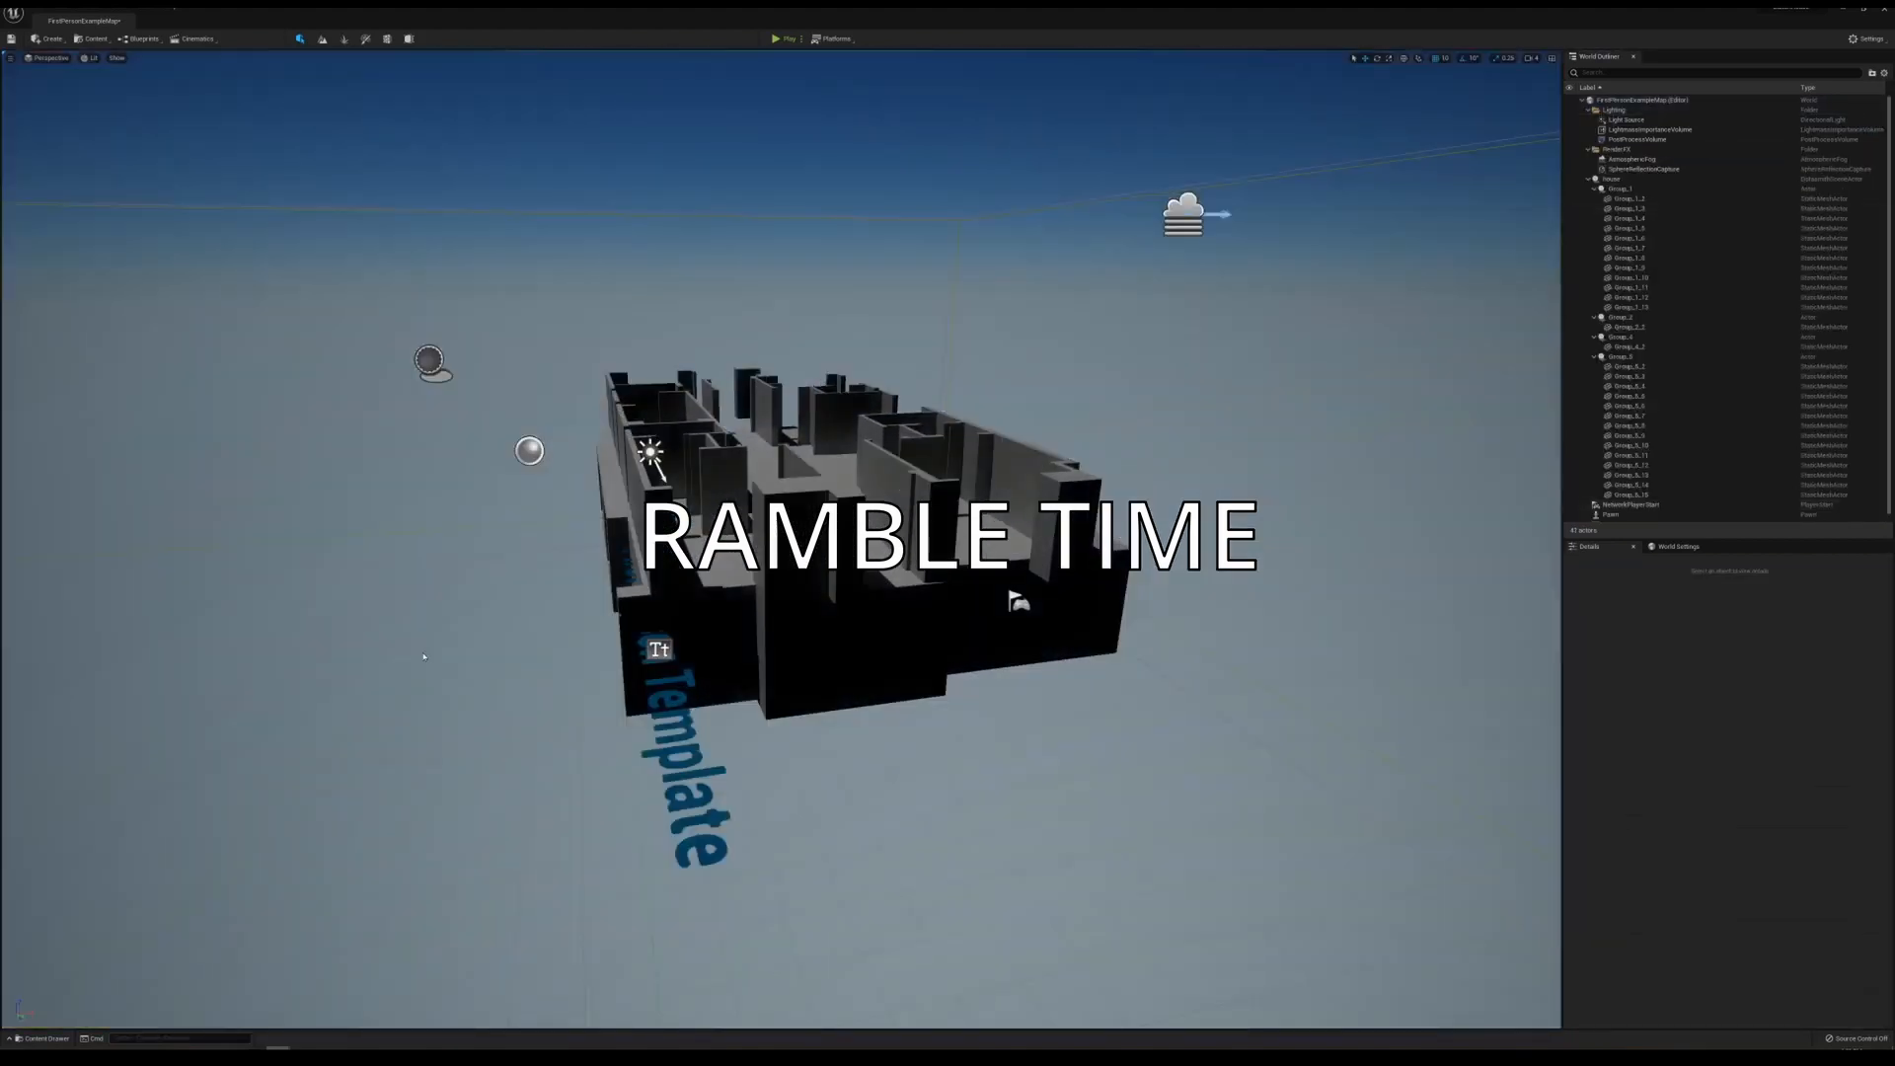
key("ctrl+space")
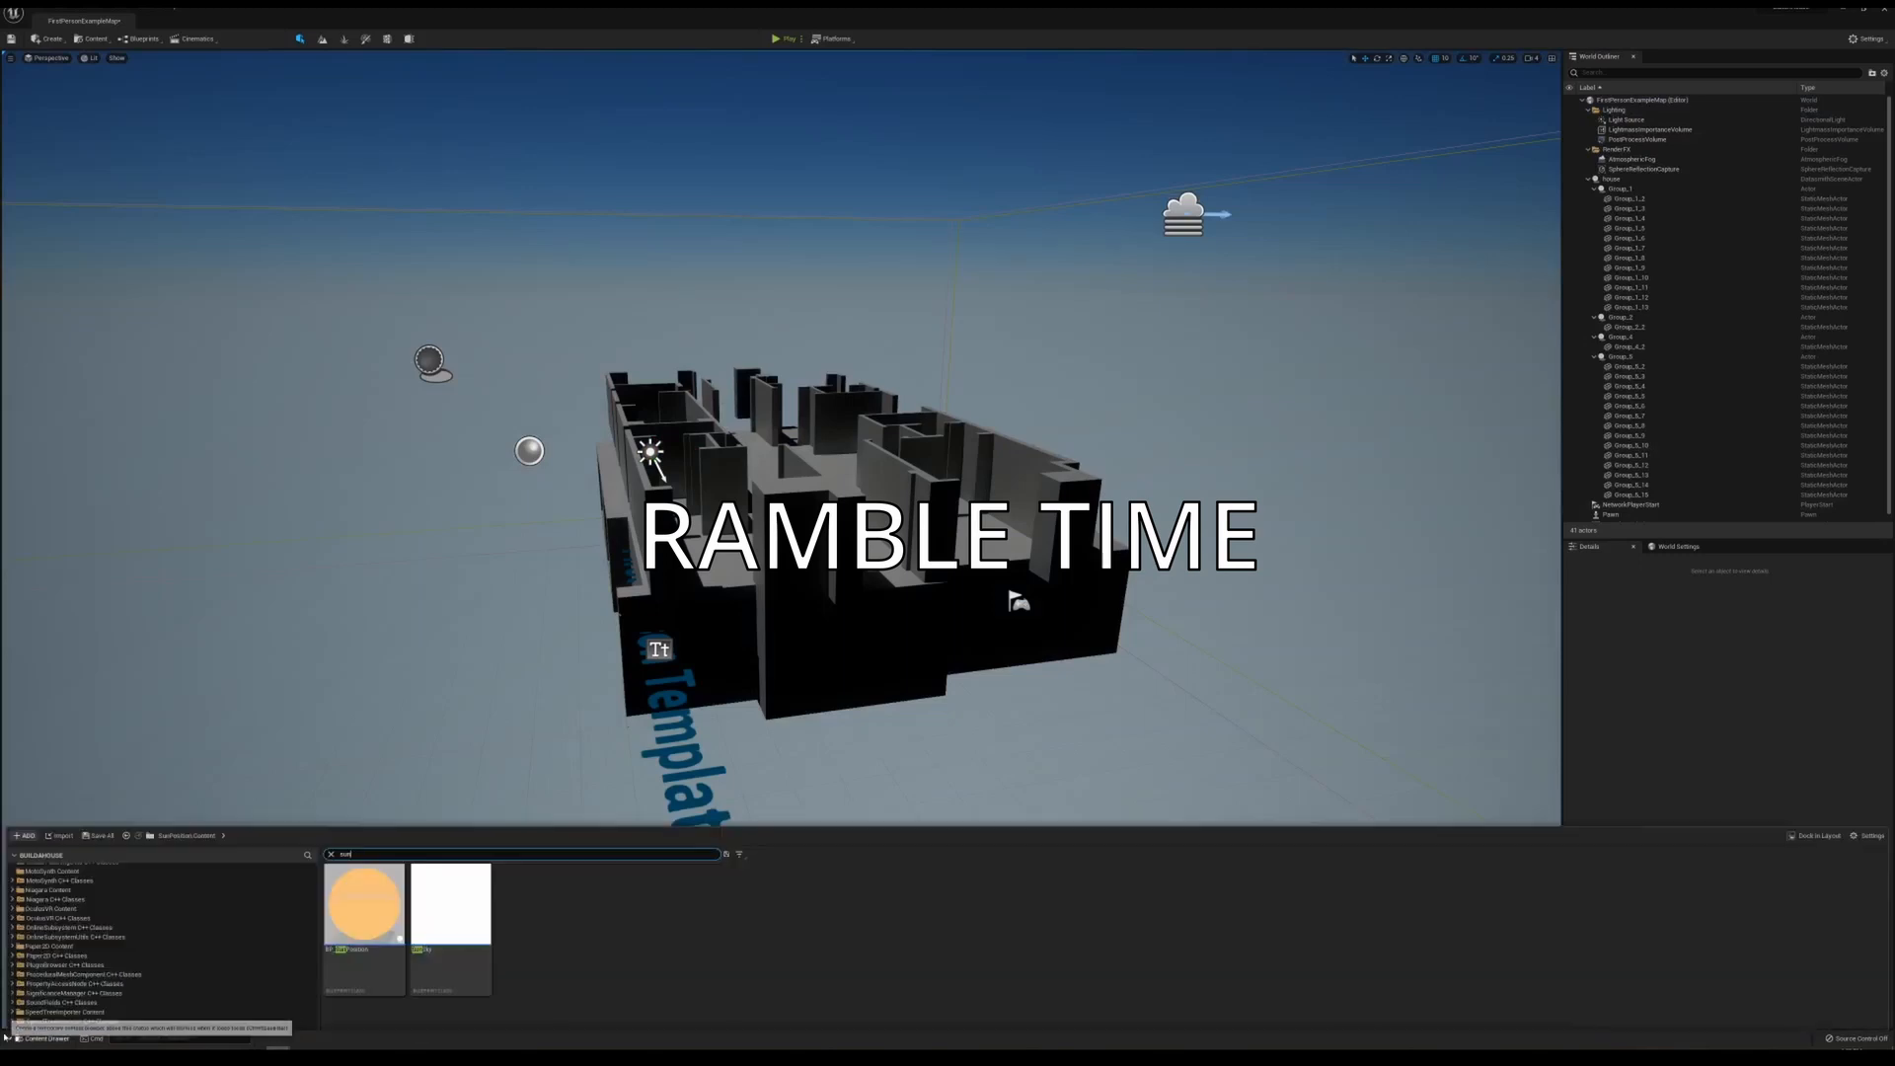
left_click_drag(468, 808, 451, 604)
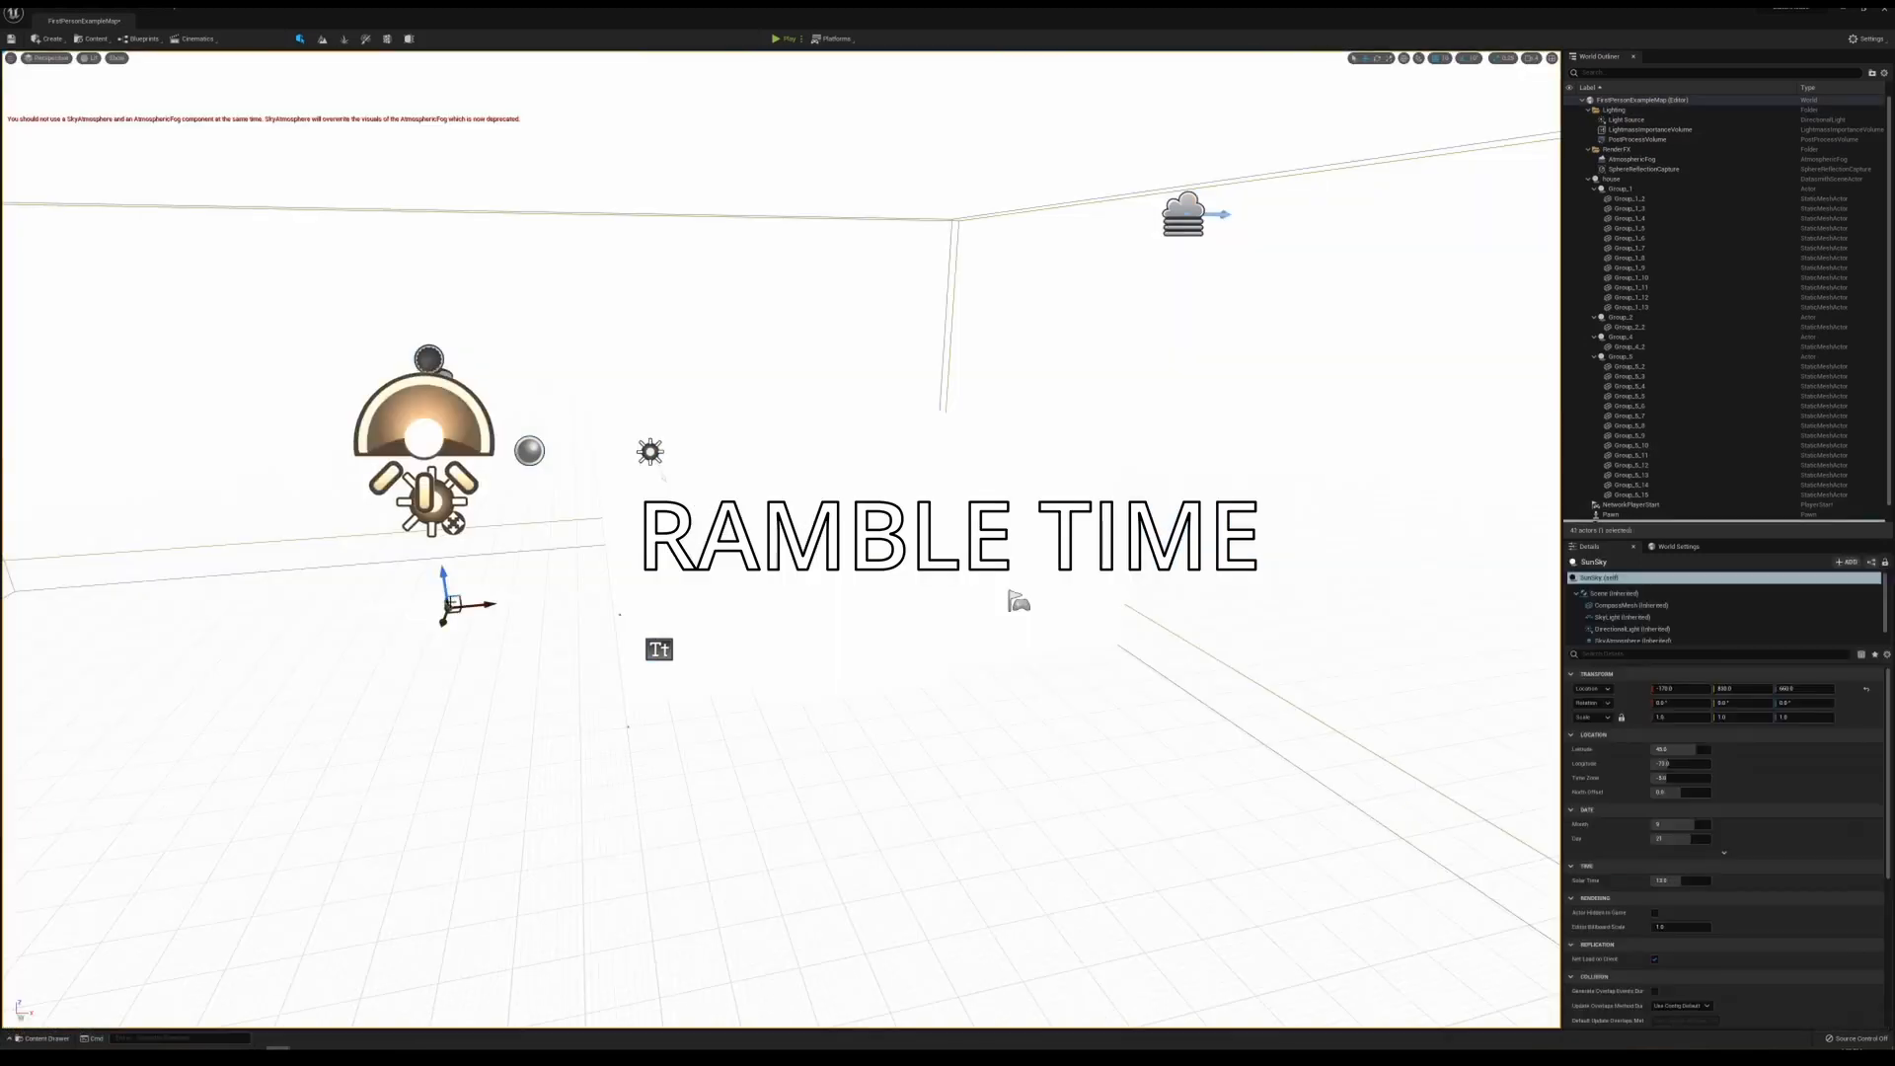
- Move the SunSky actor higher and farther away from the house
key("s")
mouse_move(464, 655)
right_mouse_down()
mouse_move(395, 592)
mouse_move(464, 656)
right_mouse_up()
left_click_drag(505, 613, 231, 322)
right_click_drag(231, 322, 163, 332)
key("s")
key("w")
key("d")
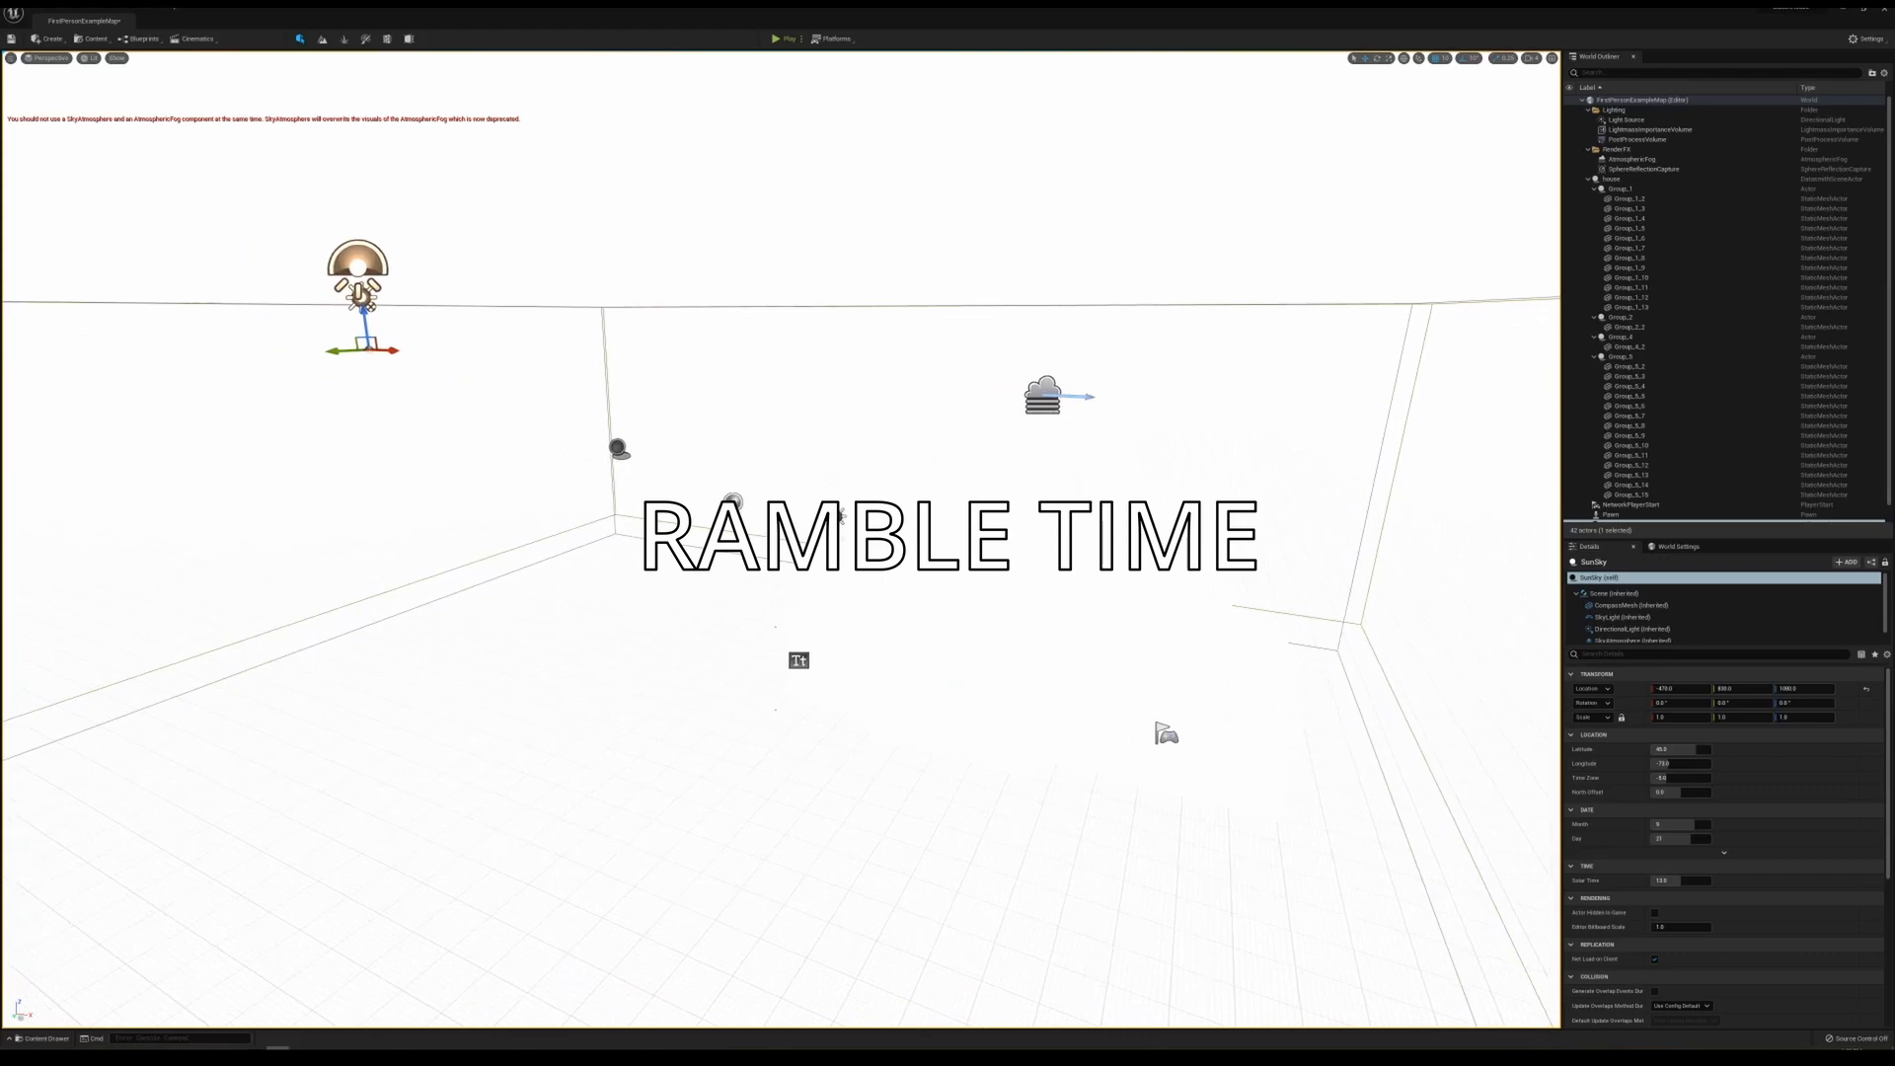
- Delete the old light source, the sphere reflection capture, the stray pawn and the template text label from the level
left_click(839, 515)
key("Delete")
left_click(733, 502)
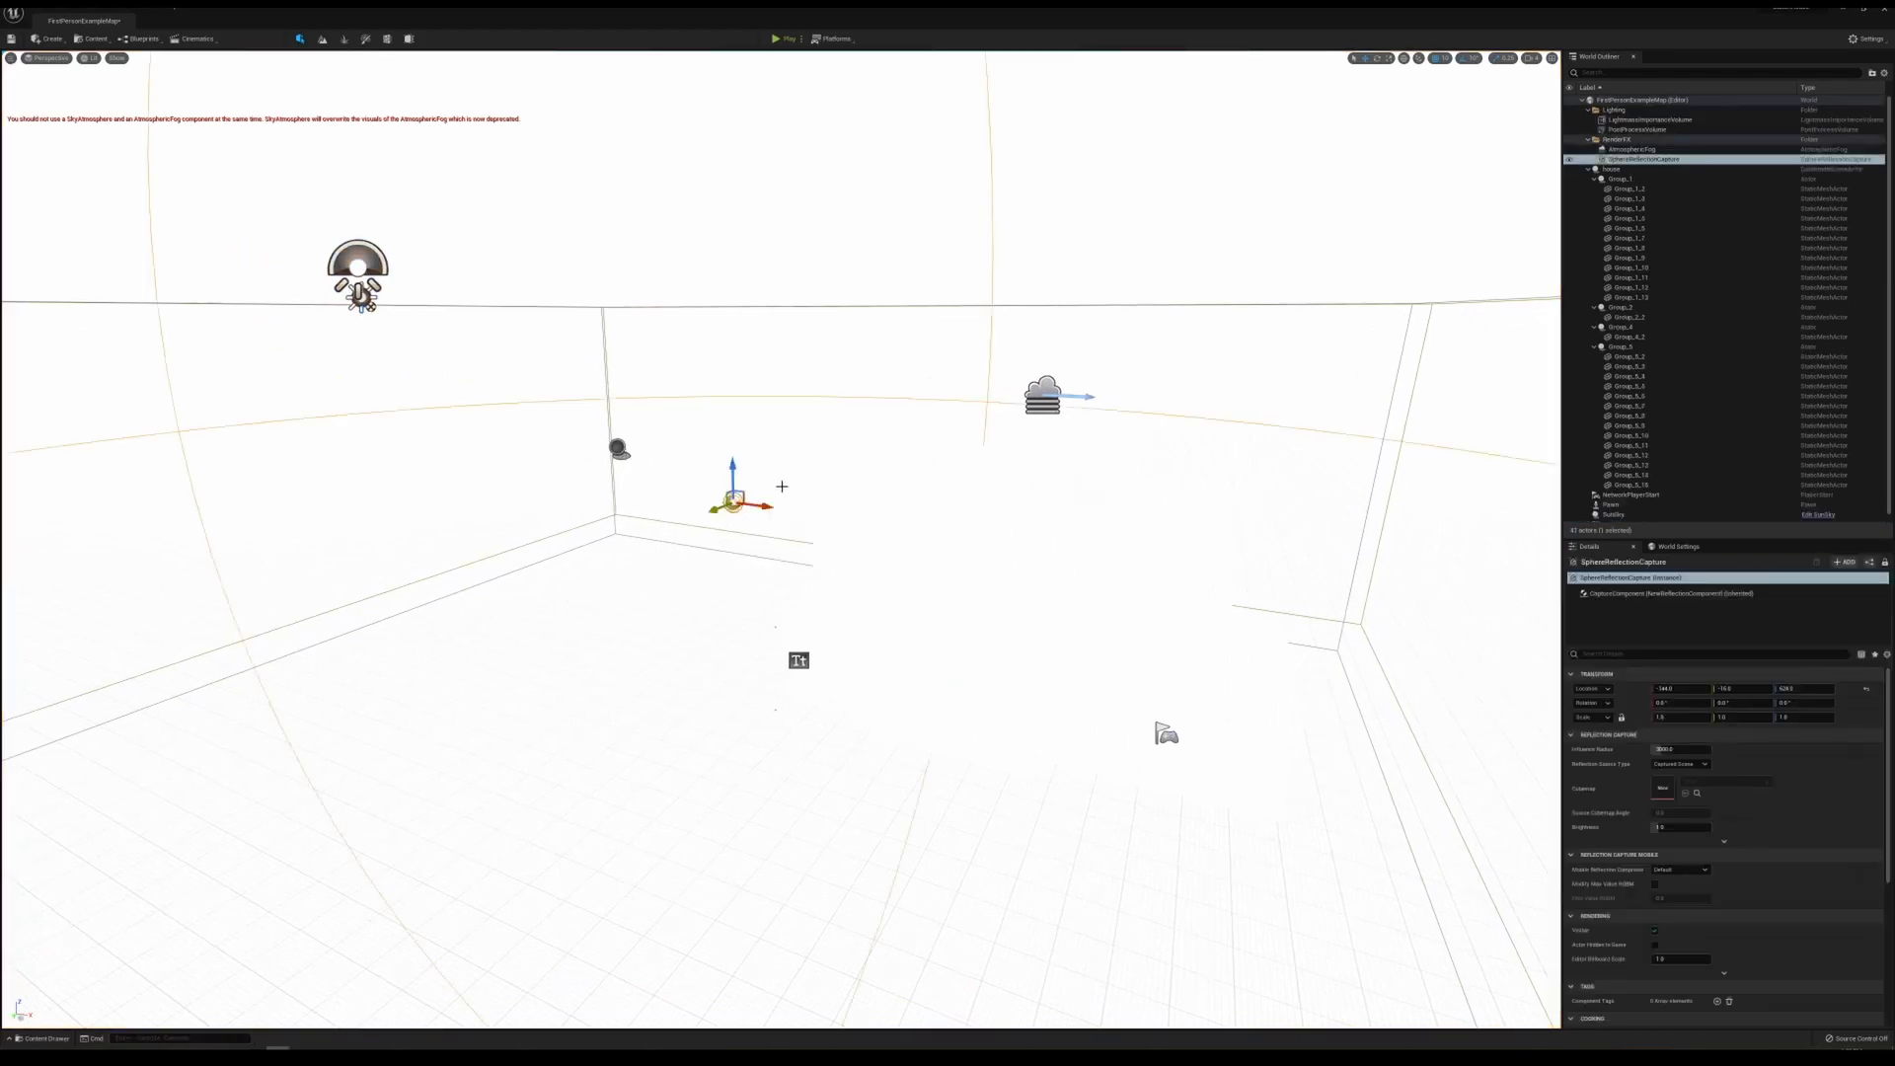
key("Delete")
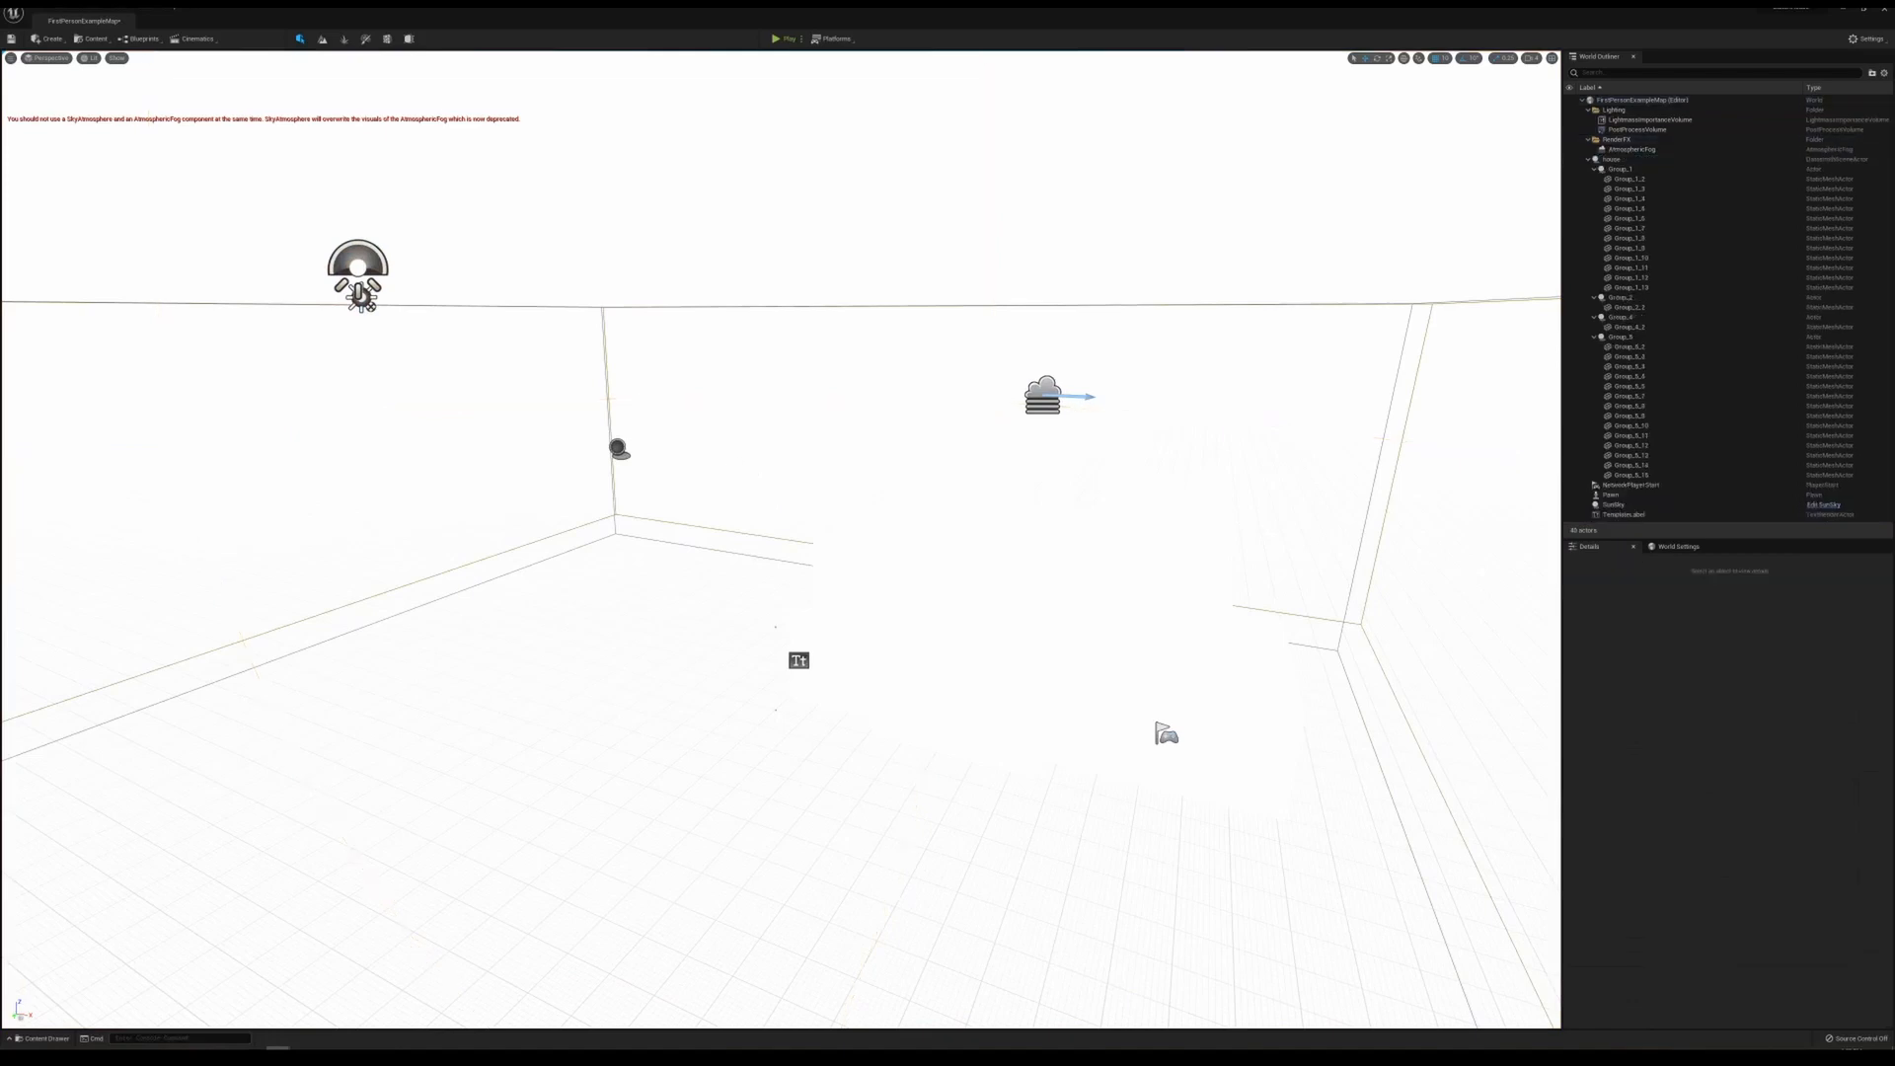
left_click(619, 449)
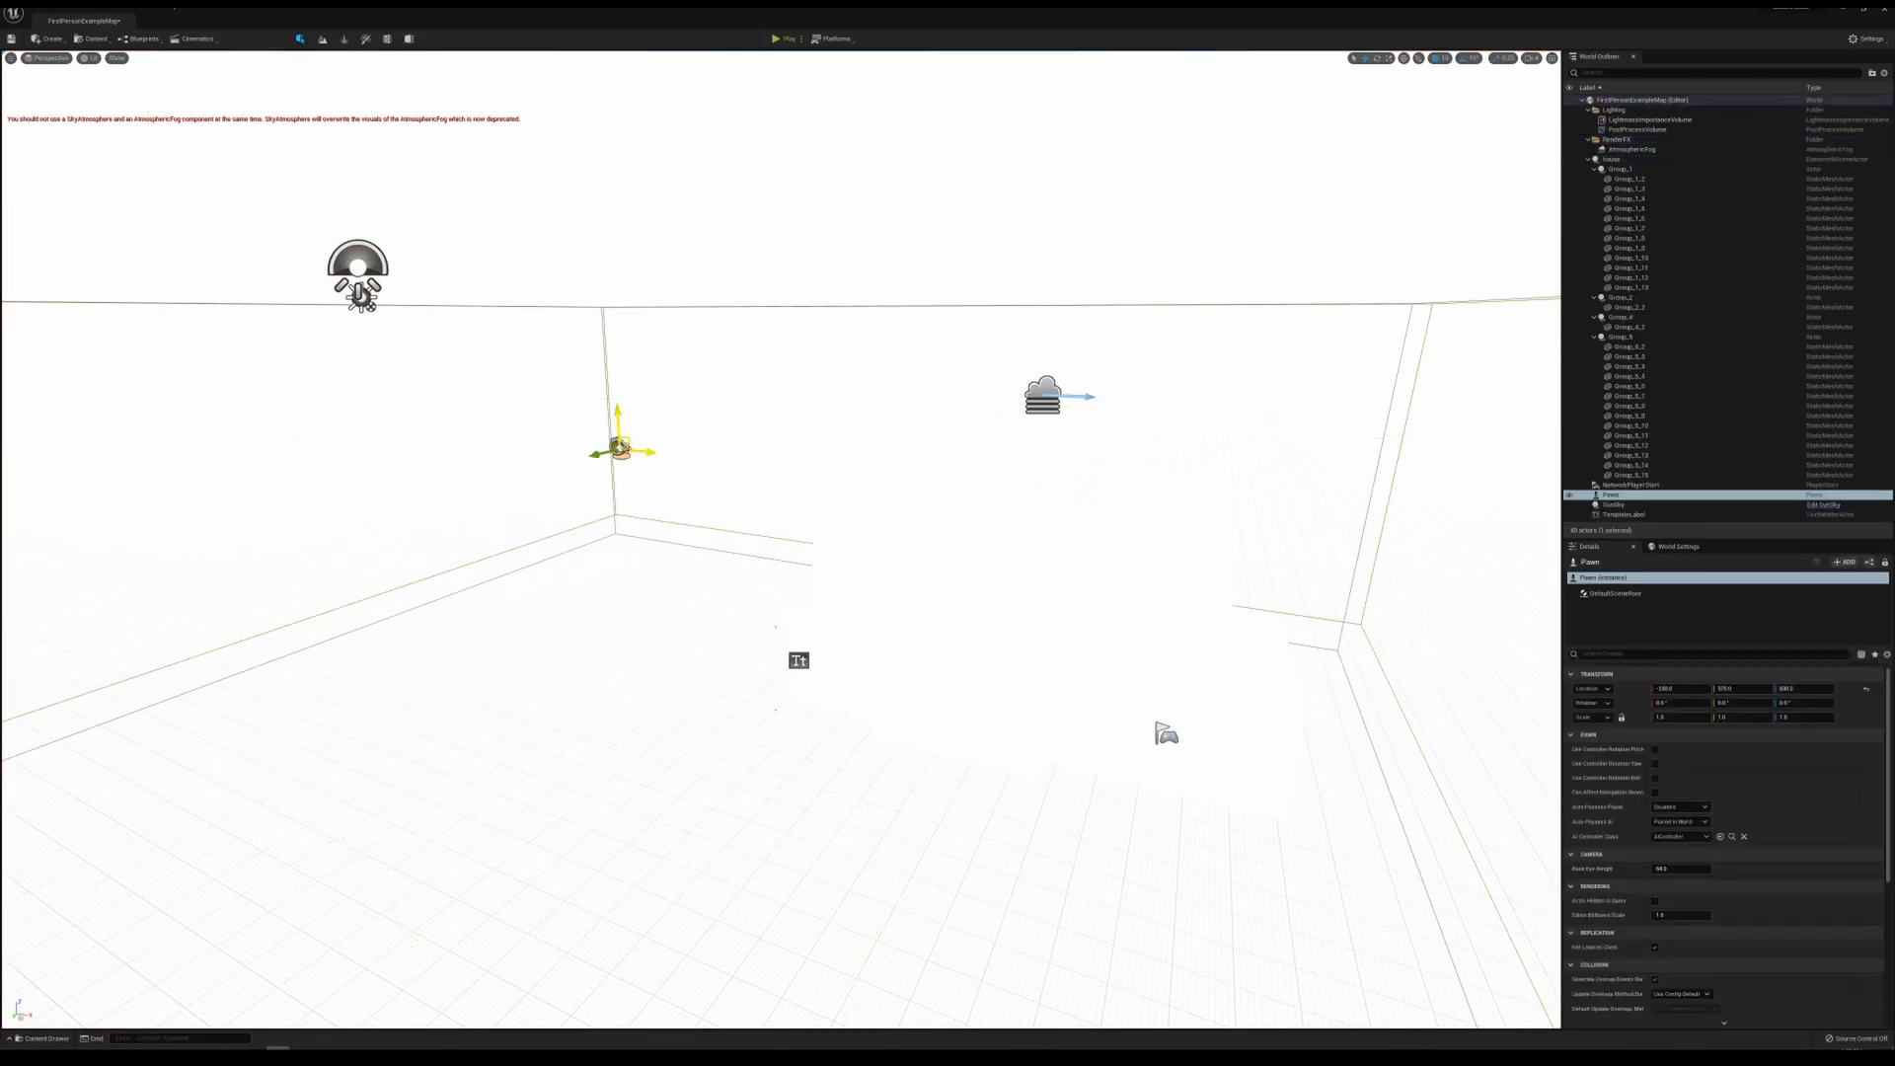
key("Delete")
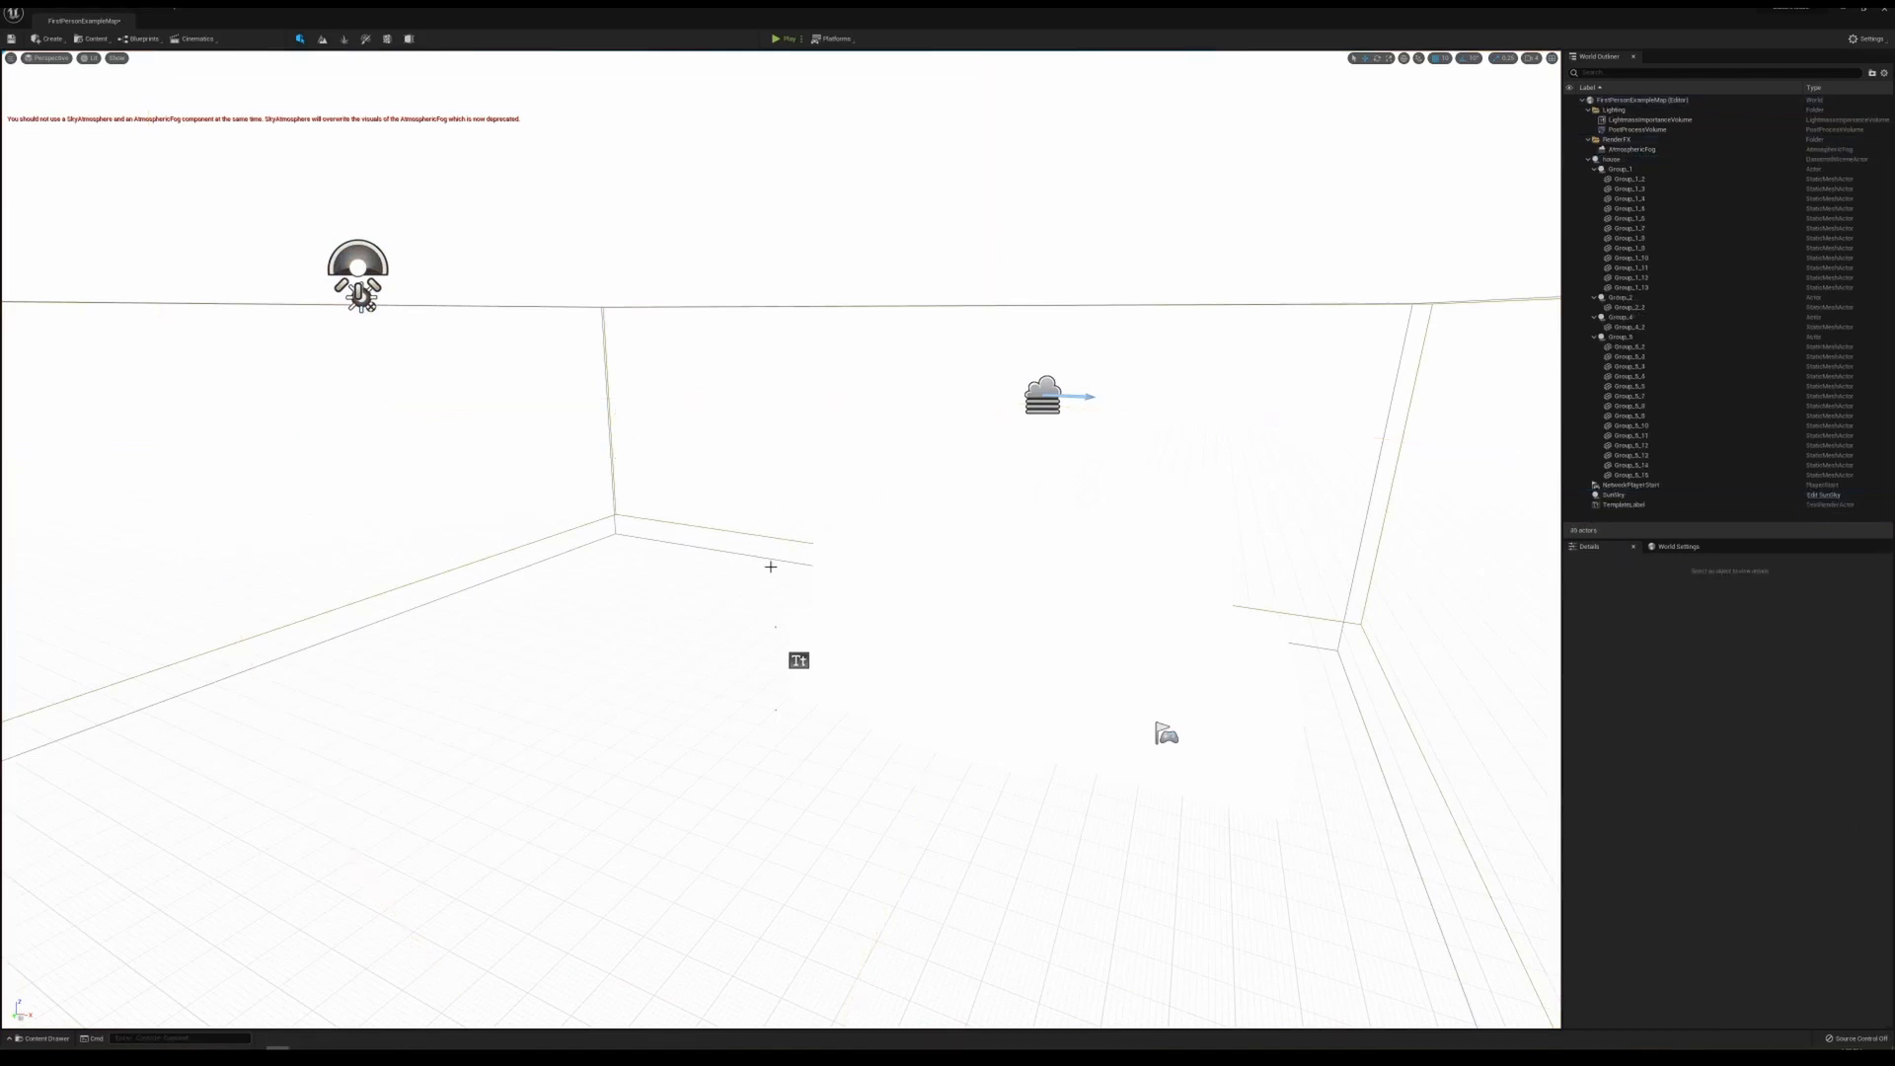
left_click(799, 660)
key("Delete")
left_click(1042, 396)
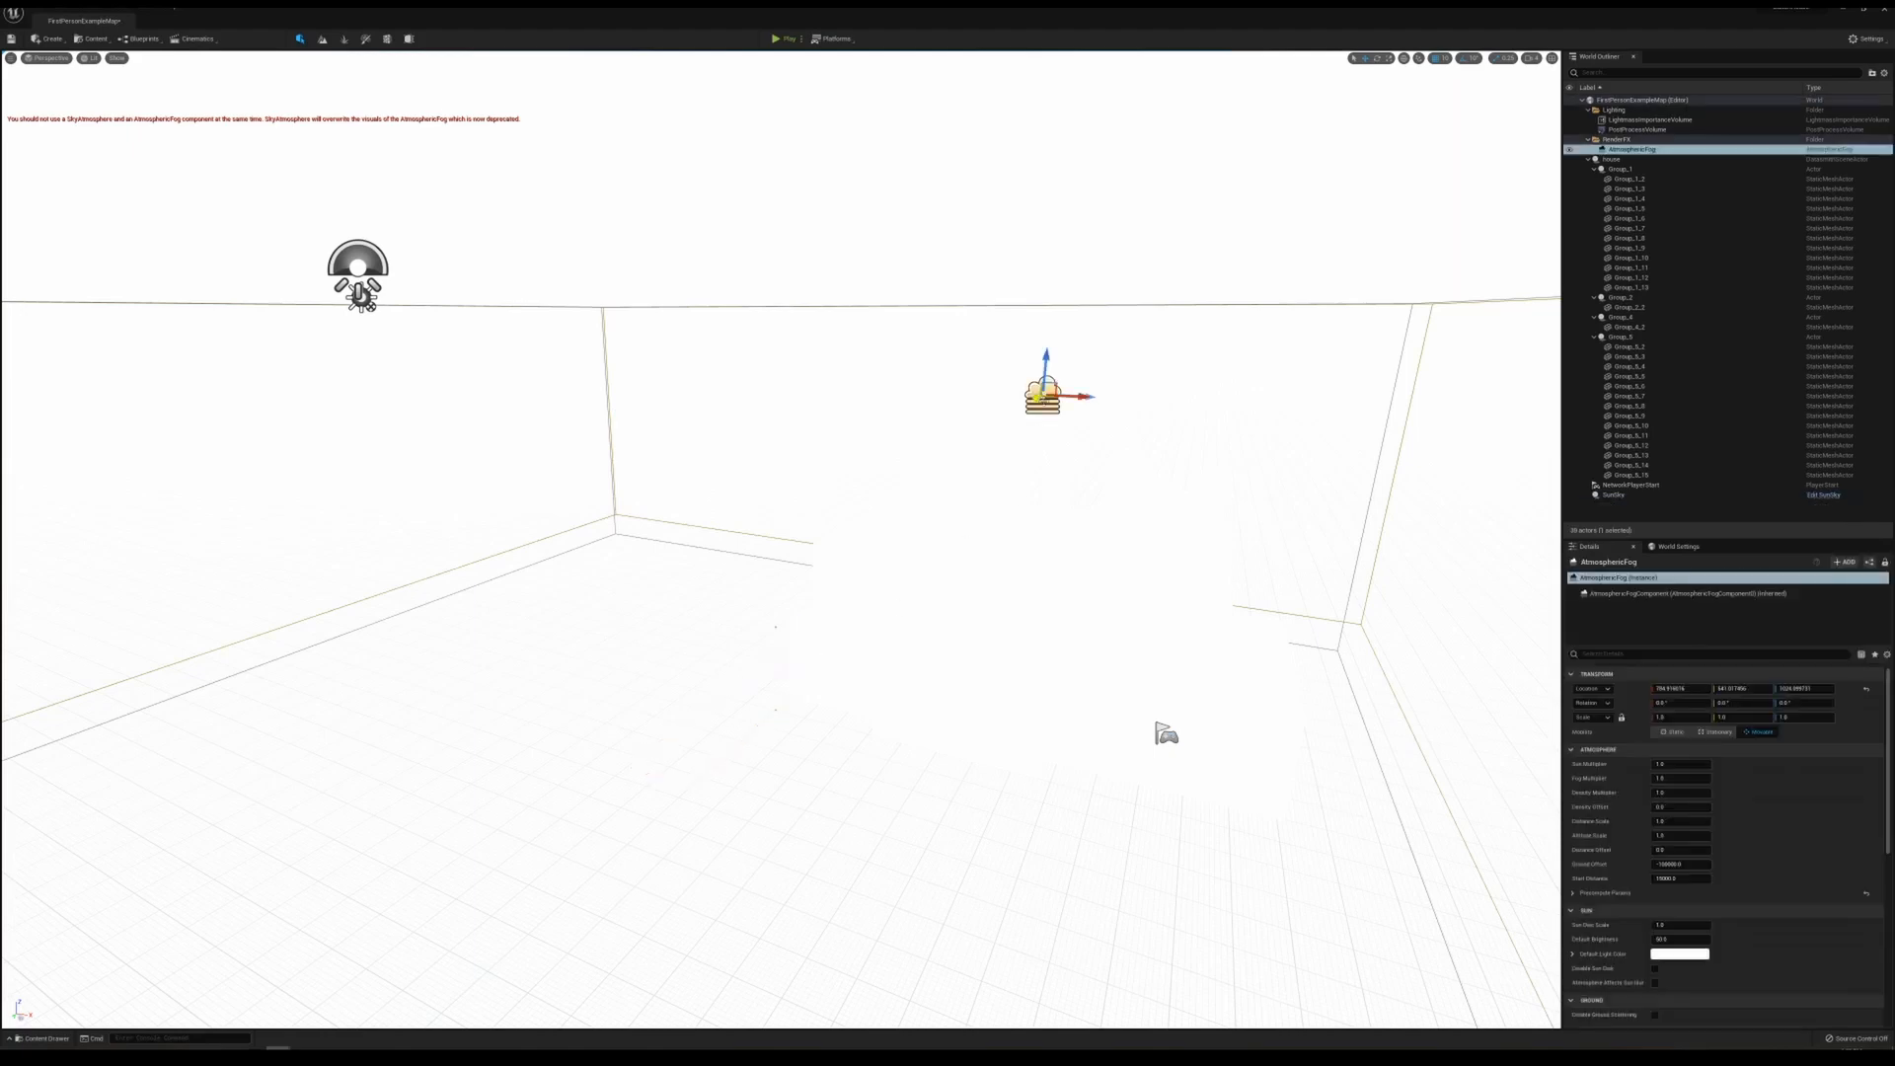
right_click_drag(1042, 396, 961, 427)
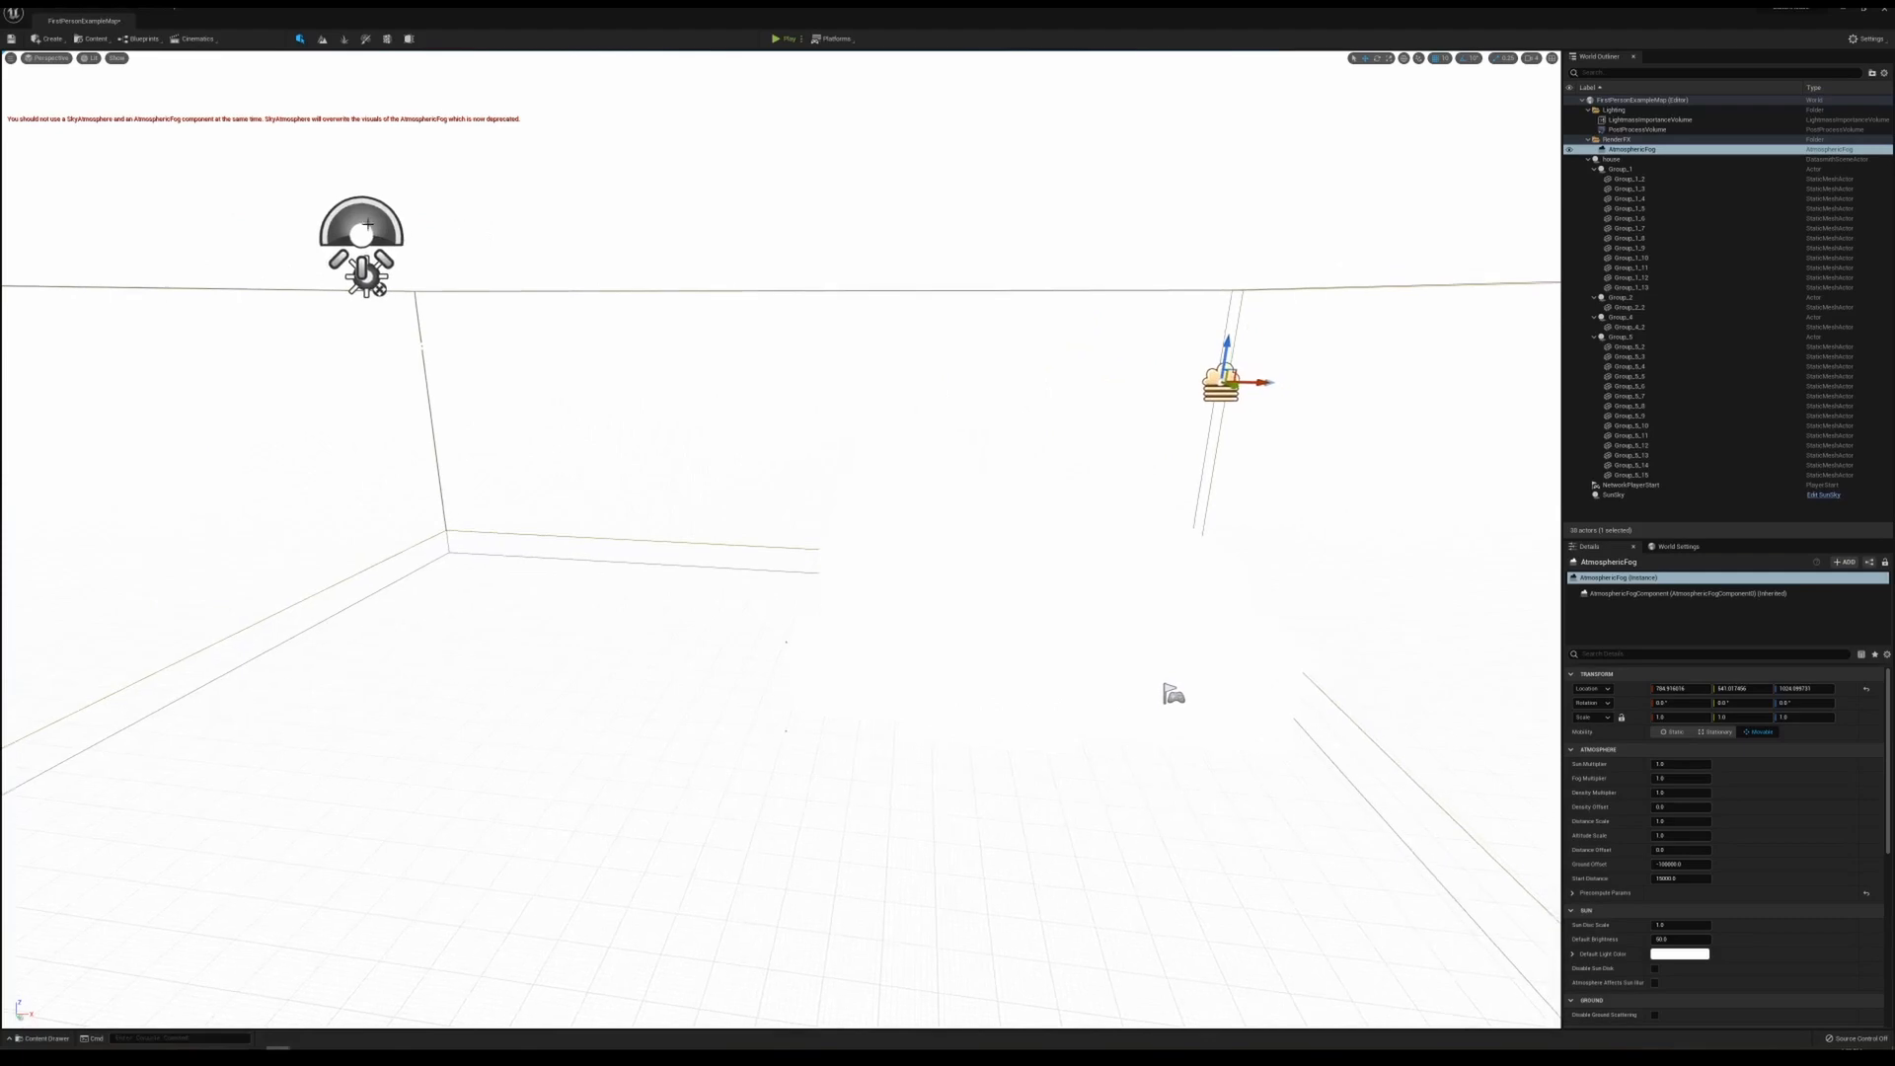
- Set the intensity of the SunSky actor's directional light to 100 lux after trying 750
left_click(366, 225)
key("f")
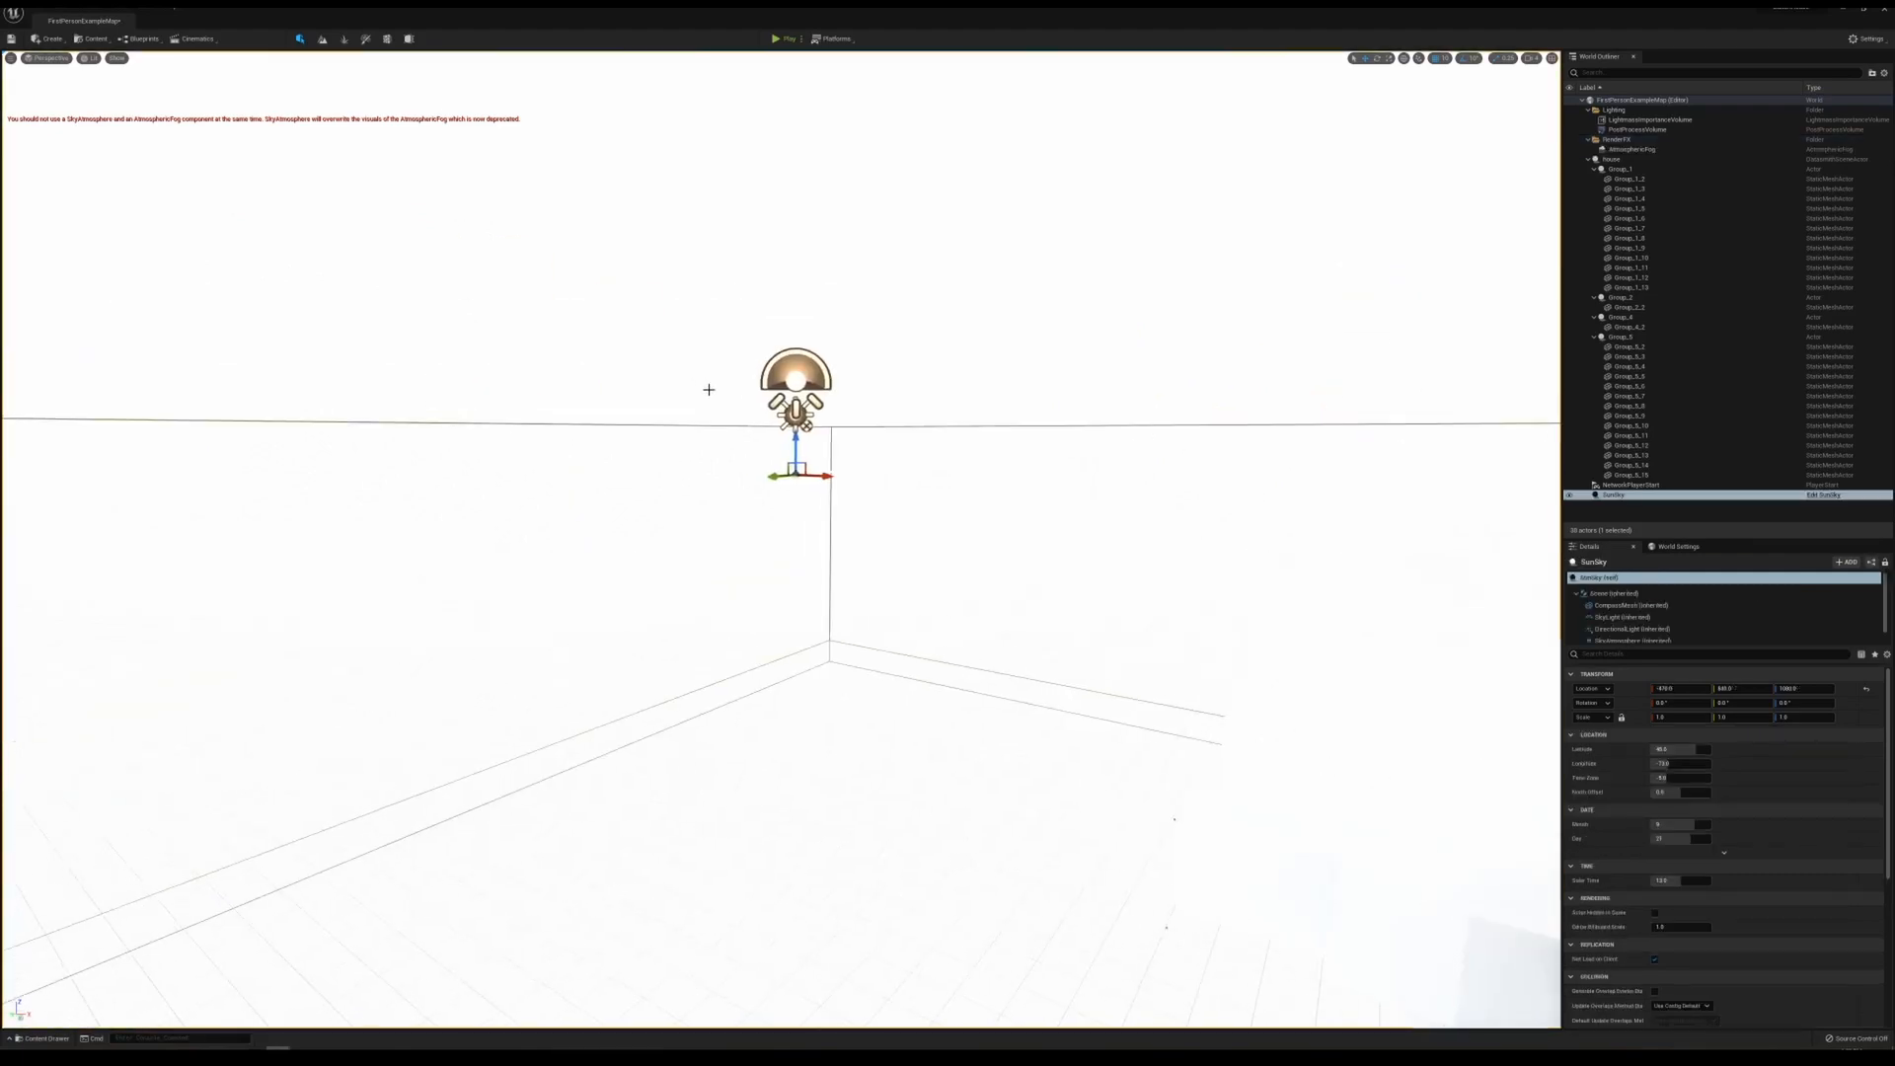
right_click_drag(950, 449, 1053, 483)
left_click(1625, 629)
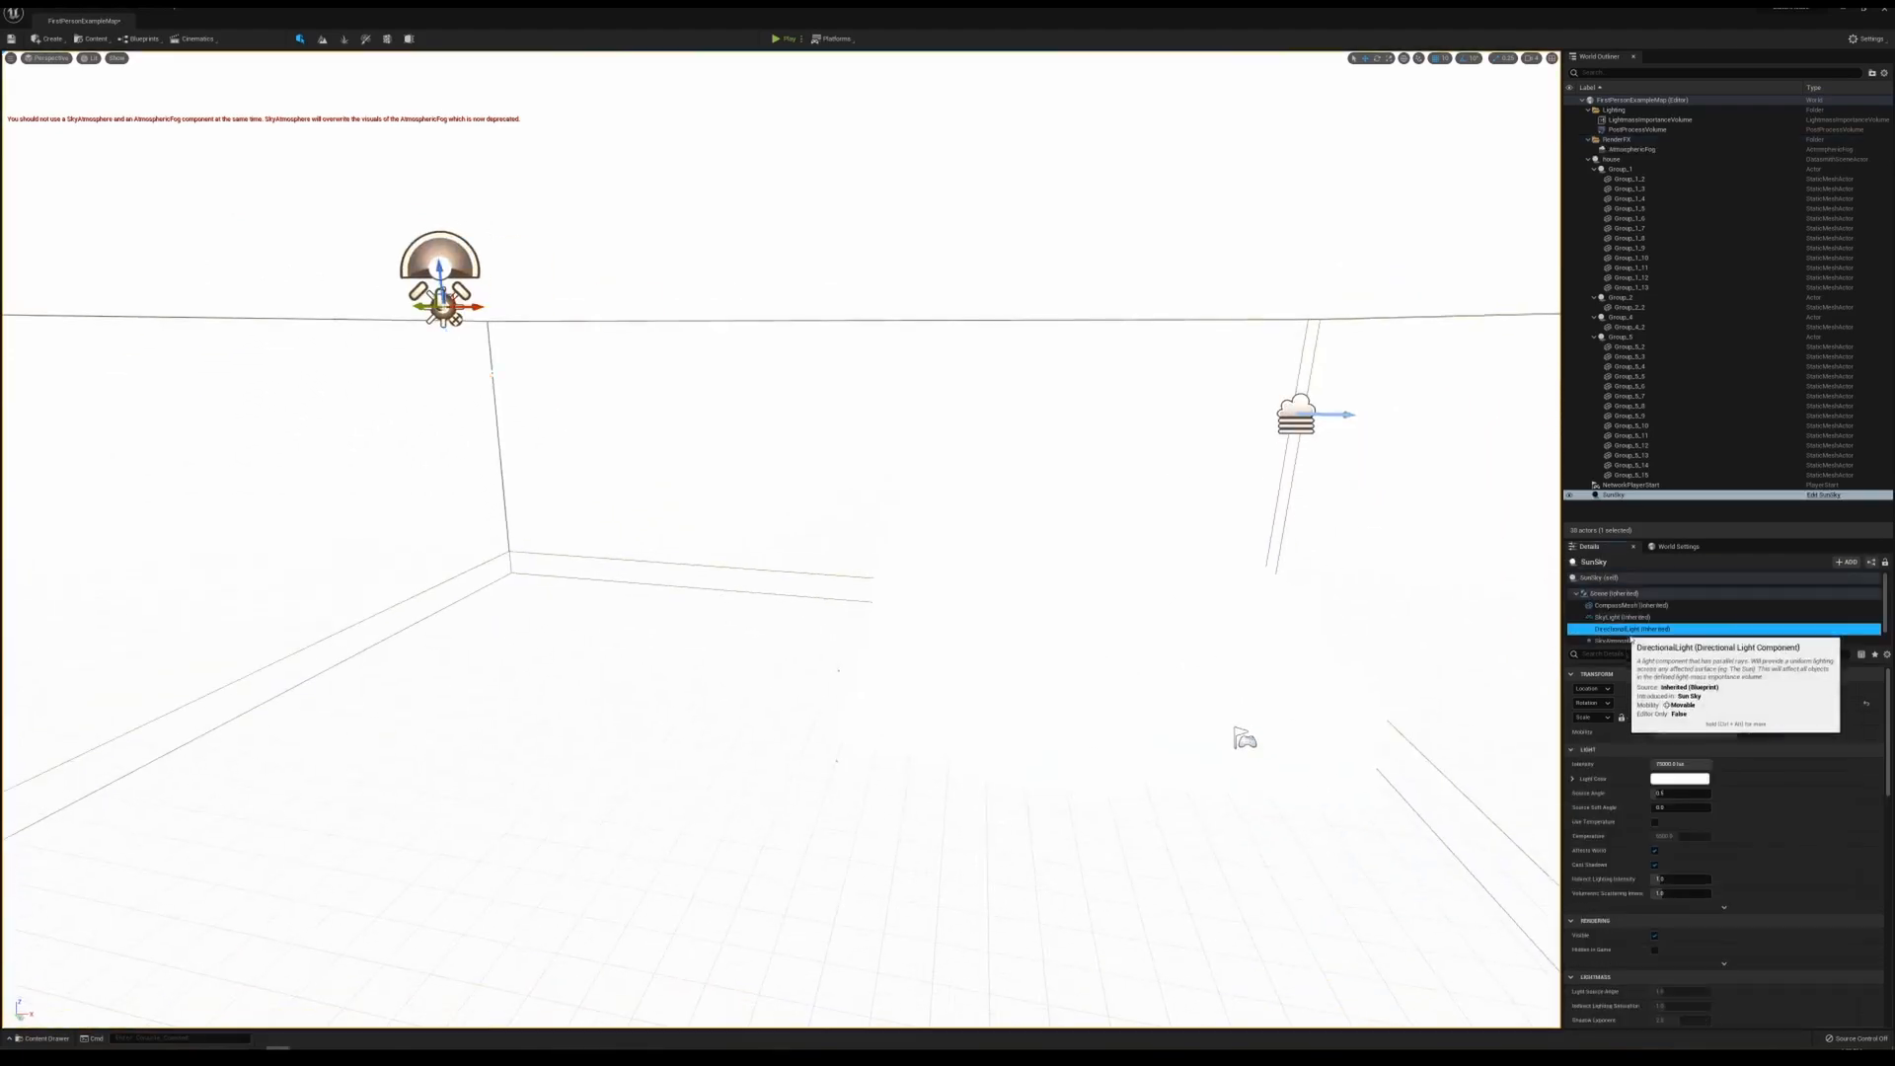
left_click(1688, 763)
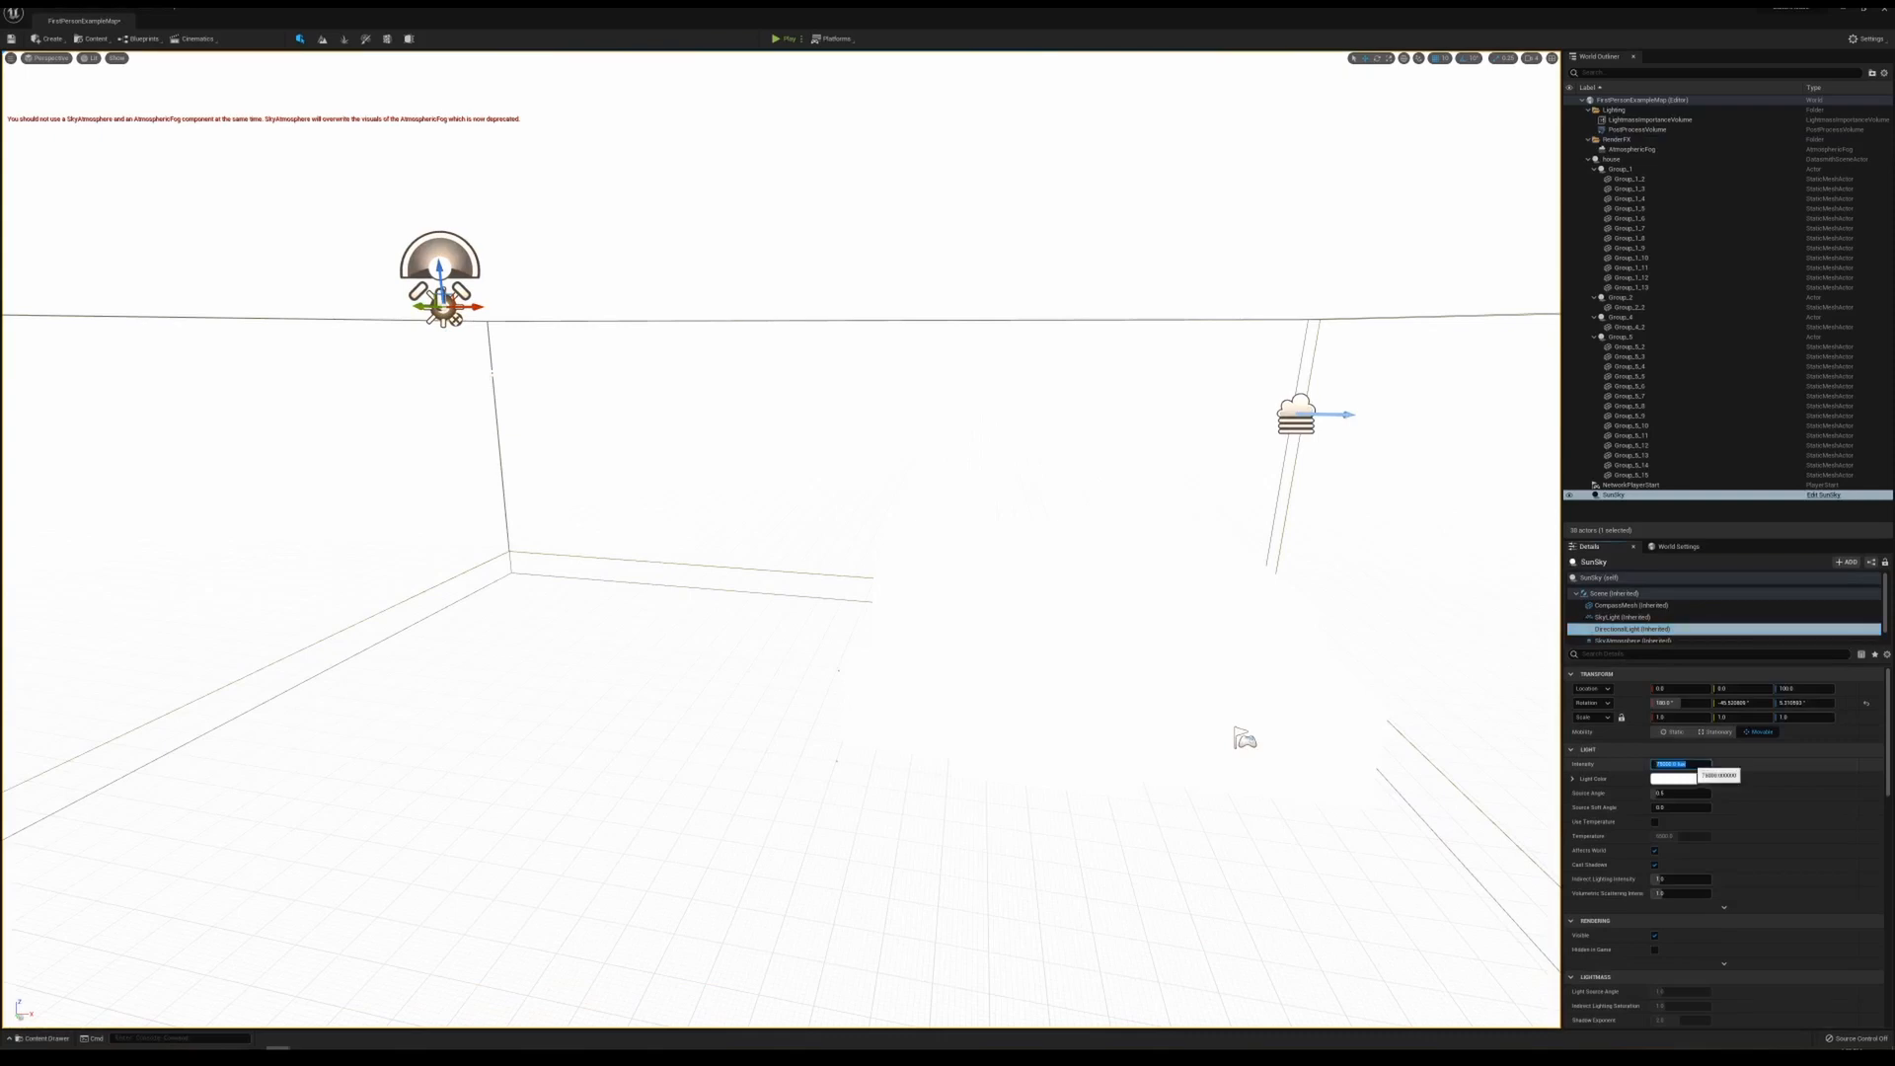
type("750")
key("Return")
left_click(1687, 764)
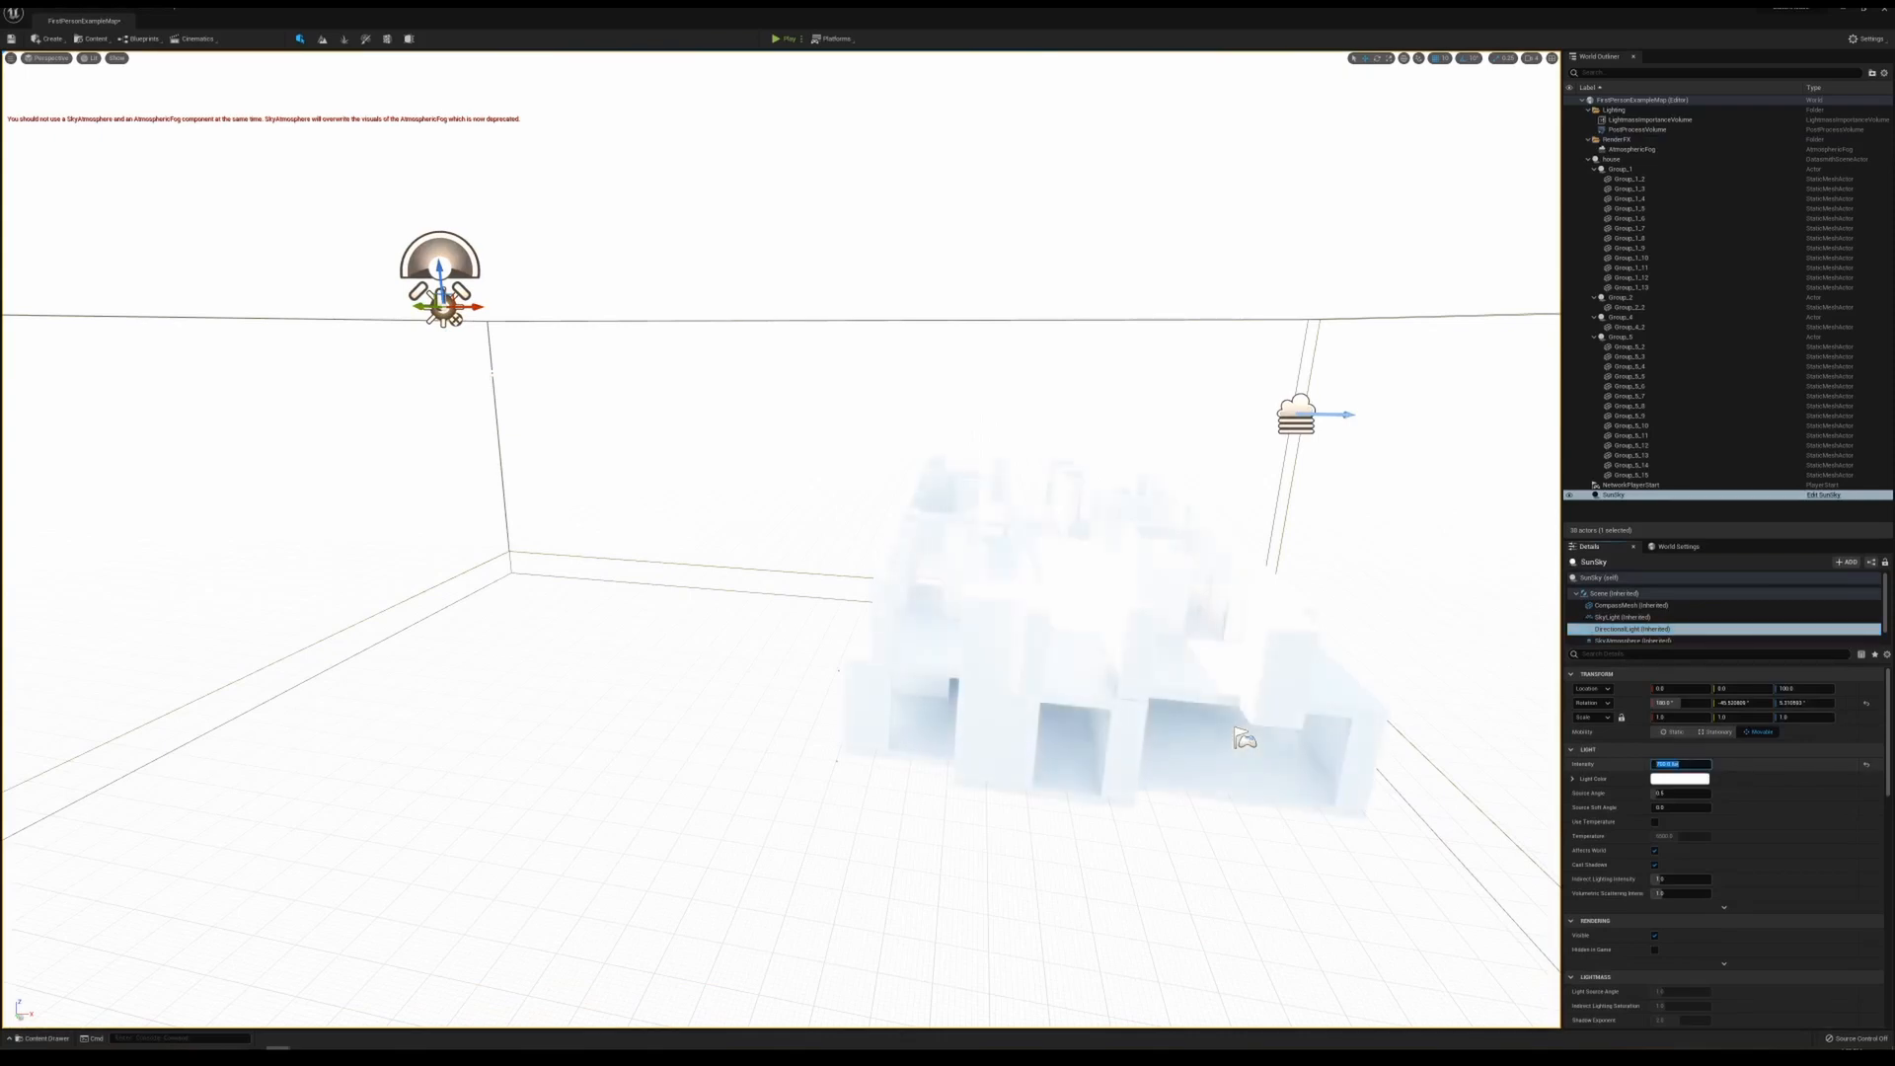
type("100")
key("Return")
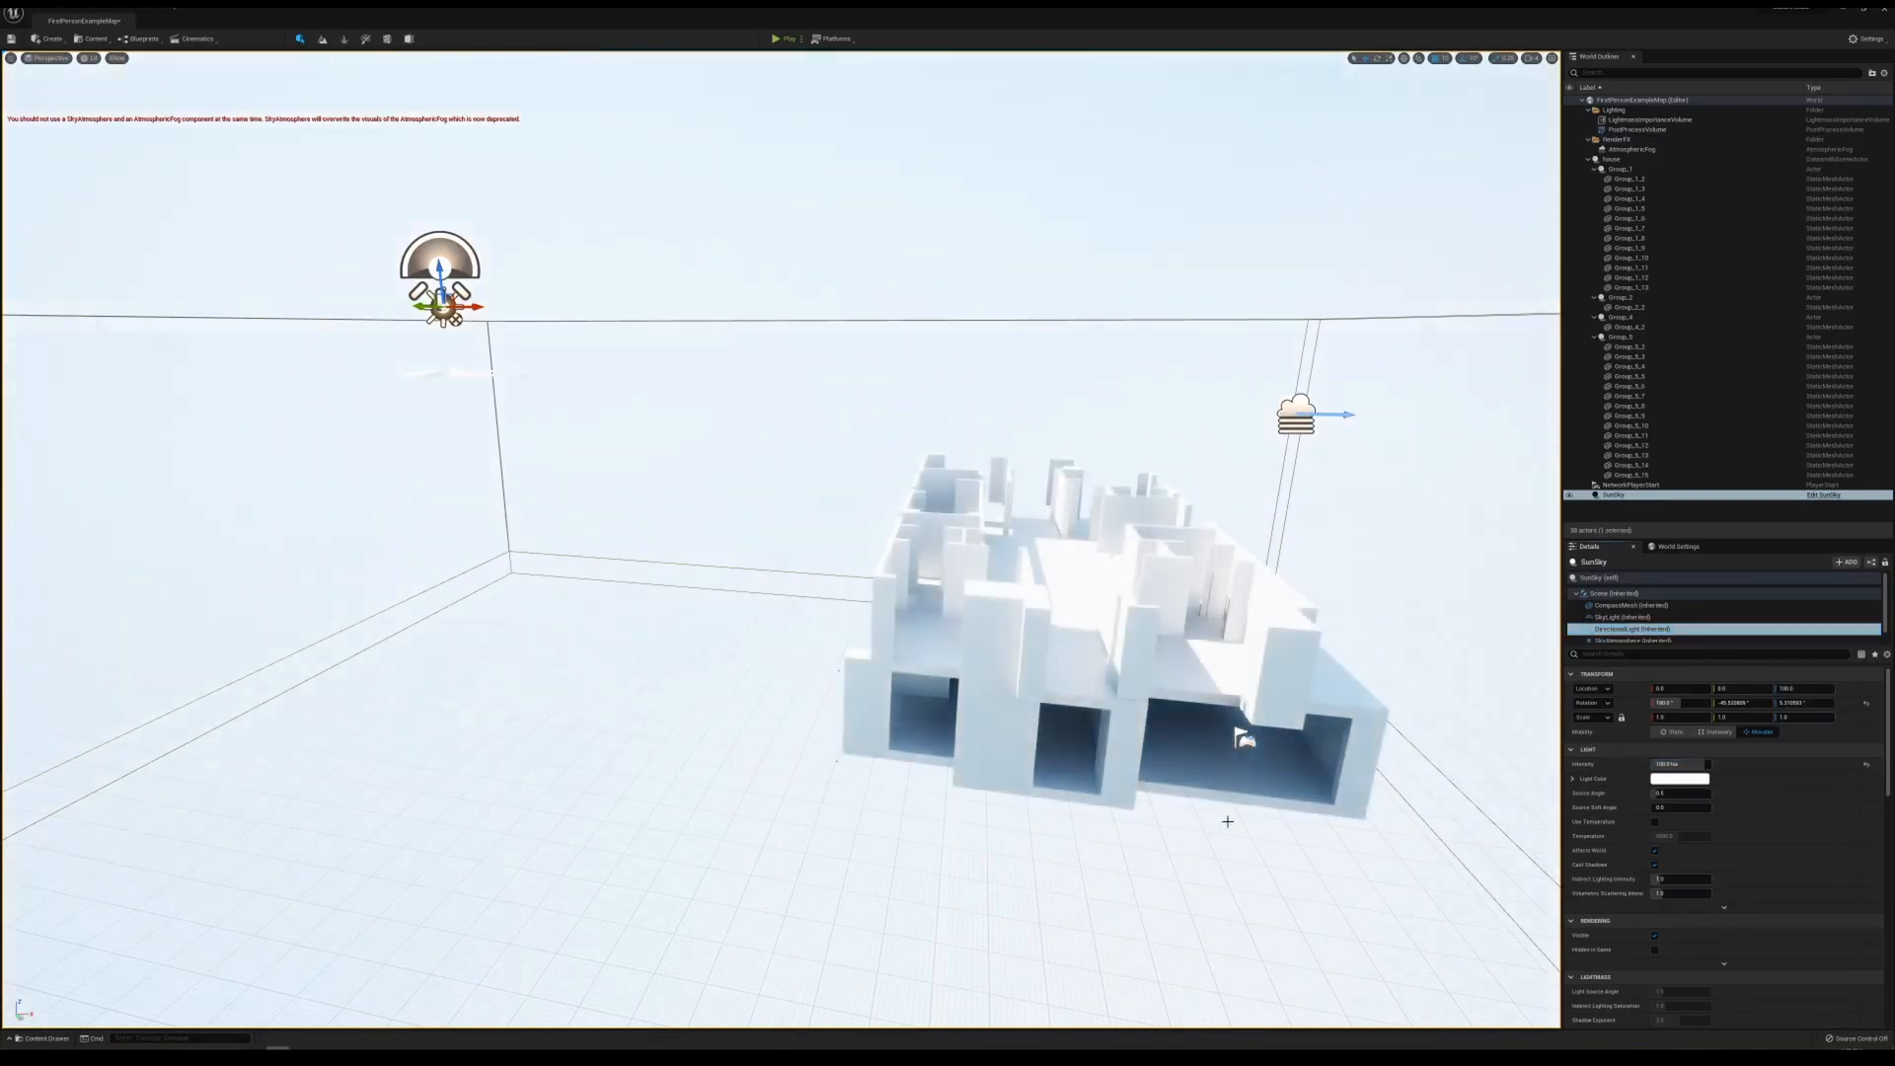
- Play-test the level from outside the house, walking through the ground-floor rooms and doorways to check lighting and clearance
left_click(1198, 834)
mouse_move(1197, 833)
right_mouse_down()
mouse_move(1243, 831)
mouse_move(1183, 828)
right_mouse_up()
key("d")
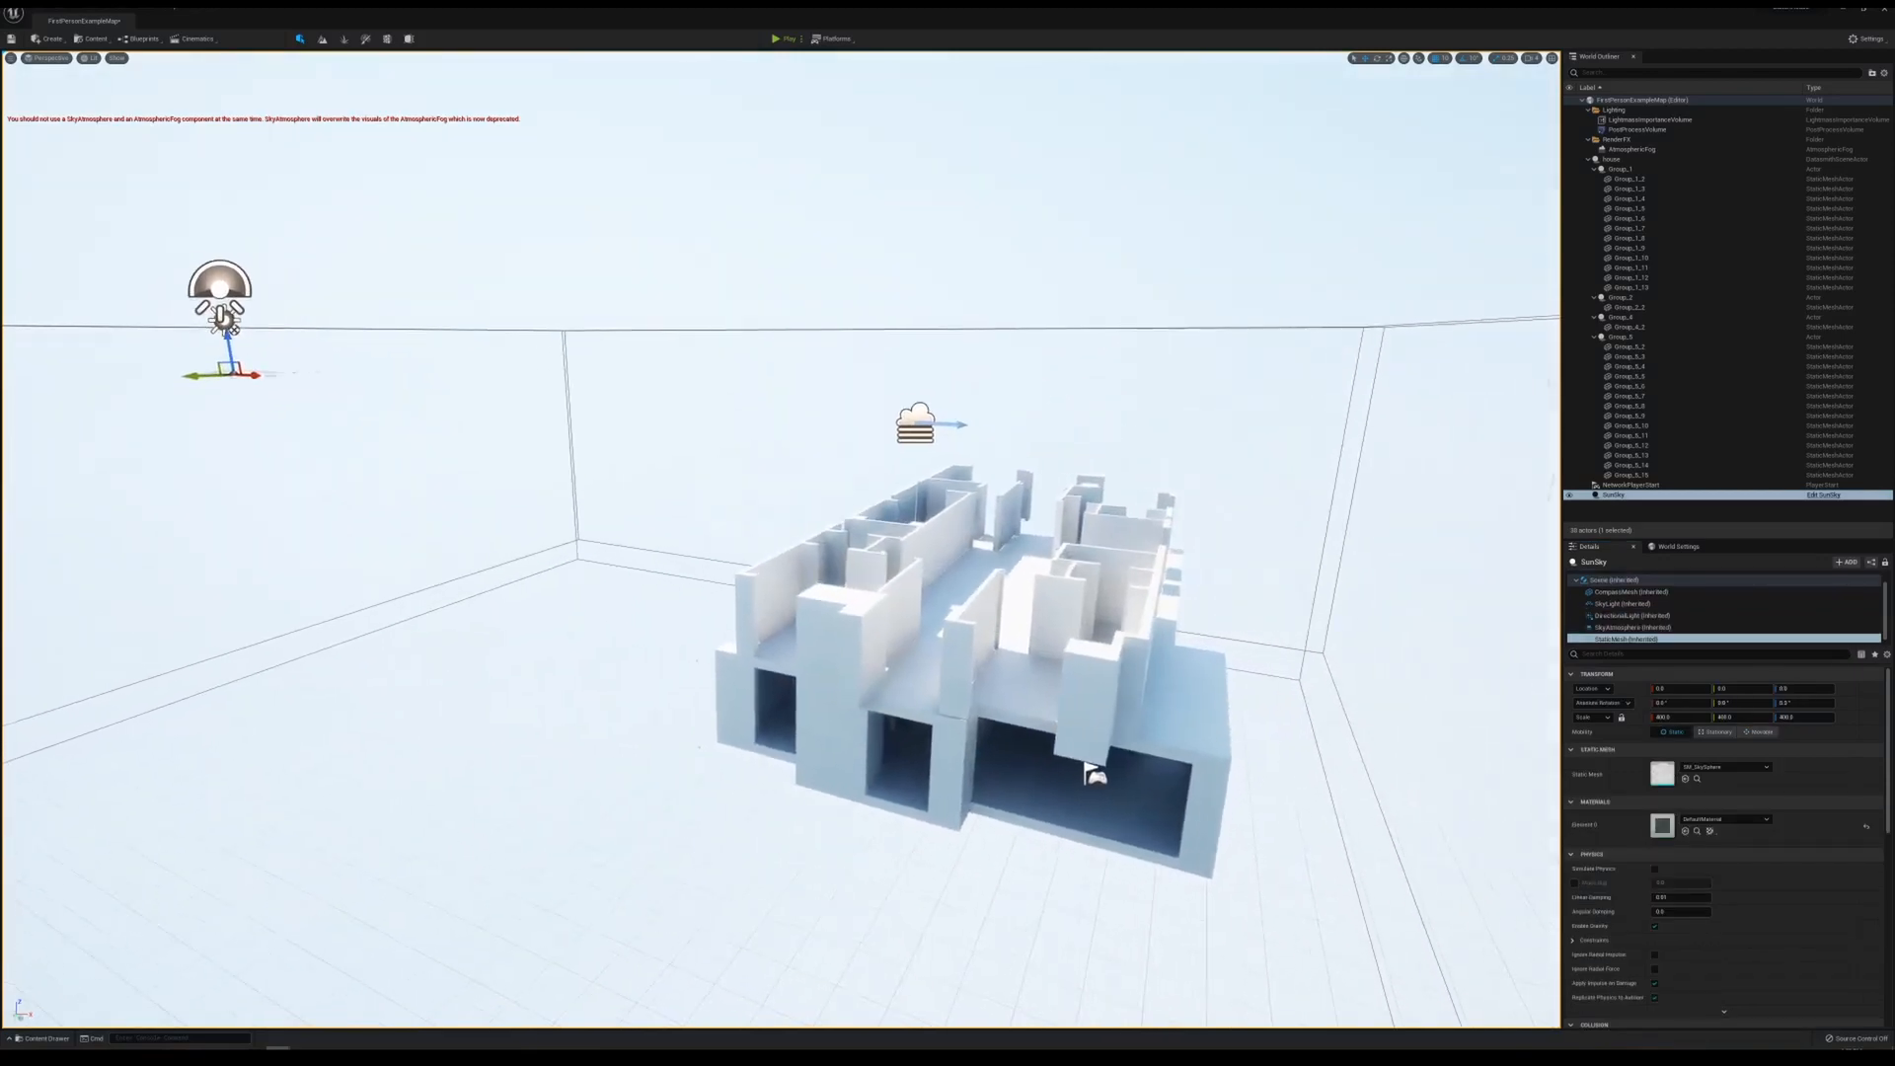
key("s")
mouse_move(926, 187)
right_mouse_down()
mouse_move(868, 163)
mouse_move(926, 187)
right_mouse_up()
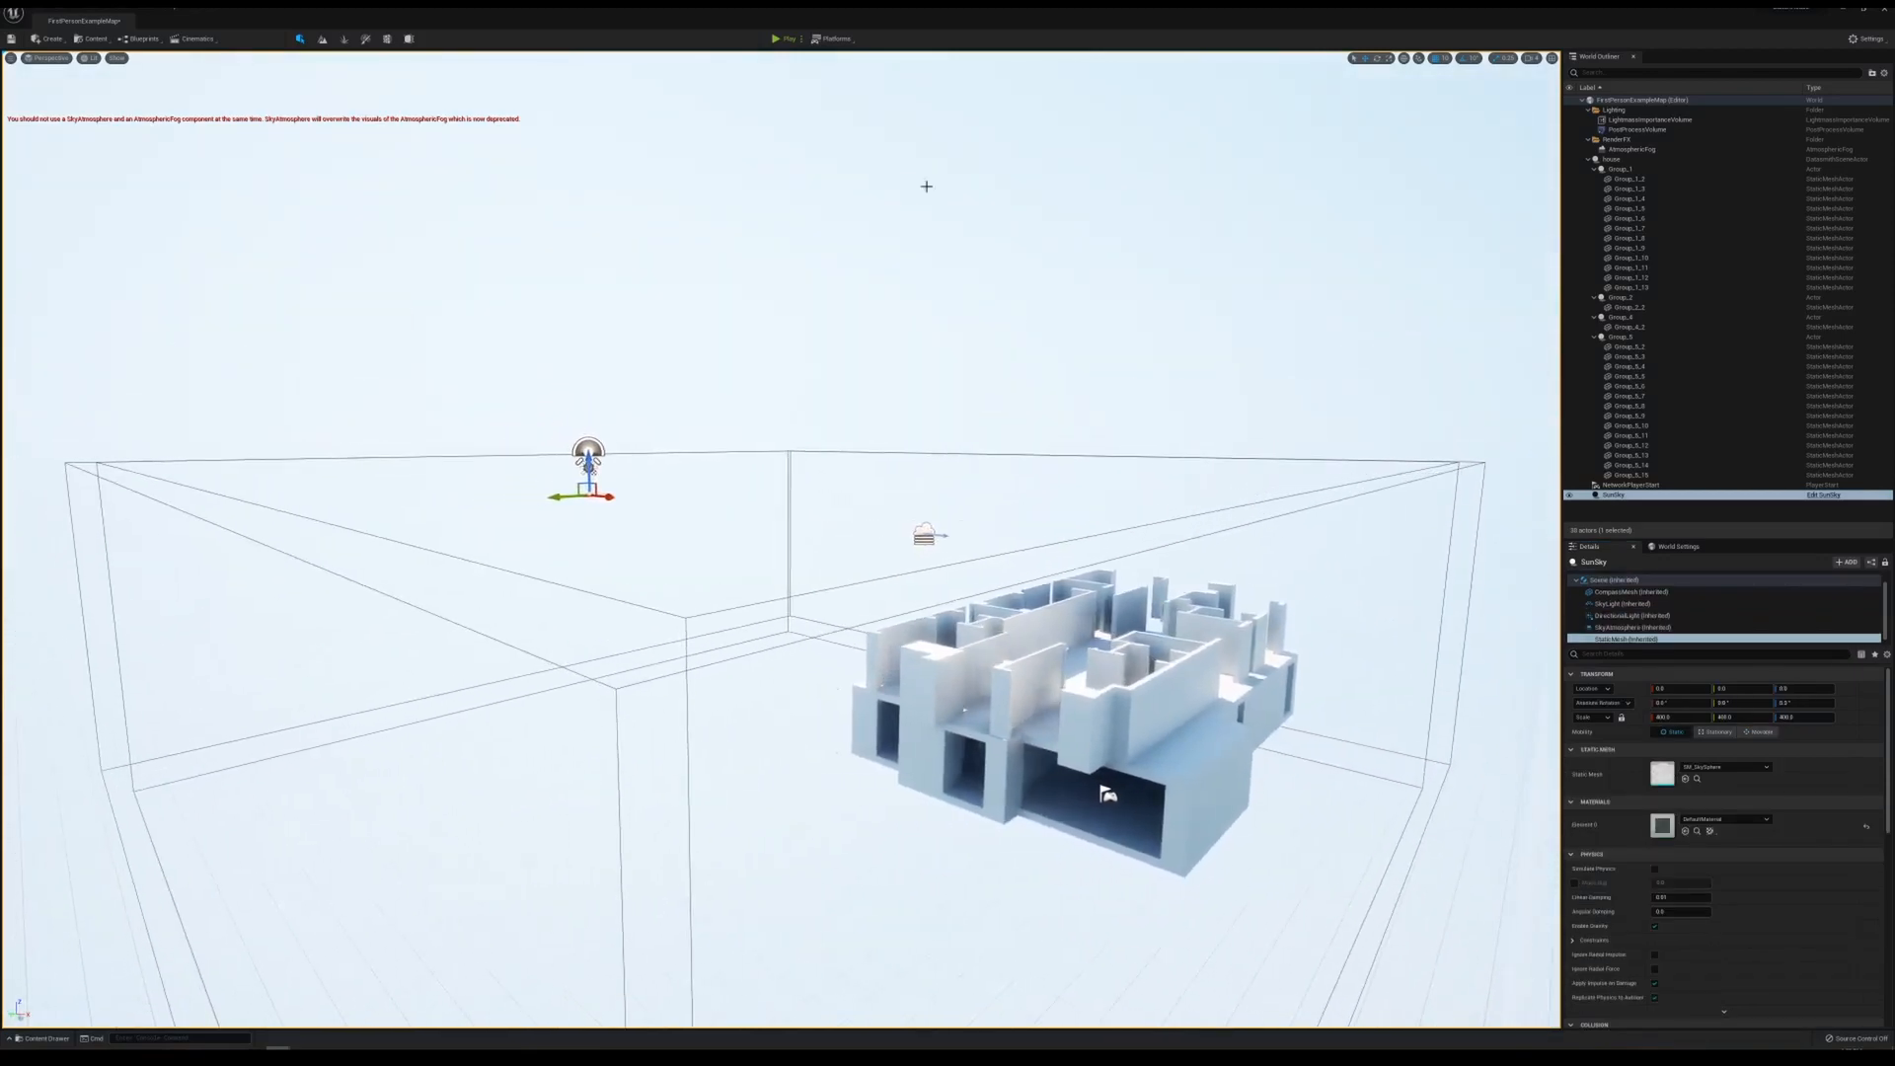
left_click(780, 39)
left_click(785, 552)
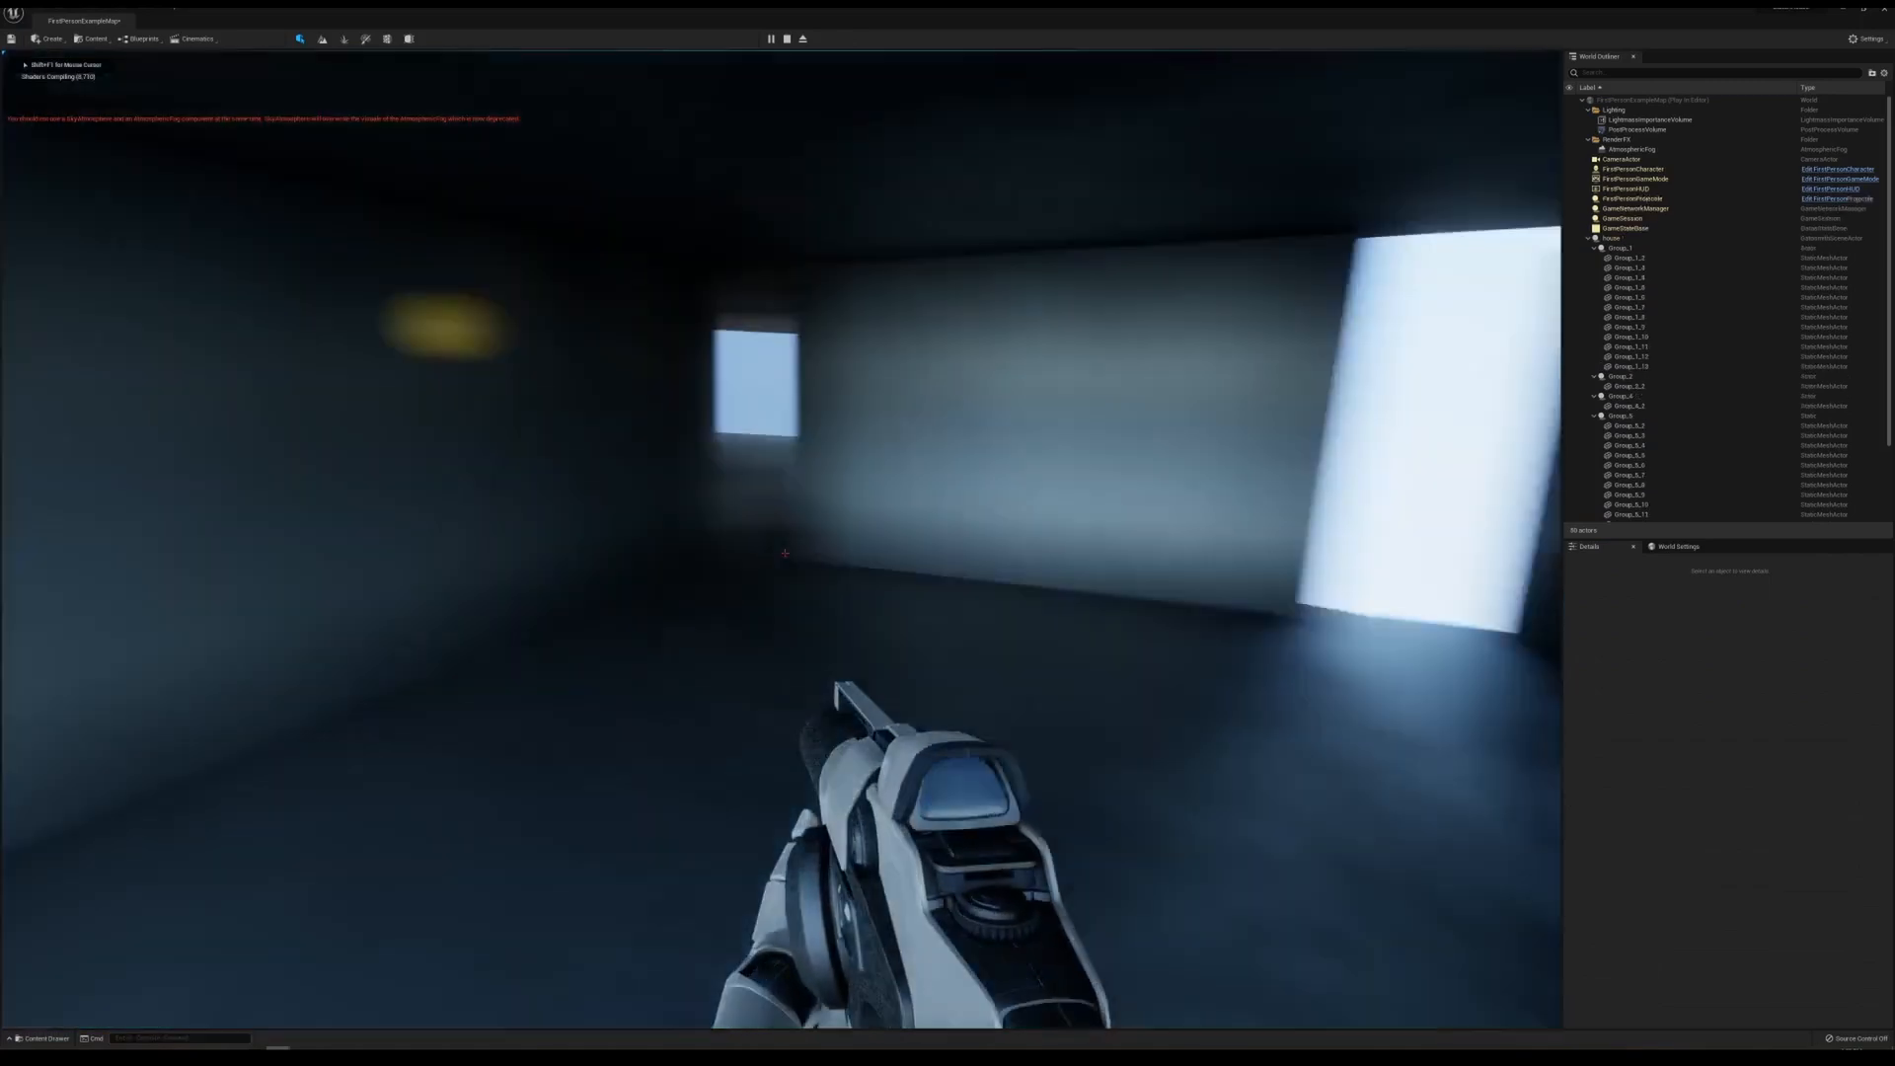
key("w")
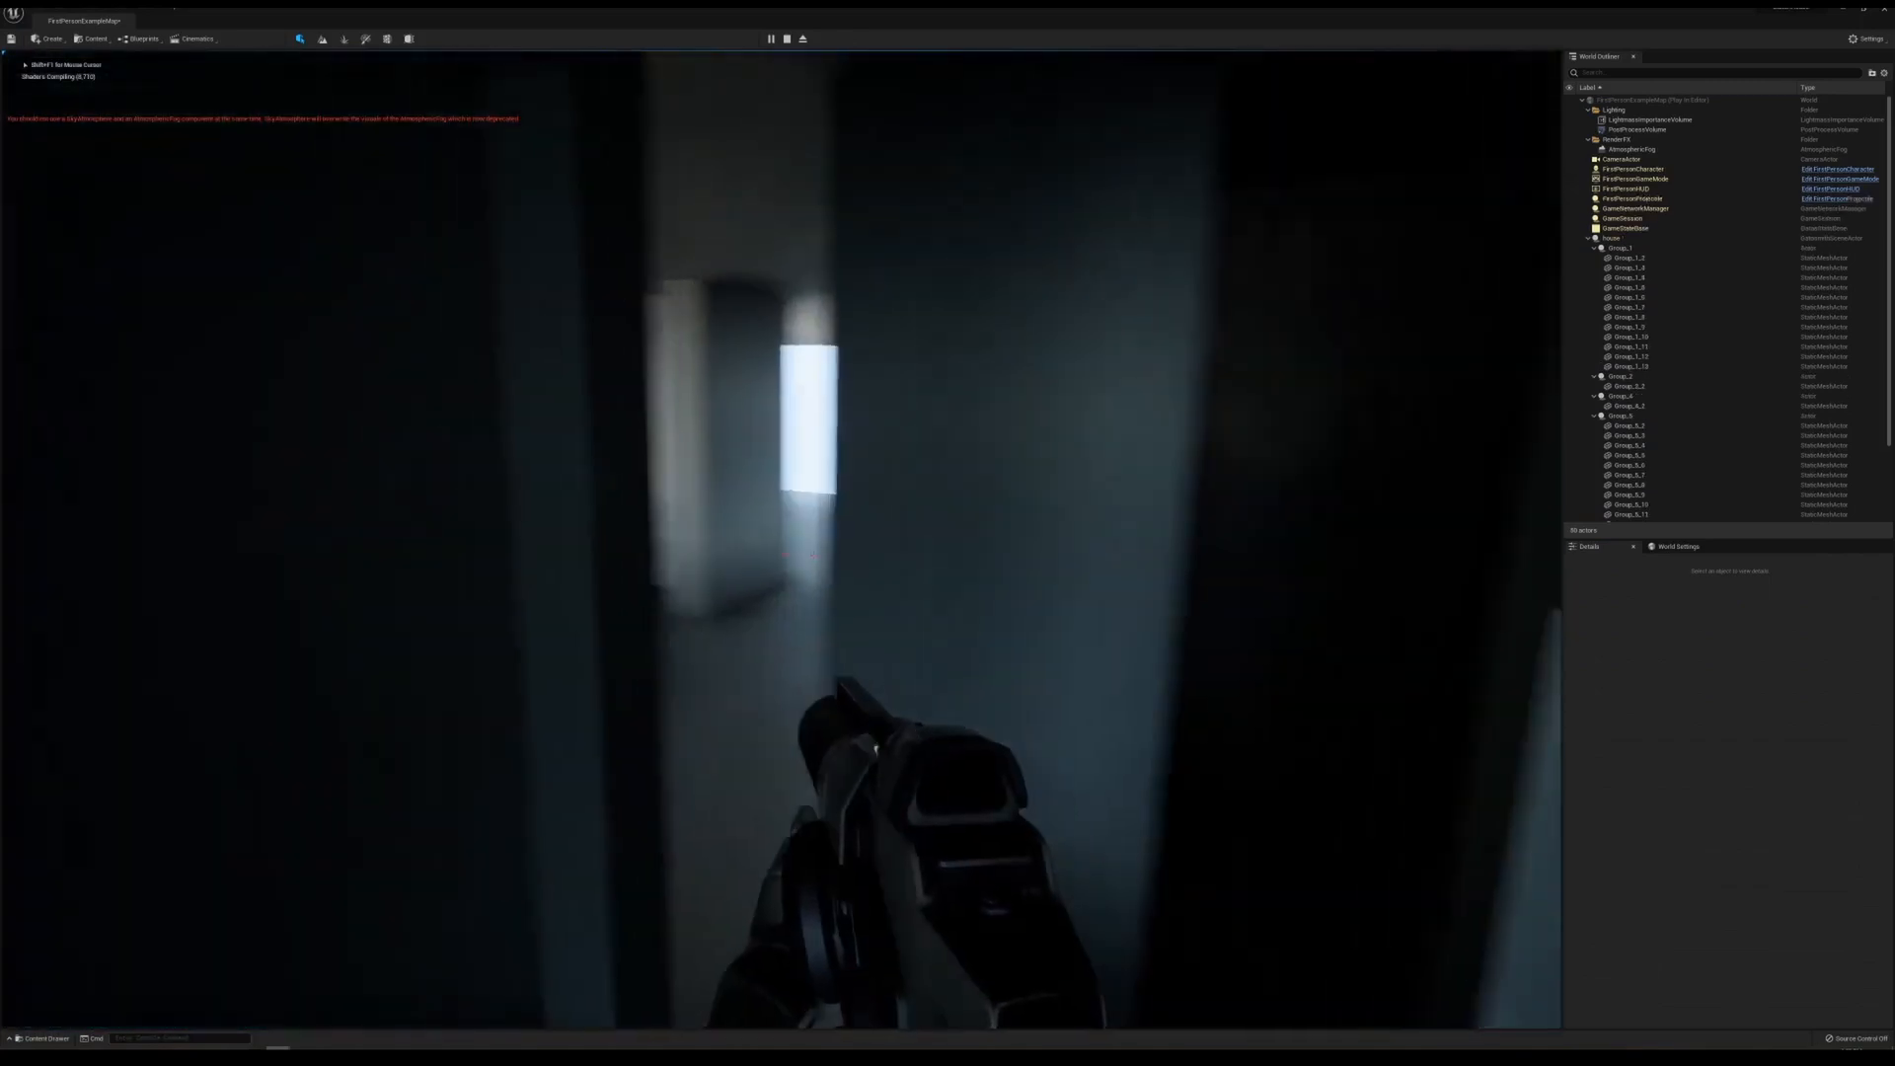
key("w")
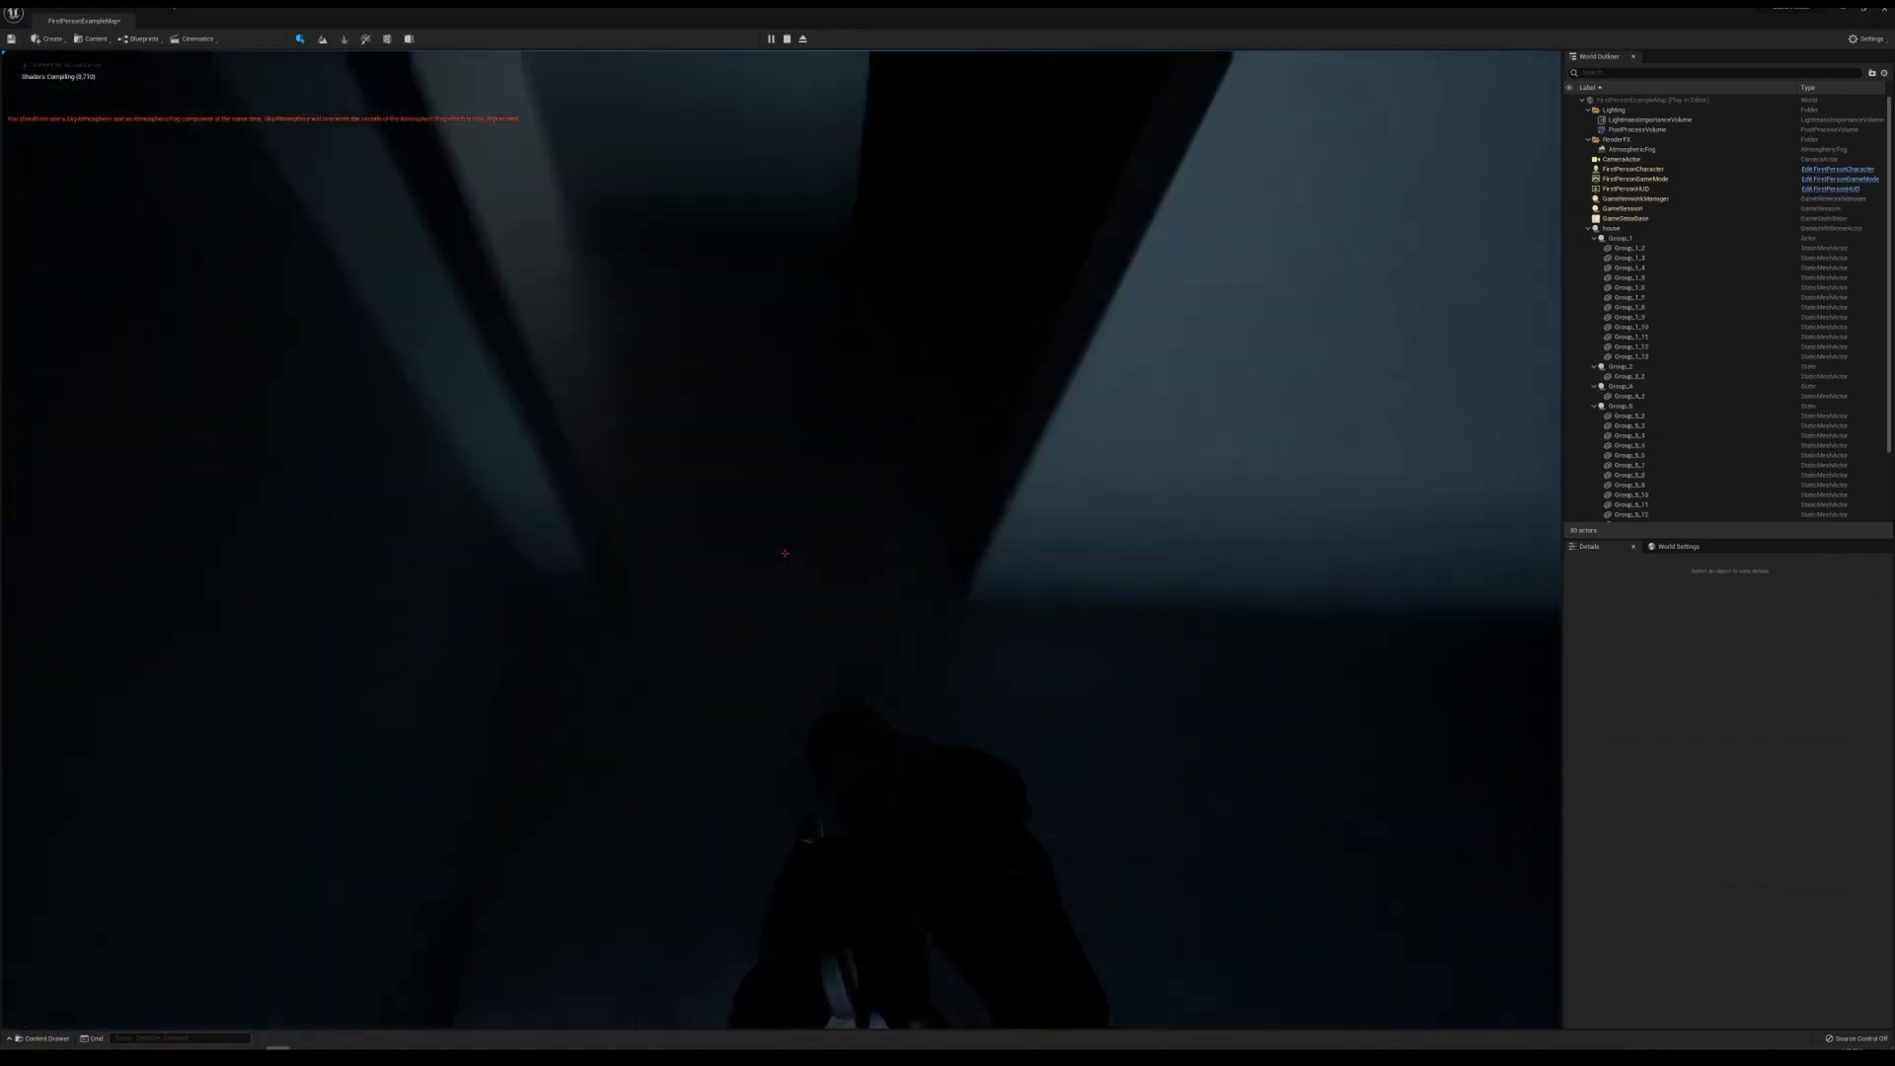
key("w")
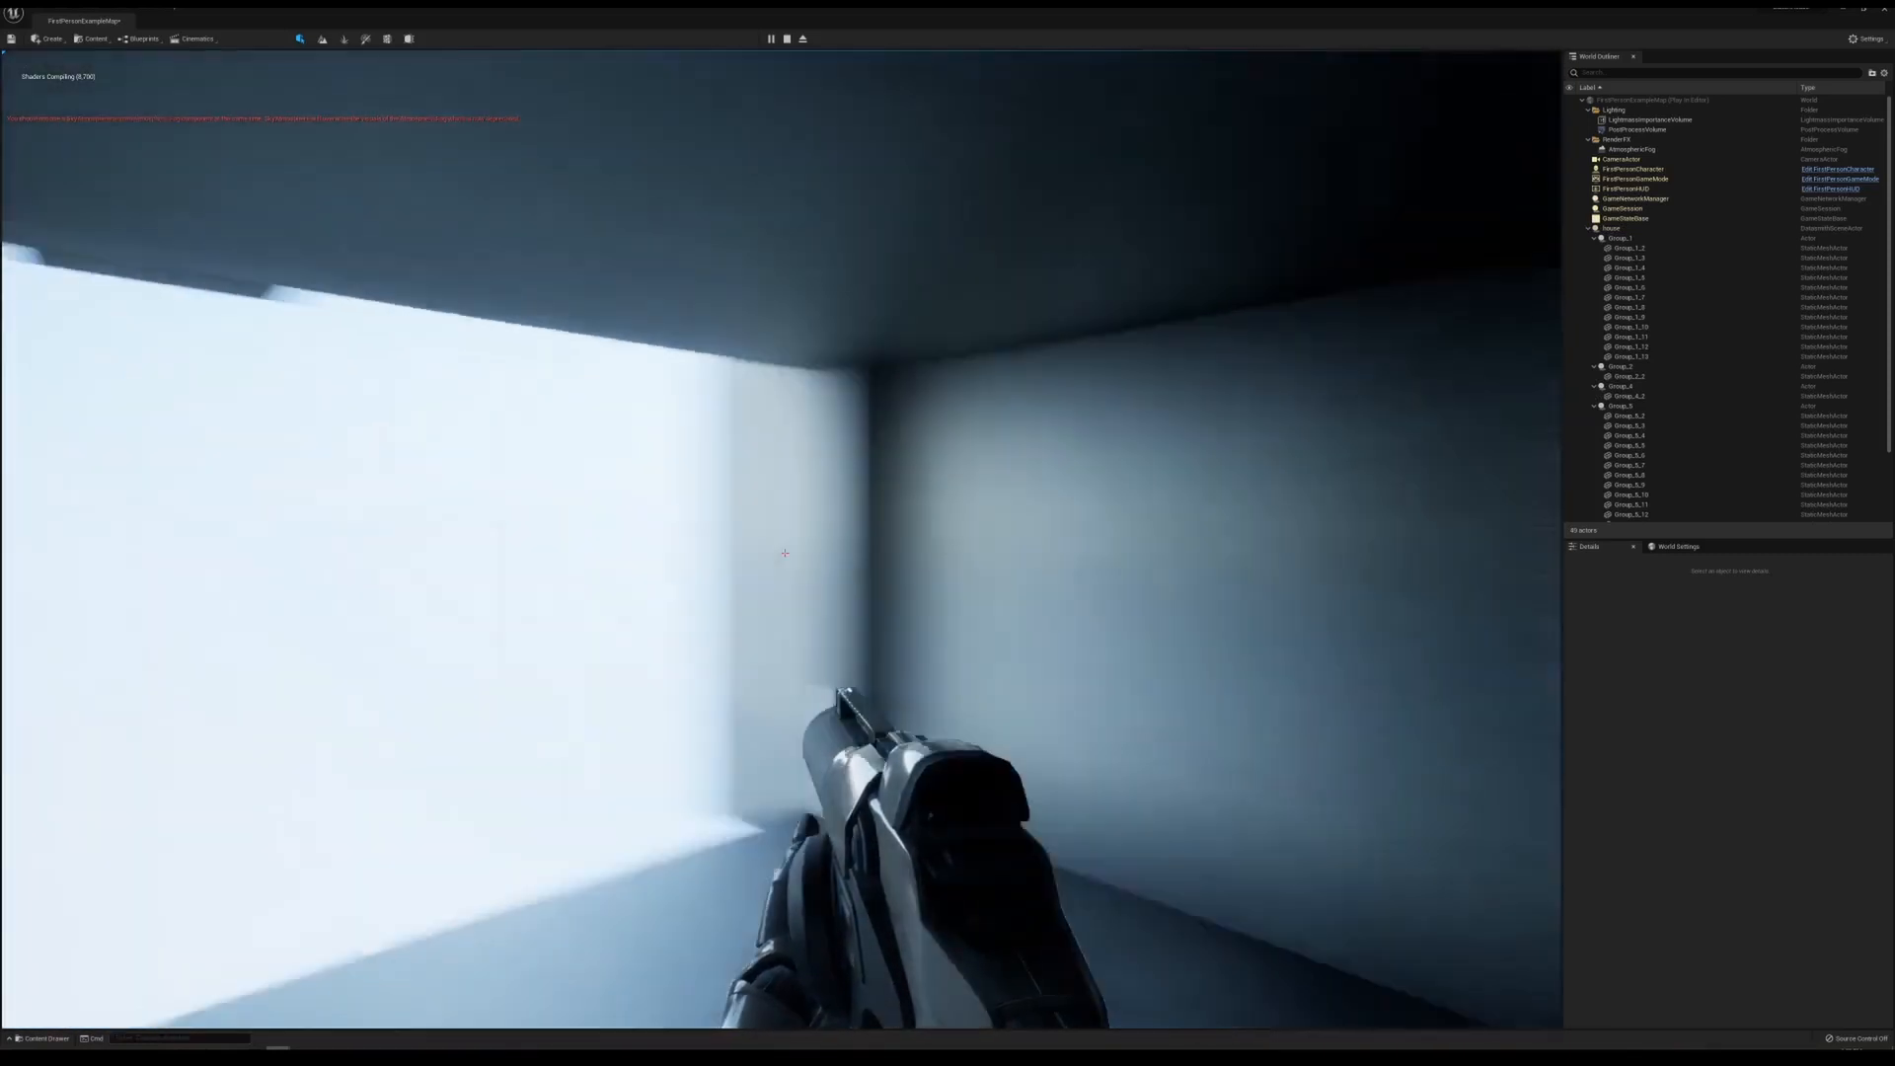
key("Escape")
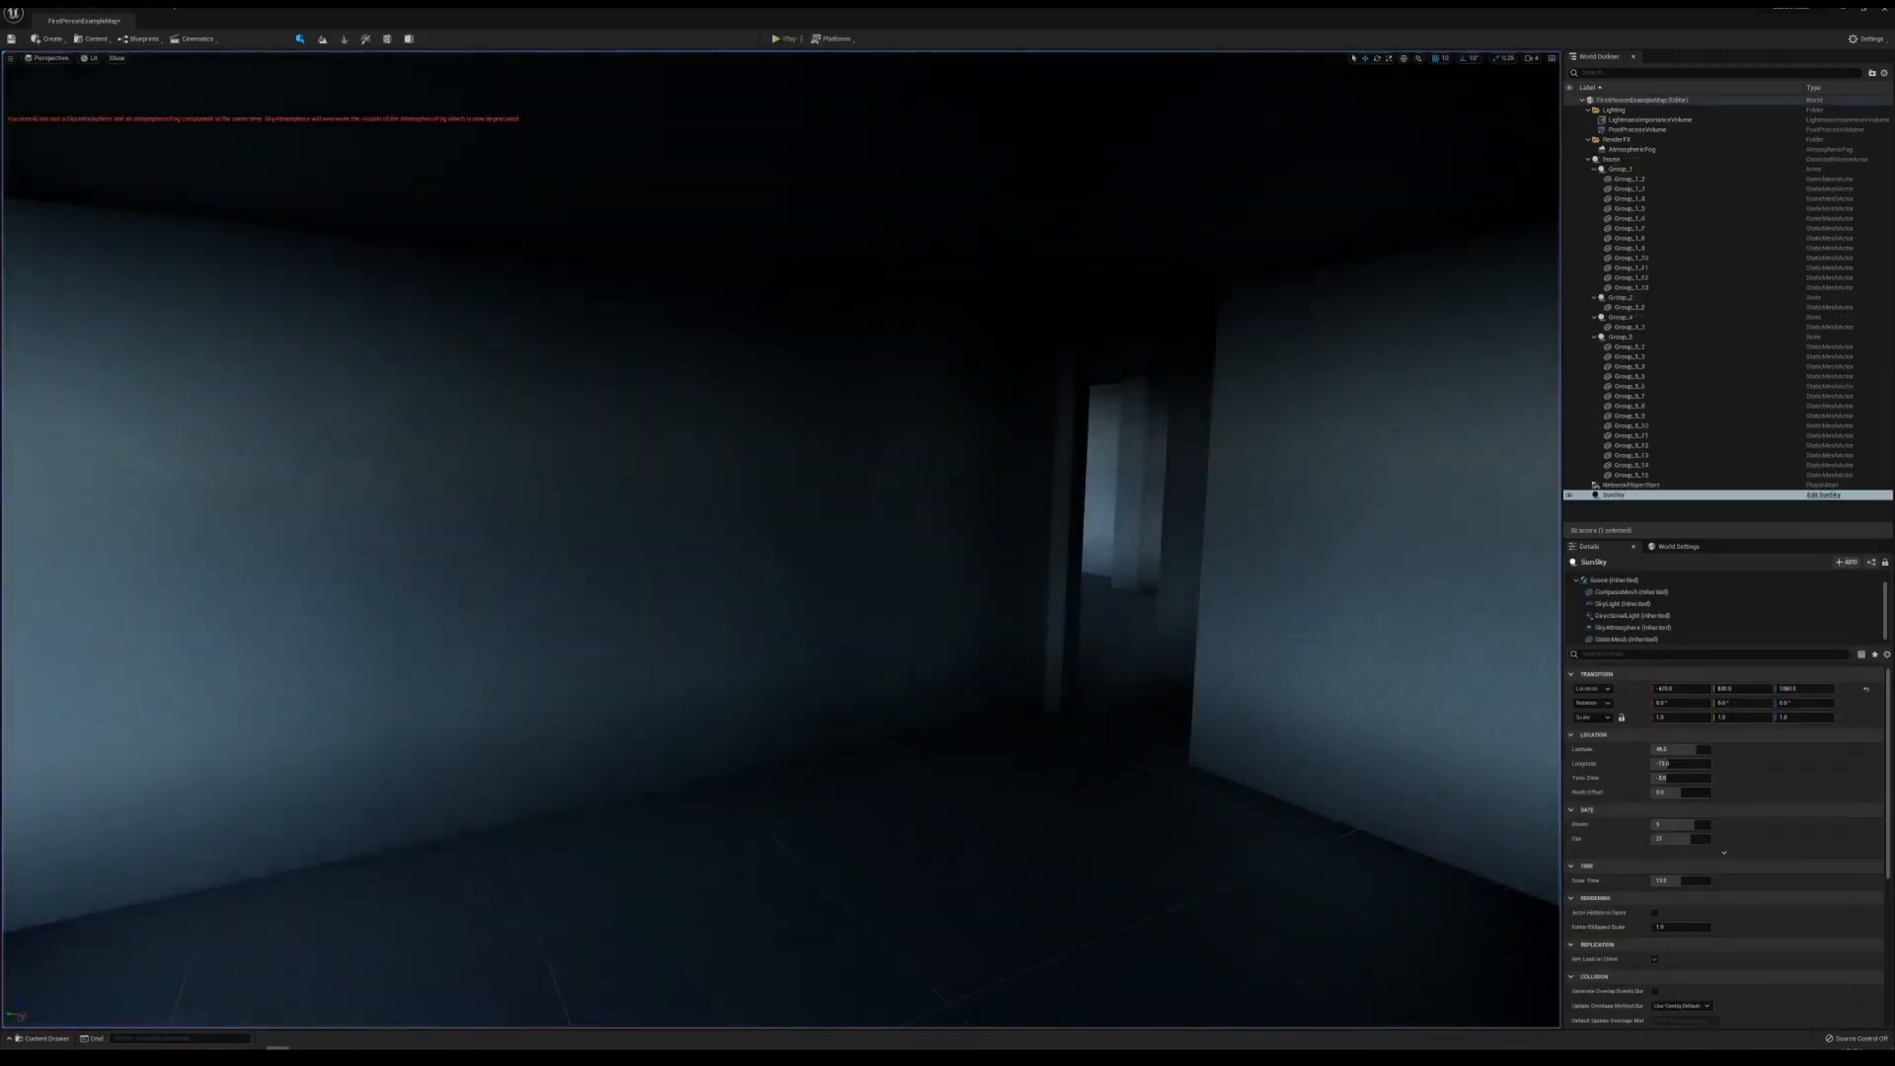
- Open the FirstPersonCharacter blueprint from the FirstPersonBP Blueprints folder and show its 3D viewport
key("s")
right_click_drag(780, 539, 636, 572)
key("w")
left_click(47, 1038)
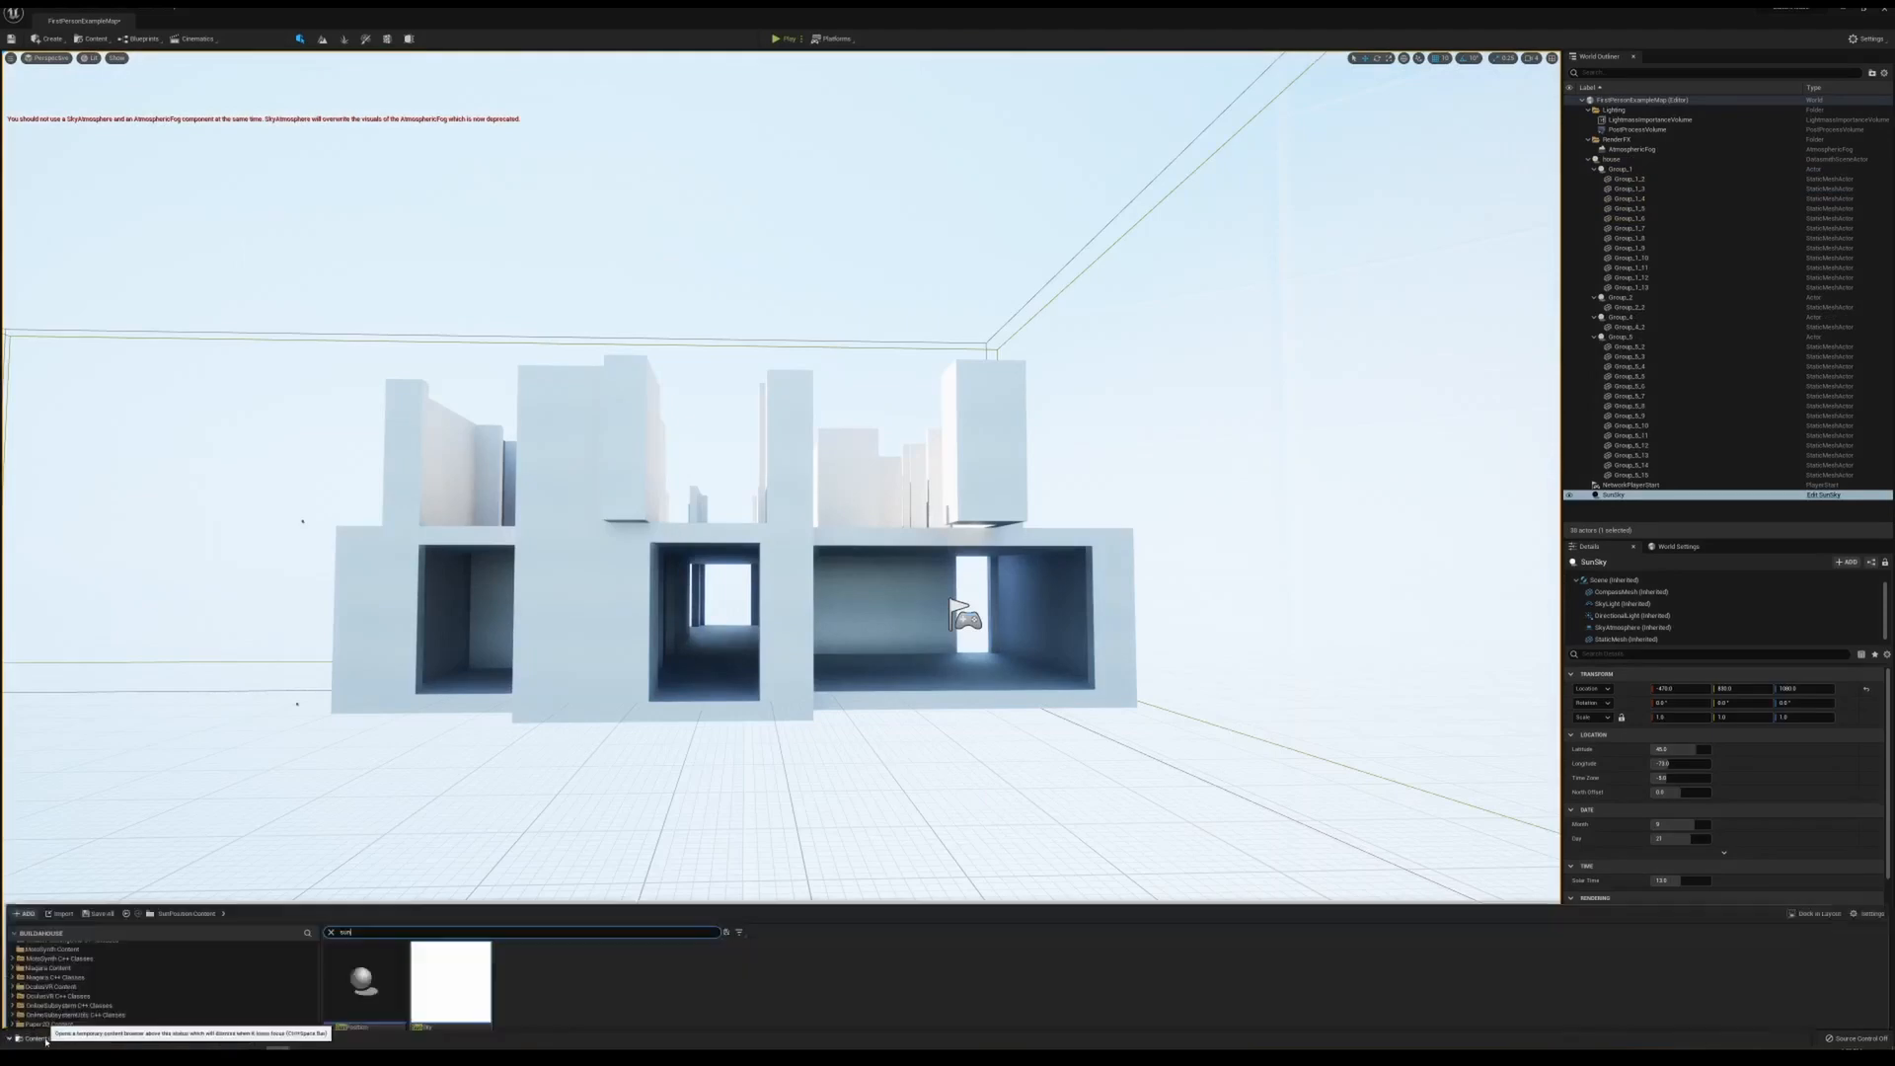
scroll(105, 766, "up", 8)
scroll(103, 762, "up", 5)
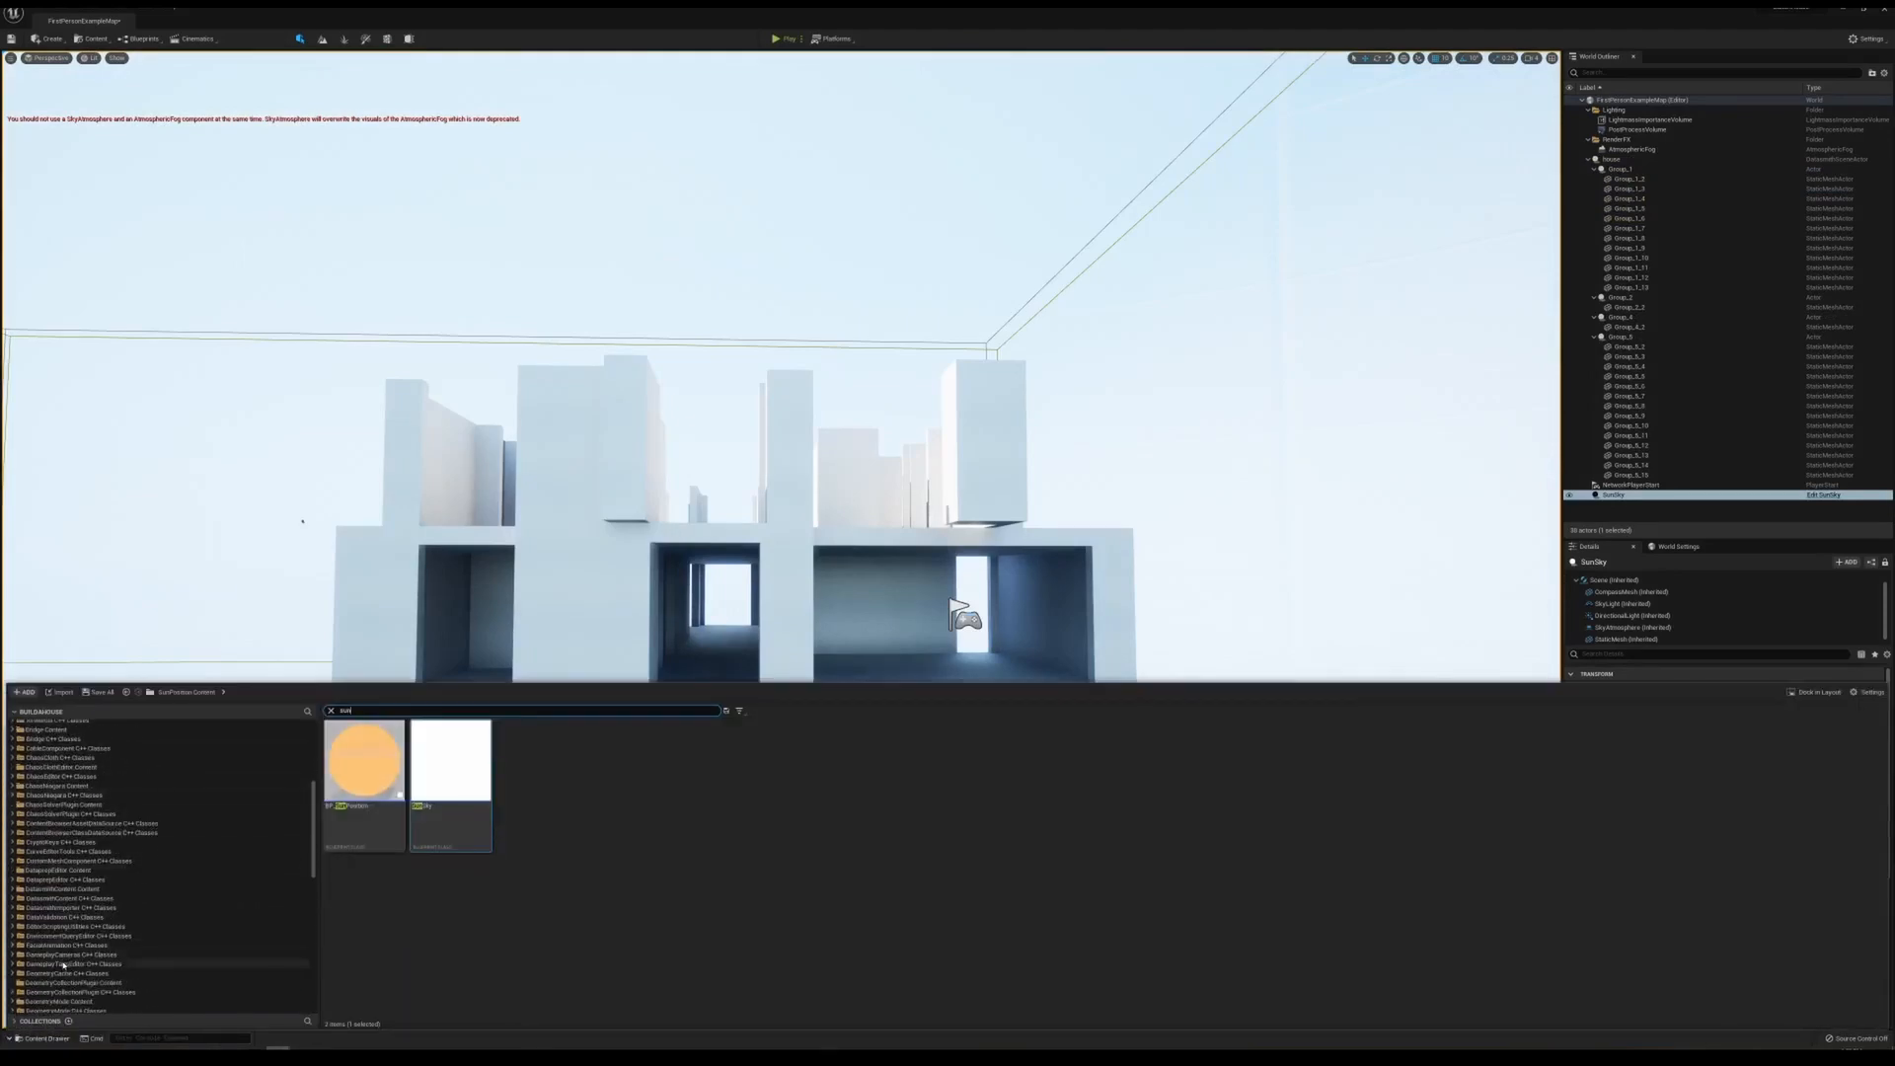
scroll(109, 880, "up", 5)
left_click(49, 741)
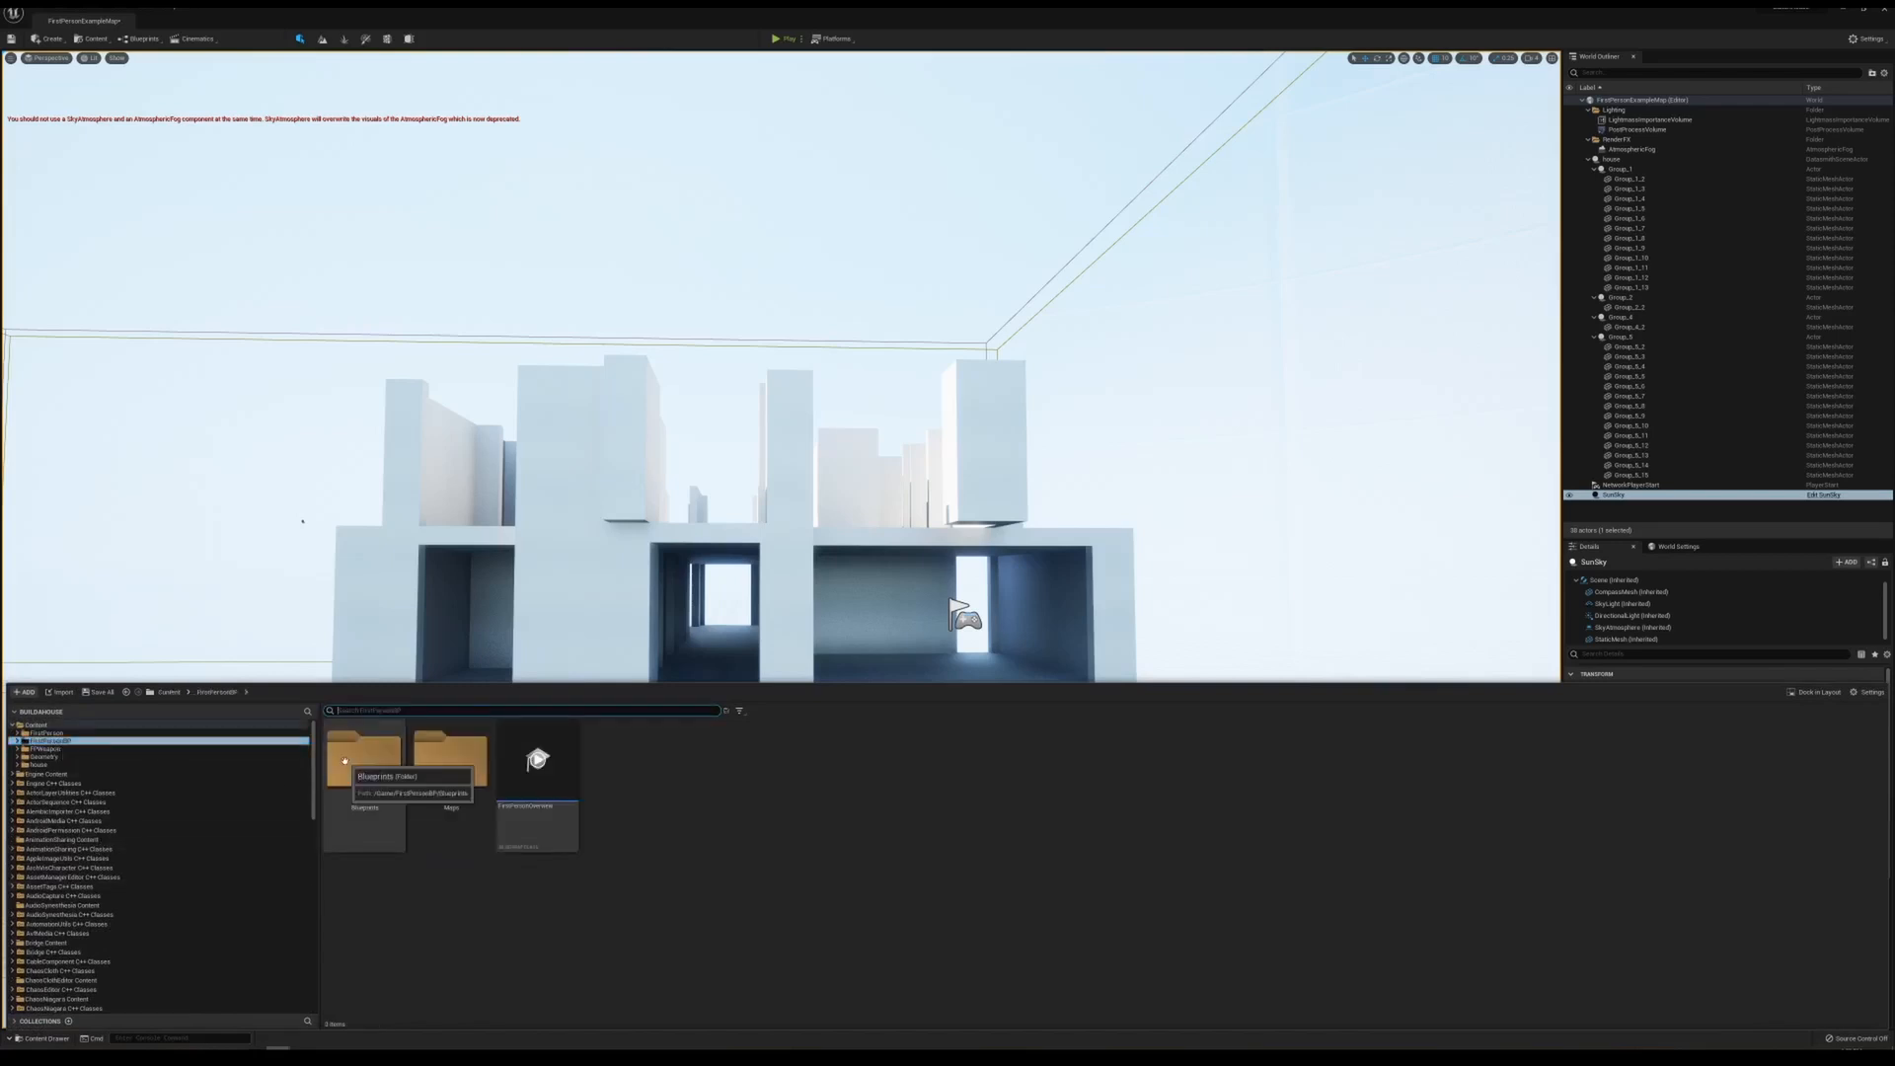
double_click(353, 755)
double_click(358, 760)
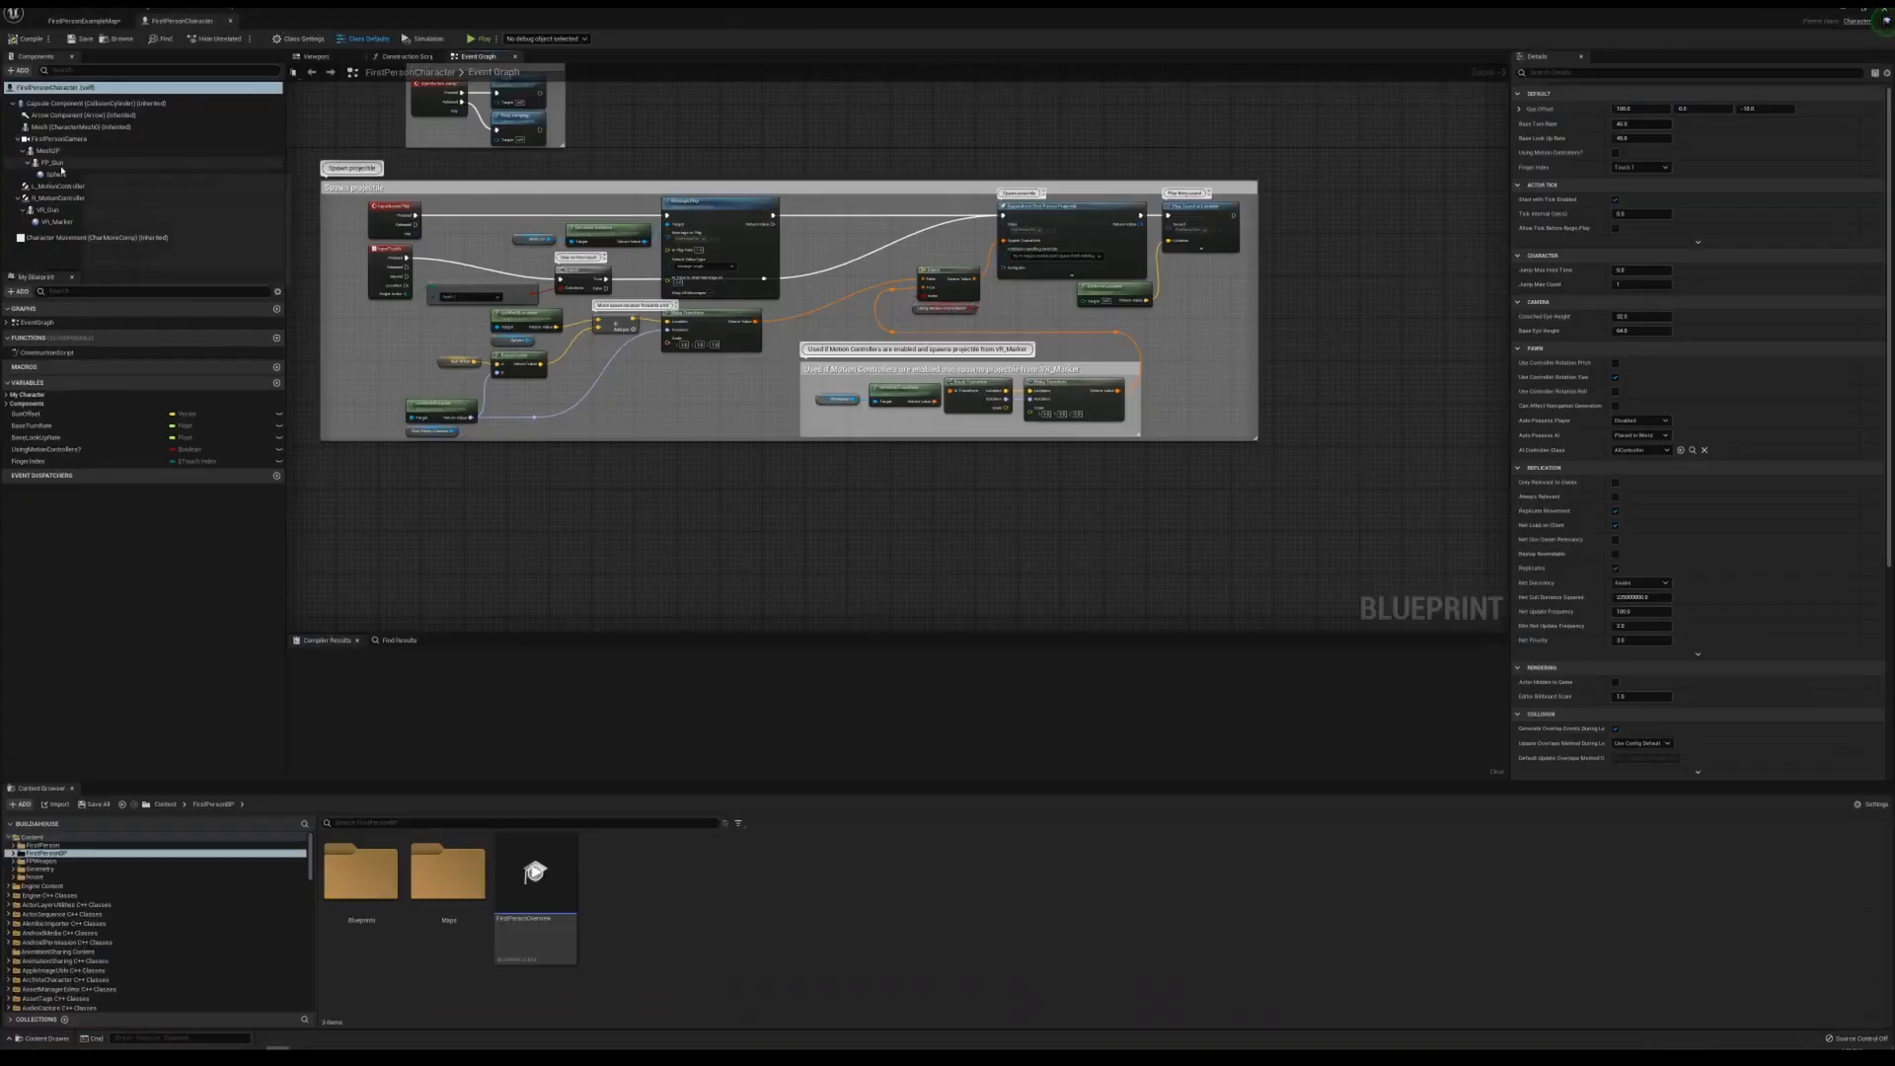
left_click(316, 56)
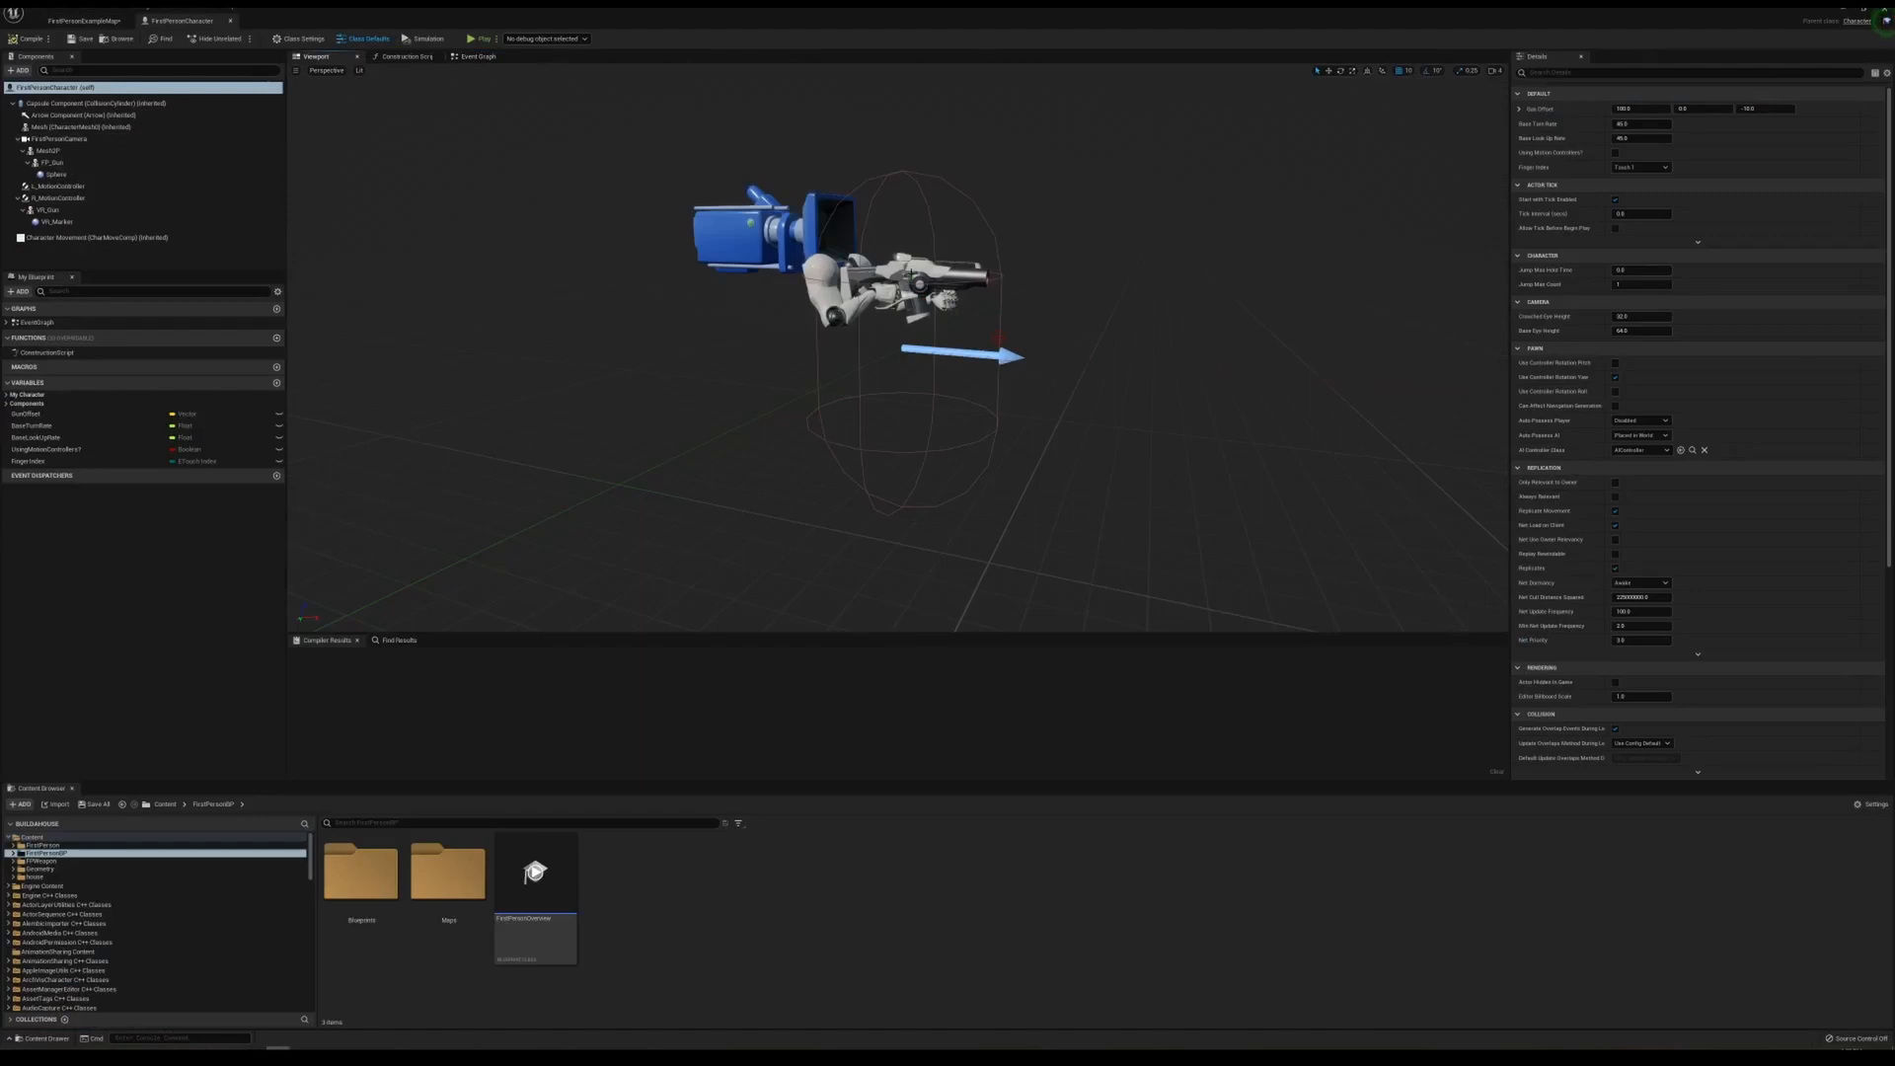
left_click(911, 273)
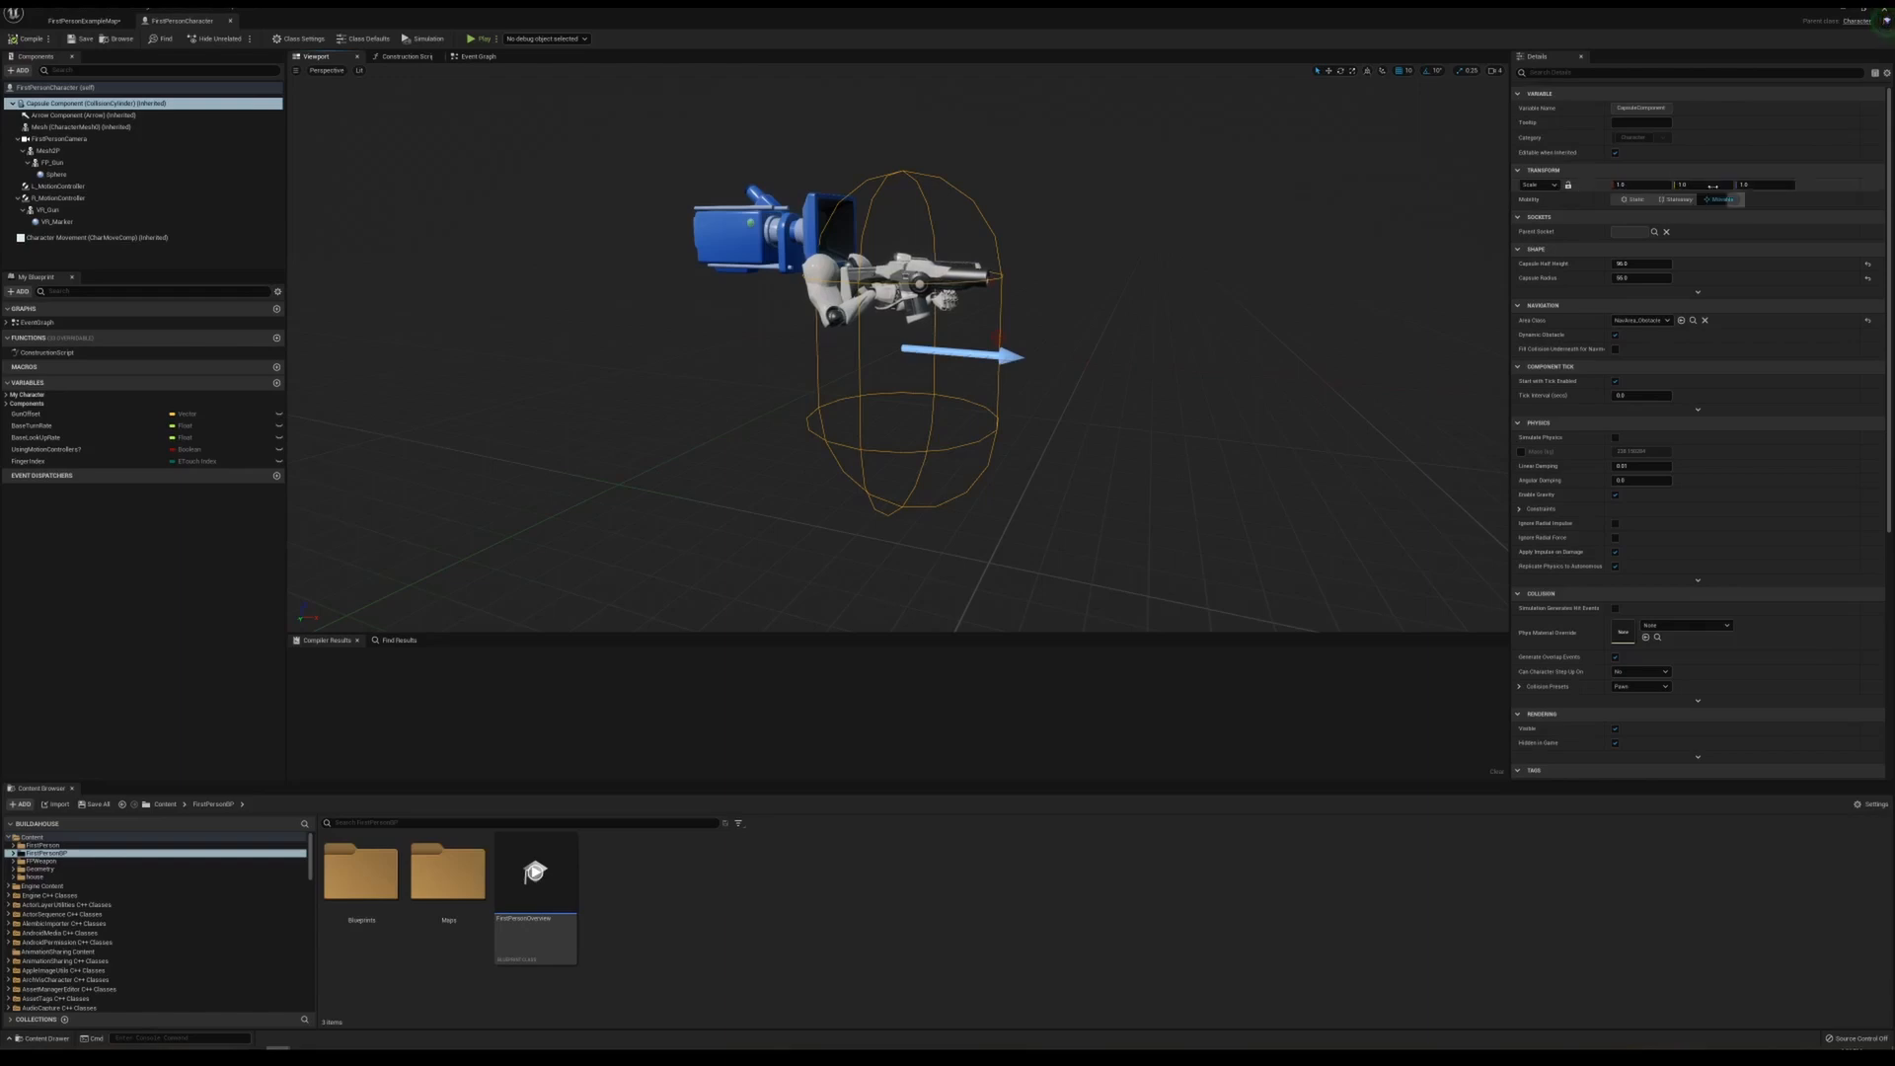
left_click_drag(1726, 188, 1680, 188)
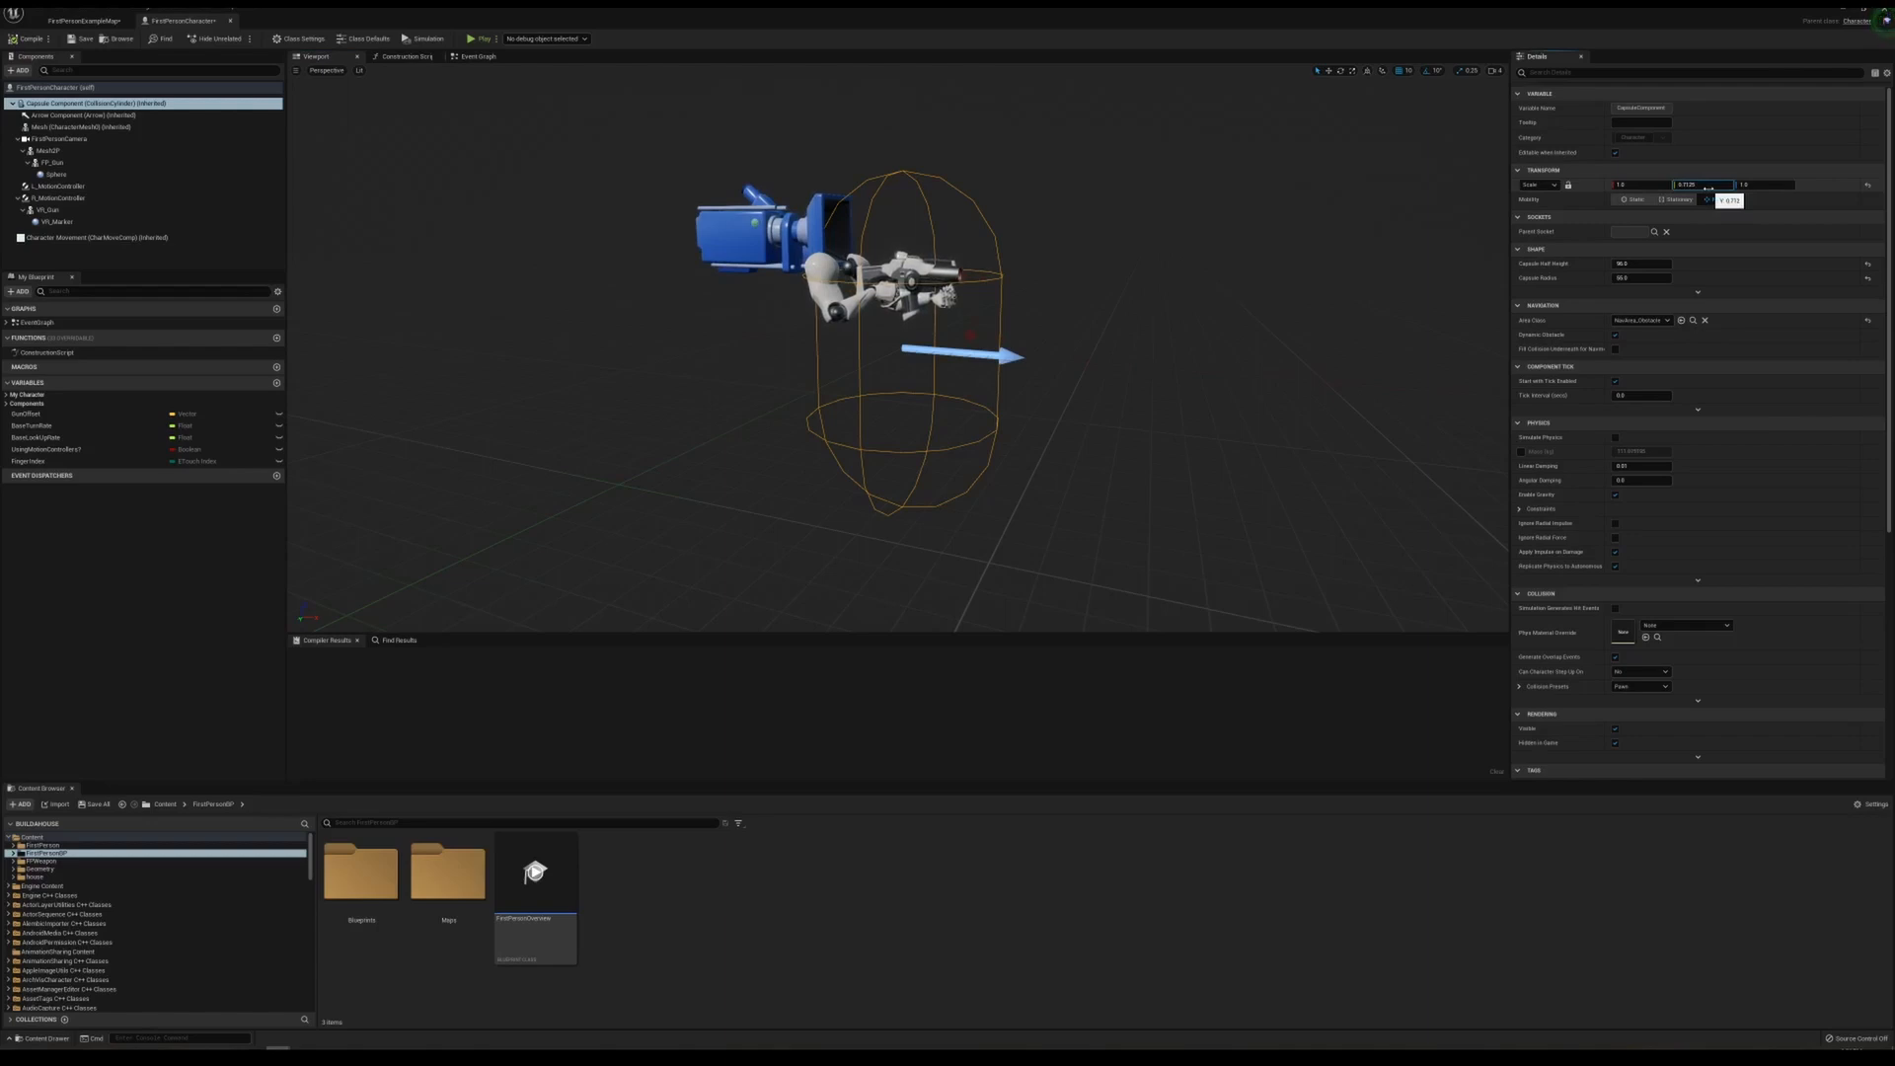
key("ctrl+z")
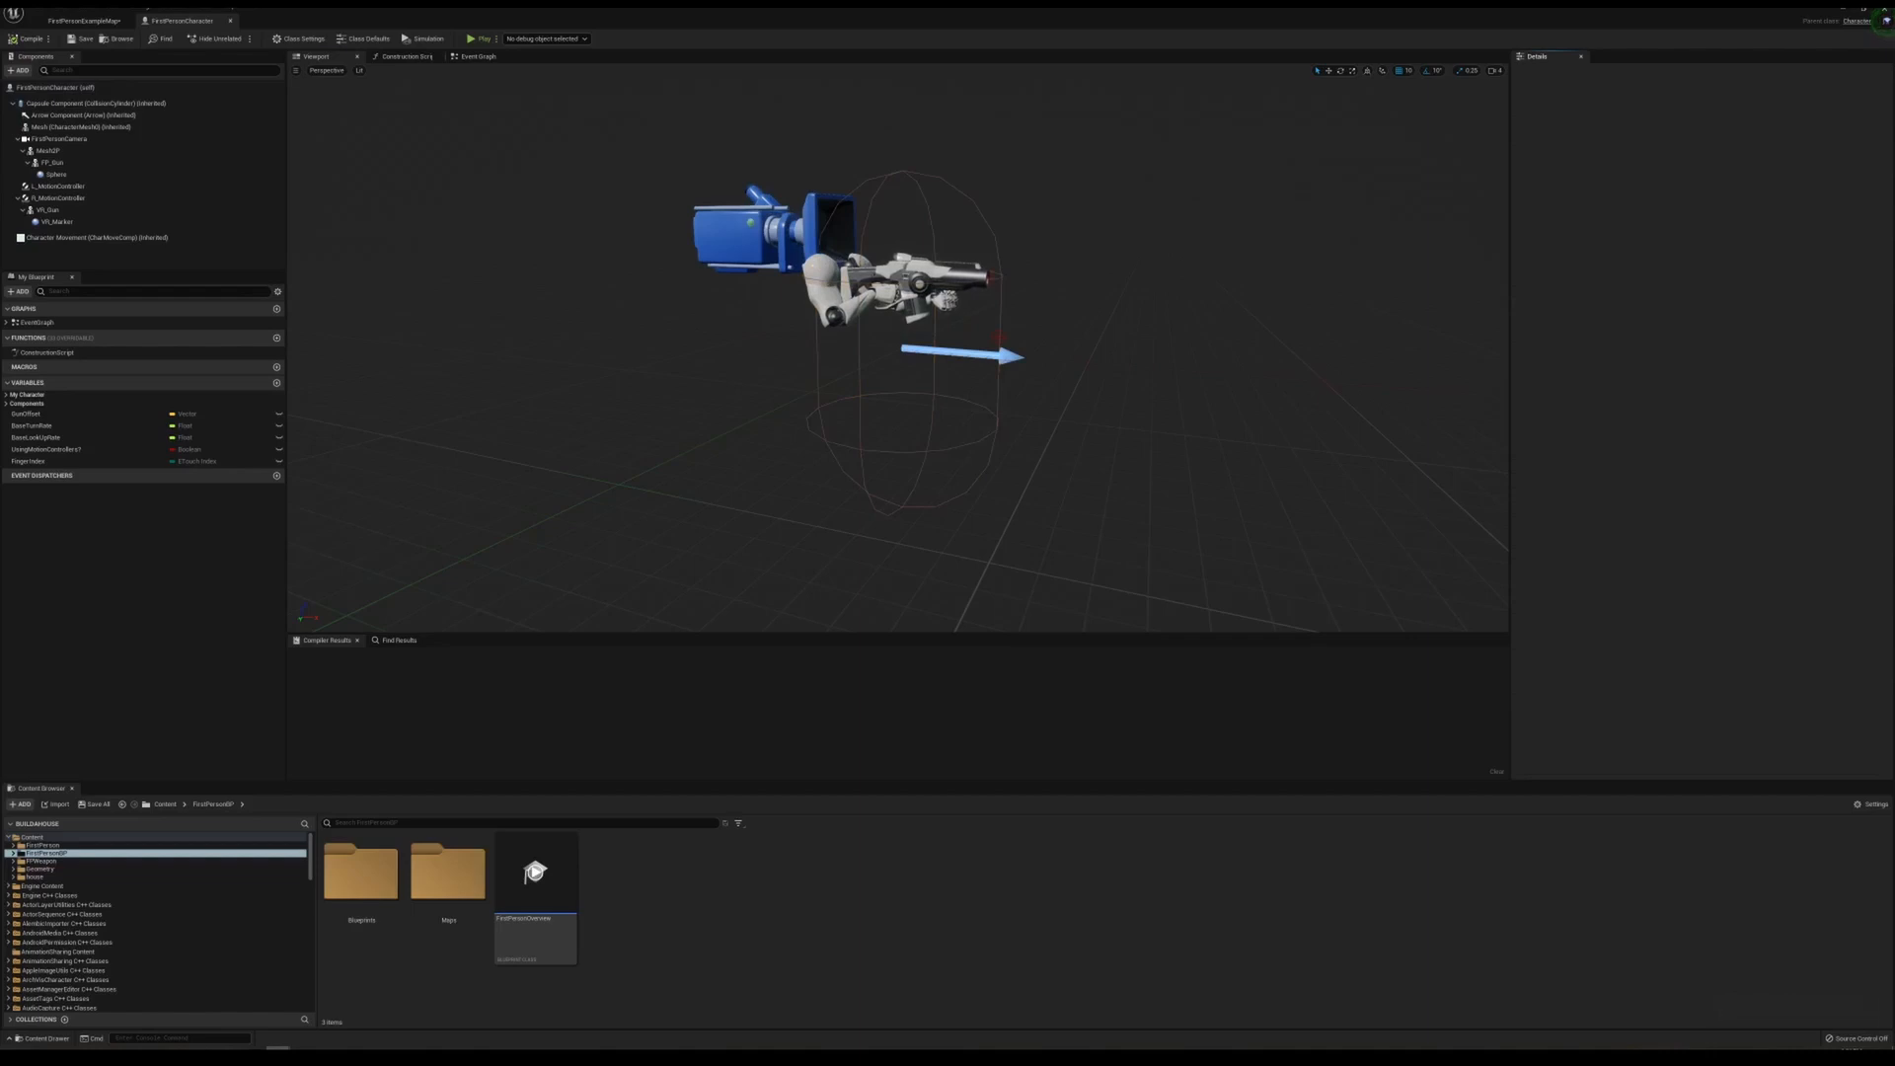
- Set the capsule radius of the character's Capsule Component to 30
left_click(58, 139)
left_click(79, 102)
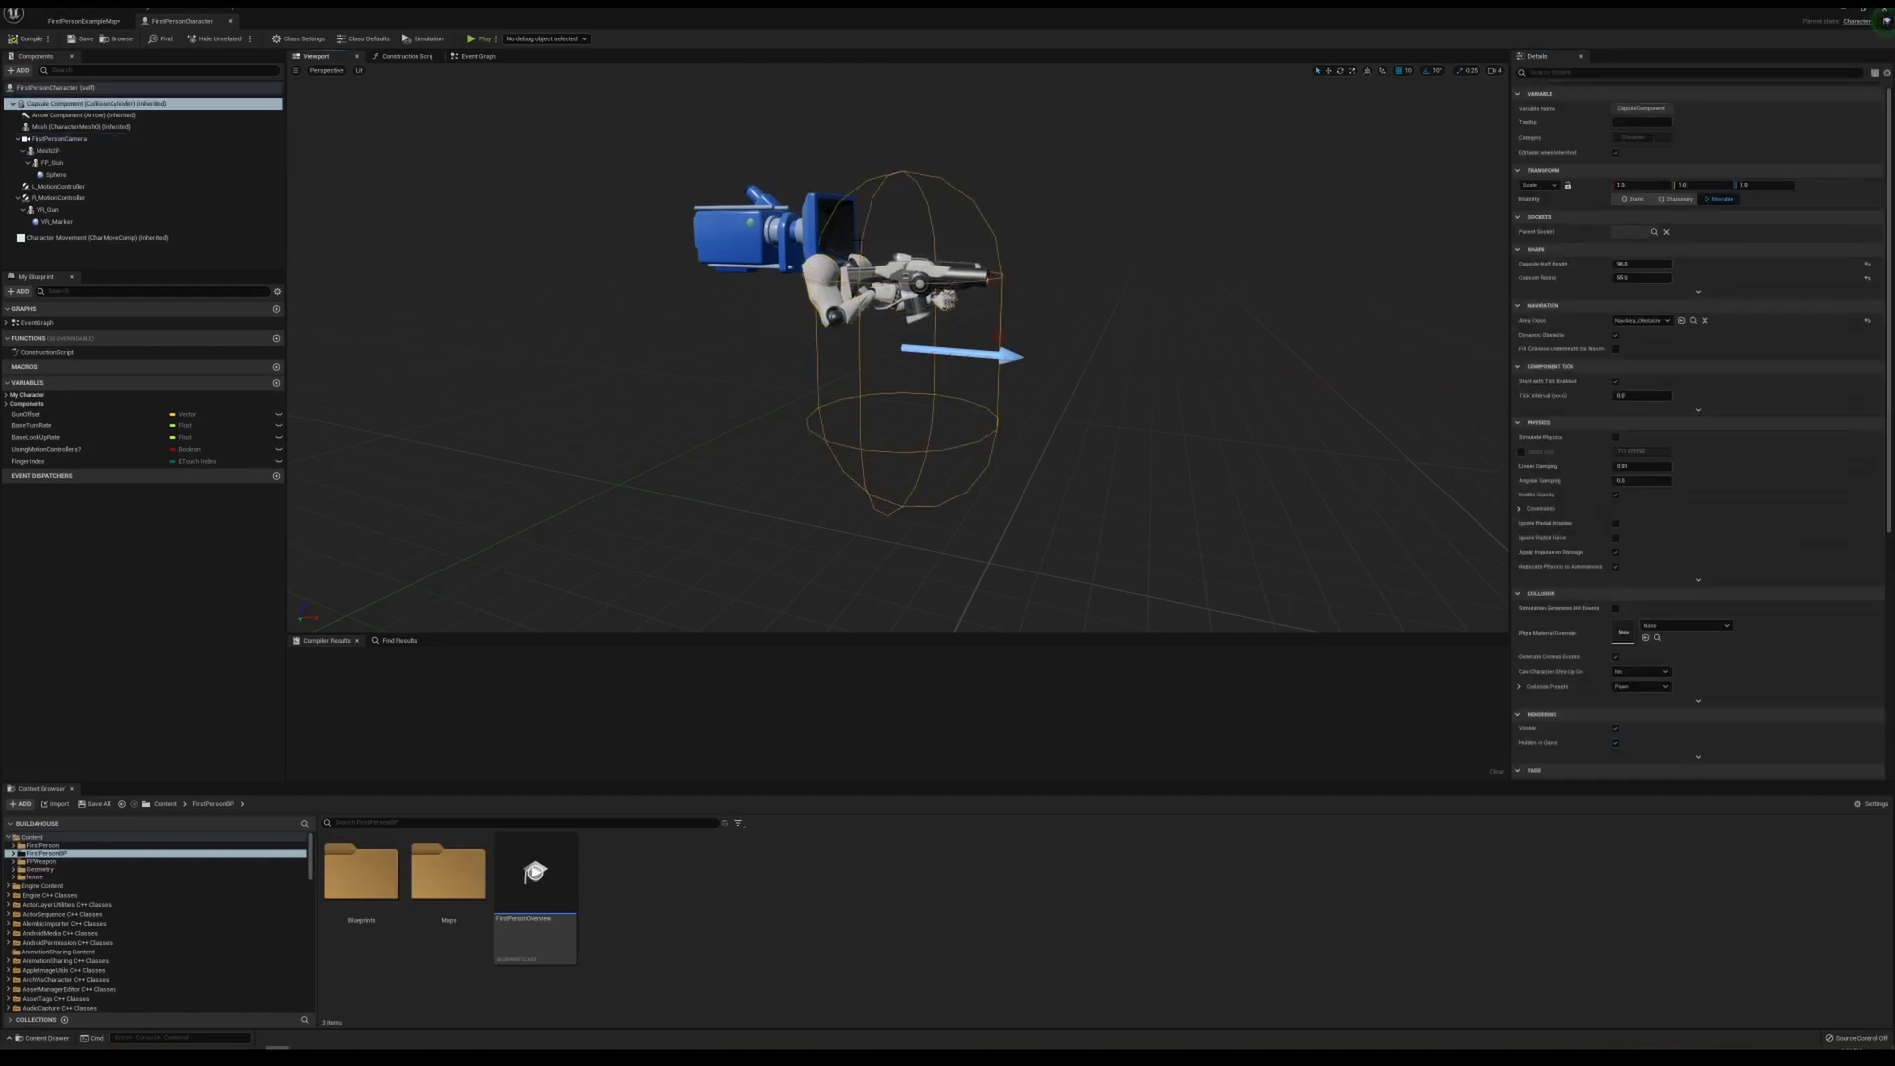
left_click(48, 128)
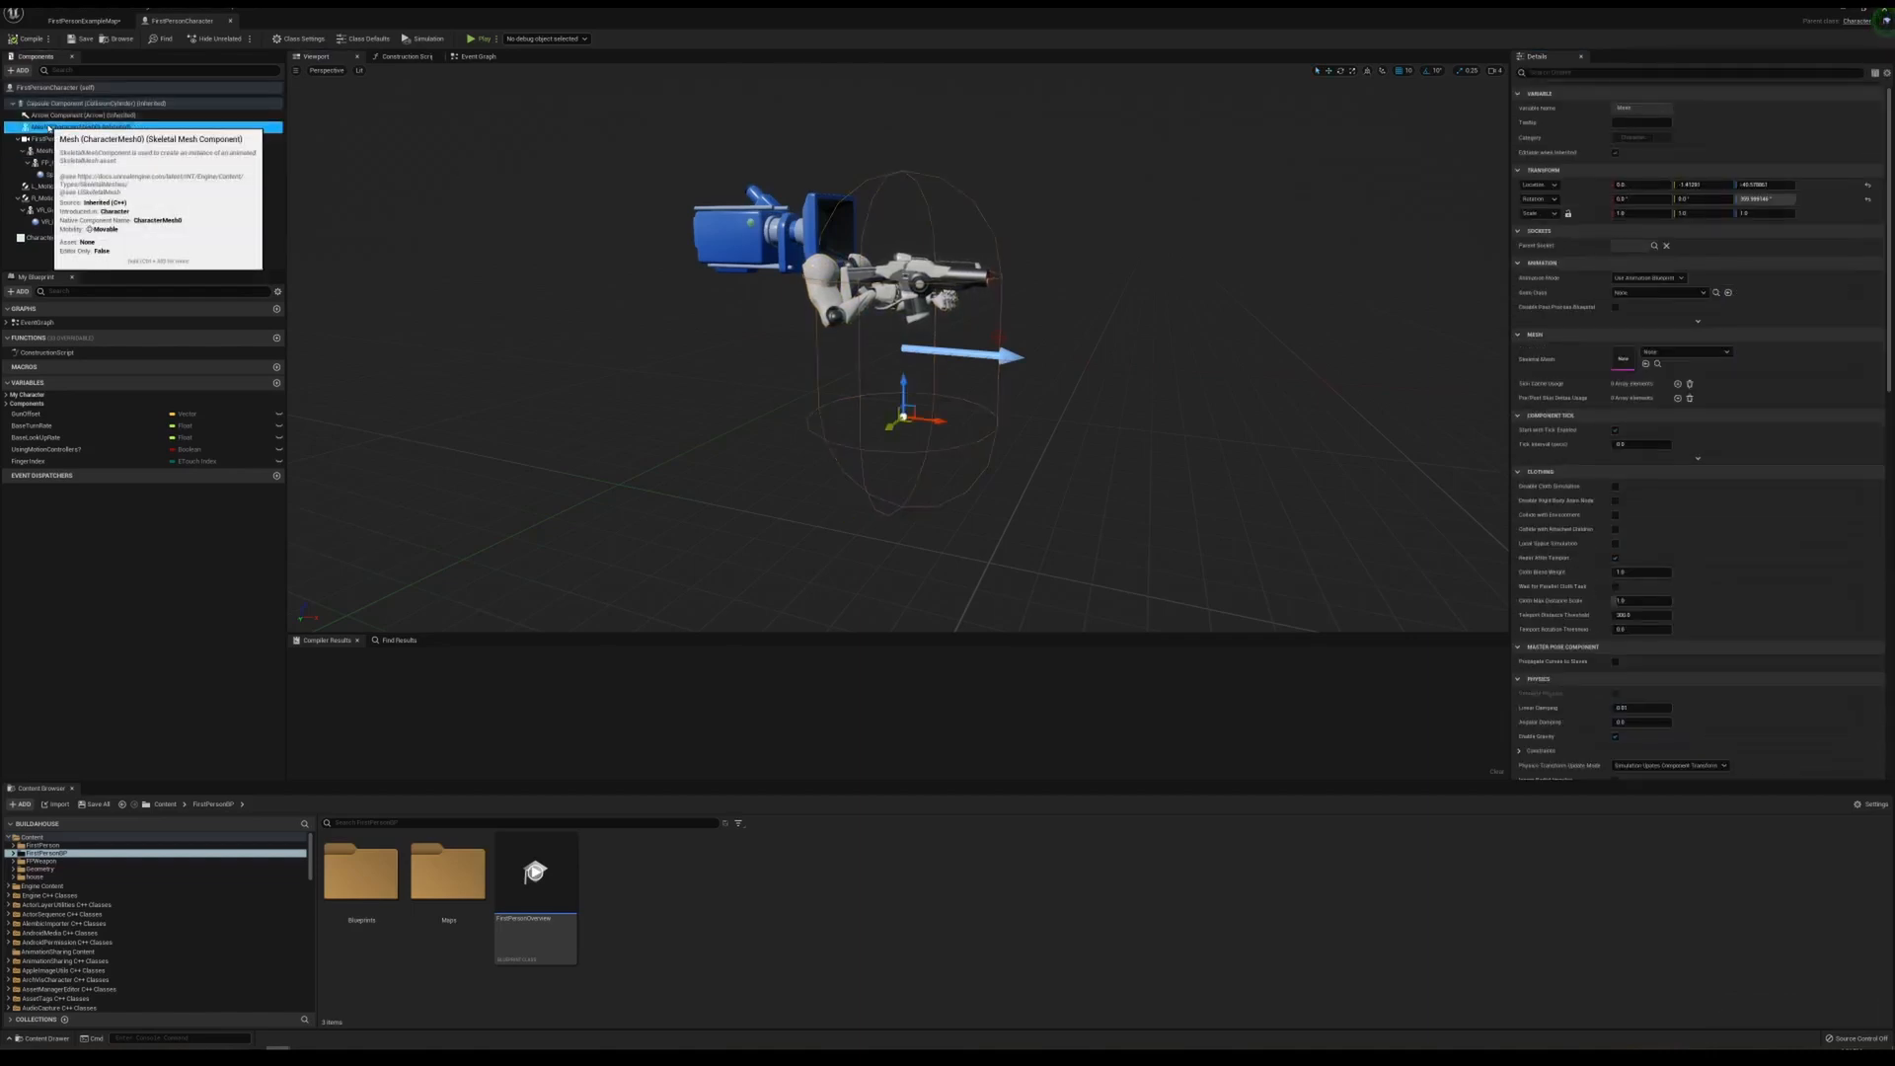
left_click(117, 104)
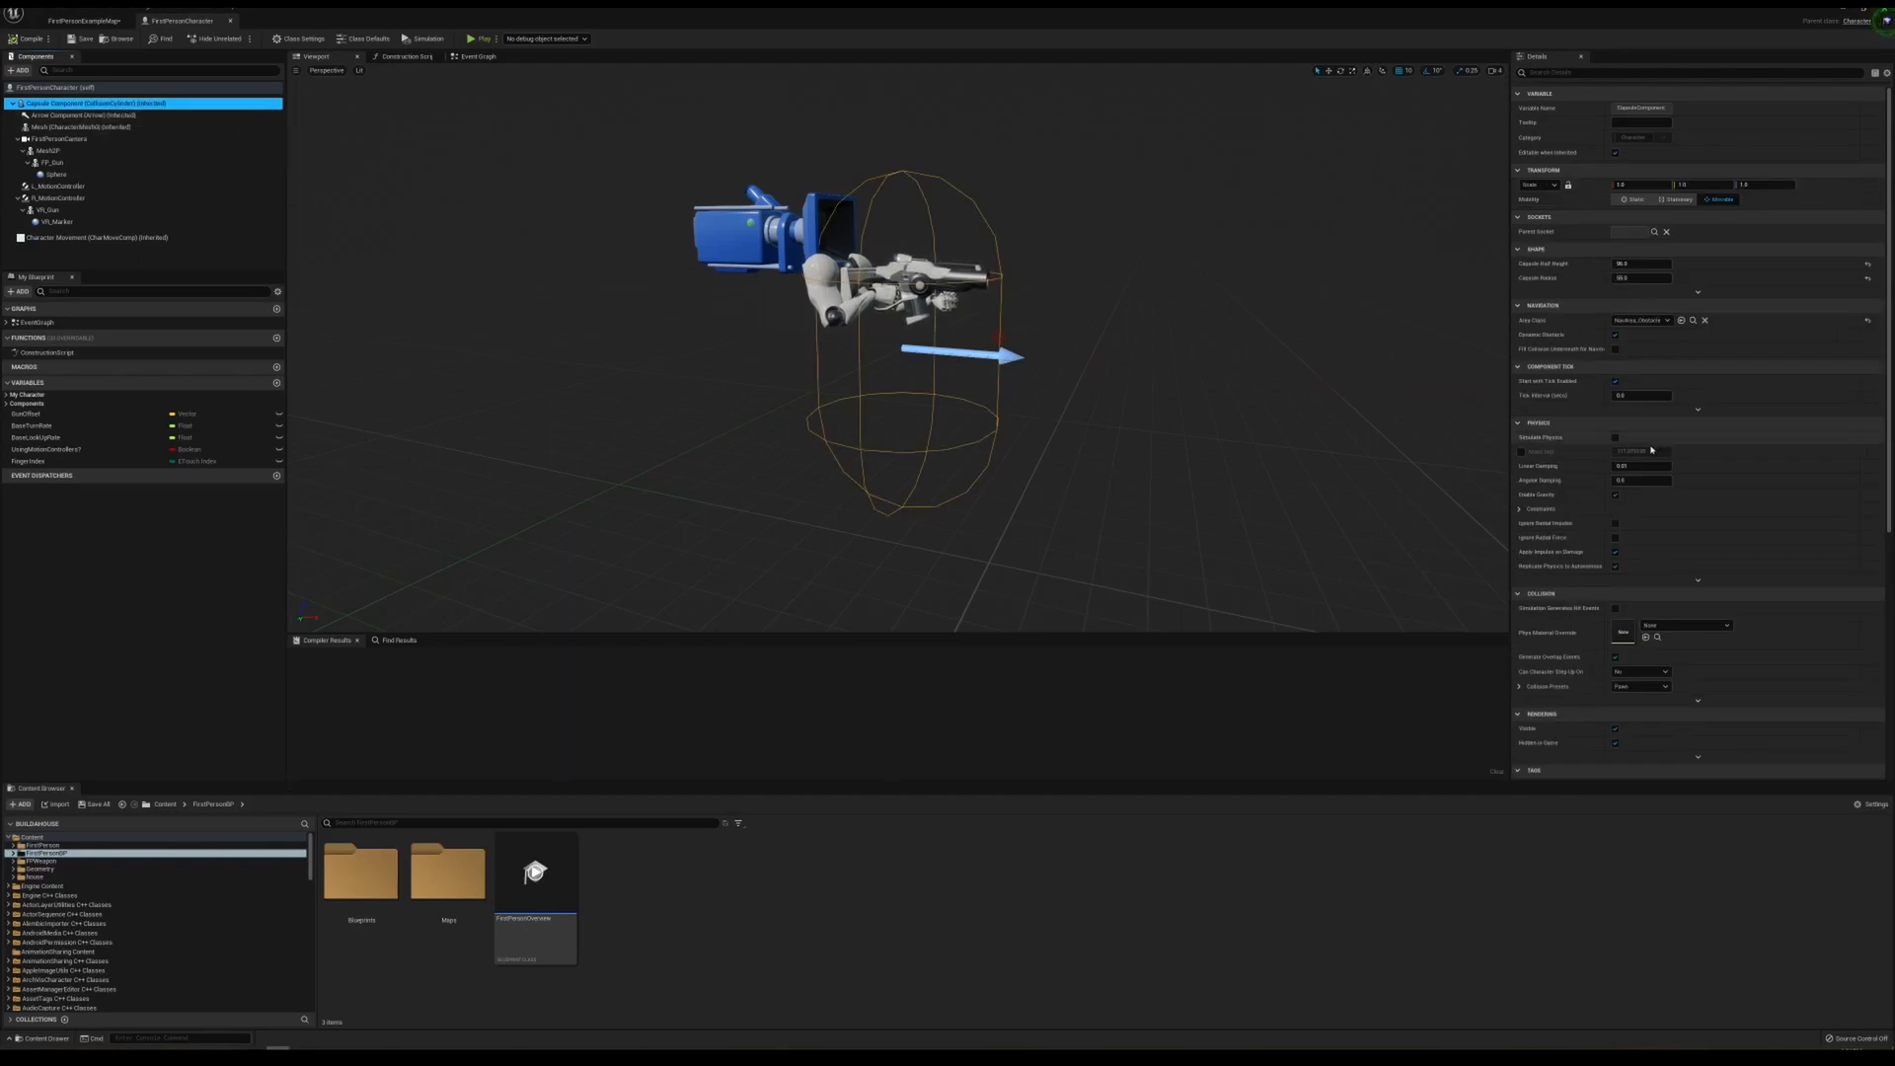
left_click(1642, 277)
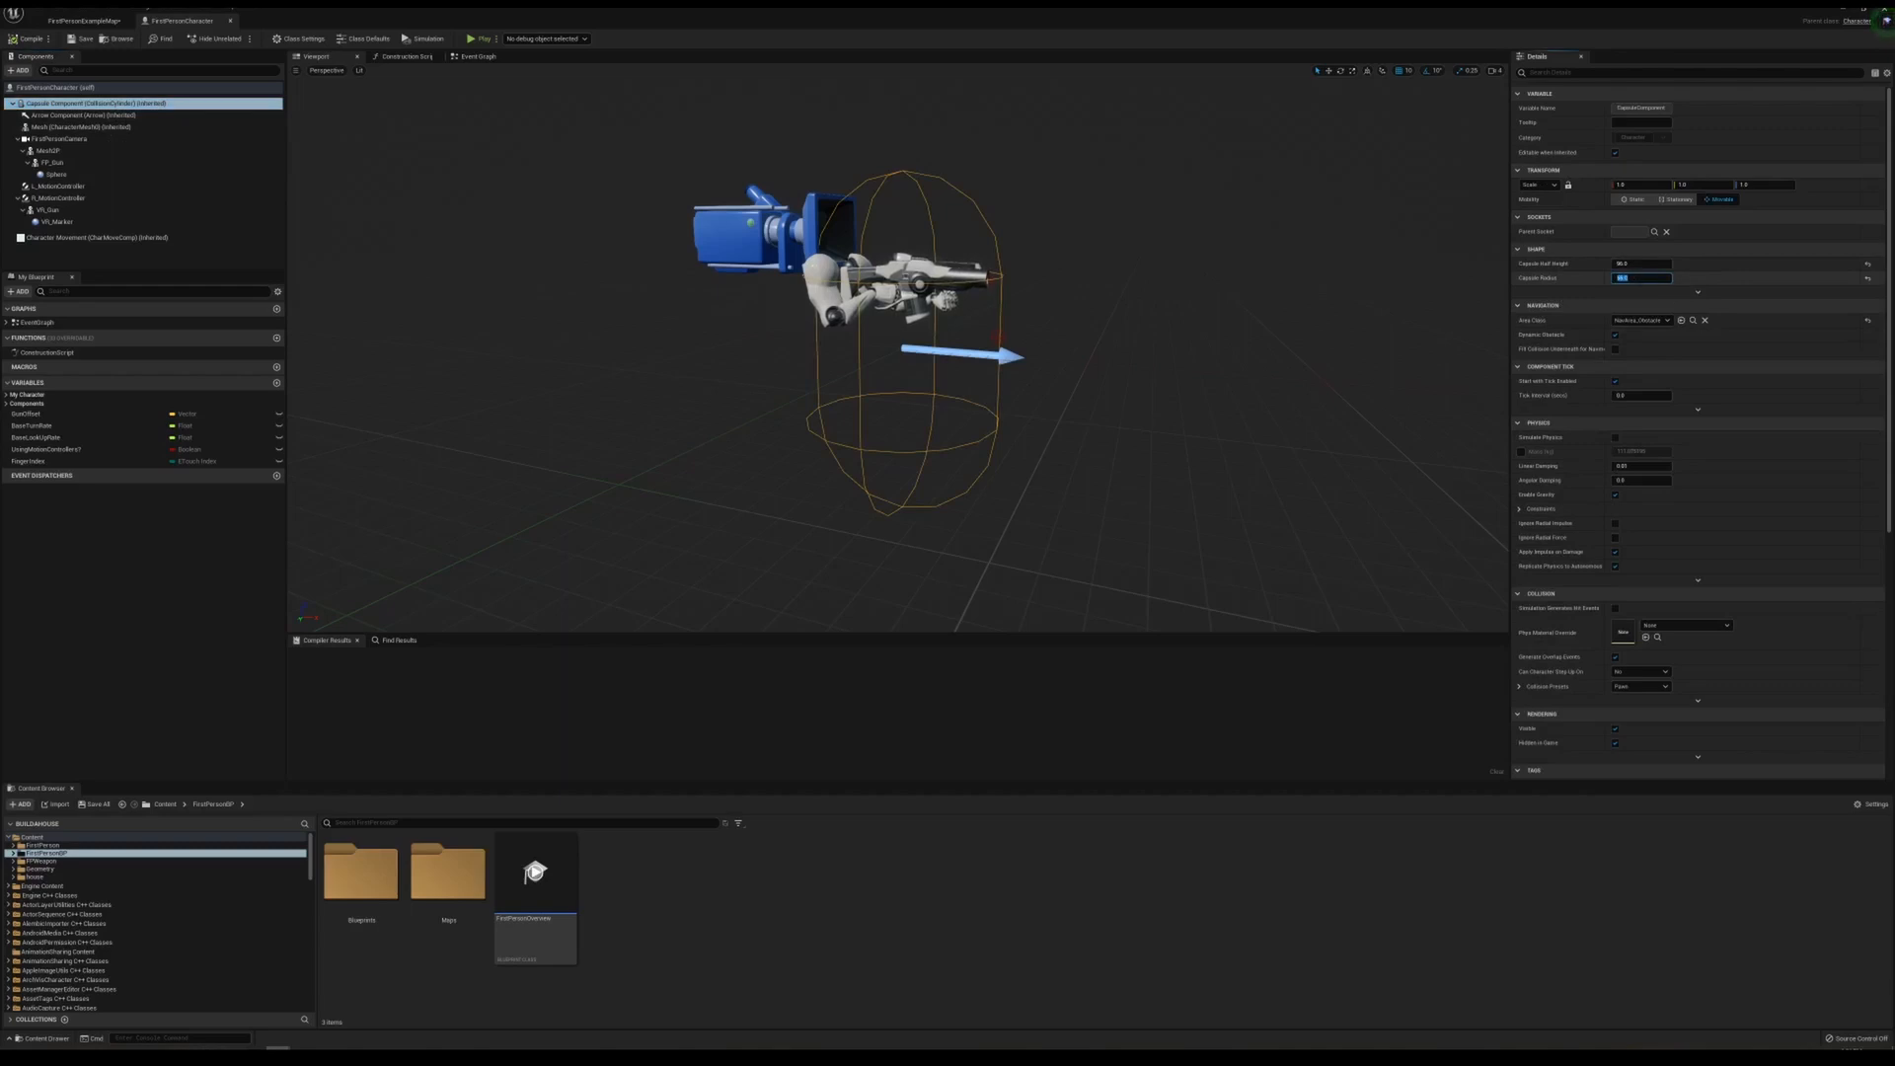
type("30")
key("Return")
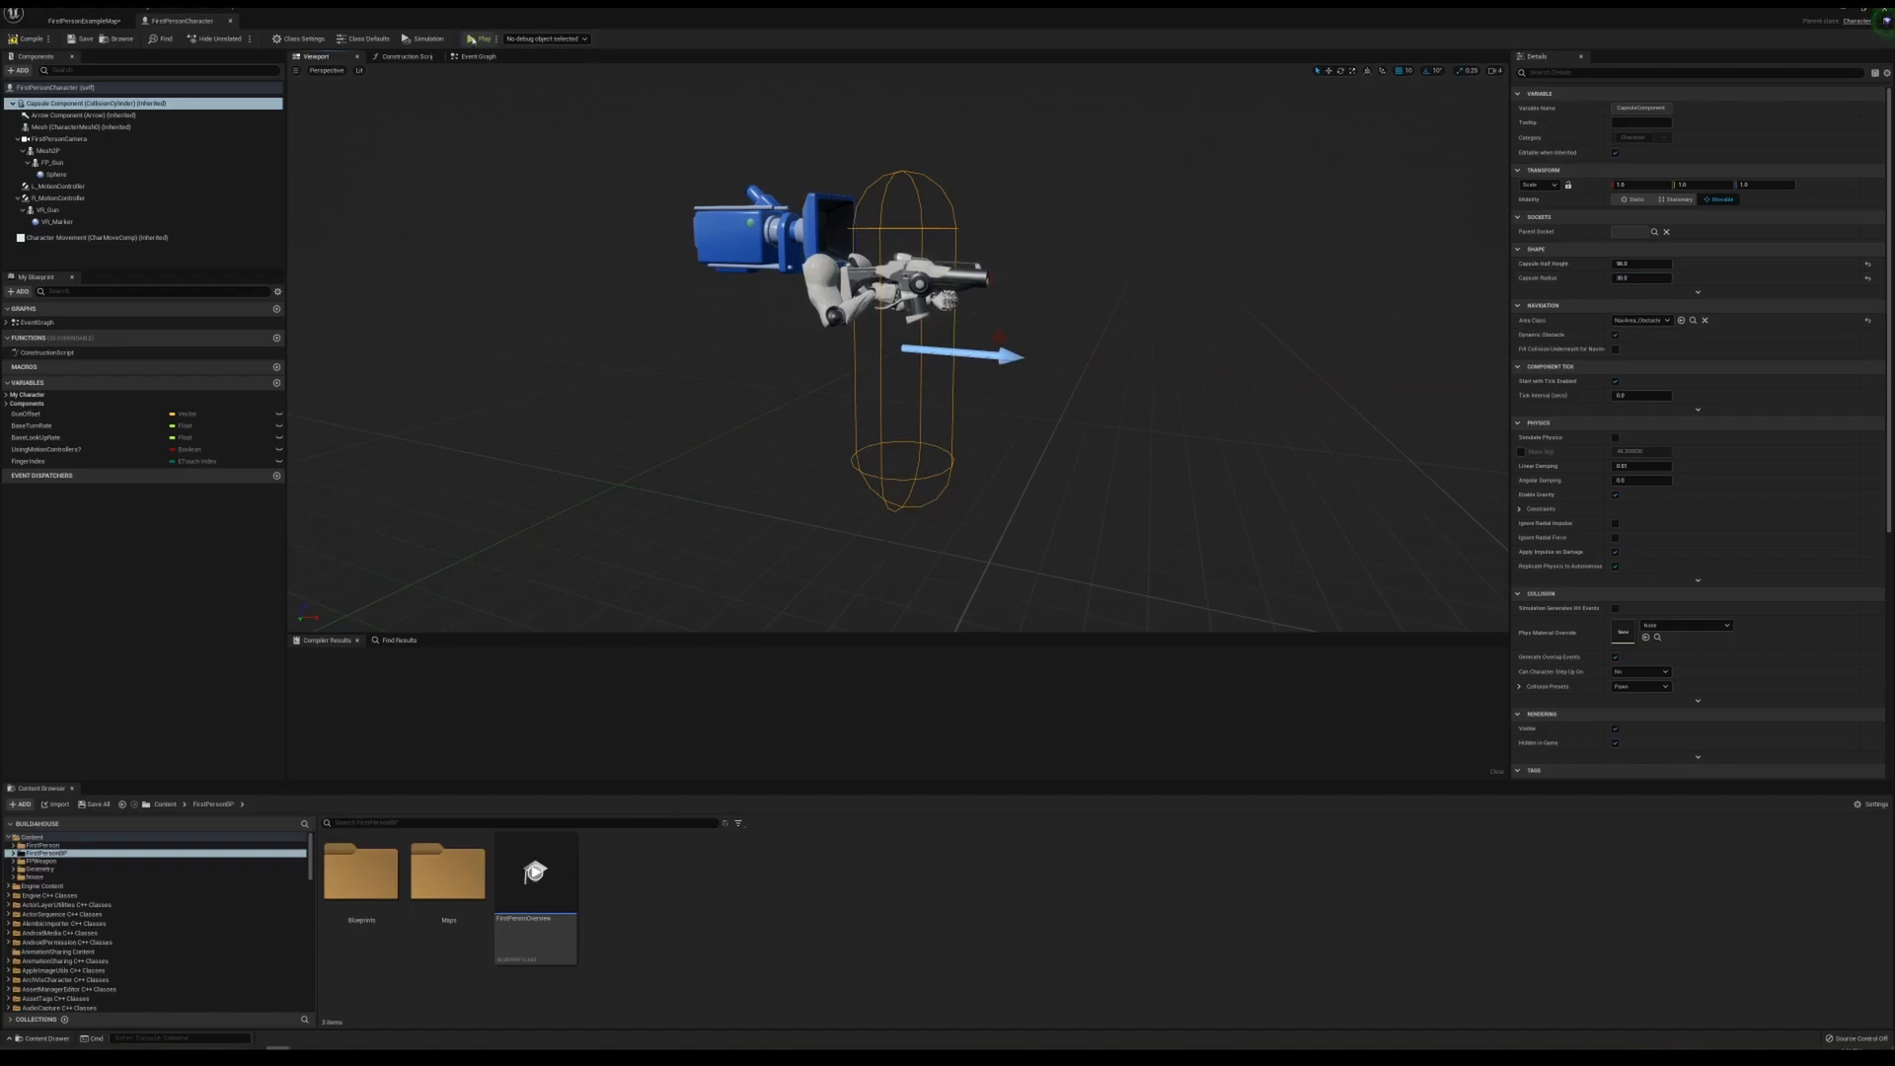
- Play-test the narrower character by walking through the house's doorways, hallway and rooms and firing a few shots
left_click(481, 38)
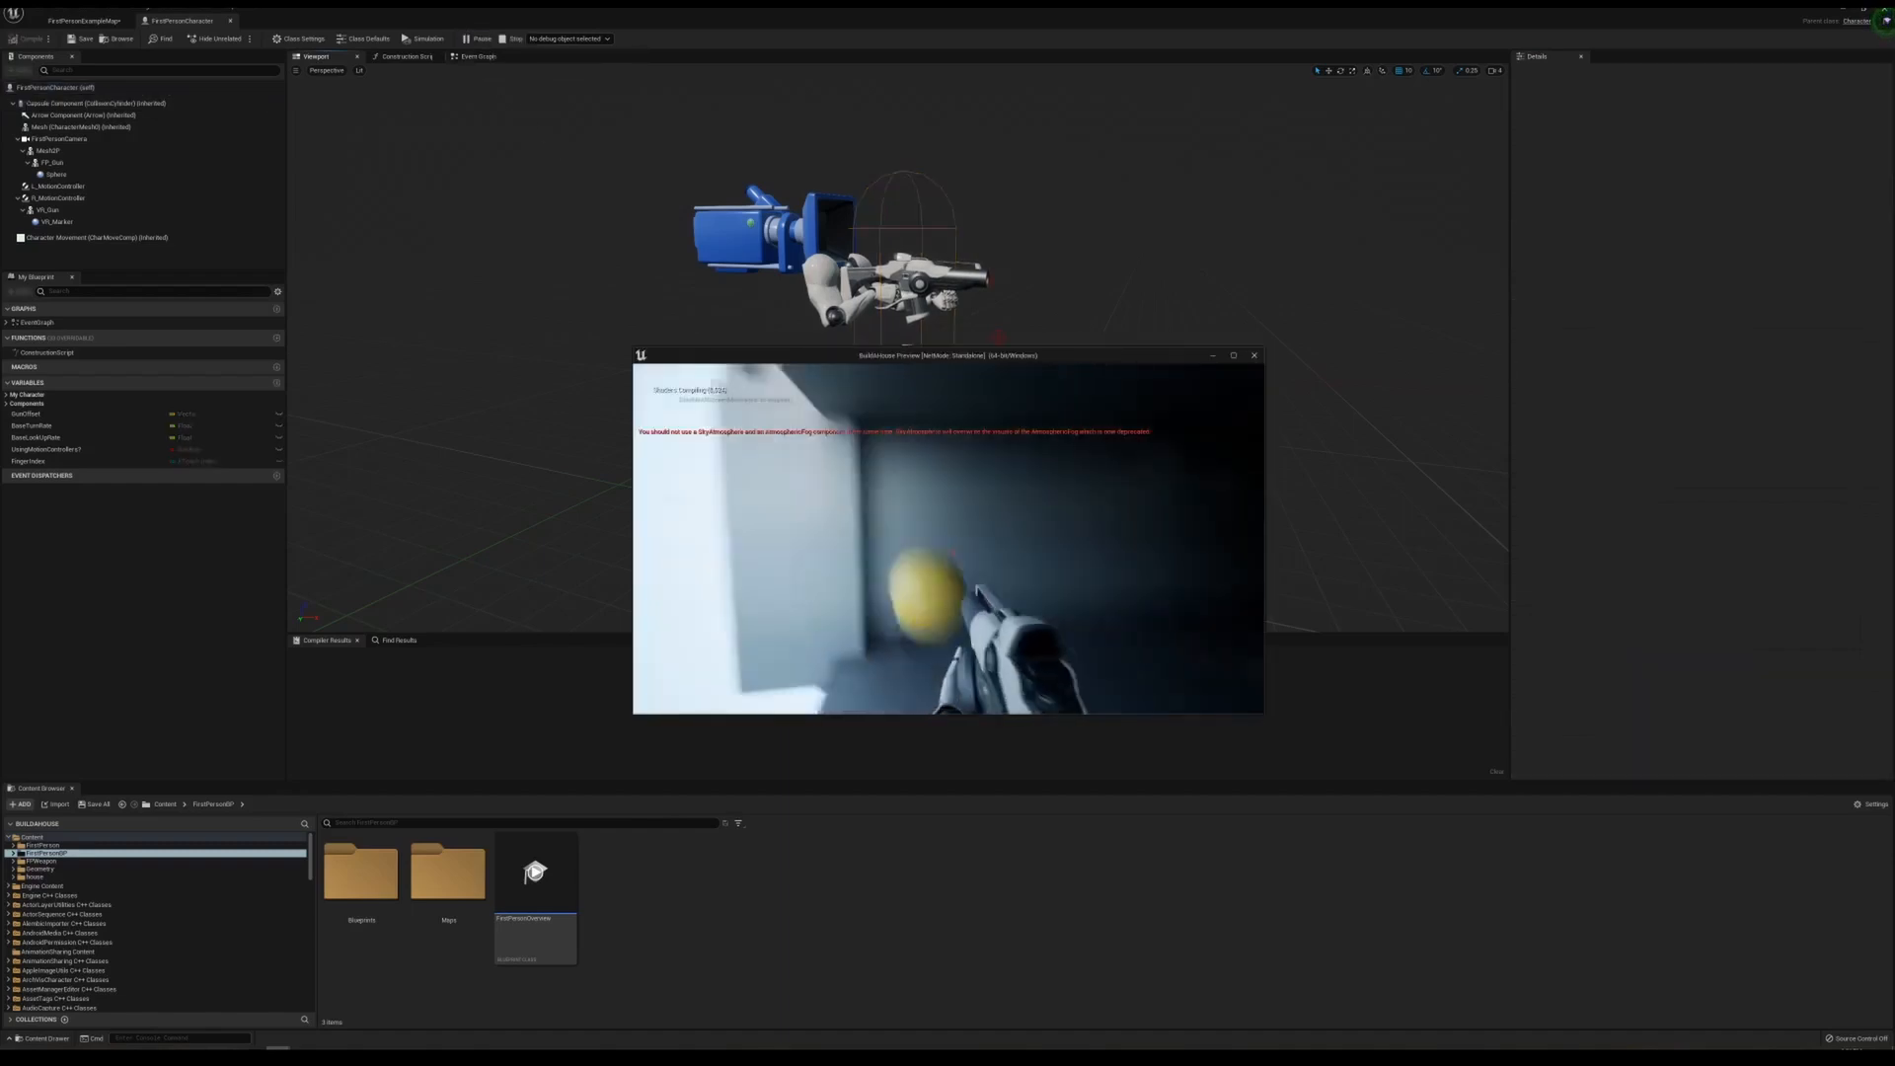
key("w")
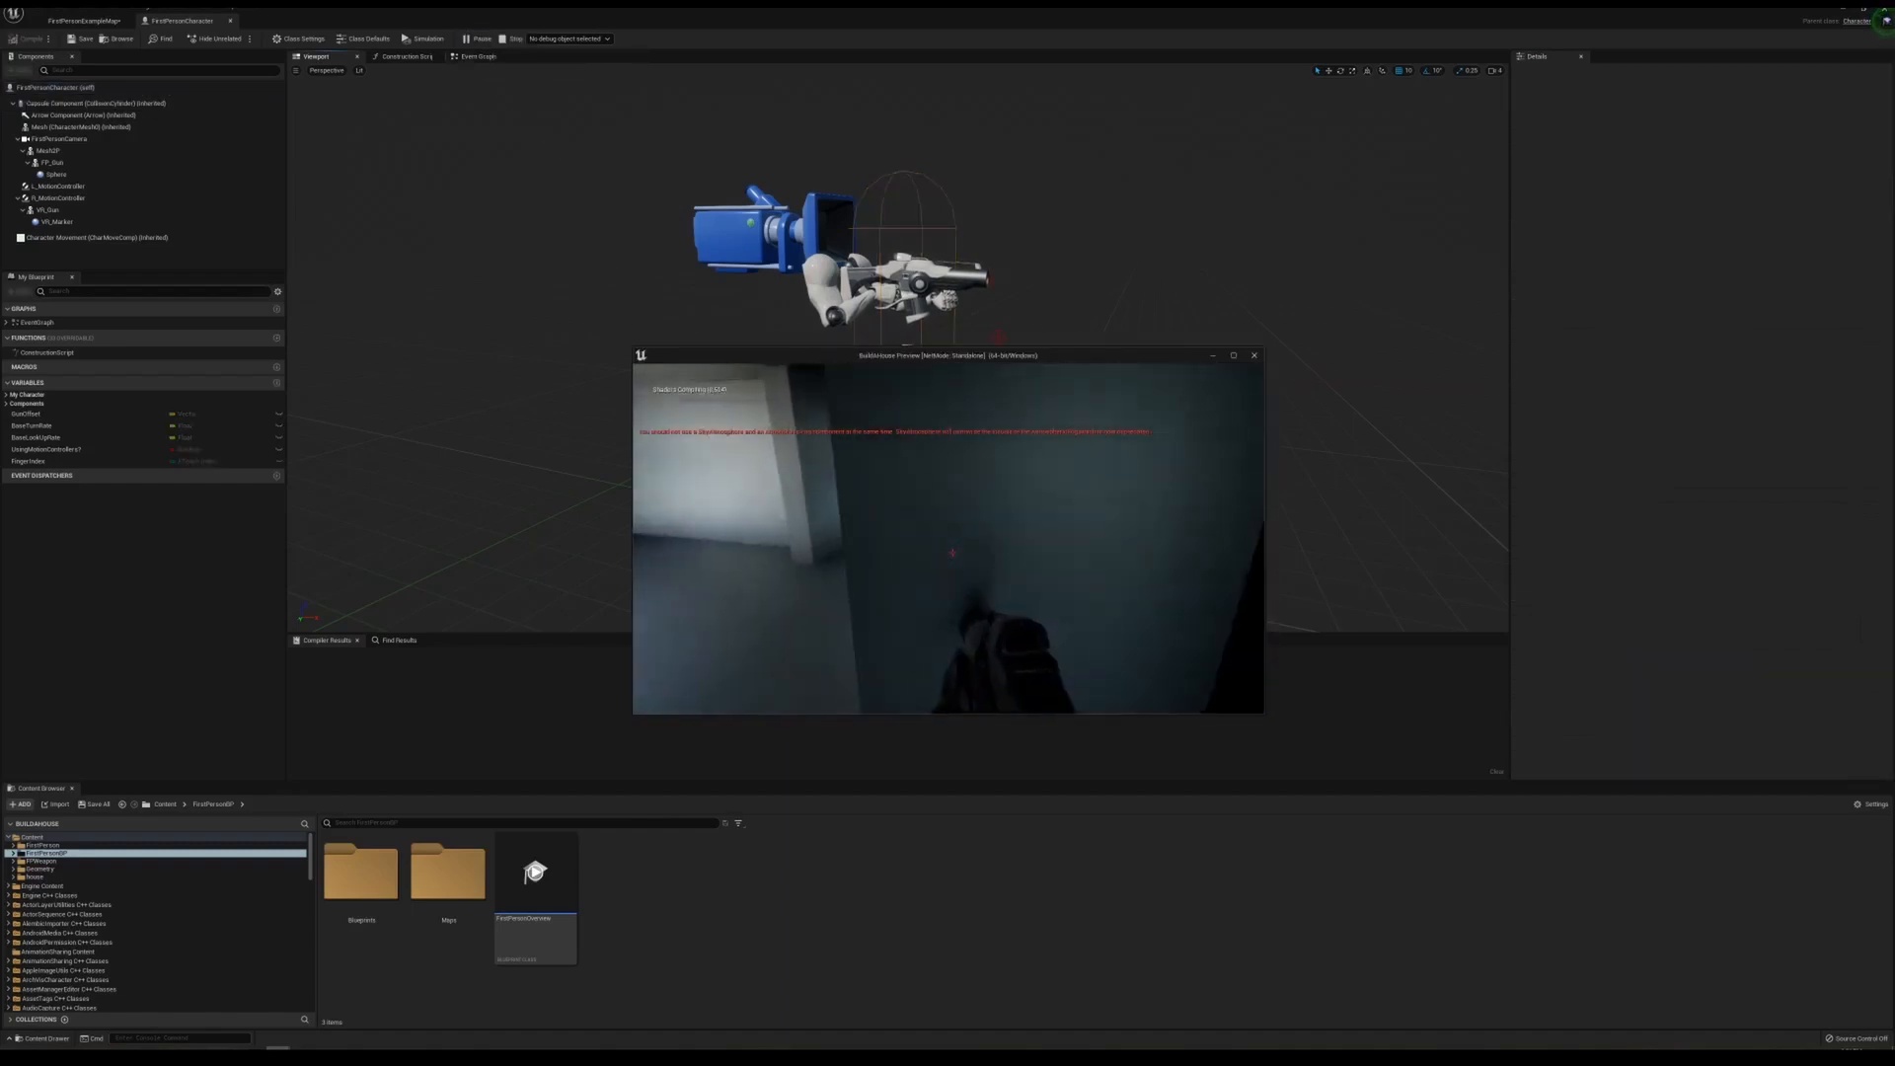
key("w")
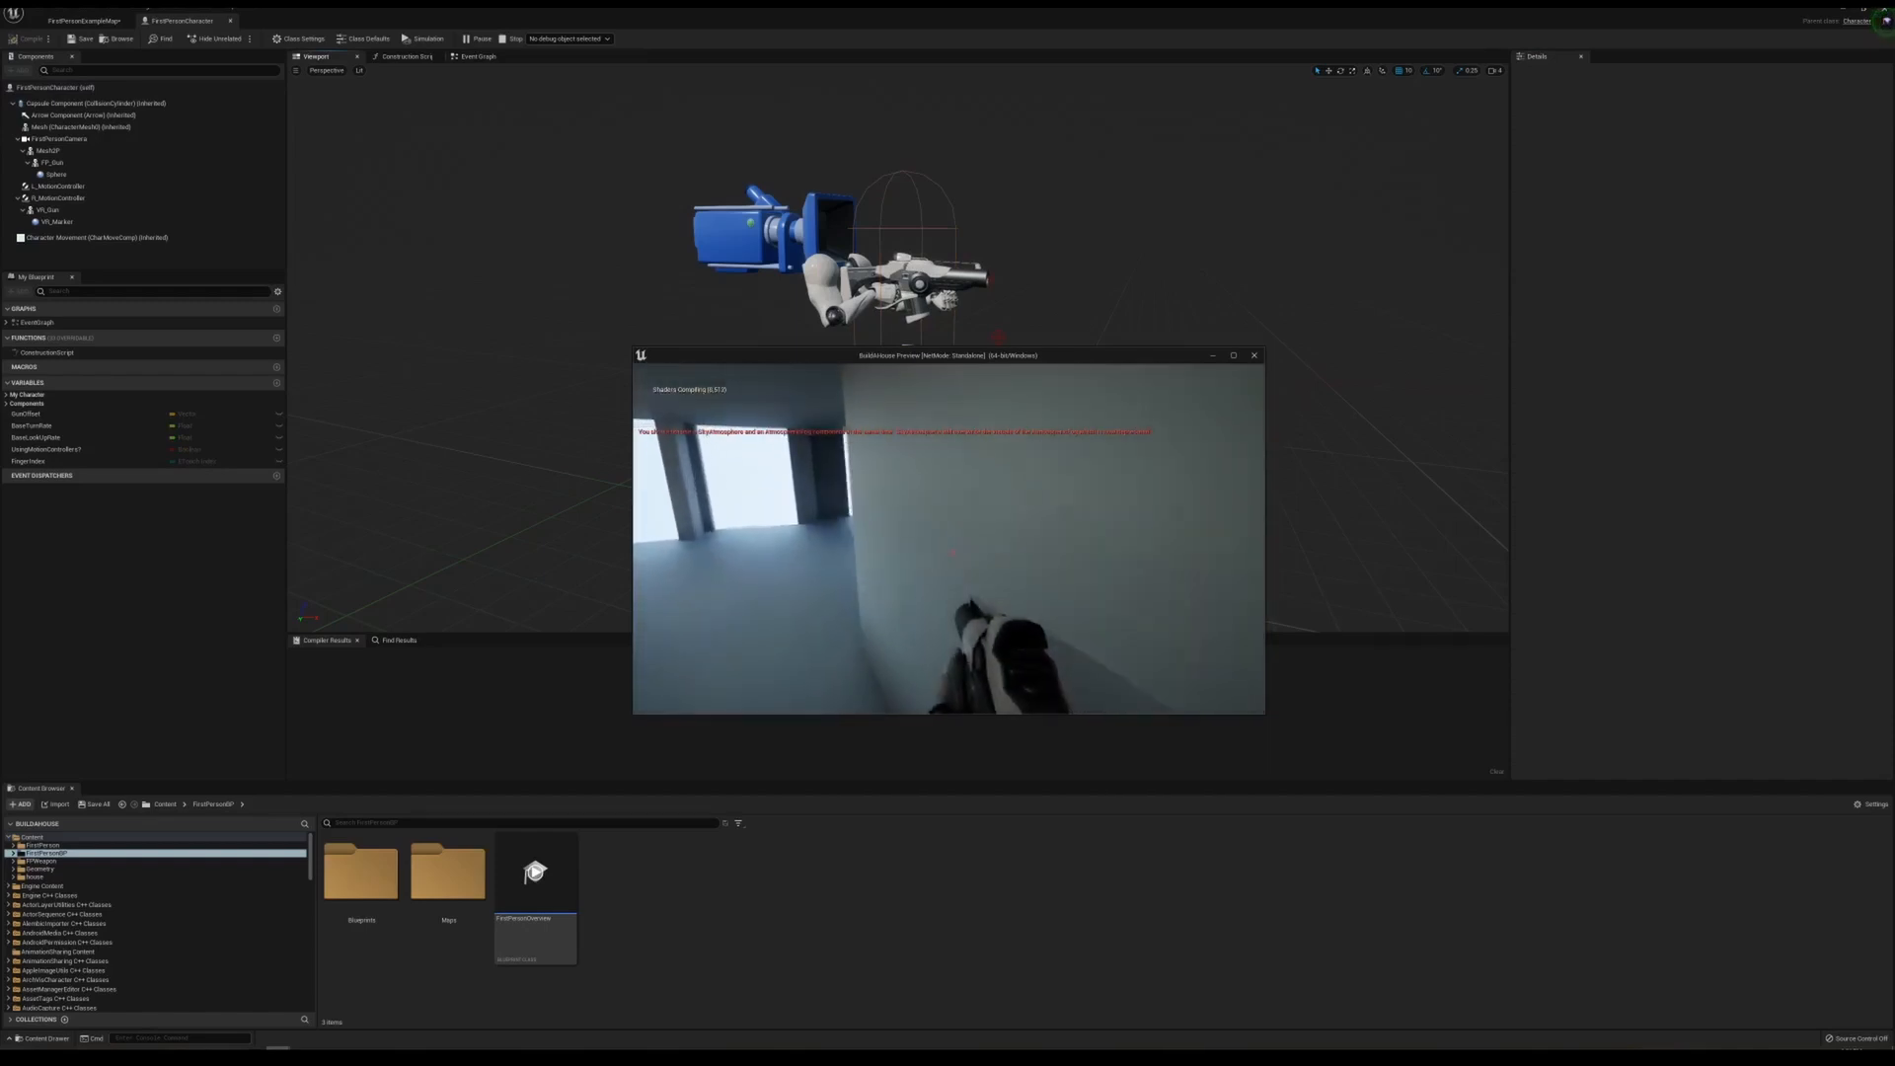
key("w")
key("w")
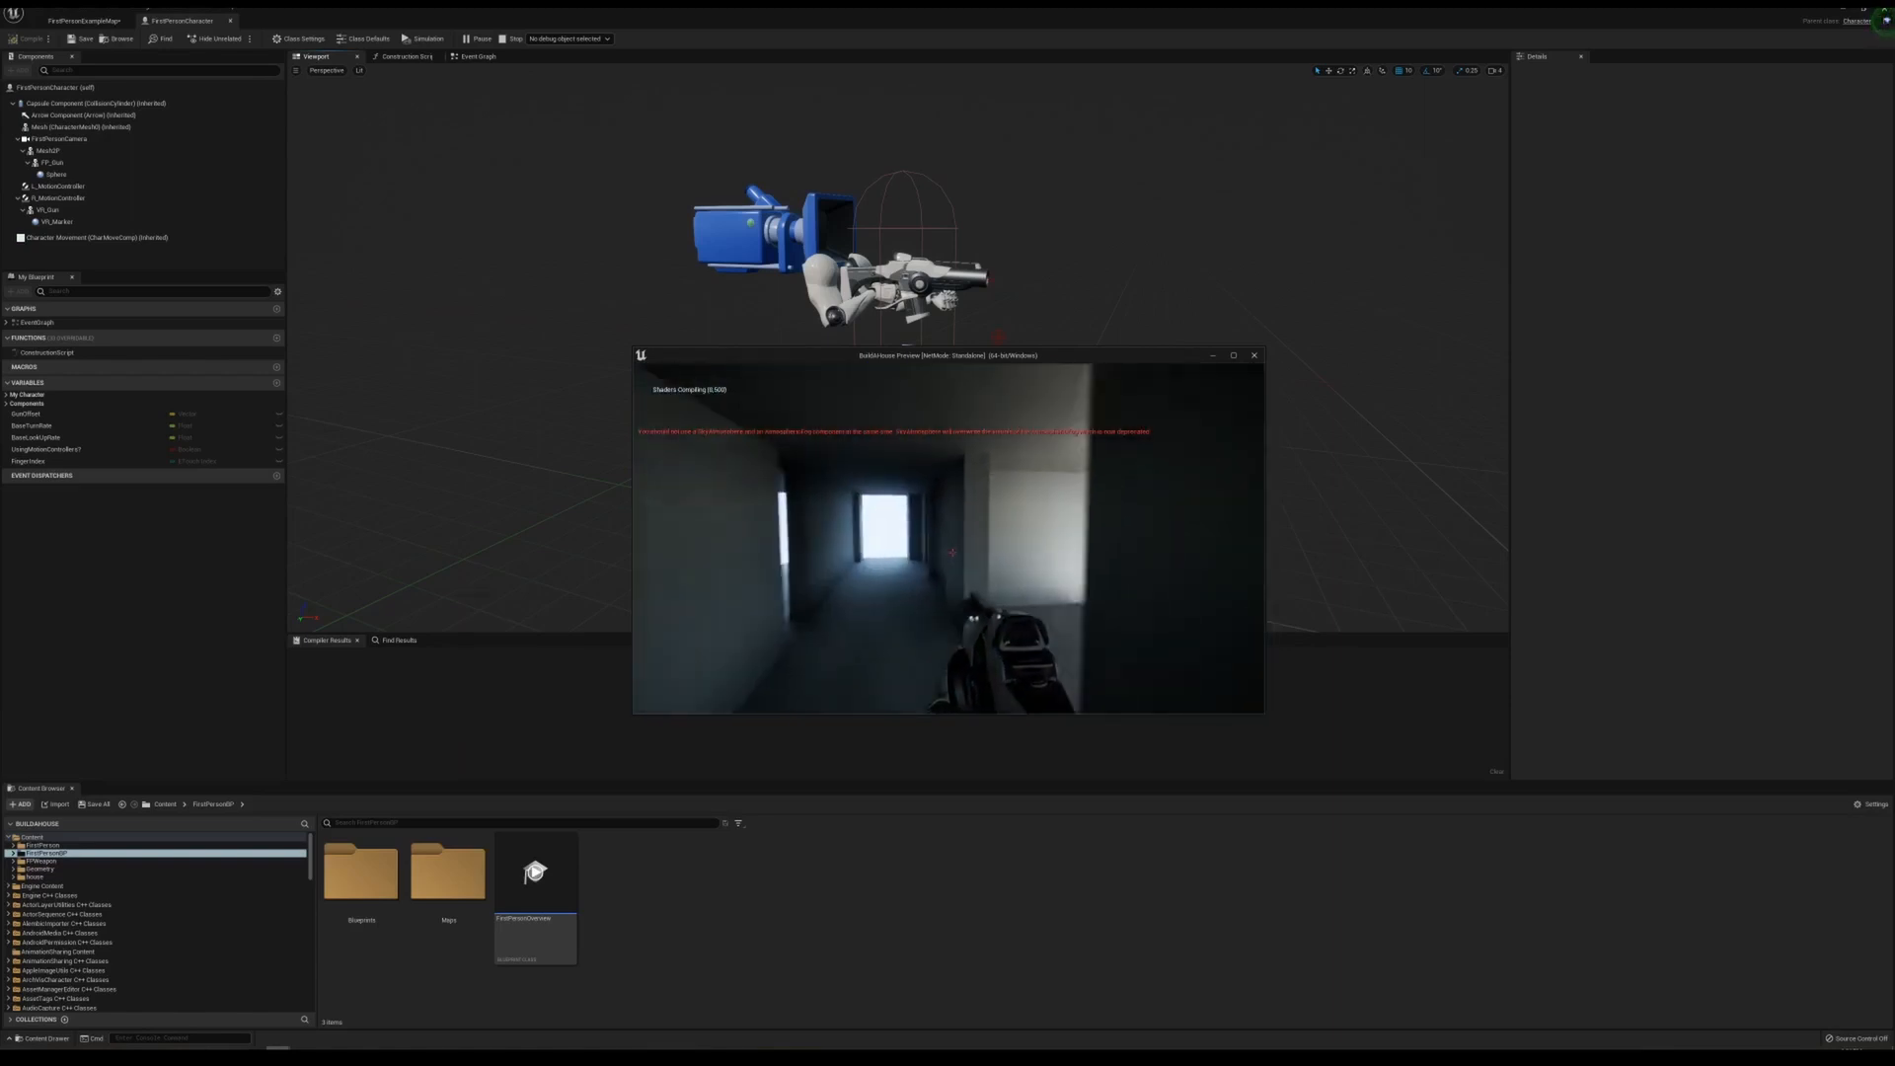
key("w")
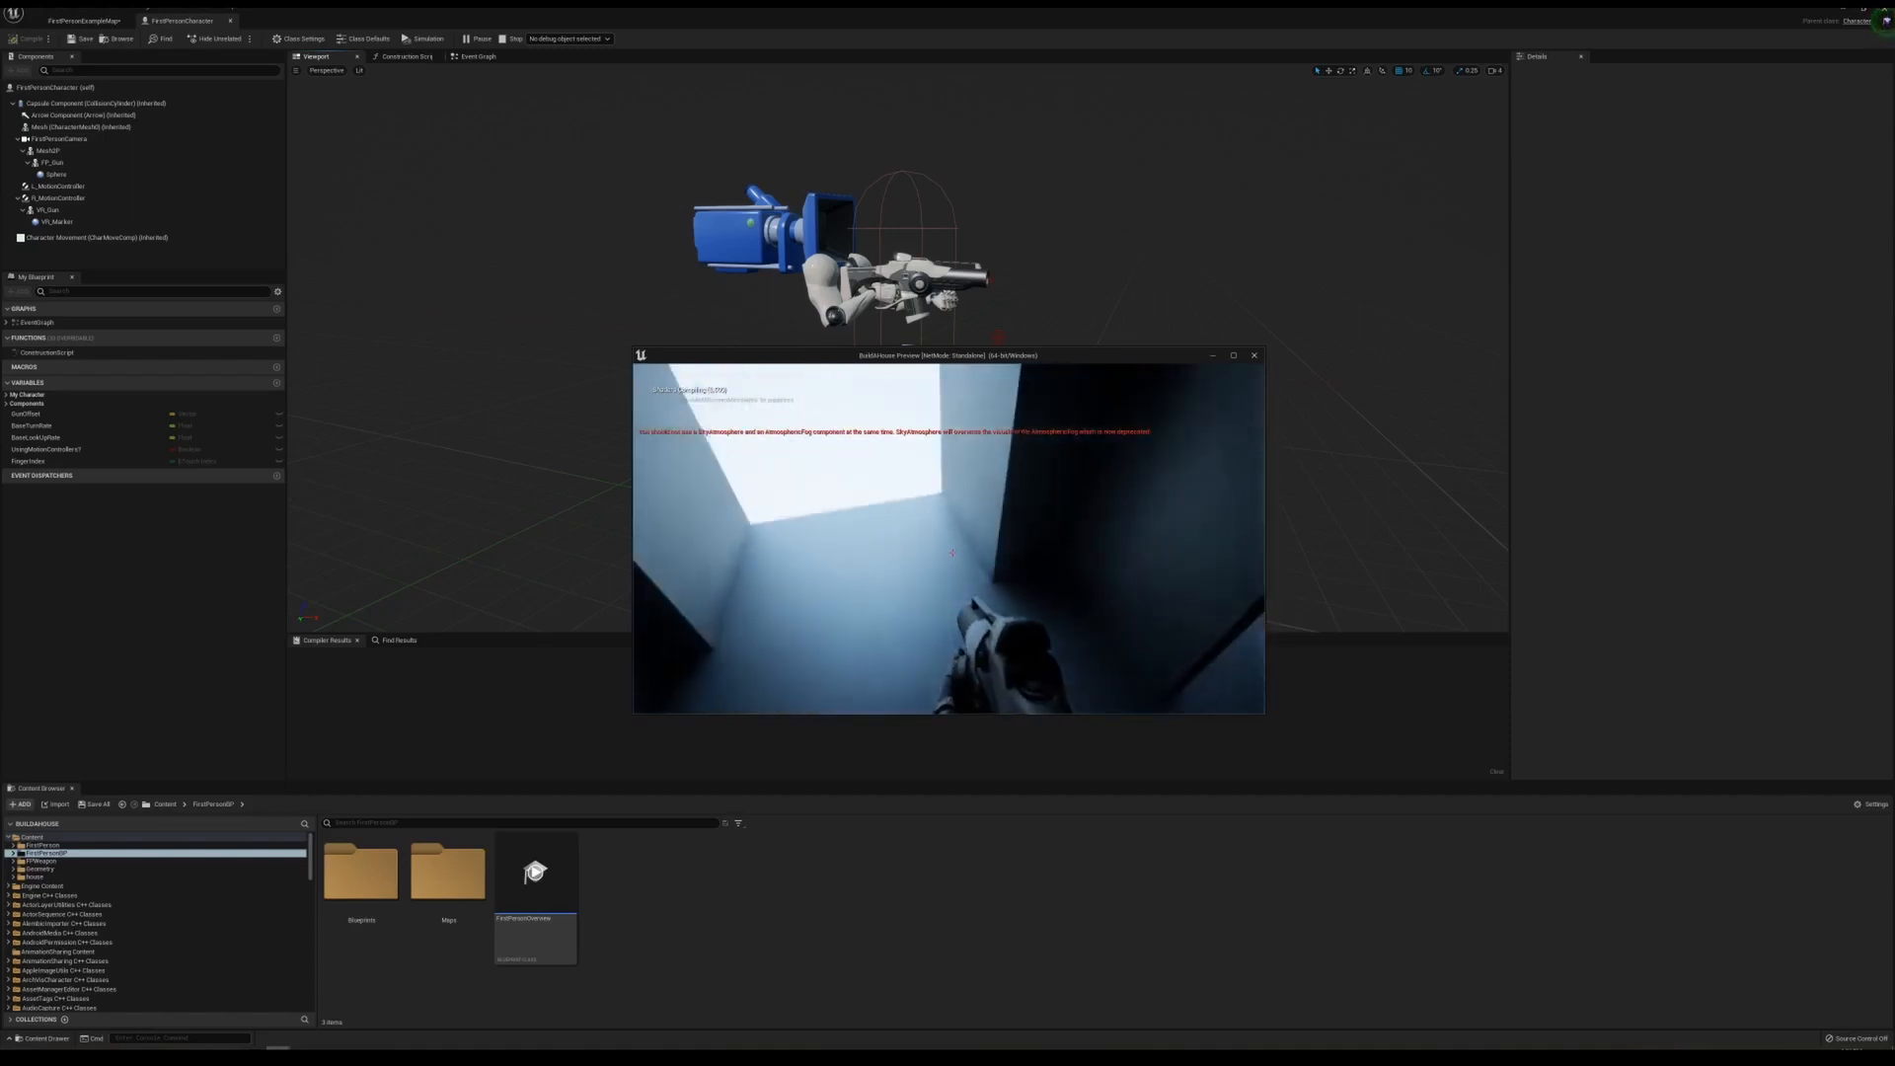
key("w")
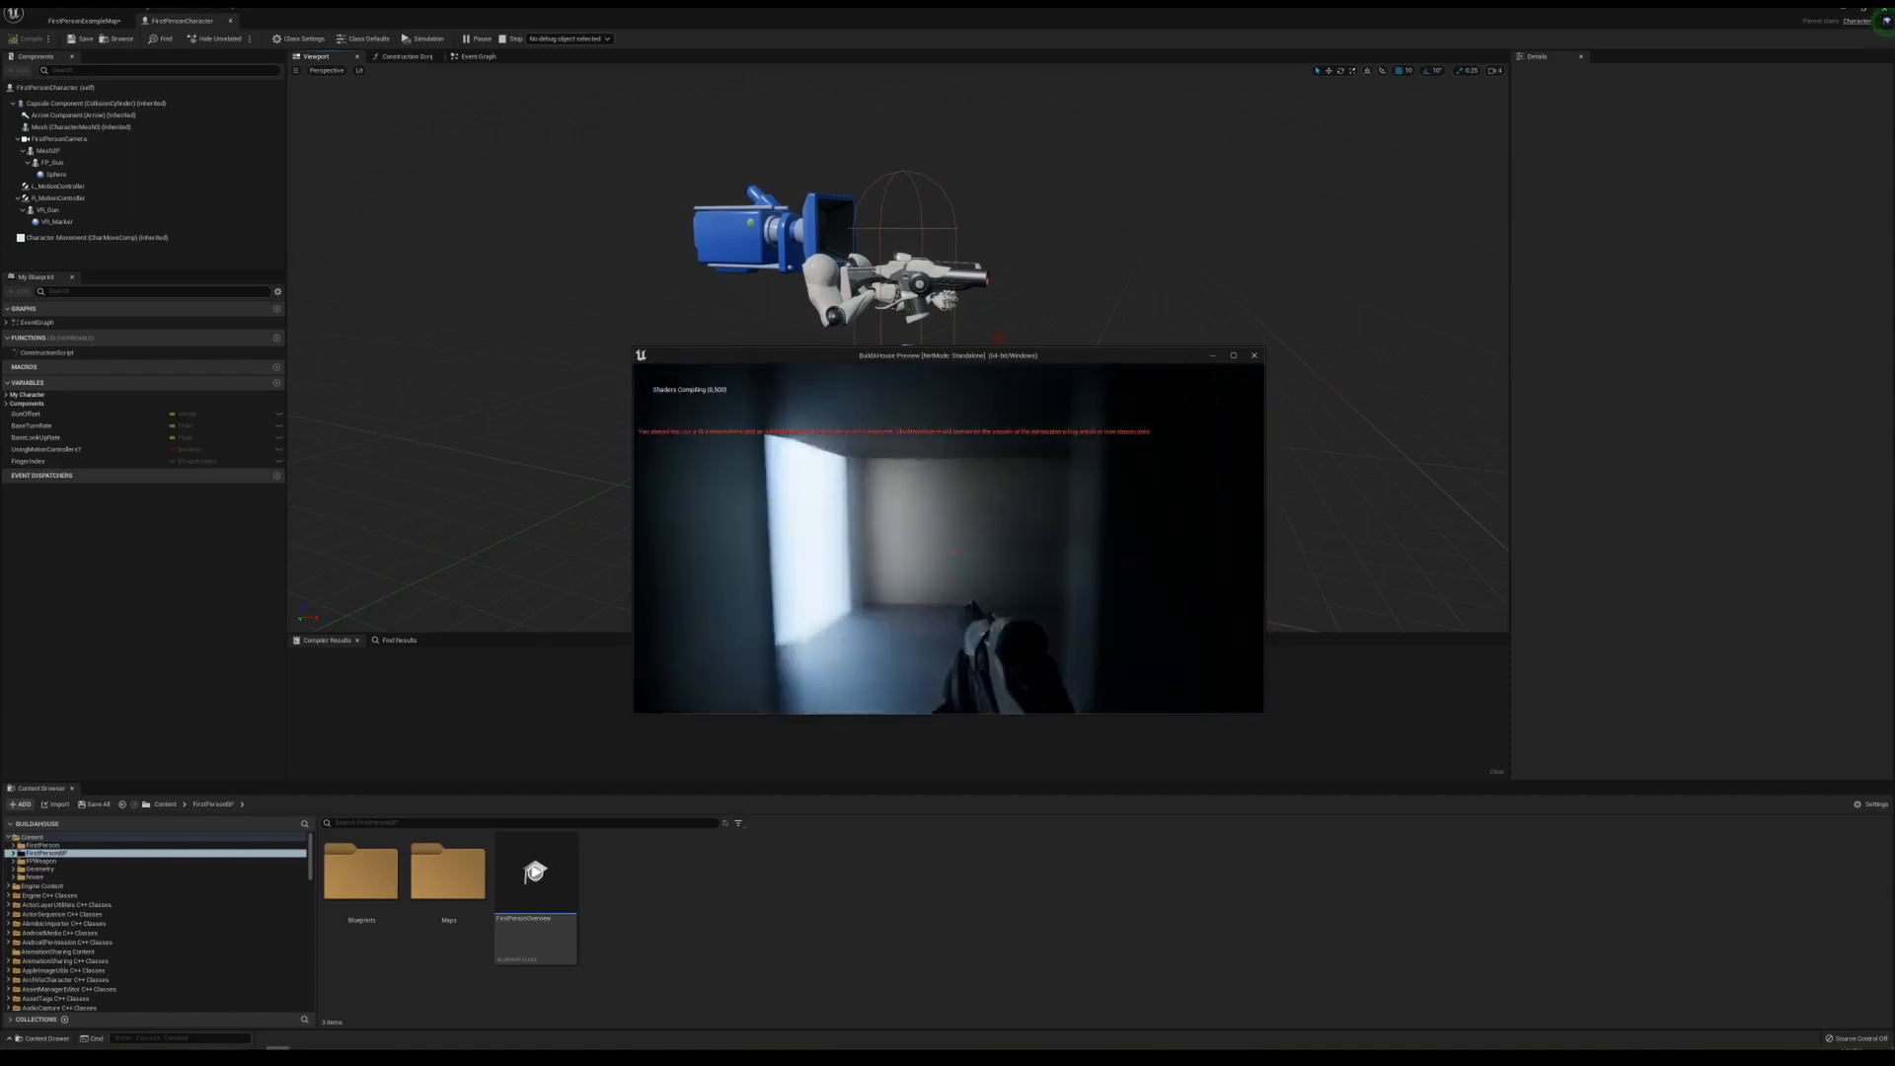
key("w")
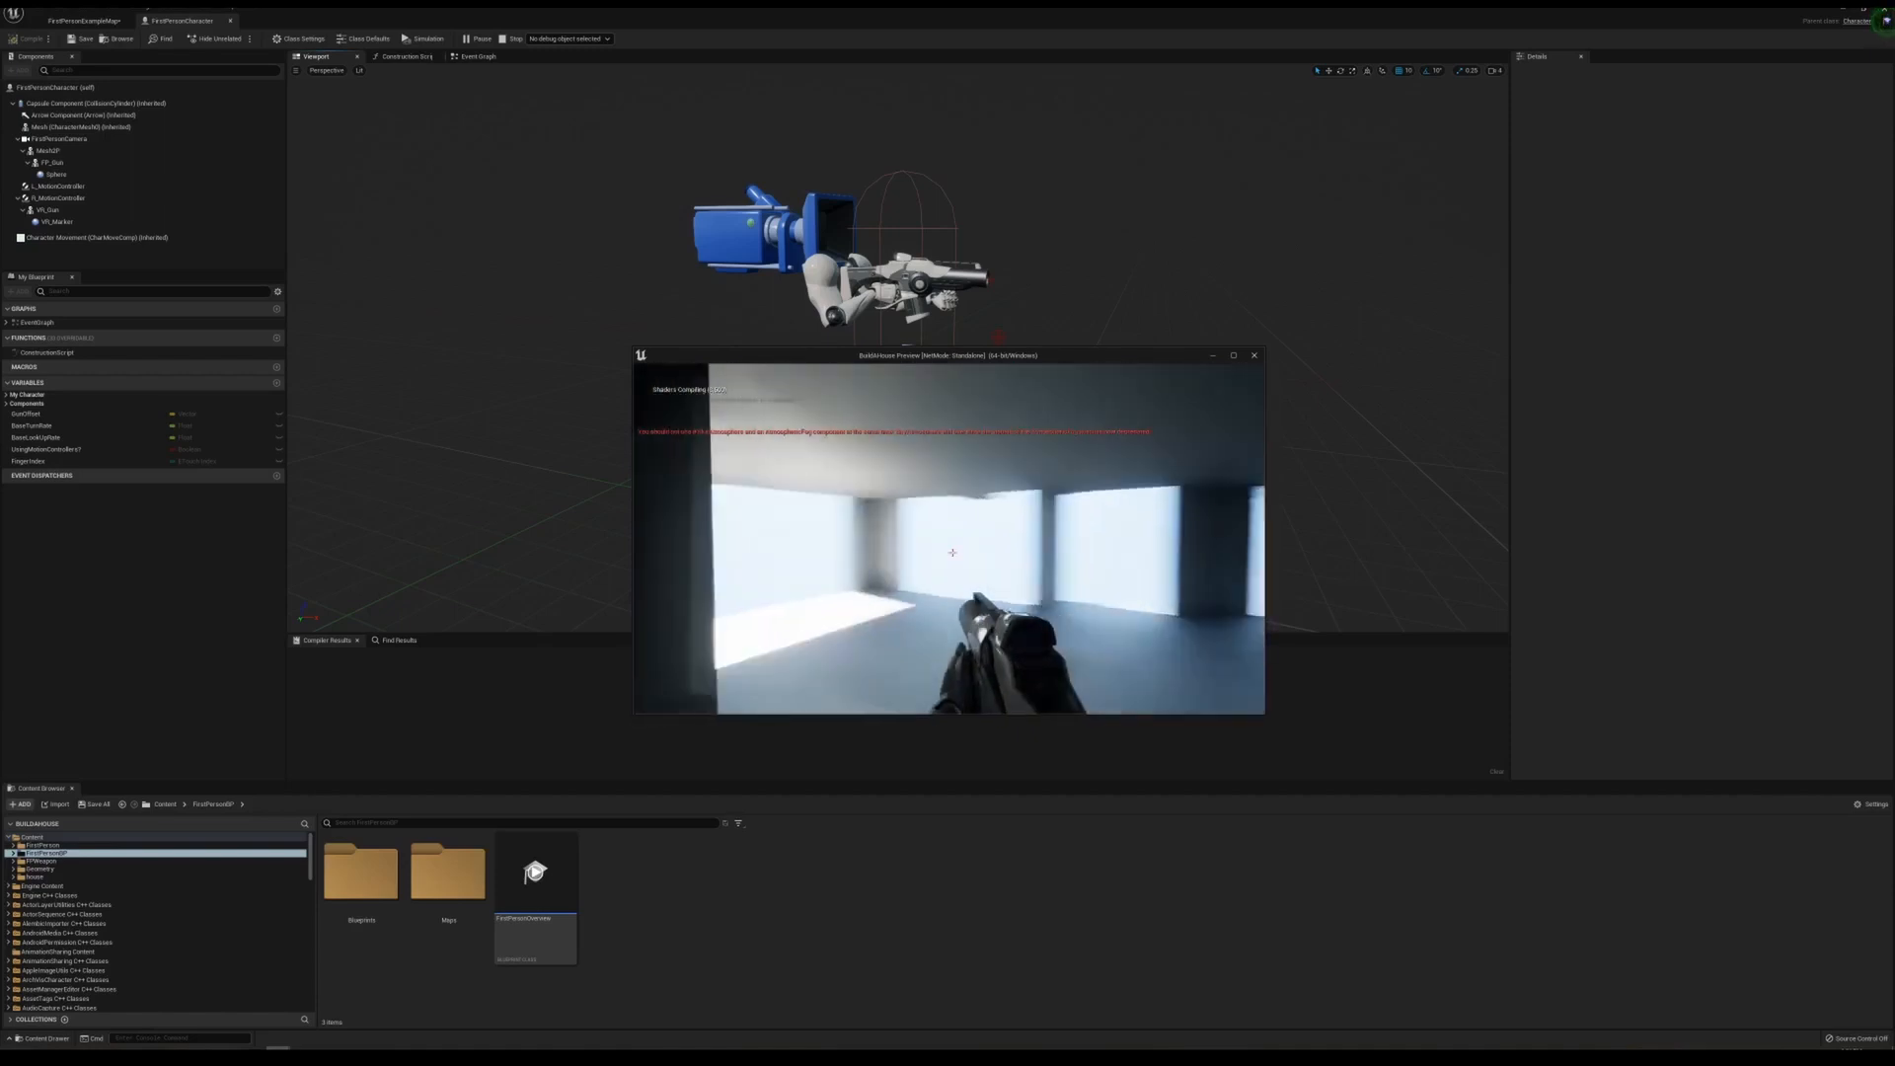
key("w")
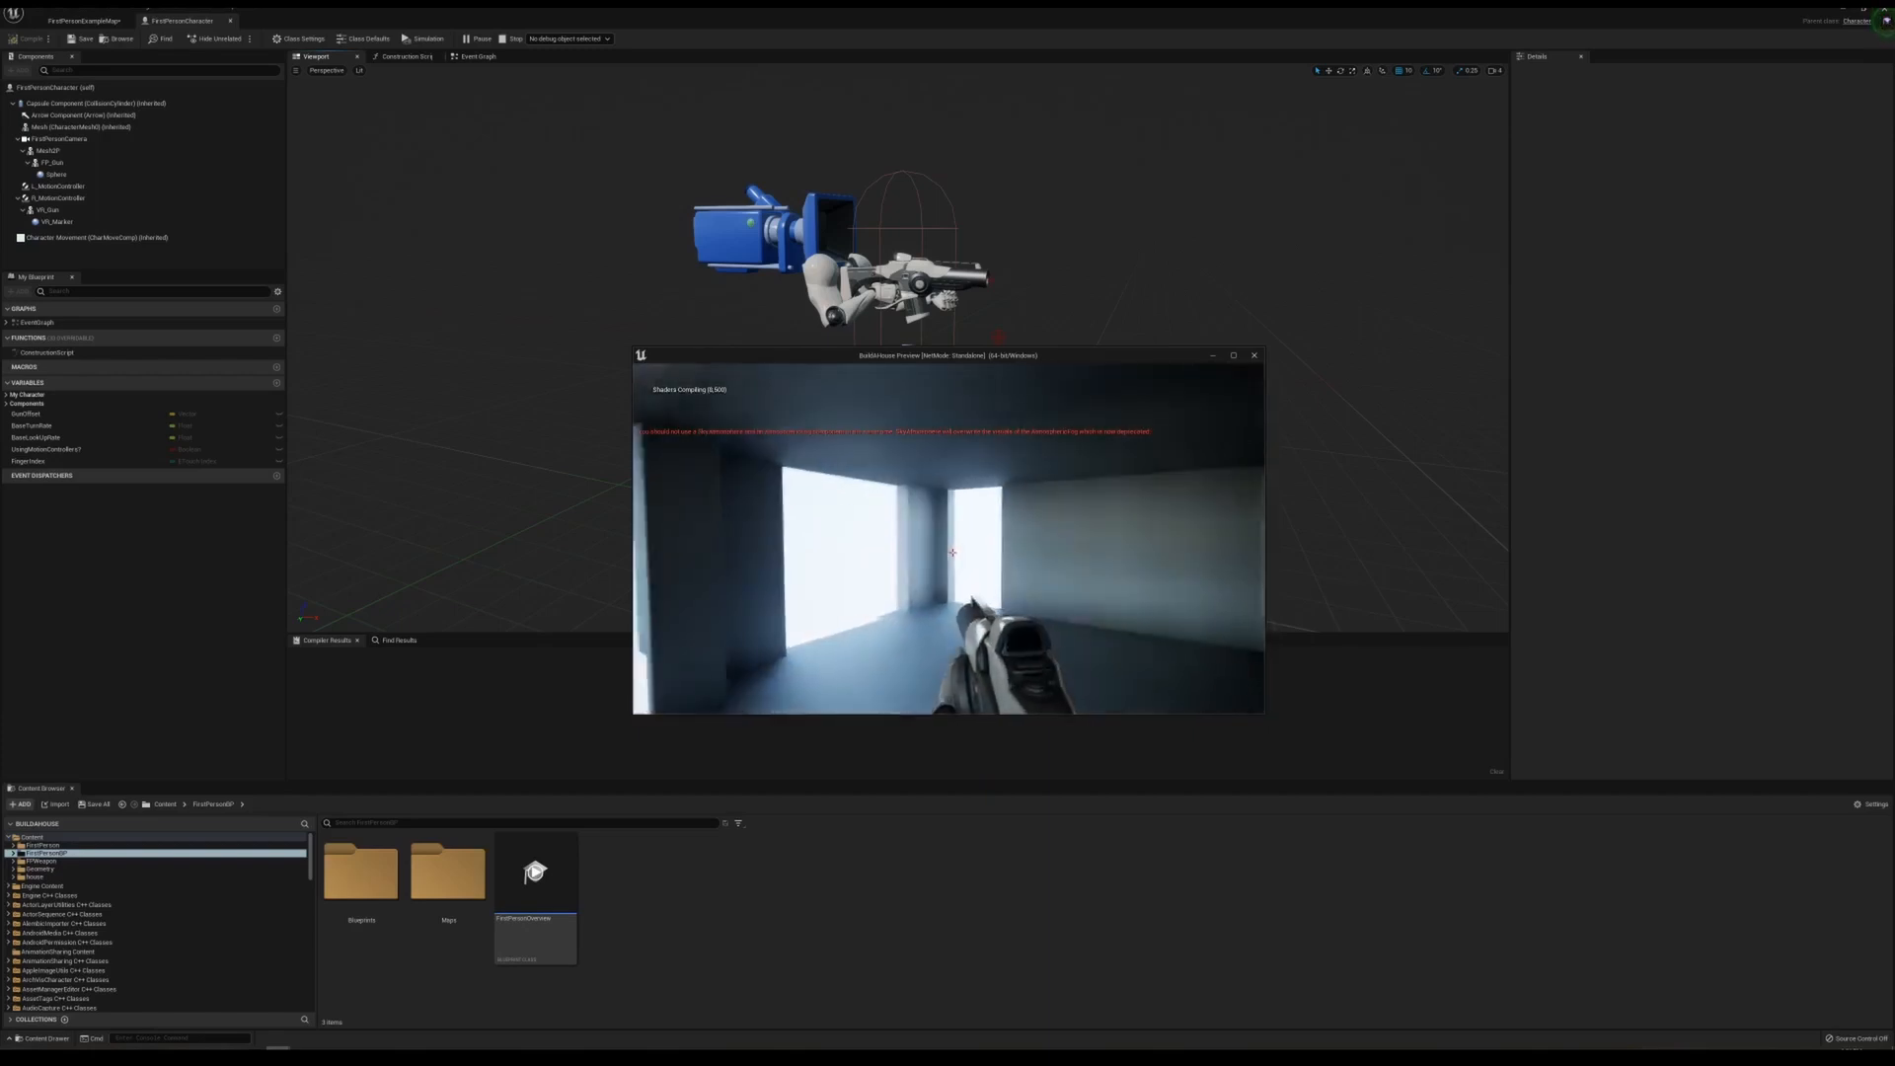
key("w")
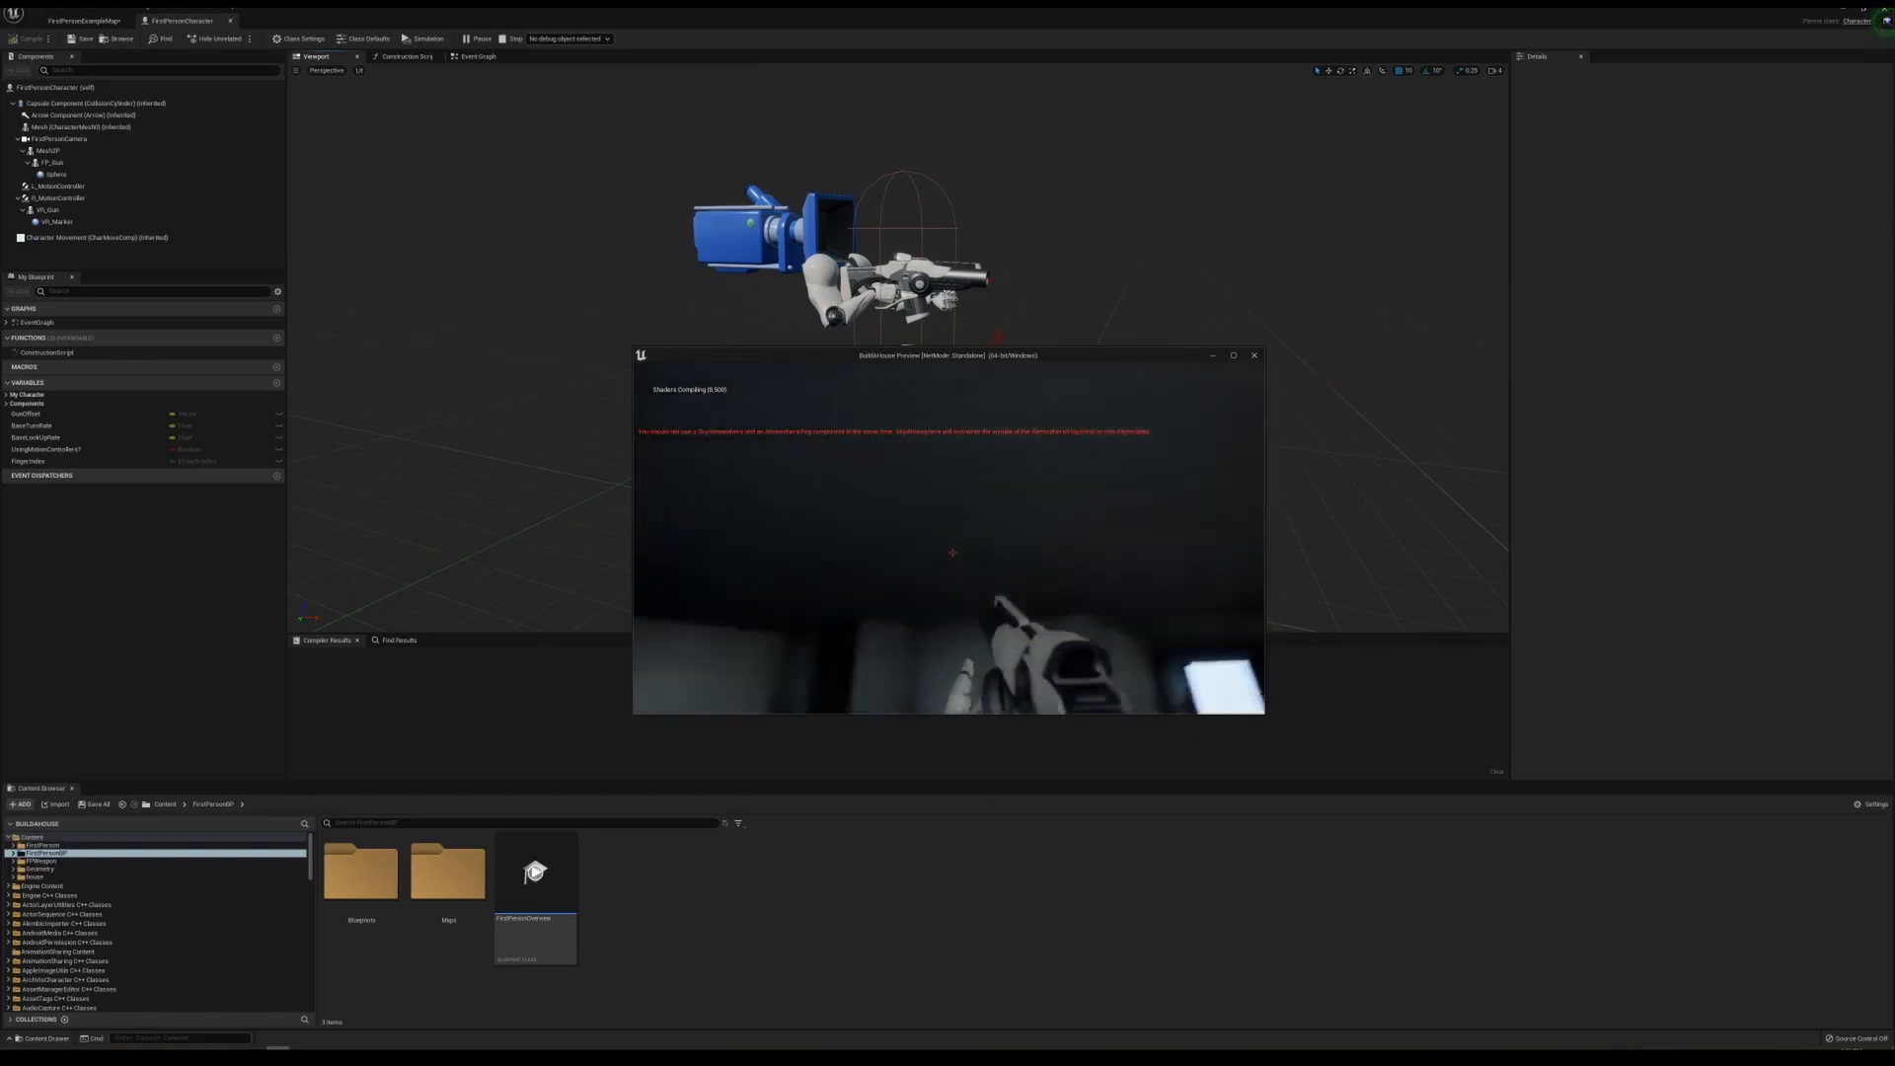
left_click(952, 552)
left_click(952, 553)
left_click(953, 552)
key("w")
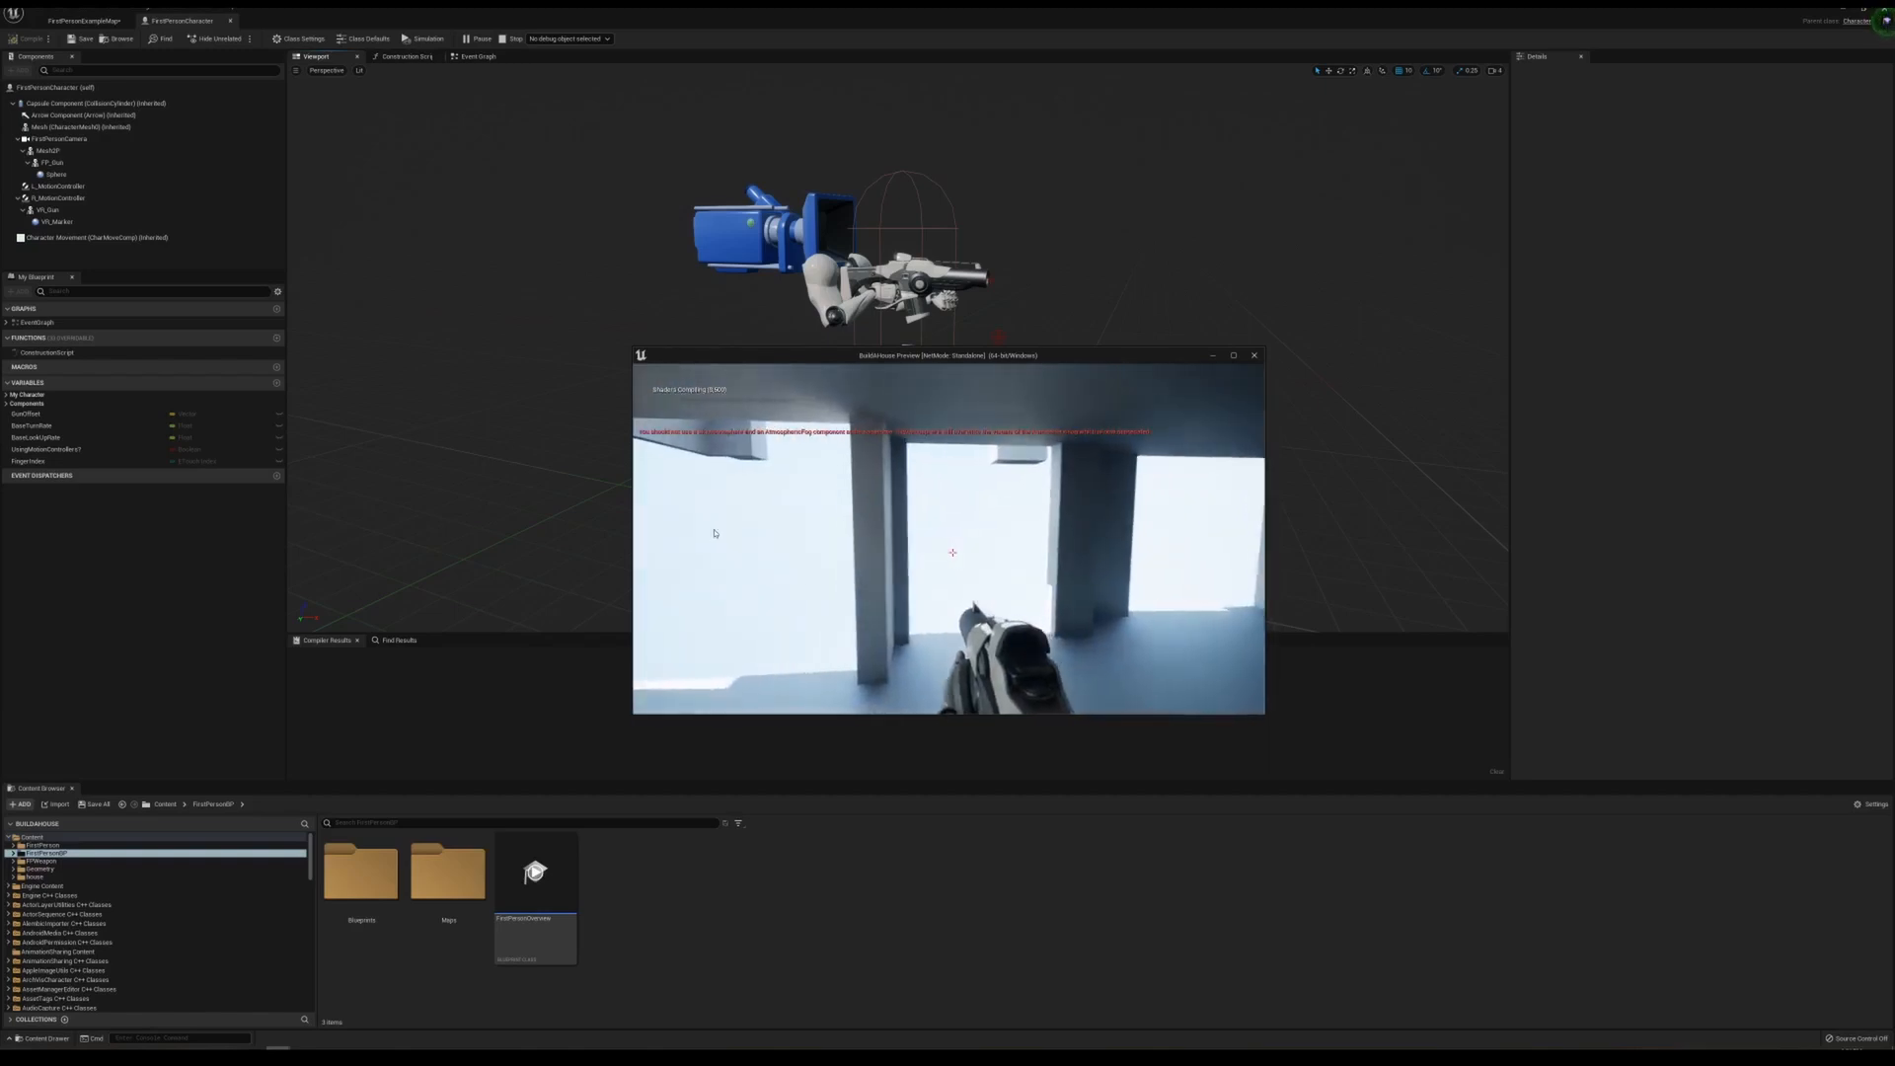
key("Escape")
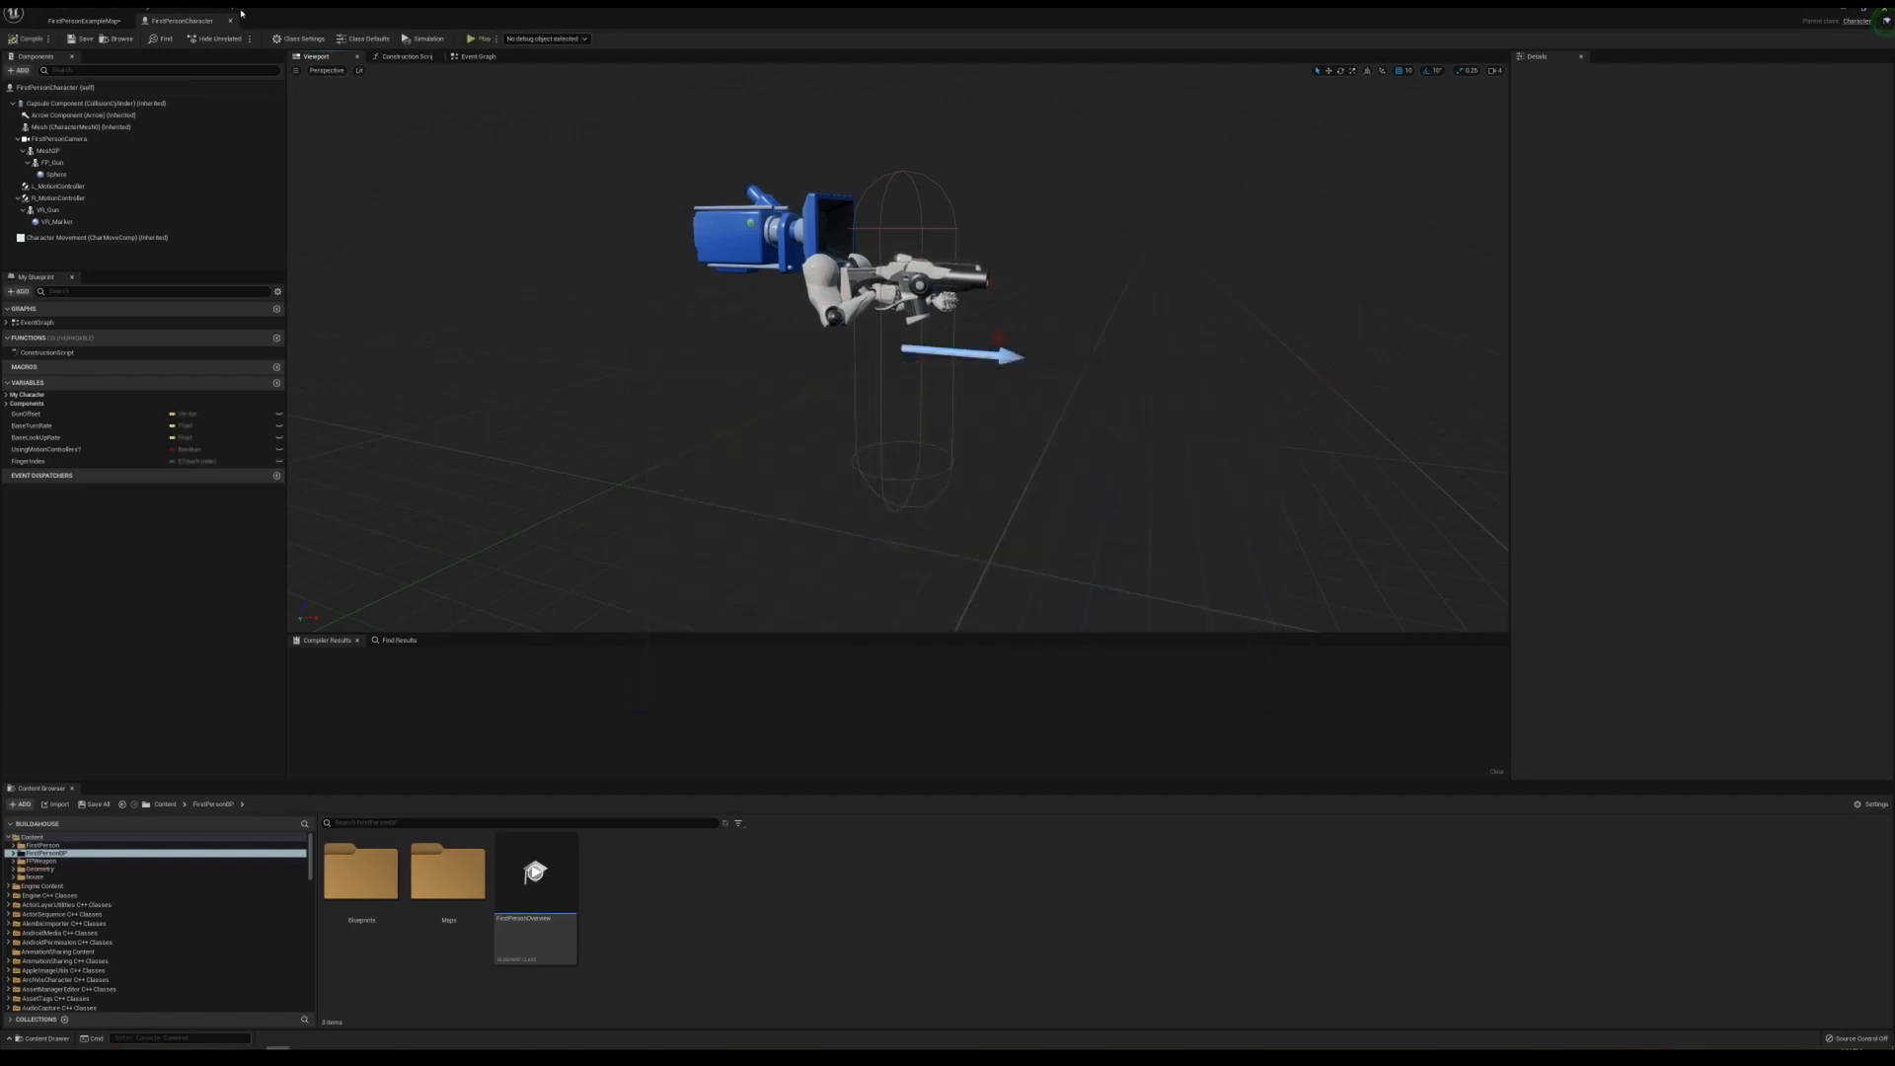
- Close the FirstPersonCharacter blueprint and return to the level with the house's front in view
left_click(231, 21)
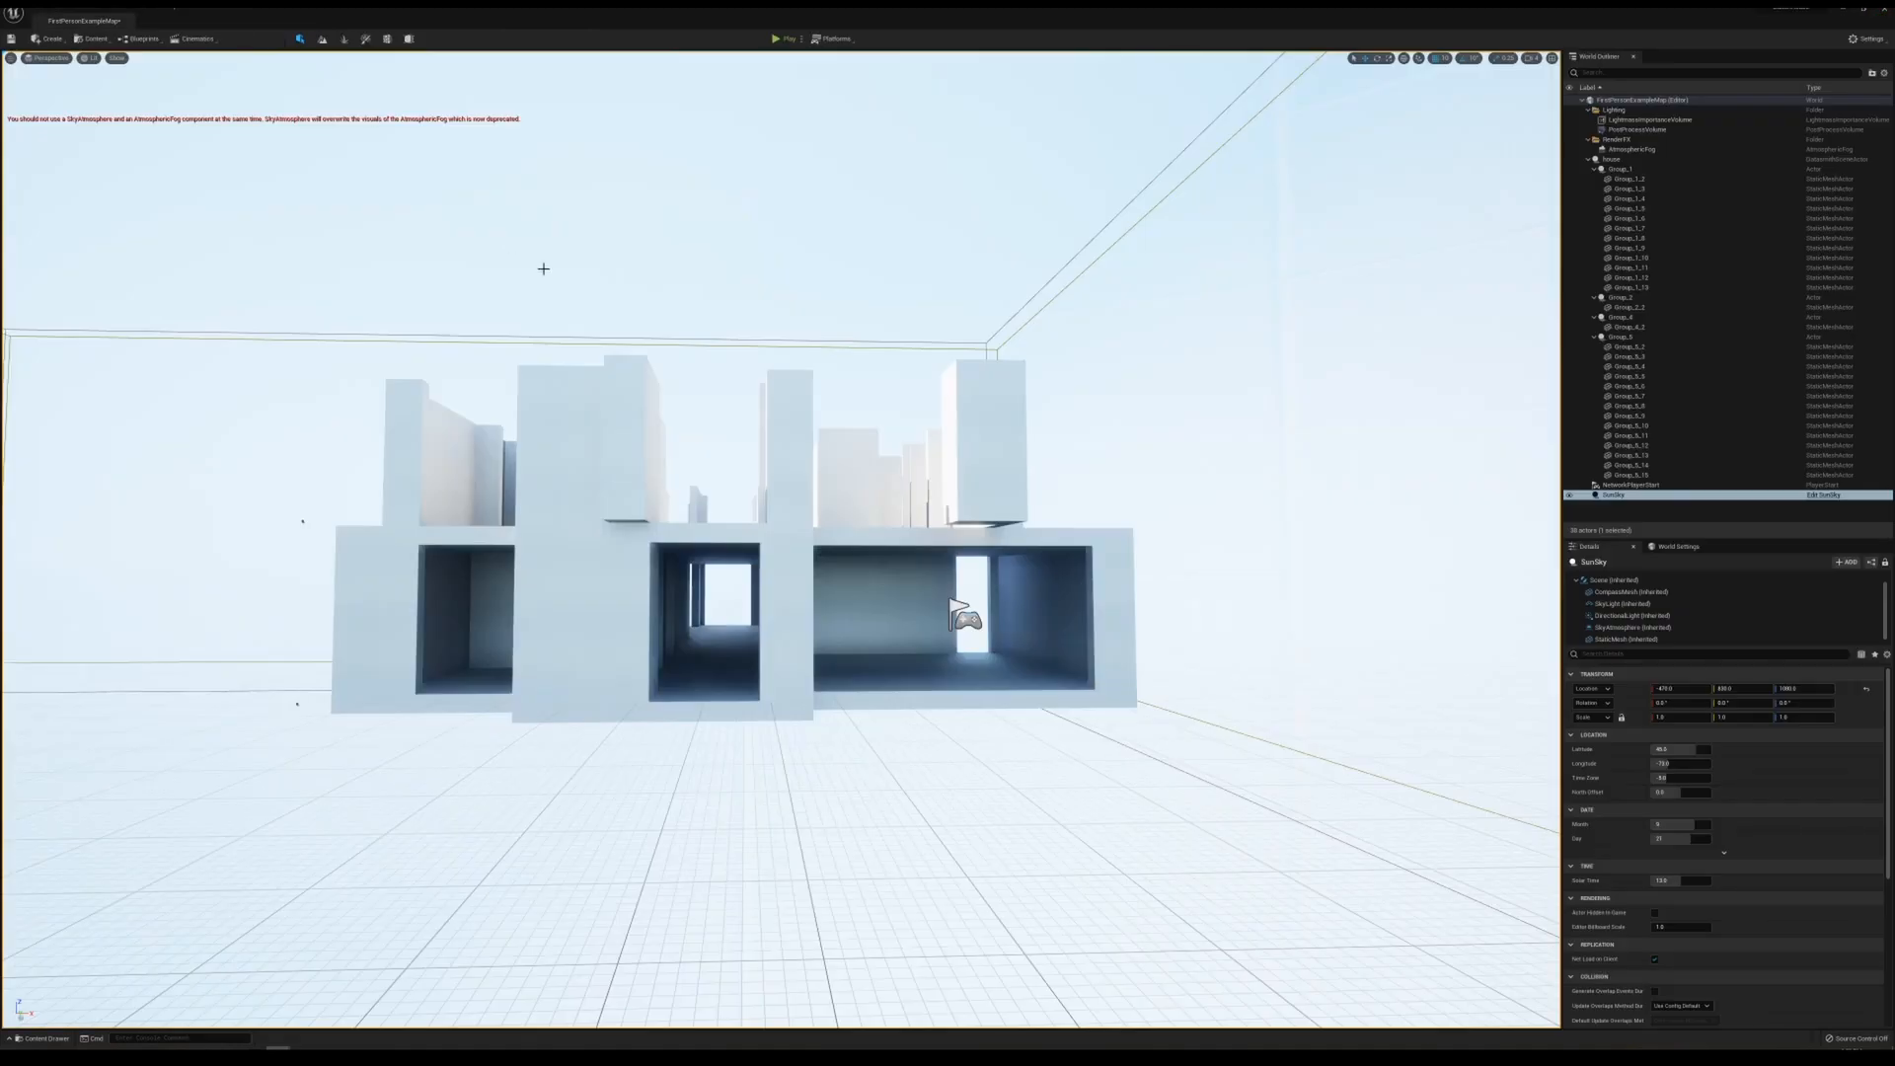
mouse_move(801, 436)
right_mouse_down()
mouse_move(798, 401)
mouse_move(781, 461)
right_mouse_up()
key("w")
key("s")
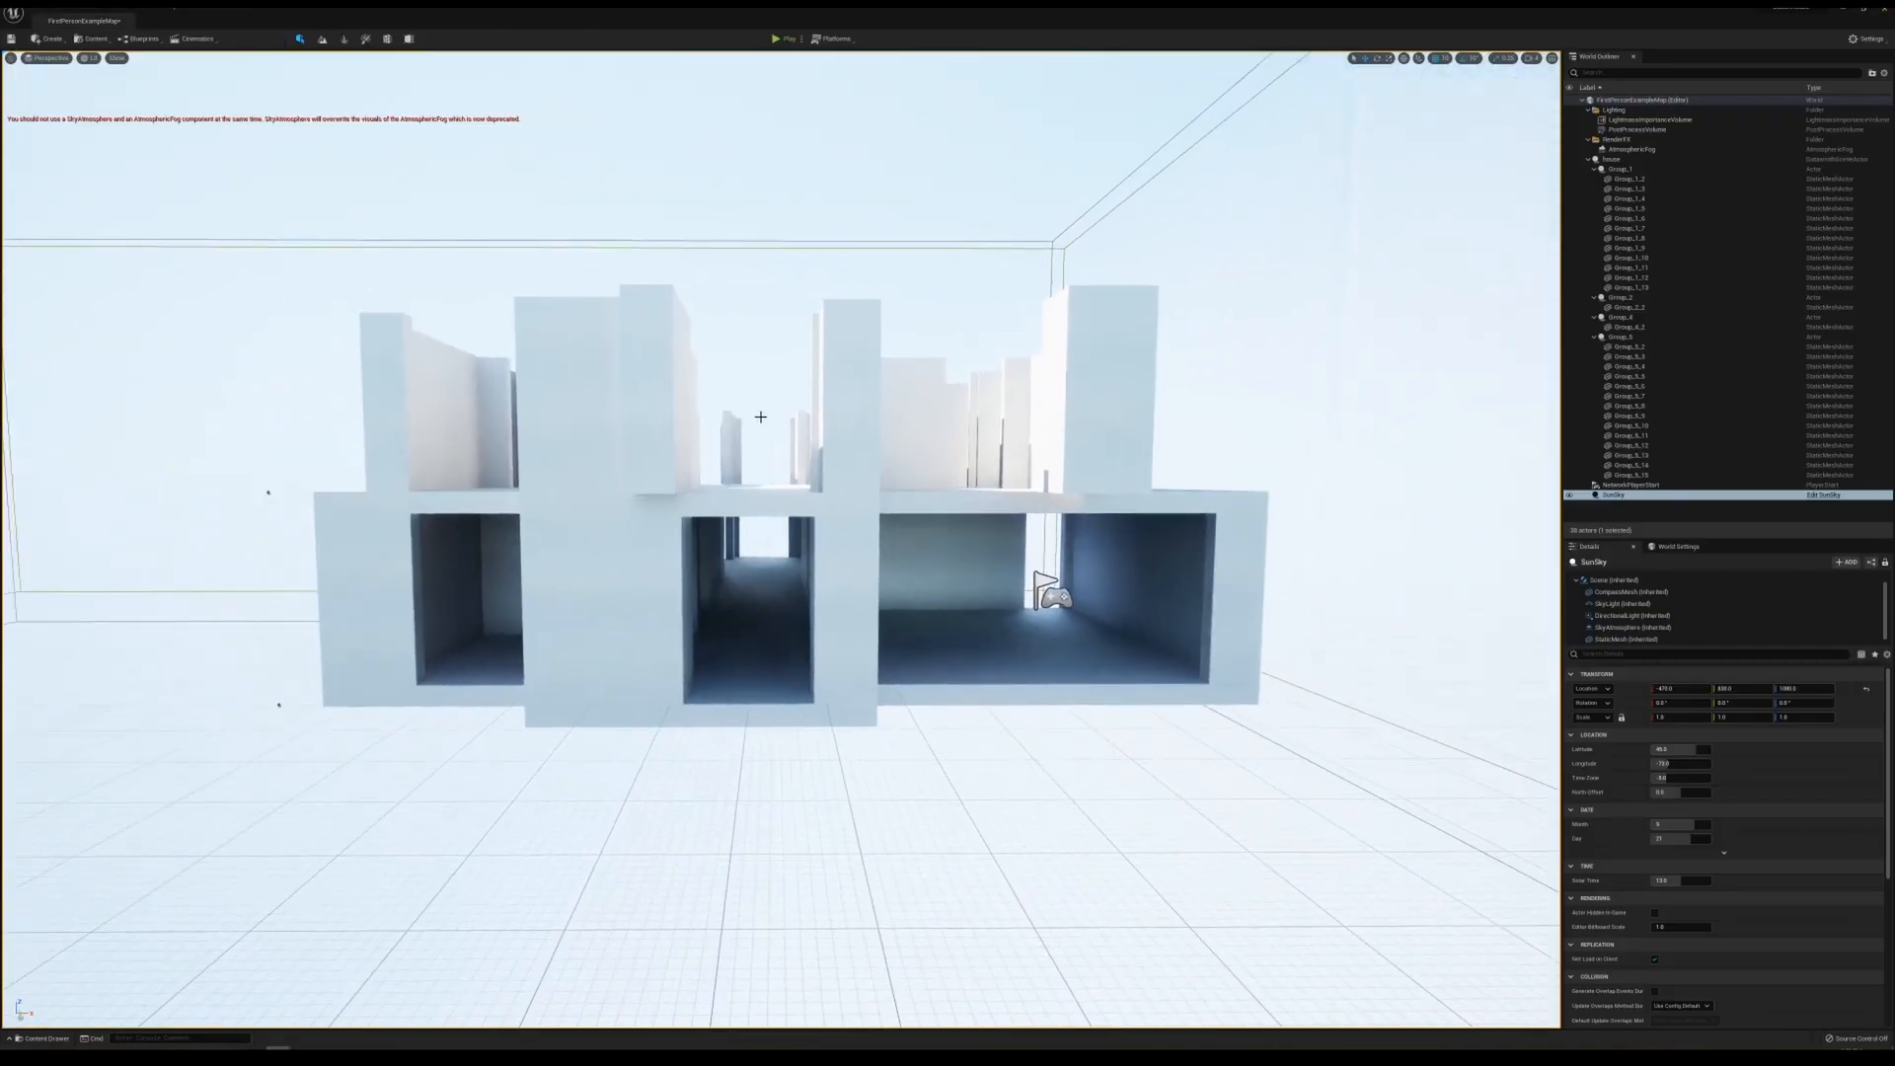
- Switch to SketchUp and paint the four front wall faces of the ground floor with the near-black colour
left_click(767, 637)
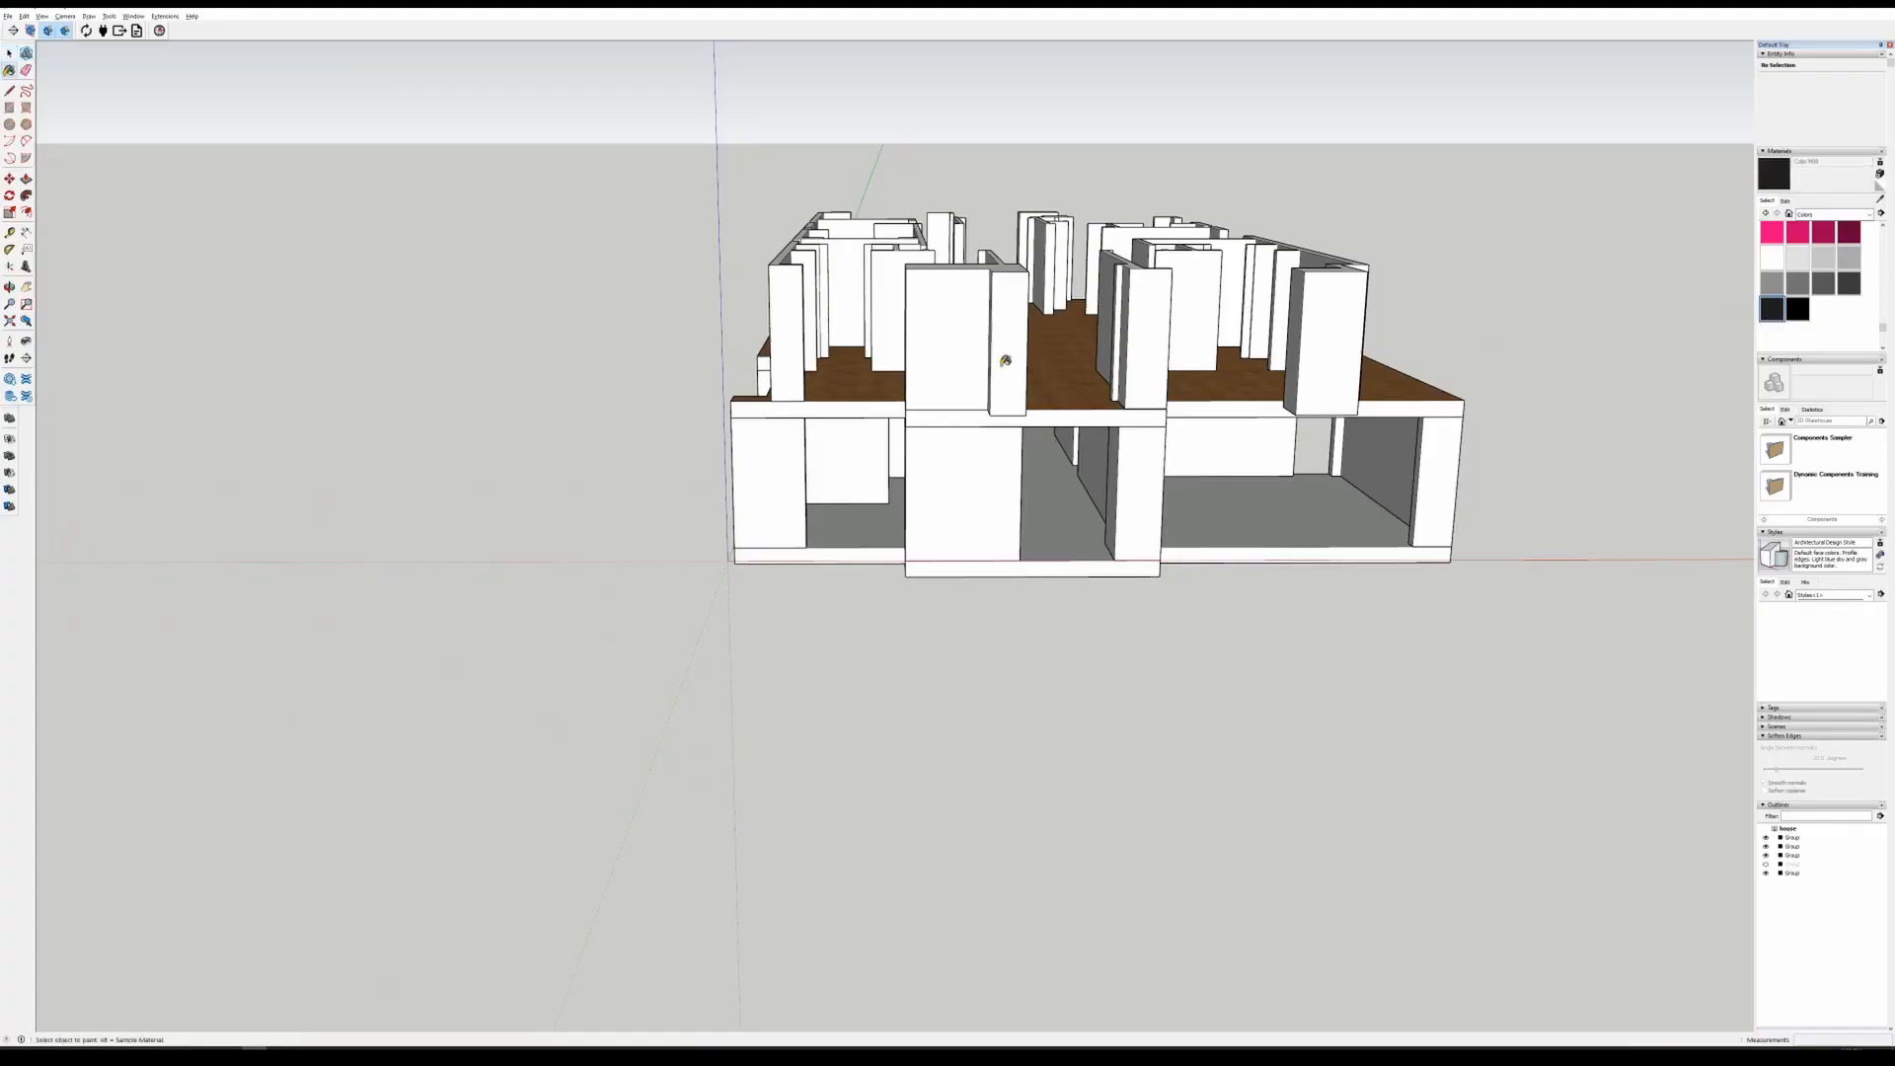
key("space")
double_click(990, 451)
key("b")
left_click(988, 454)
left_click(1138, 474)
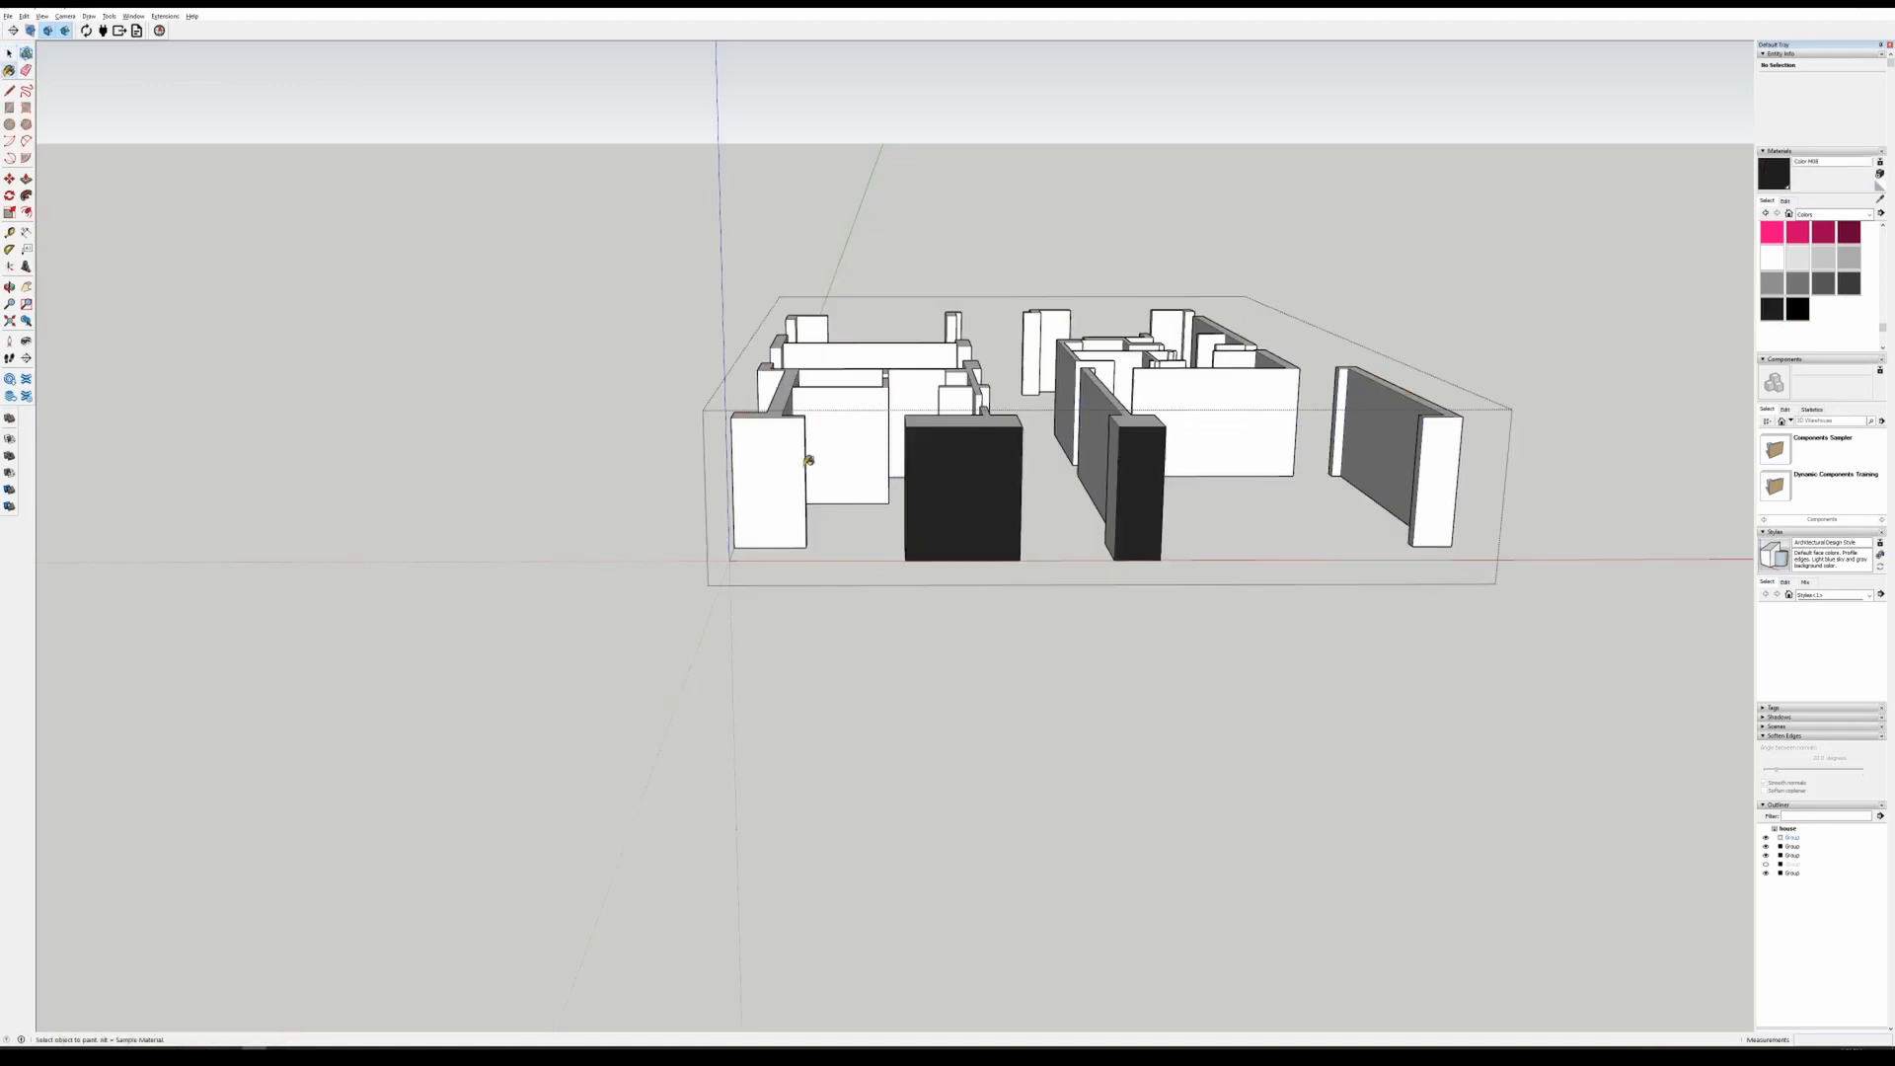
left_click(788, 463)
left_click(1450, 456)
key("space")
key("Escape")
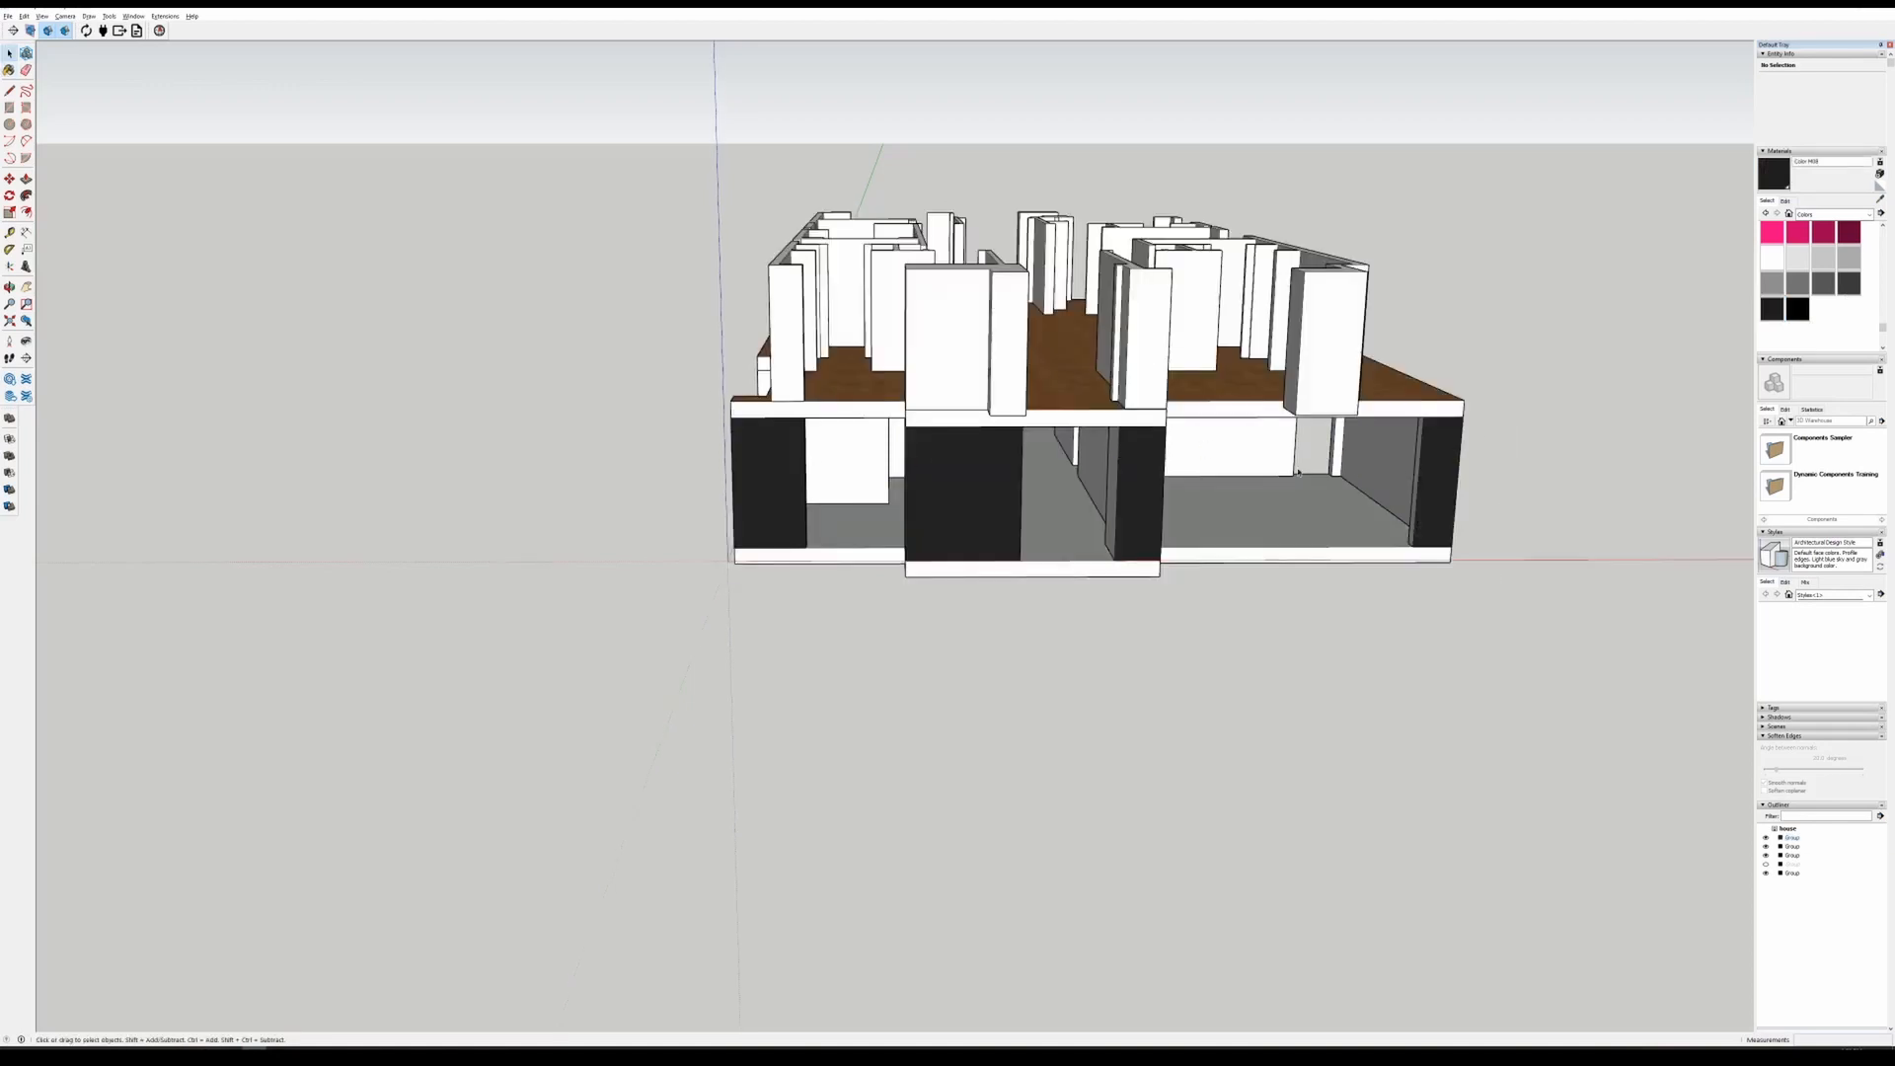
- Paint the protruding front edges of the upper and lower floor slabs near-black
double_click(973, 422)
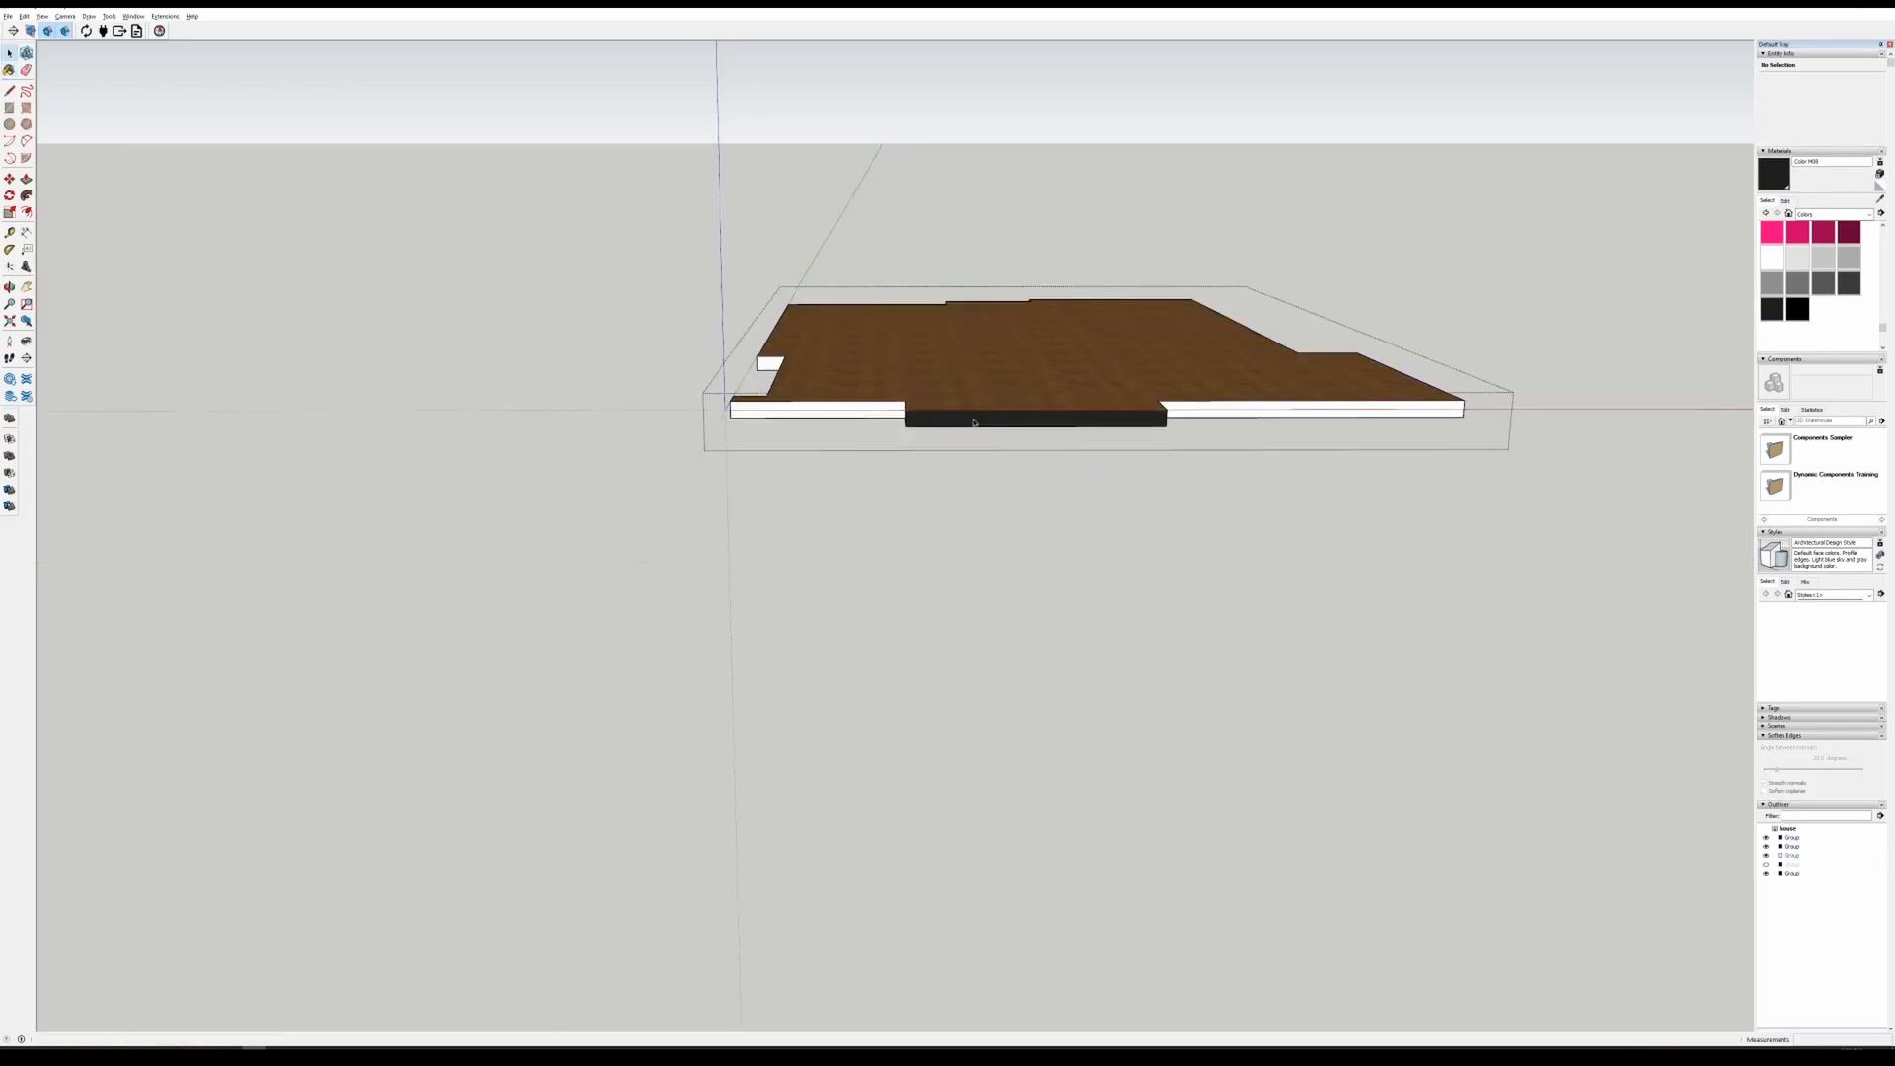
key("Escape")
double_click(933, 571)
key("b")
left_click(933, 572)
key("space")
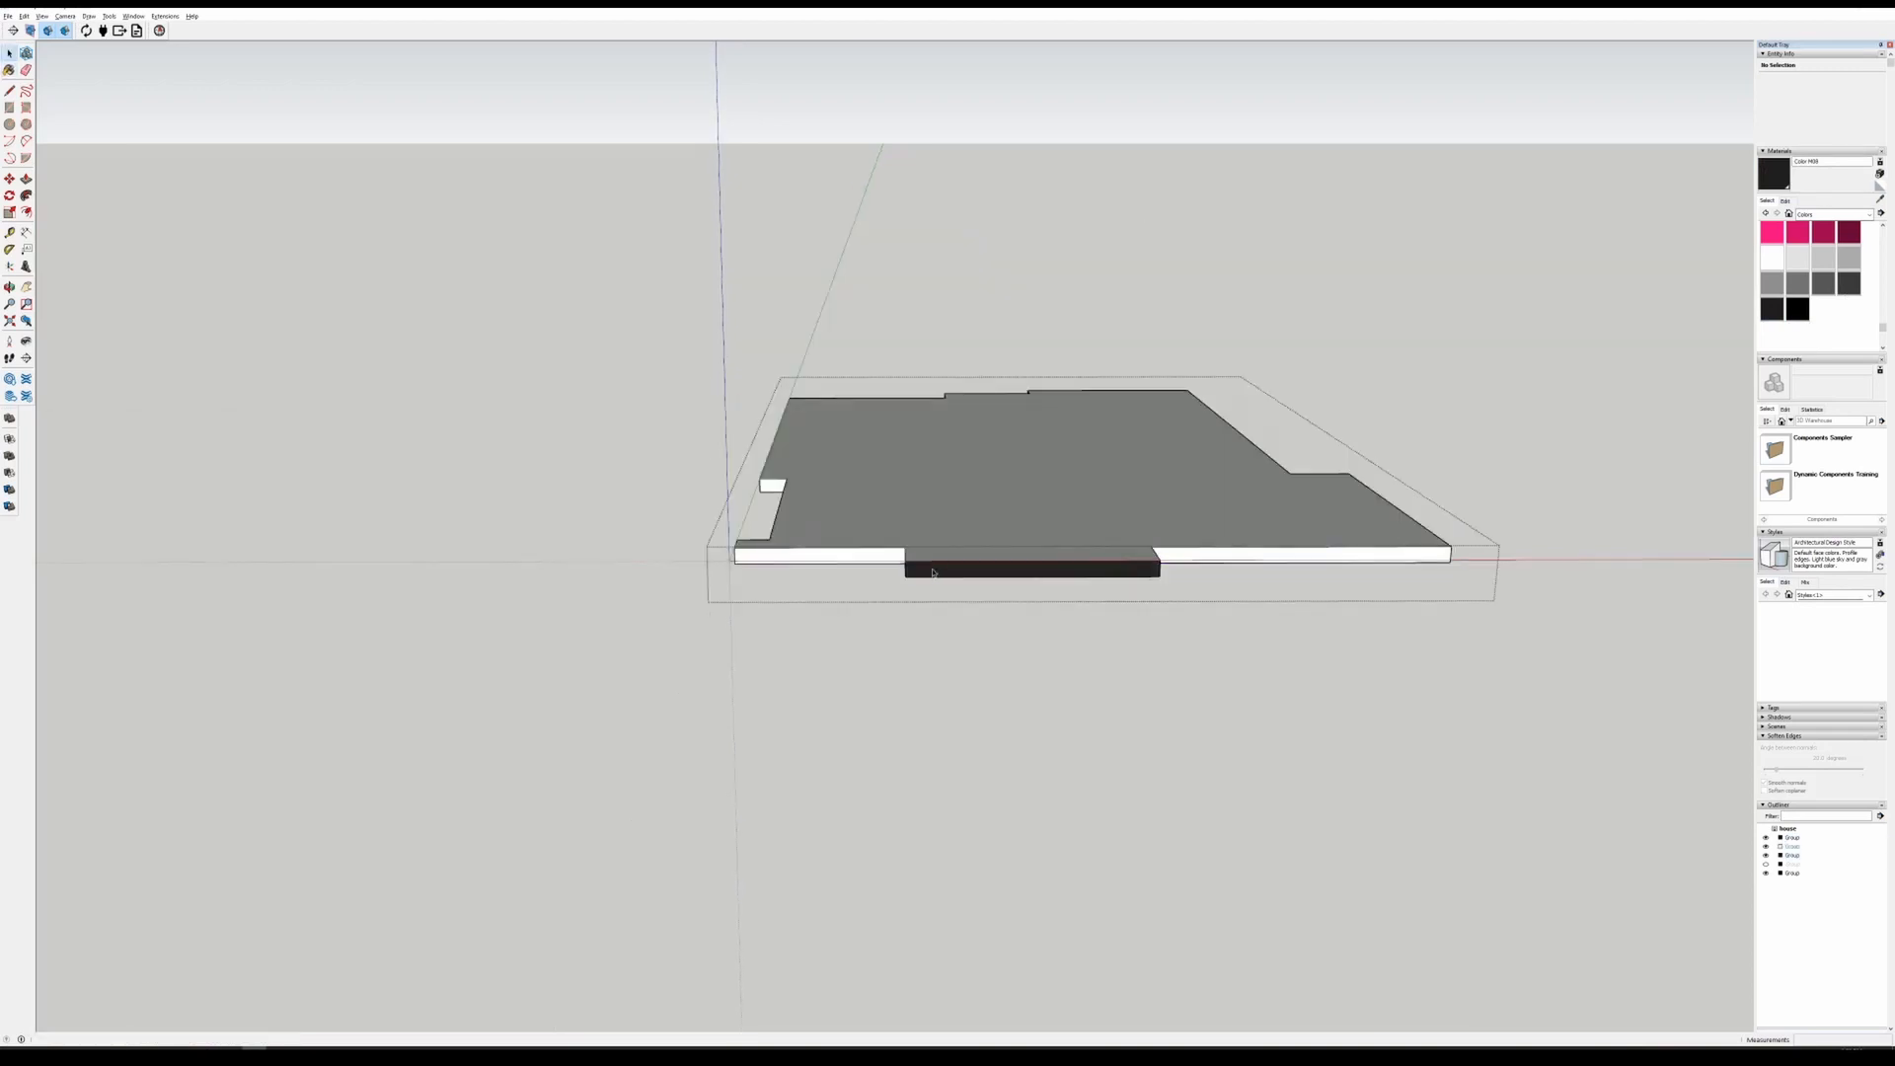
- Repaint the ground floor's left front wall face with the default material sampled from the neighbouring wall
key("Escape")
double_click(777, 491)
key("b")
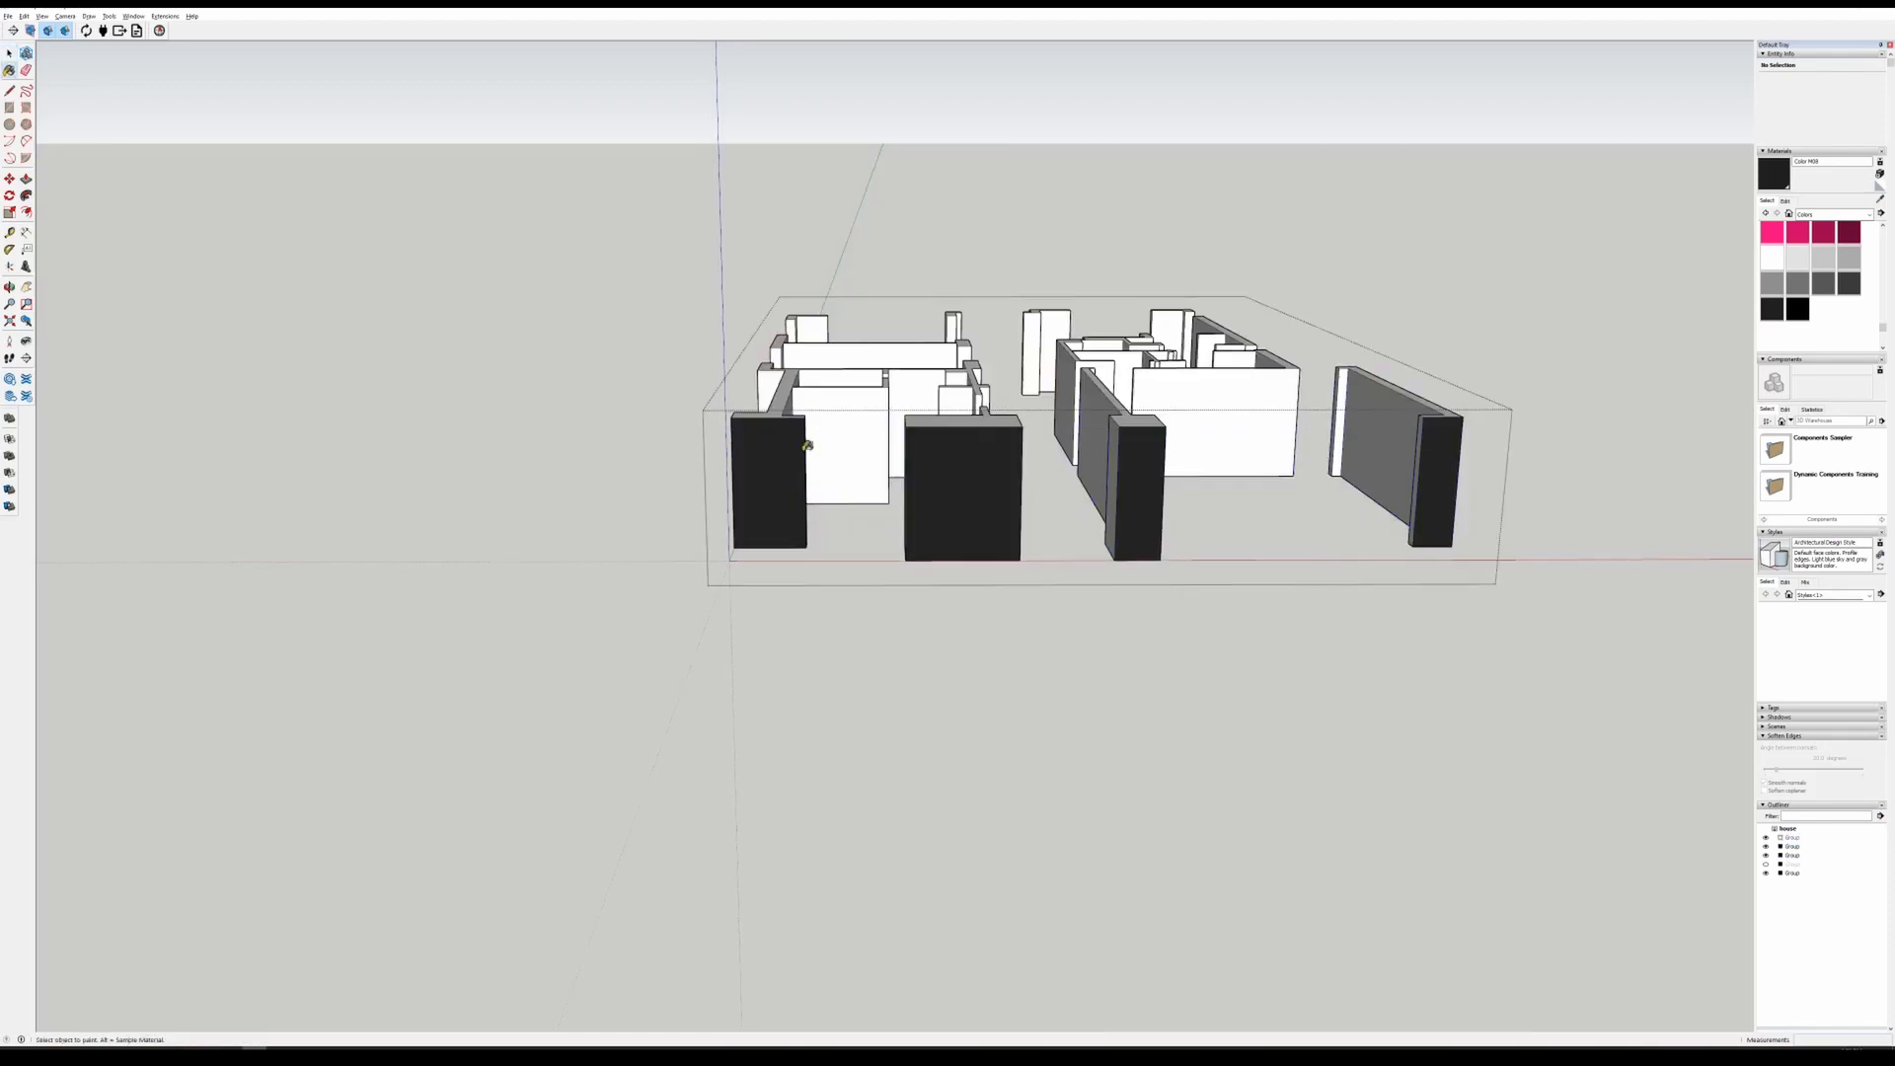
left_click(828, 433, "alt")
left_click(785, 441)
key("space")
key("Escape")
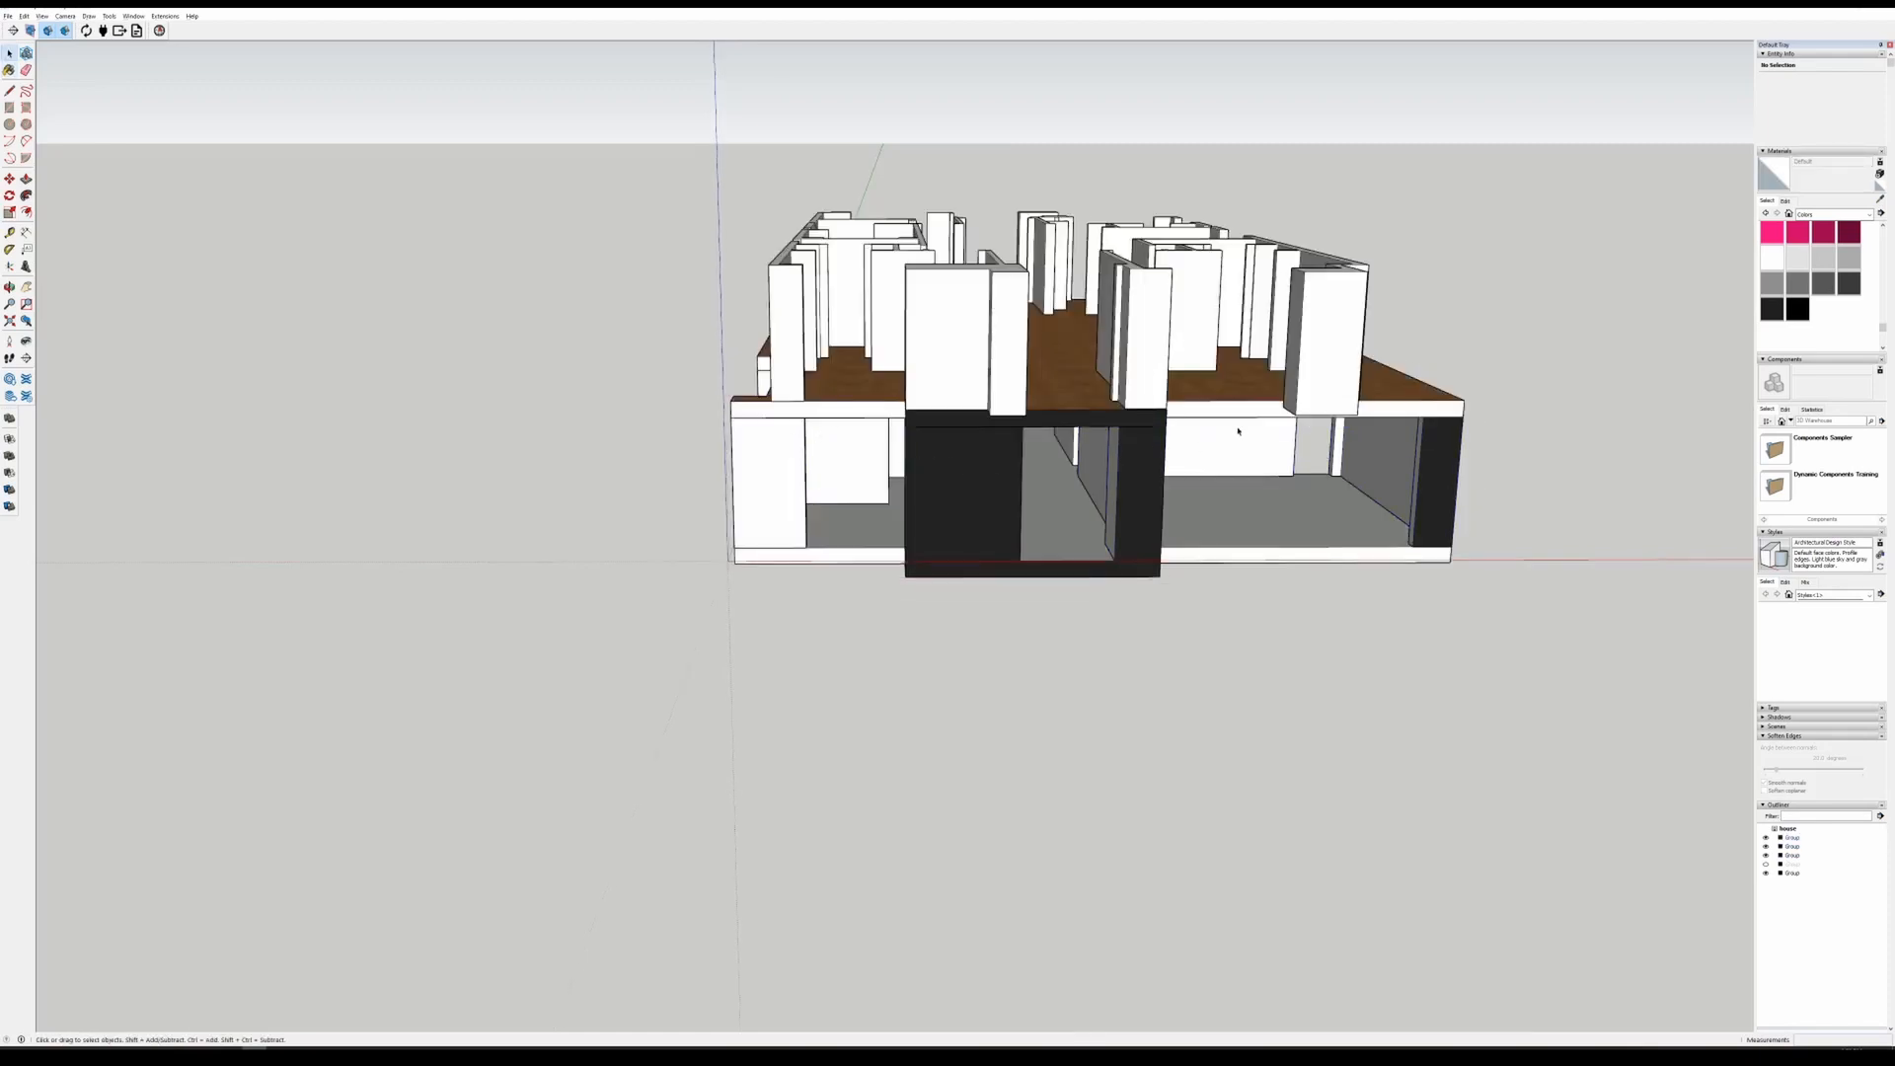
- Repaint the ground floor's right front wall face with the plain white colour
key("b")
left_click(1773, 258)
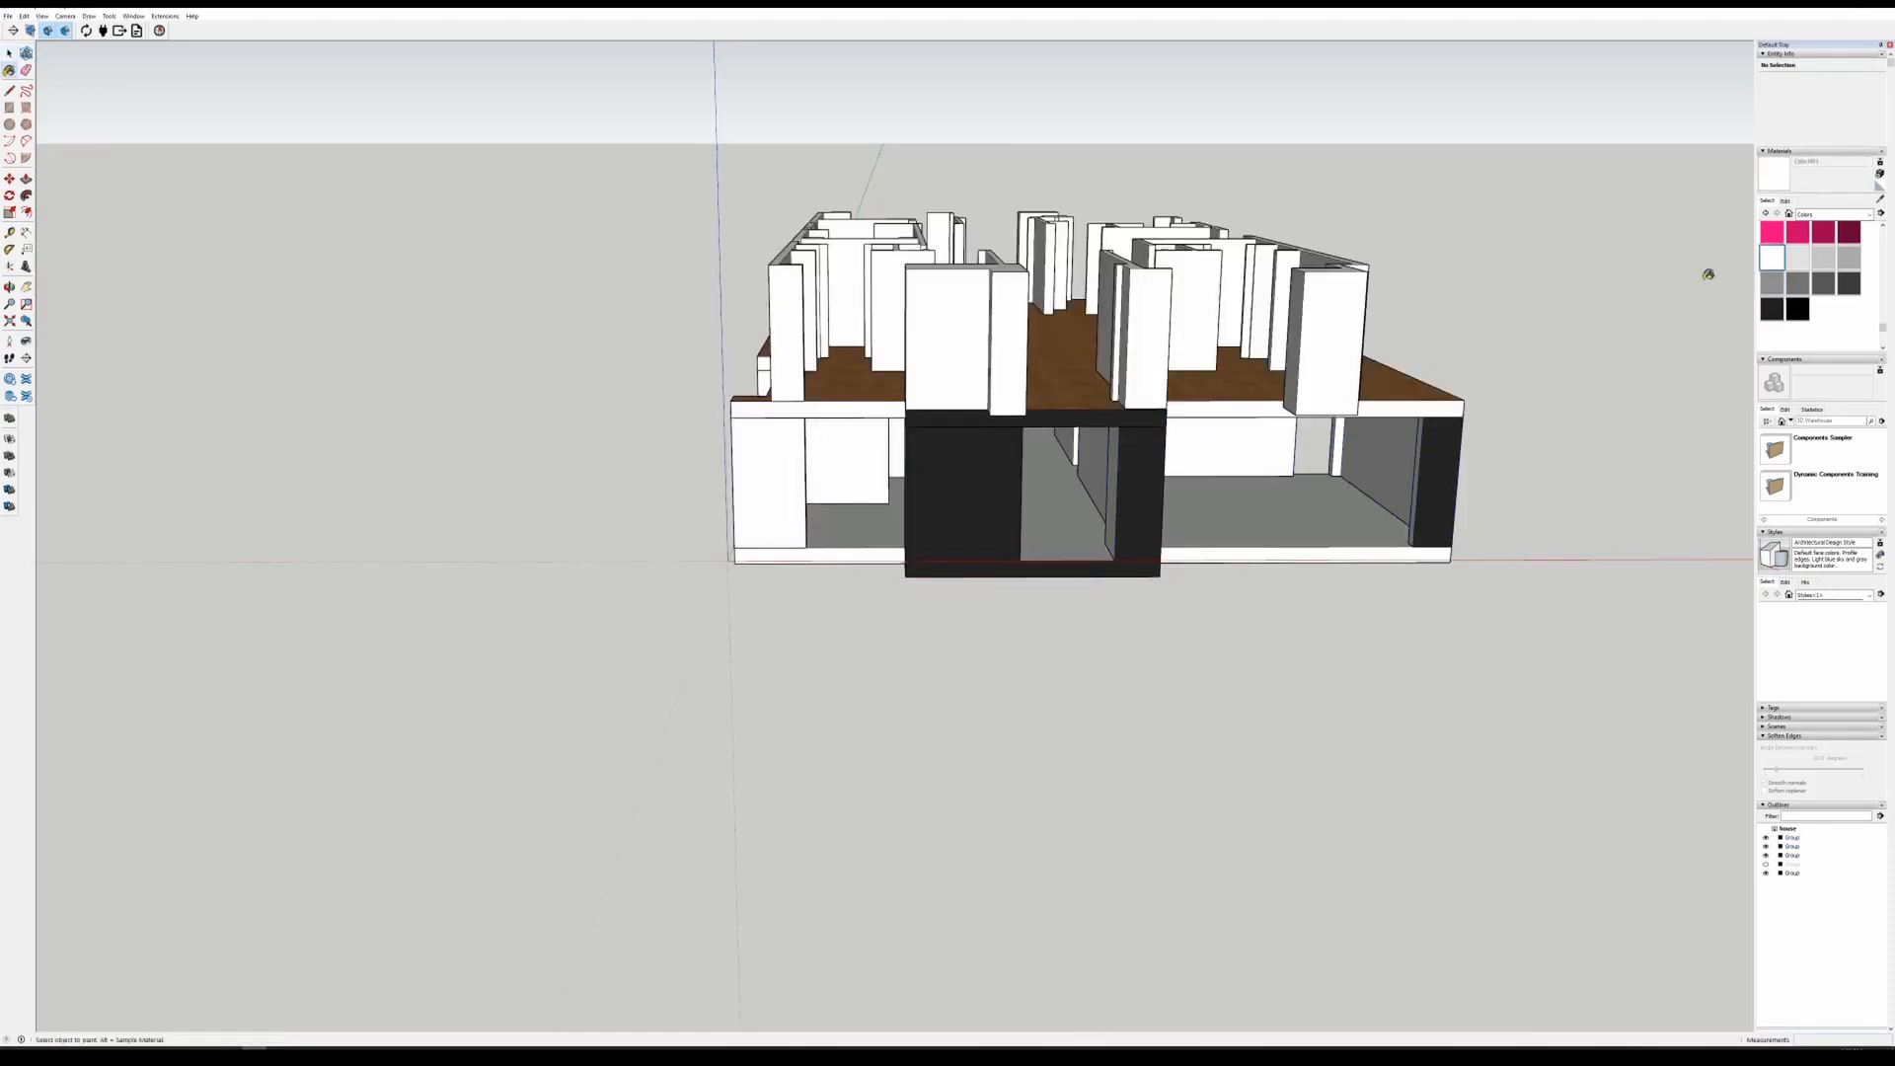
key("space")
double_click(788, 462)
key("b")
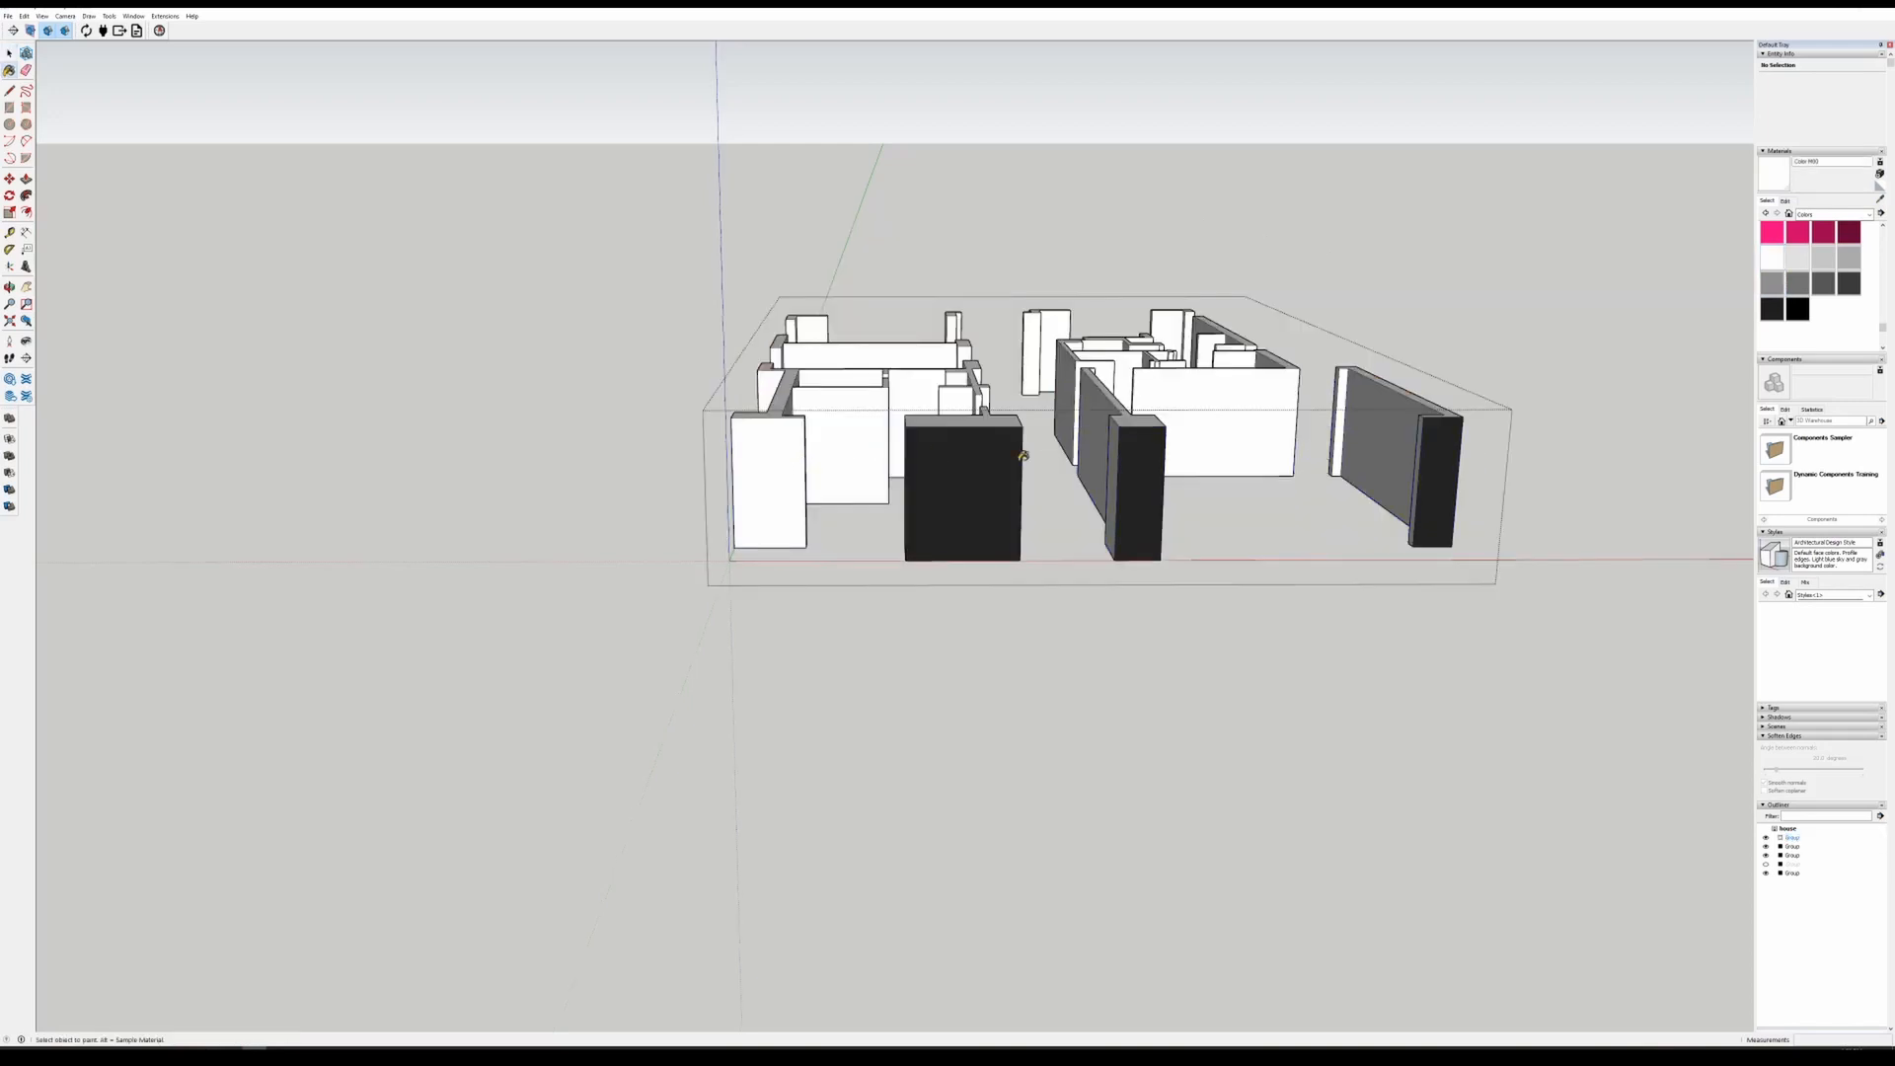
left_click(1441, 432)
key("space")
key("Escape")
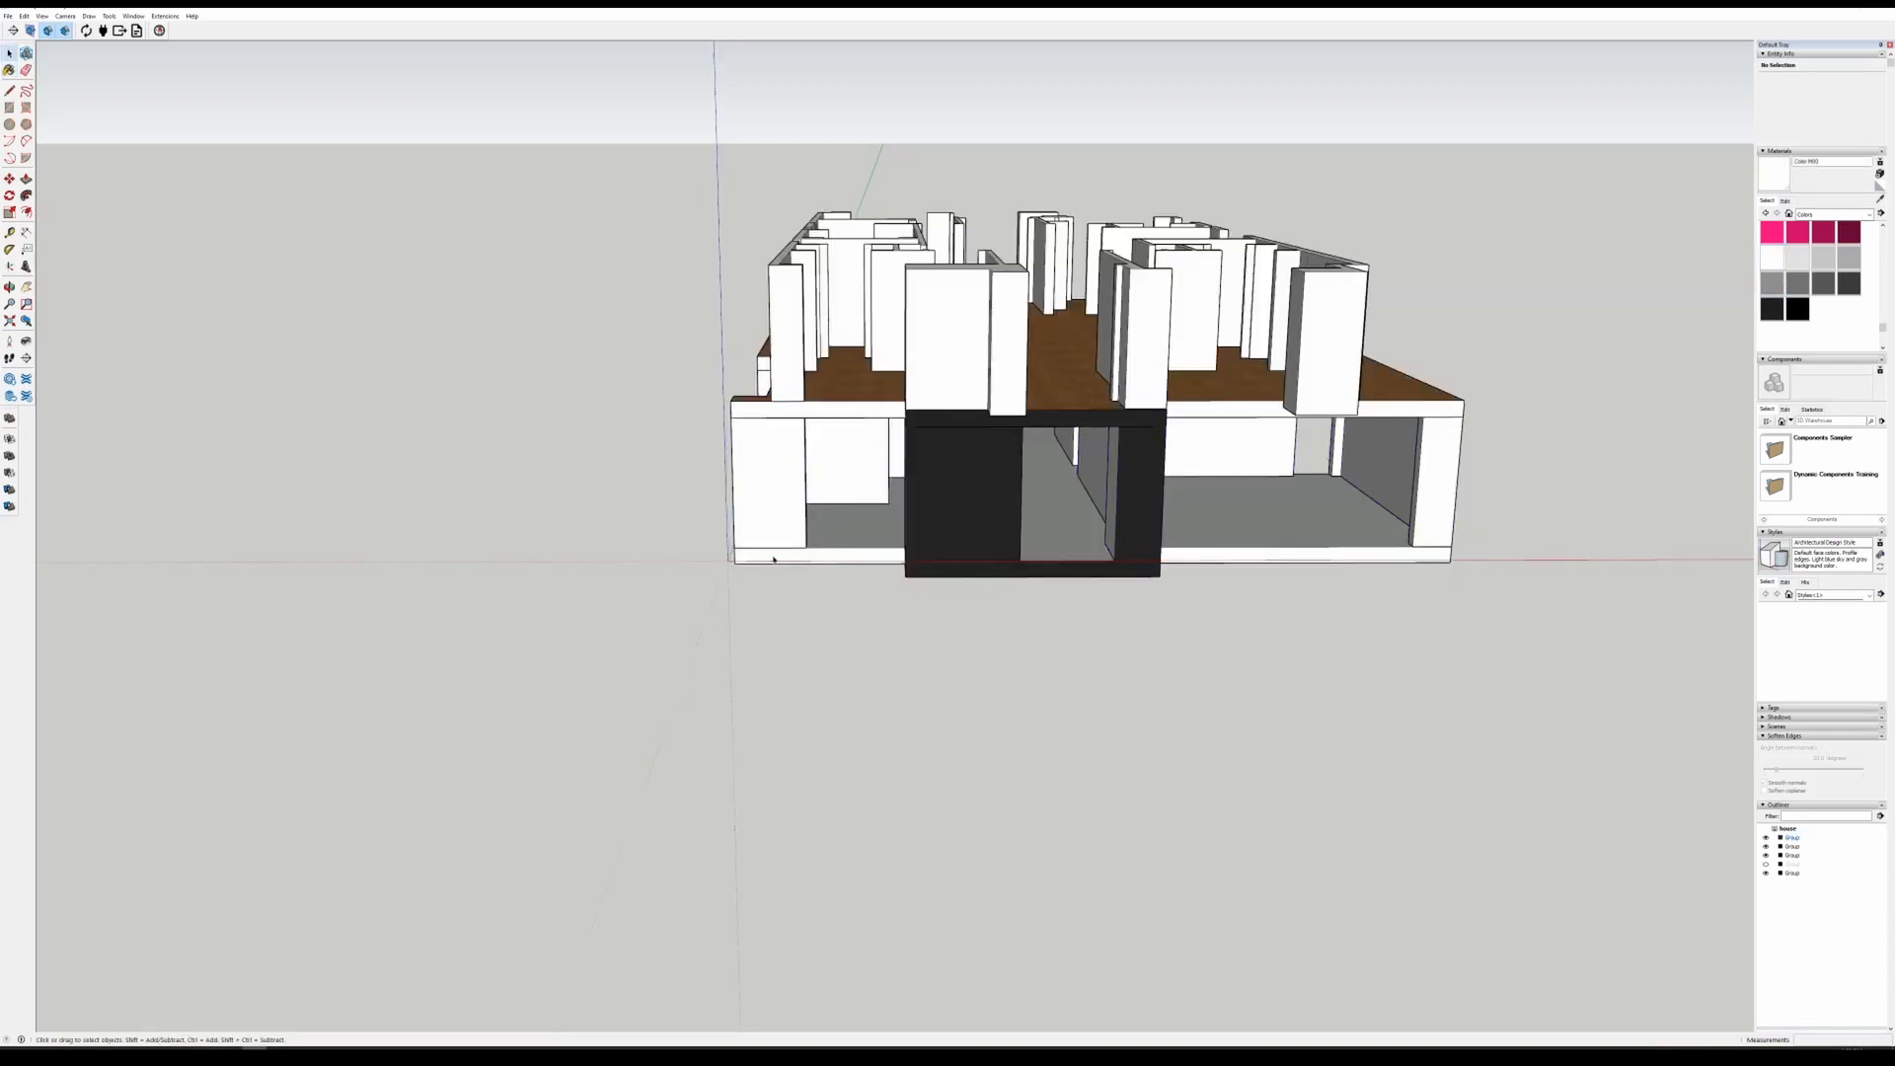
- Try to paint the ground floor's left front wall face with the lightest grey colour
left_click(1797, 258)
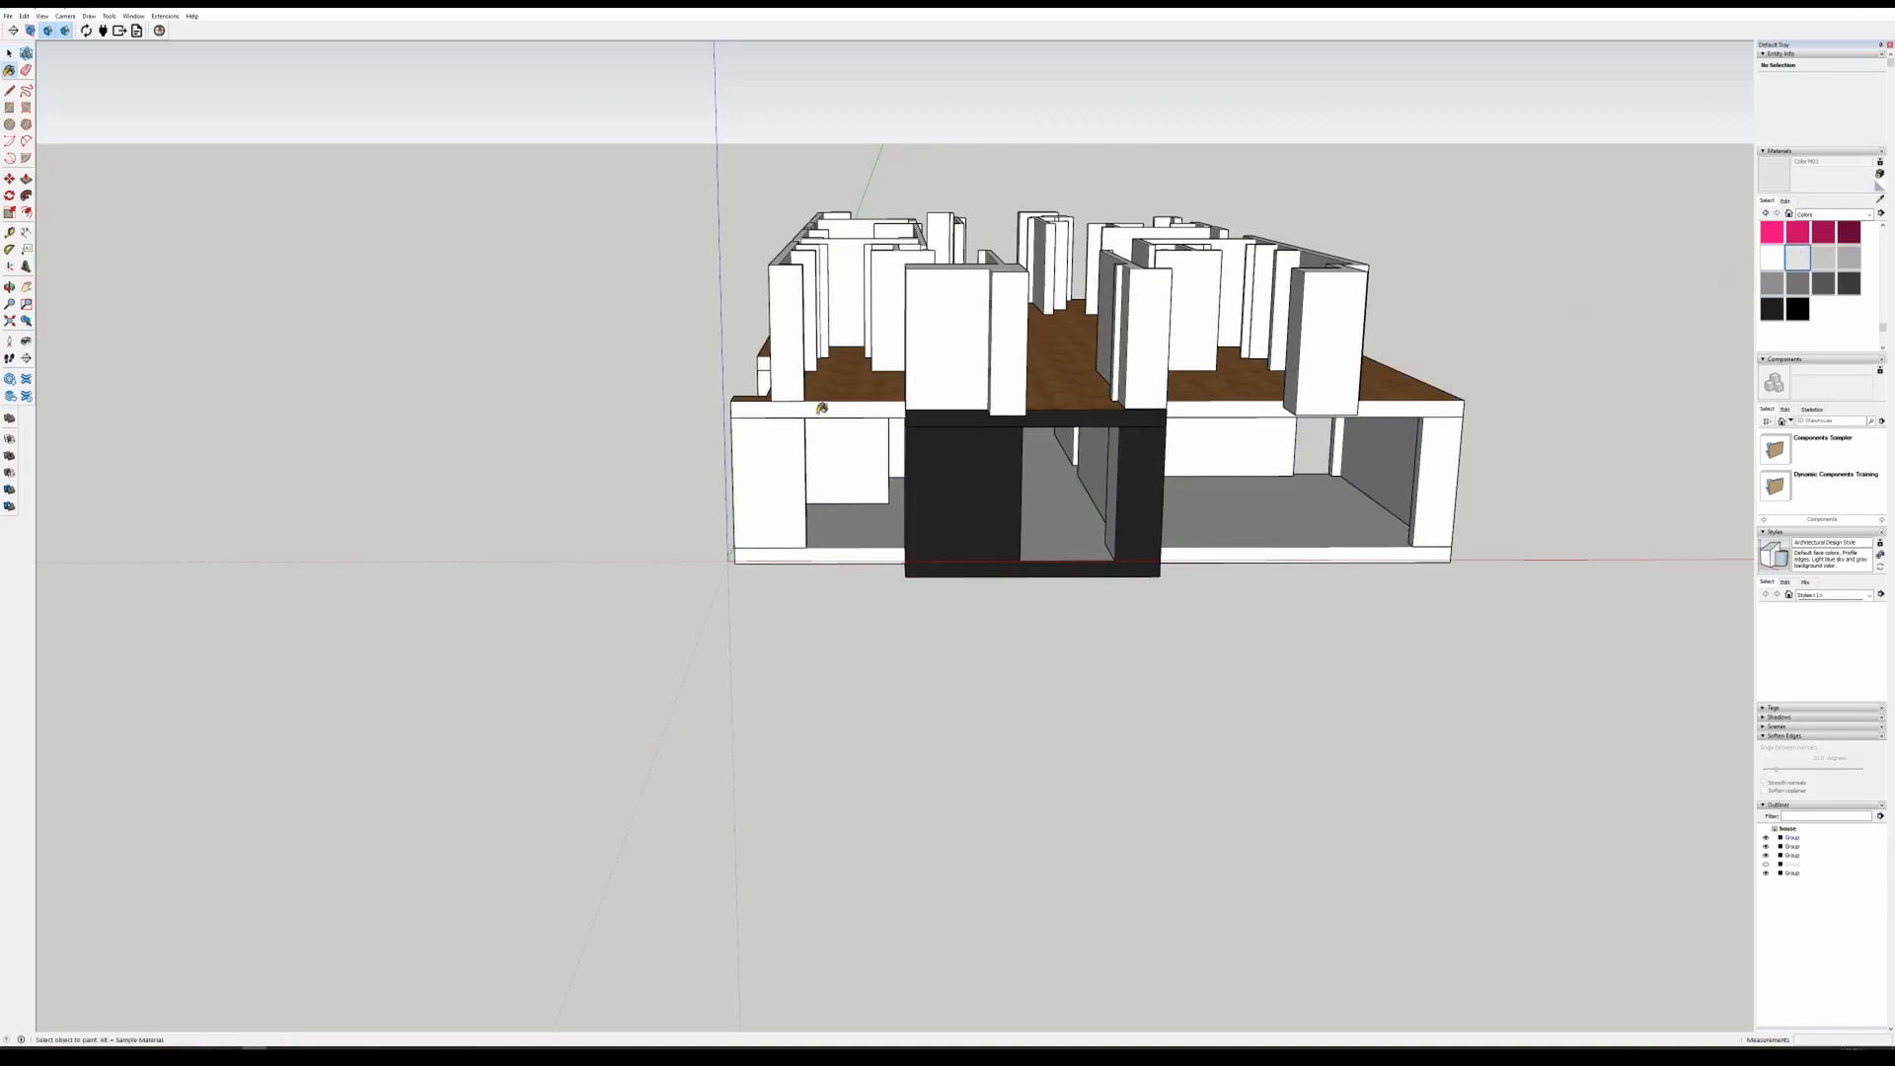
key("space")
double_click(805, 448)
key("b")
key("space")
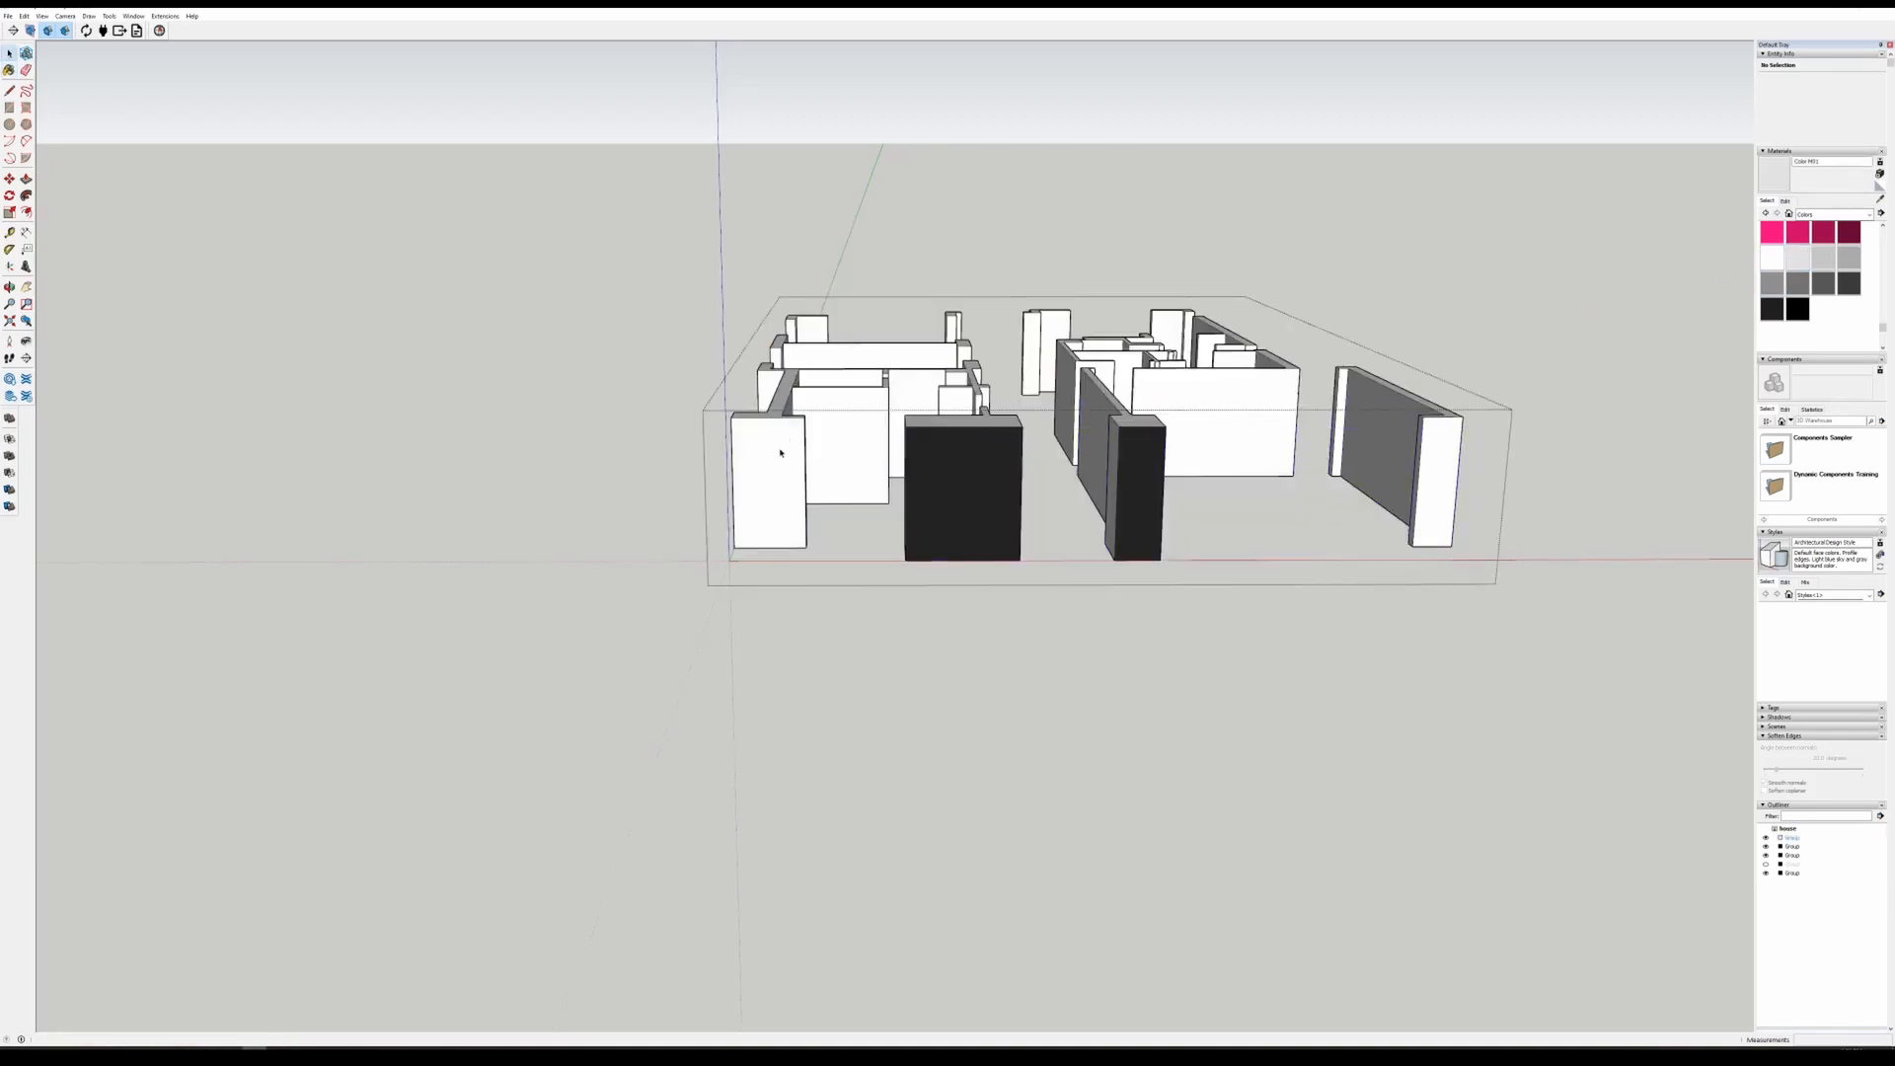
left_click(780, 449)
key("b")
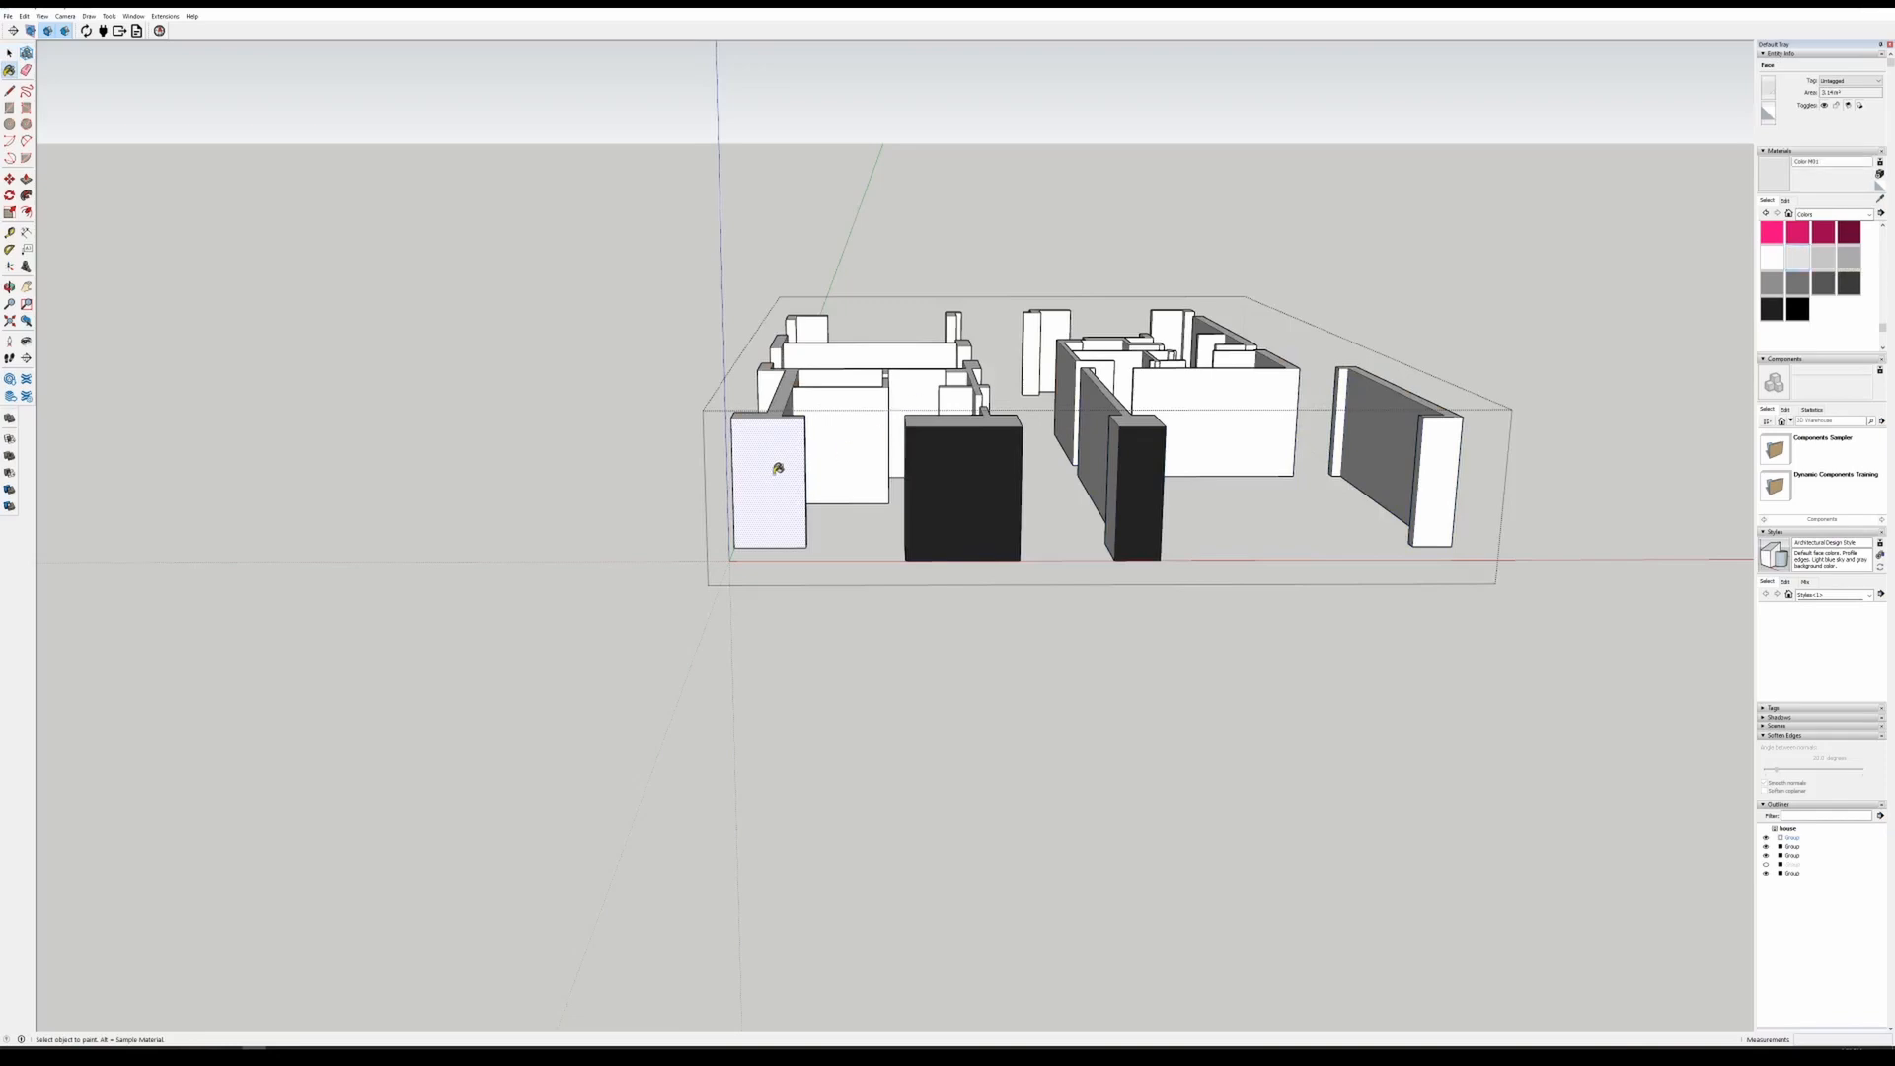
- Paint the ground floor's left front wall face with the medium grey colour
middle_click_drag(1459, 446, 1422, 381)
scroll(1001, 570, "up", 4)
left_click(627, 563)
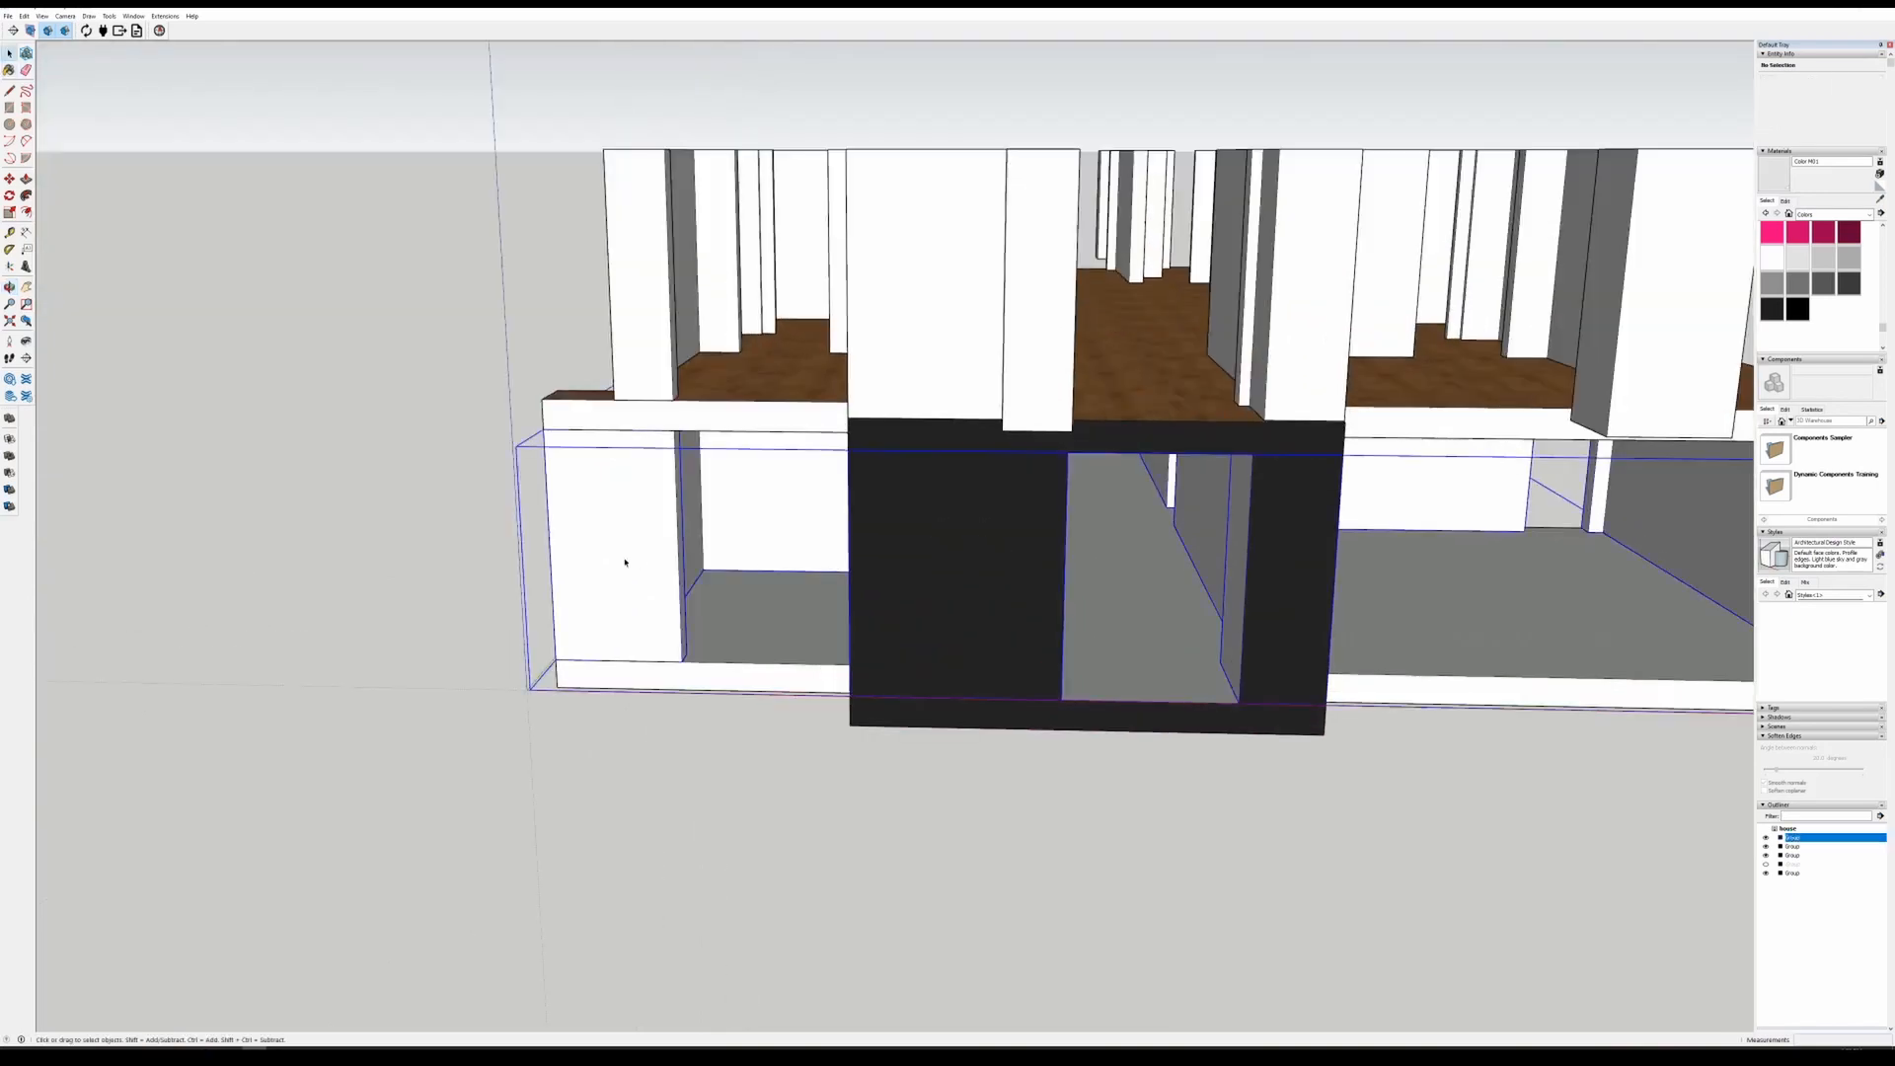
triple_click(625, 562)
left_click(625, 562)
key("b")
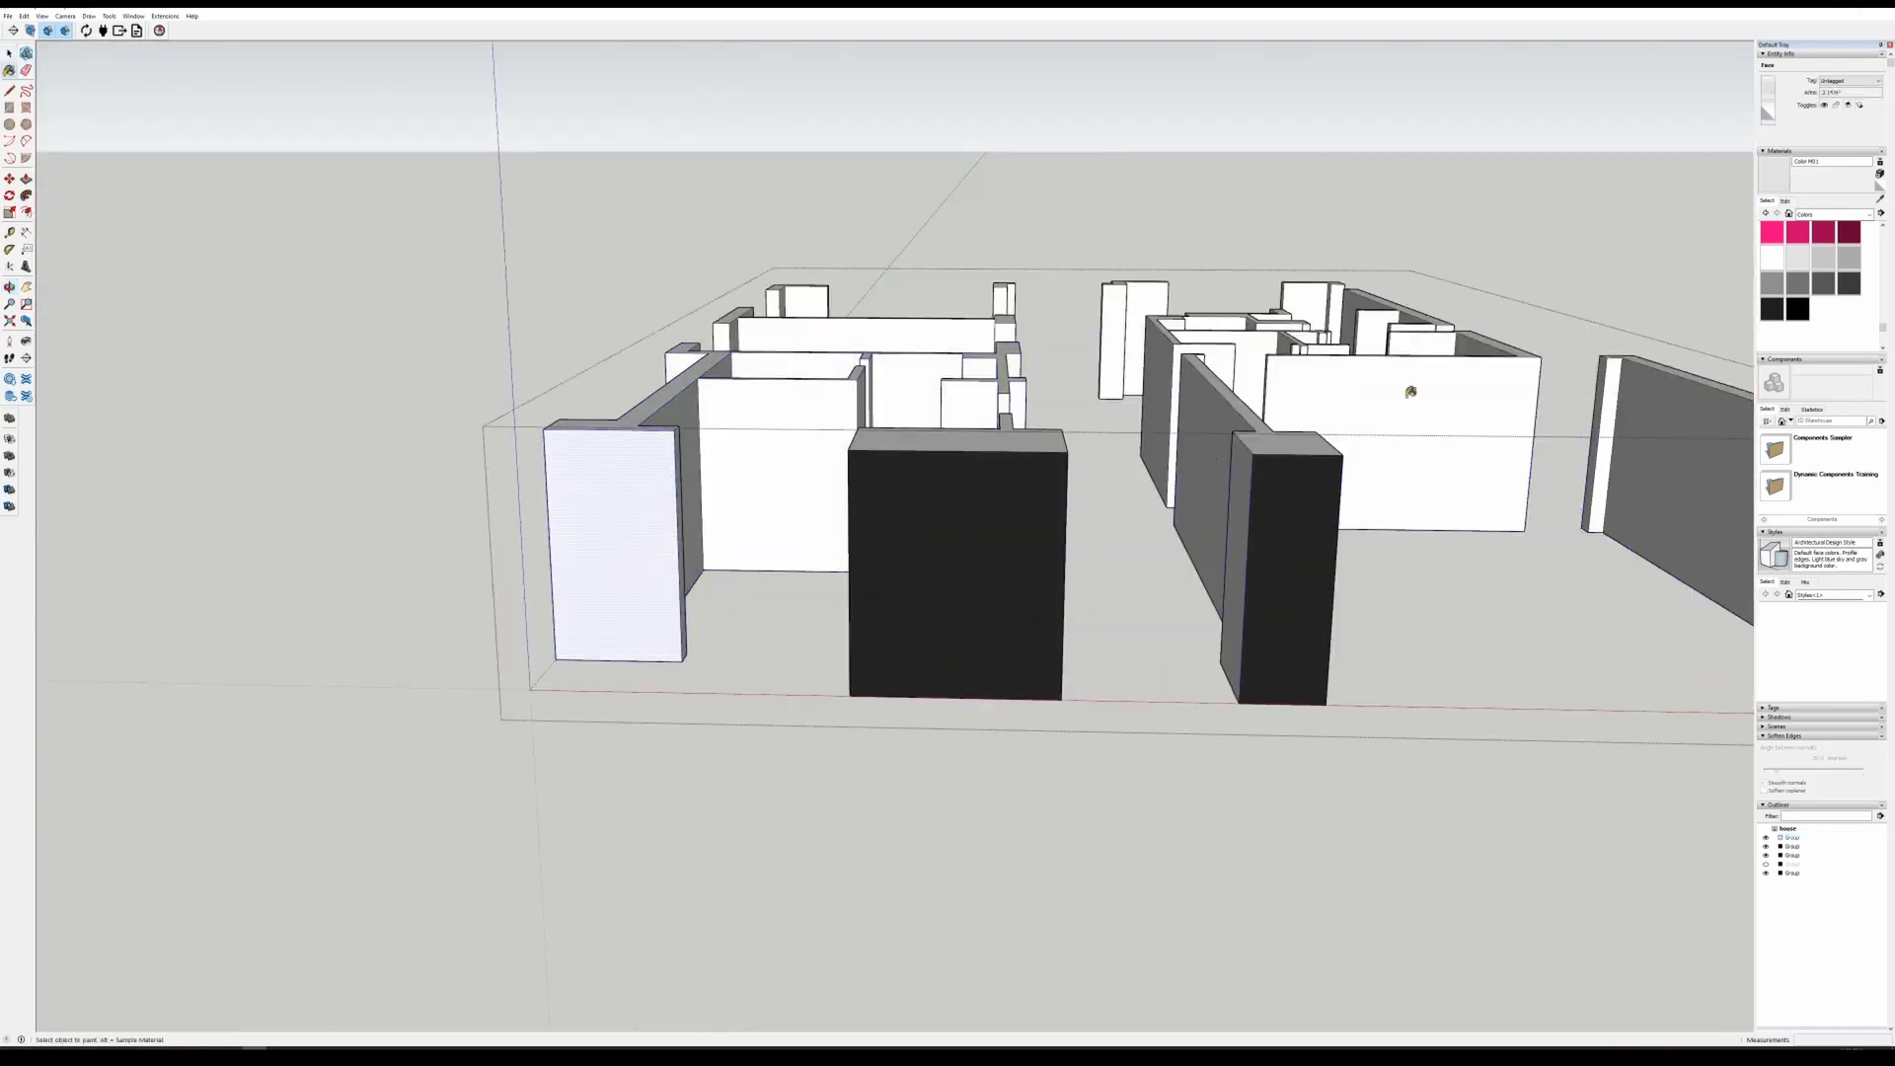
left_click(1834, 286)
left_click(1798, 283)
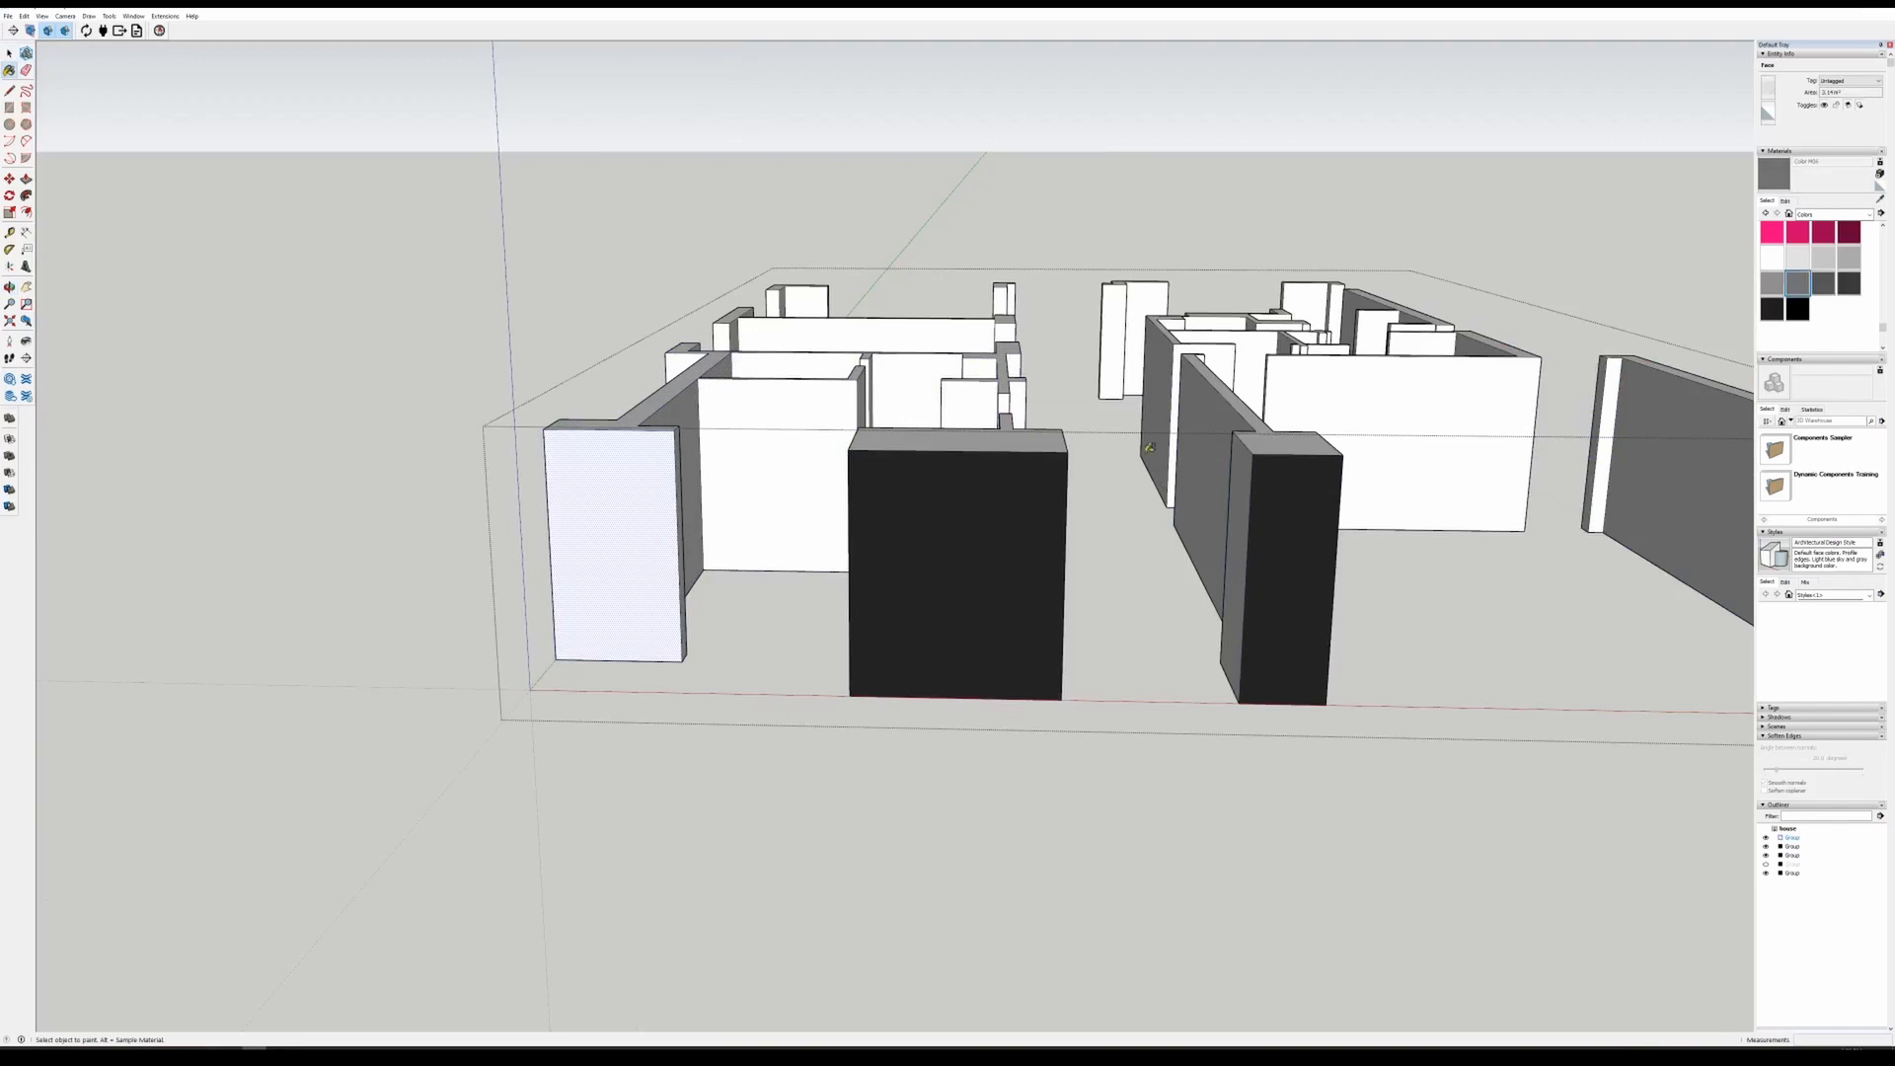
left_click(648, 499)
scroll(810, 408, "down", 2)
scroll(810, 408, "down", 2)
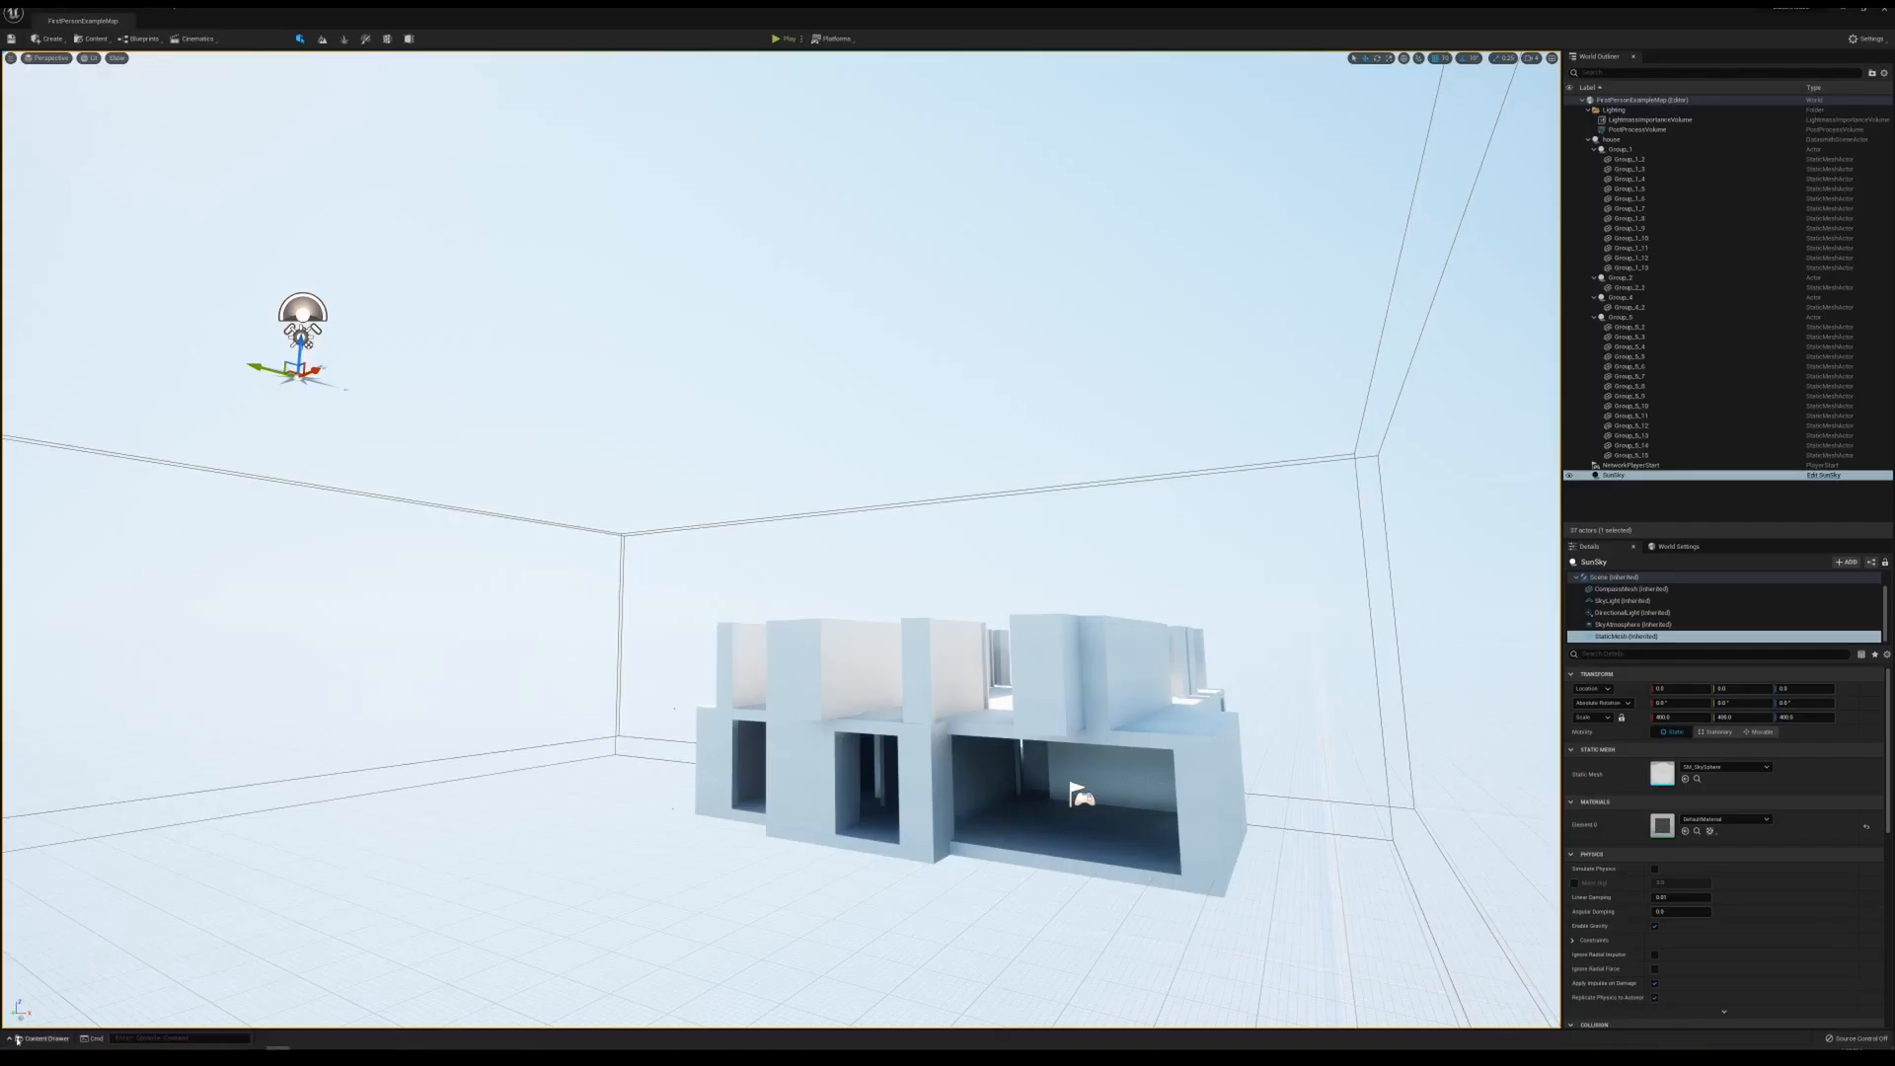
- Switch to Unreal Engine and reimport the house Datasmith scene with the default import options
left_click(17, 1040)
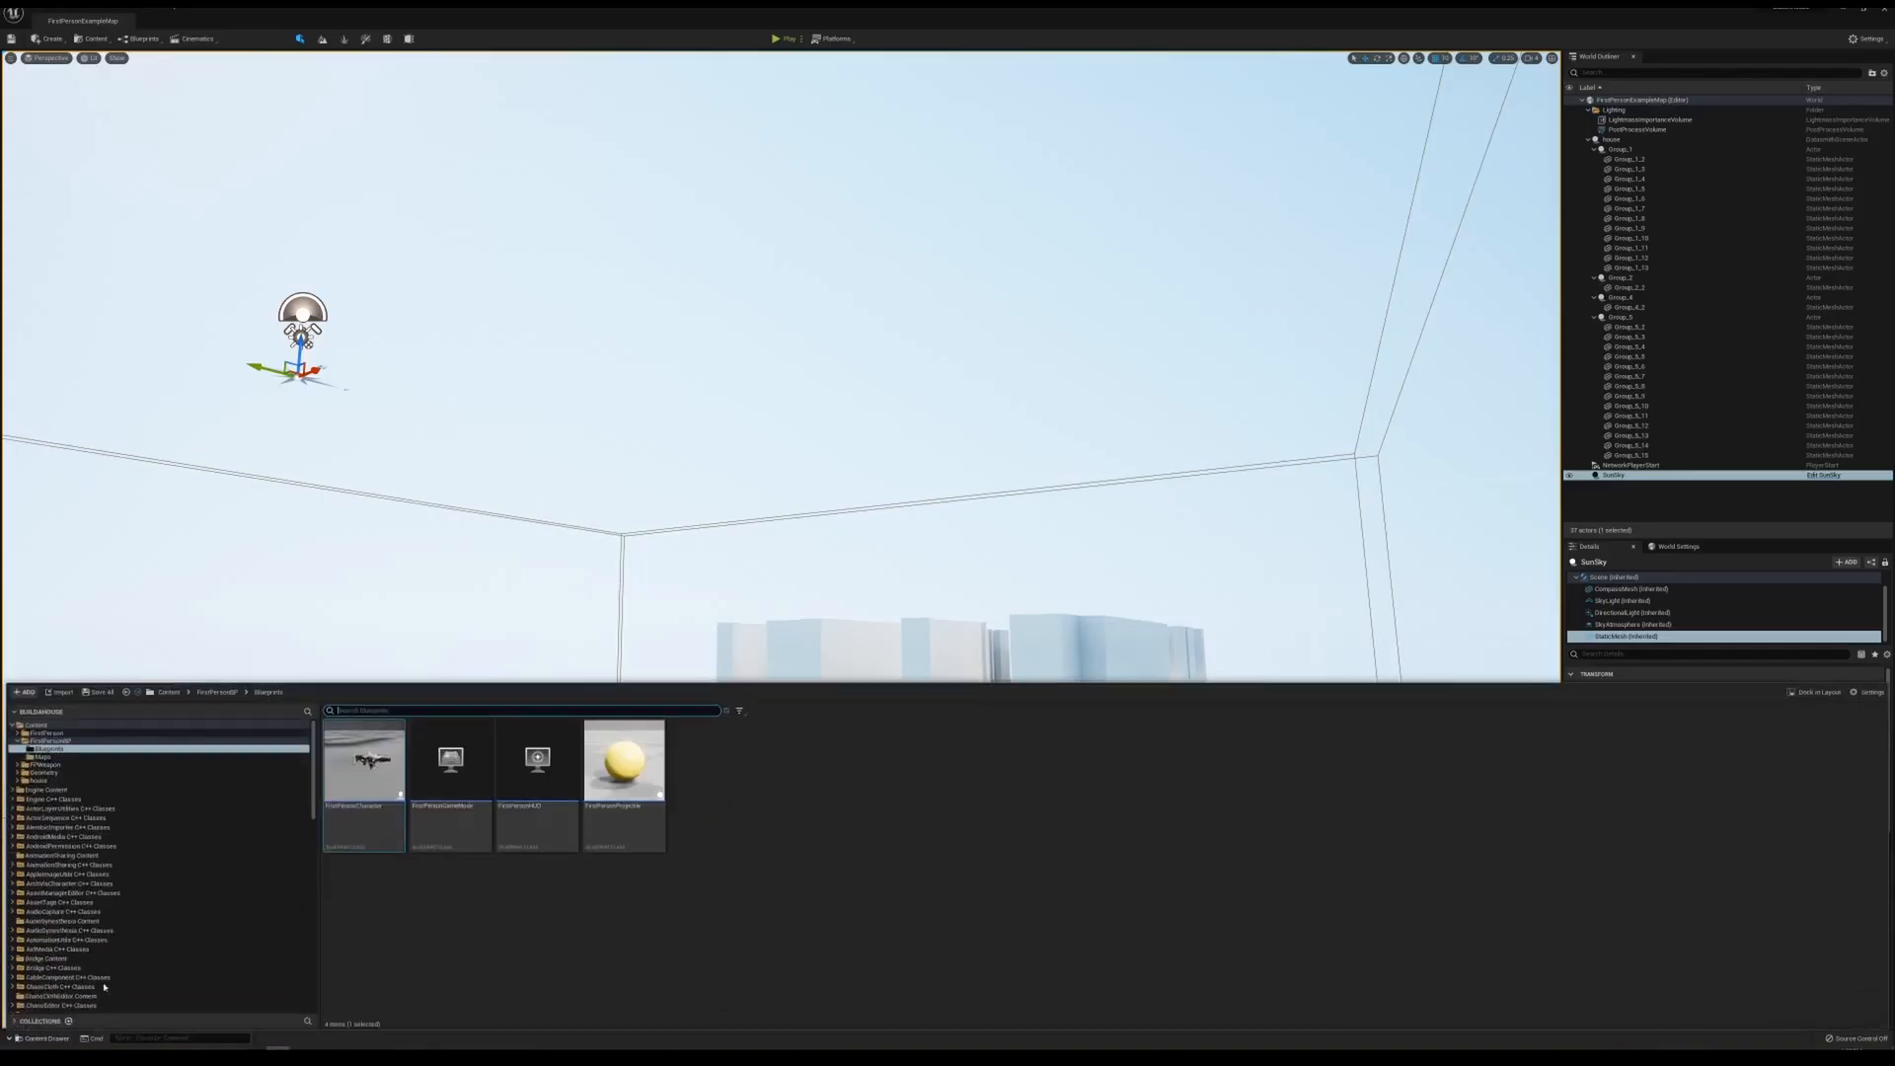
left_click(19, 742)
left_click(40, 765)
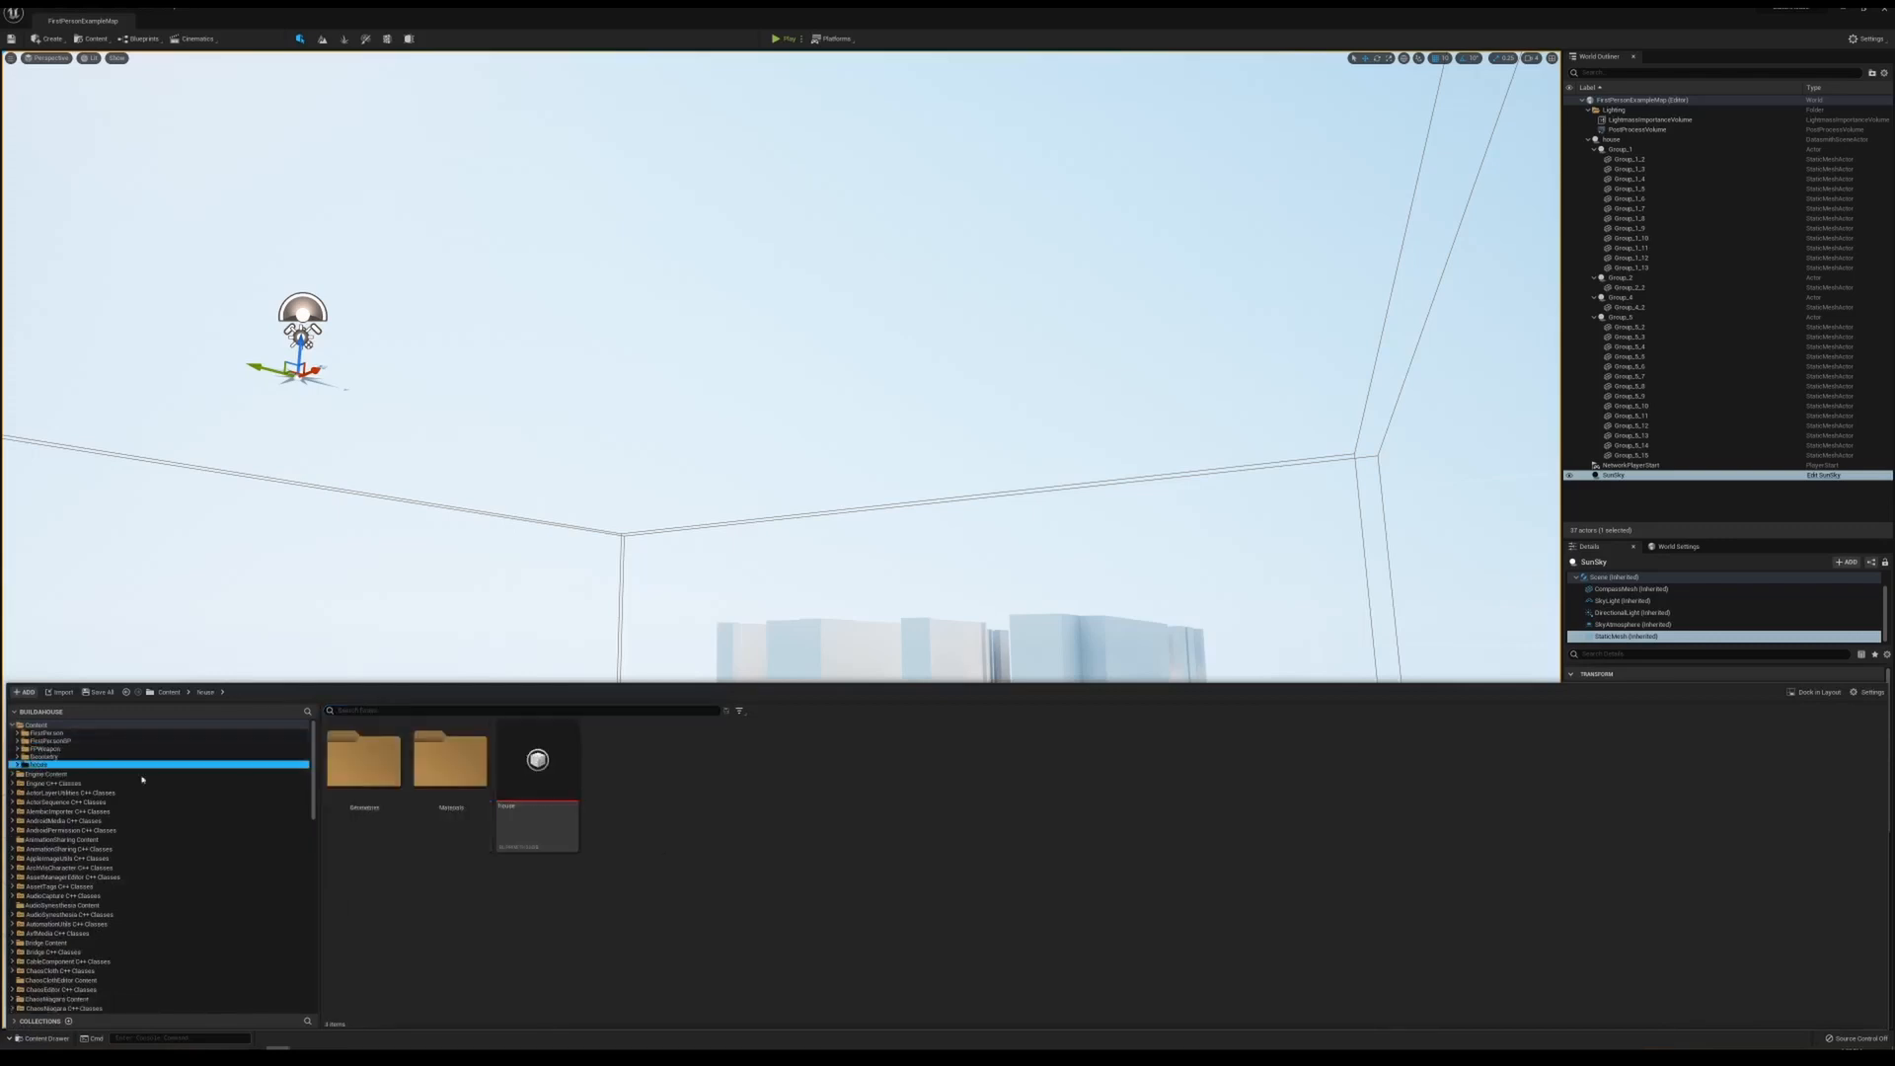
right_click(552, 783)
left_click(594, 533)
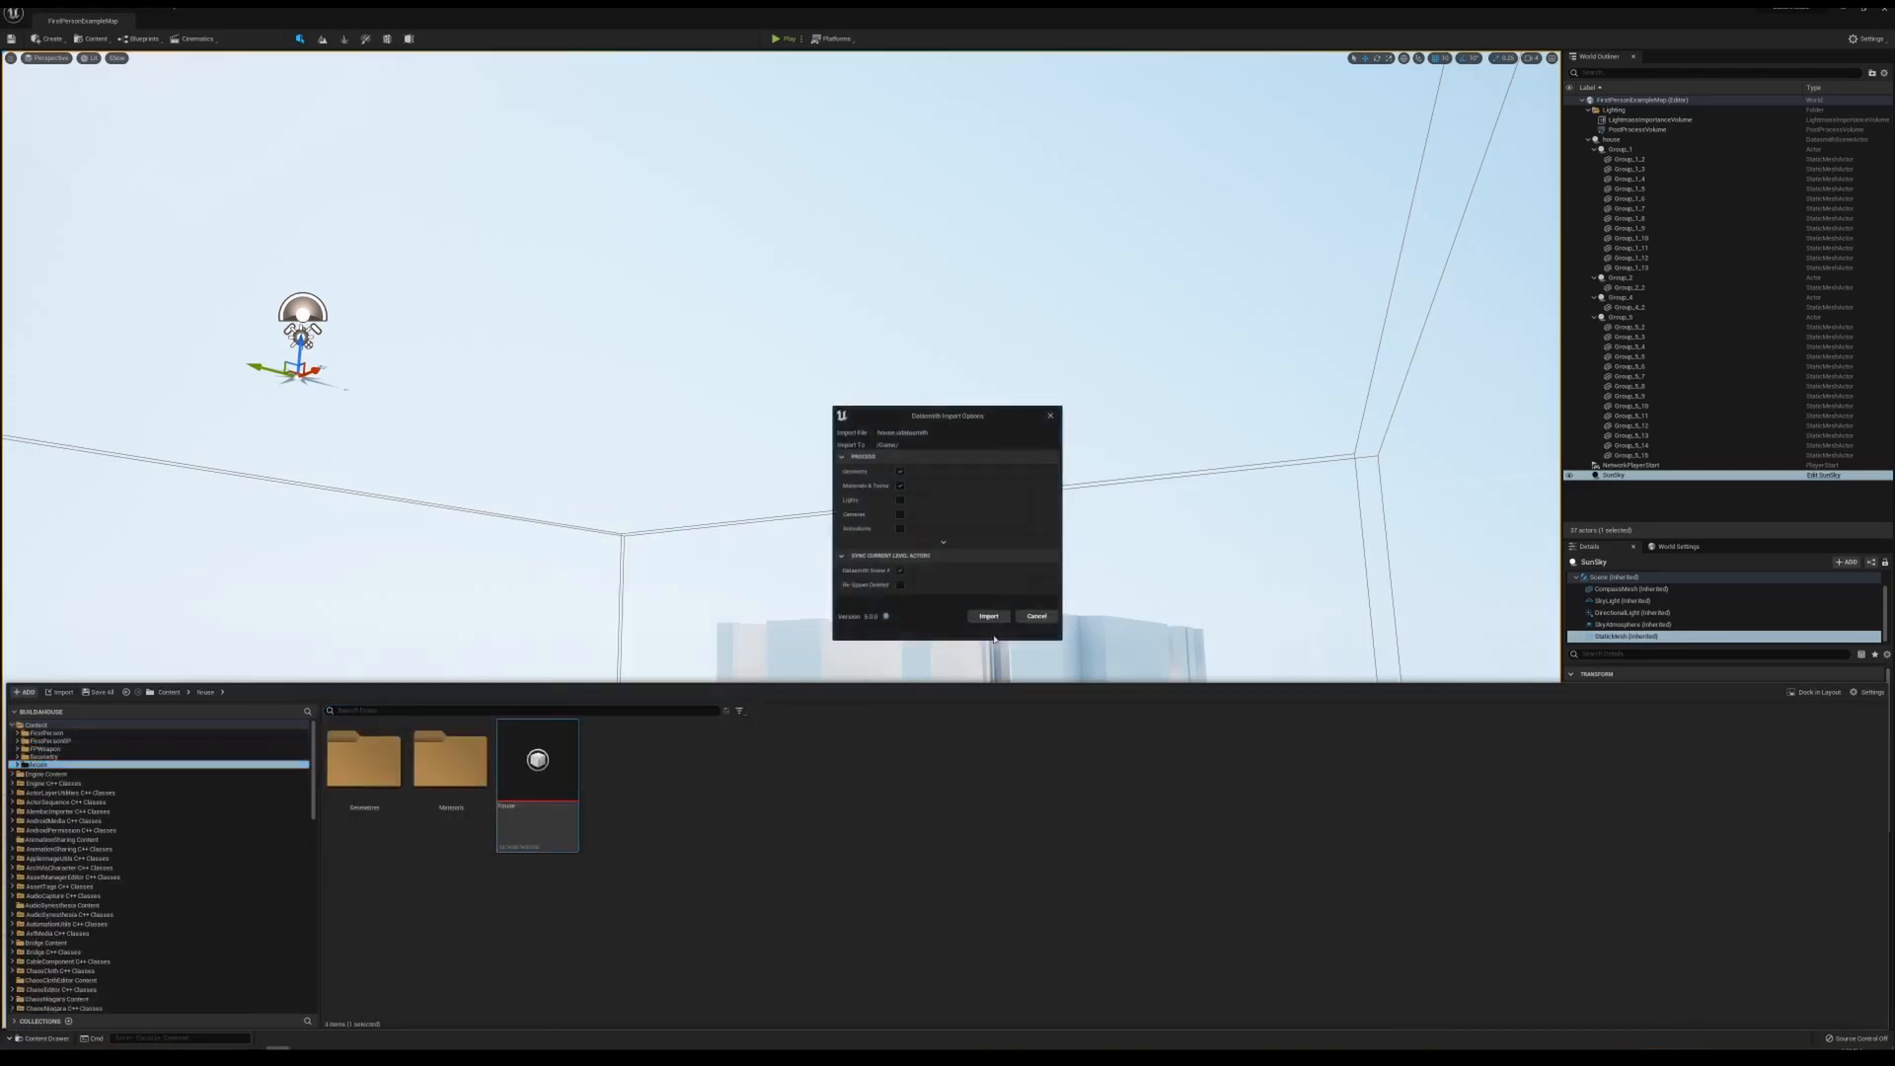
left_click(990, 617)
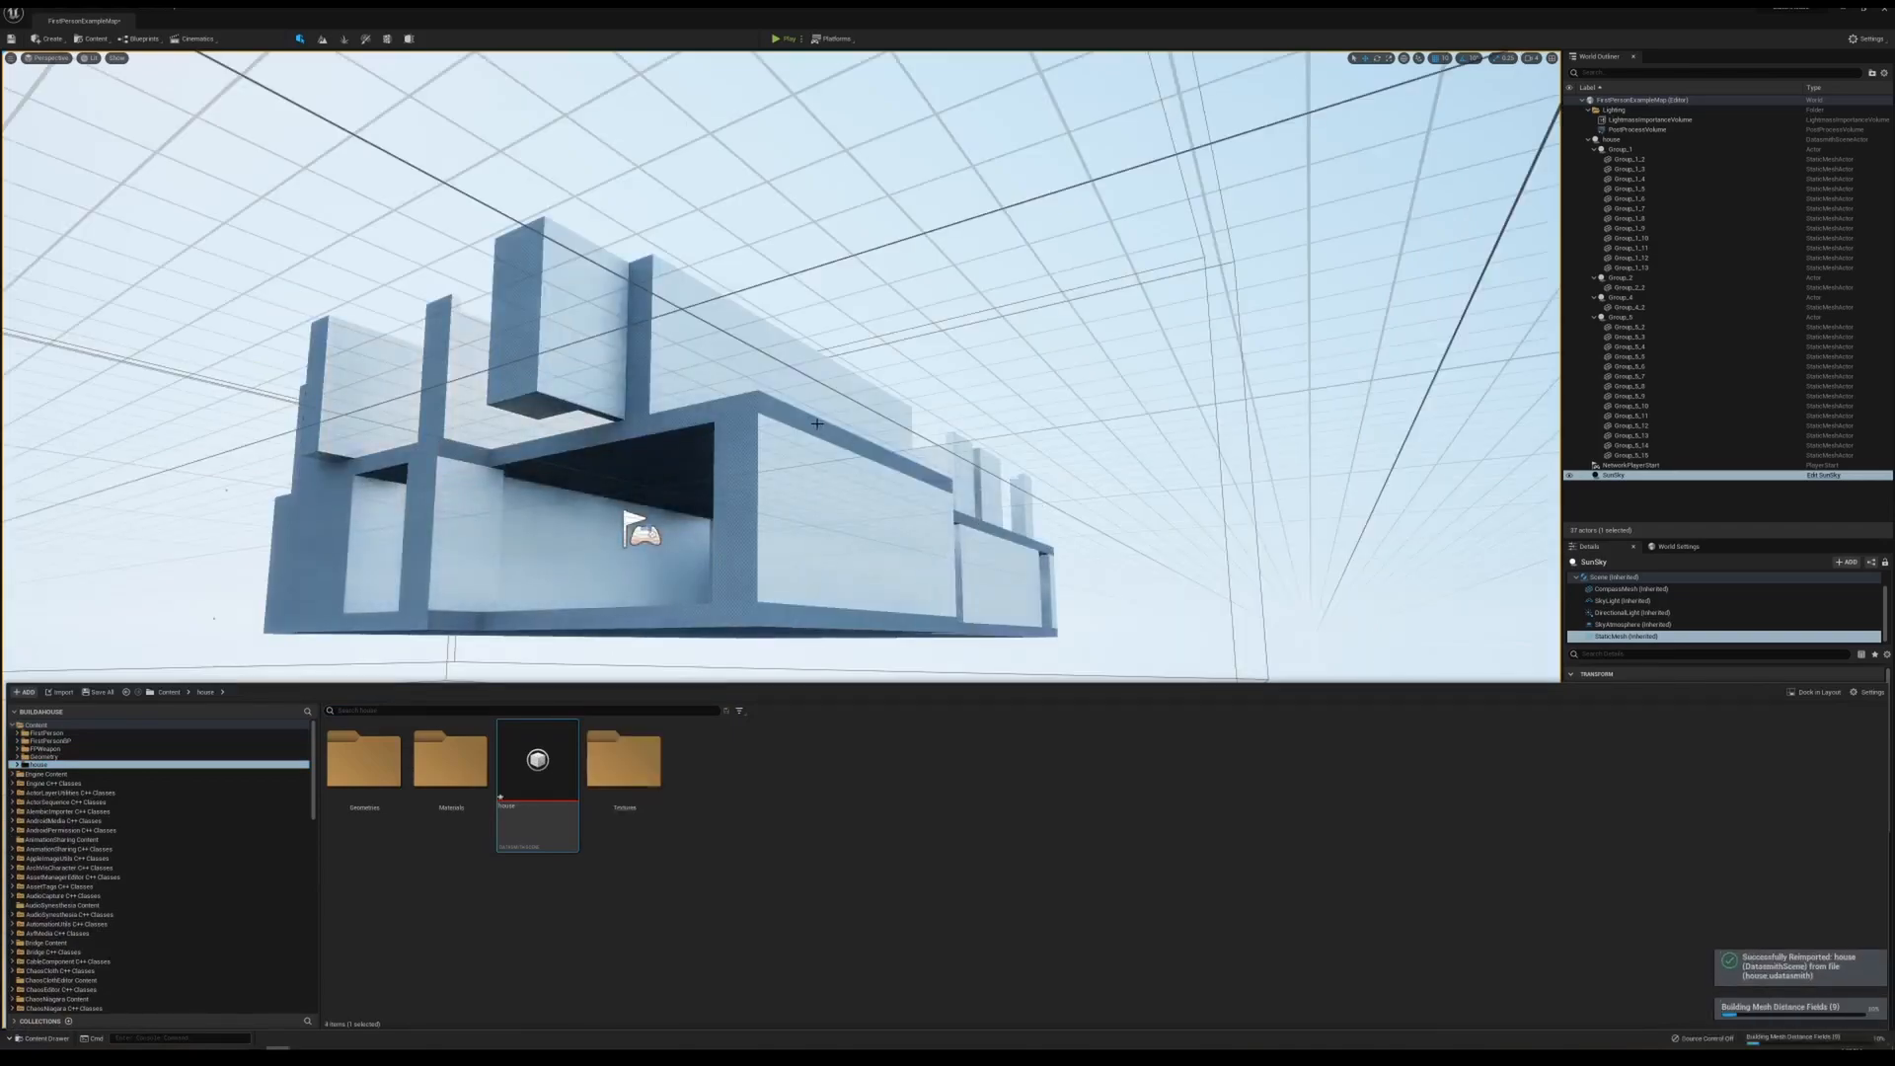
right_click_drag(1108, 496, 963, 479)
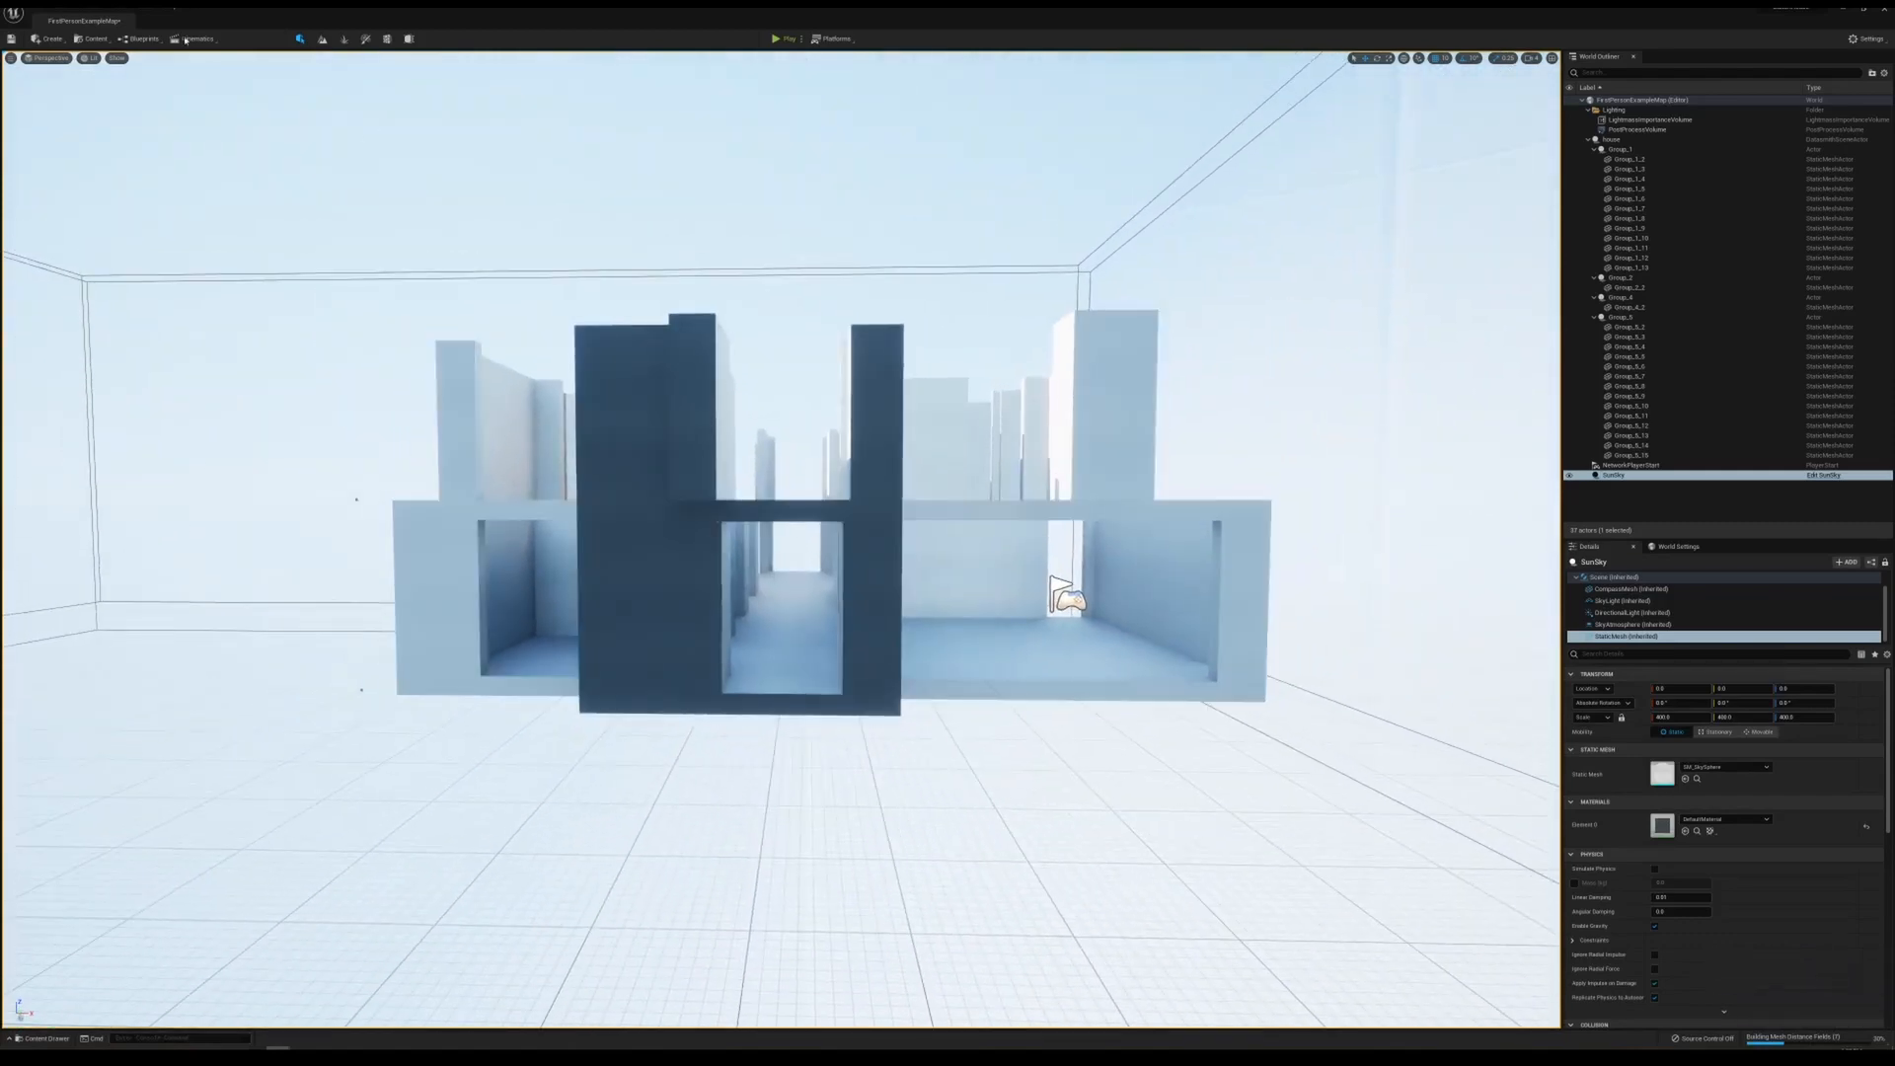
- Open Quixel Bridge and dismiss the plugin update notice
left_click(93, 38)
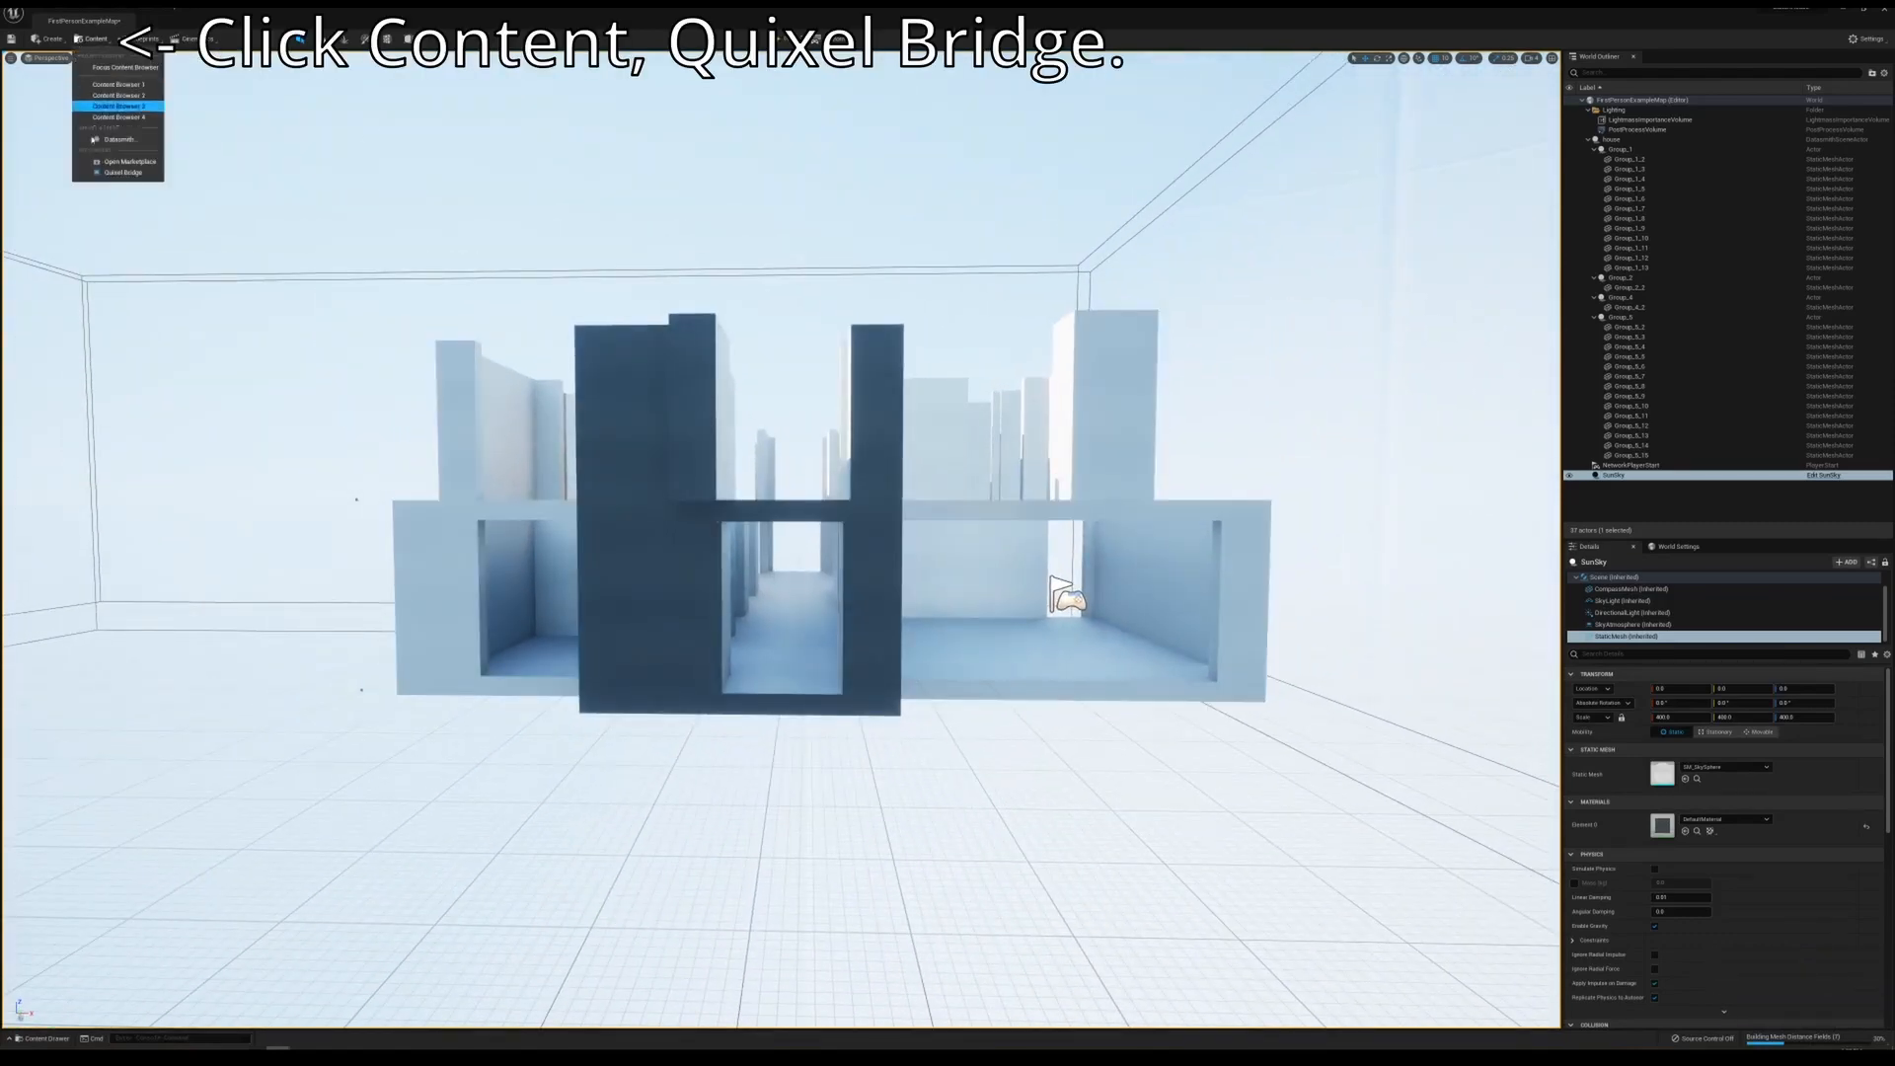
left_click(123, 171)
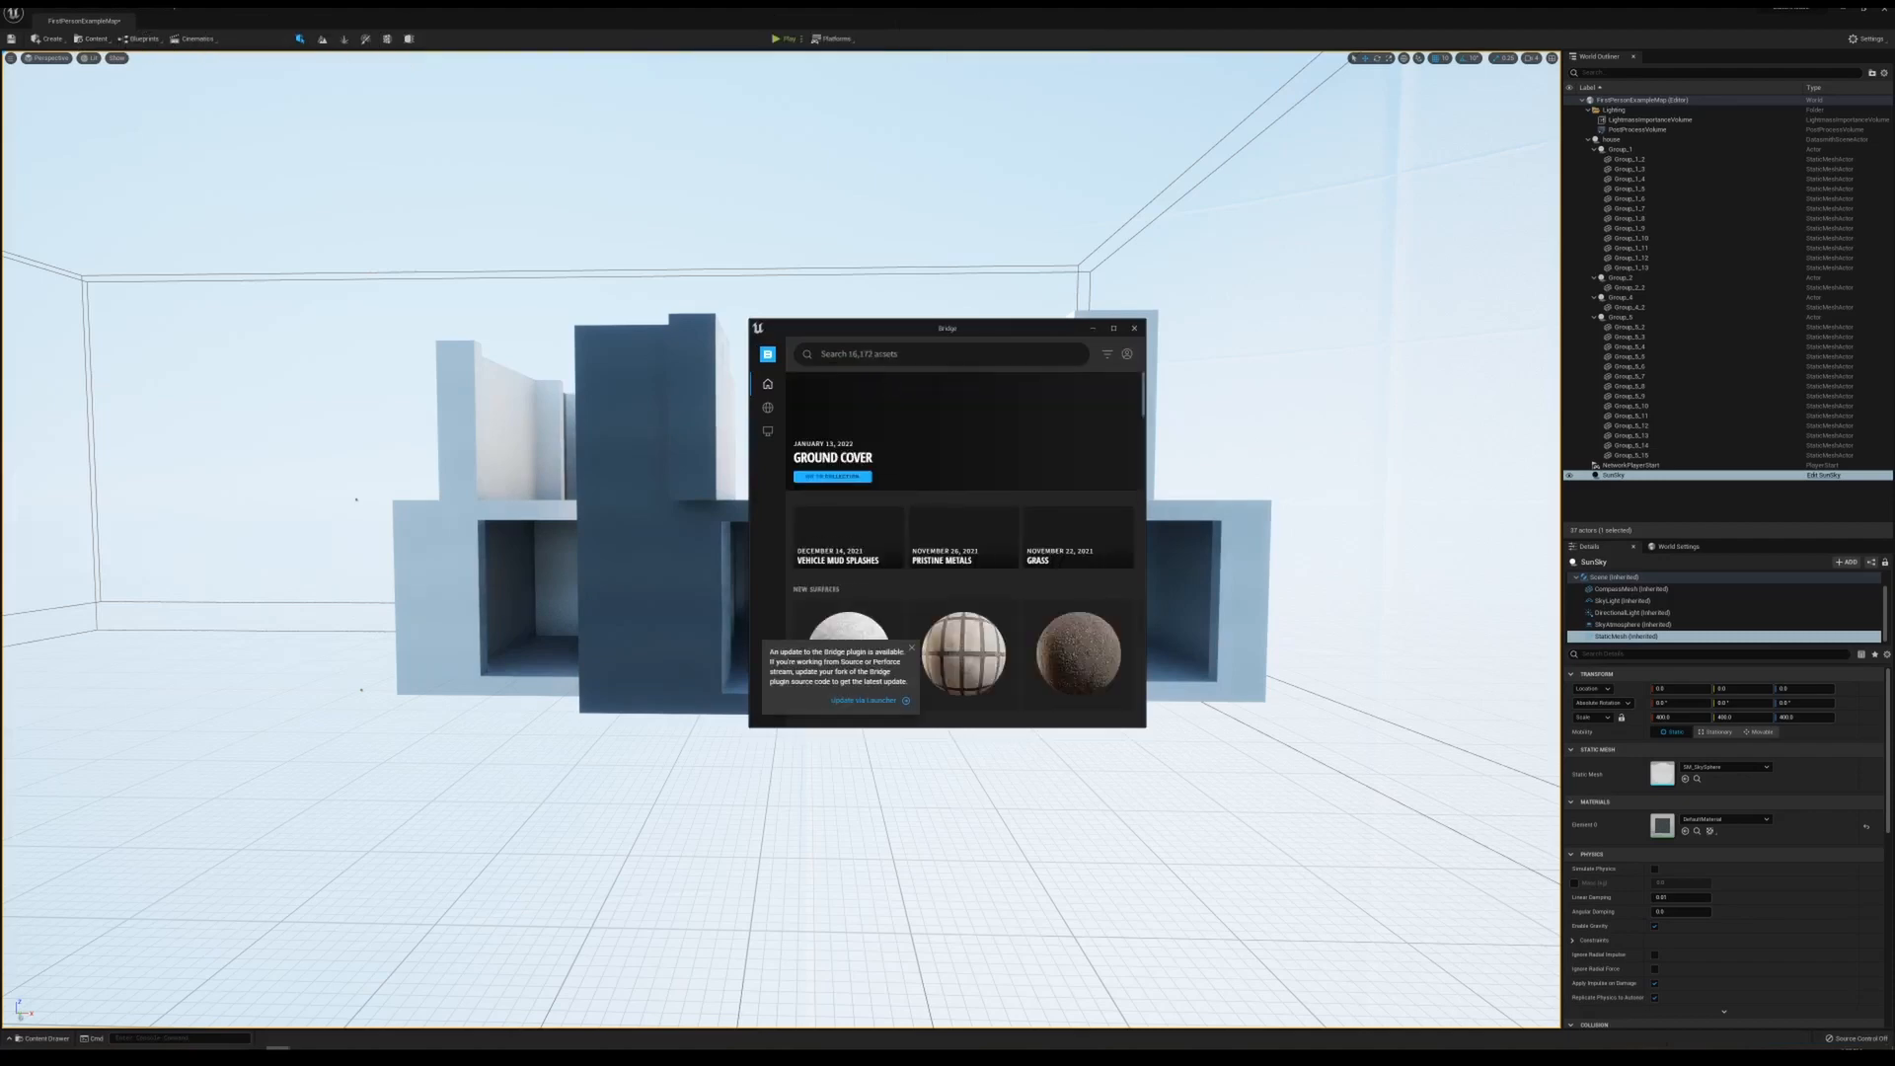
left_click(911, 648)
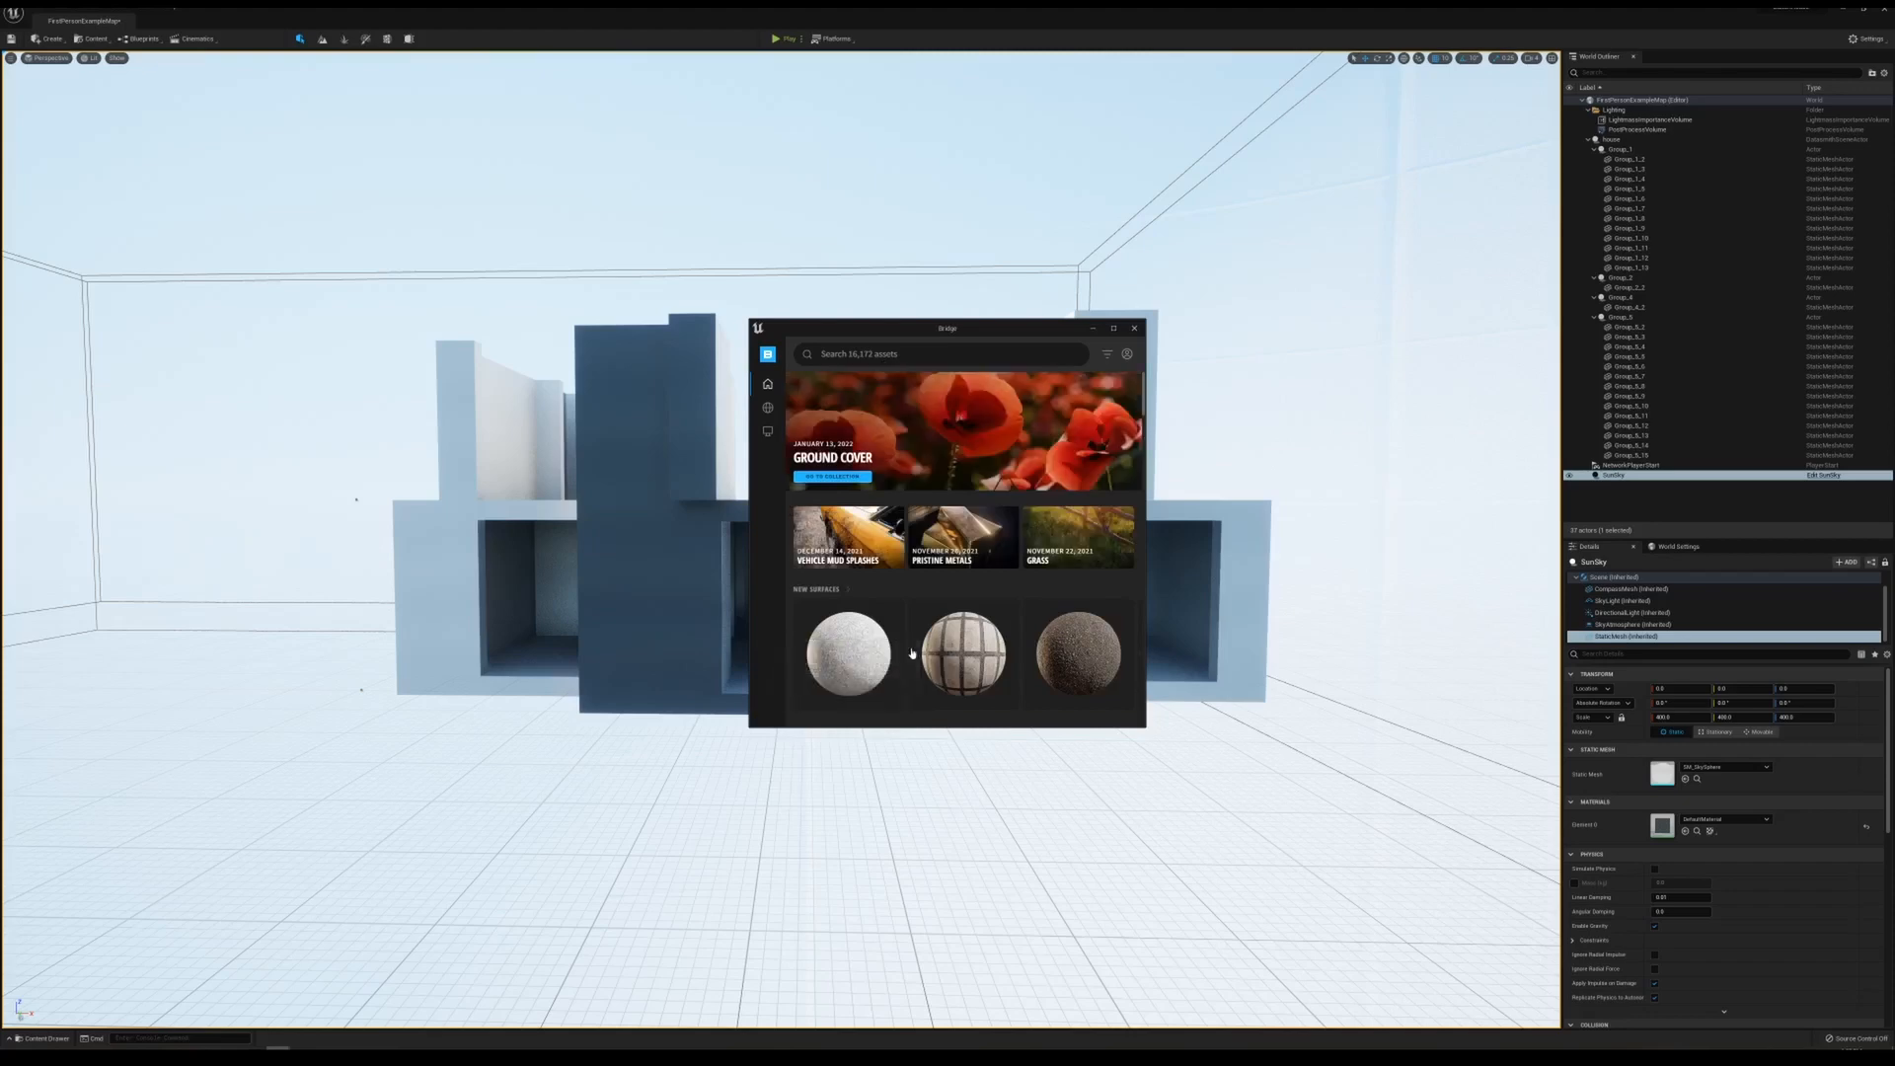
scroll(864, 649, "down", 1)
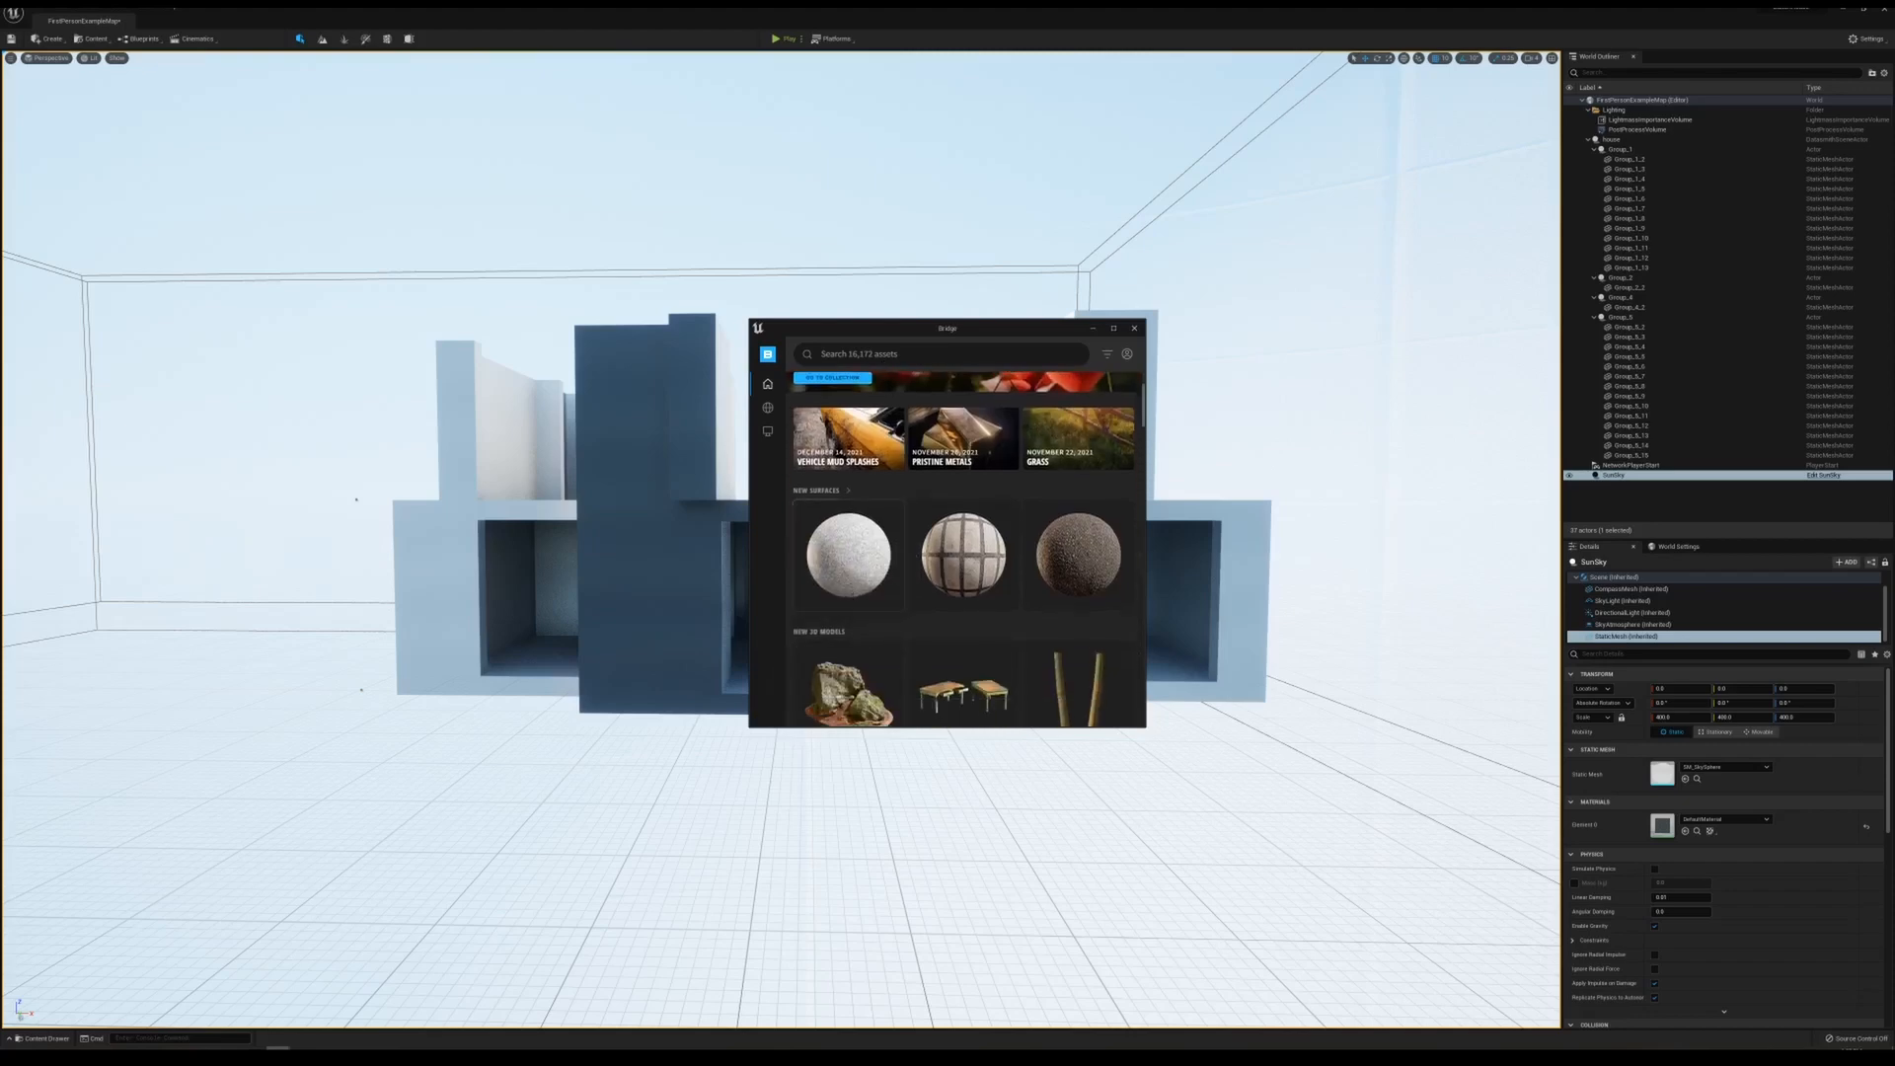
- Search Bridge for assets matching "tile" and "clean" and browse the surfaces
type("tile")
key("Return")
type("clean")
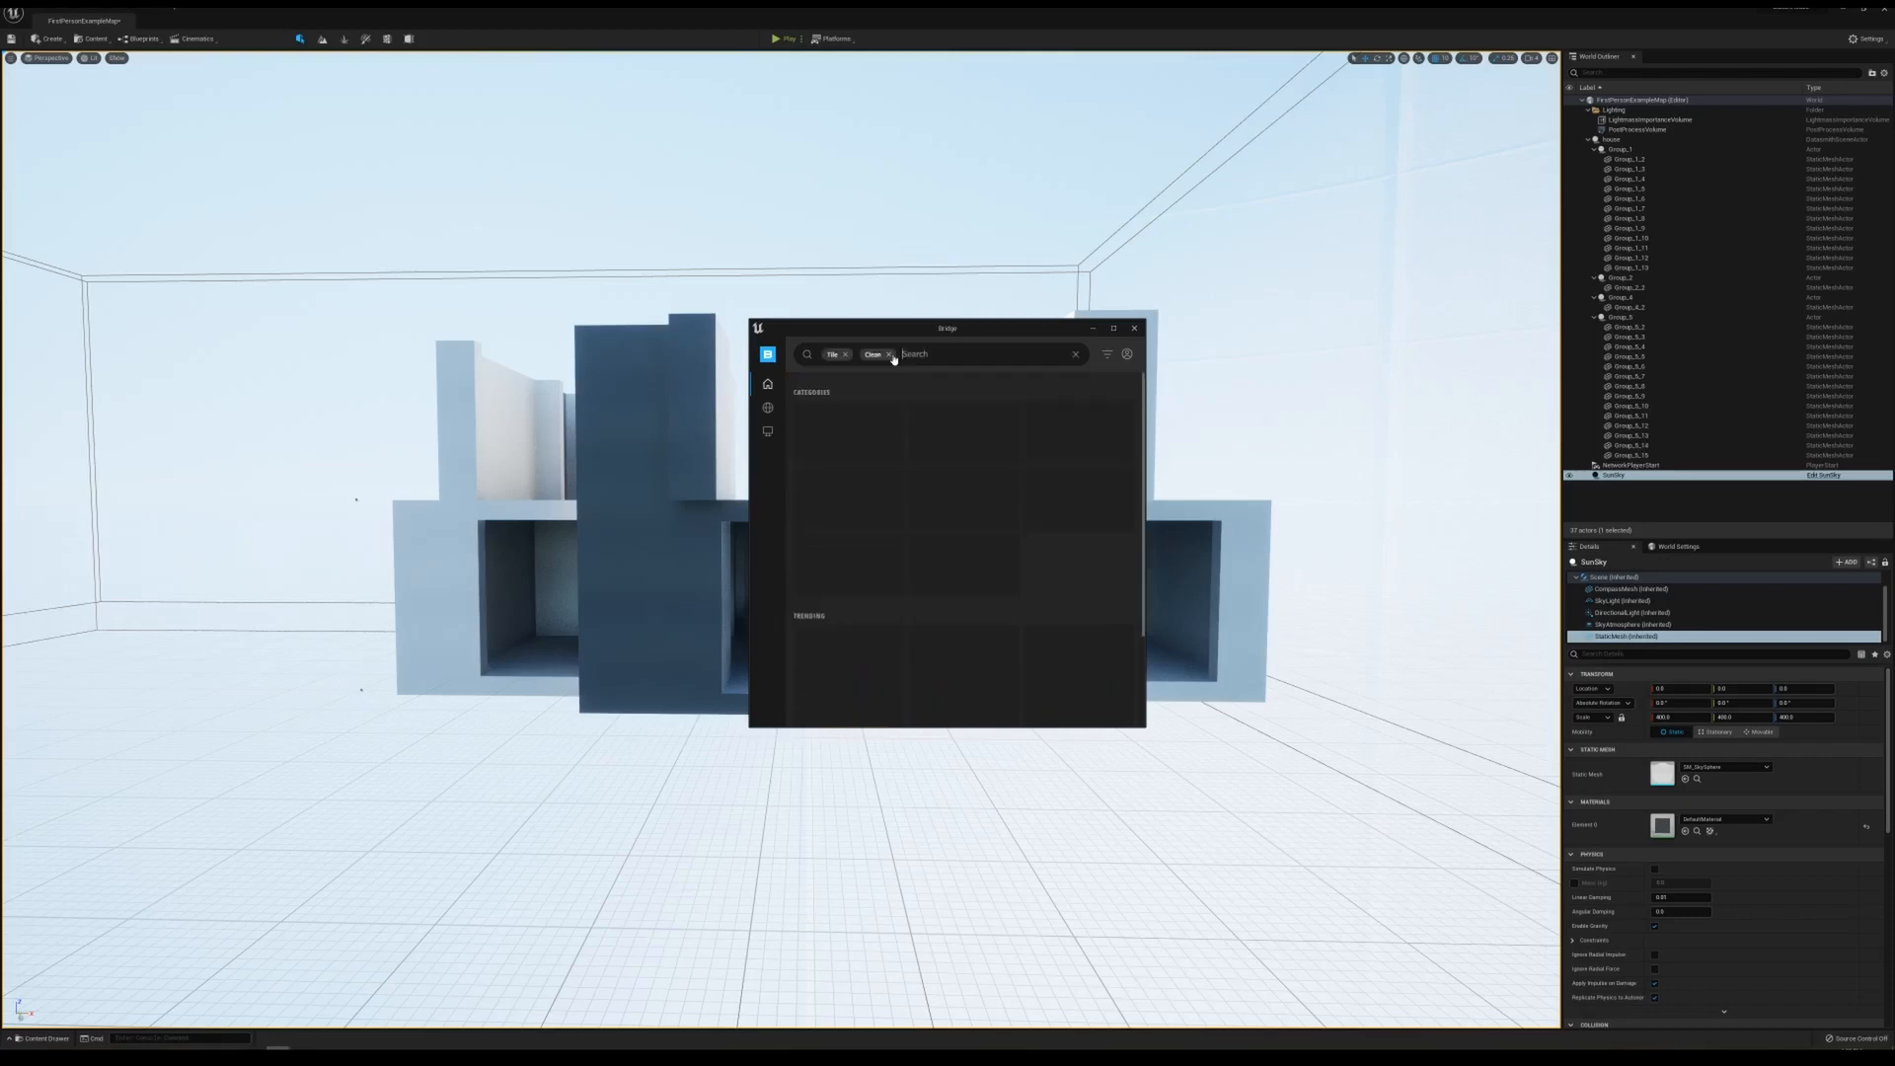
key("Return")
scroll(952, 543, "down", 3)
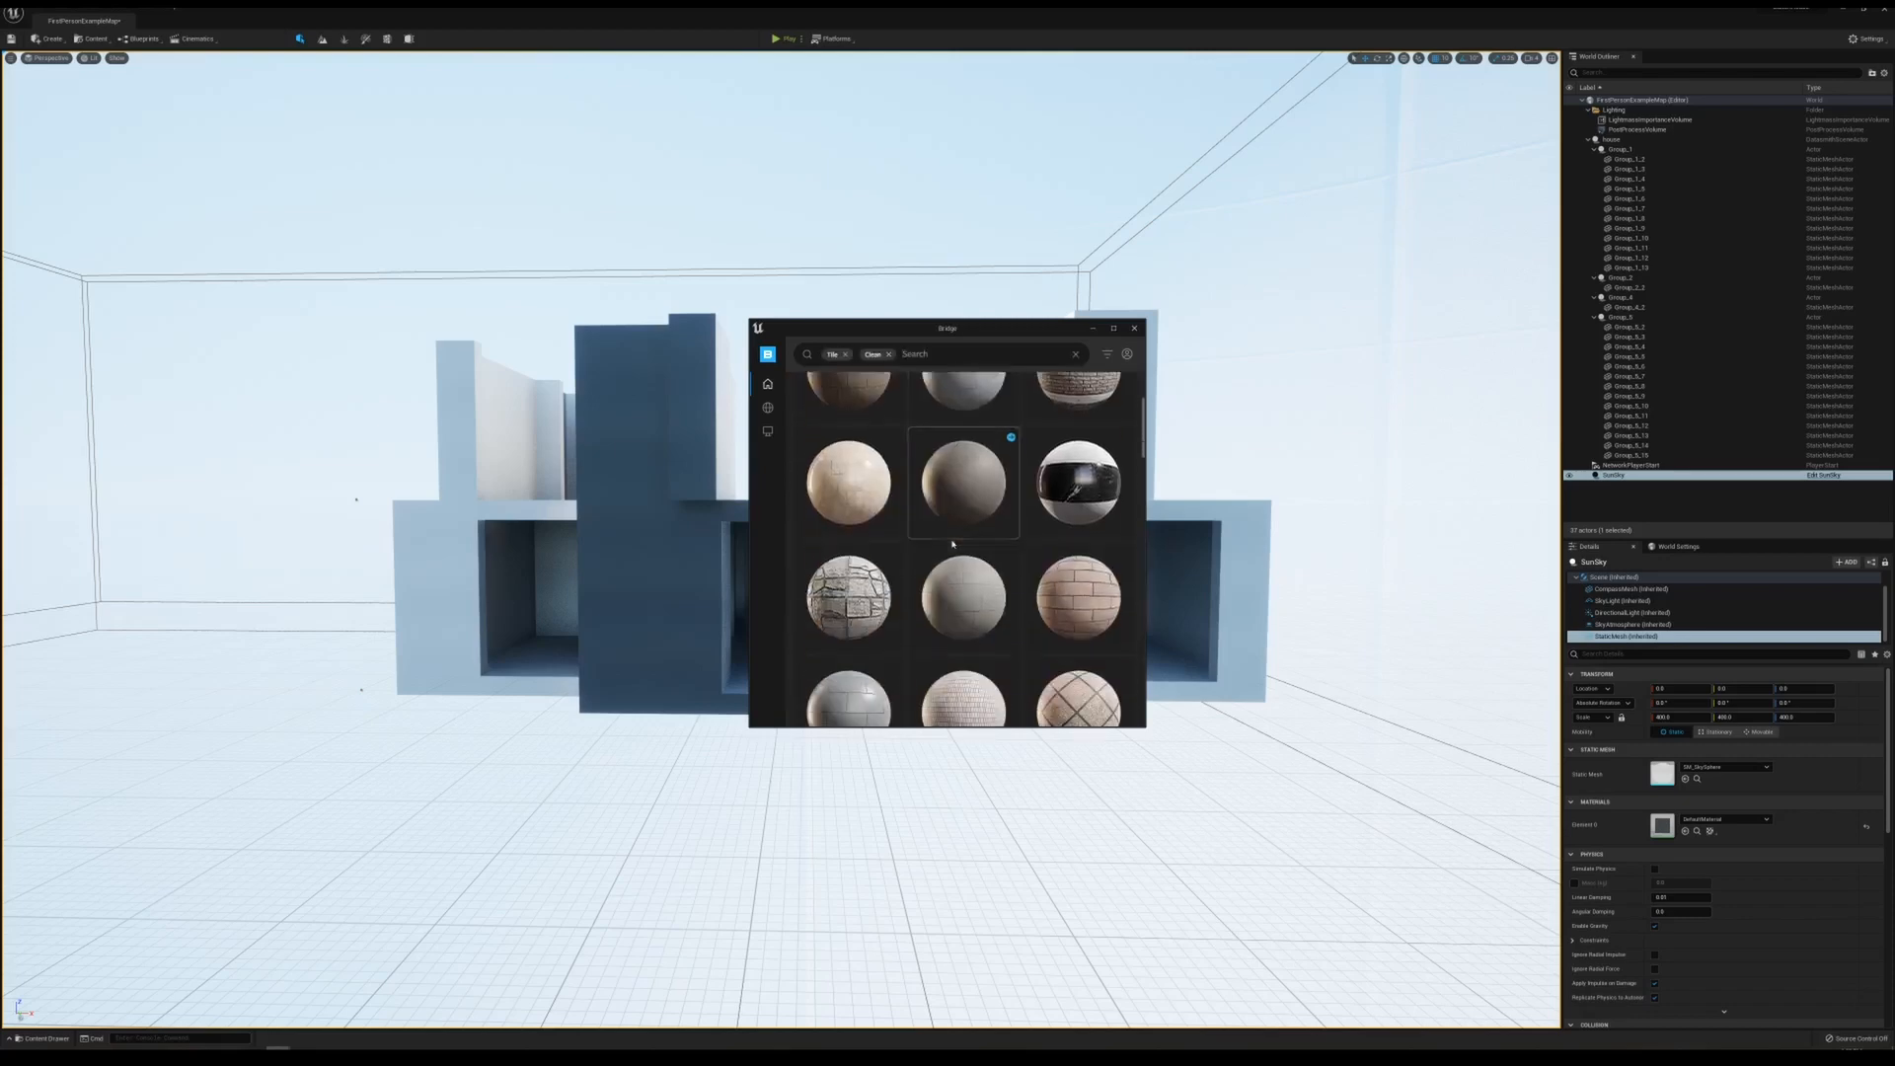
scroll(952, 543, "down", 5)
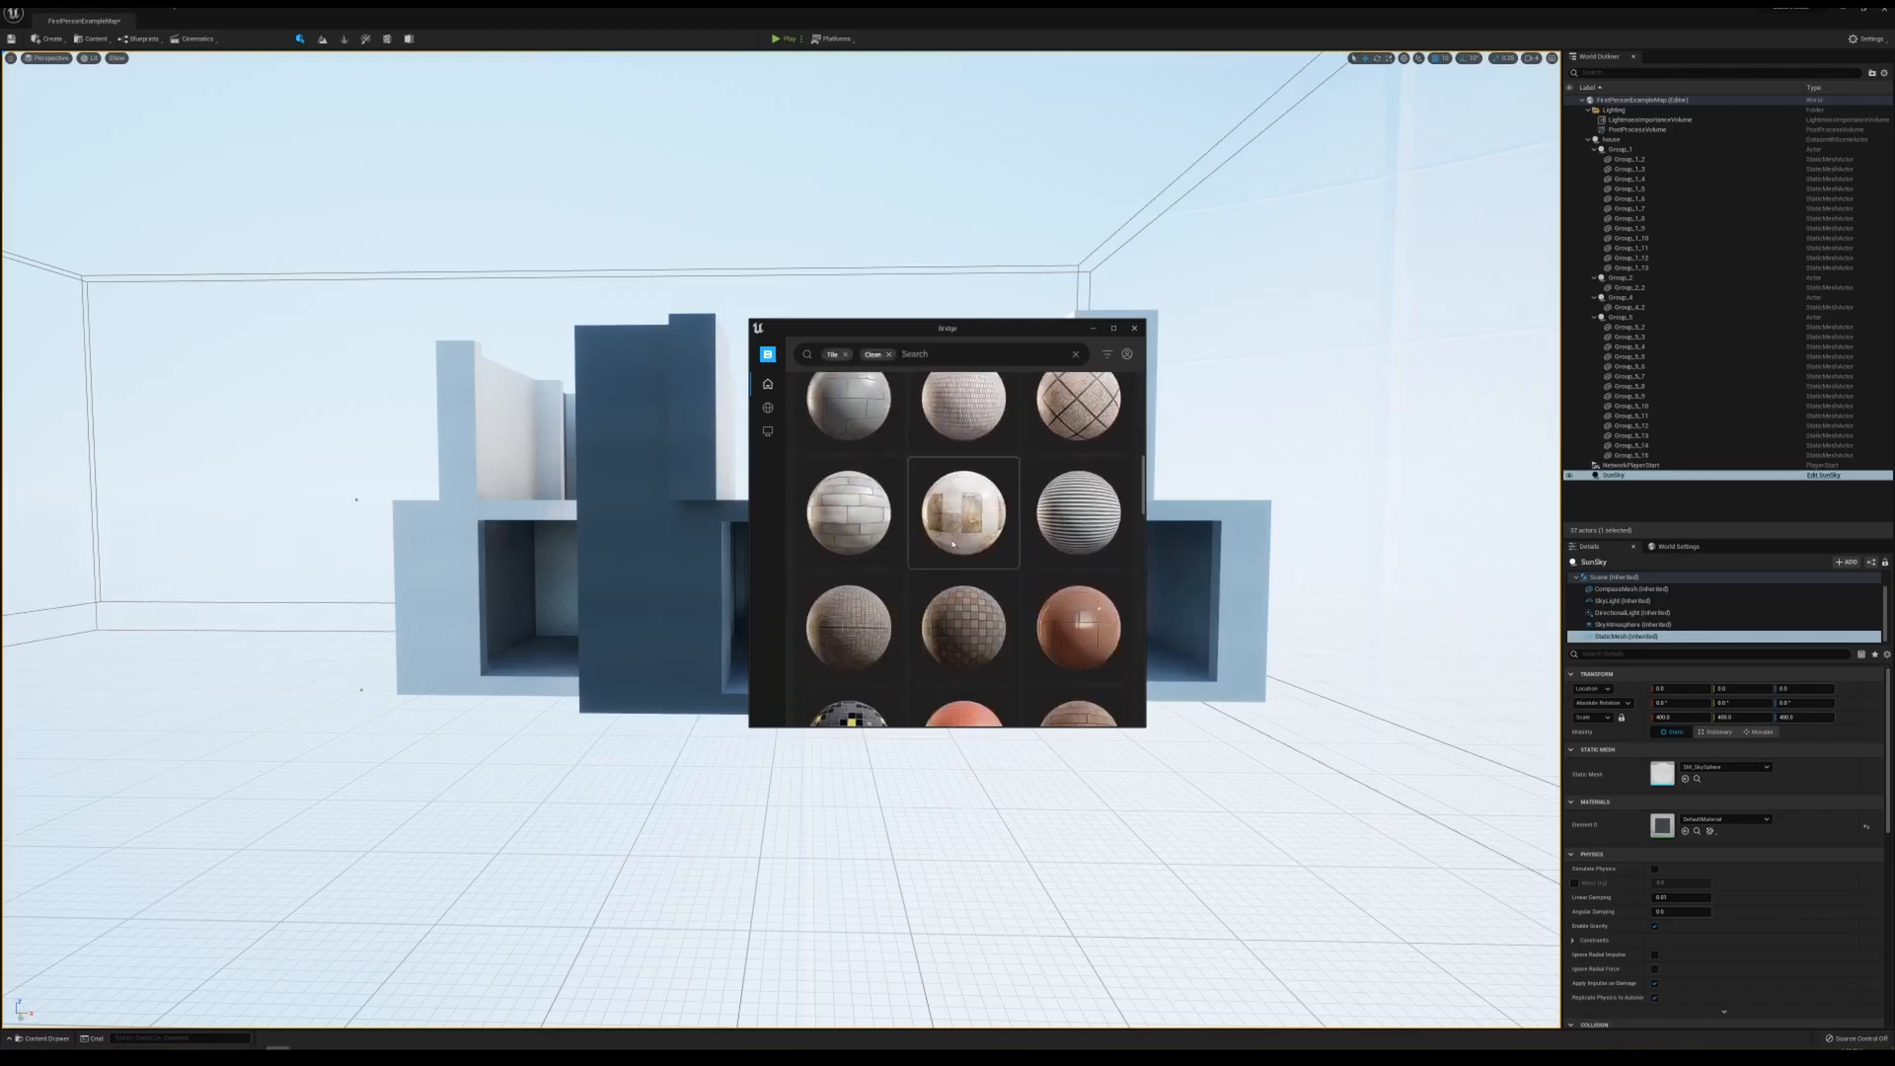
scroll(953, 543, "down", 2)
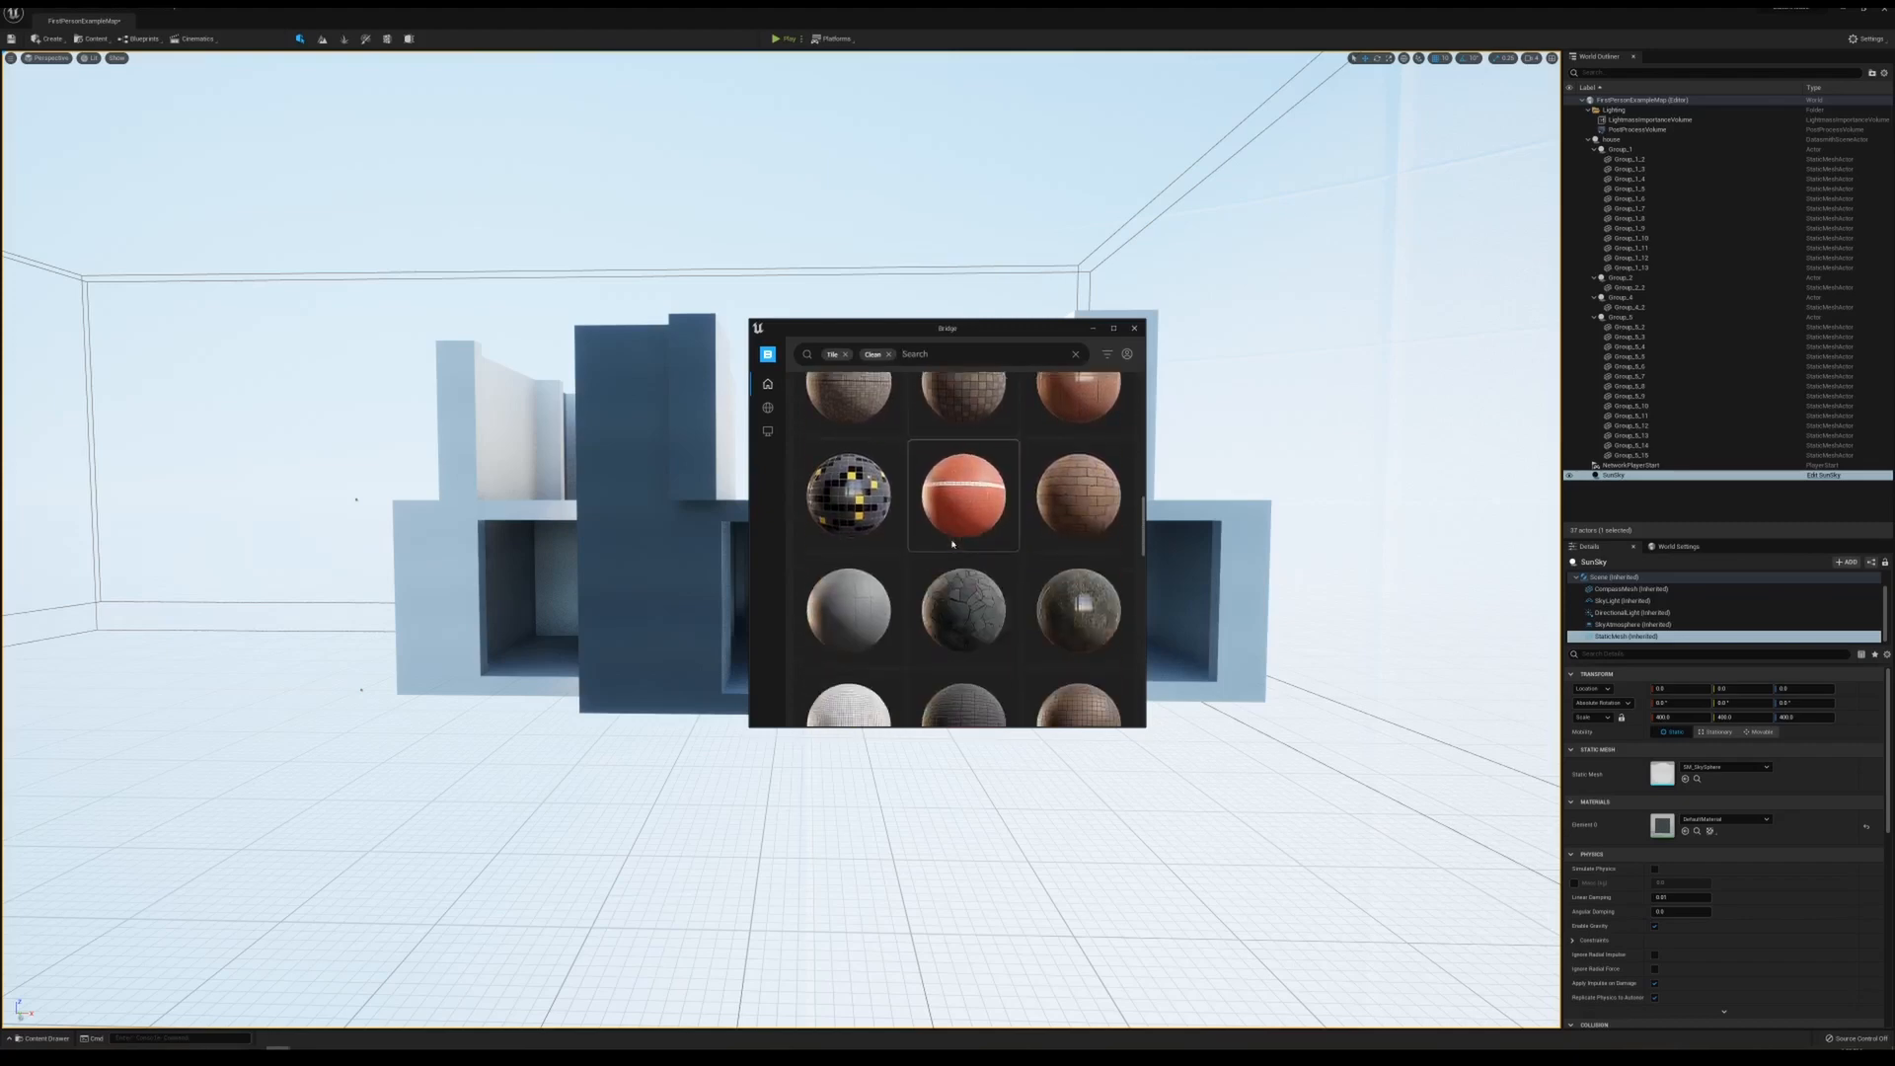
scroll(953, 543, "down", 2)
- Sign in to Bridge and download the Granite Tiles Facade surface in High Quality
left_click(959, 535)
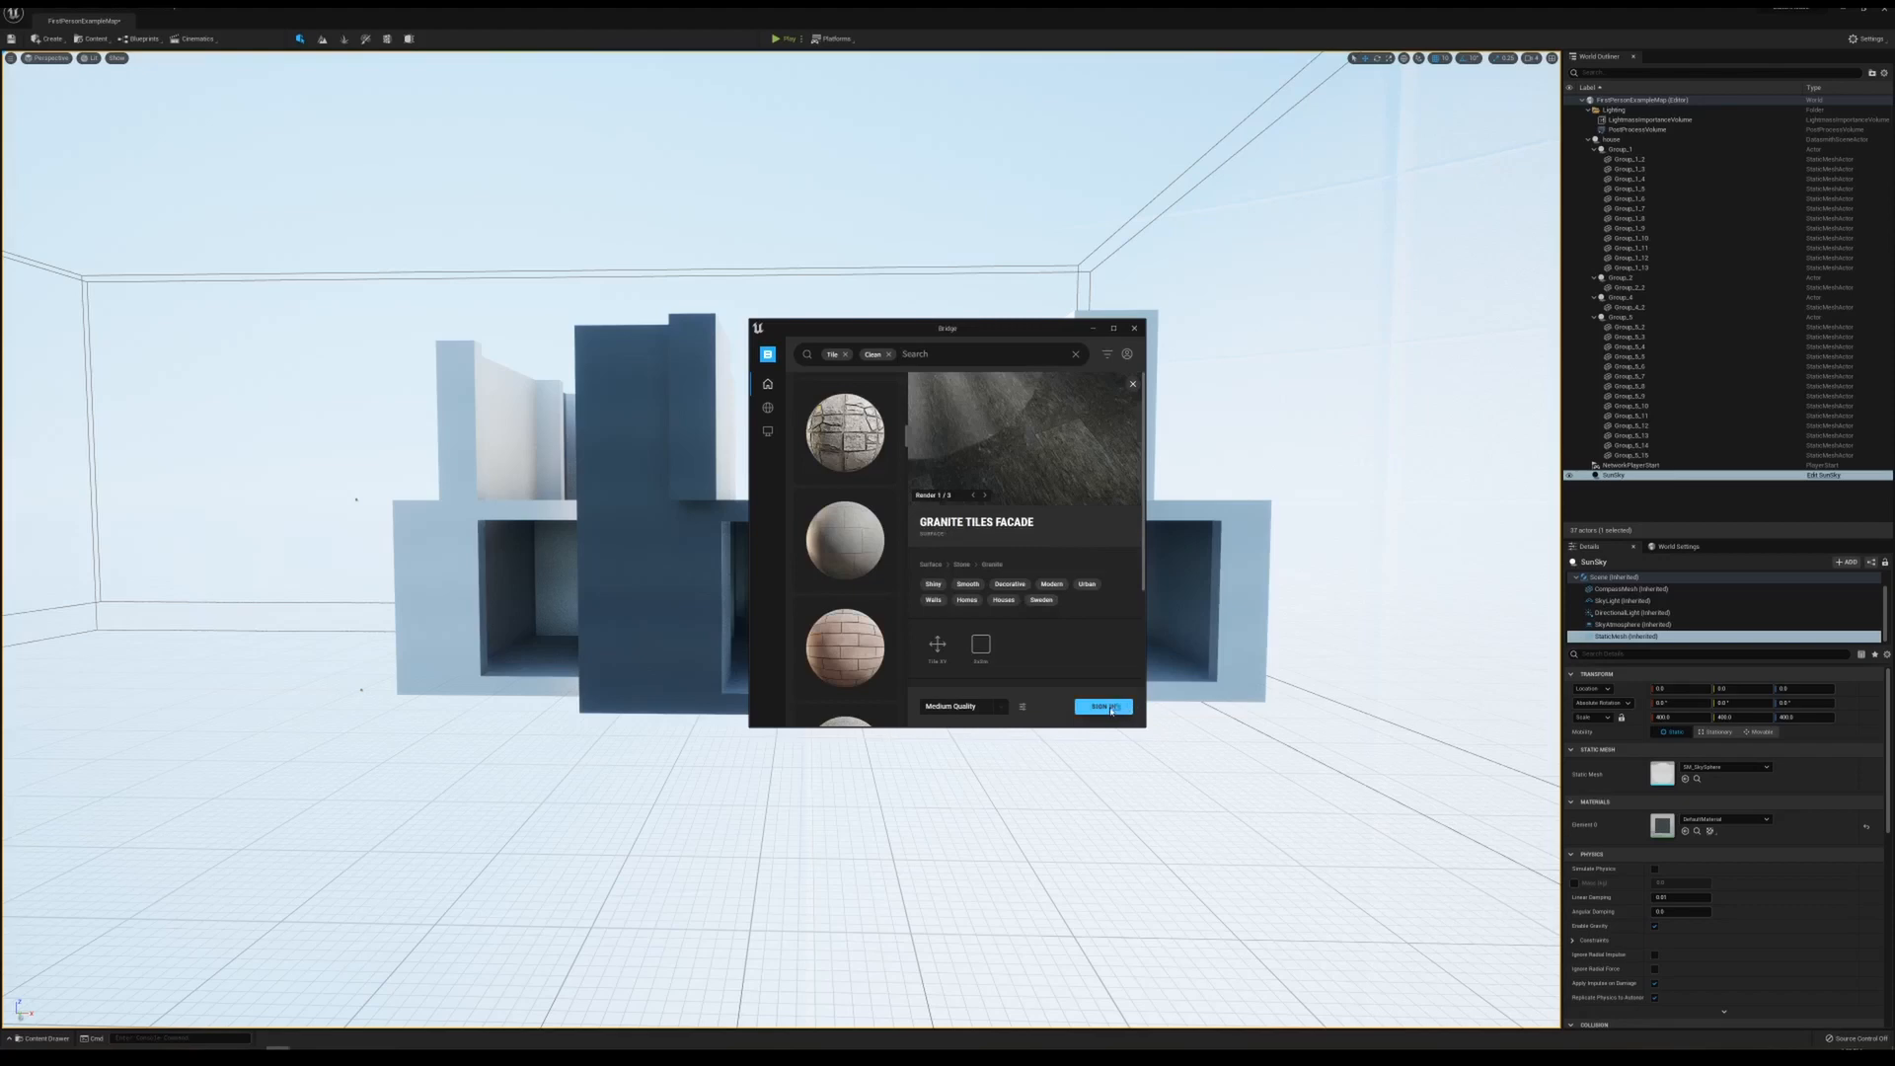
left_click(1112, 707)
left_click(1006, 707)
left_click(964, 675)
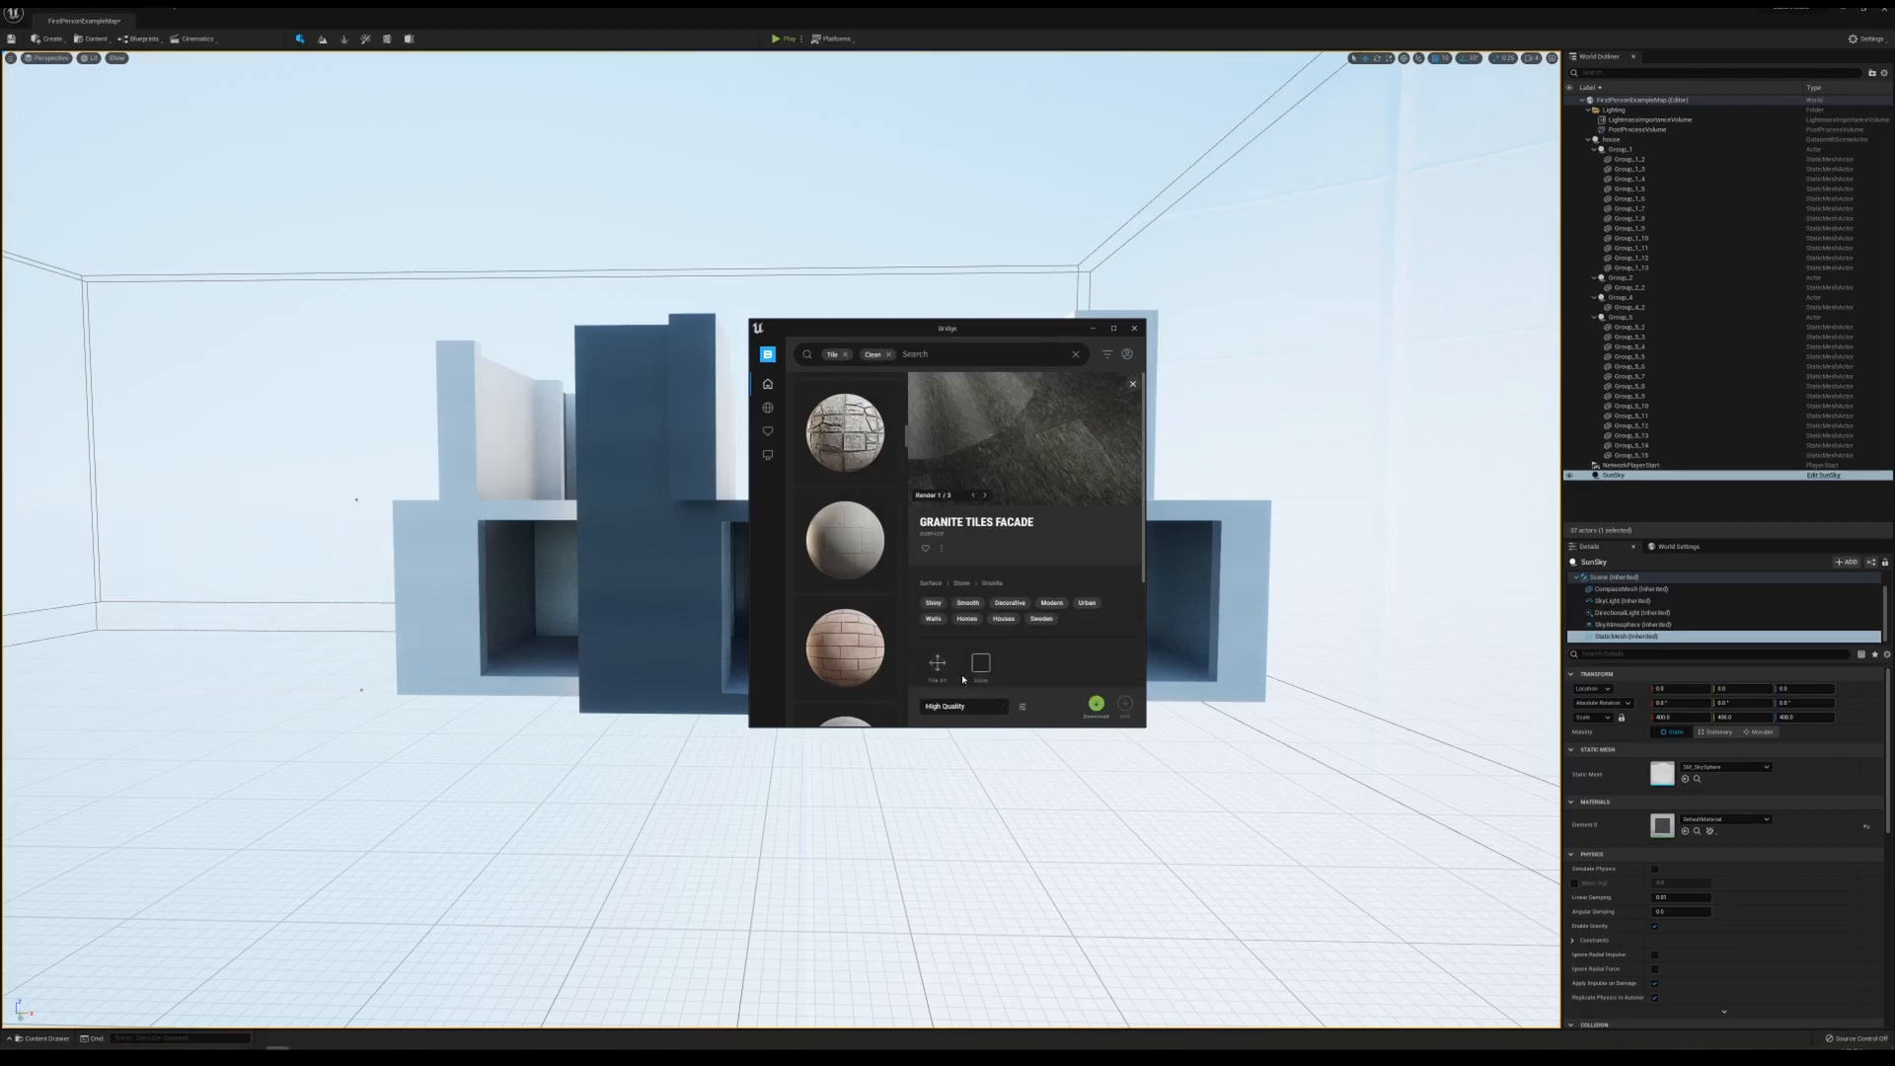
left_click(1096, 707)
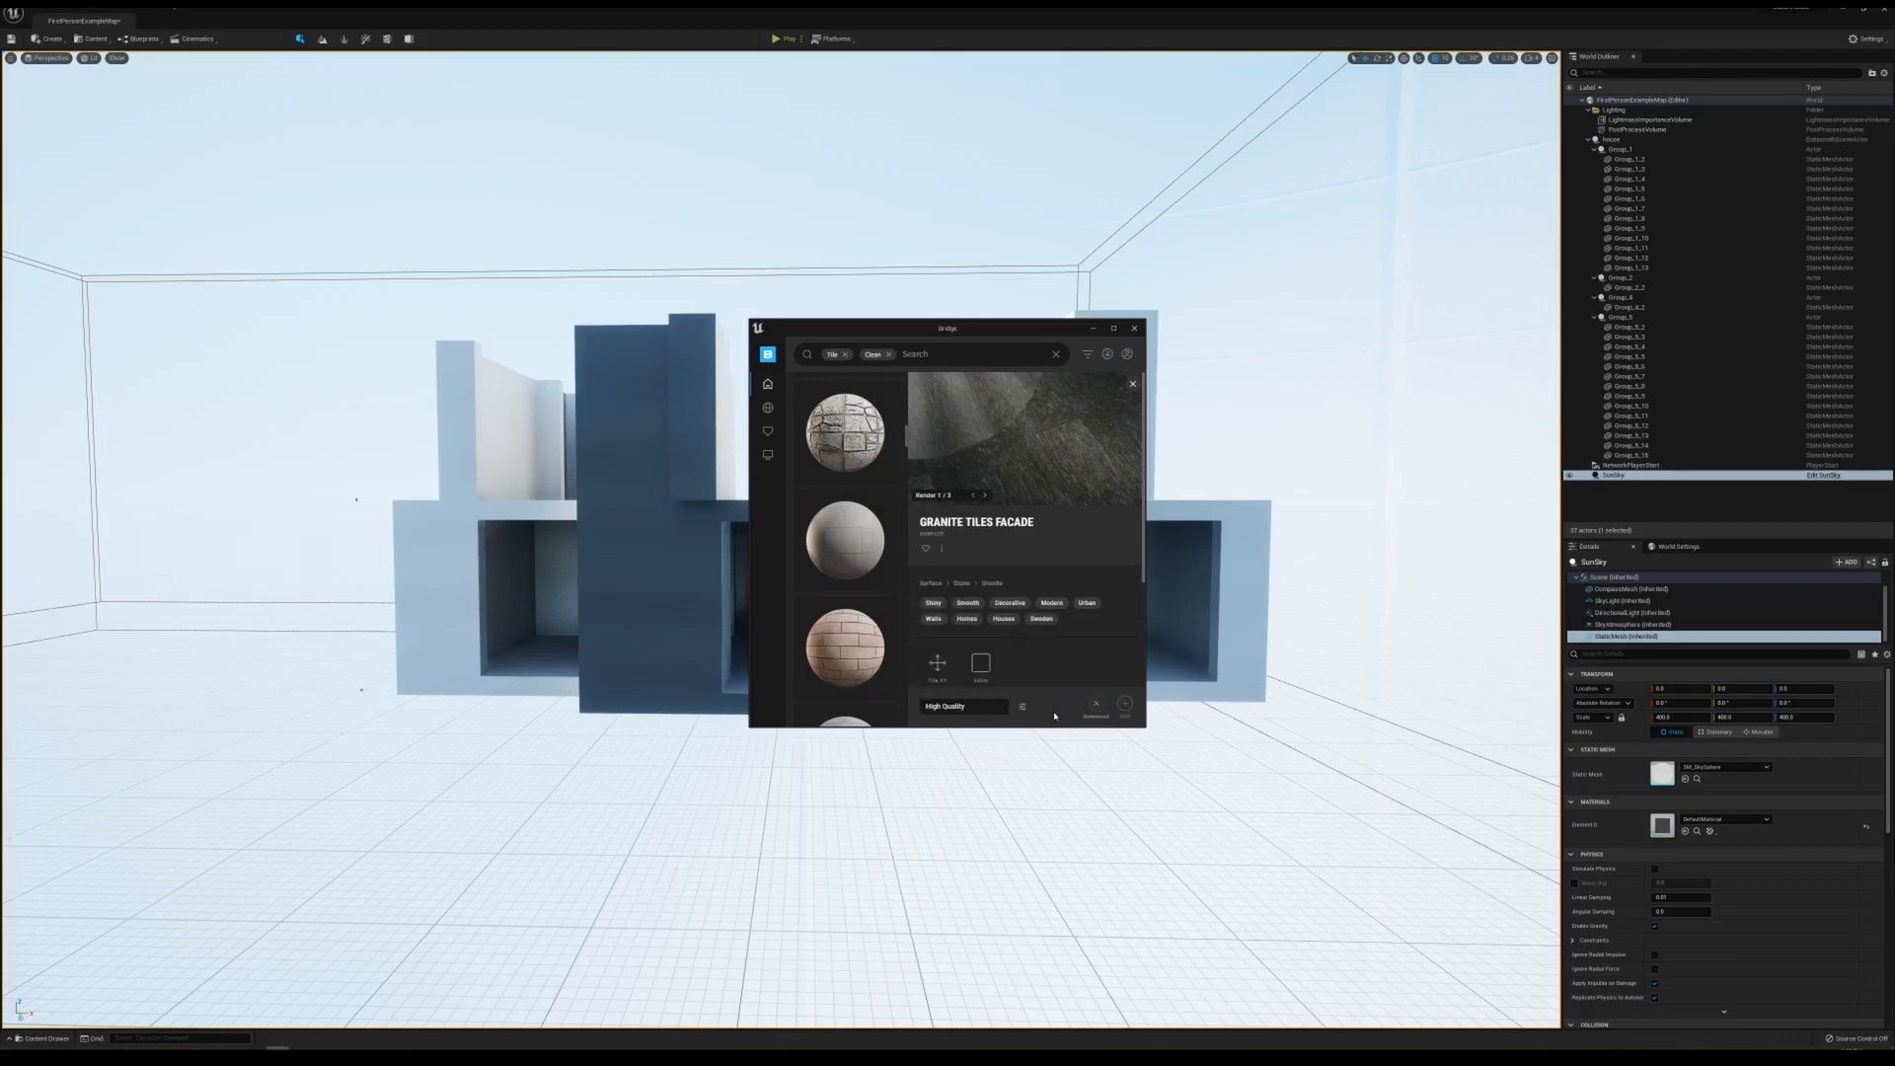
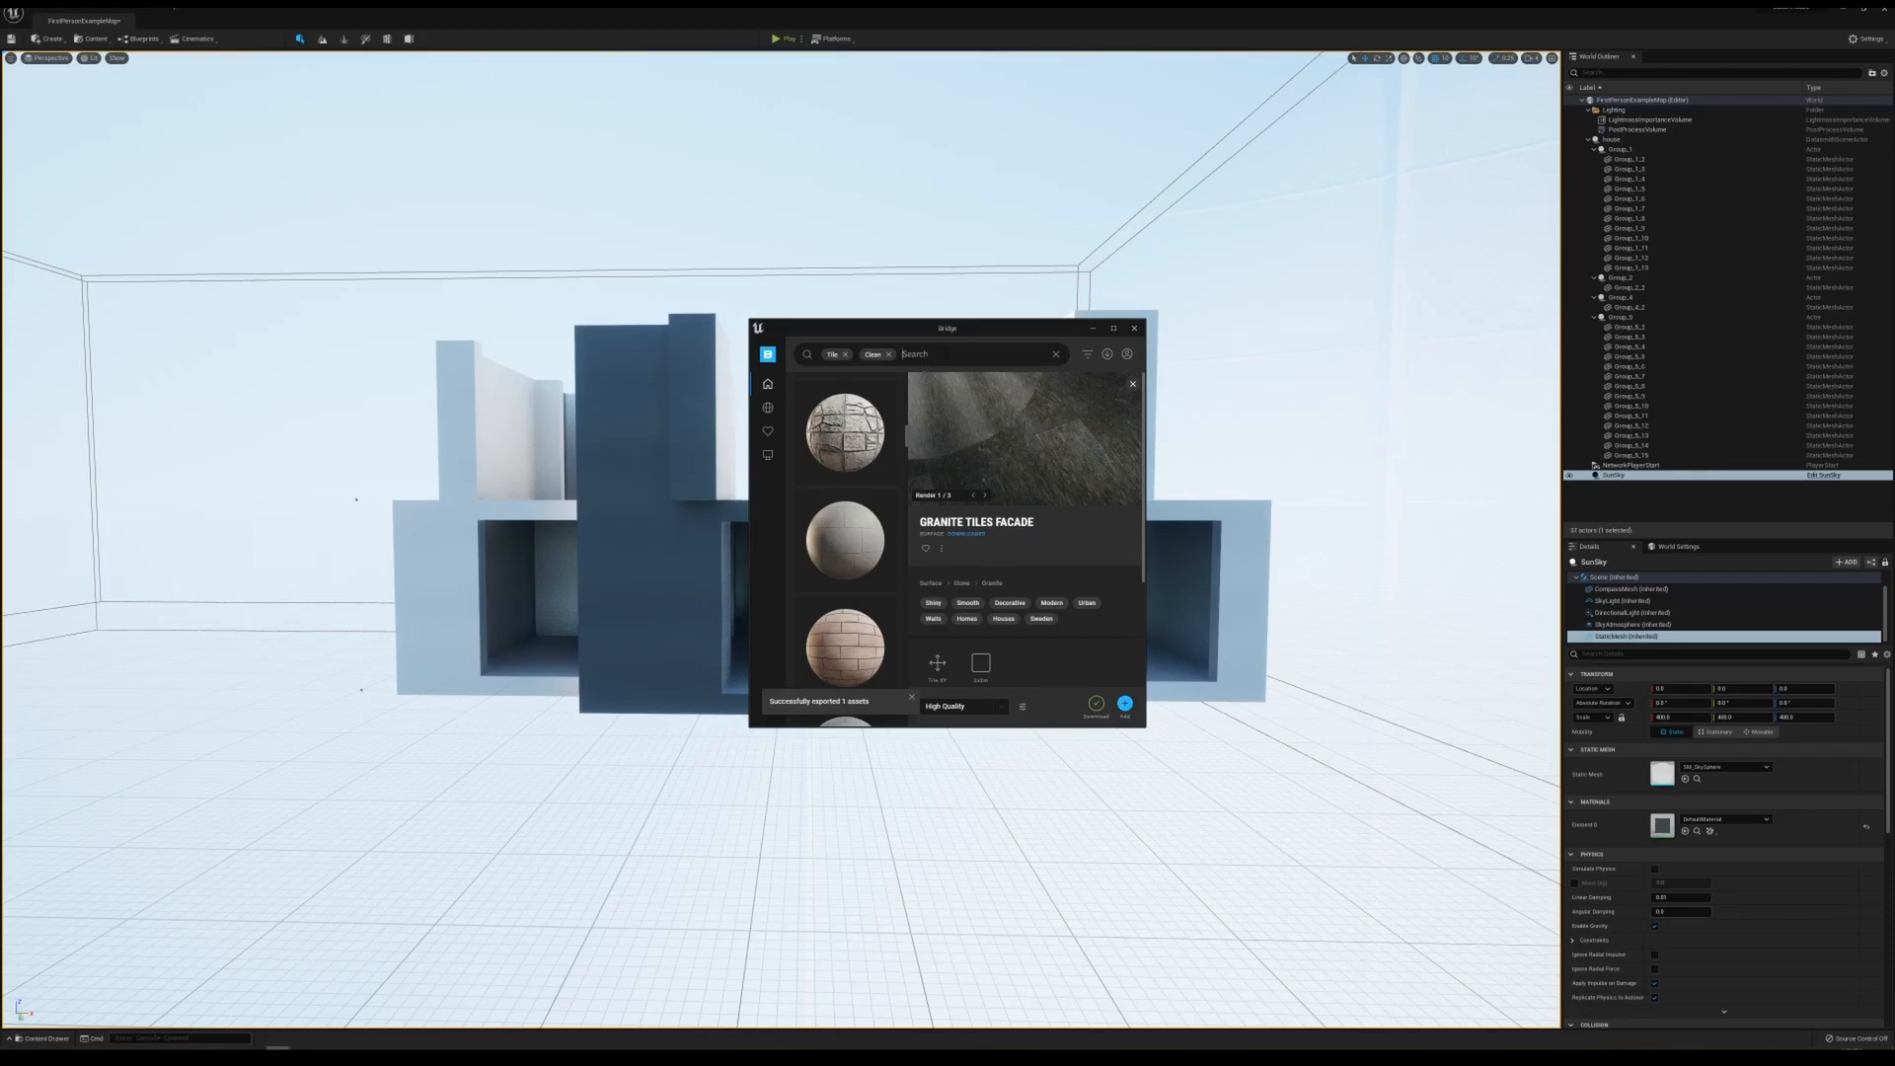
- Find the painted Stucco Wall surface in Bridge, add it to the project in High Quality, and close Bridge
left_click(1057, 355)
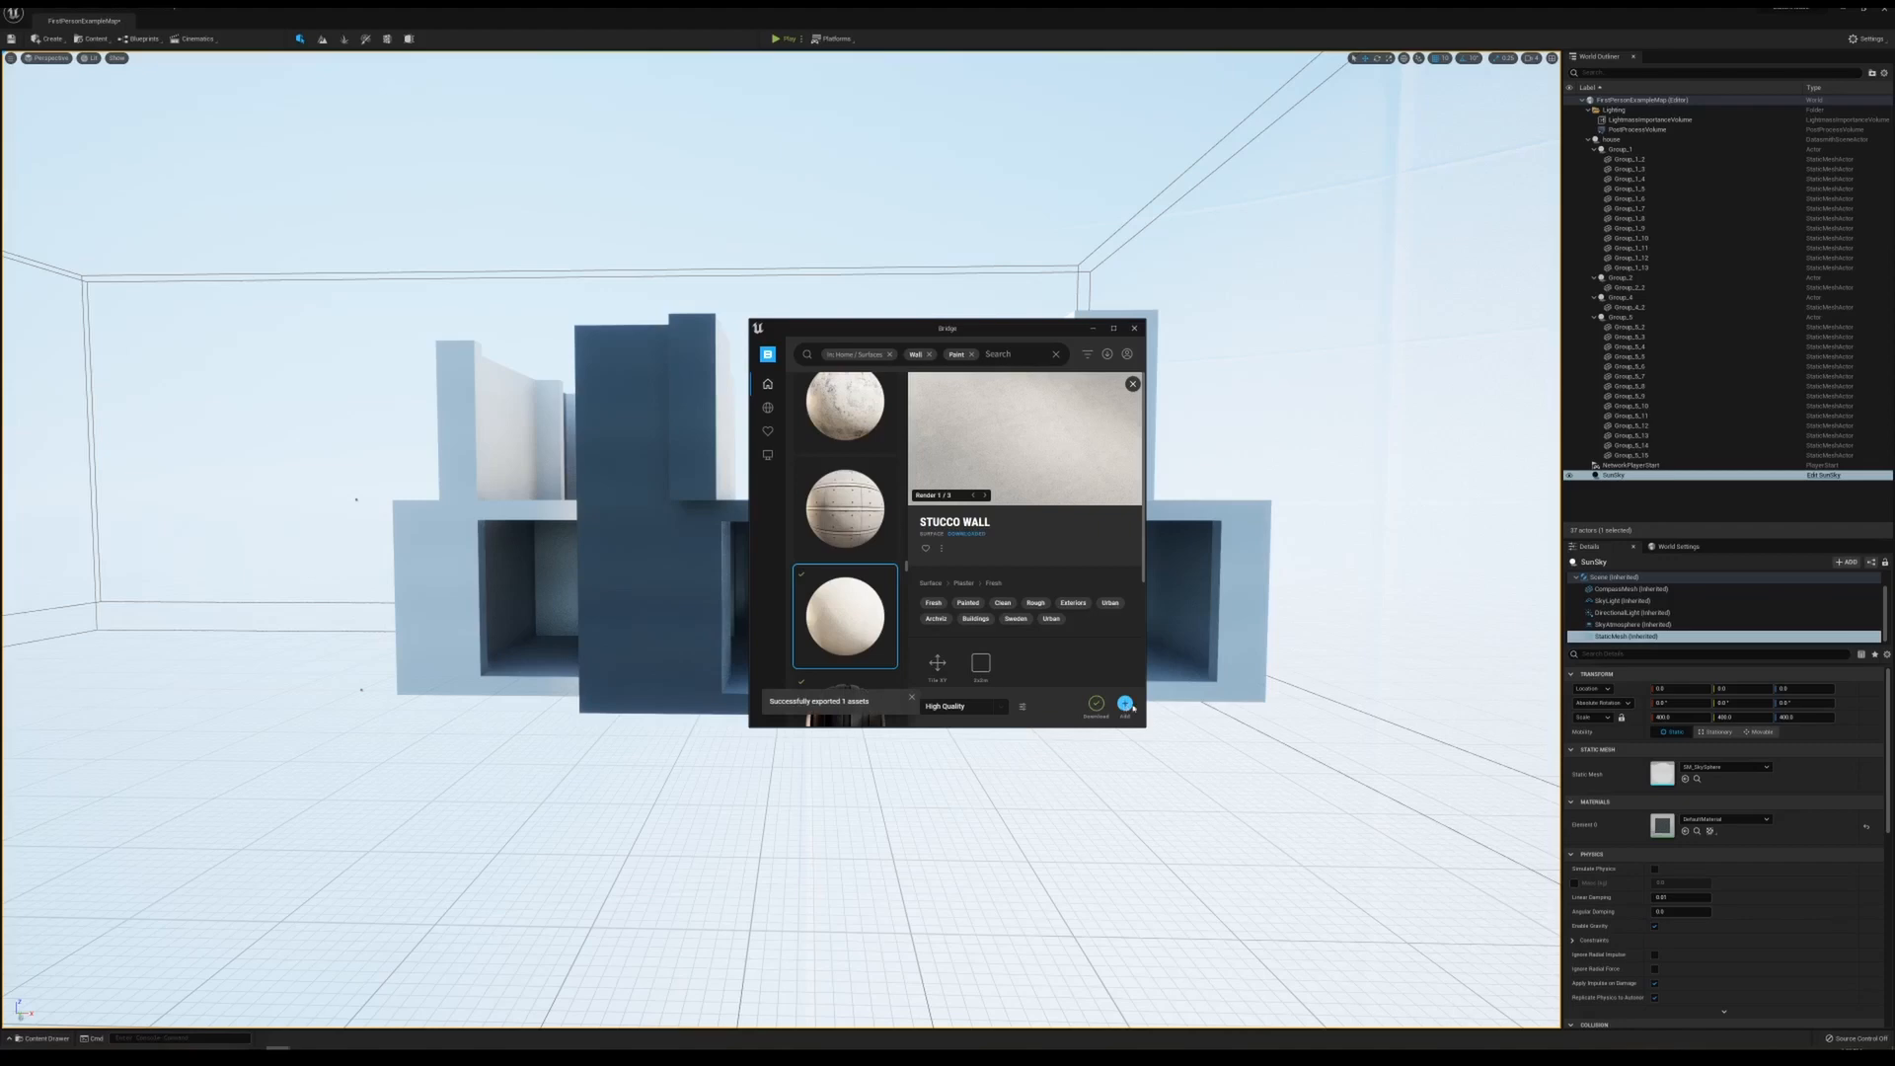
left_click(1136, 329)
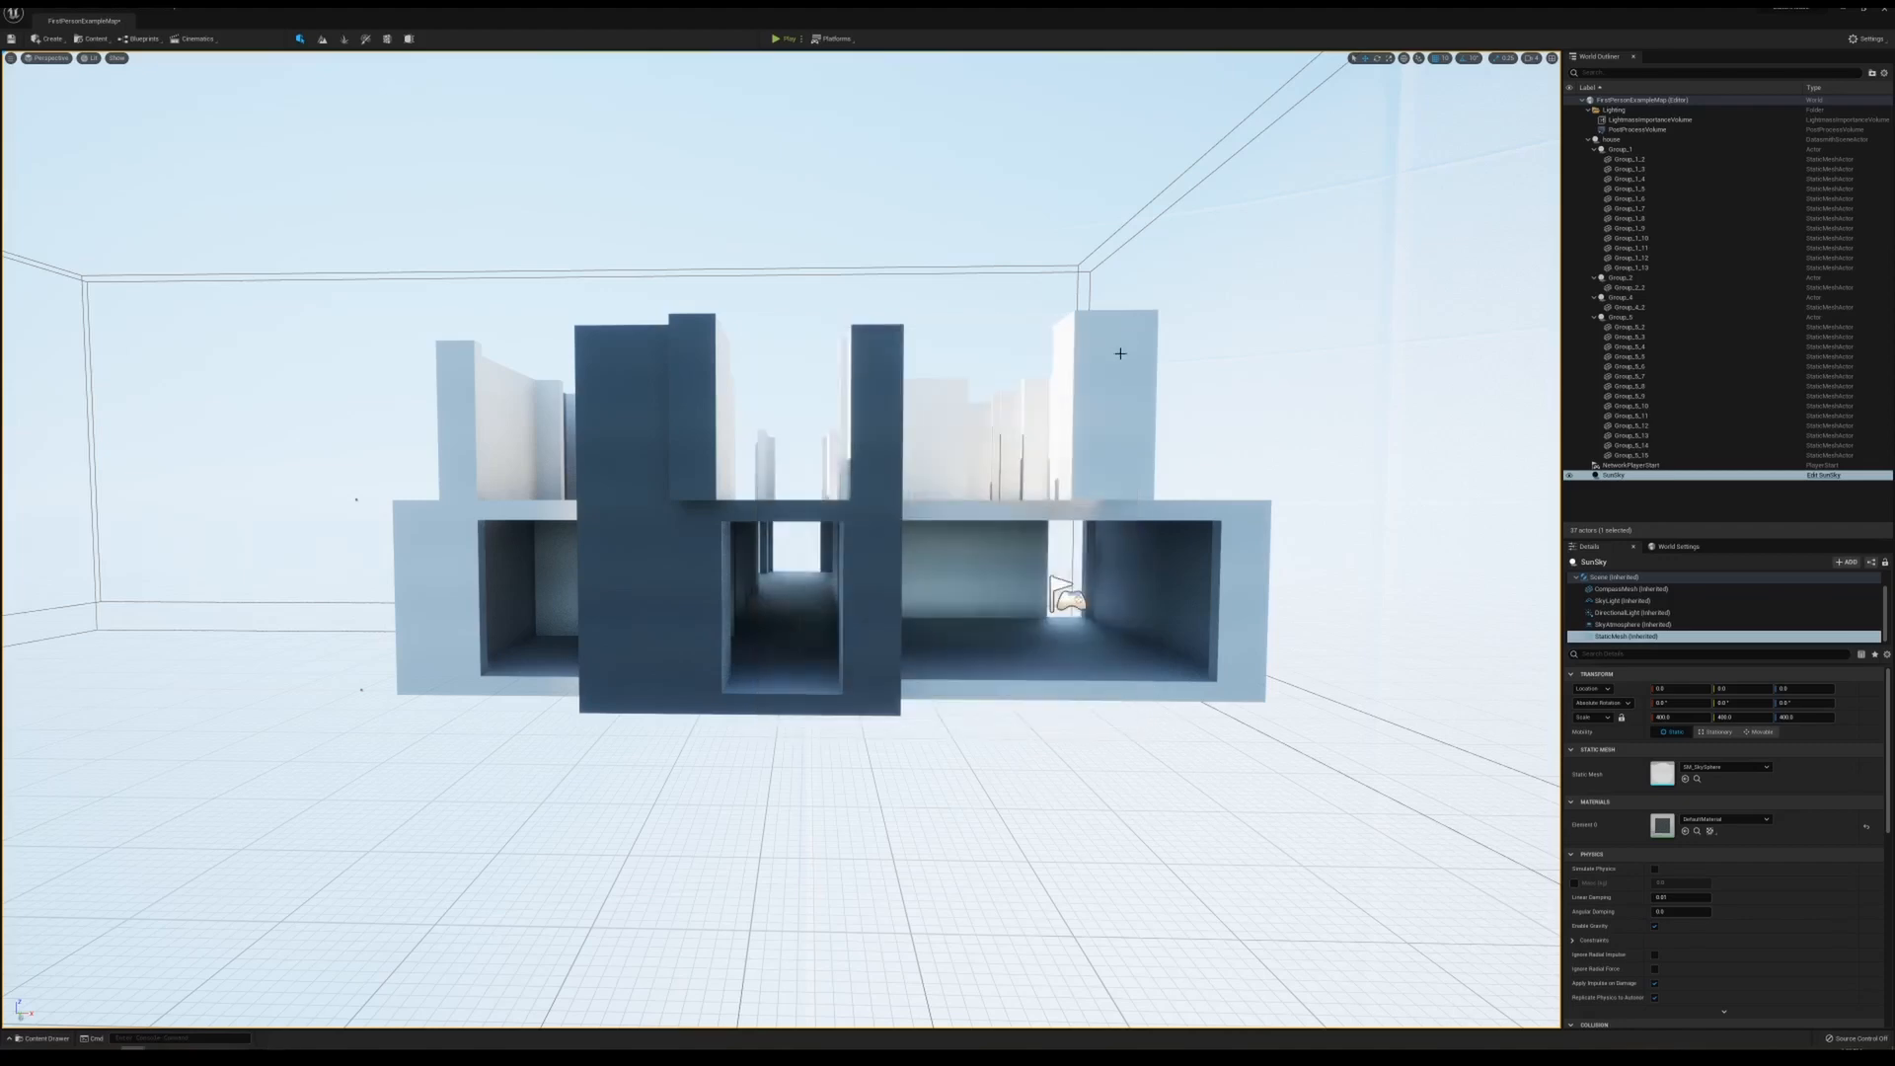
- Try the Granite Tiles Facade material on the Element 1 slot of the ground-floor slab
left_click(955, 657)
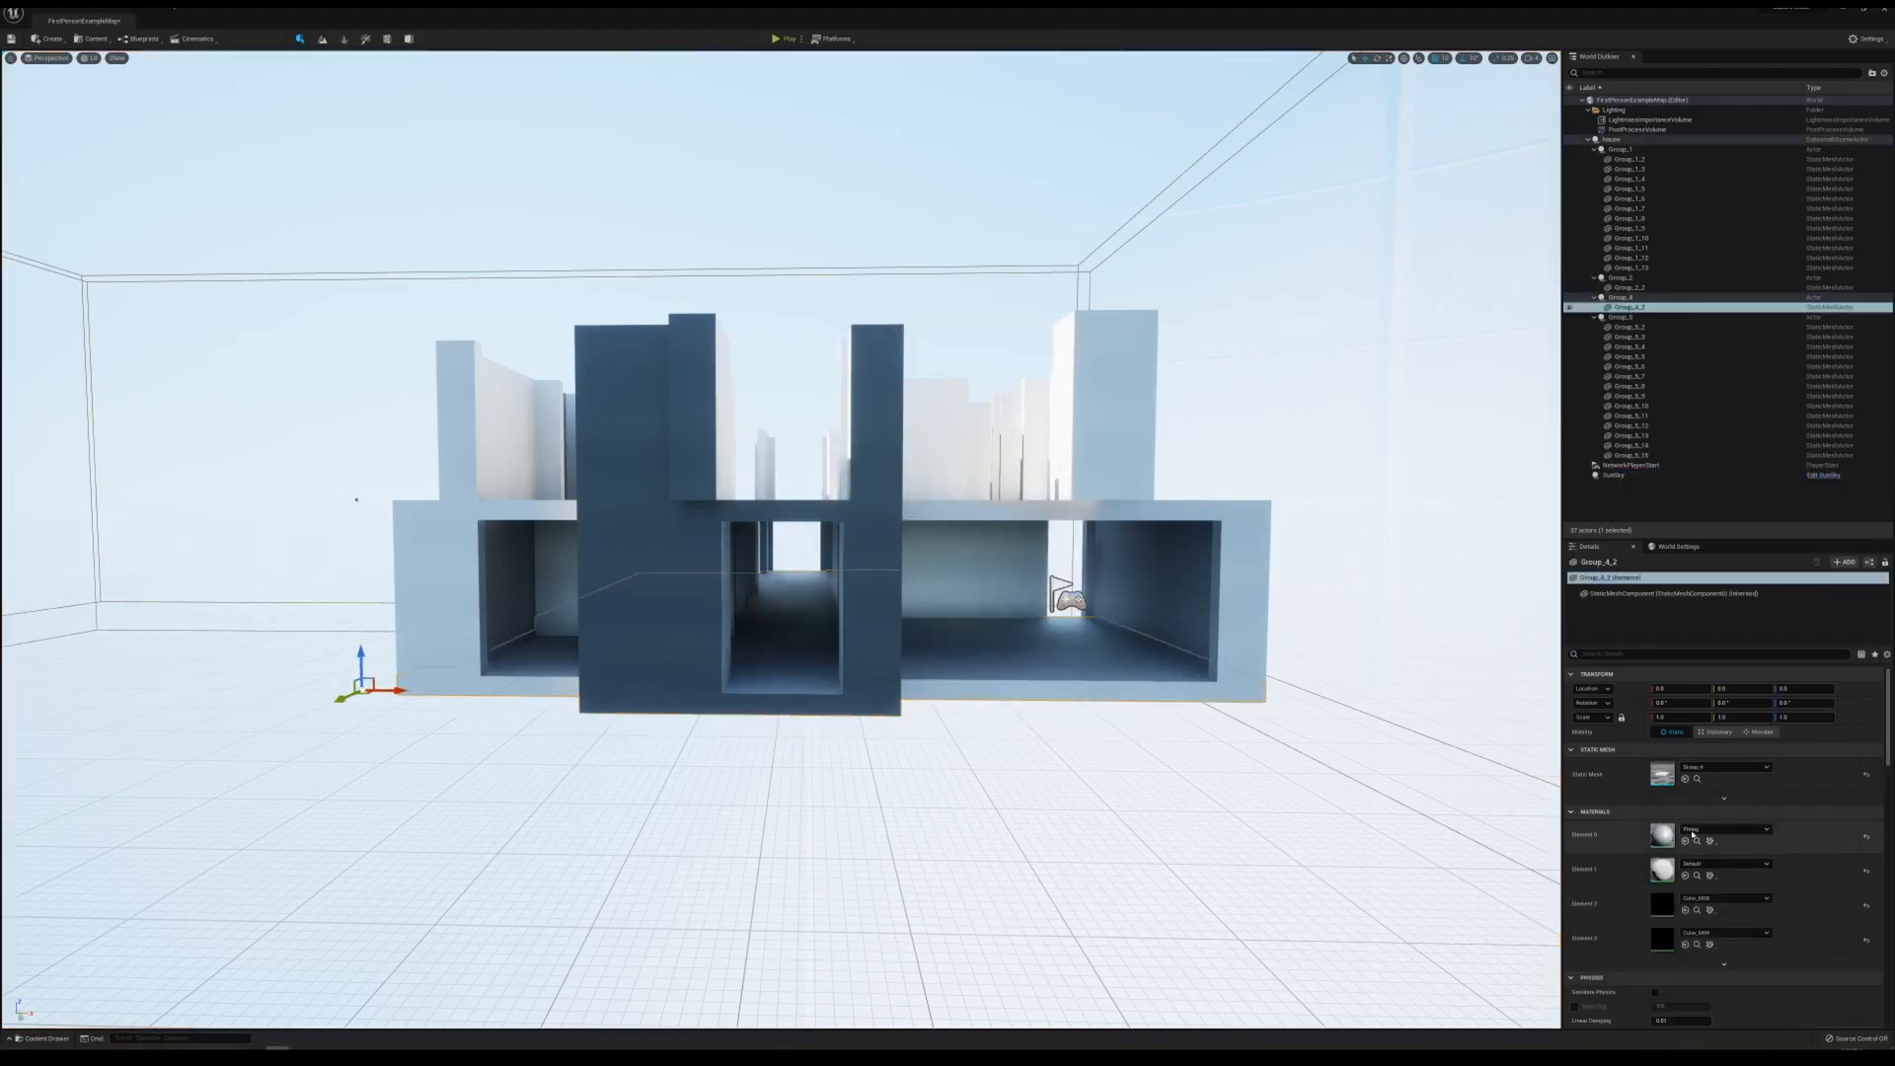
left_click(1702, 866)
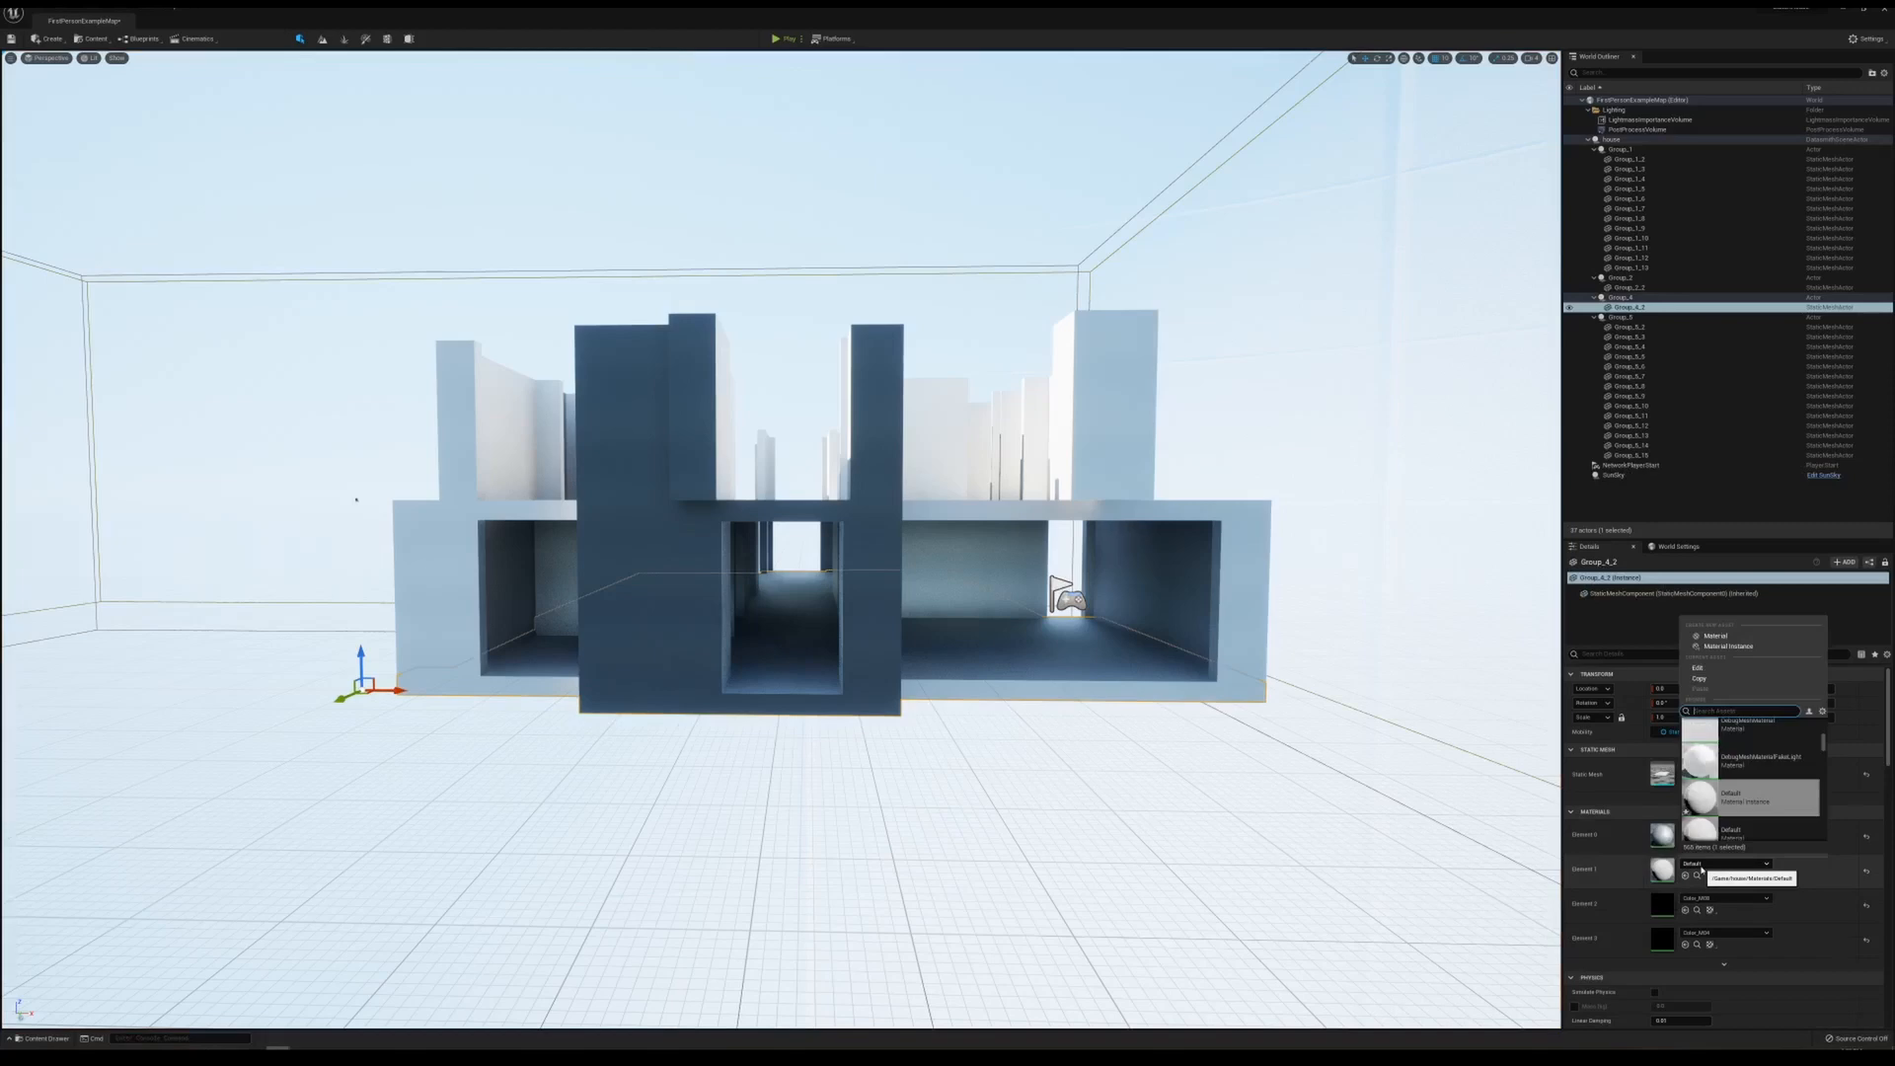
type("tile")
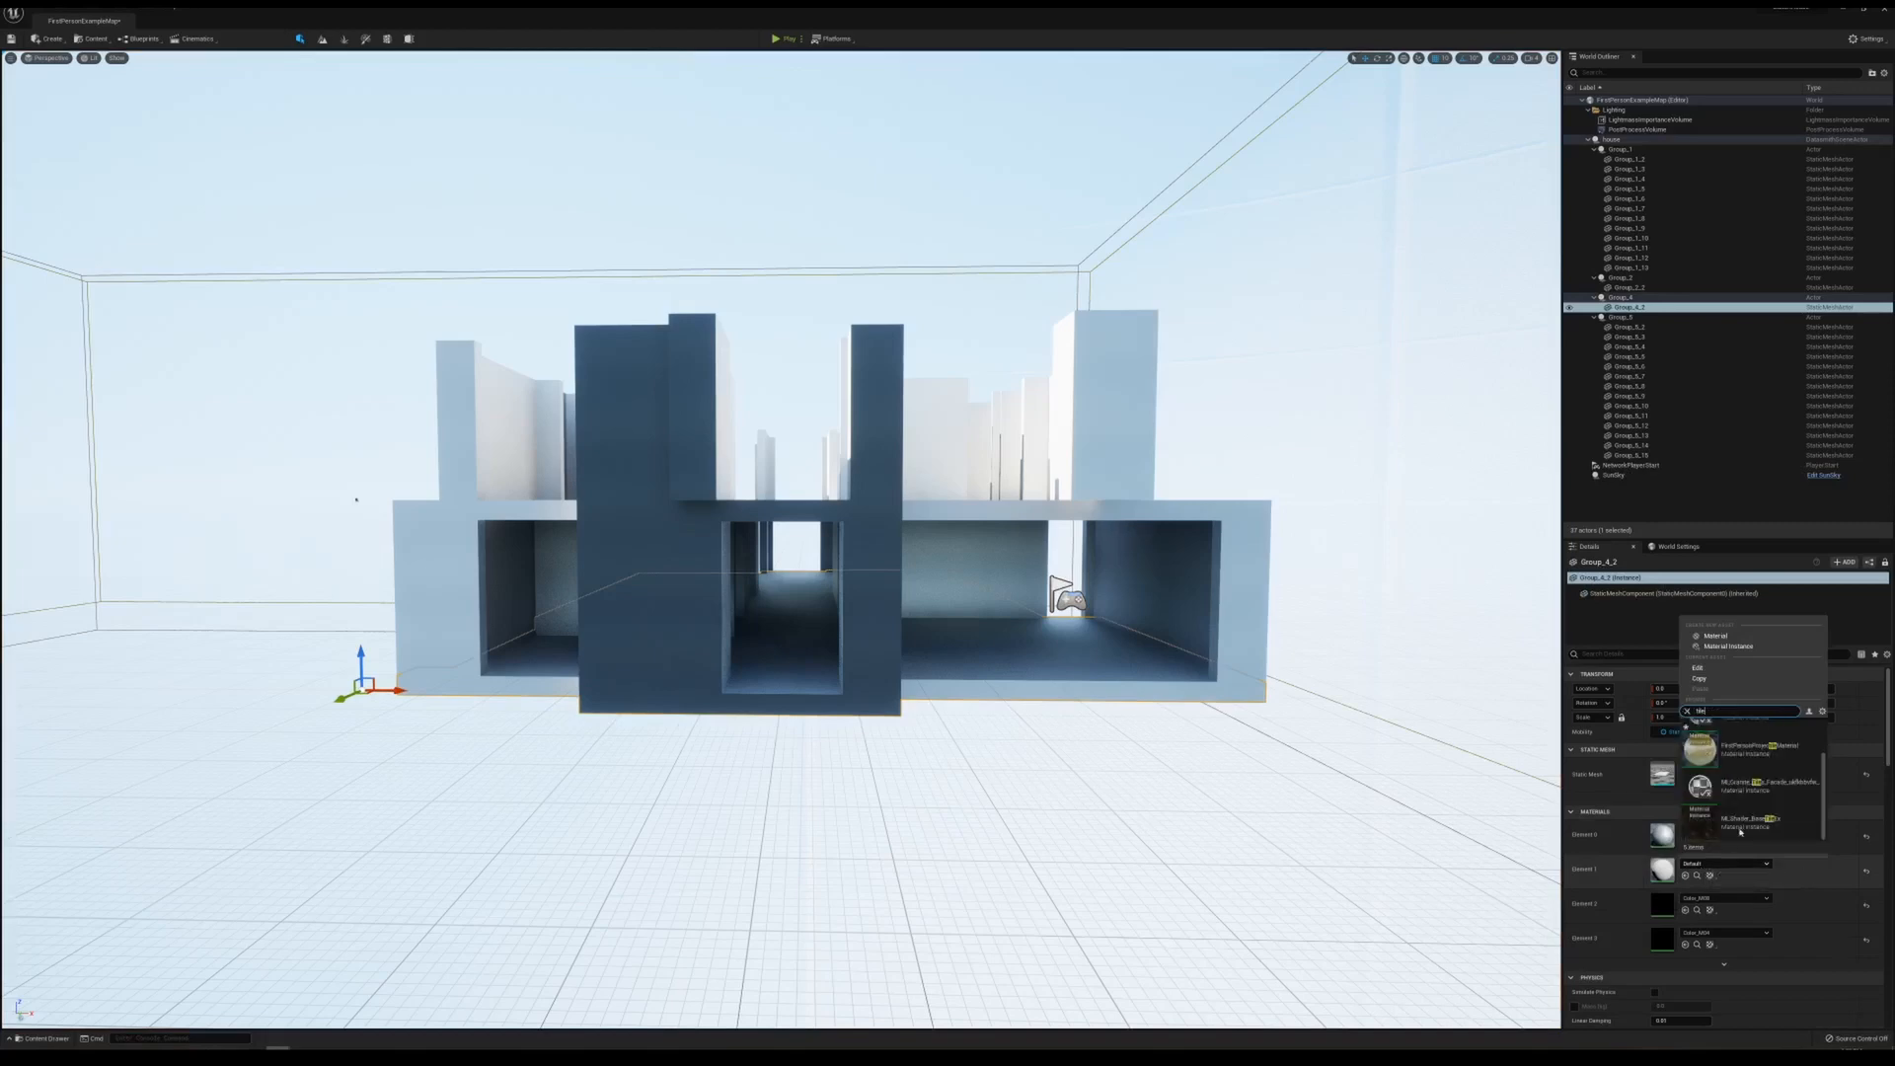
scroll(1747, 819, "up", 2)
type("s")
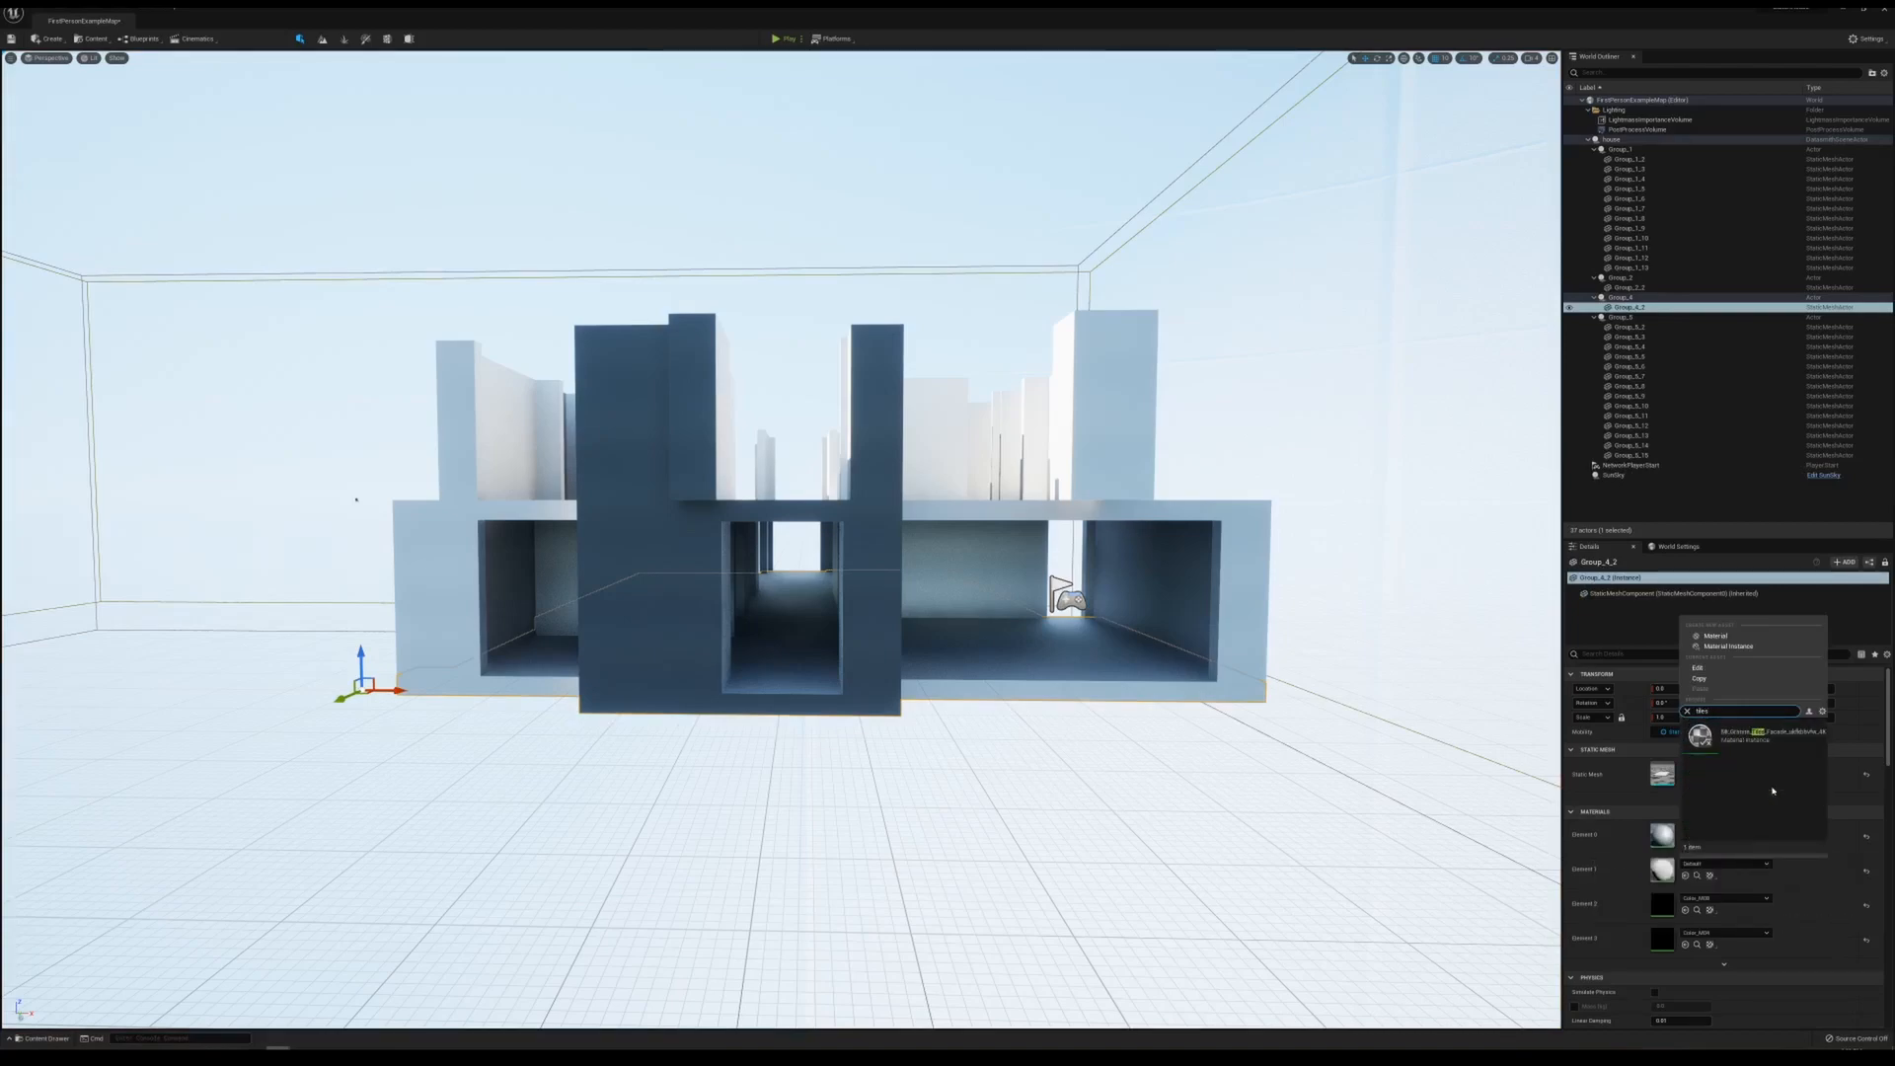
left_click(1761, 747)
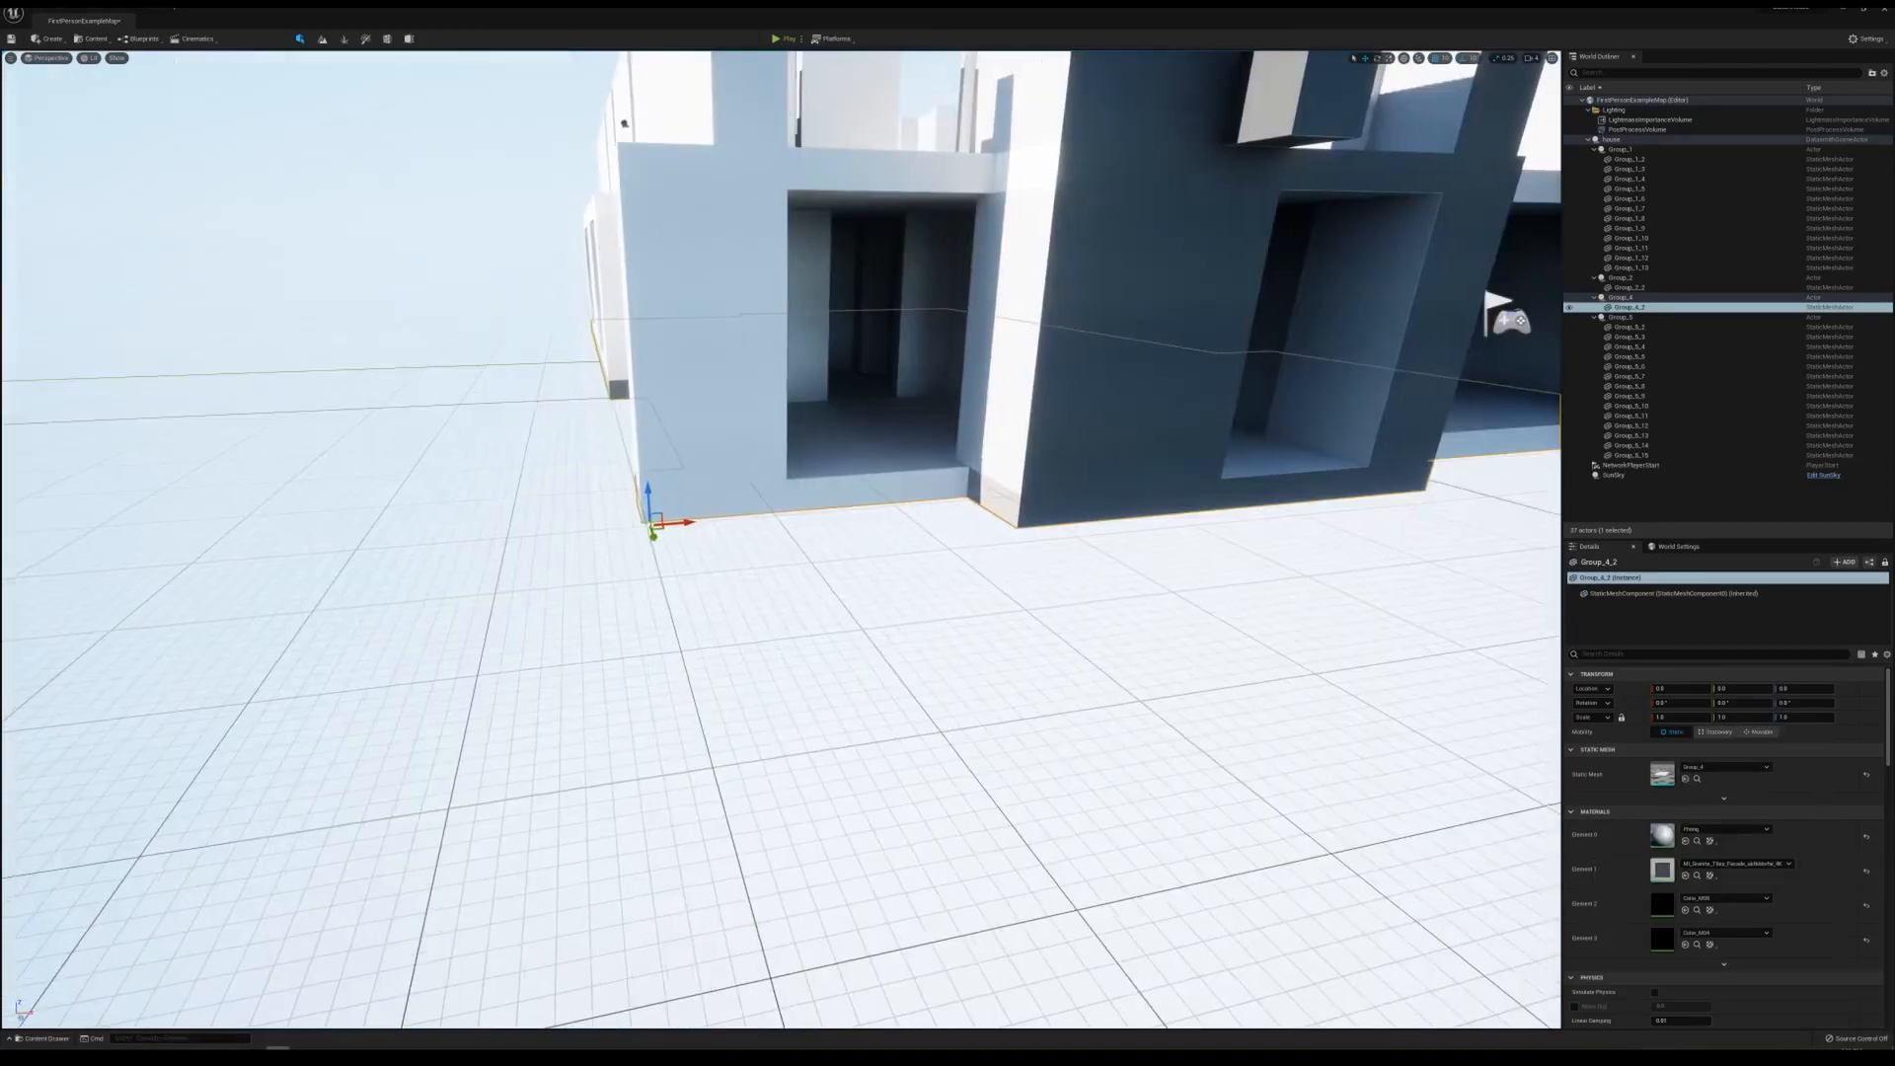
- Undo the Element 1 replacement and assign the Granite Tiles Facade material to the slab's Element 0 slot
right_click_drag(780, 552, 799, 397)
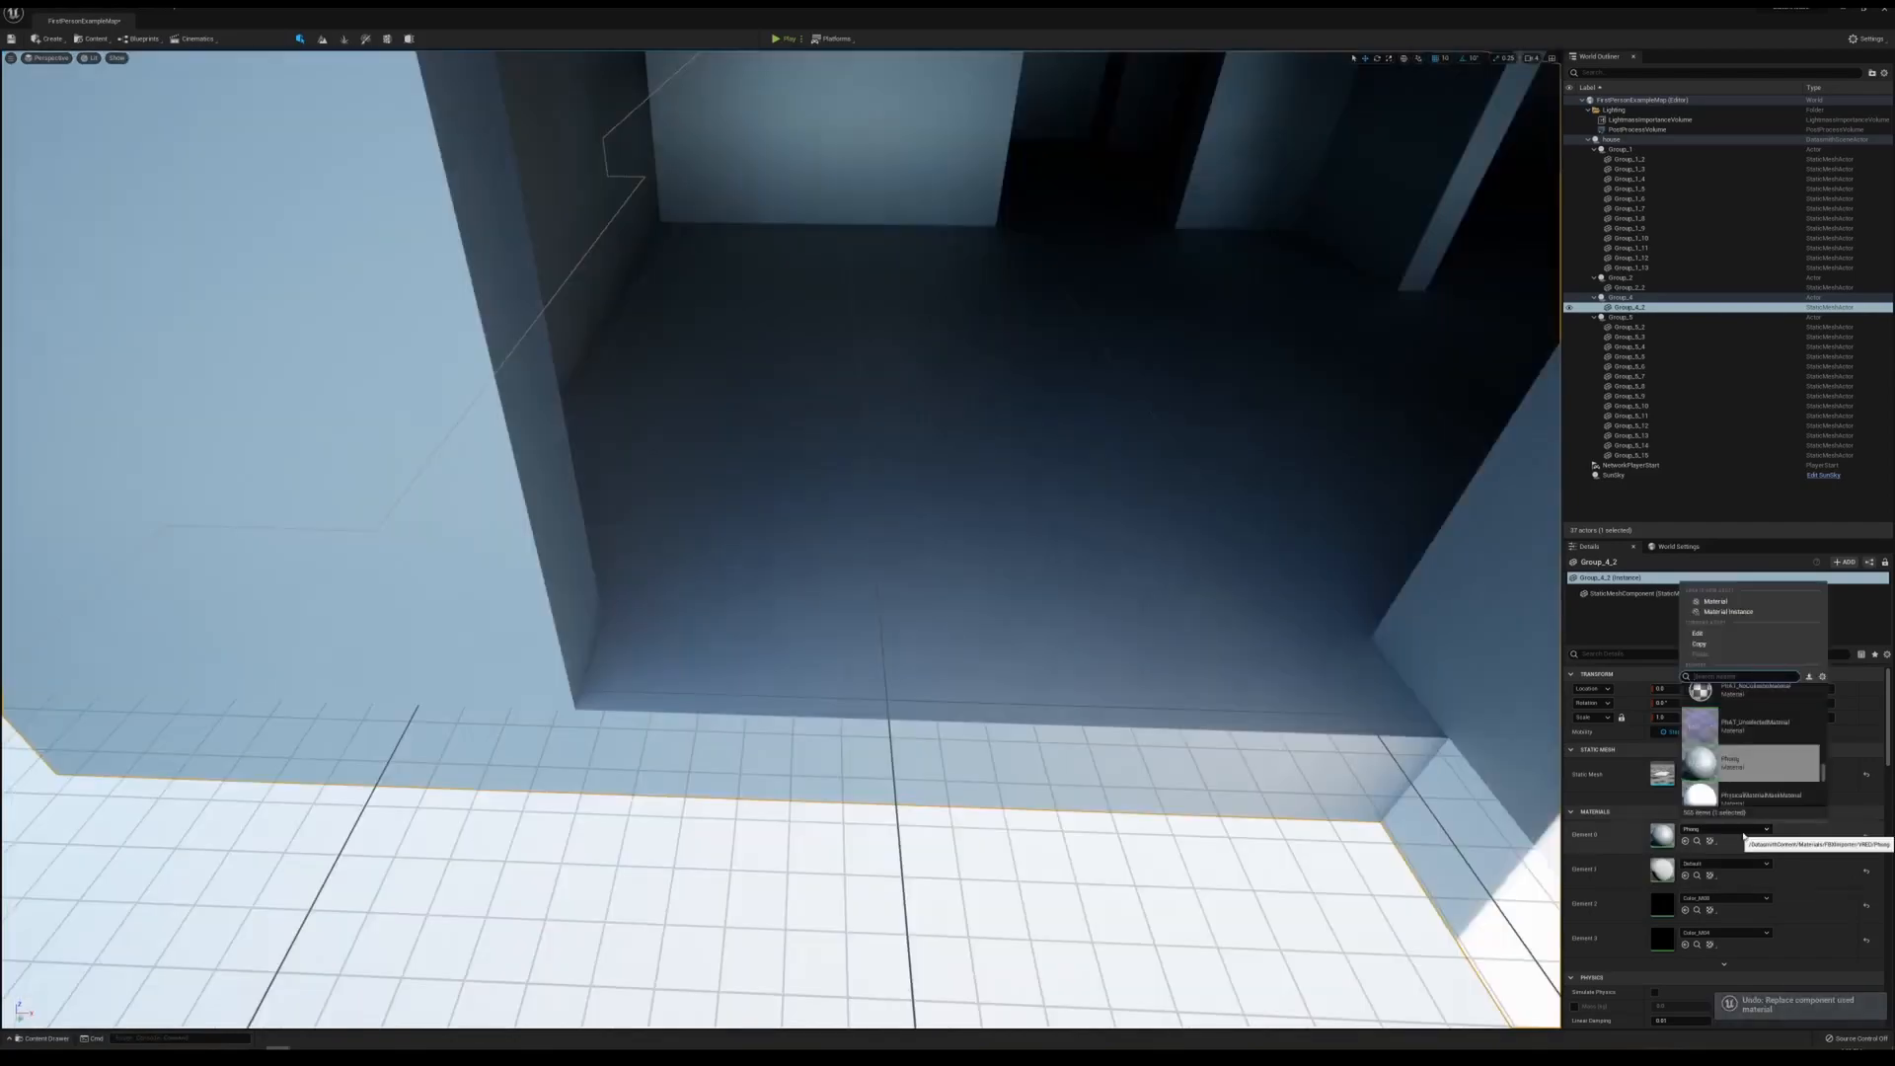
left_click(1707, 708)
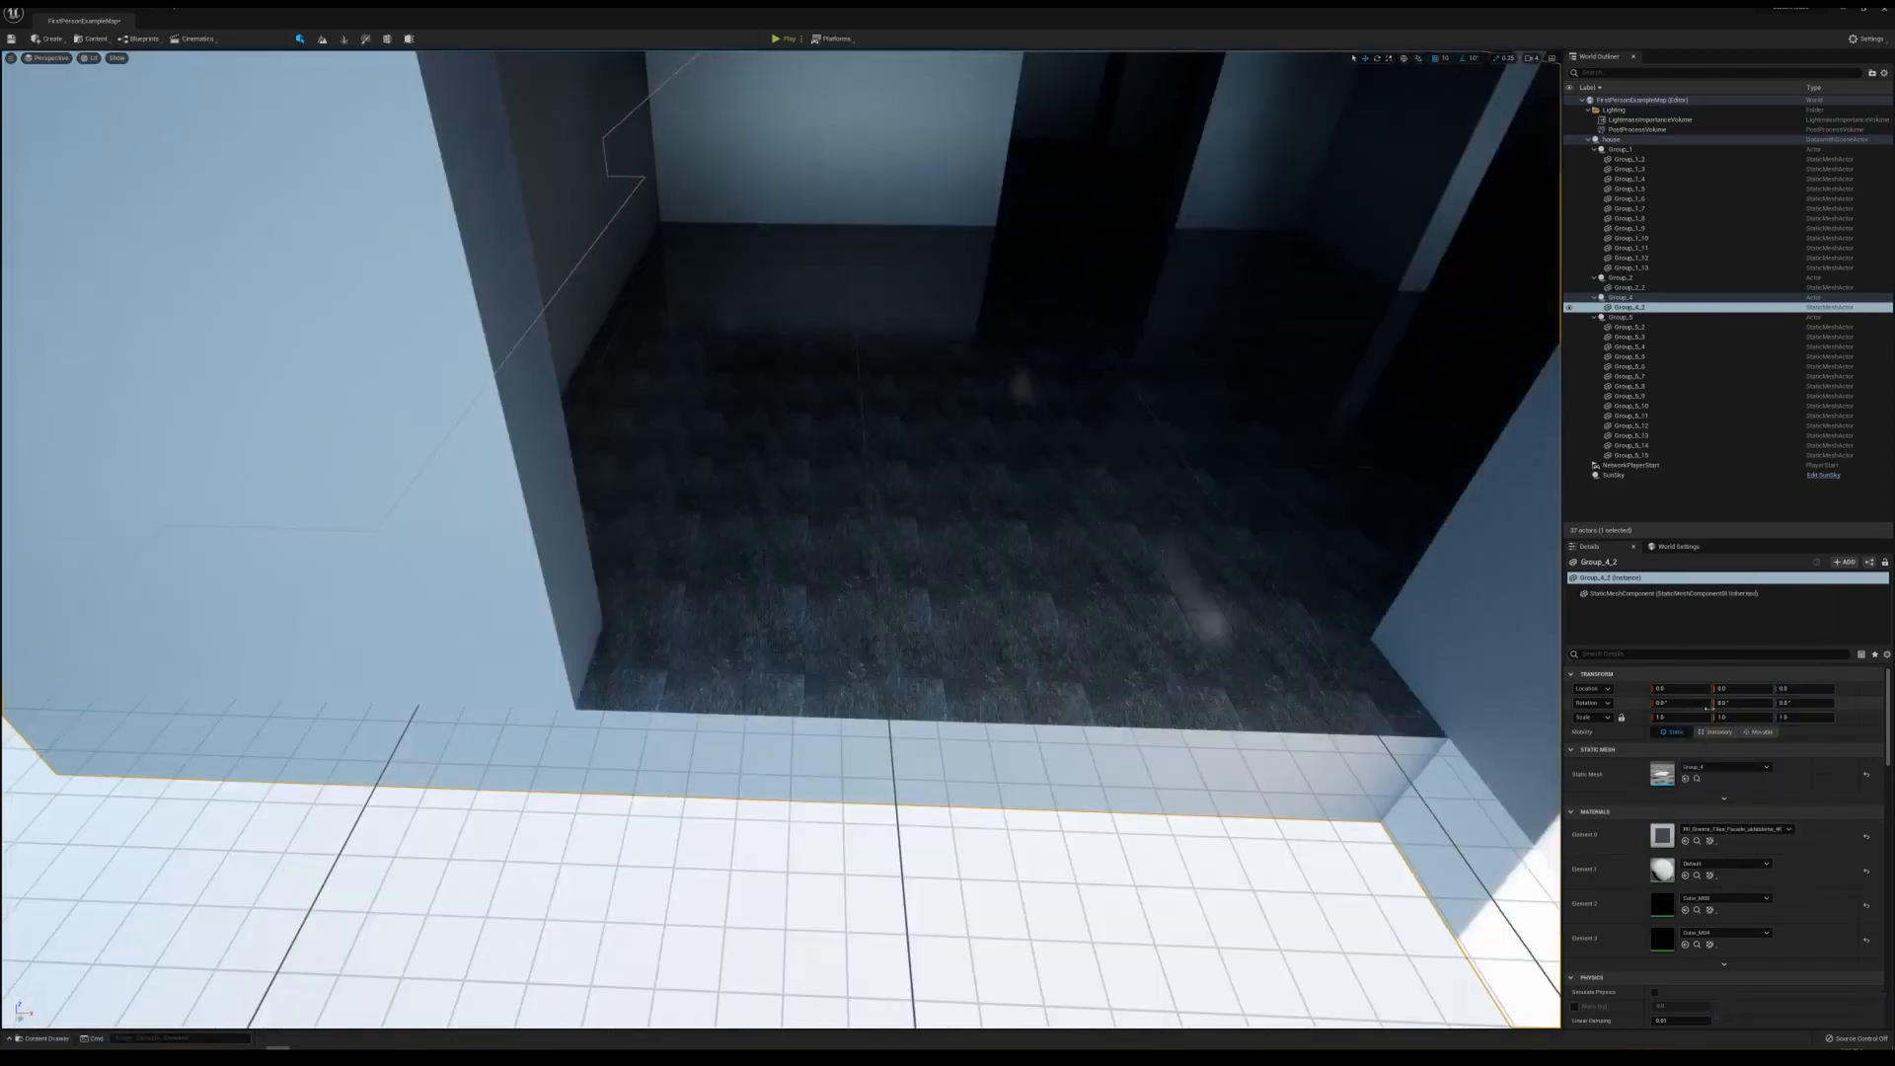
right_click_drag(1185, 713, 1224, 620)
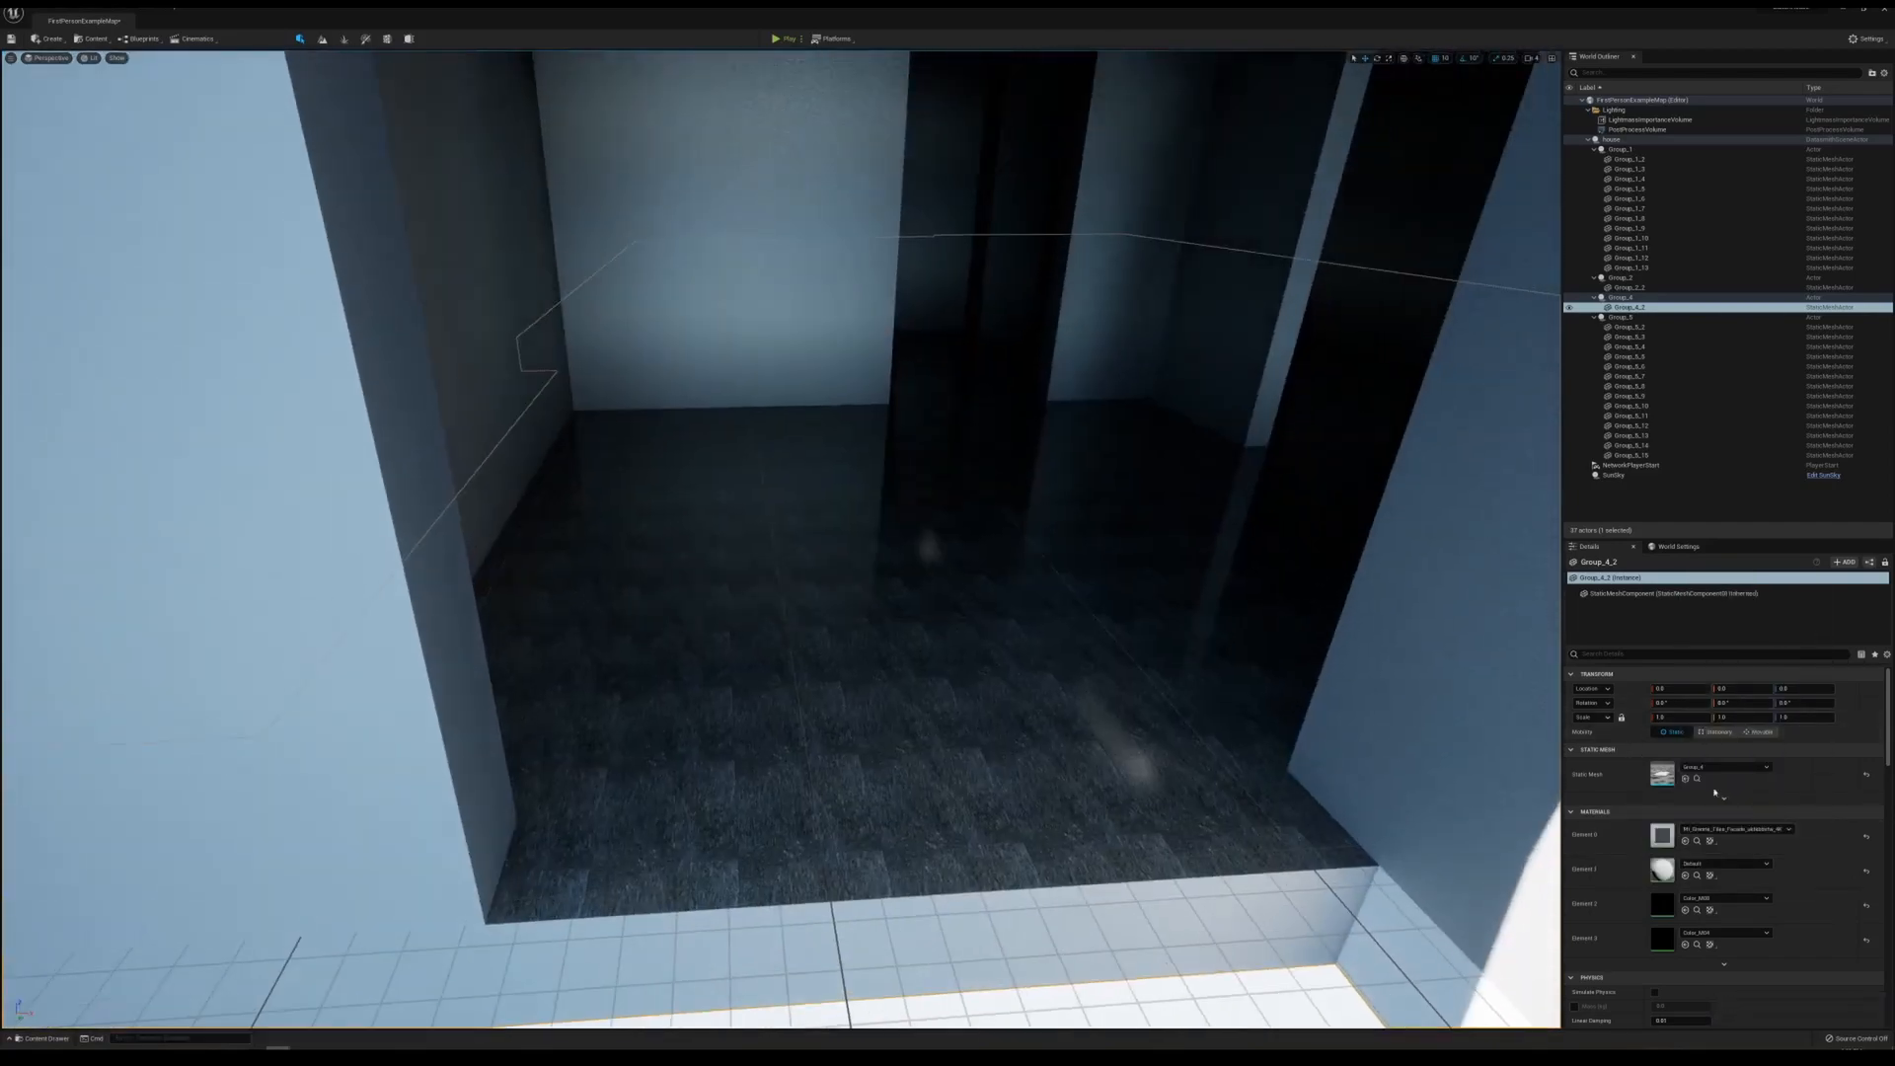
- Open the floor's granite tiles material instance for editing in an enlarged floating window beside the tiled floor
left_click(1735, 829)
left_click(1699, 635)
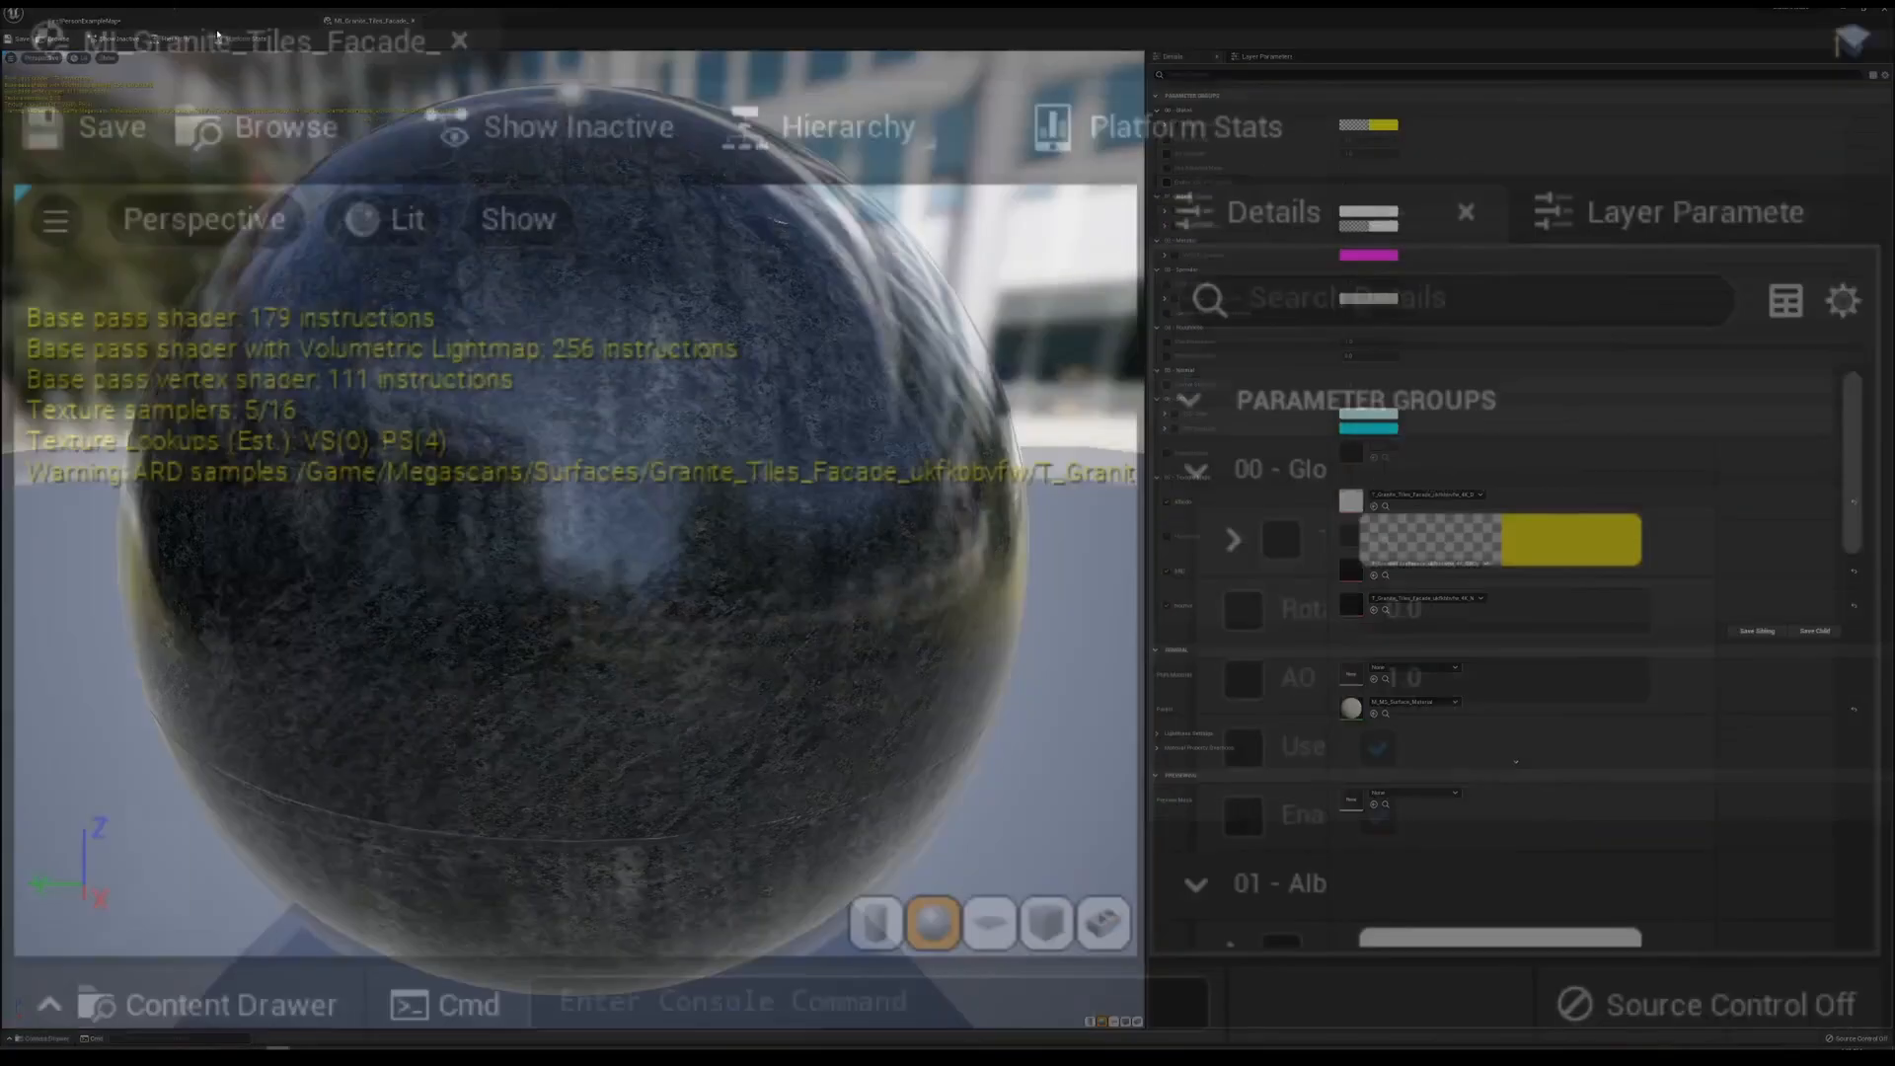
left_click_drag(186, 14, 1141, 357)
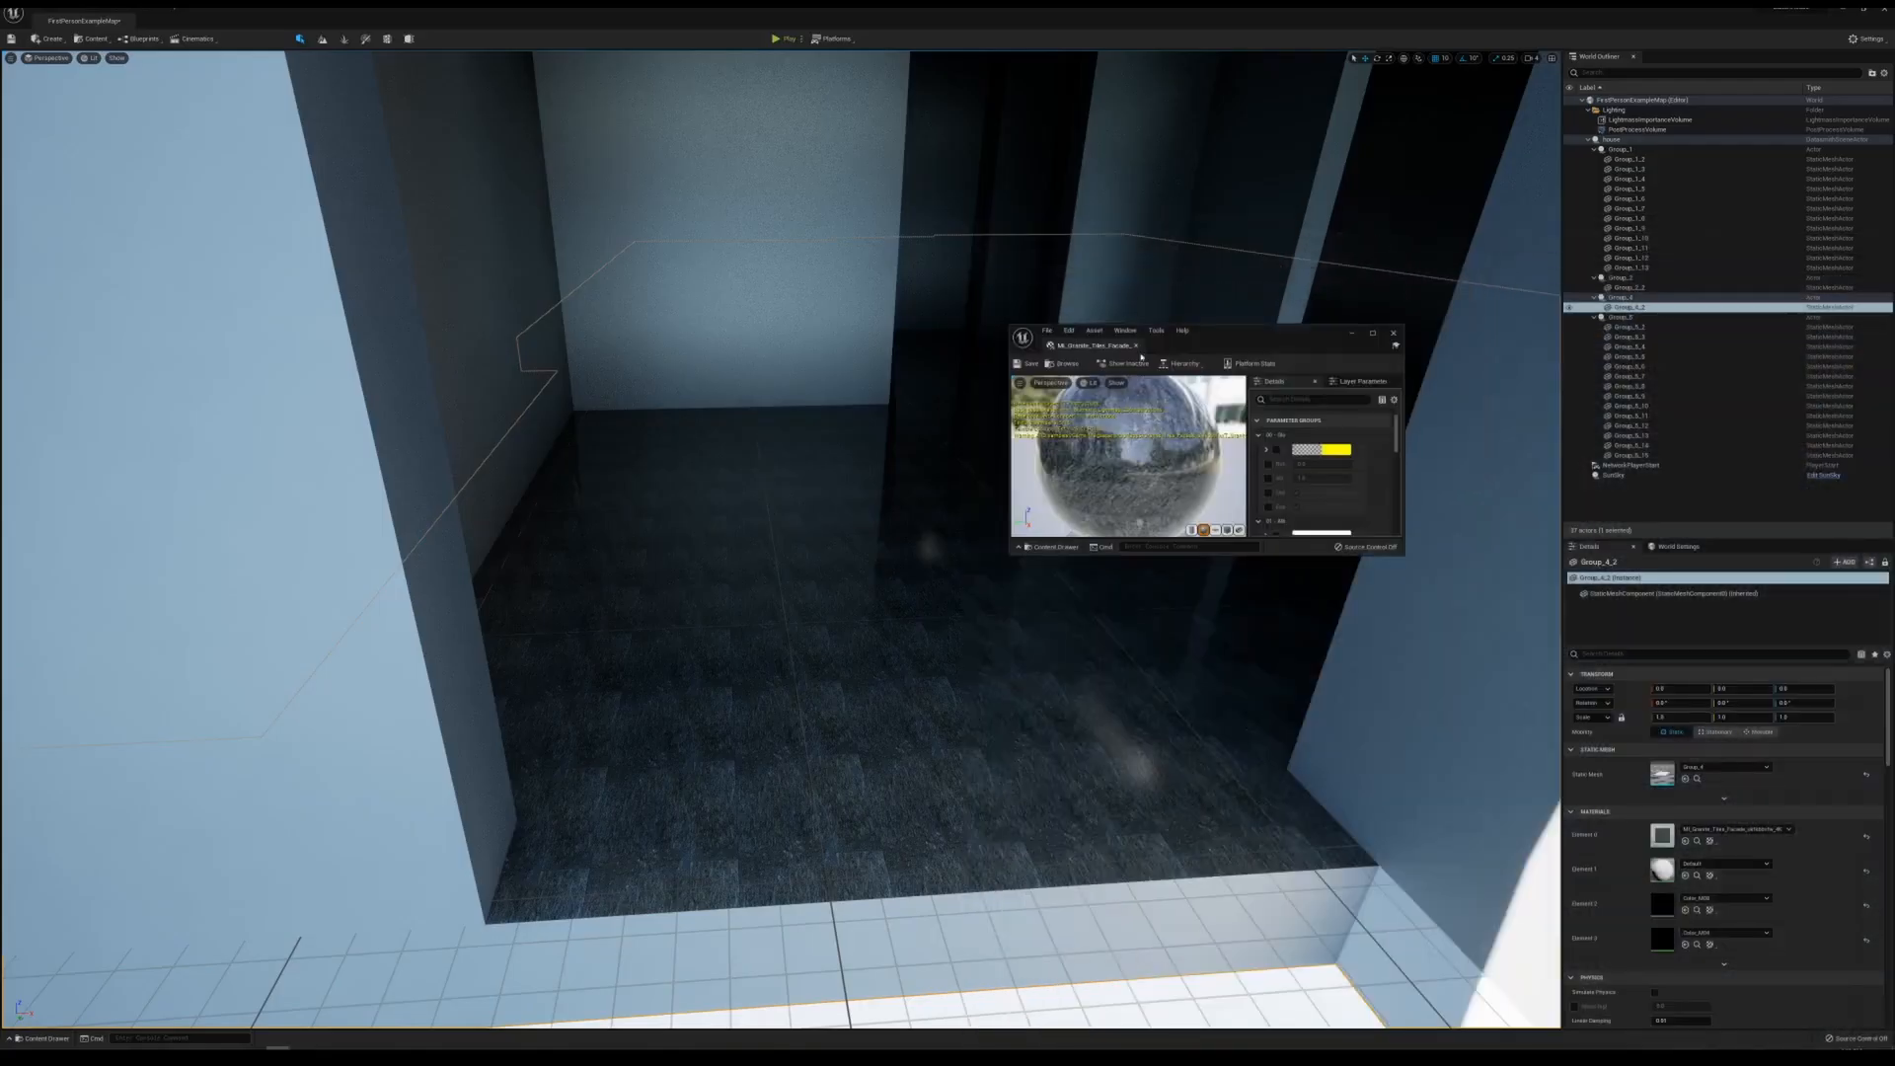
left_click_drag(1406, 556, 1521, 960)
- Try lowering the granite material's Tiling colour value to enlarge the floor tiles
left_click(1348, 450)
left_click(1420, 450)
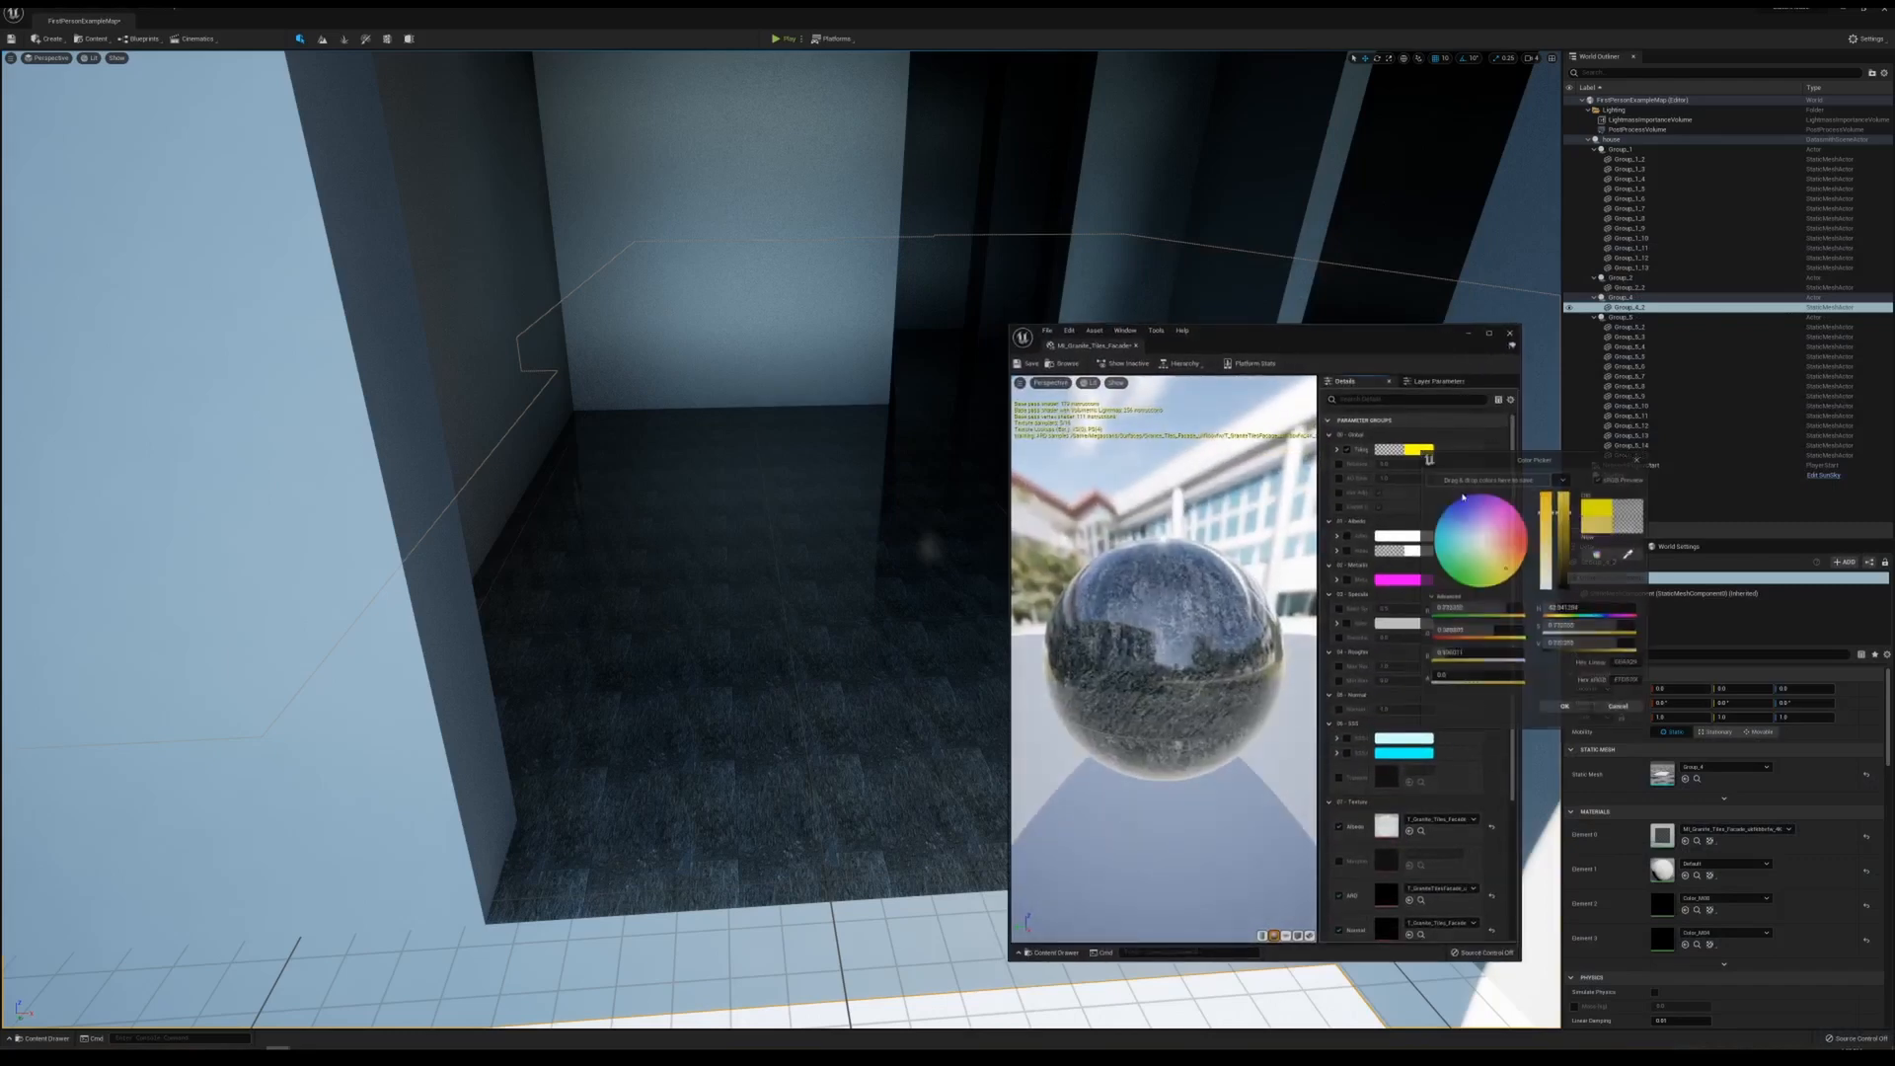
left_click_drag(1566, 502, 1572, 565)
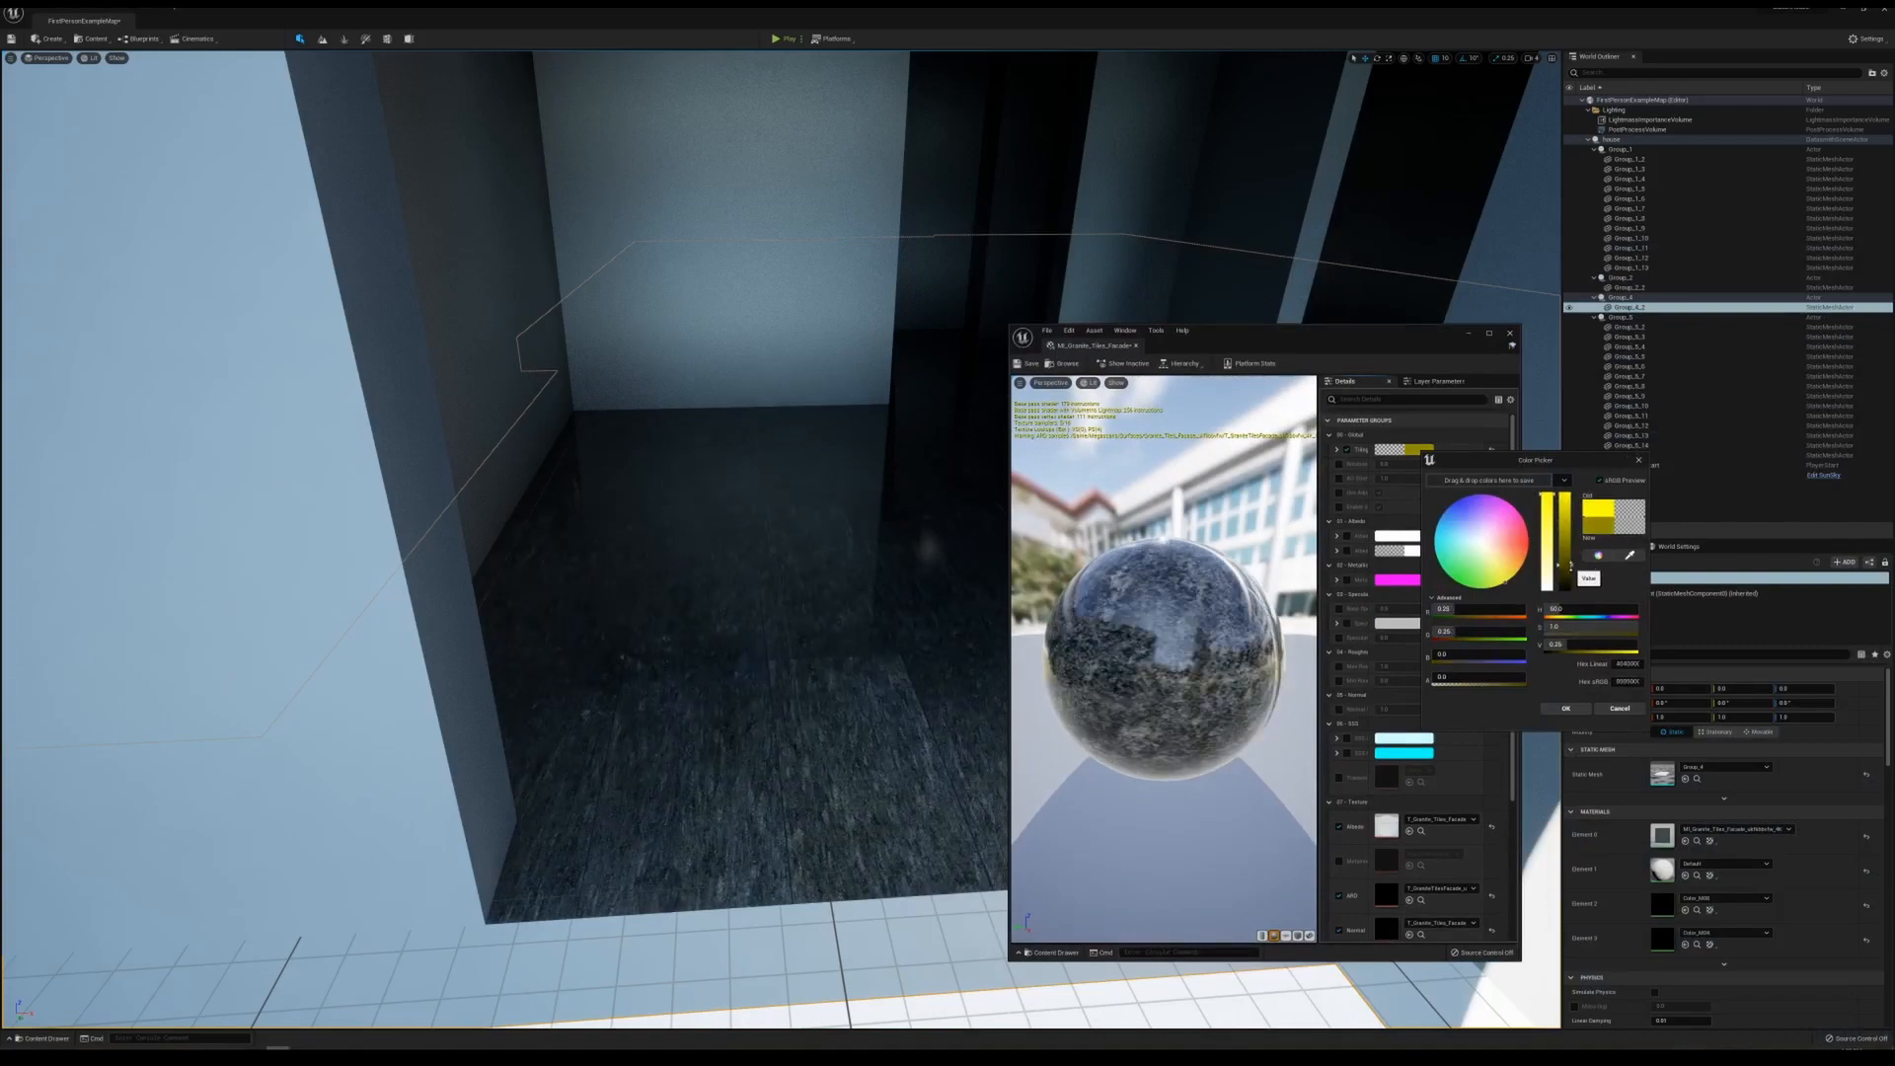
left_click(1525, 712)
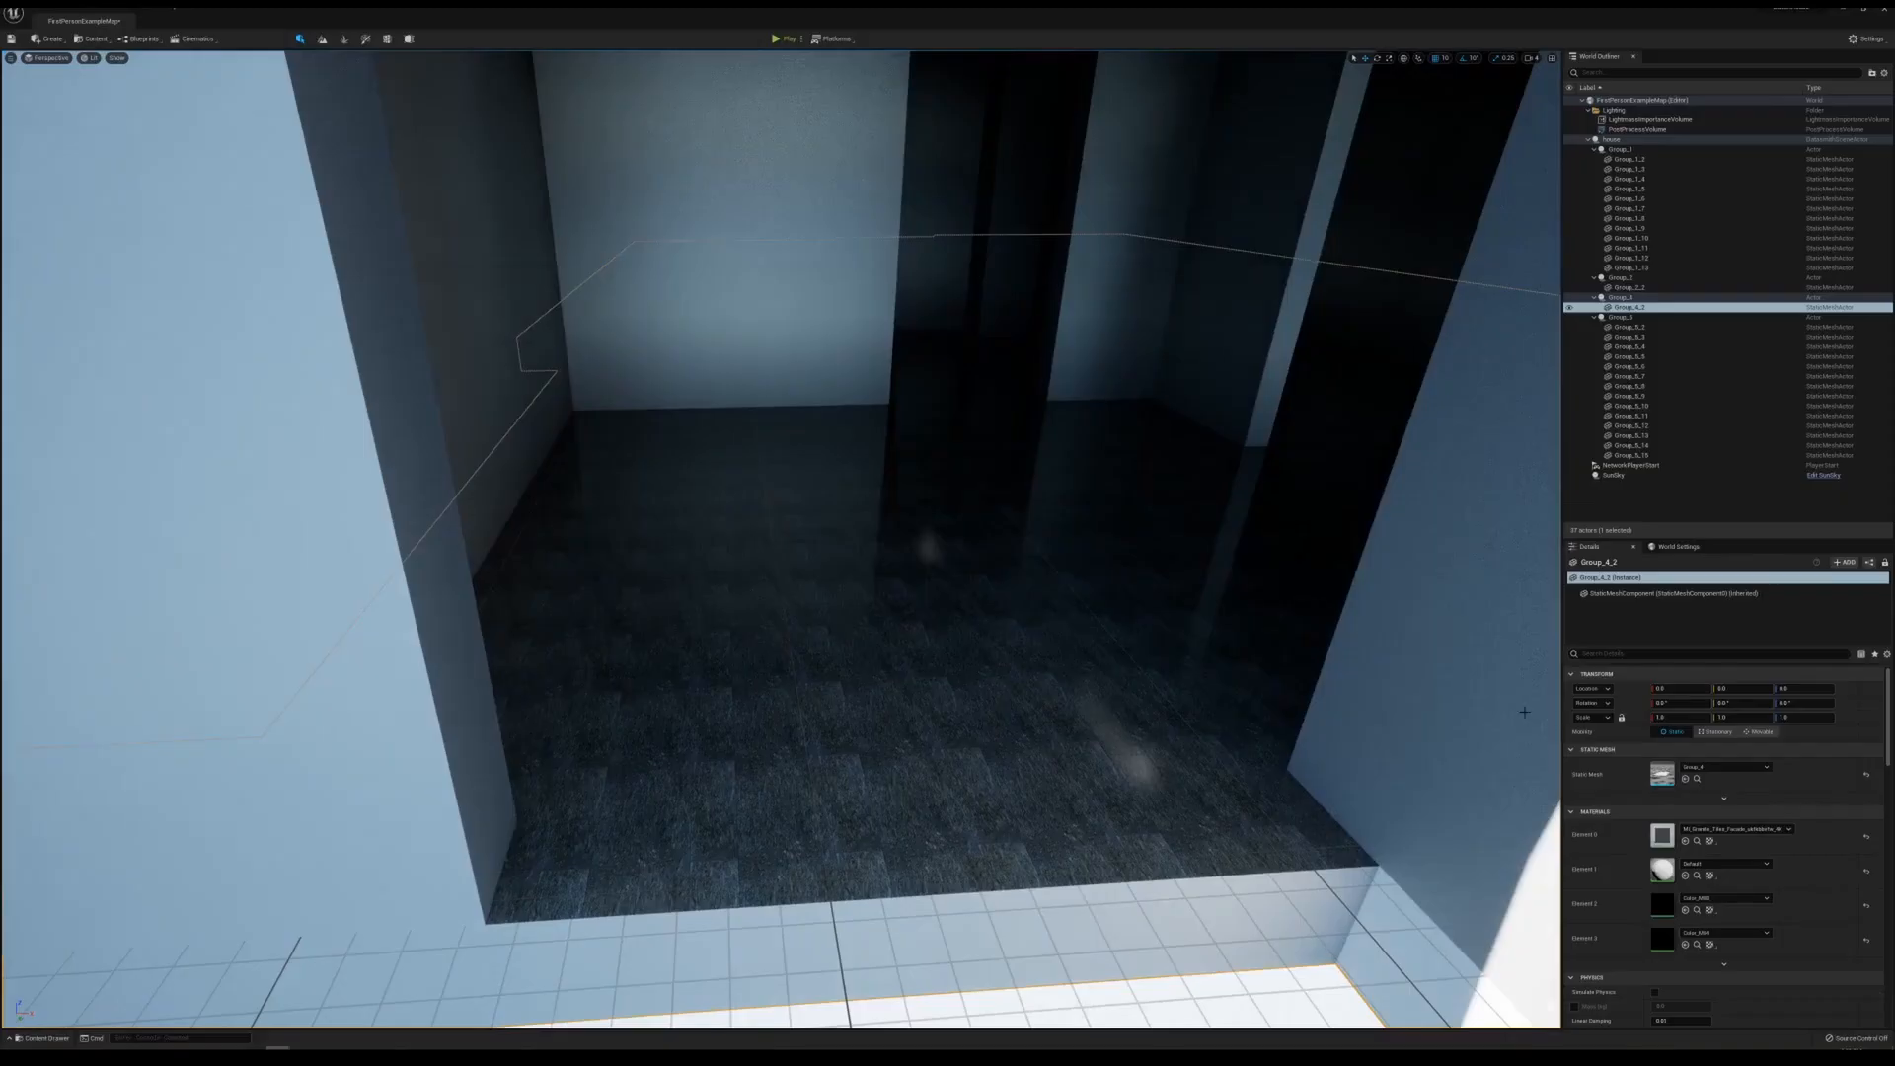
- Reopen the granite tiles material instance, override its Tiling with a darker colour value for larger tiles, and close the editor
left_click(1720, 828)
left_click(1698, 636)
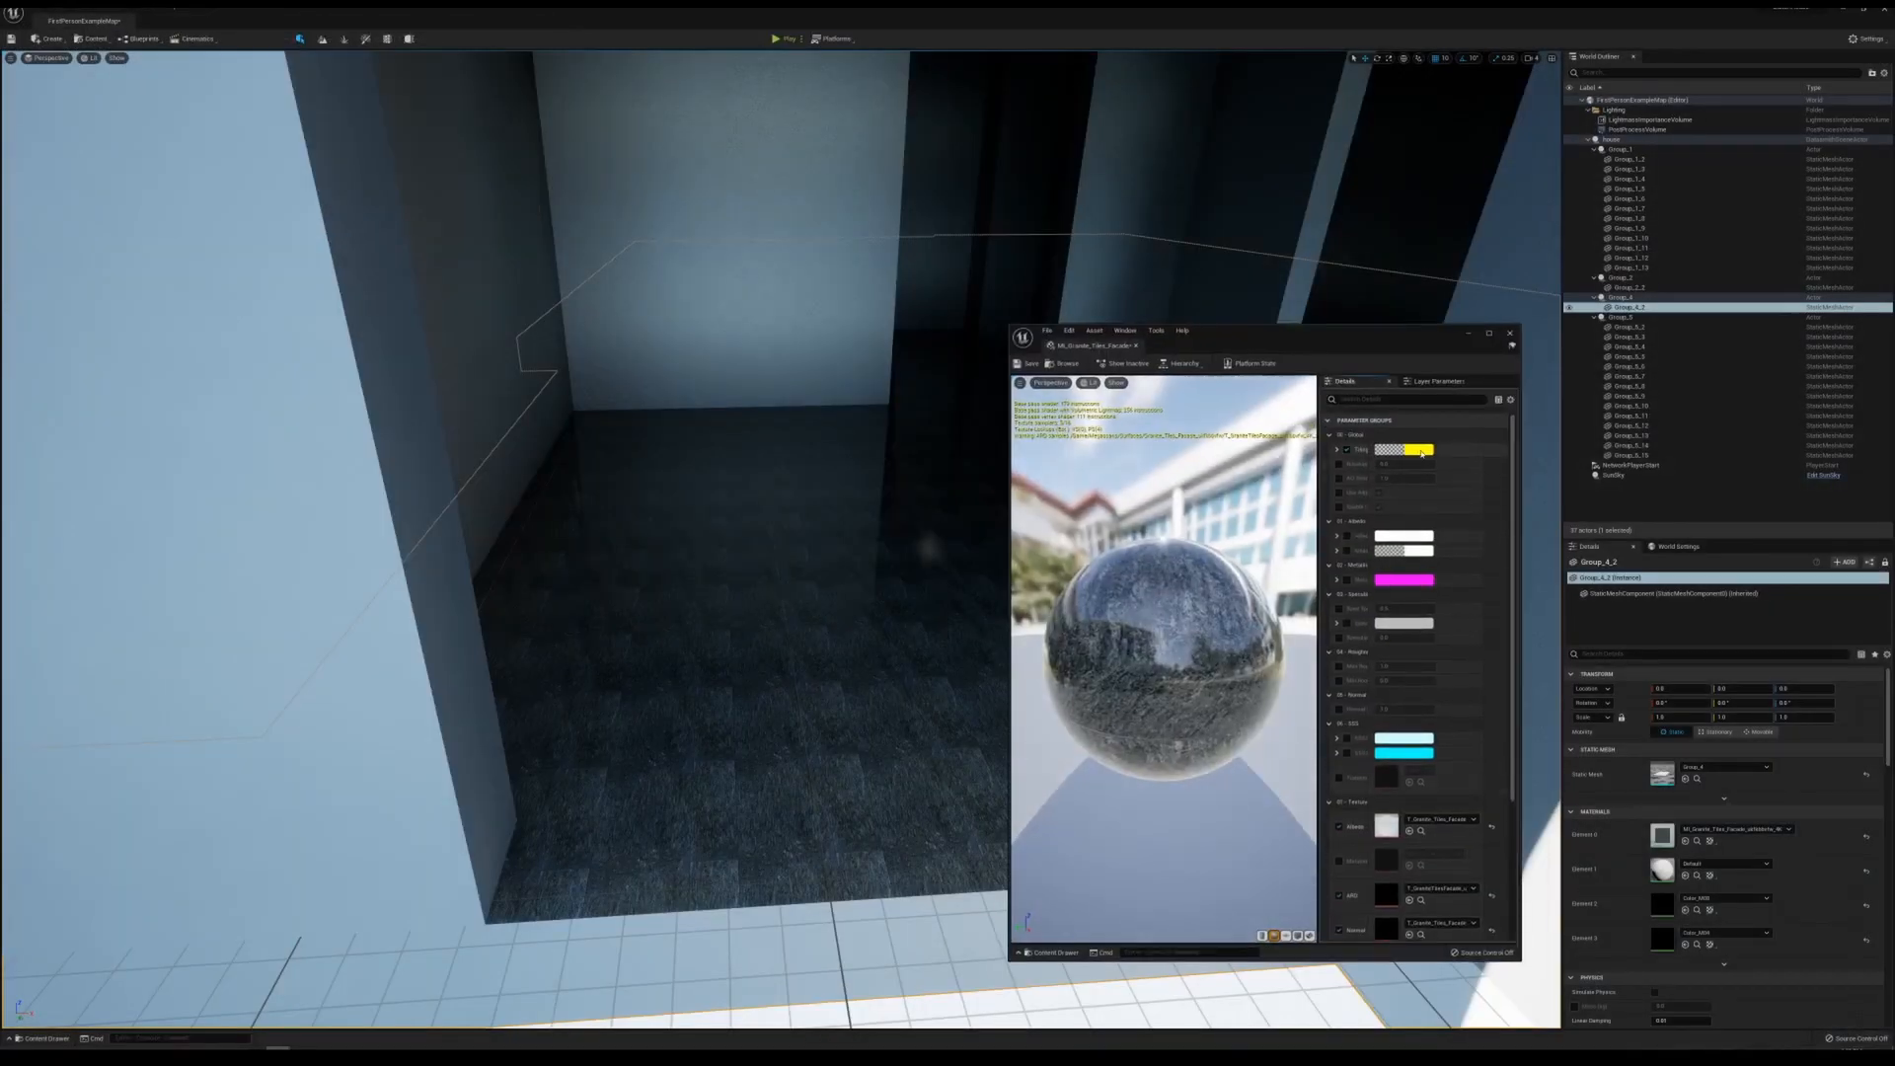
left_click(1422, 452)
left_click_drag(1565, 505, 1571, 551)
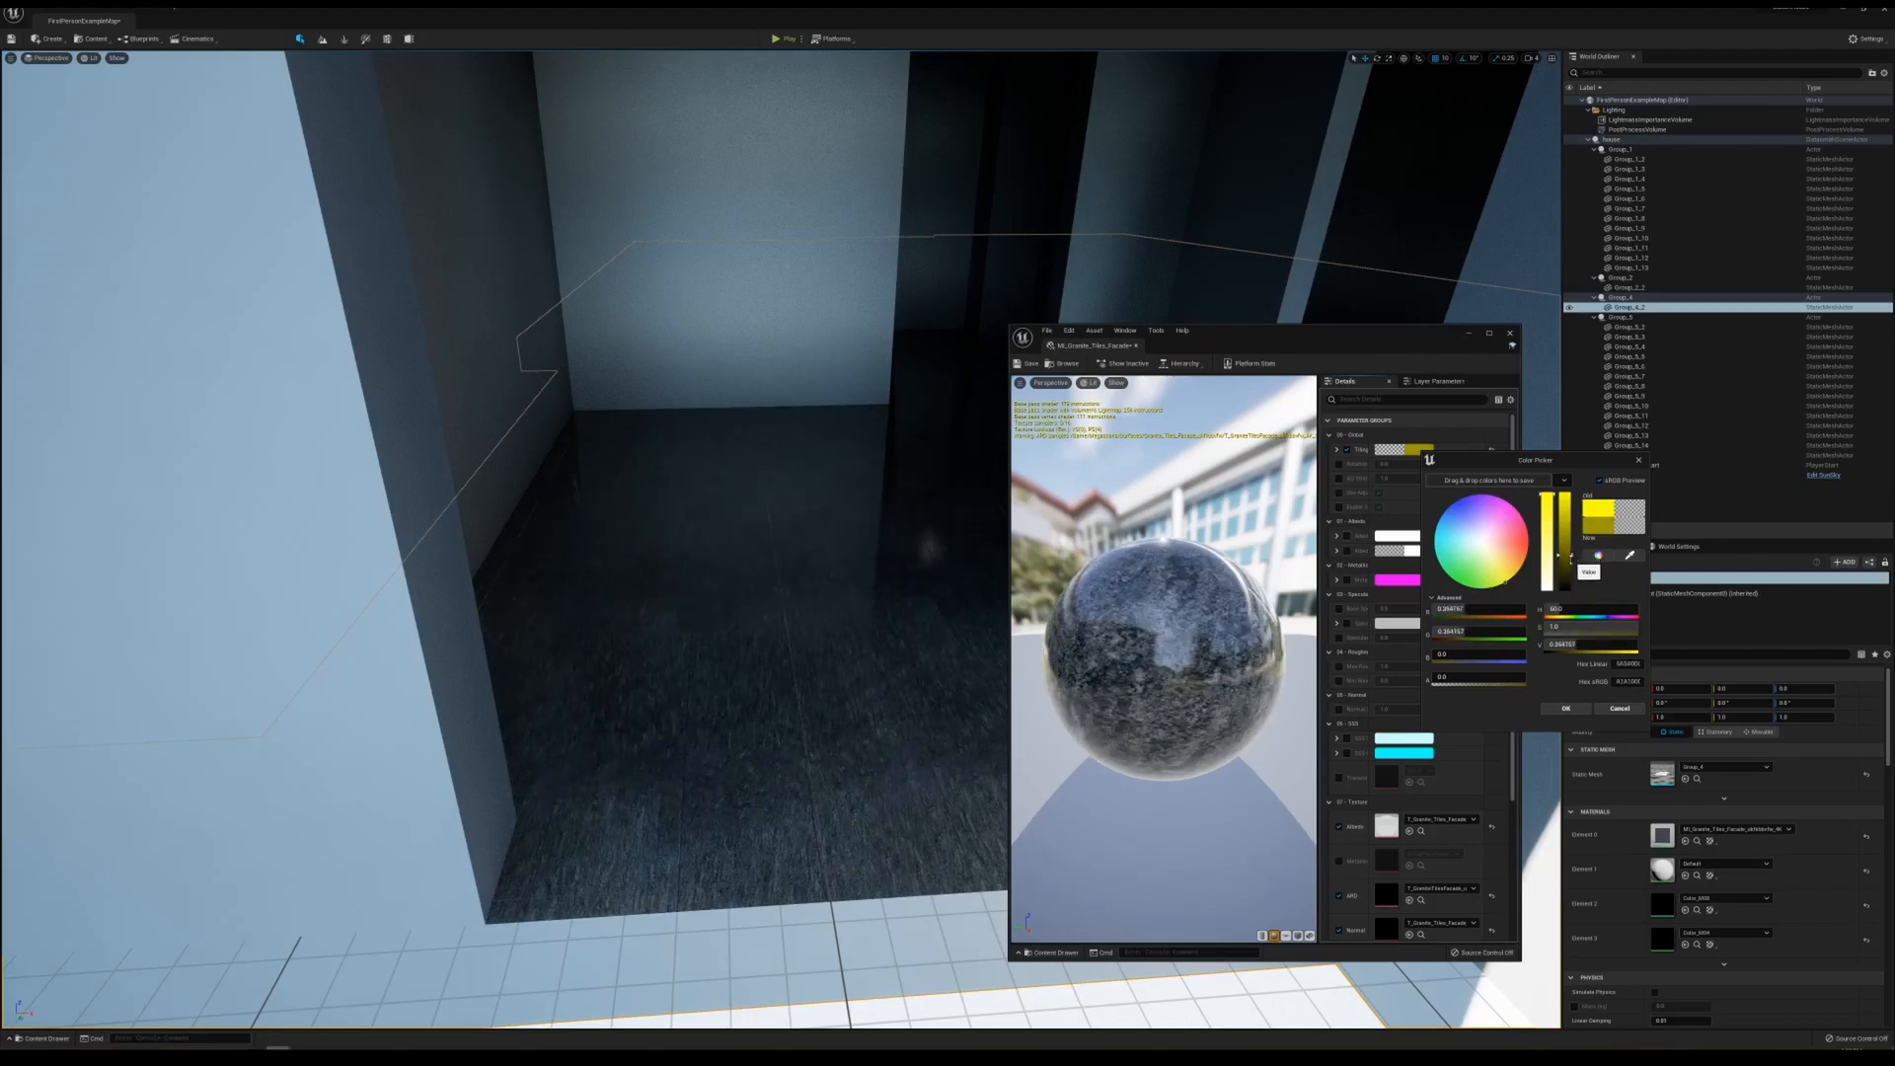
left_click(1566, 708)
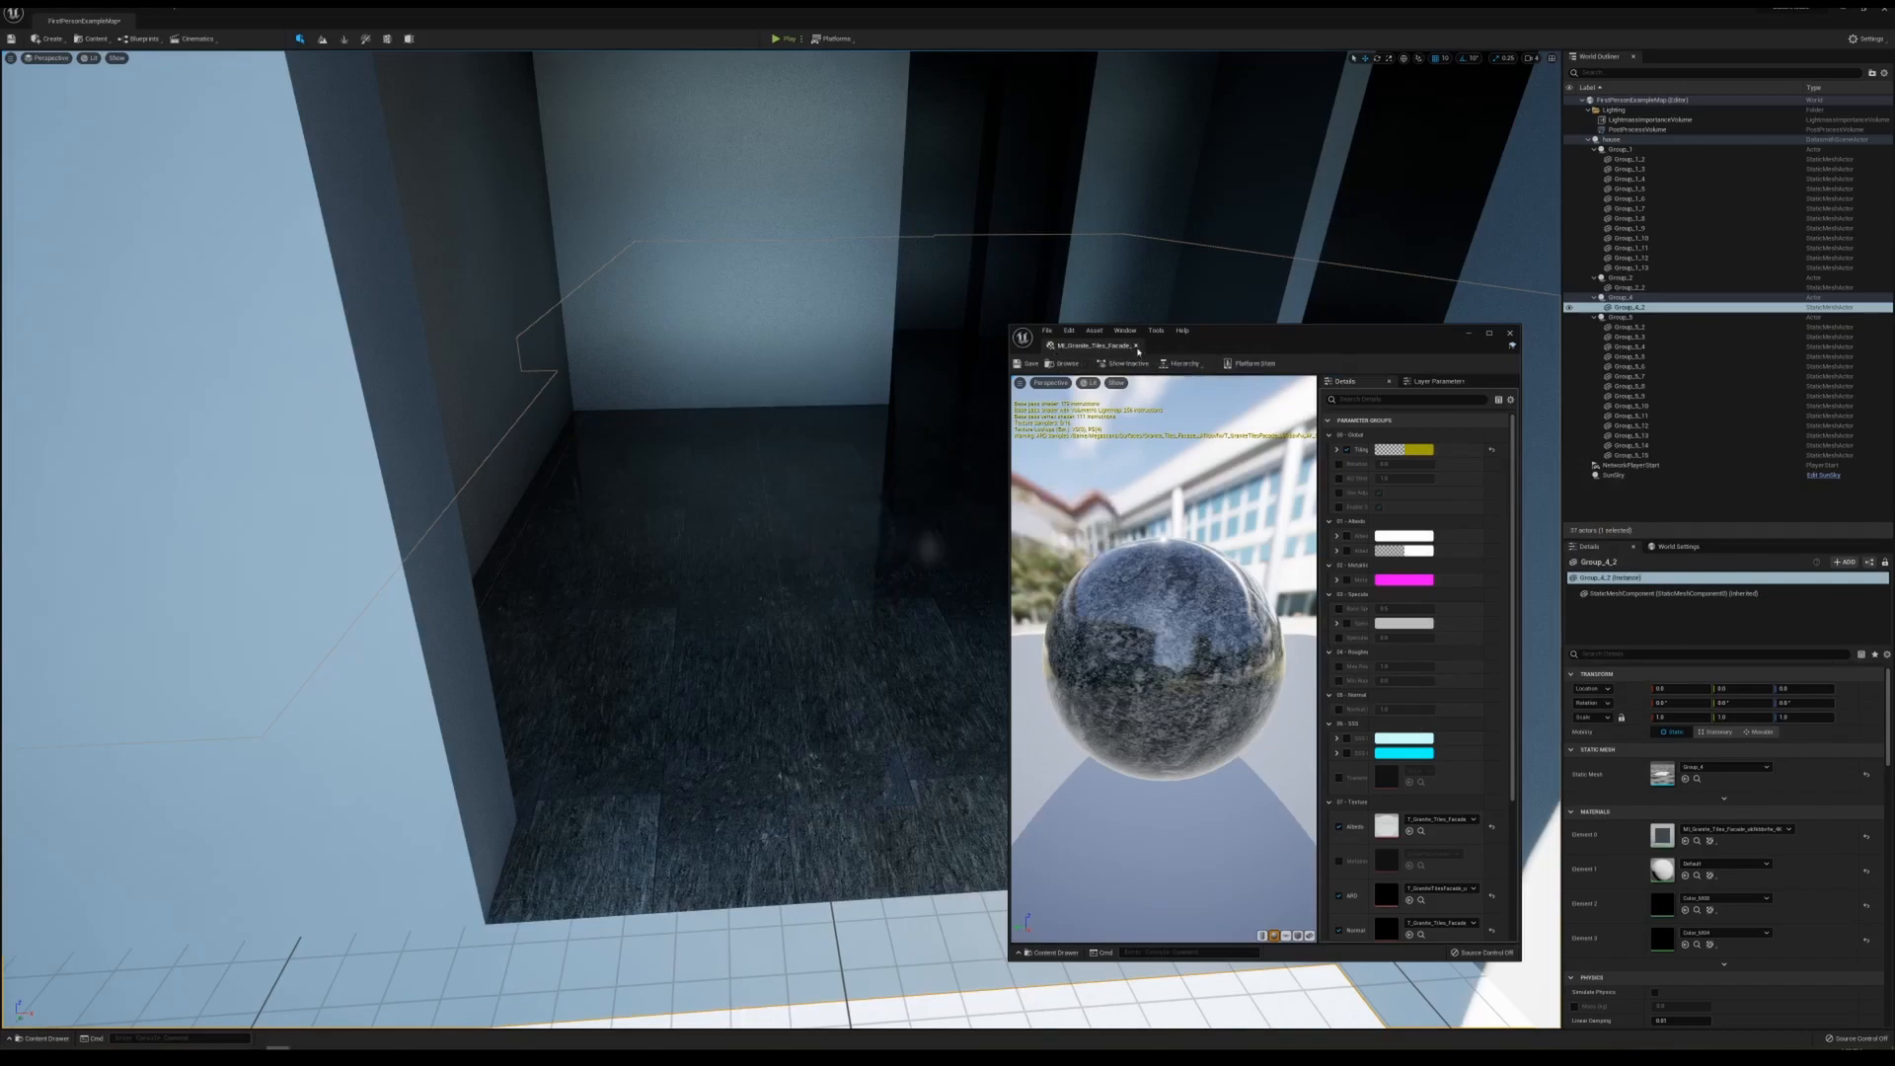
left_click(1136, 347)
- Select a ground-floor interior wall and extend the selection to all objects with the same material
right_click_drag(1115, 414, 1036, 363)
key("w")
key("s")
left_click(891, 519)
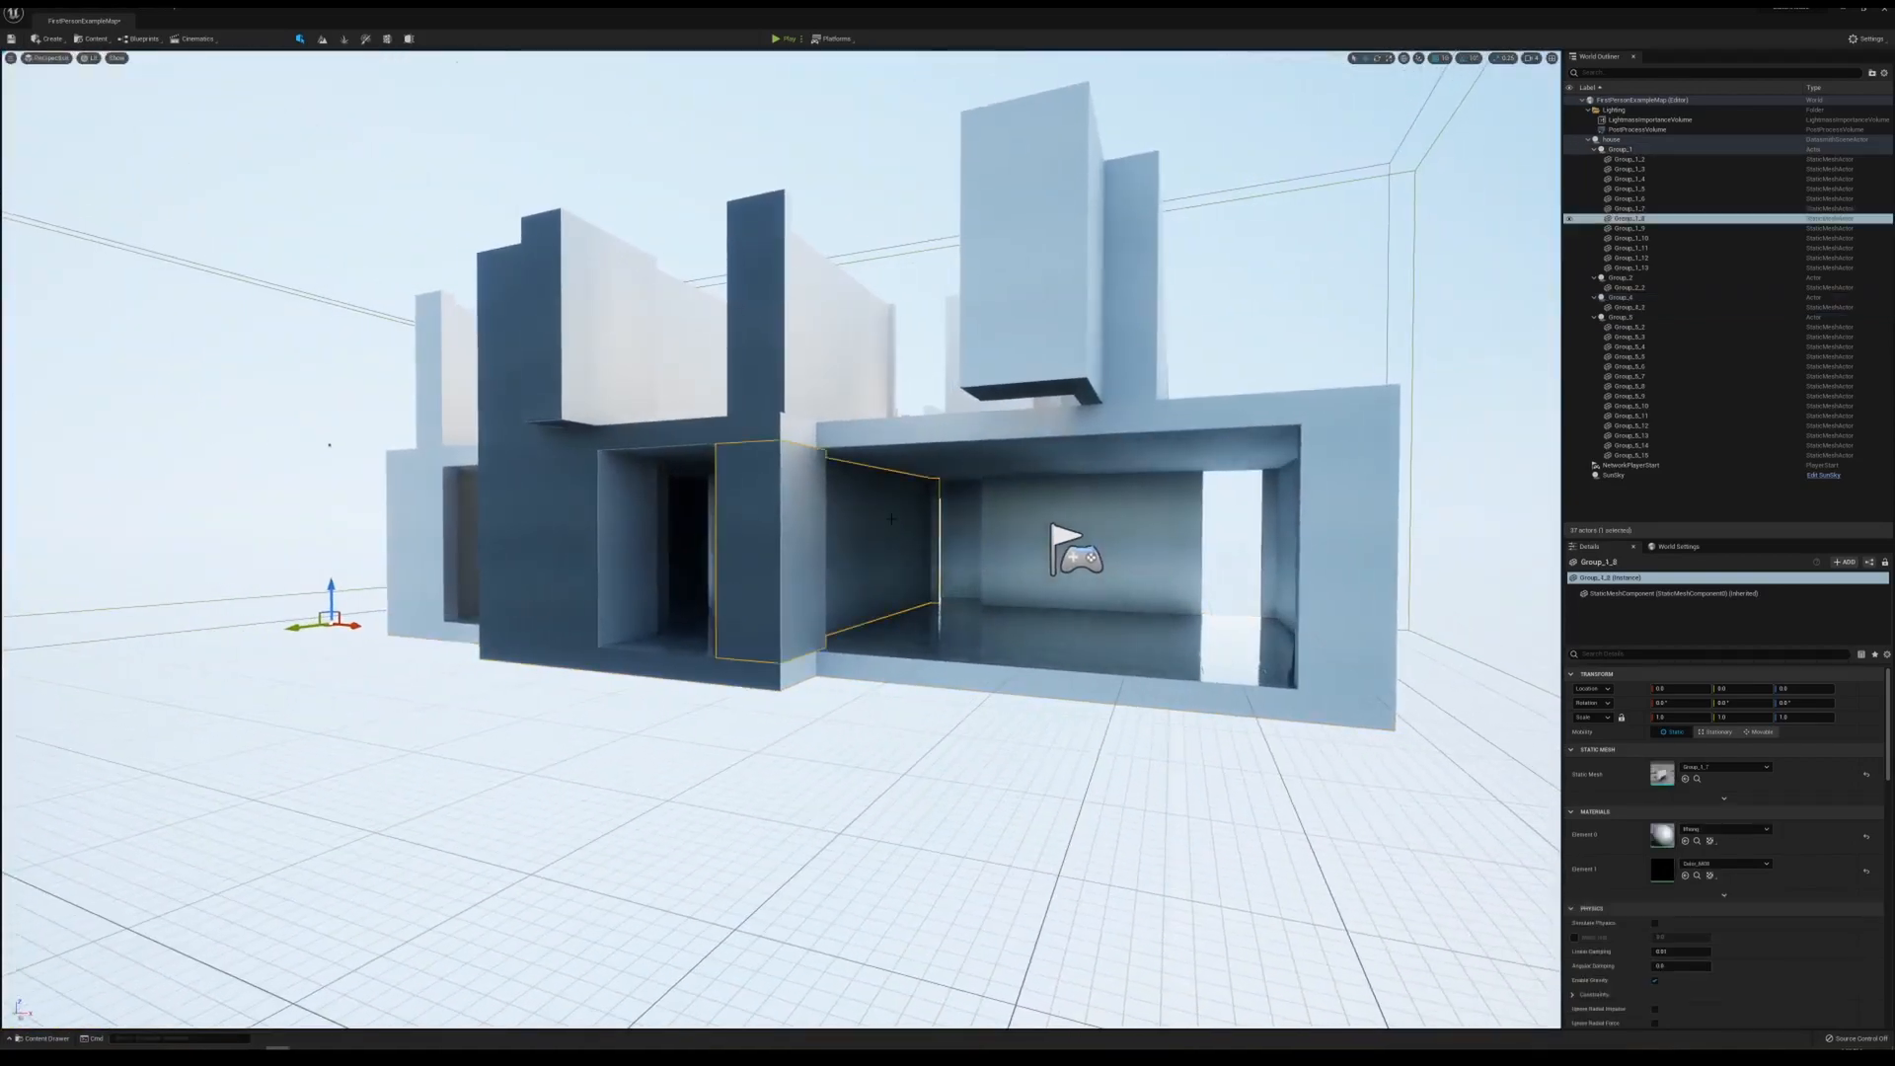
key("a")
right_click_drag(891, 519, 842, 516)
key("w")
key("d")
right_click(842, 517)
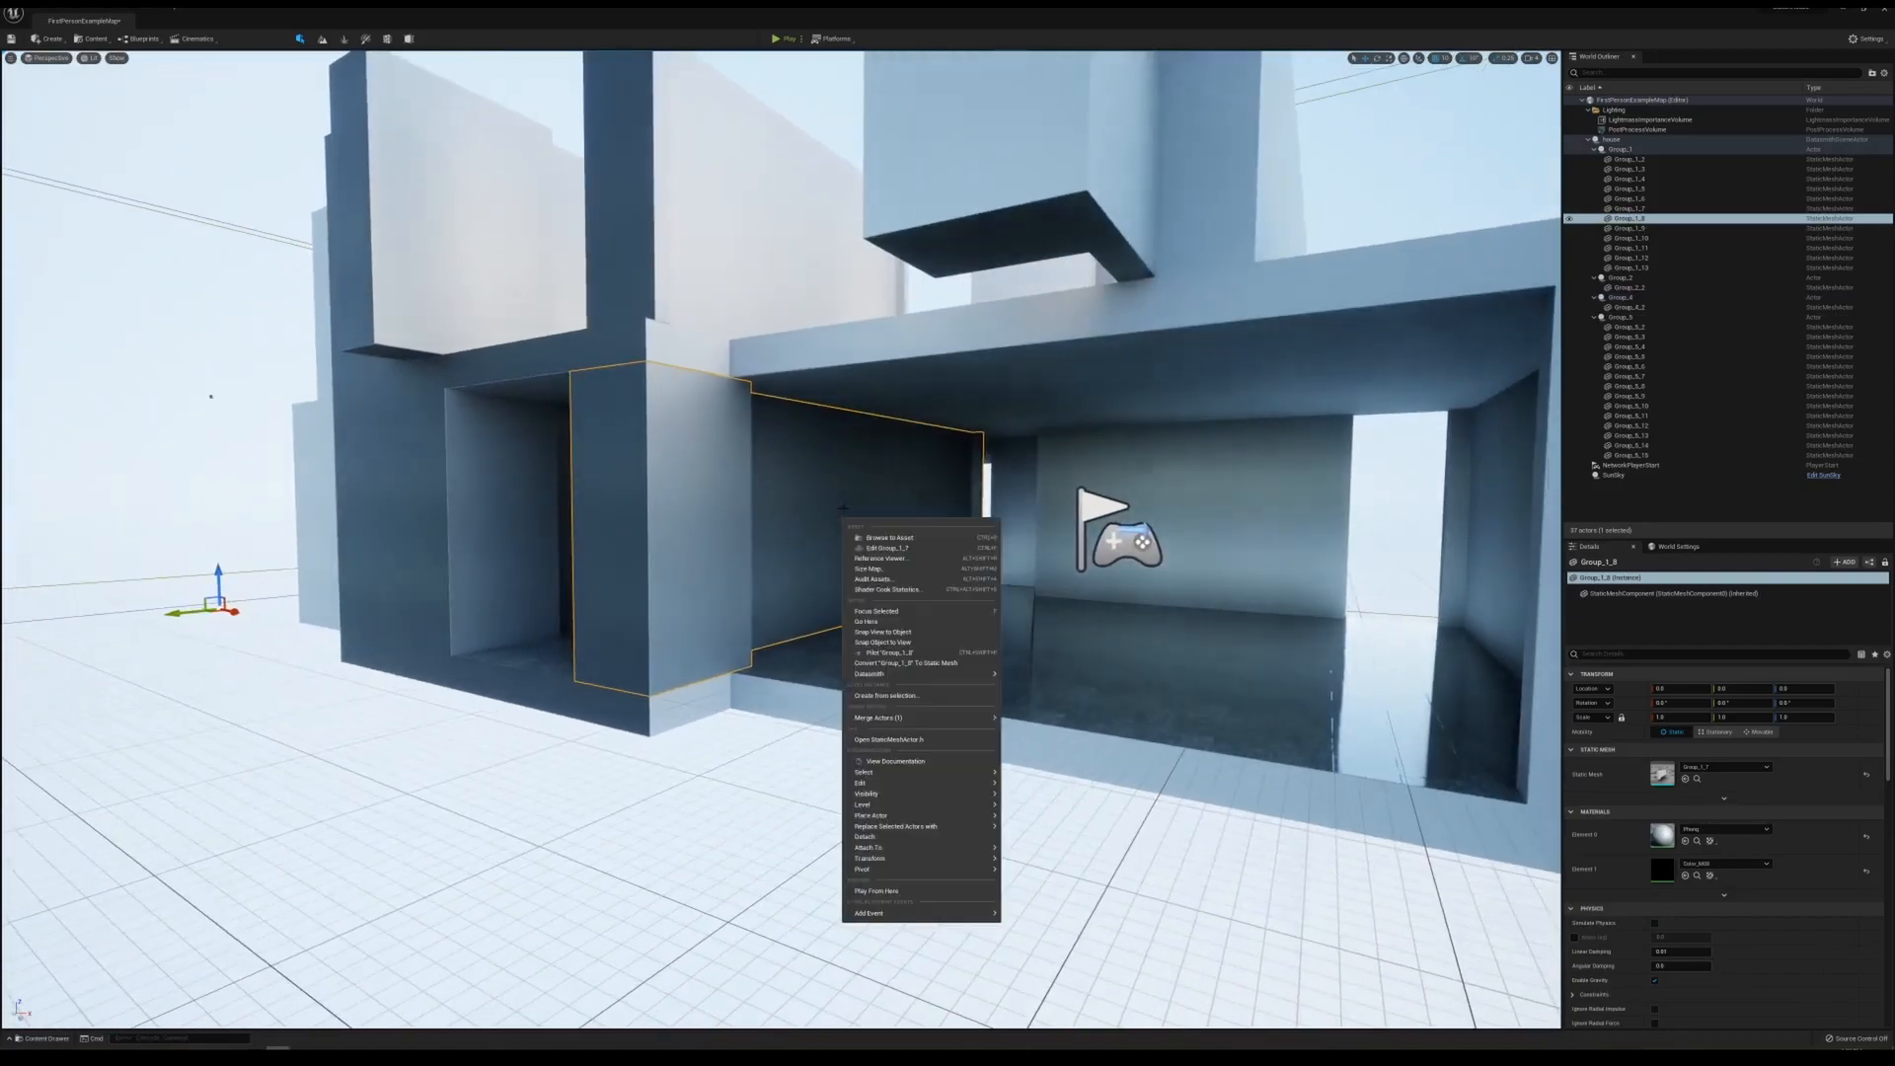
left_click(845, 501)
right_click(886, 502)
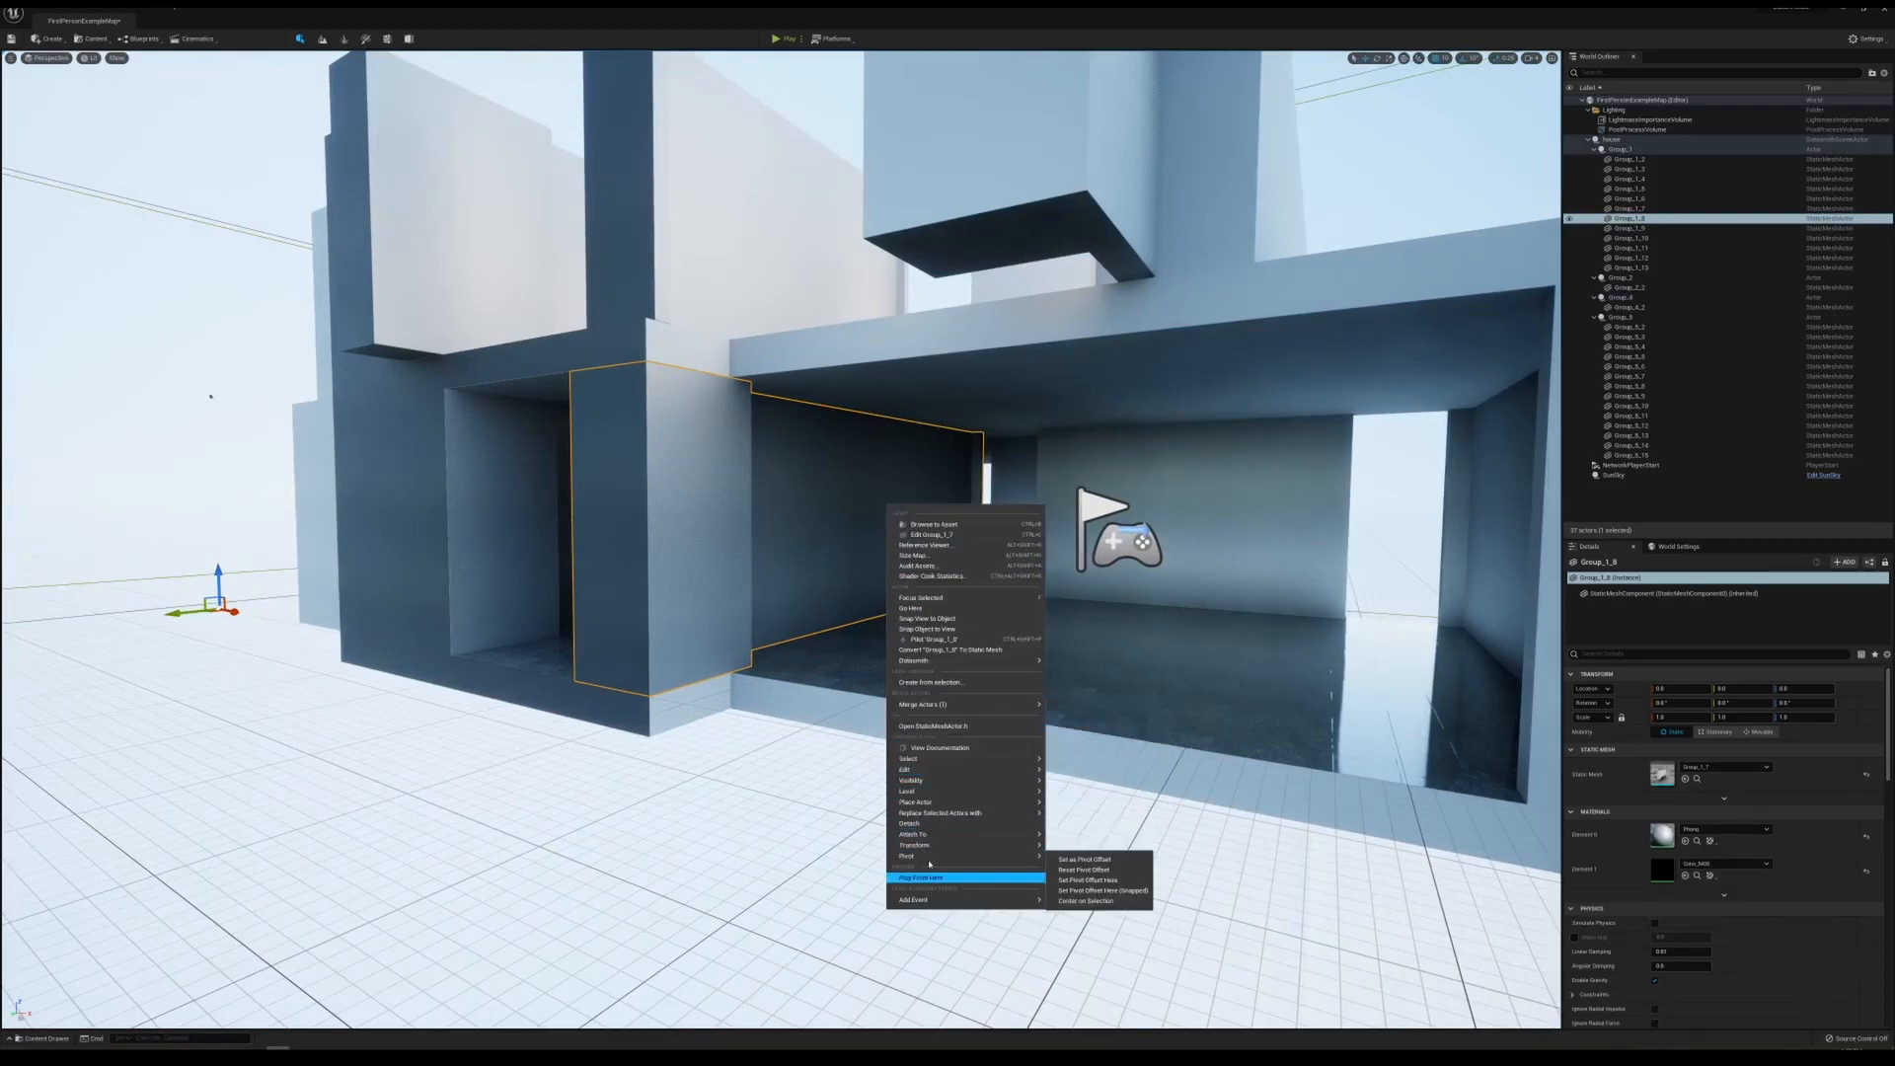
mouse_move(936, 759)
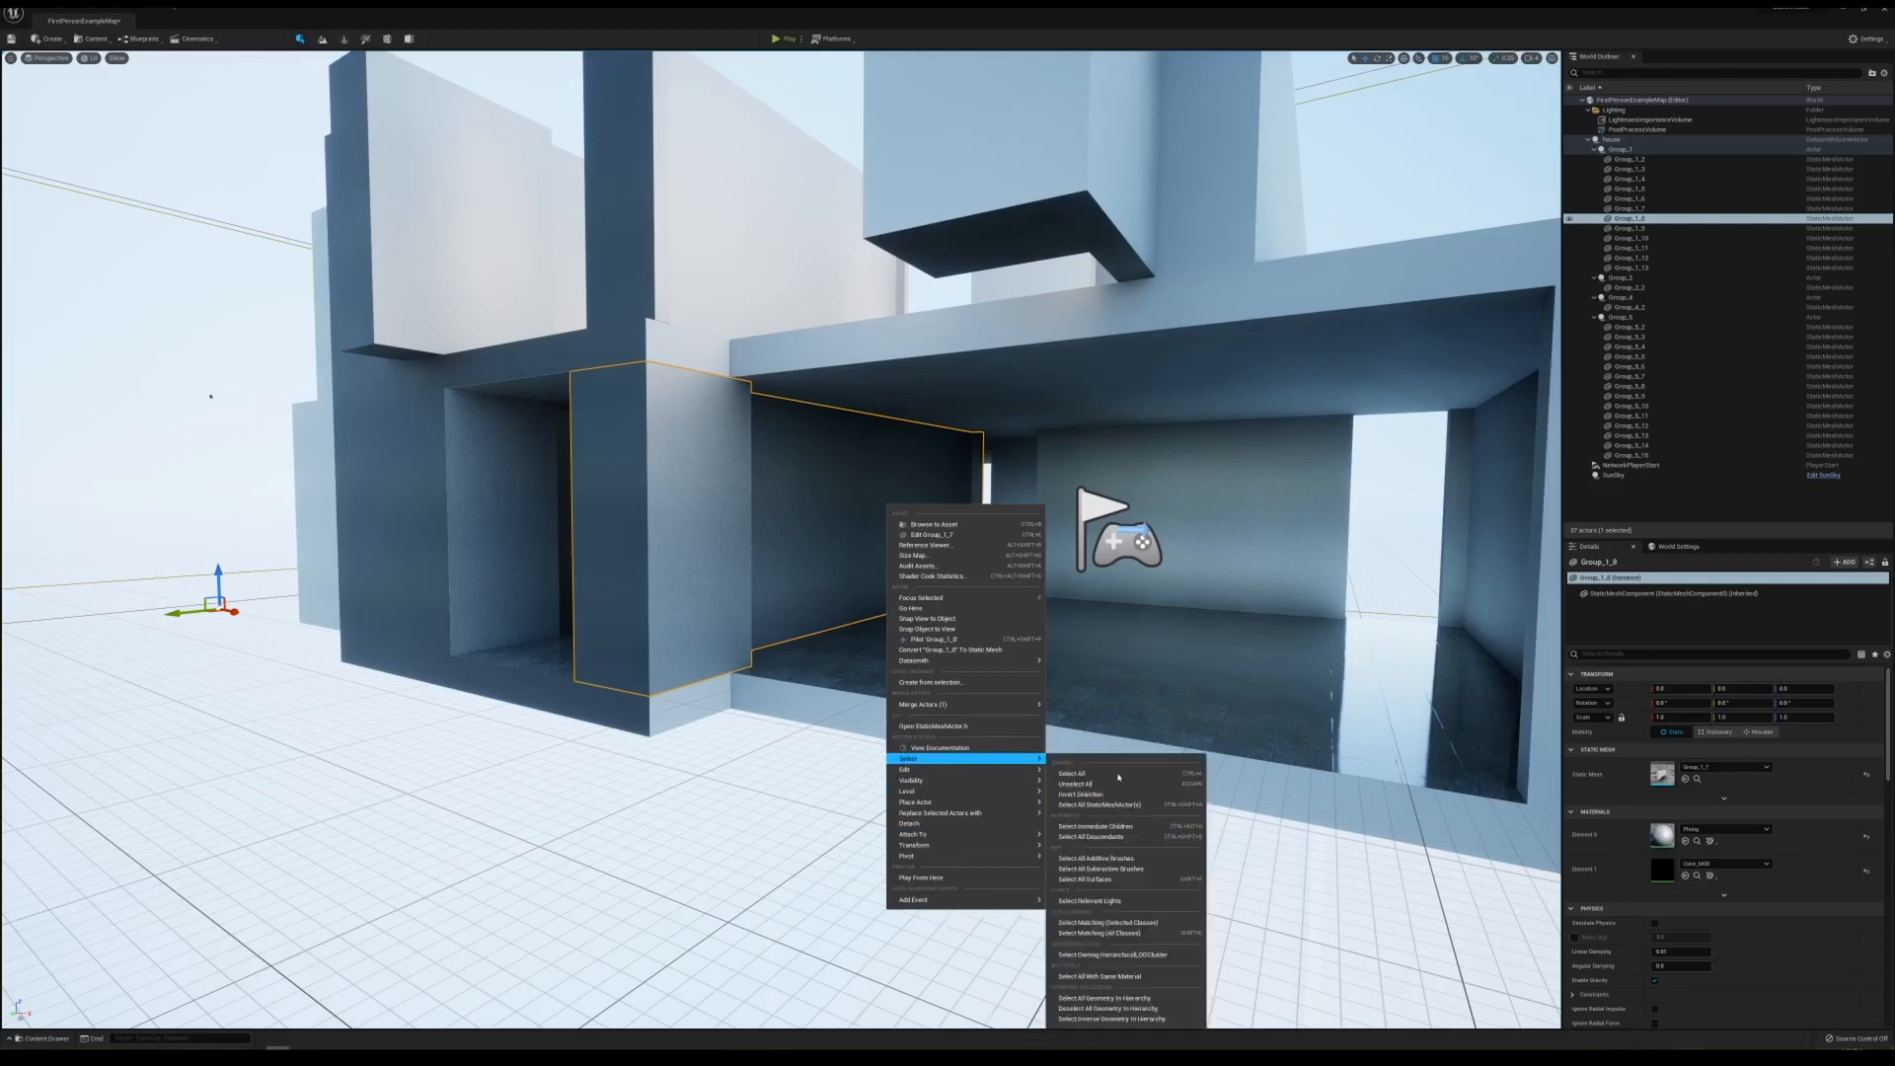
left_click(1140, 977)
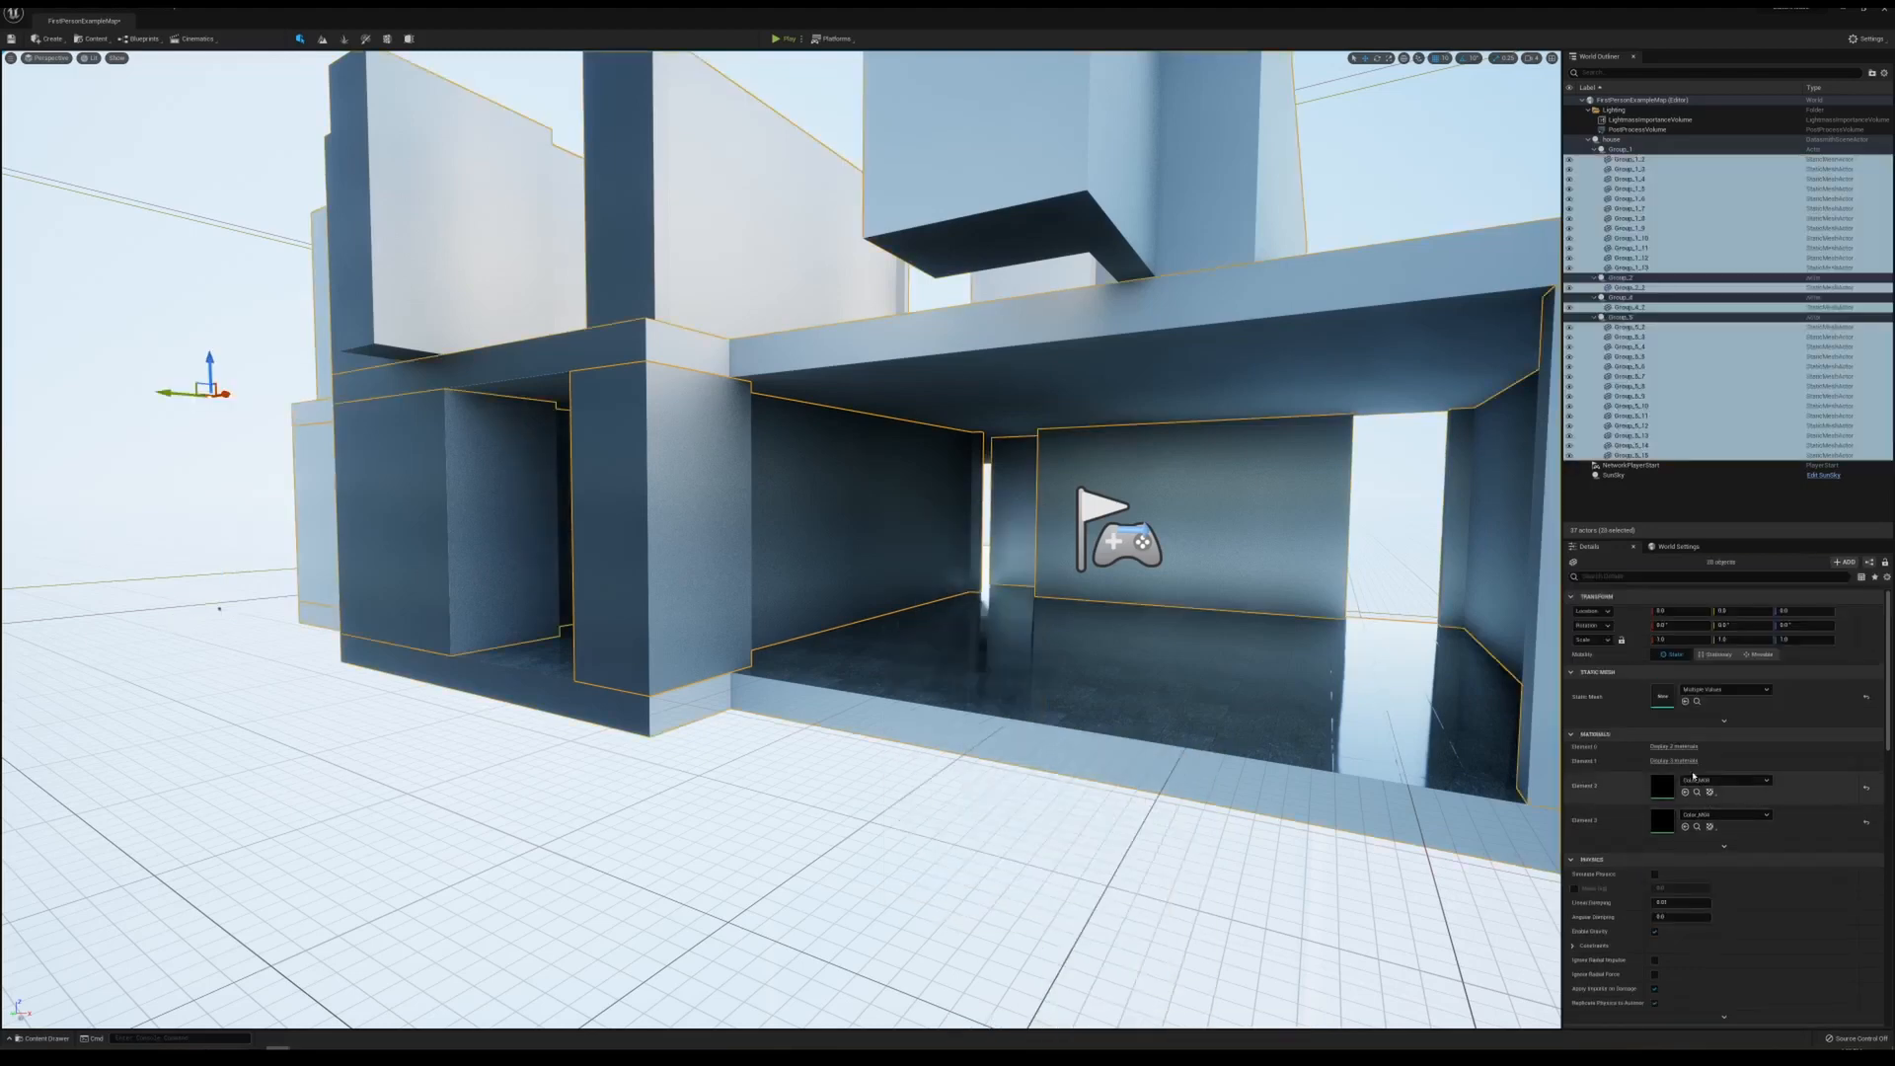
- Replace the Phong material in the Element 0 slot of all selected house objects with the Stucco Wall material
left_click(1701, 800)
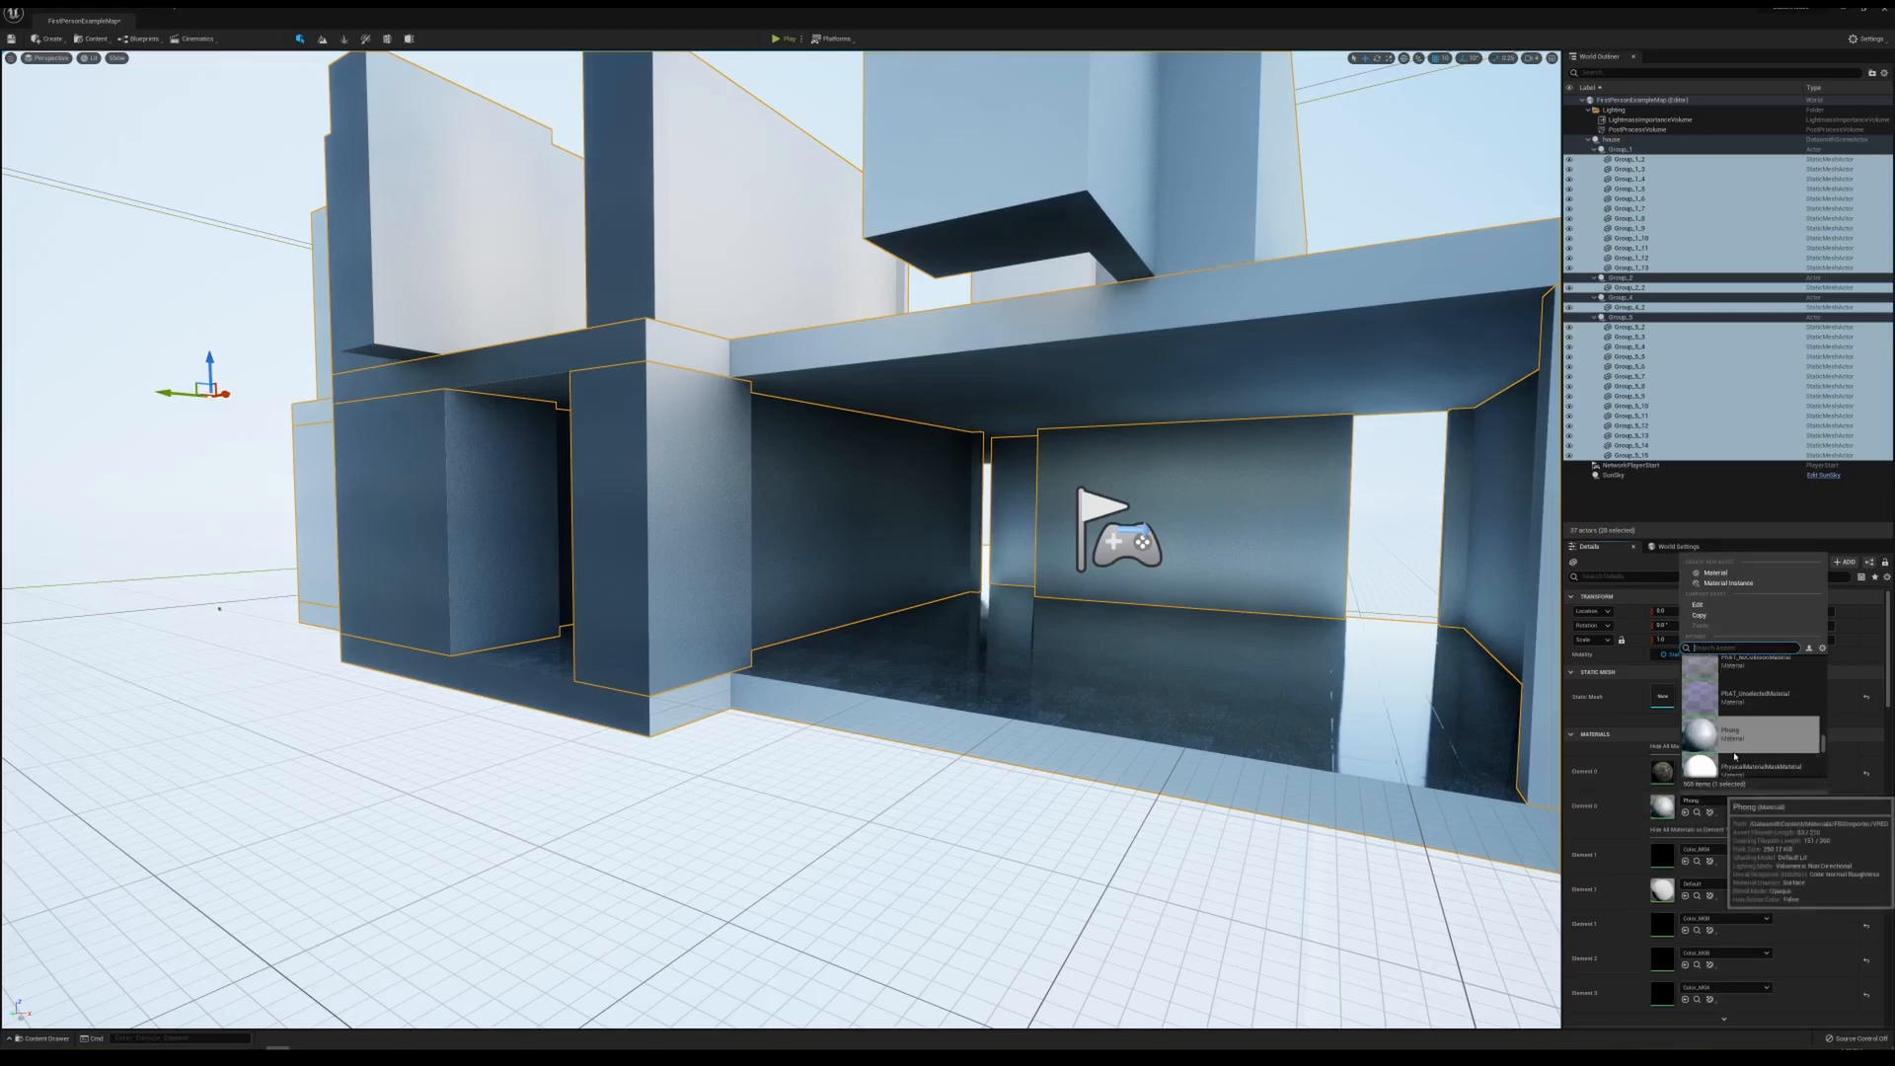
type("point")
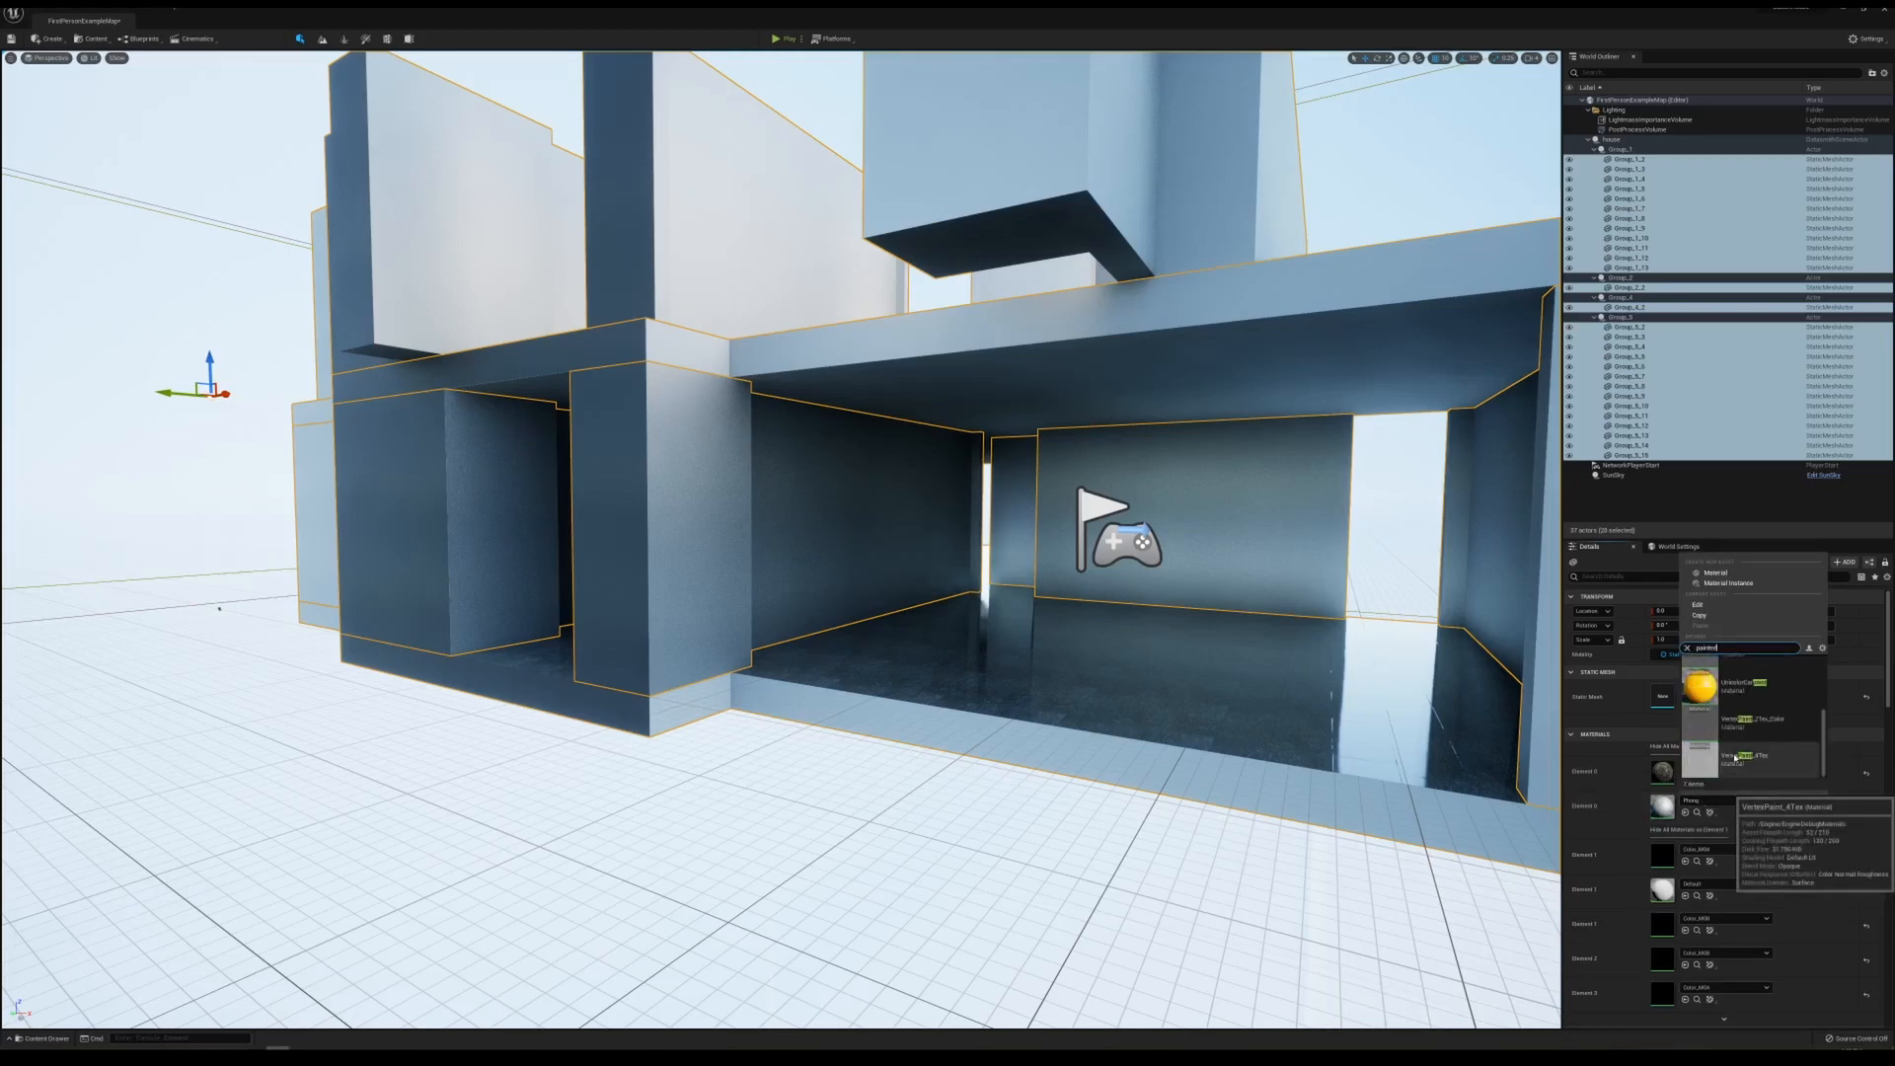
type("ed")
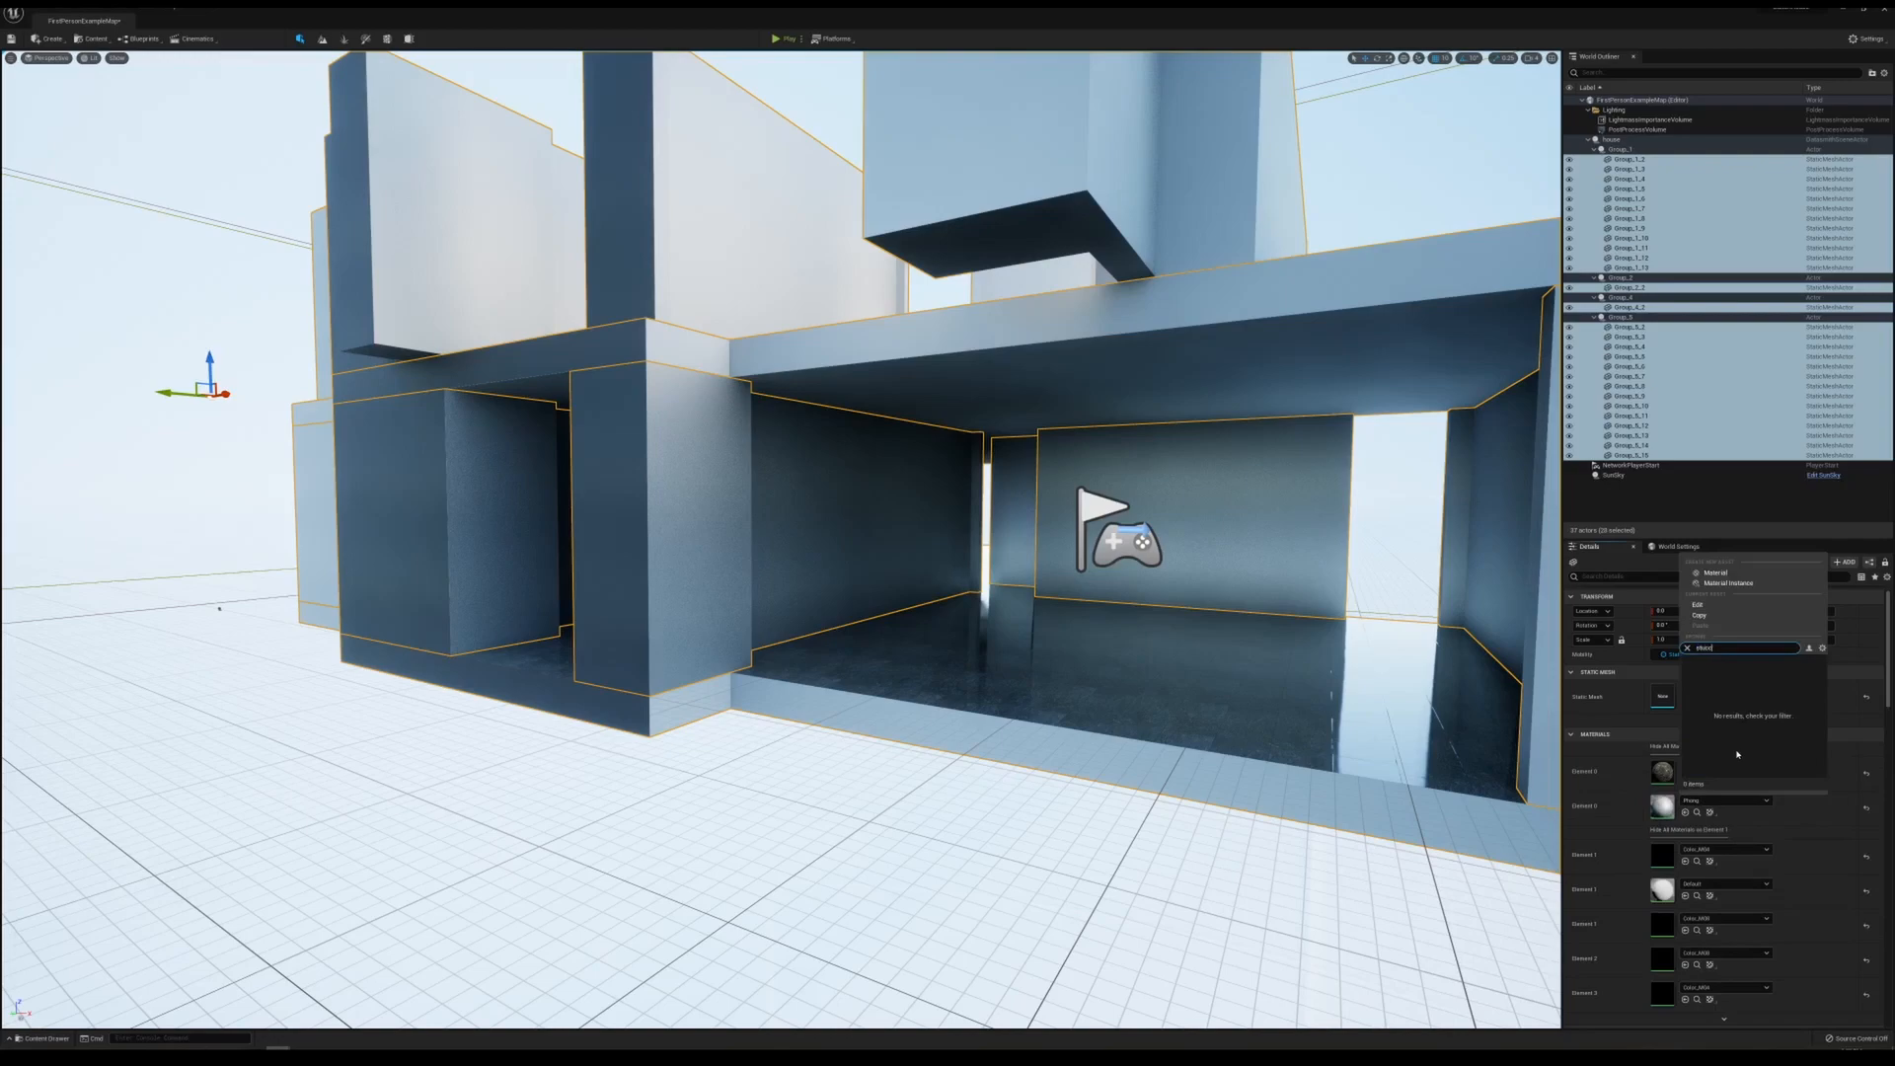
left_click(1771, 680)
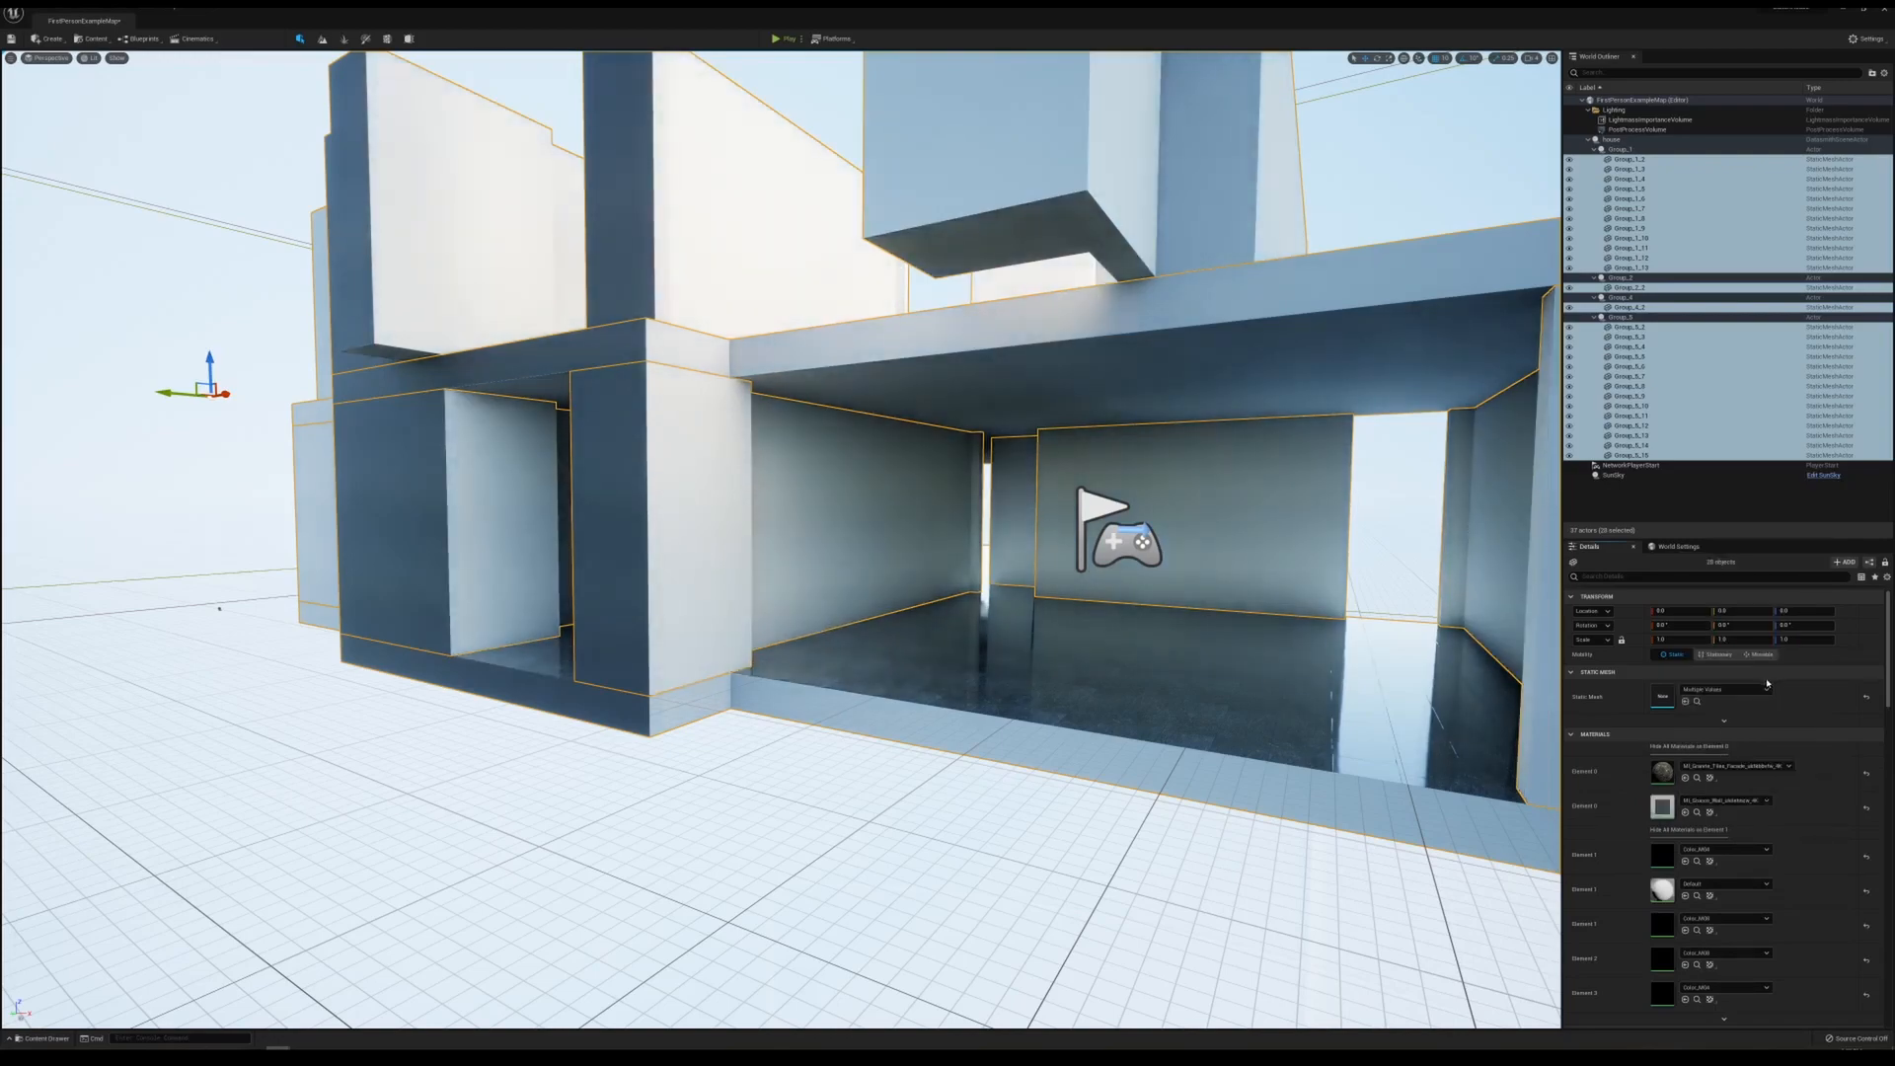
- Deselect the house, play the level, and walk through the ground floor to inspect the stucco walls and granite floor
key("s")
mouse_move(1214, 686)
right_mouse_down()
mouse_move(1091, 634)
mouse_move(1189, 725)
mouse_move(1239, 711)
right_mouse_up()
key("a")
key("w")
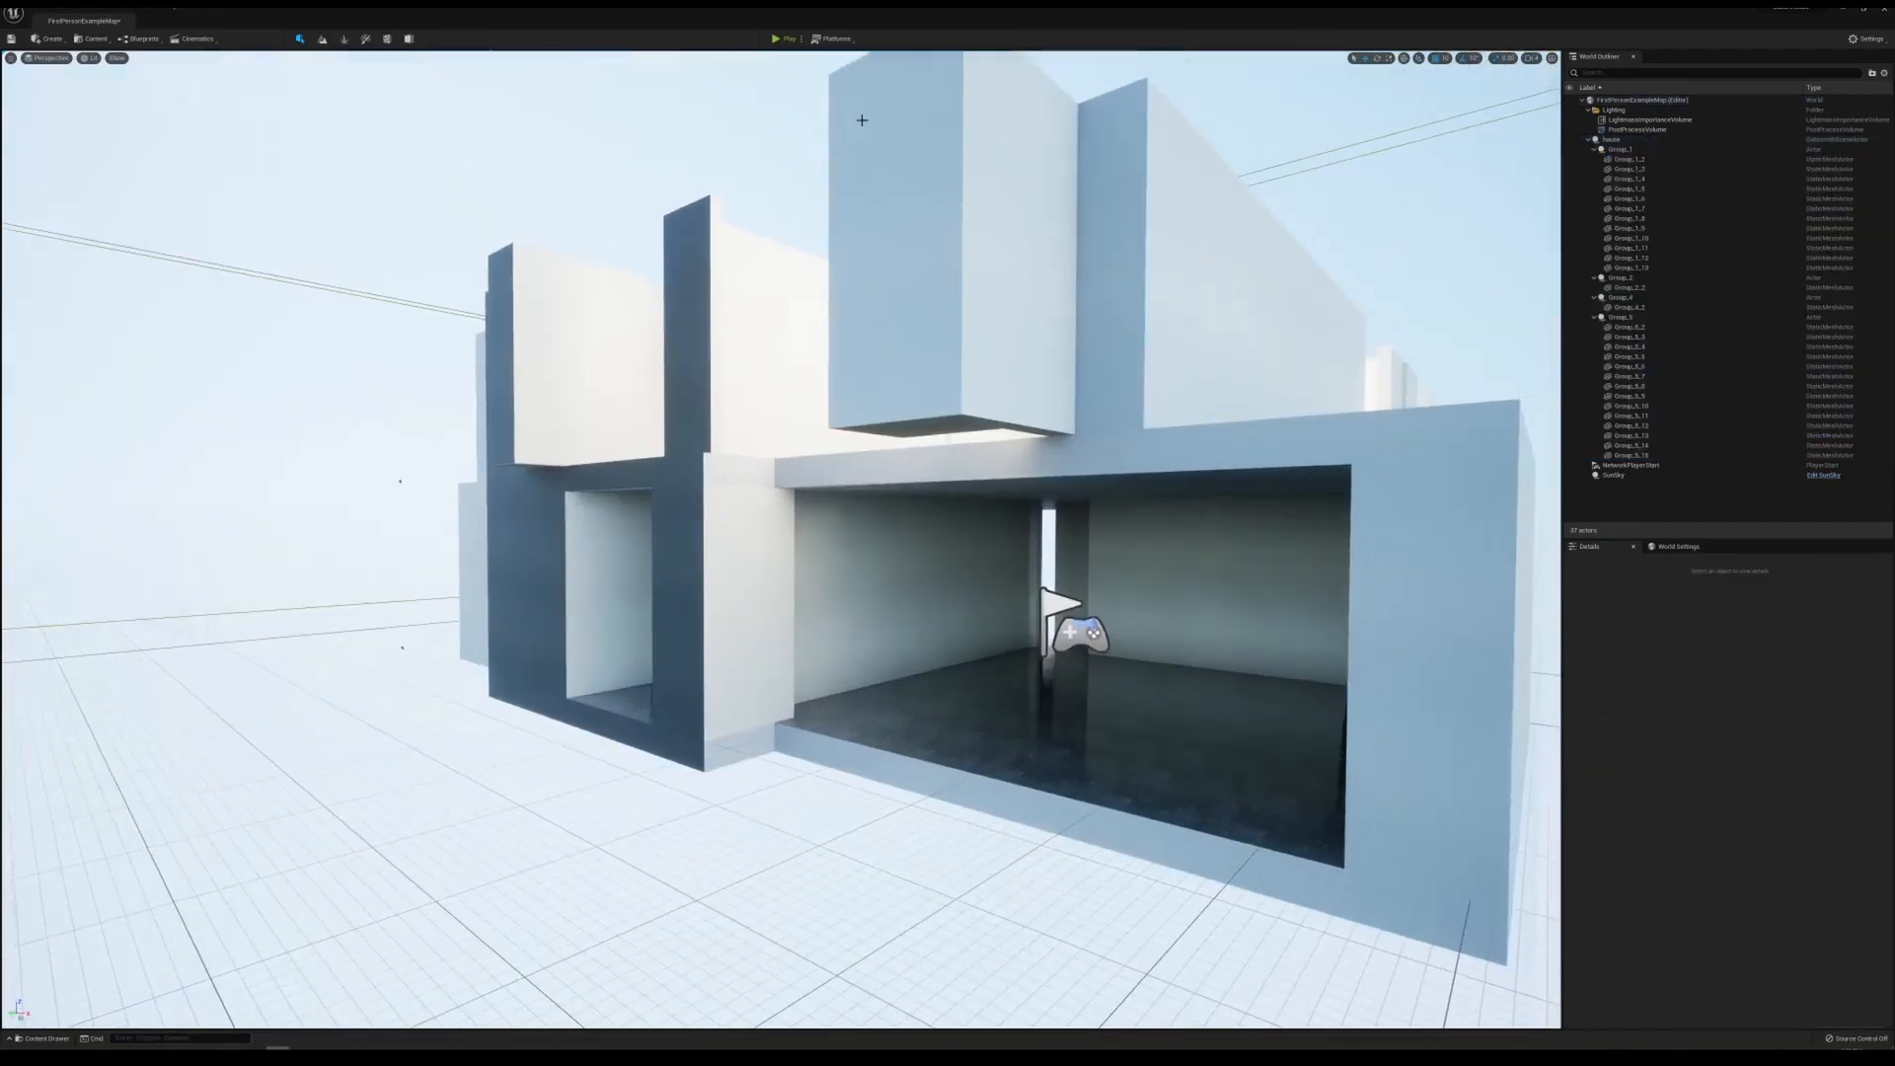
left_click(783, 42)
left_click(785, 553)
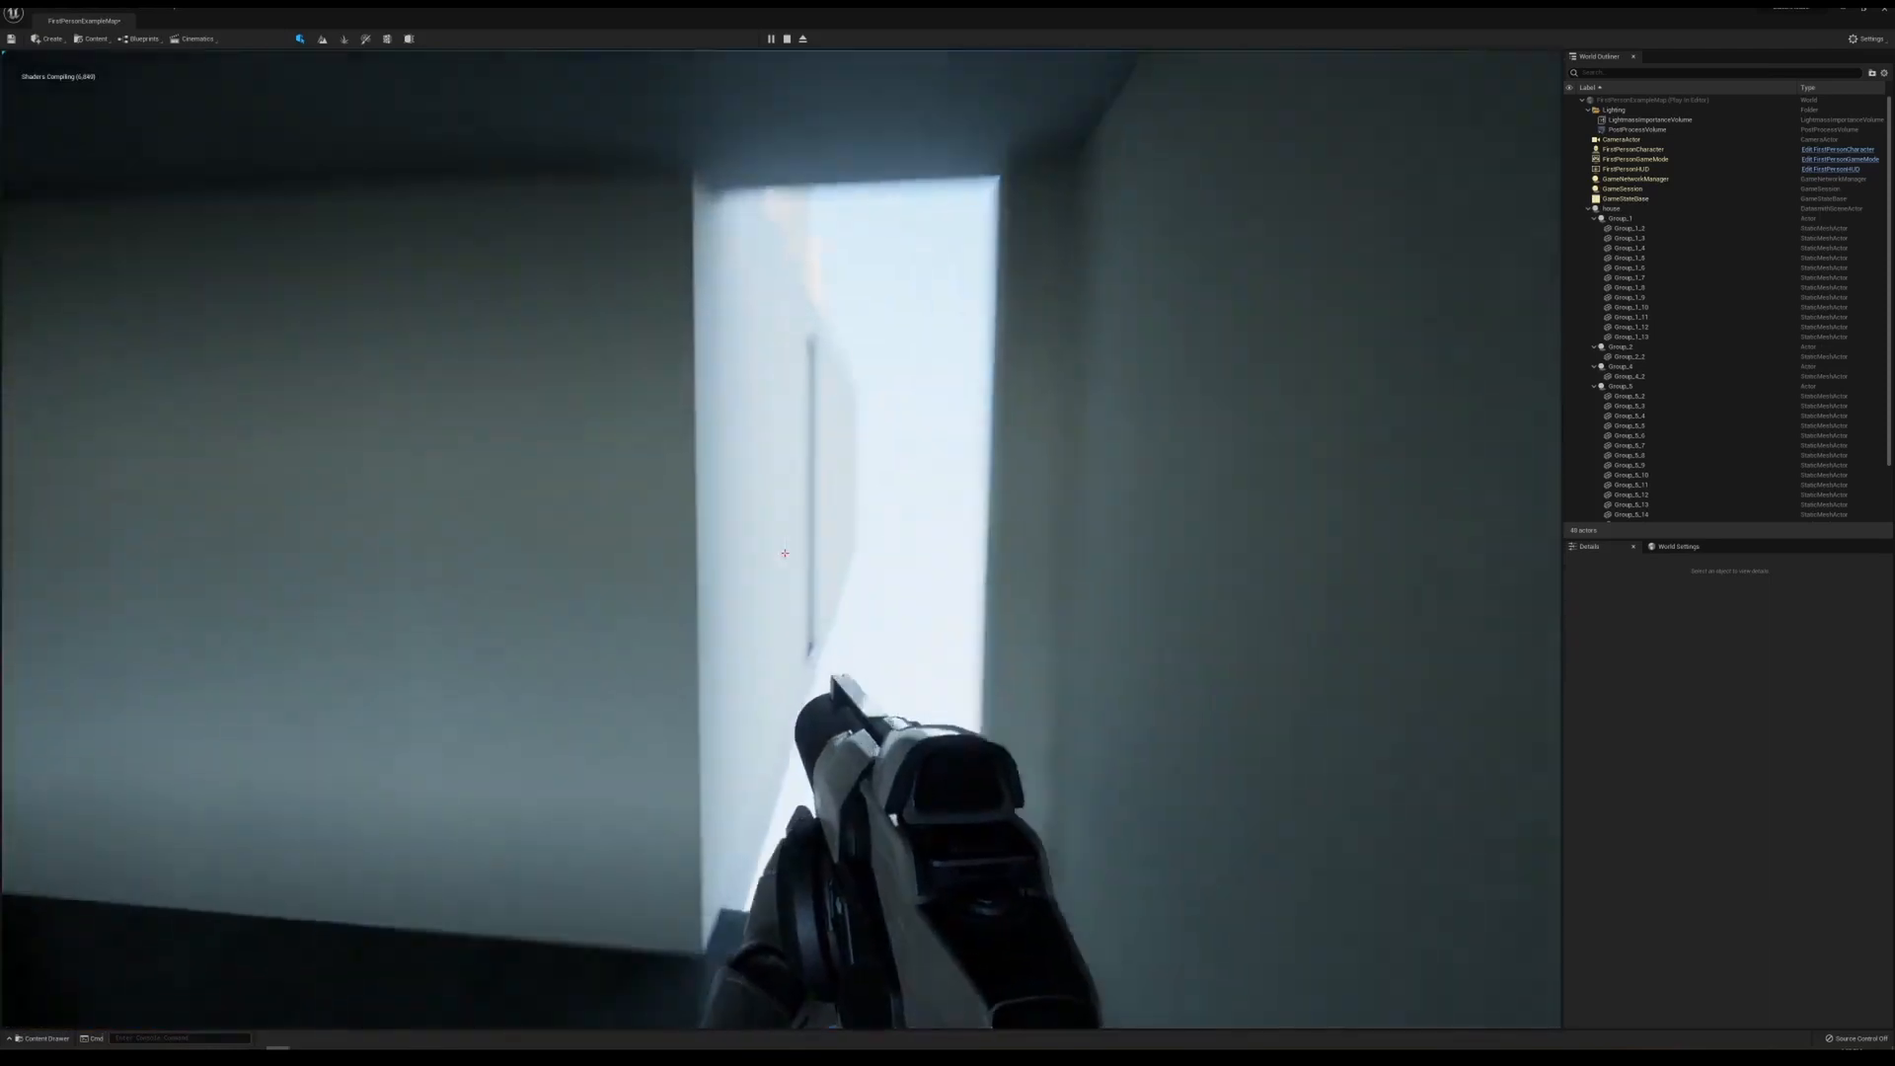
key("w")
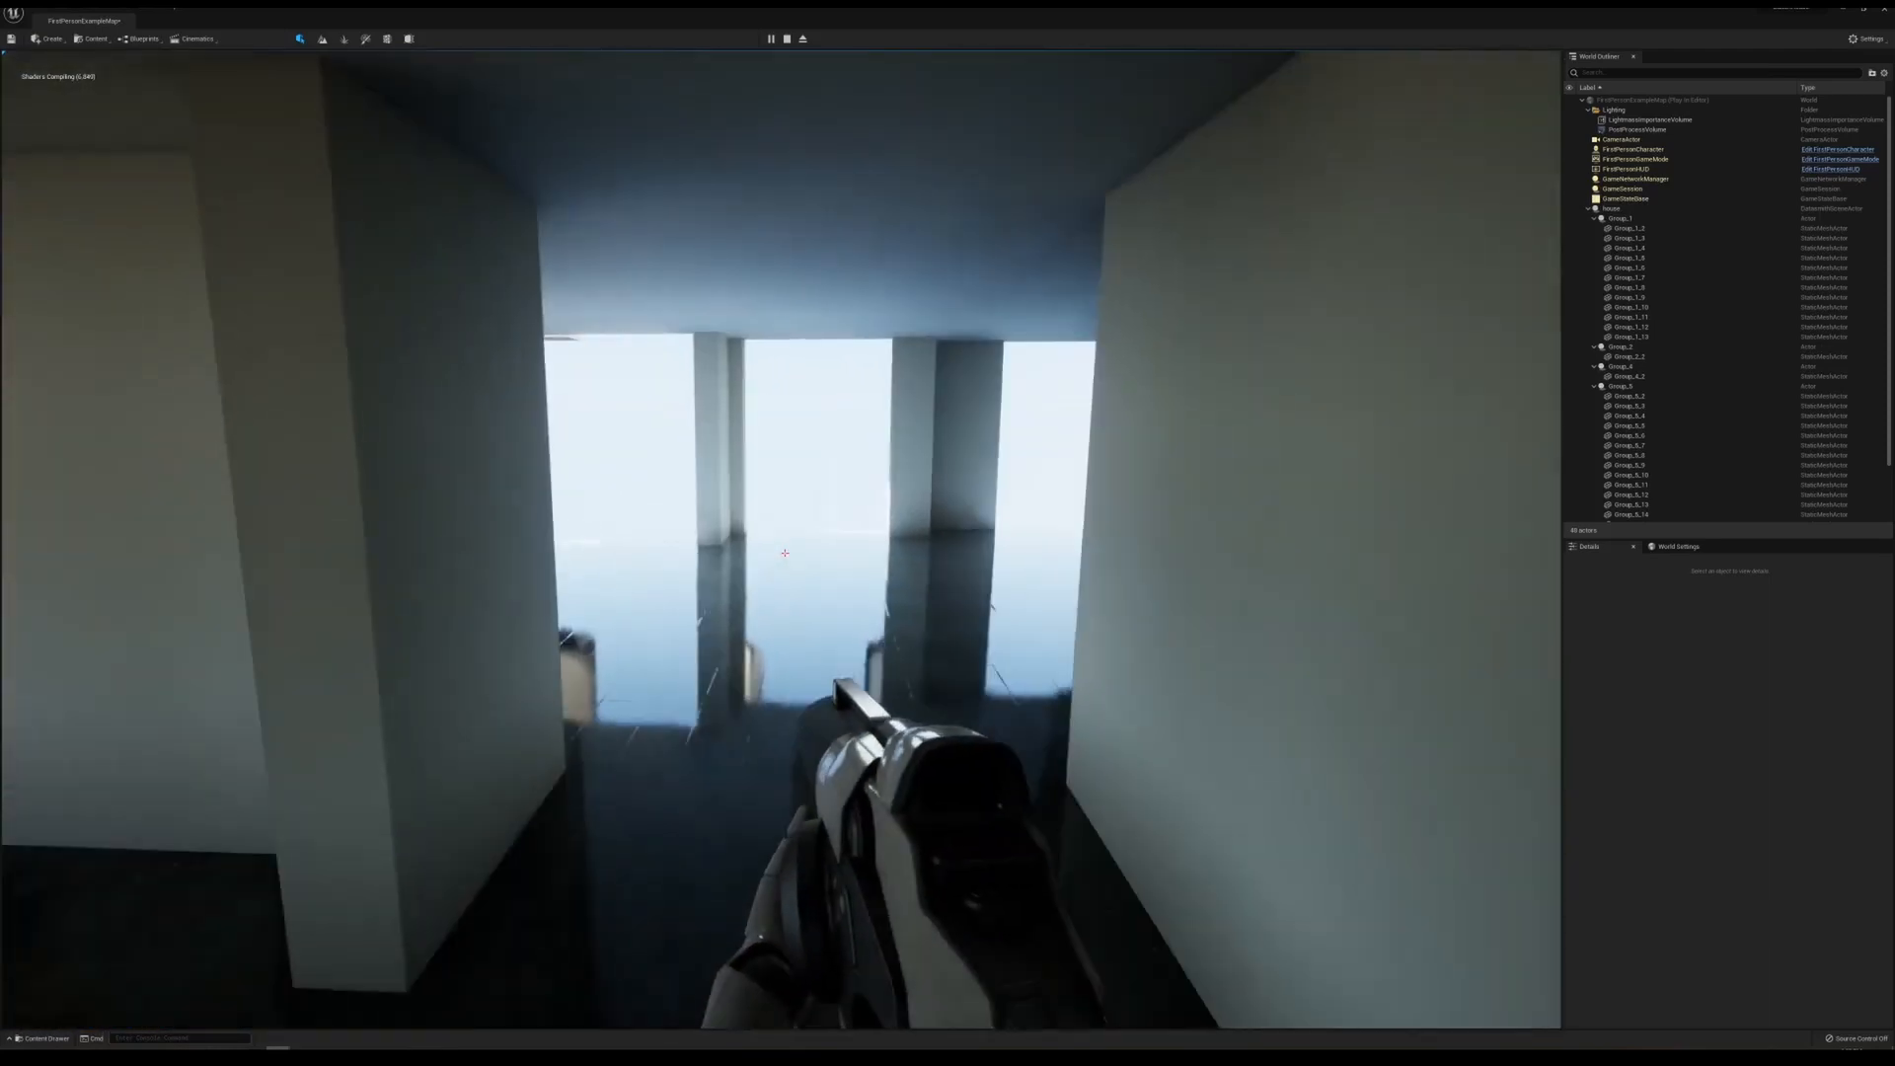
key("w")
- Fire projectiles around the open ground-floor room and look at the floor's reflections and the wall lighting
left_click(785, 553)
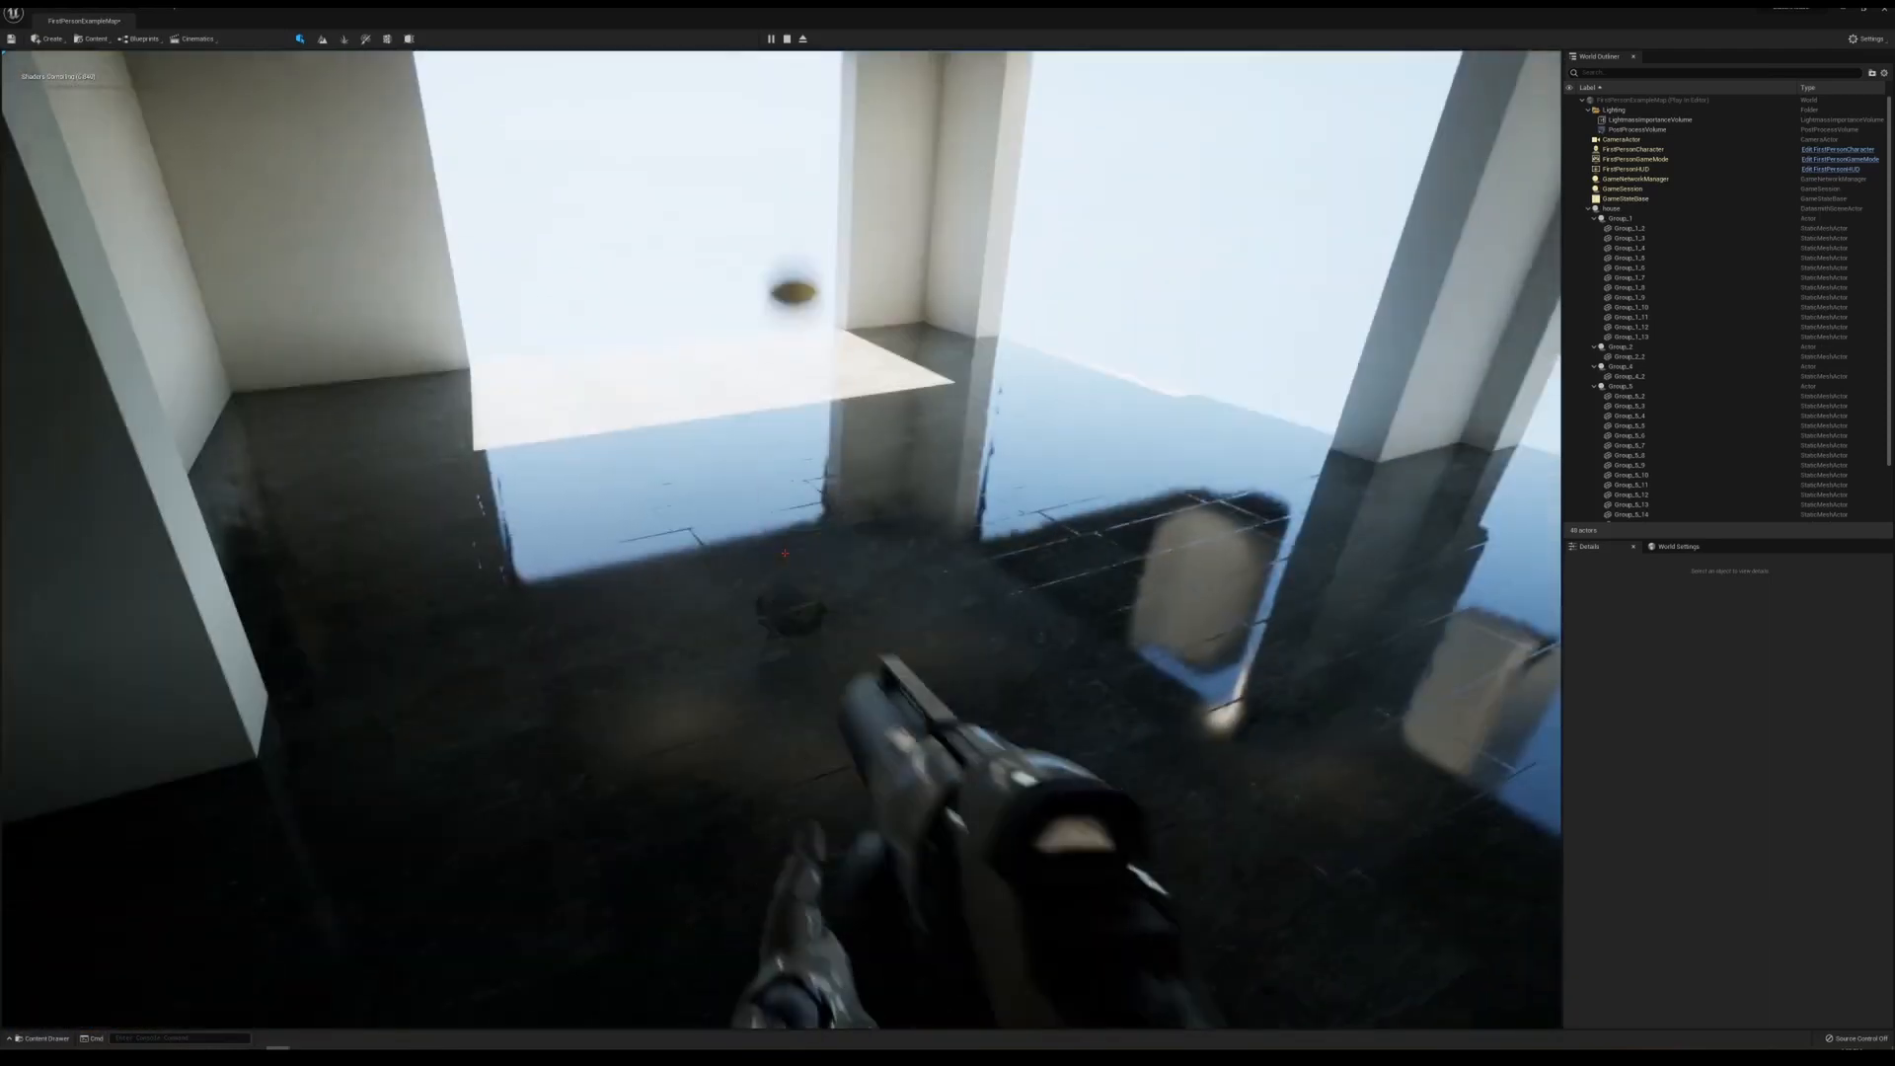
left_click(785, 552)
left_click(785, 553)
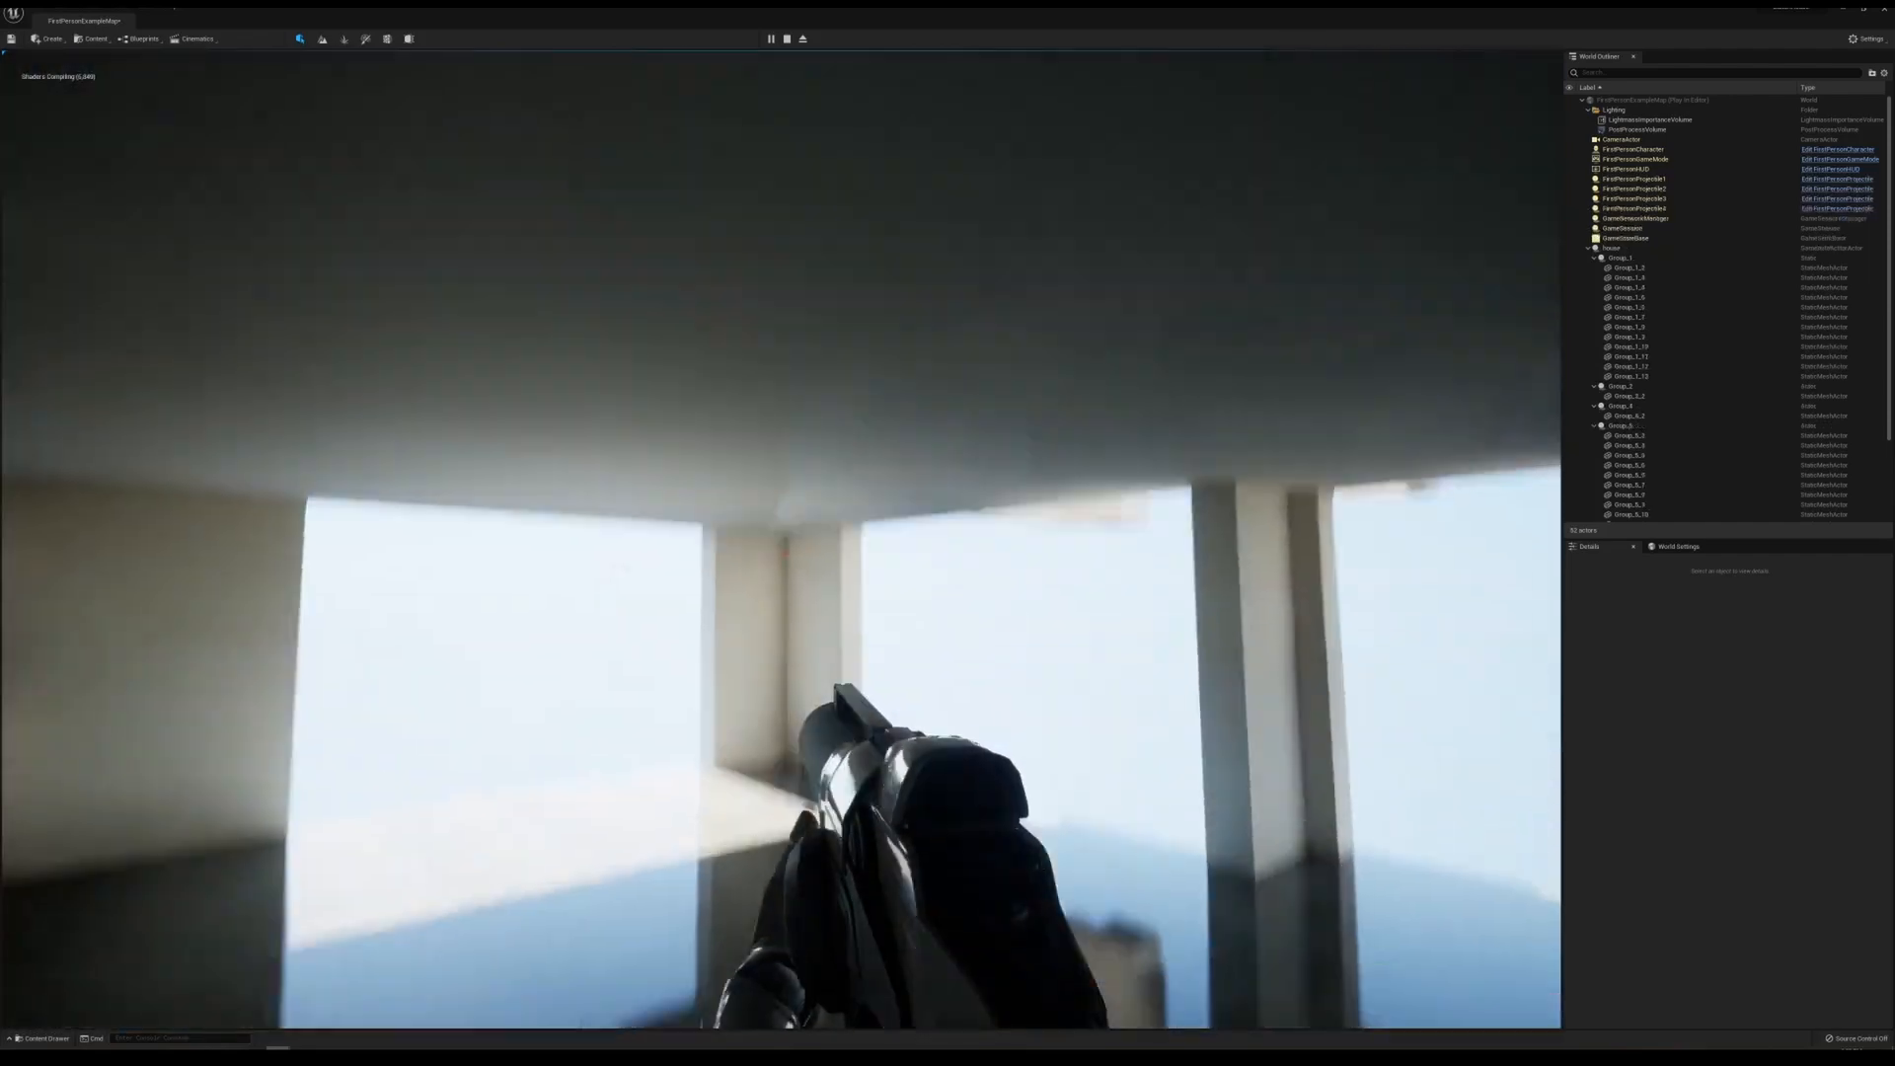
left_click(785, 553)
left_click(784, 553)
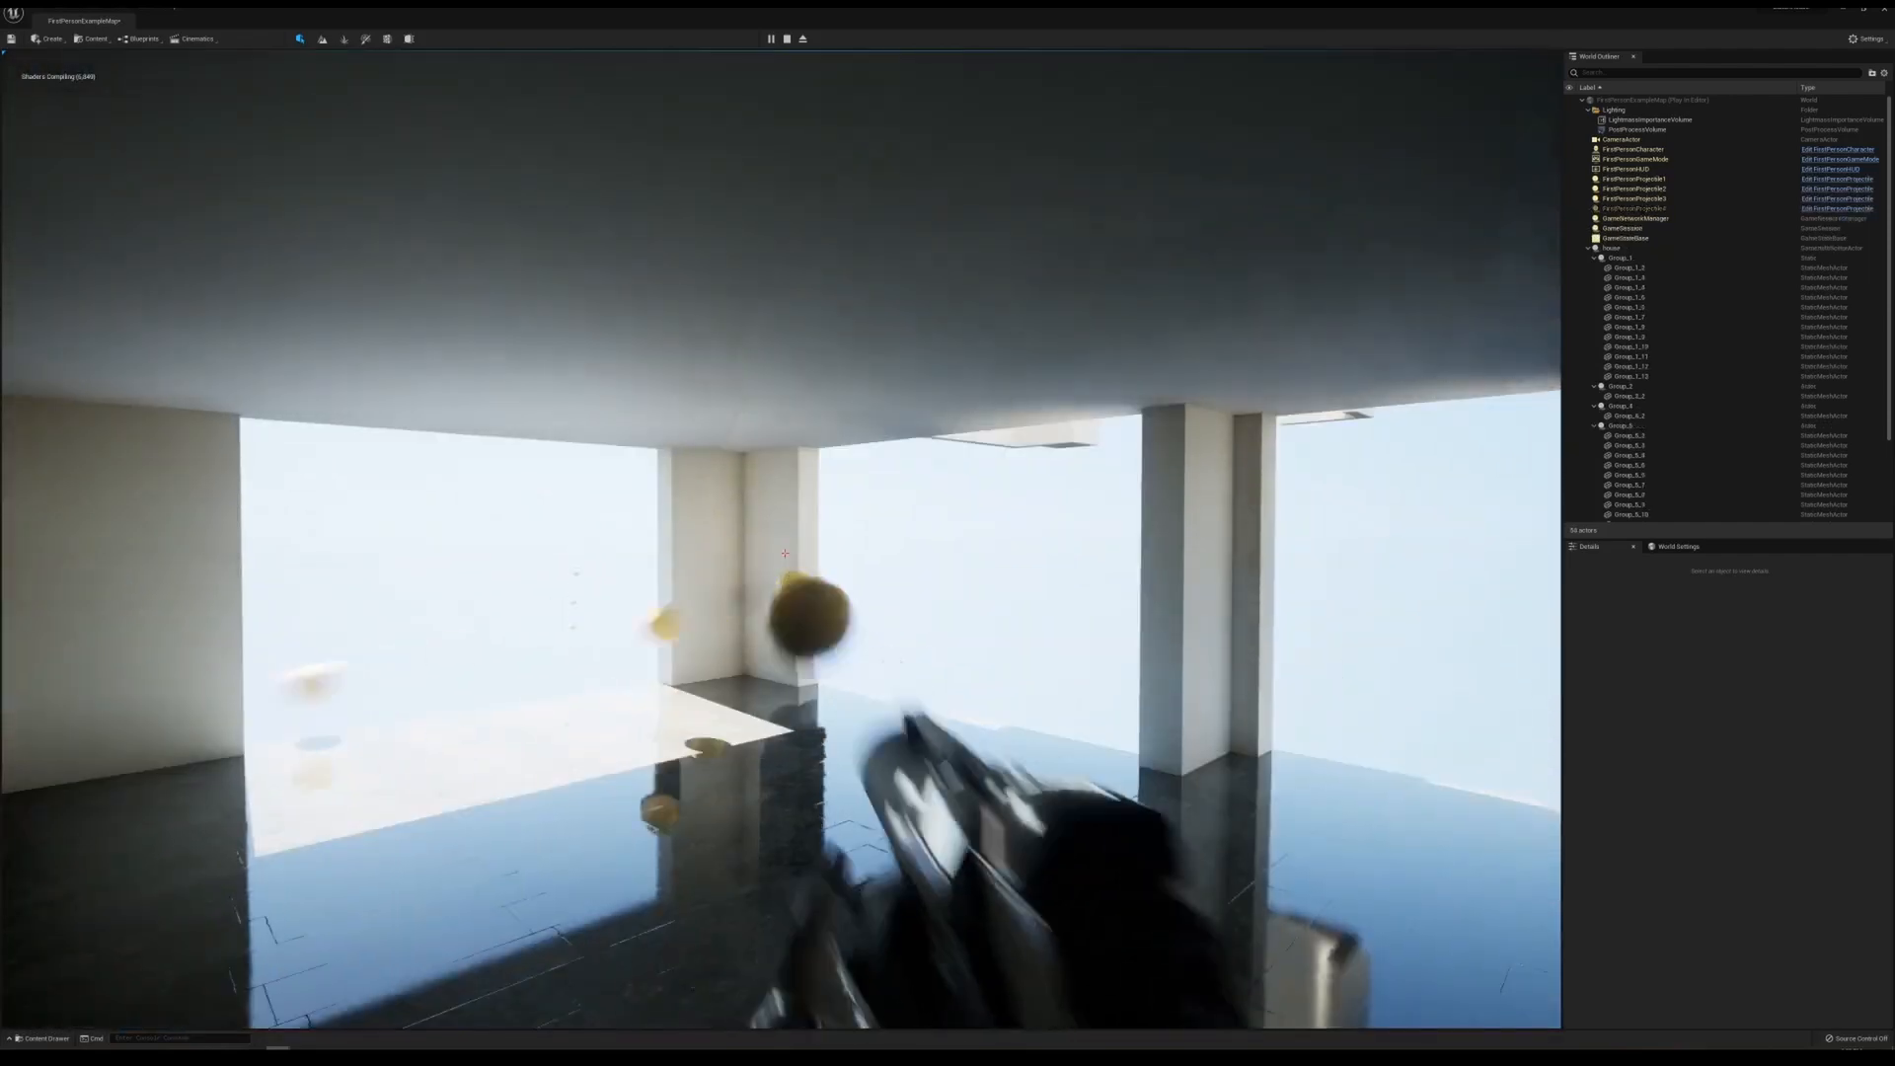
left_click(785, 553)
left_click(785, 553)
left_click(785, 553)
left_click(785, 553)
left_click(785, 553)
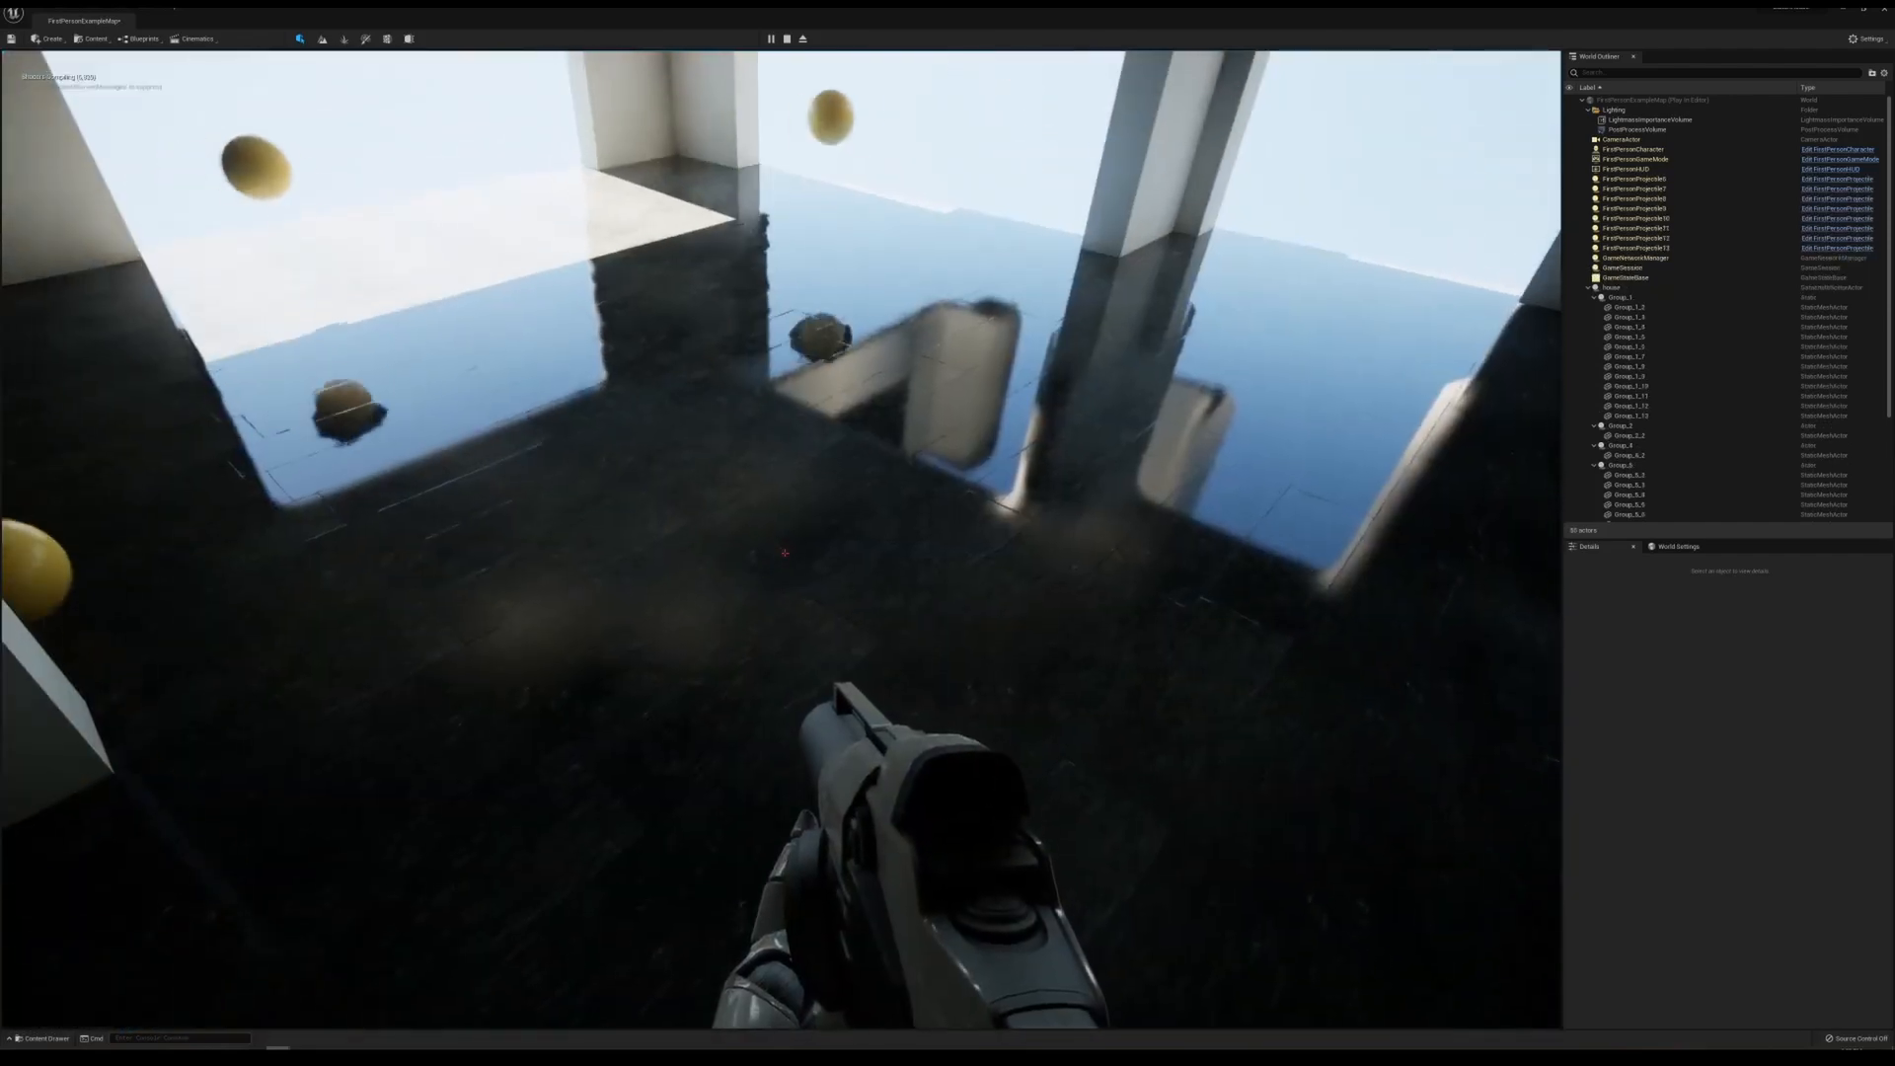
key("w")
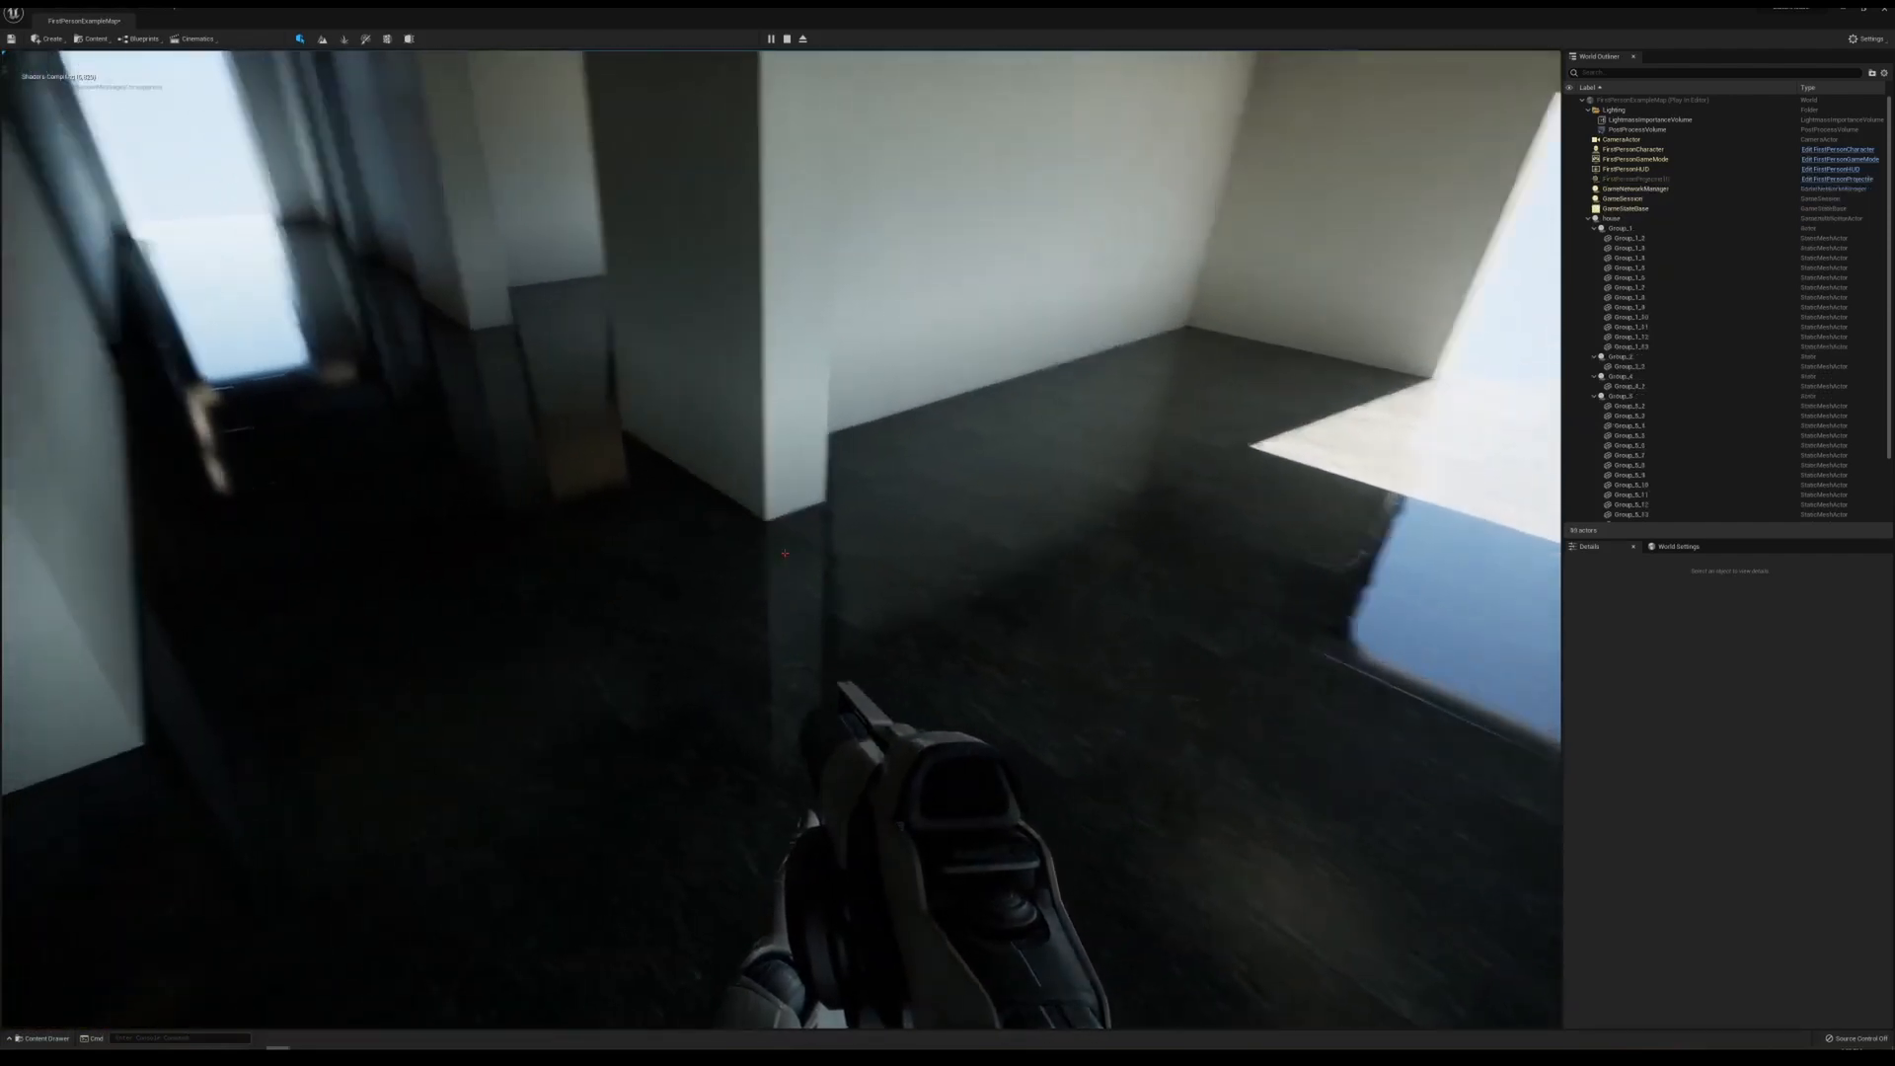
- Walk through the ground-floor rooms to inspect the stucco walls, window openings and reflections on the dark granite floor
key("w")
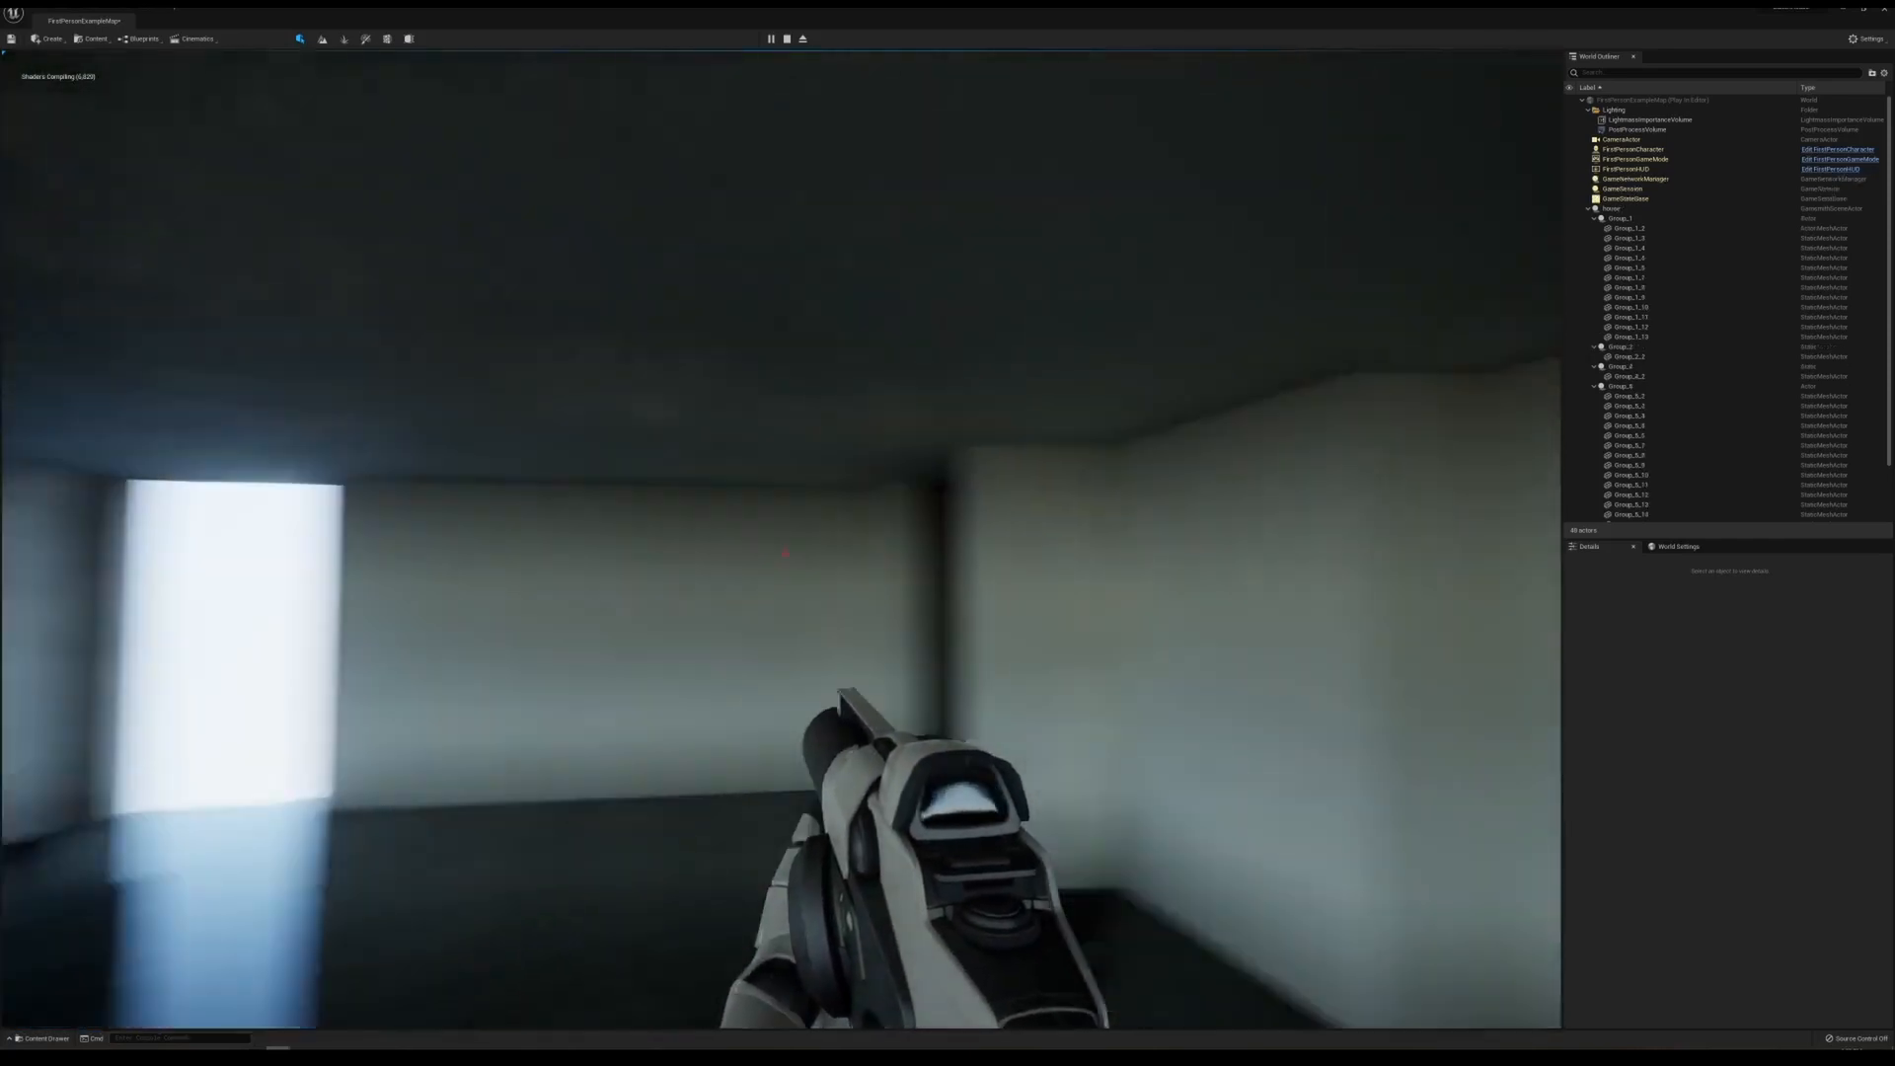
key("w")
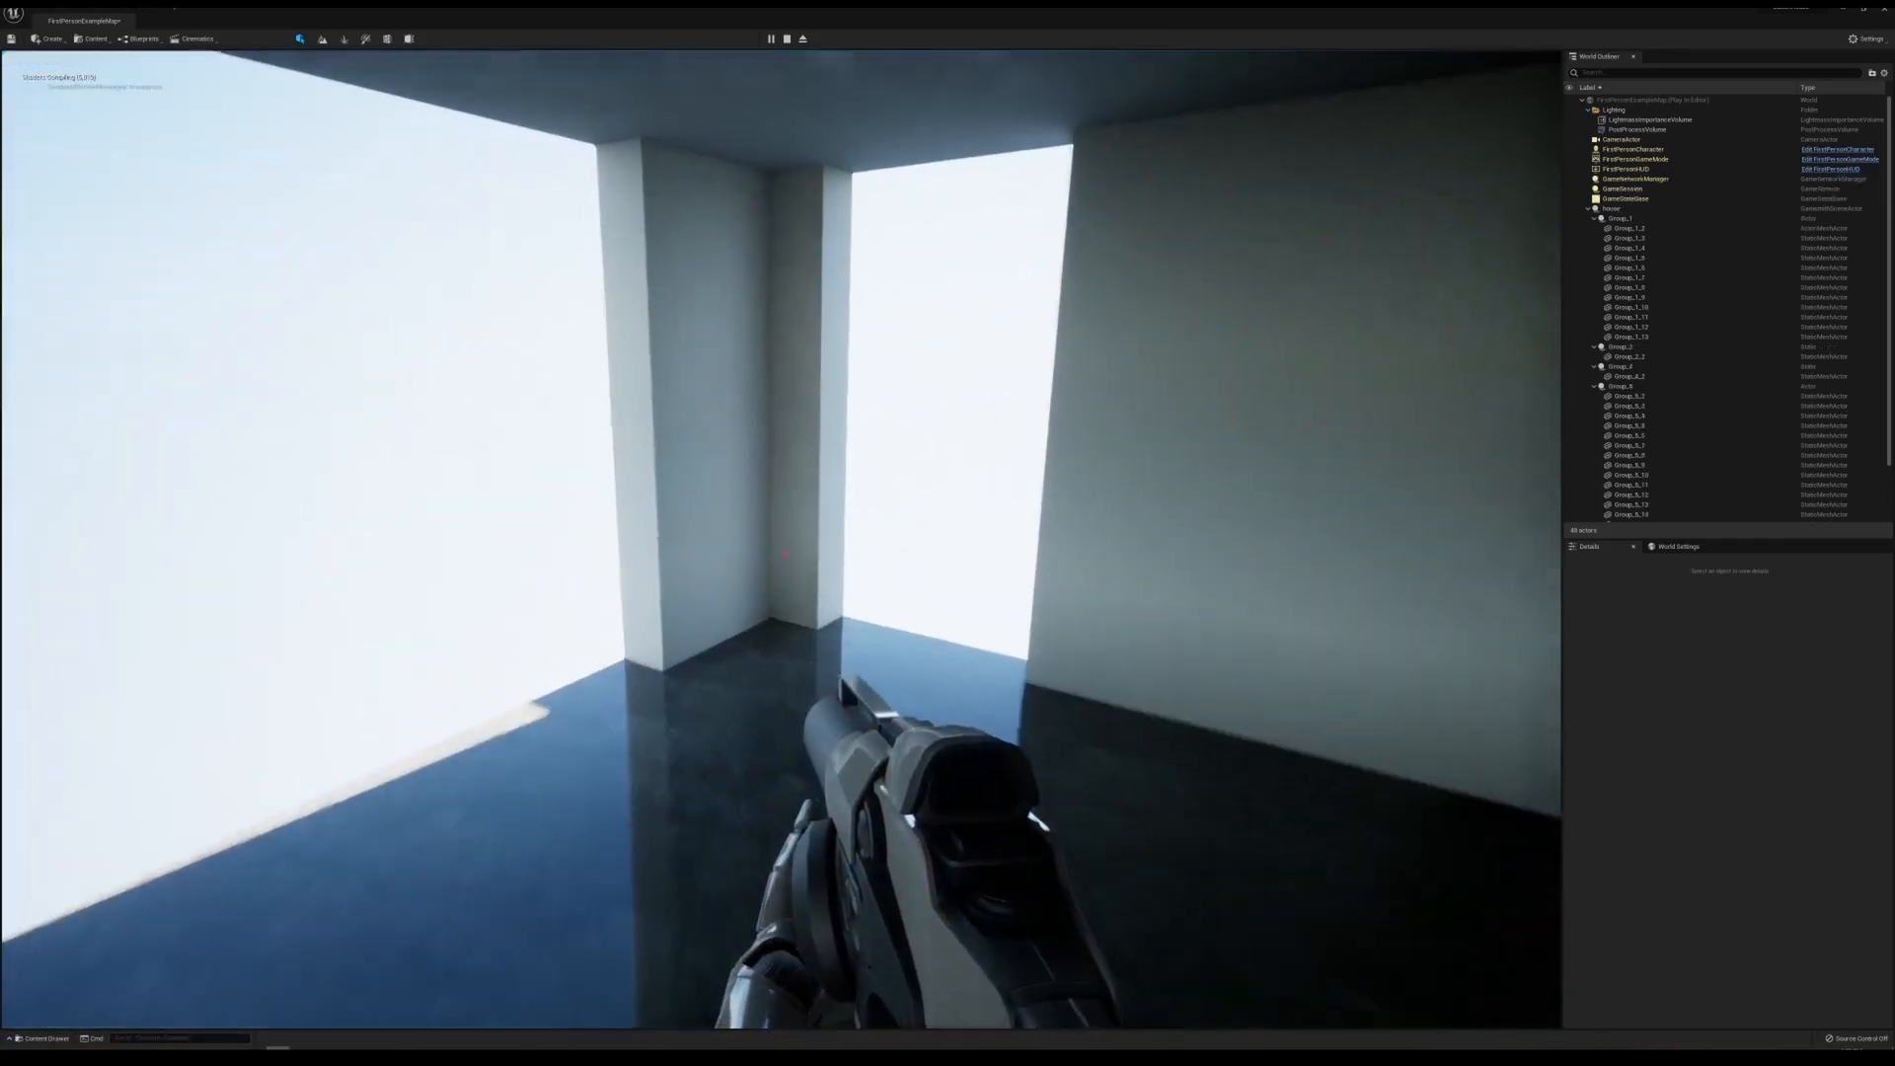
key("s")
key("s")
key("w")
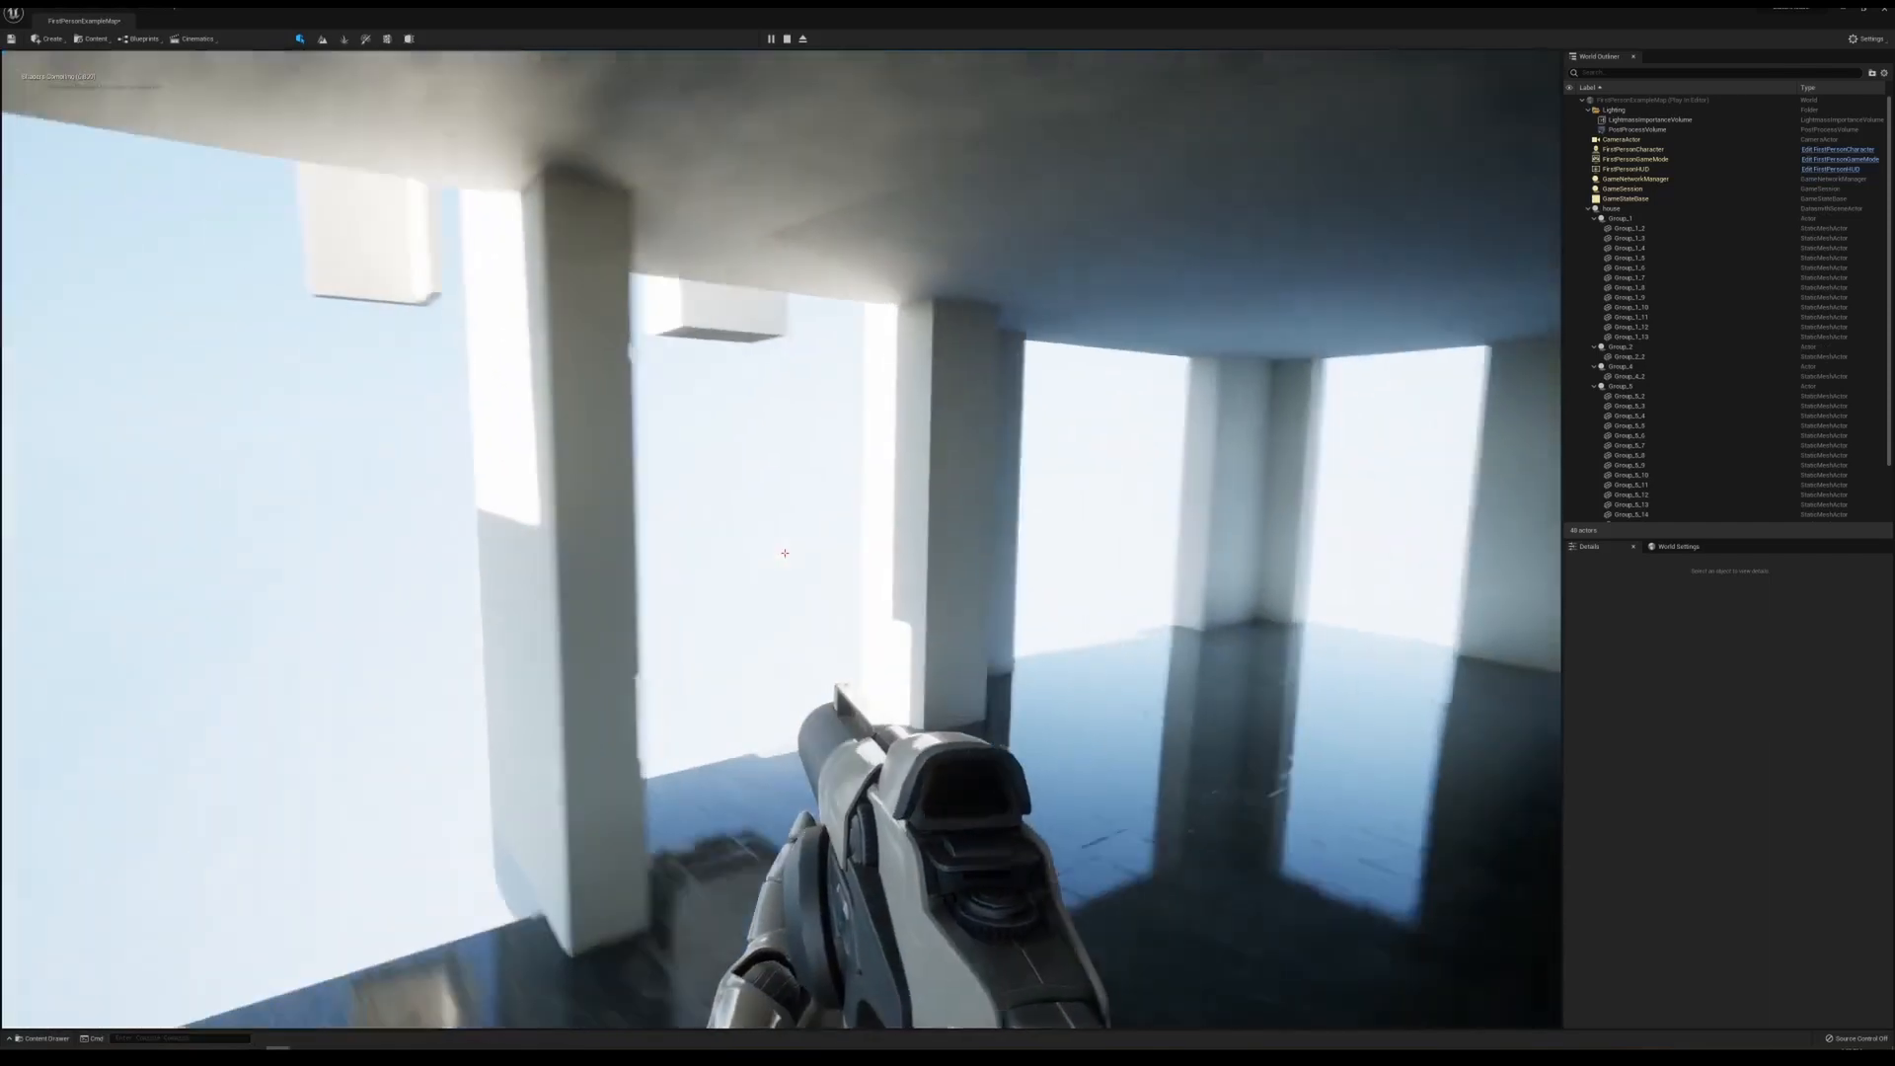
key("s")
key("w")
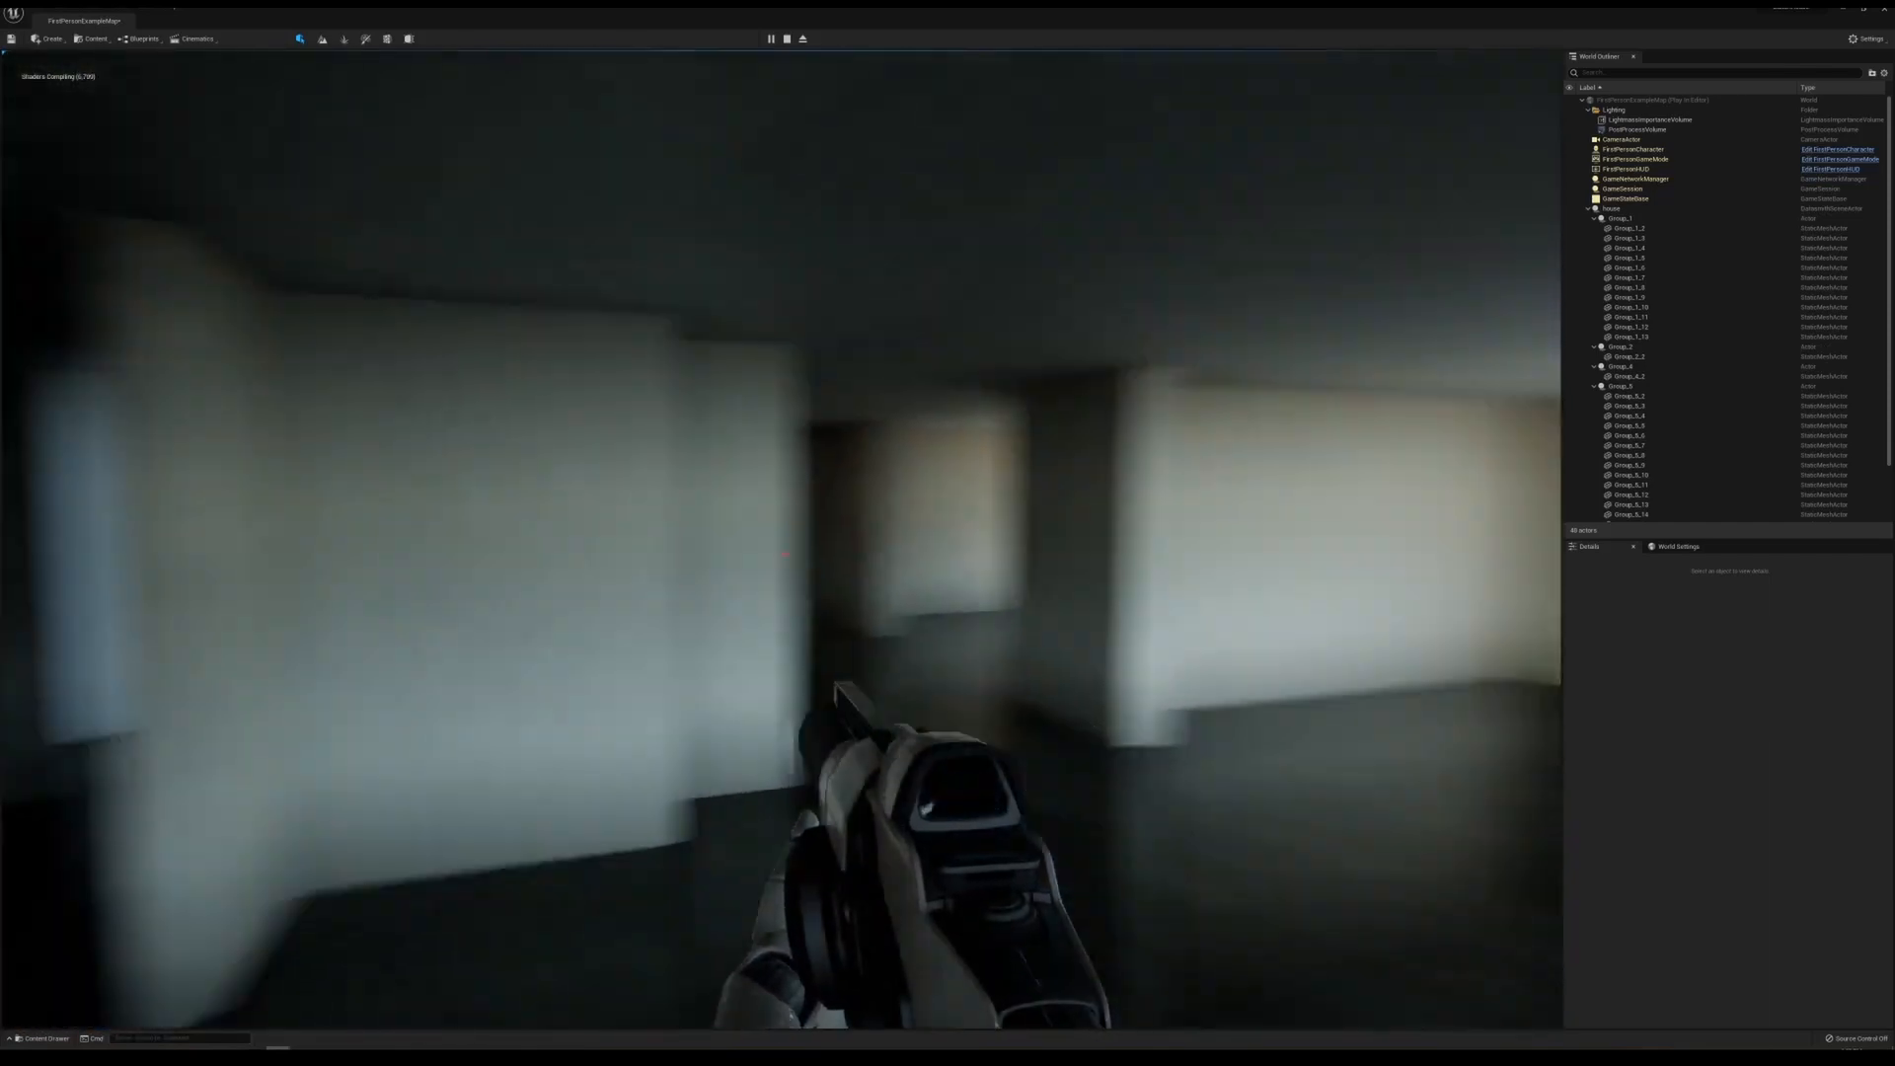
- With the level still playing, find the SunSky actor and raise its Solar Time to a low-sun evening hour
key("shift+F1")
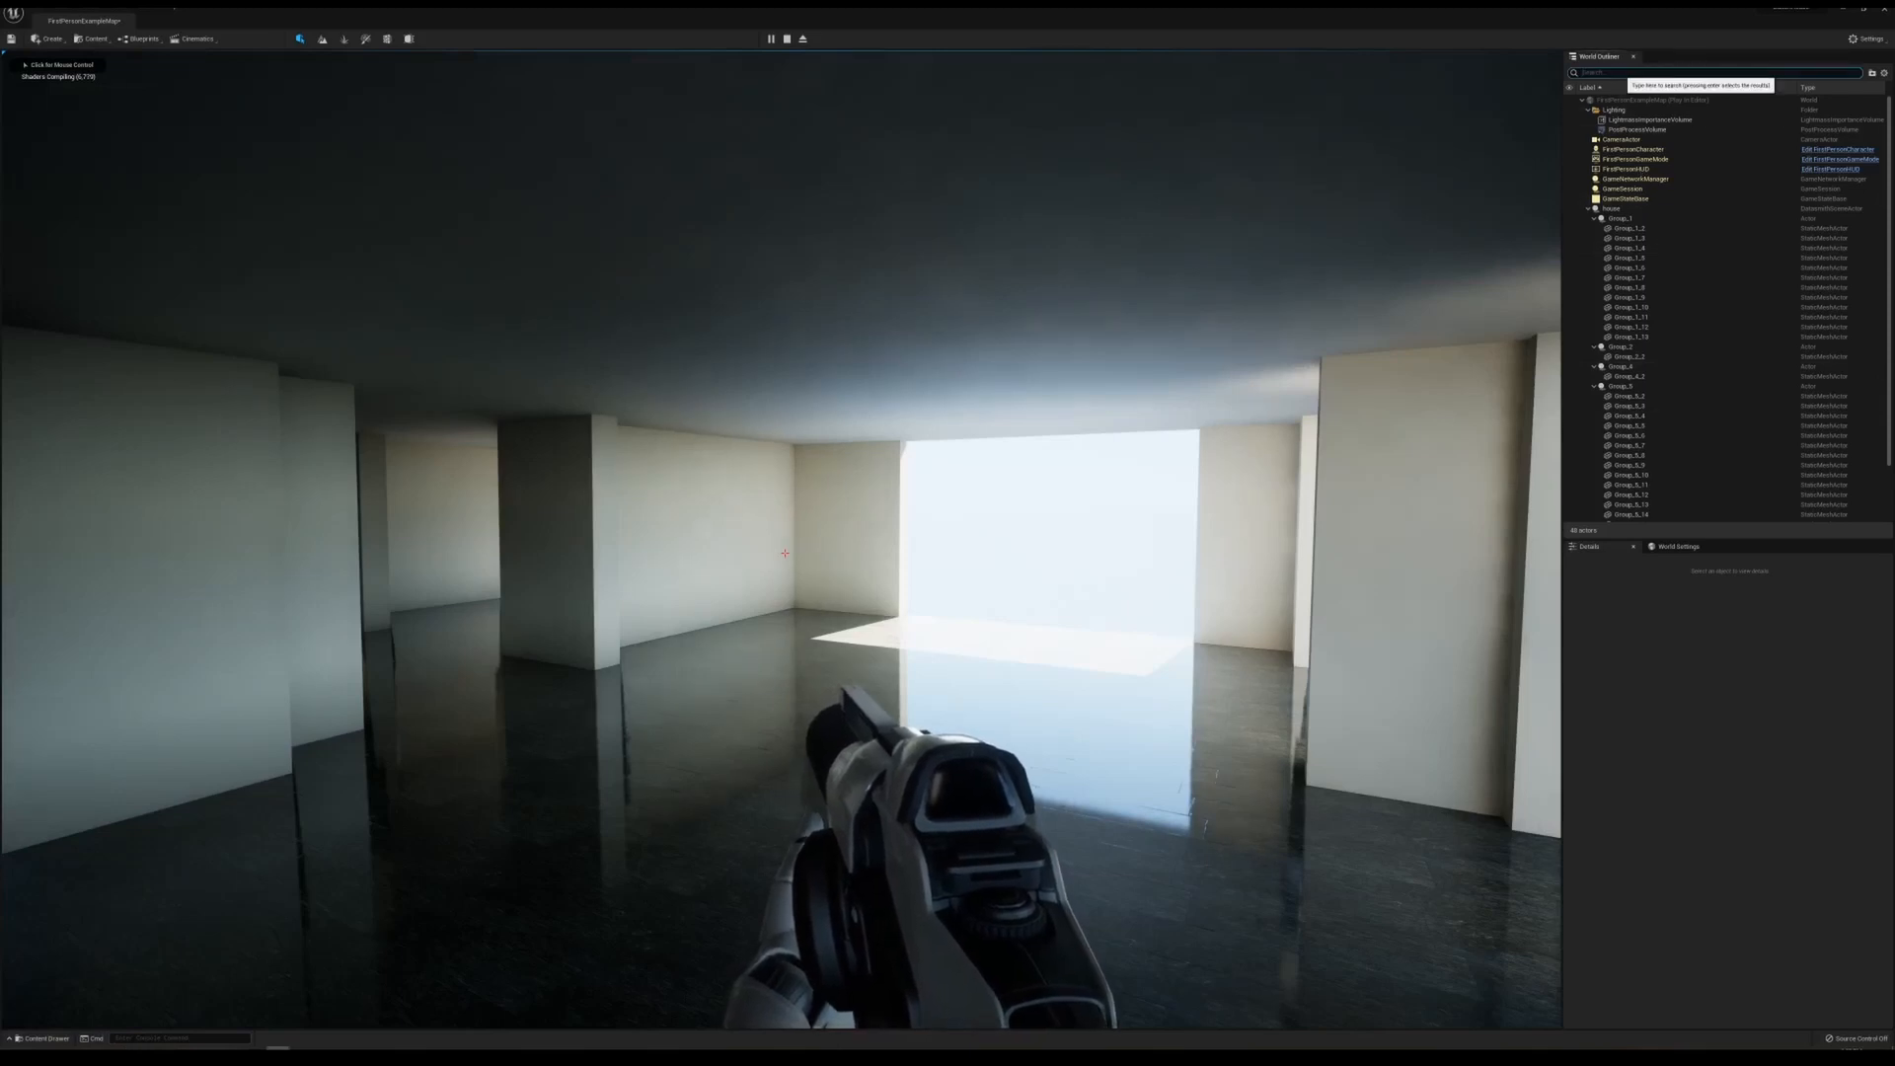
type("suns")
left_click(1624, 109)
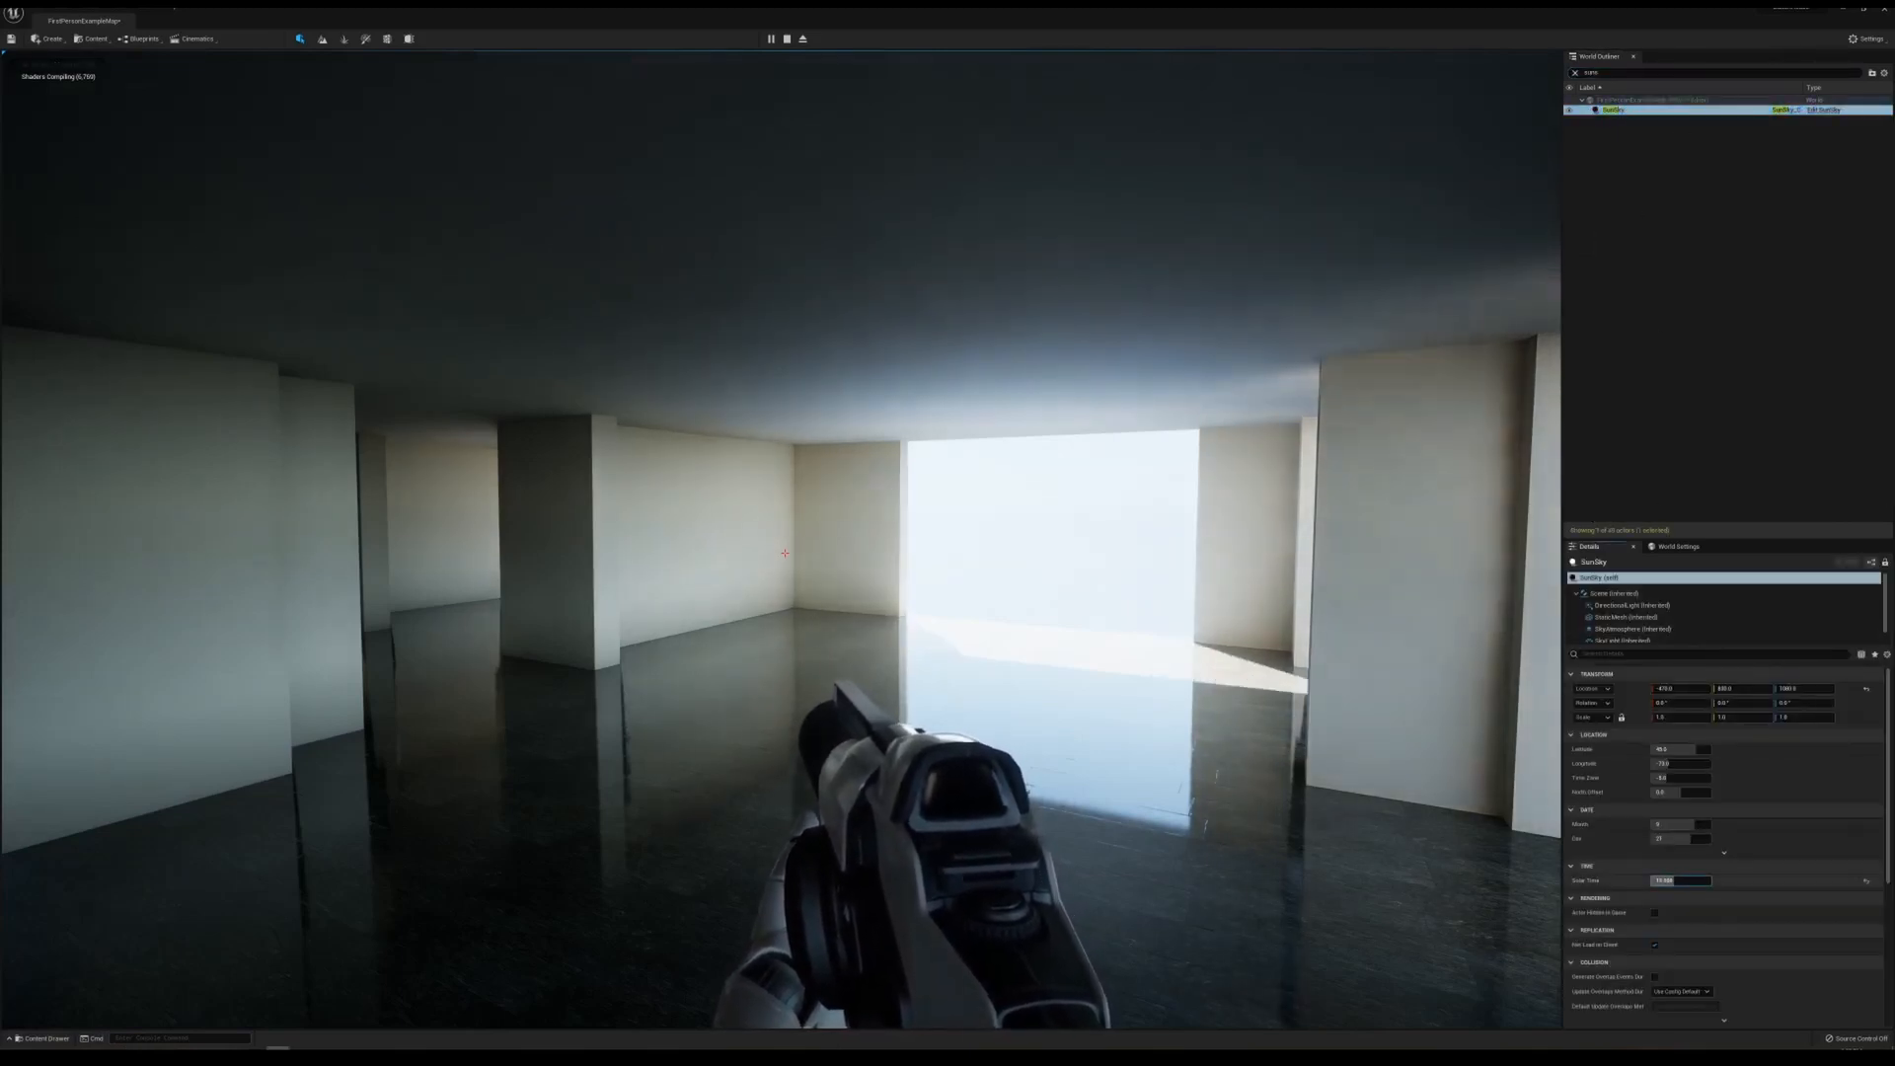
left_click_drag(1678, 881, 1700, 880)
- Return to the running game and walk the ground floor to examine the evening sunlight on the walls and floor
left_click(1184, 651)
key("w")
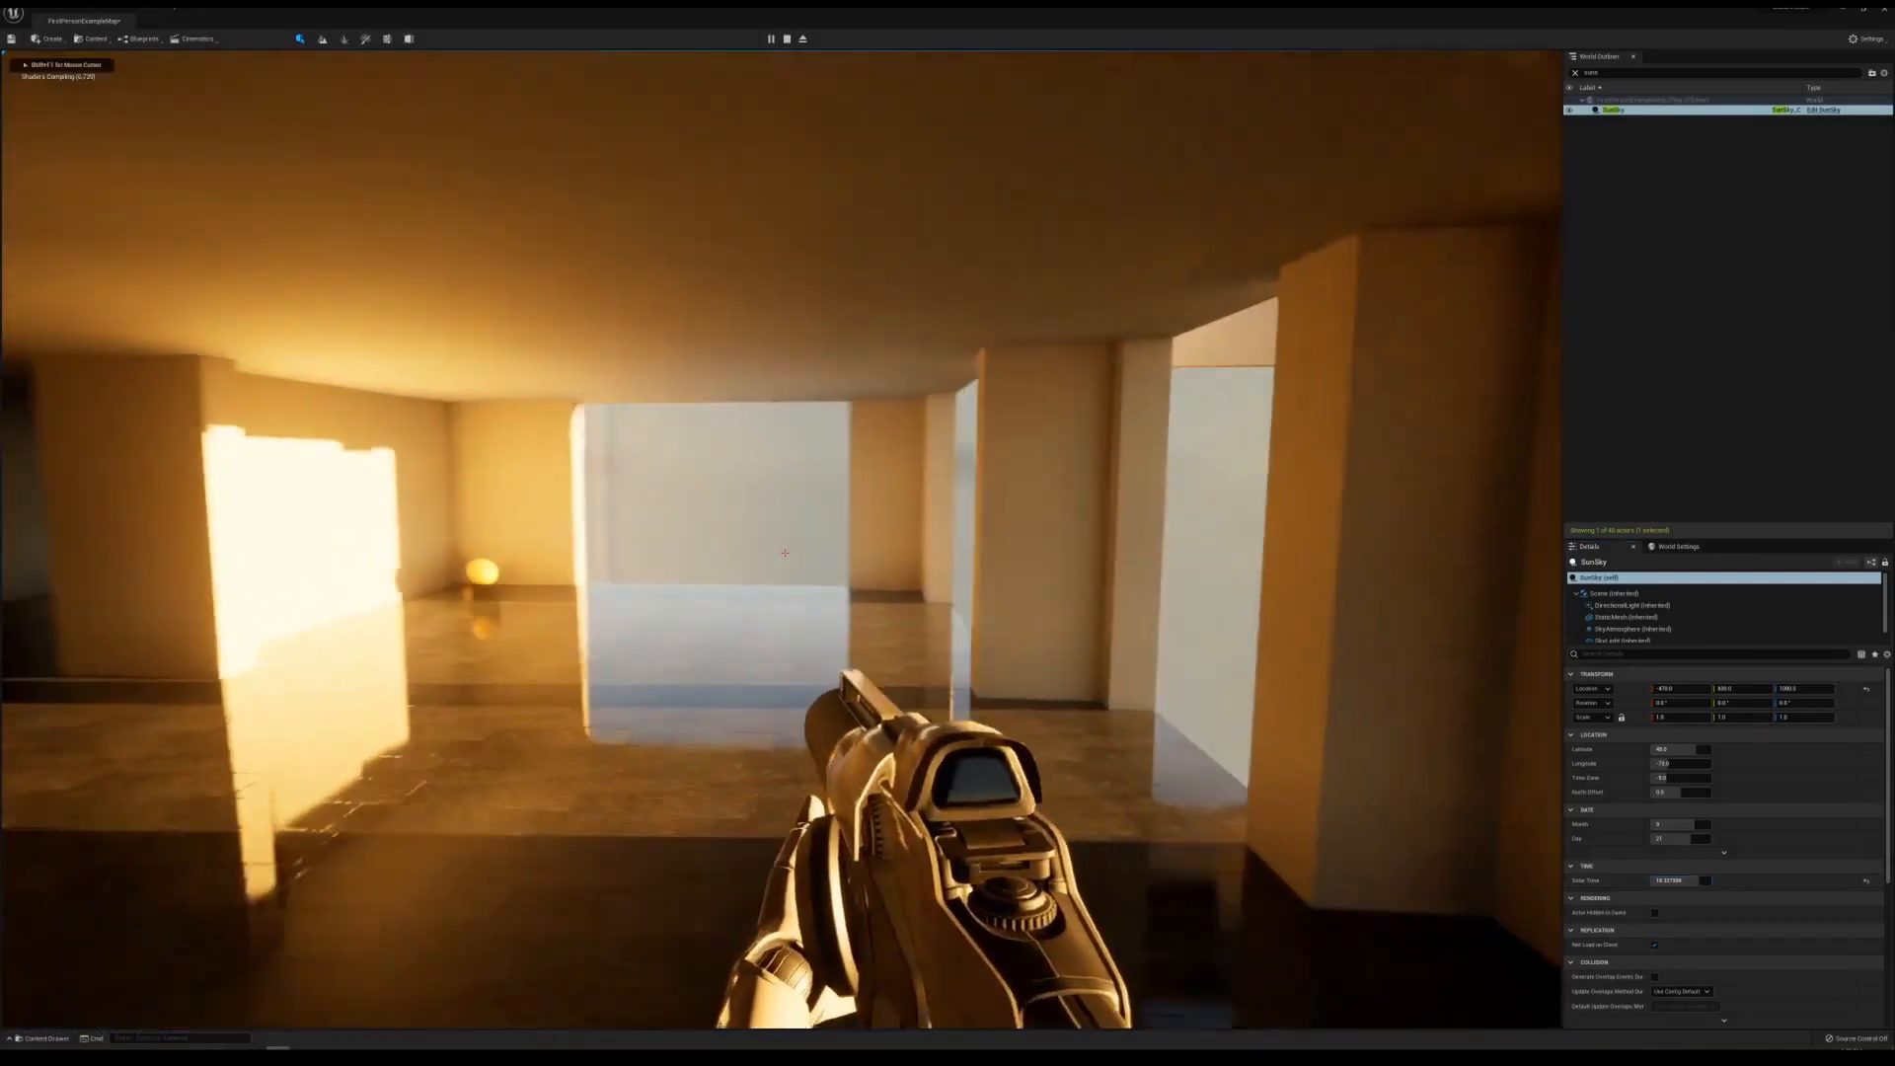
key("w")
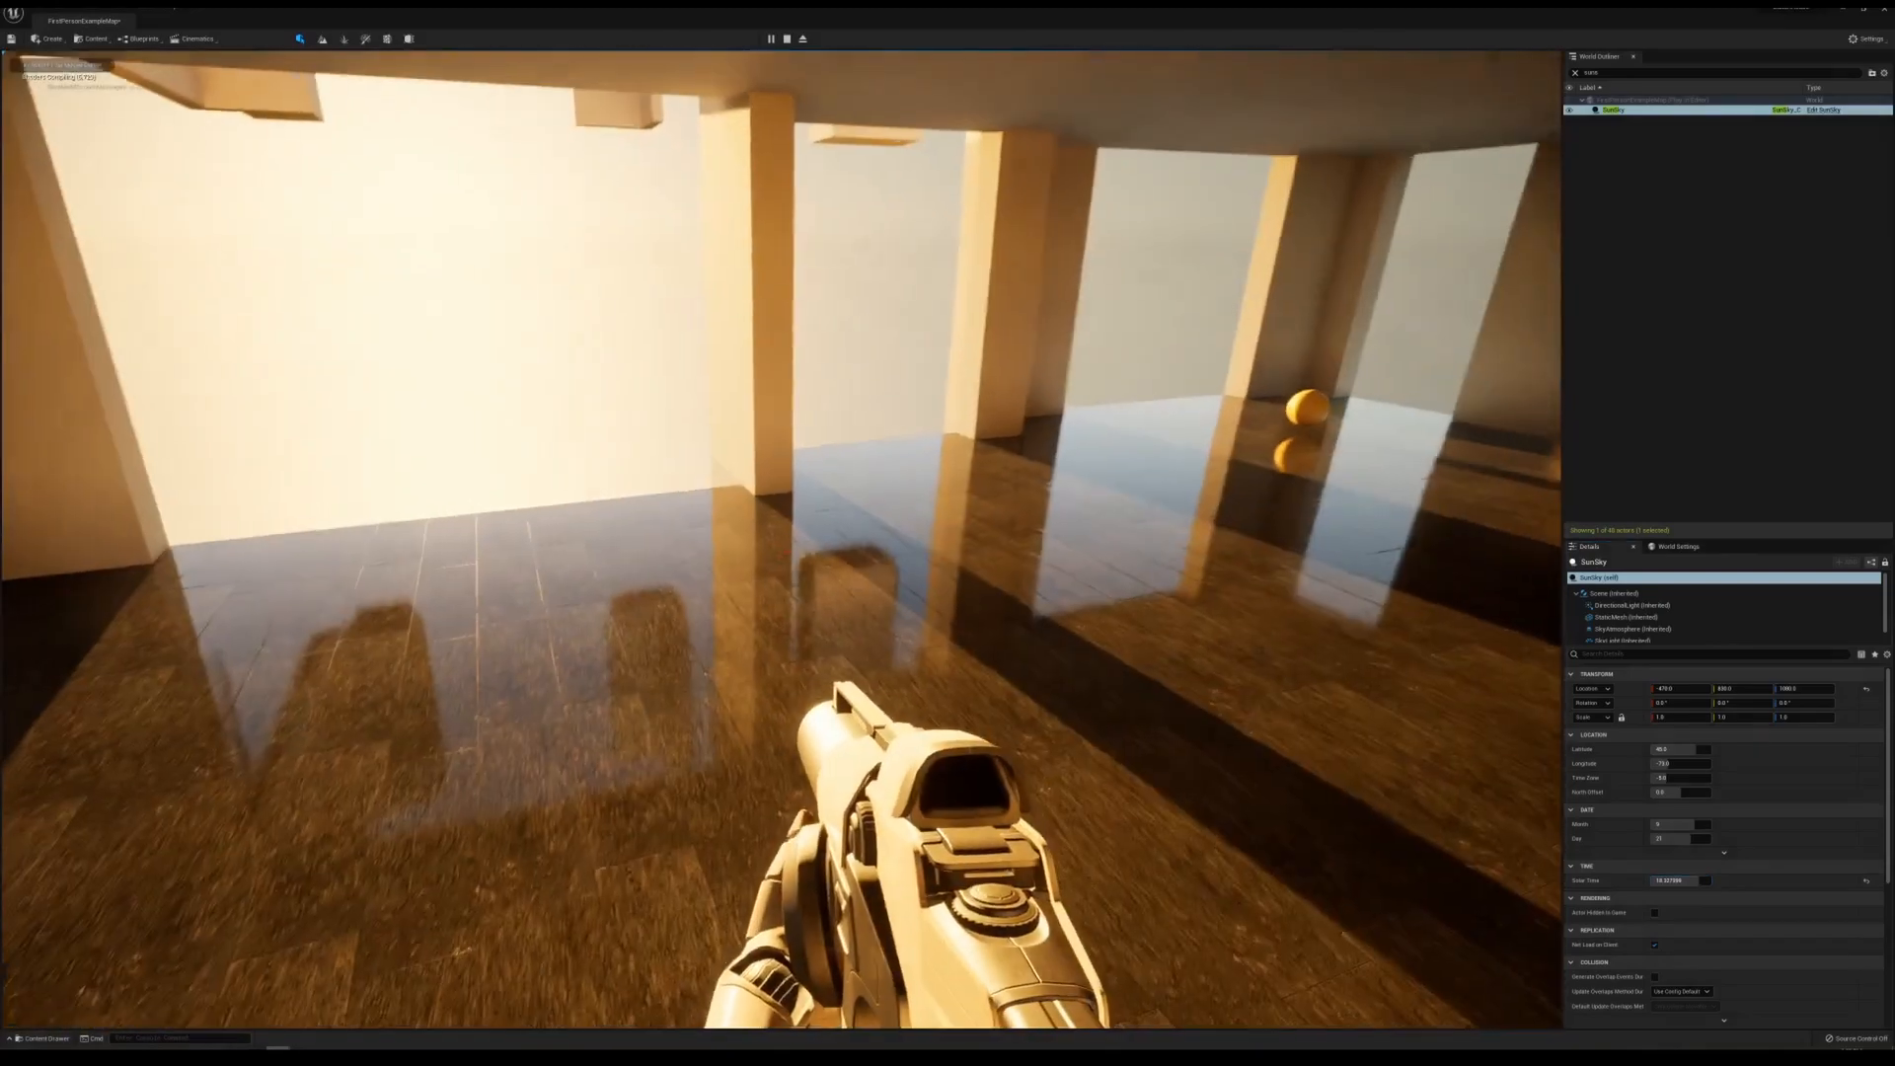
key("w")
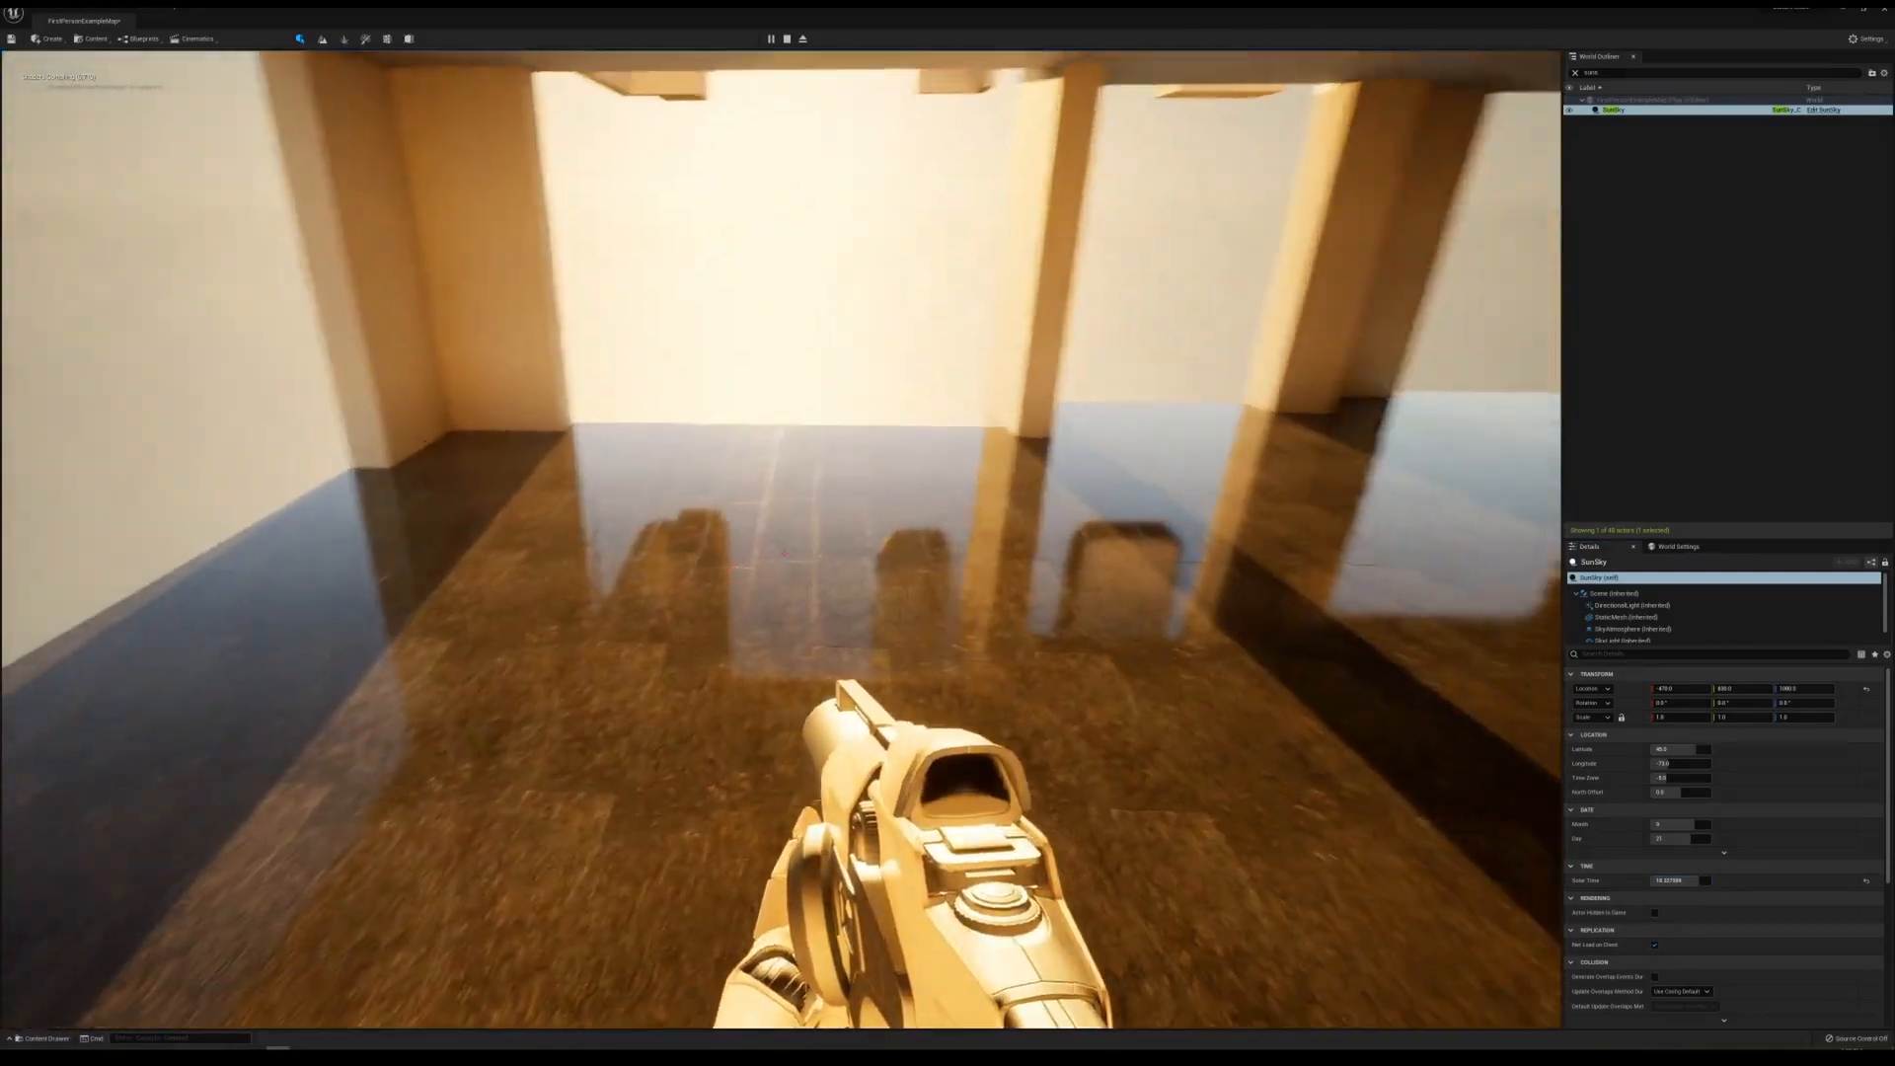
key("w")
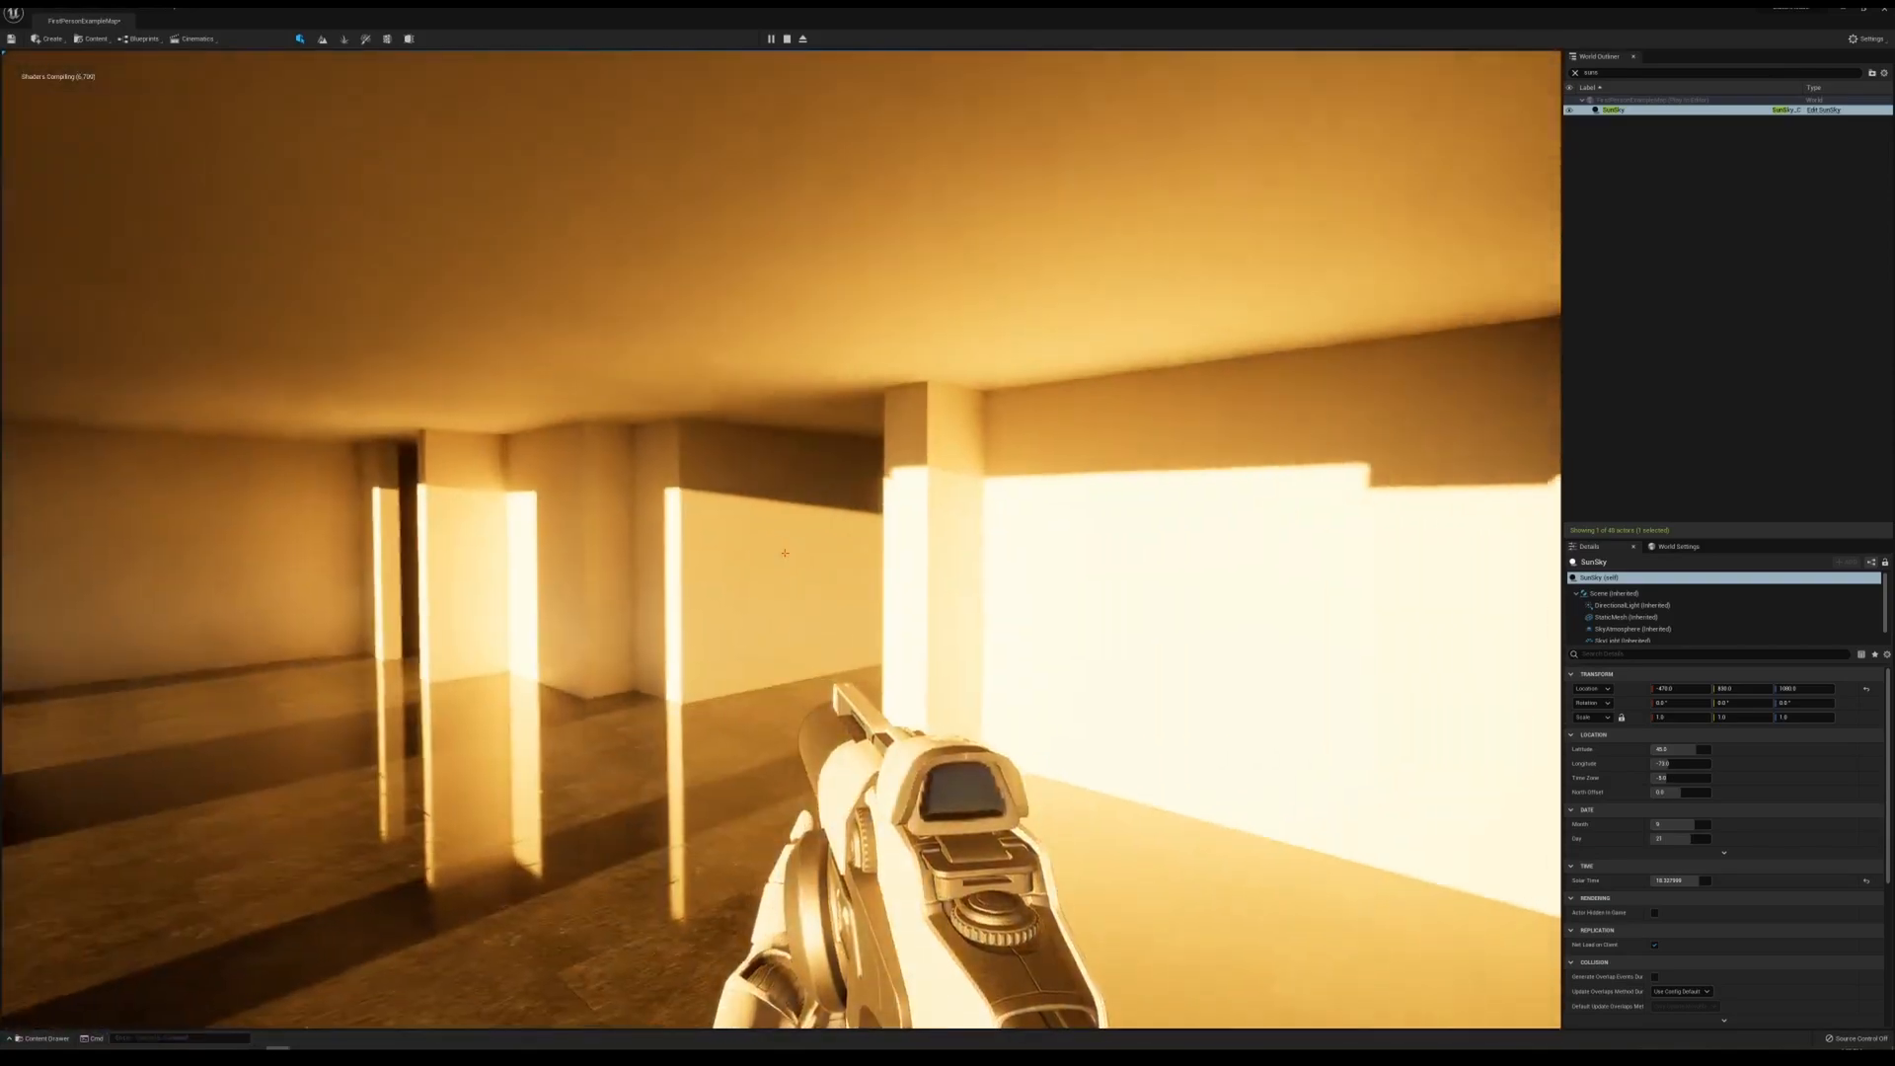